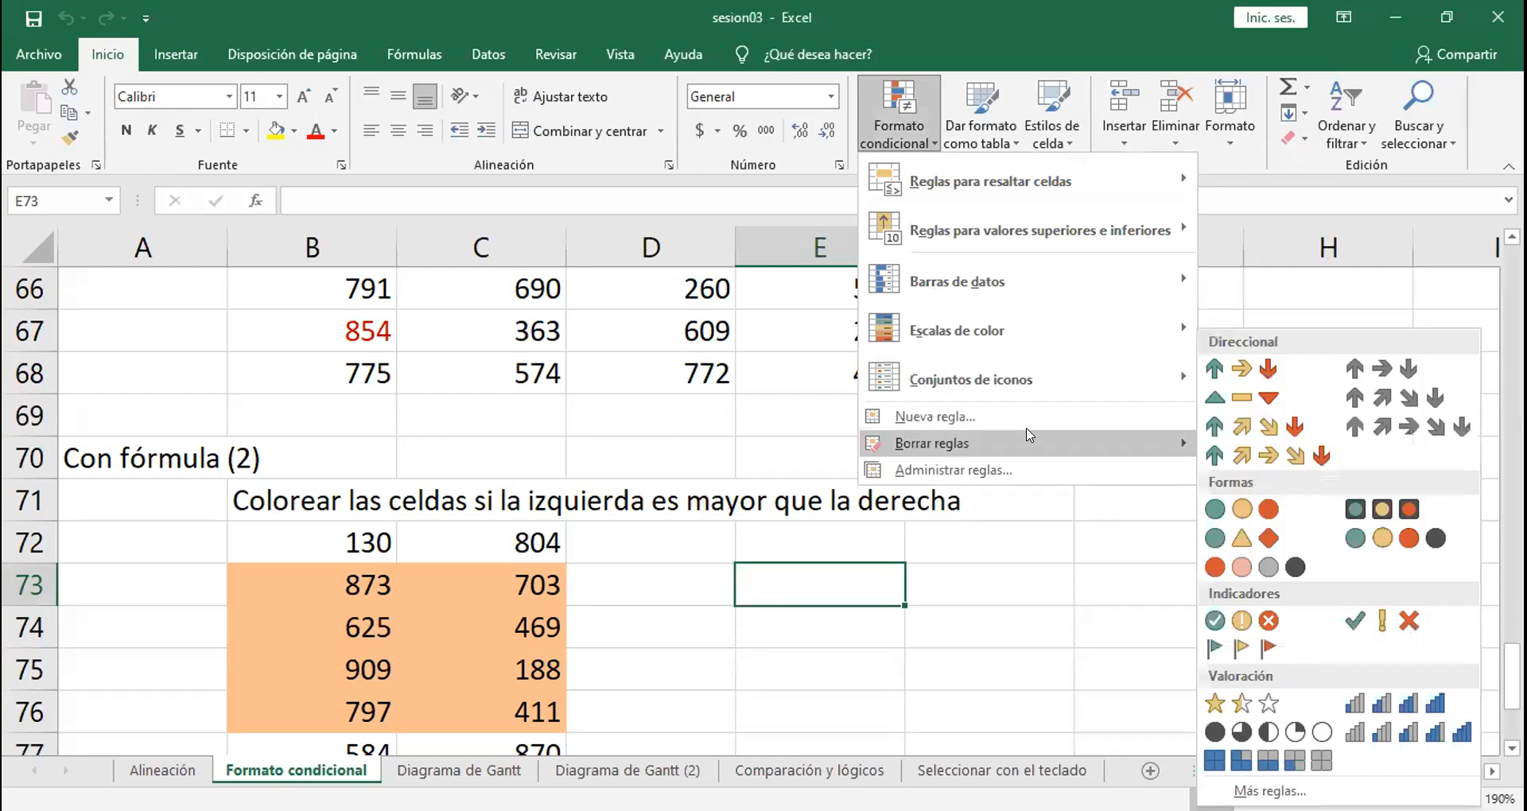
Step: Clear the conditional formatting rules from the entire Formato condicional sheet
{"action": "mouse_move", "coordinate": [1169, 443]}
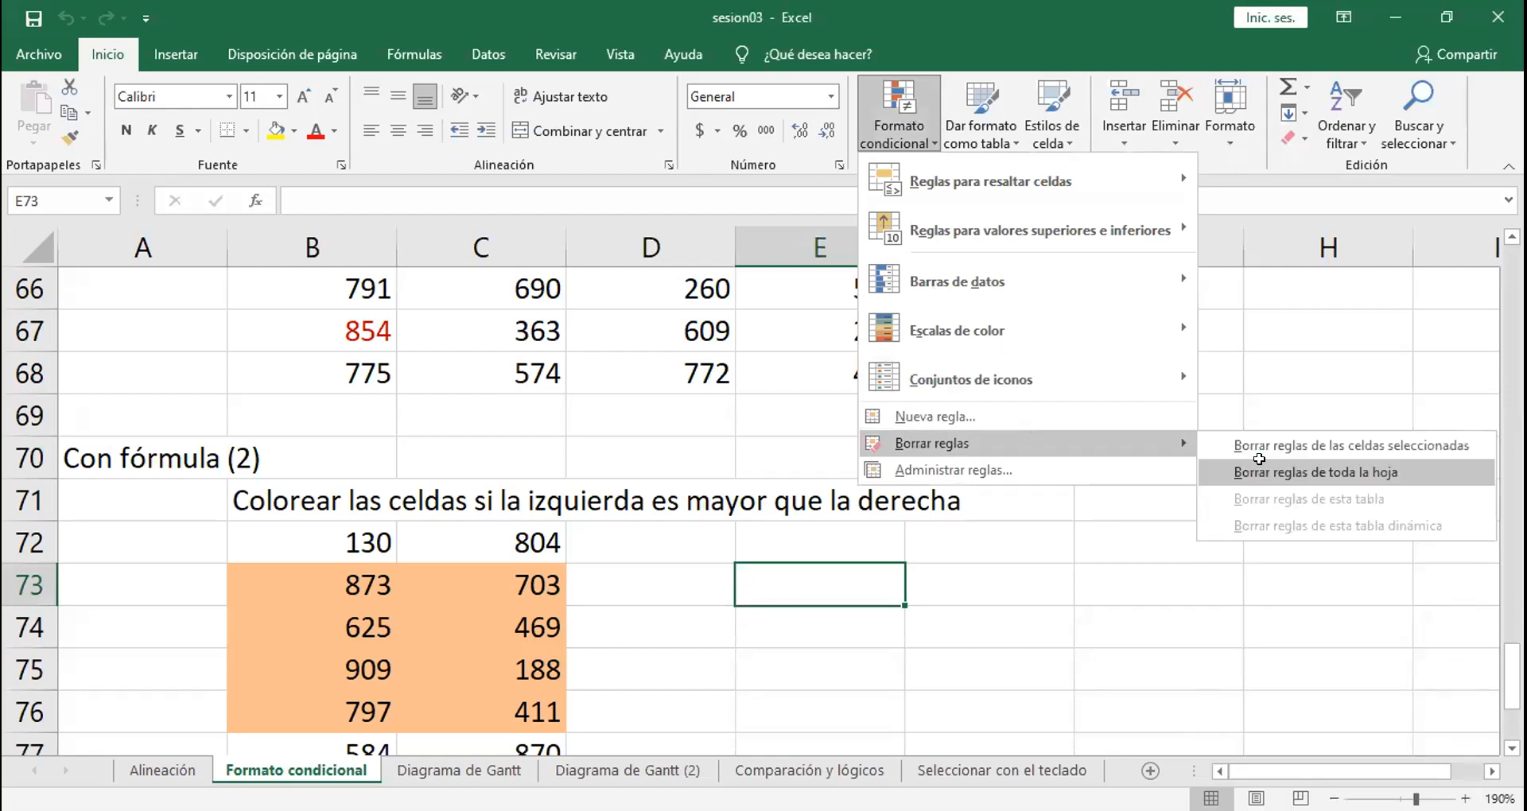
{"action": "left_click", "coordinate": [1157, 469]}
{"action": "left_click_drag", "start_coordinate": [1512, 676], "coordinate": [1455, 235]}
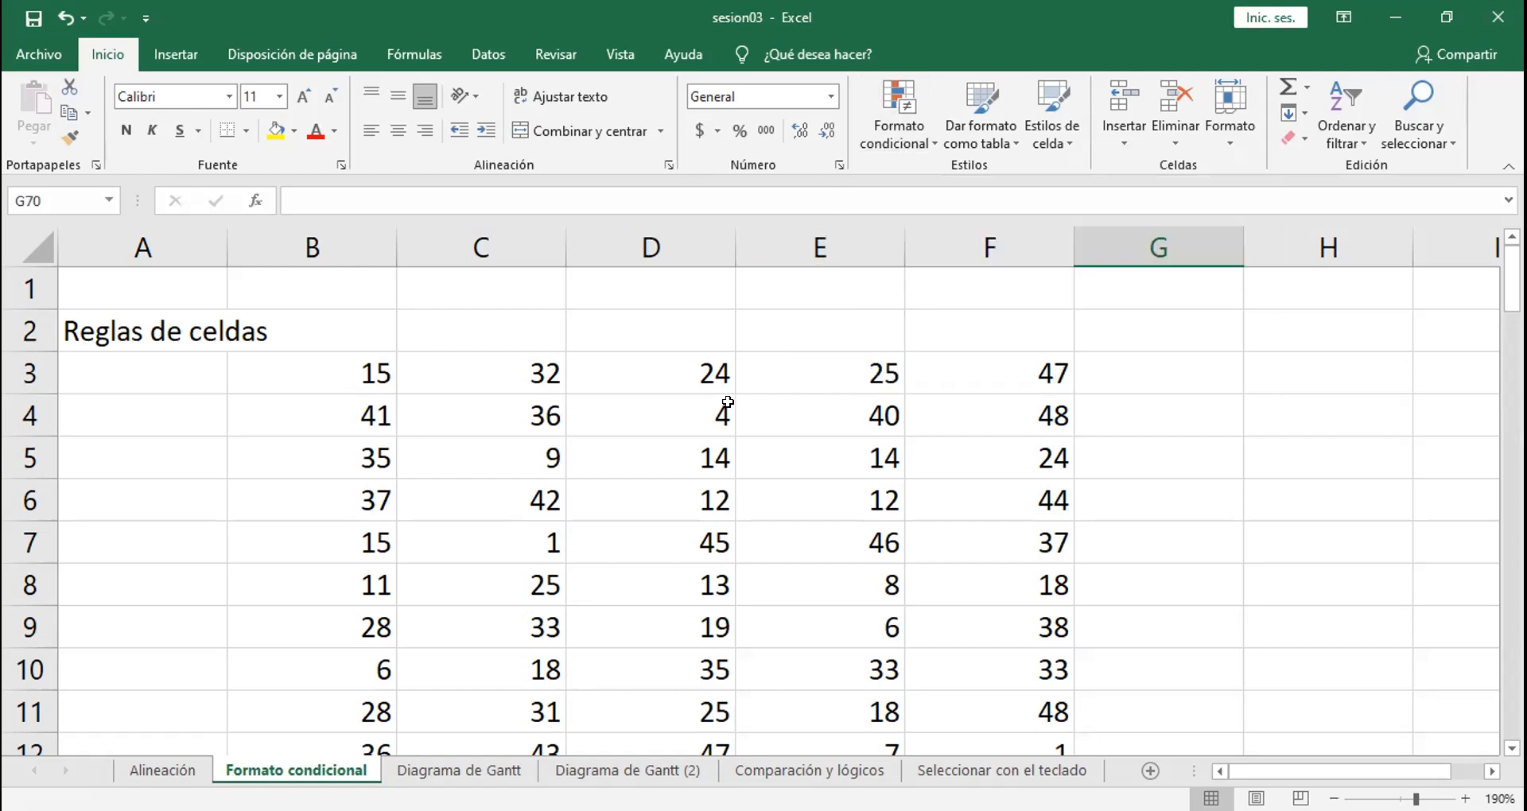
Step: Try a yellow fill, all borders and red font on cells B3:F11, and undo that formatting
{"action": "left_click", "coordinate": [344, 368]}
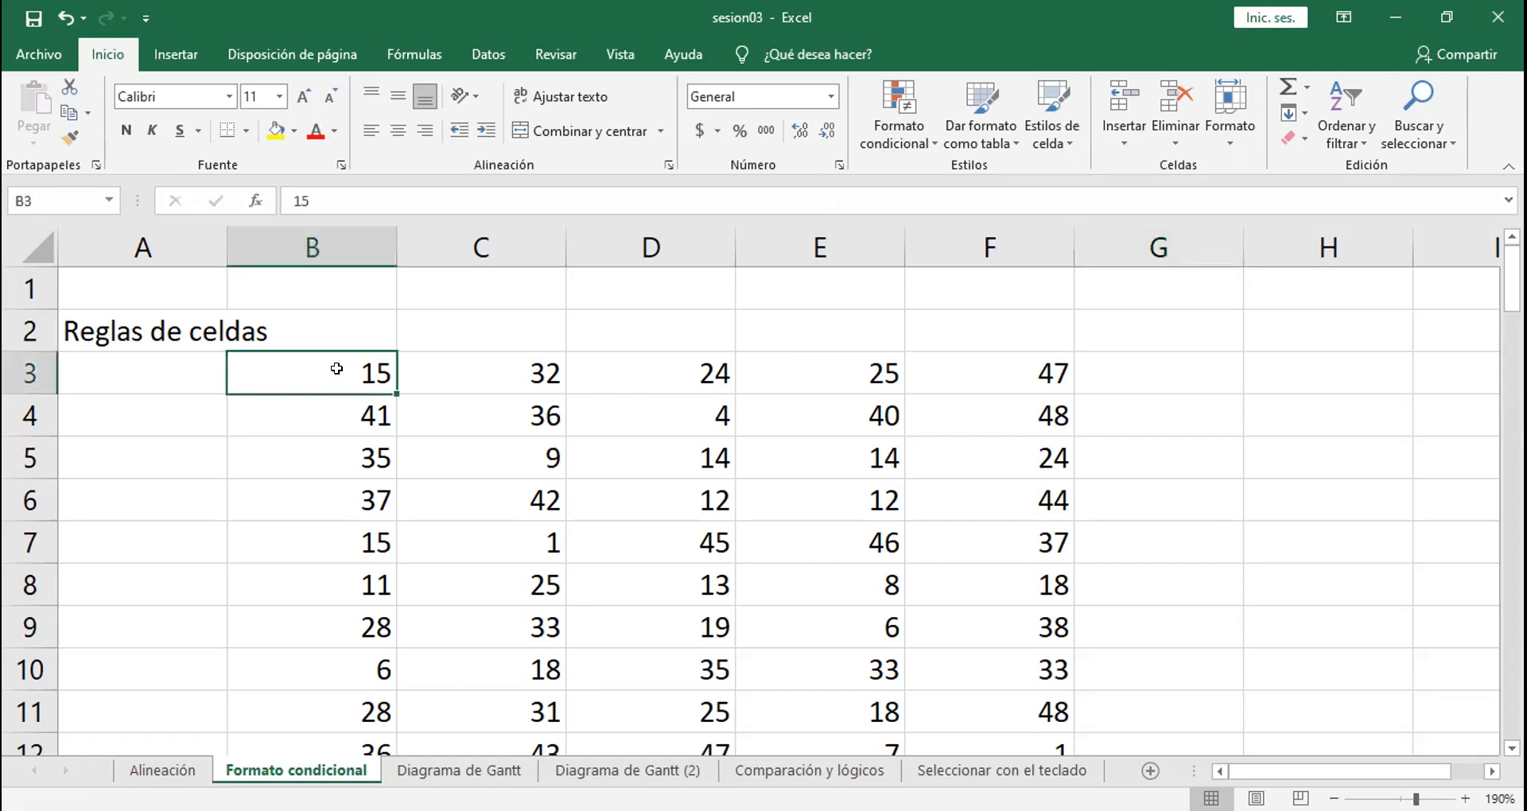
{"action": "left_click_drag", "start_coordinate": [346, 368], "coordinate": [1025, 704]}
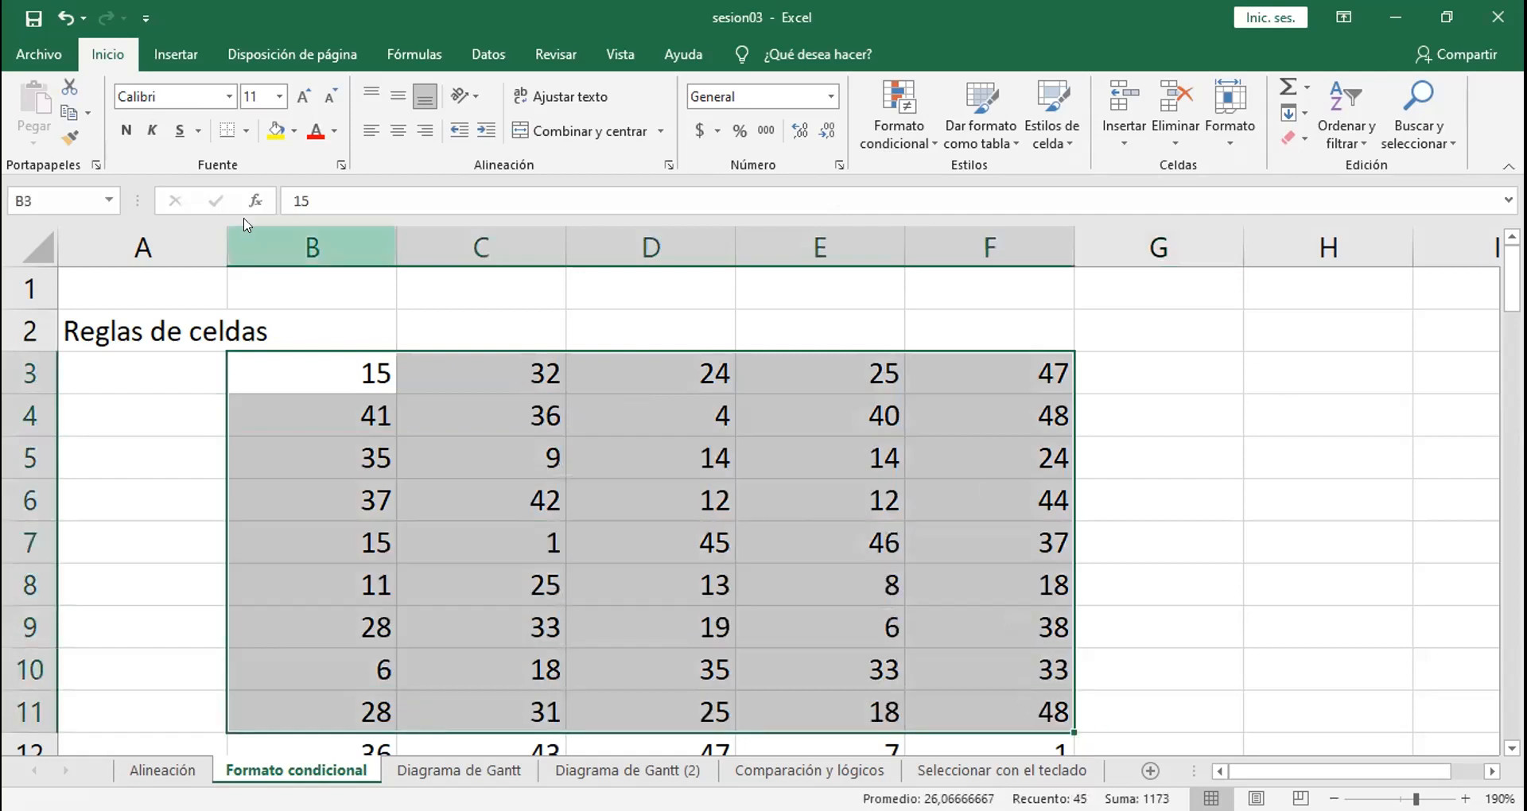
{"action": "left_click", "coordinate": [277, 131]}
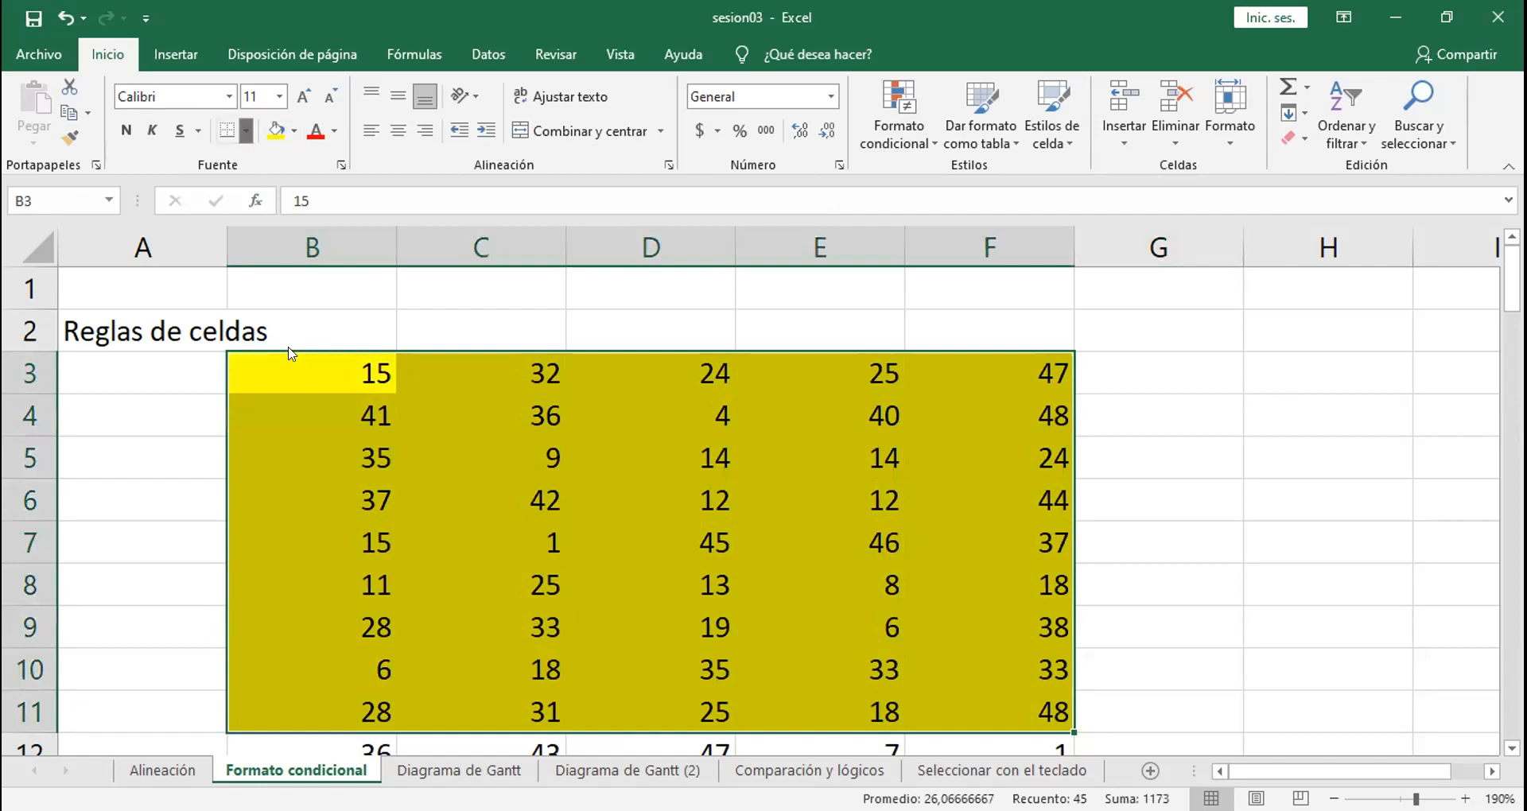
{"action": "left_click", "coordinate": [247, 131]}
{"action": "left_click", "coordinate": [280, 323]}
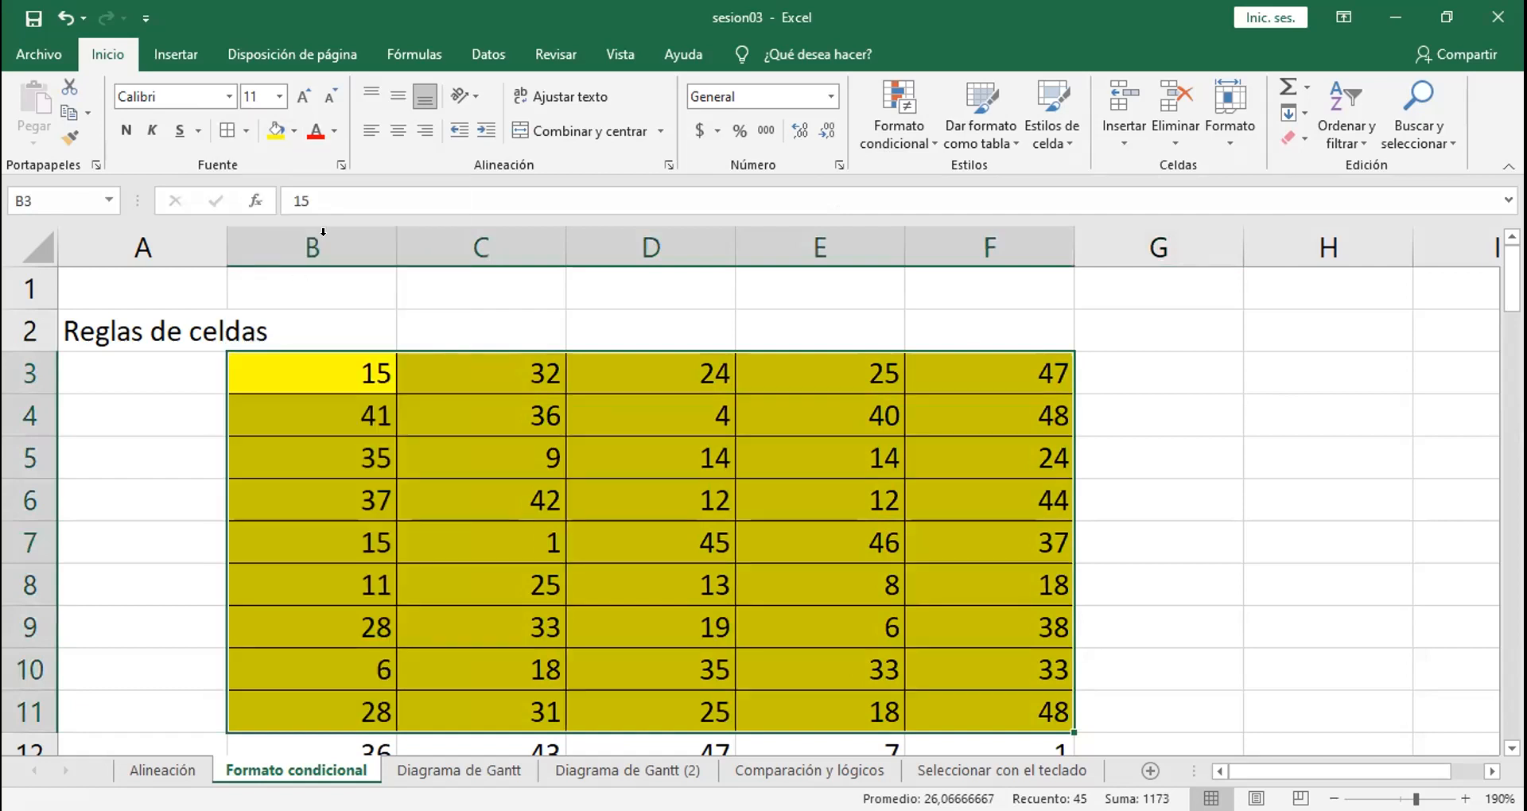
{"action": "left_click", "coordinate": [311, 125]}
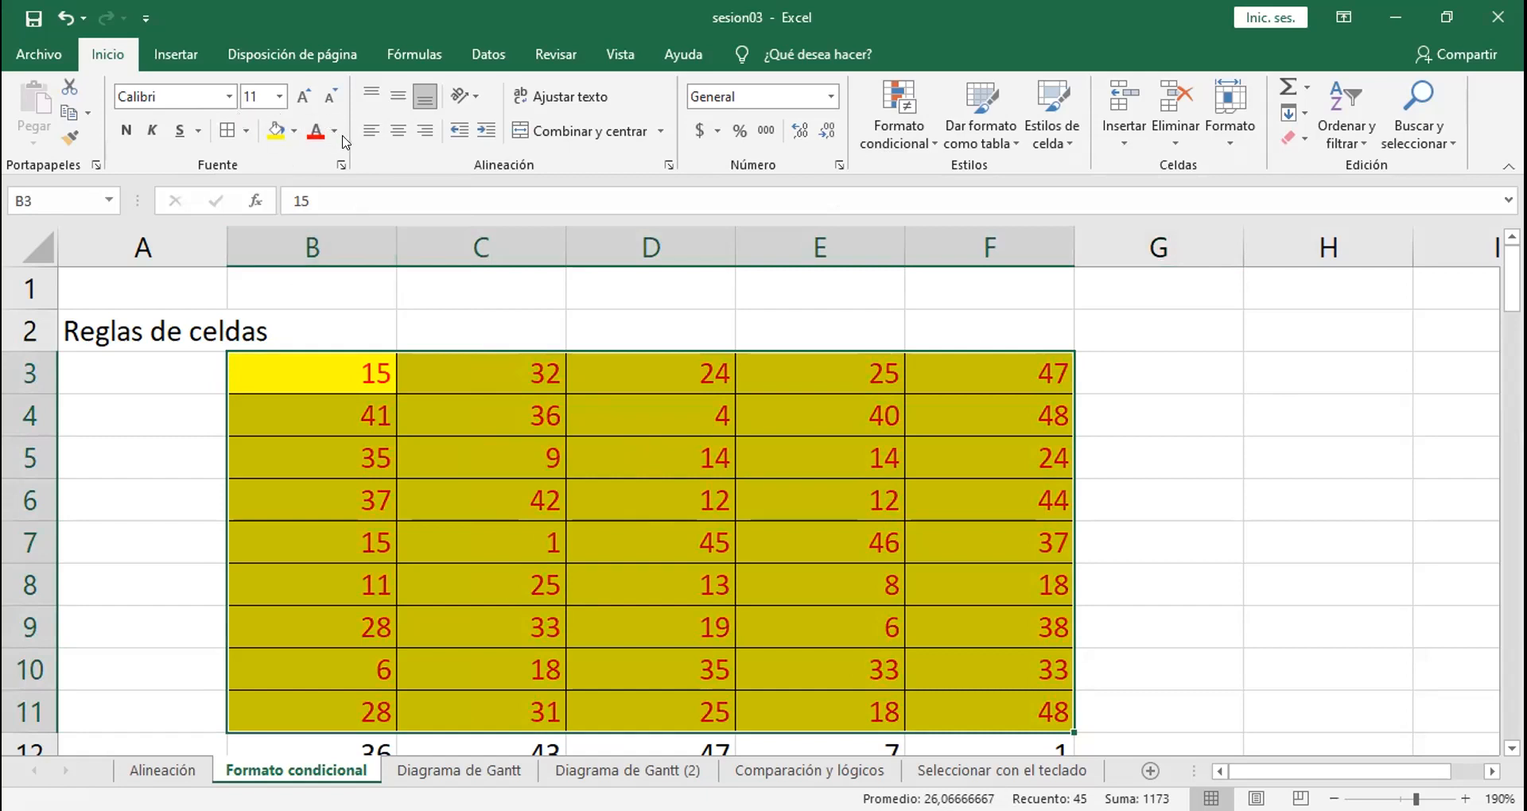
{"action": "key", "text": "ctrl+z"}
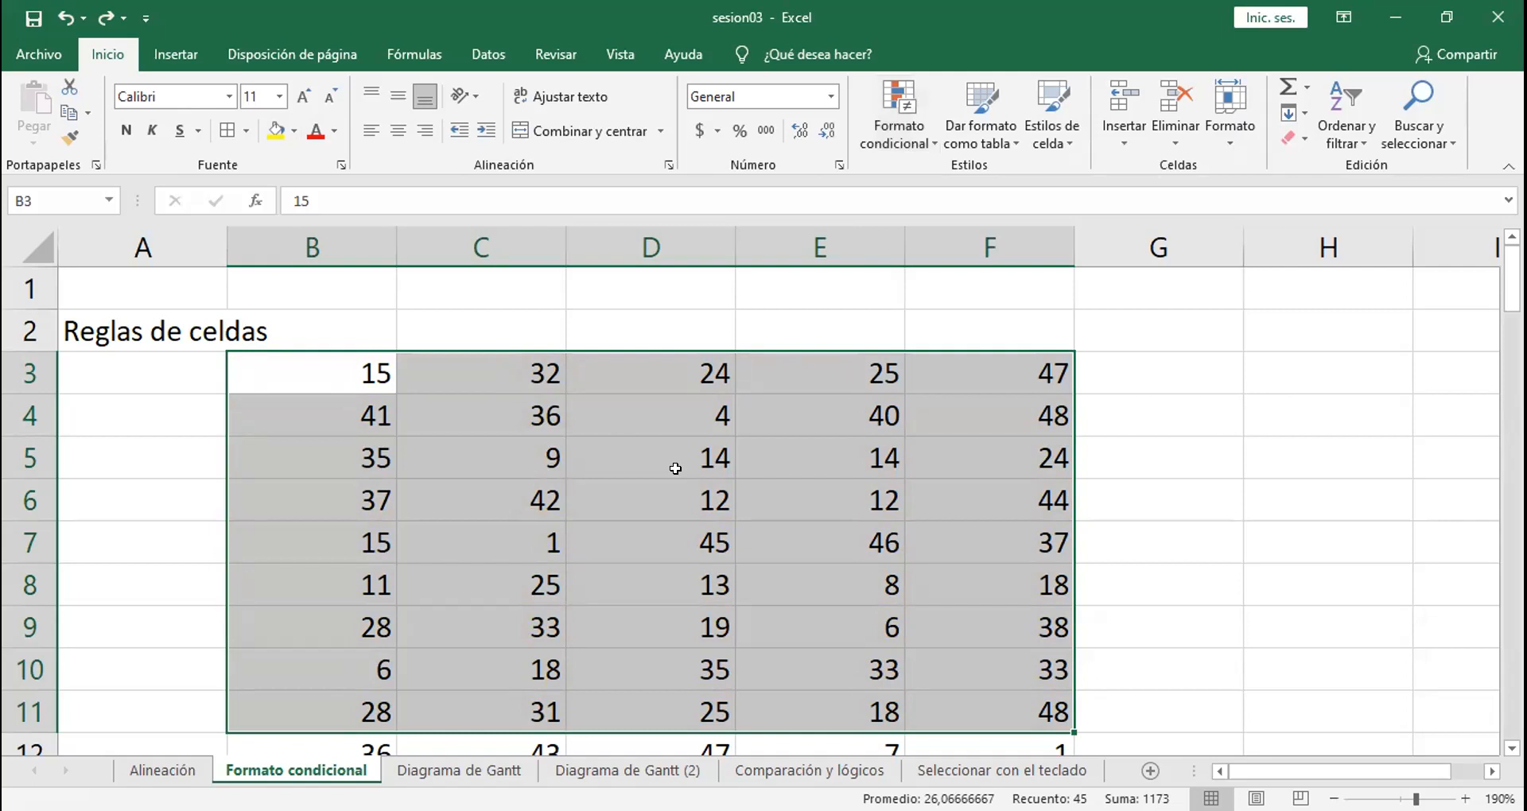
{"action": "key", "text": "alt+Tab"}
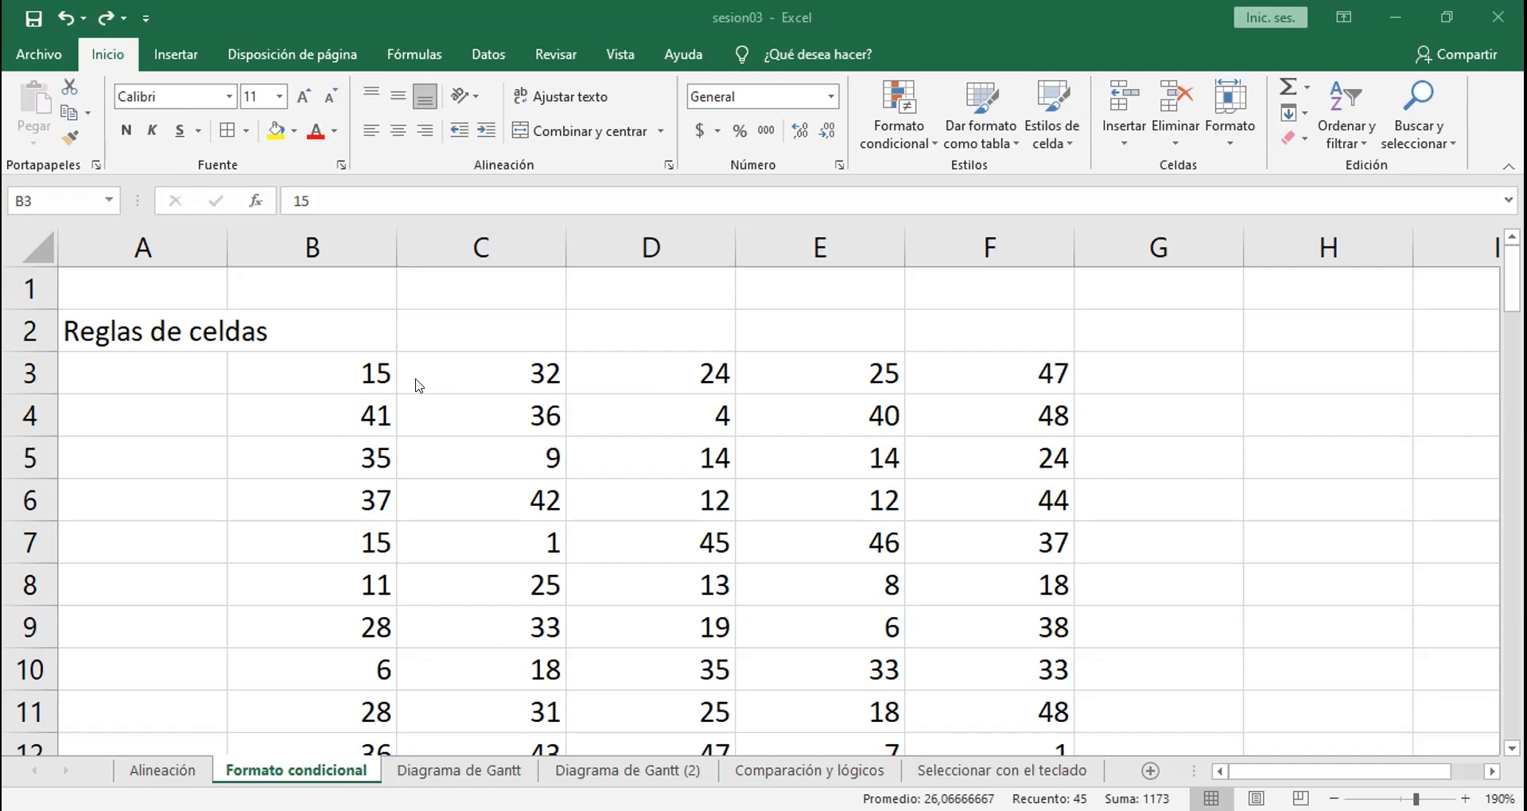
{"action": "left_click", "coordinate": [355, 368]}
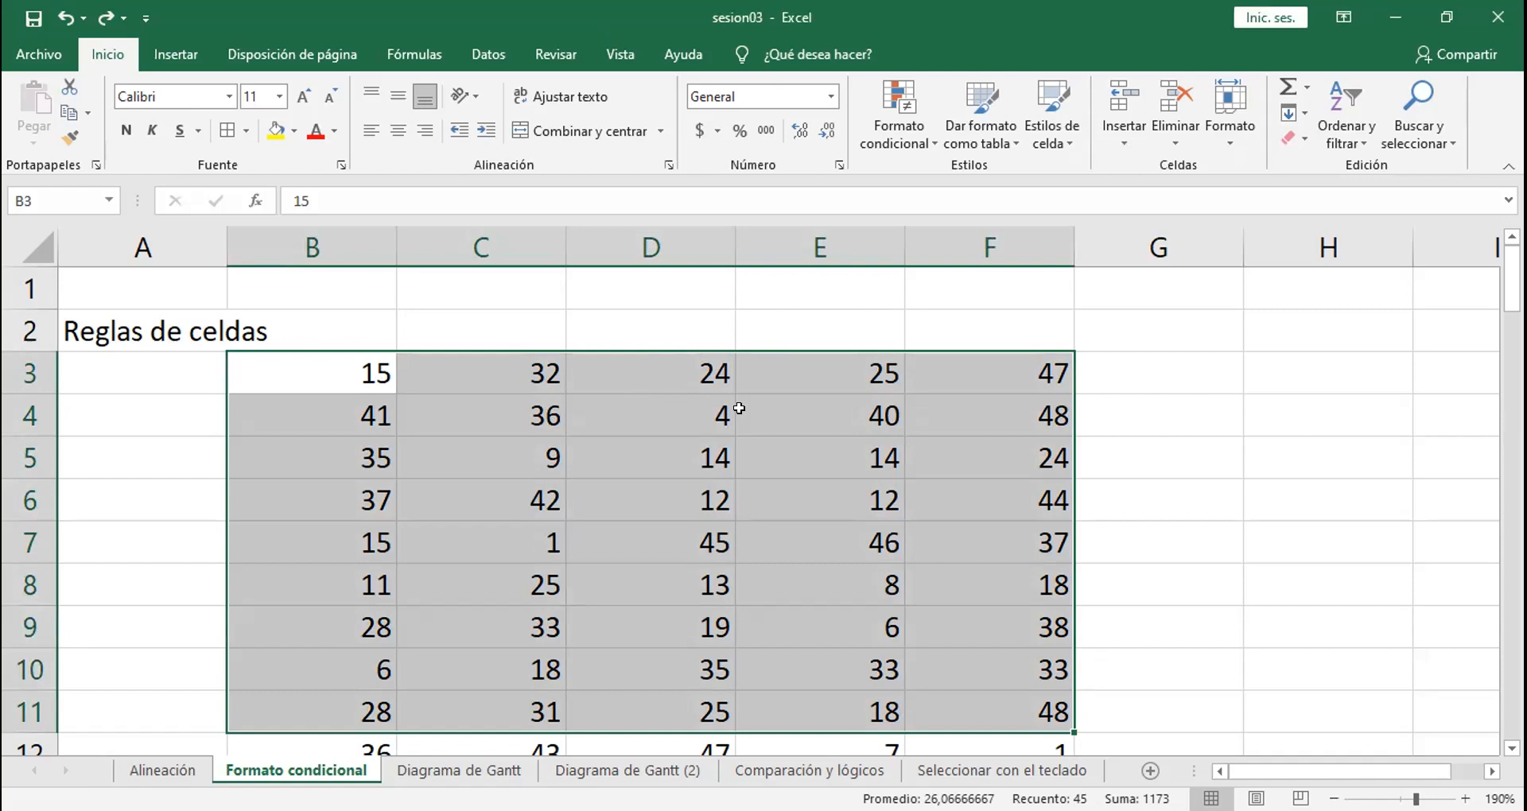
{"action": "left_click", "coordinate": [660, 411]}
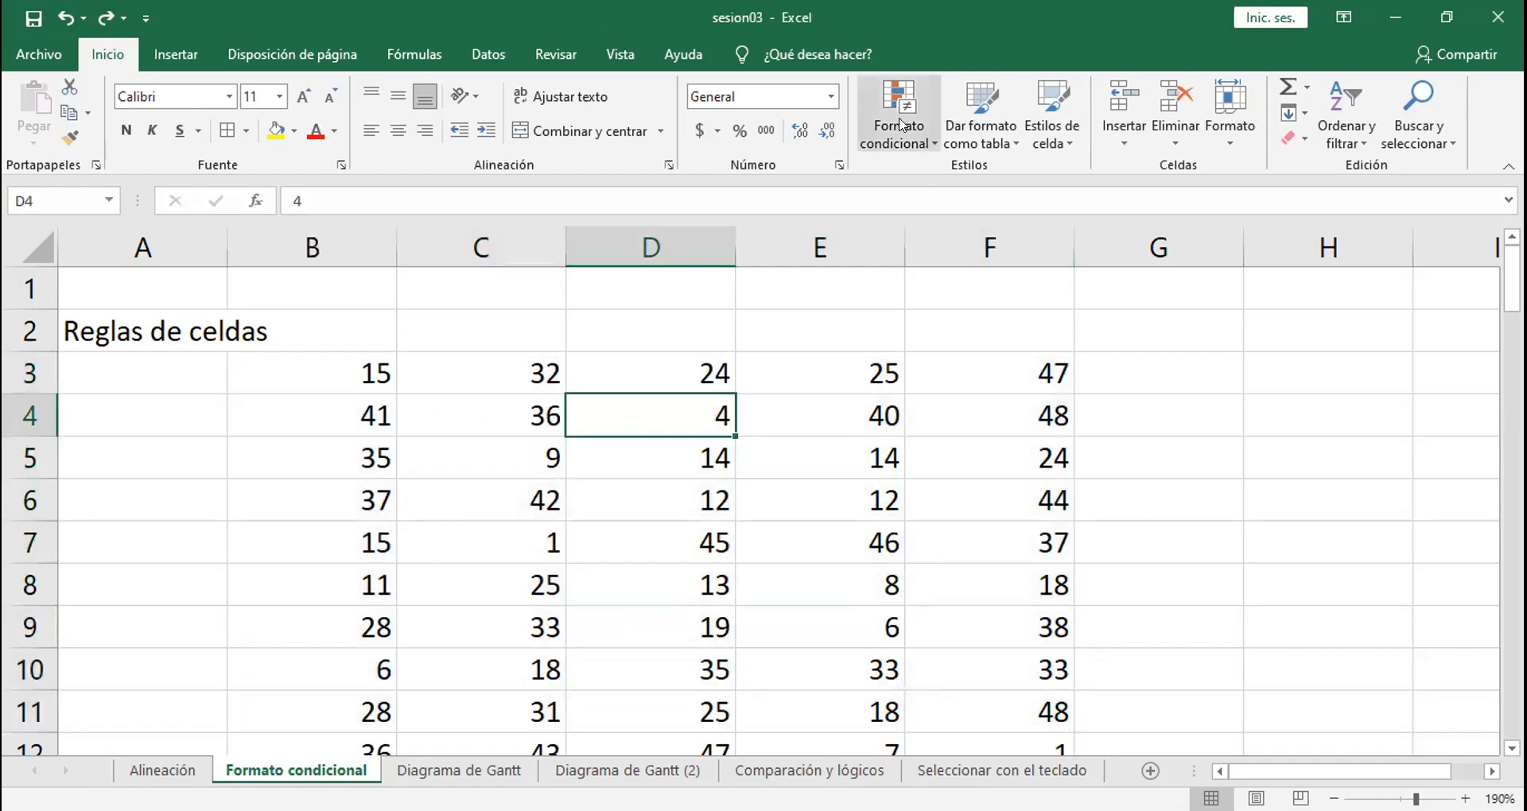
Step: Try a greater-than 24,5 highlight rule on B3:F11 with the yellow and green fill presets
{"action": "left_click", "coordinate": [352, 381]}
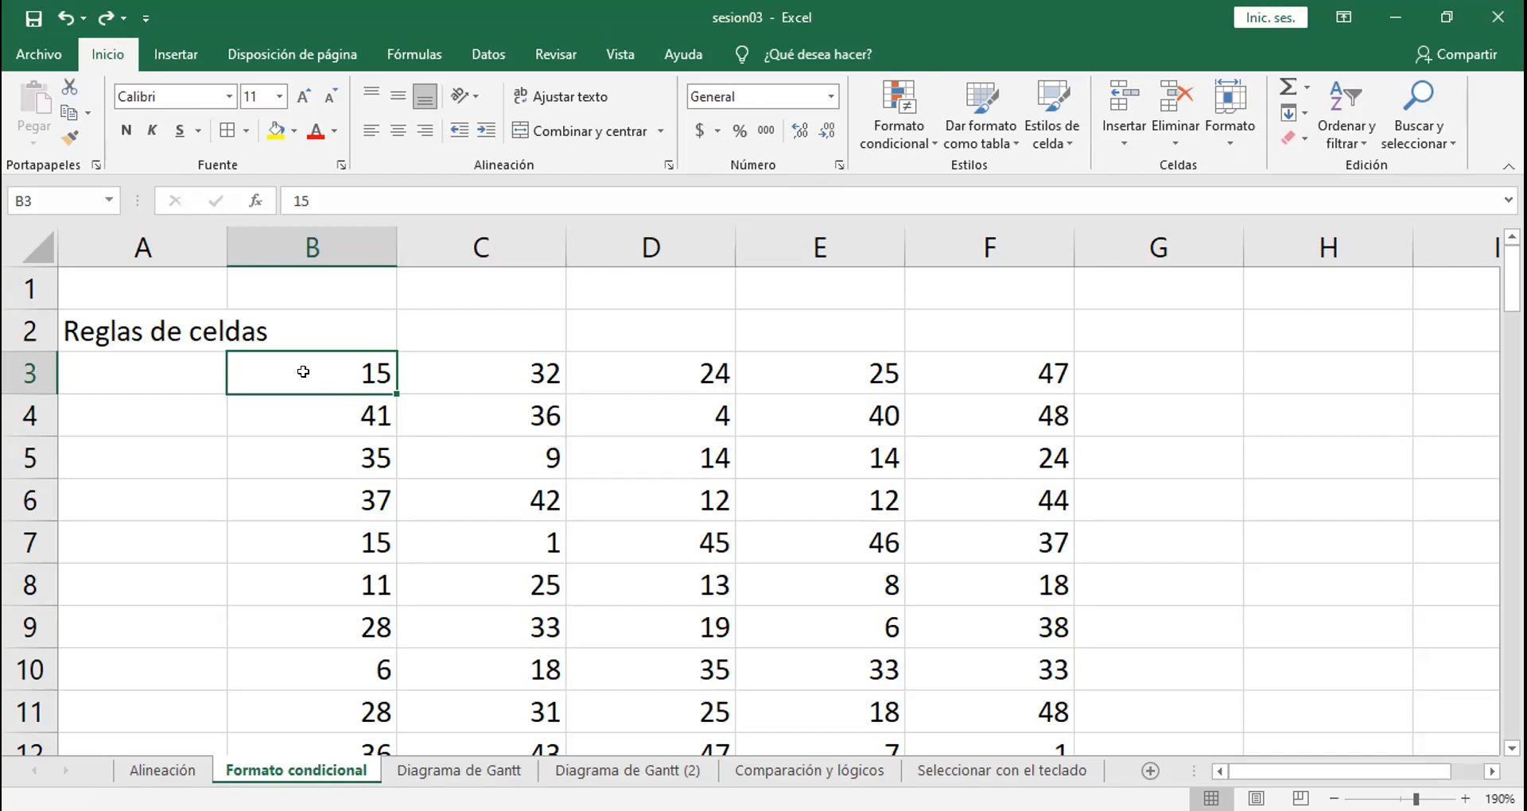
{"action": "left_click_drag", "start_coordinate": [307, 378], "coordinate": [989, 701]}
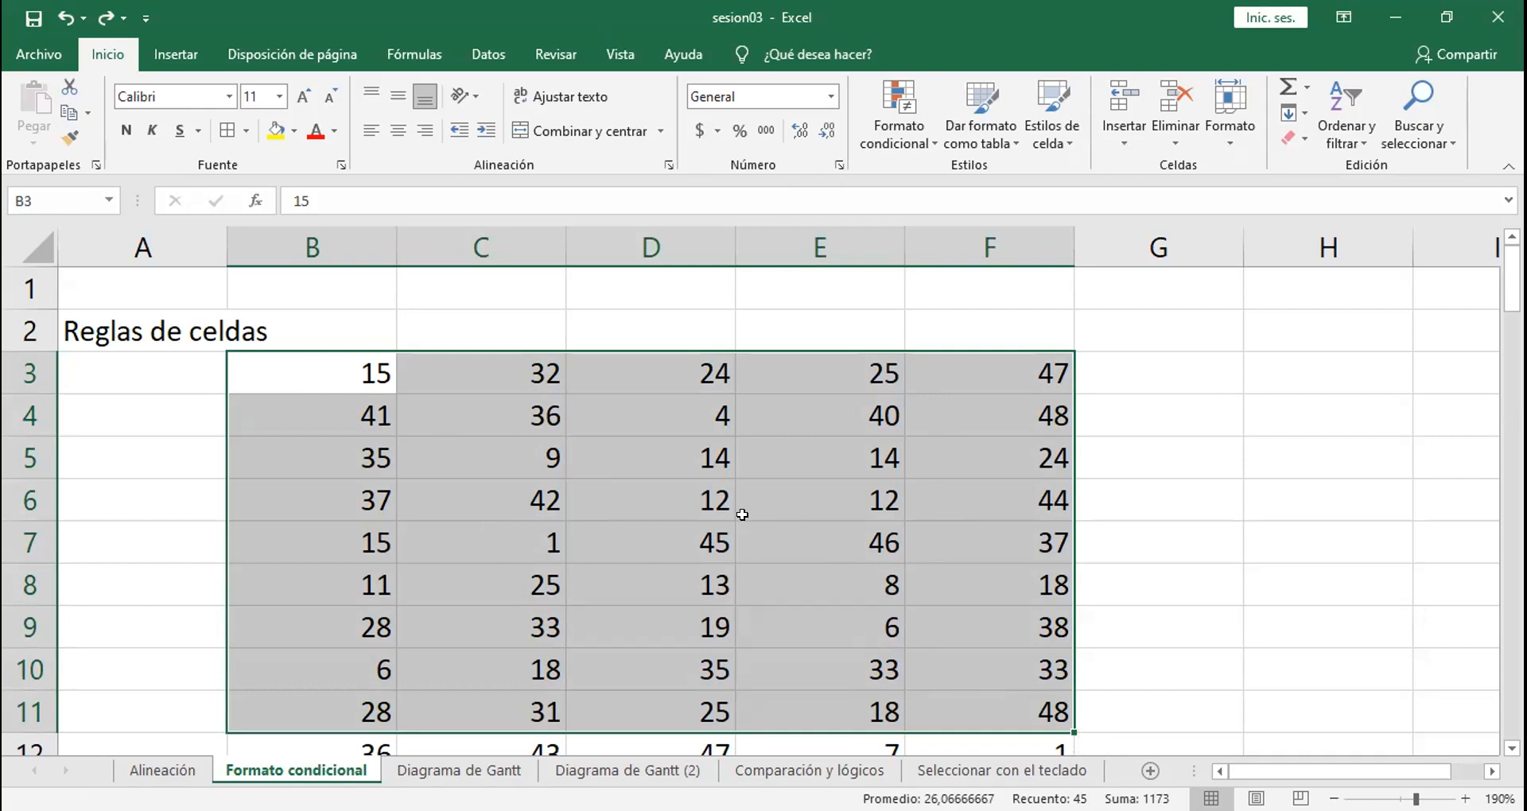
{"action": "left_click", "coordinate": [905, 133]}
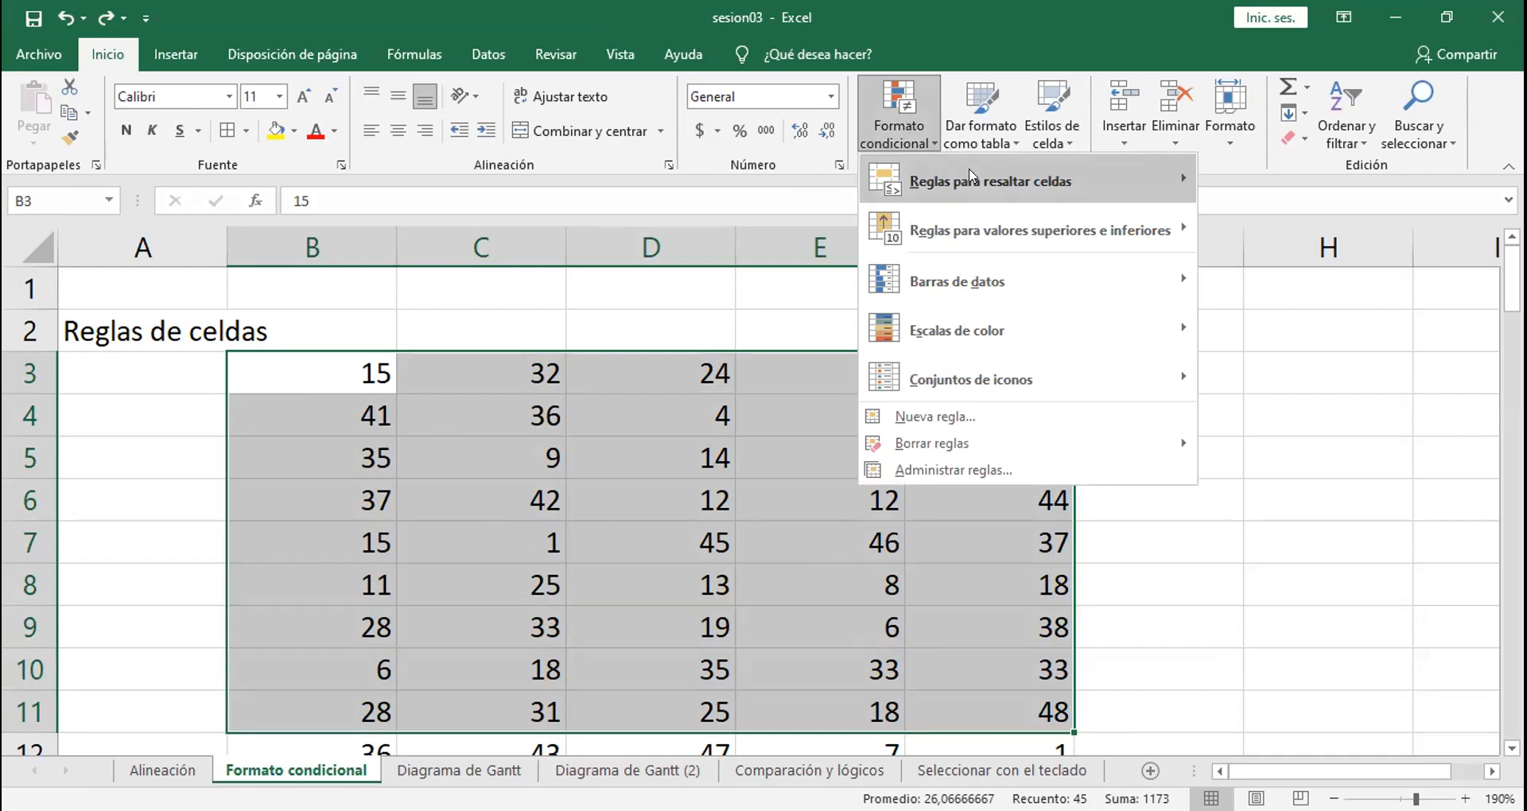
{"action": "mouse_move", "coordinate": [972, 175]}
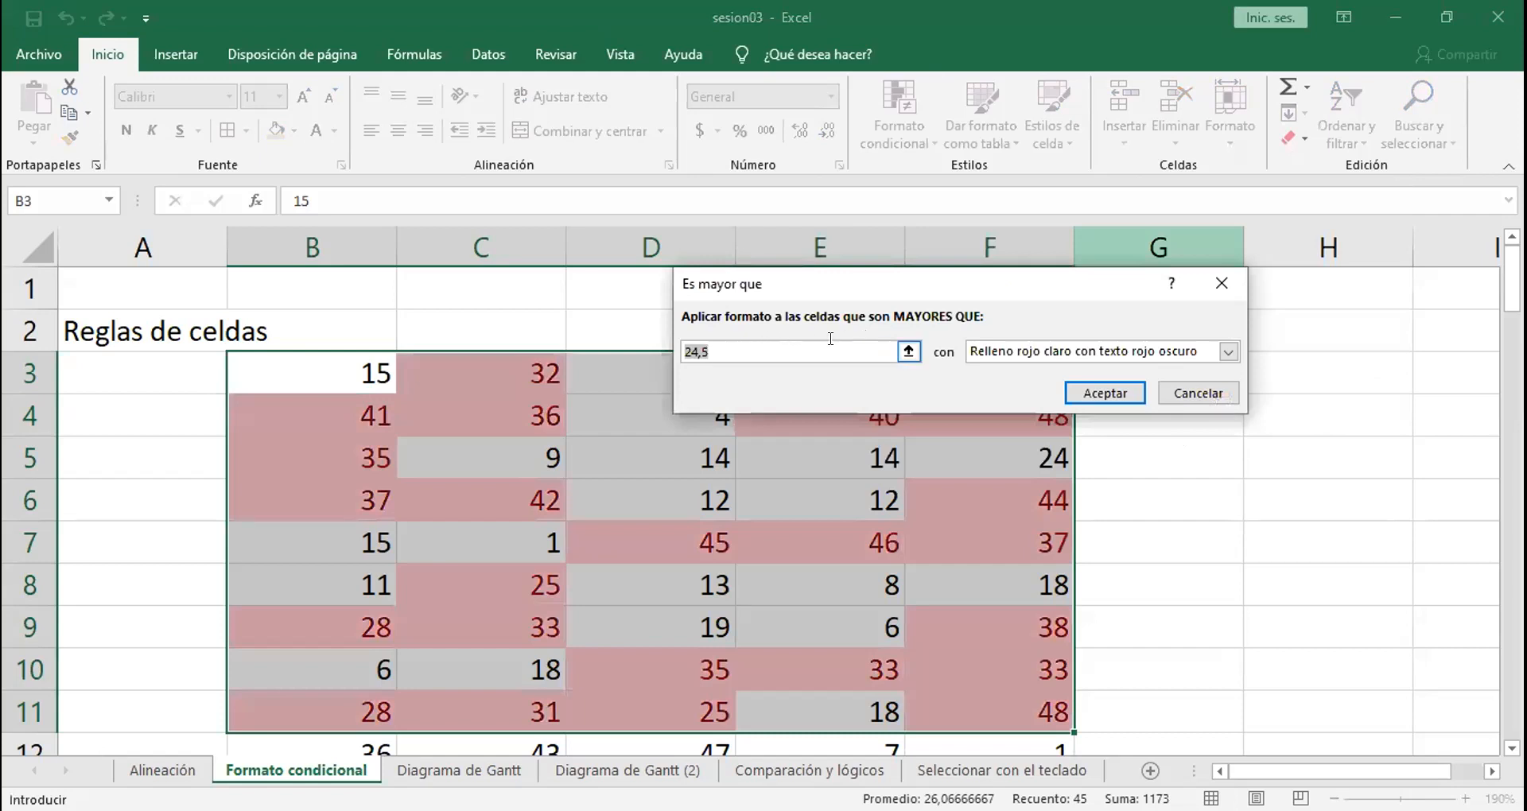
{"action": "left_click", "coordinate": [1010, 355]}
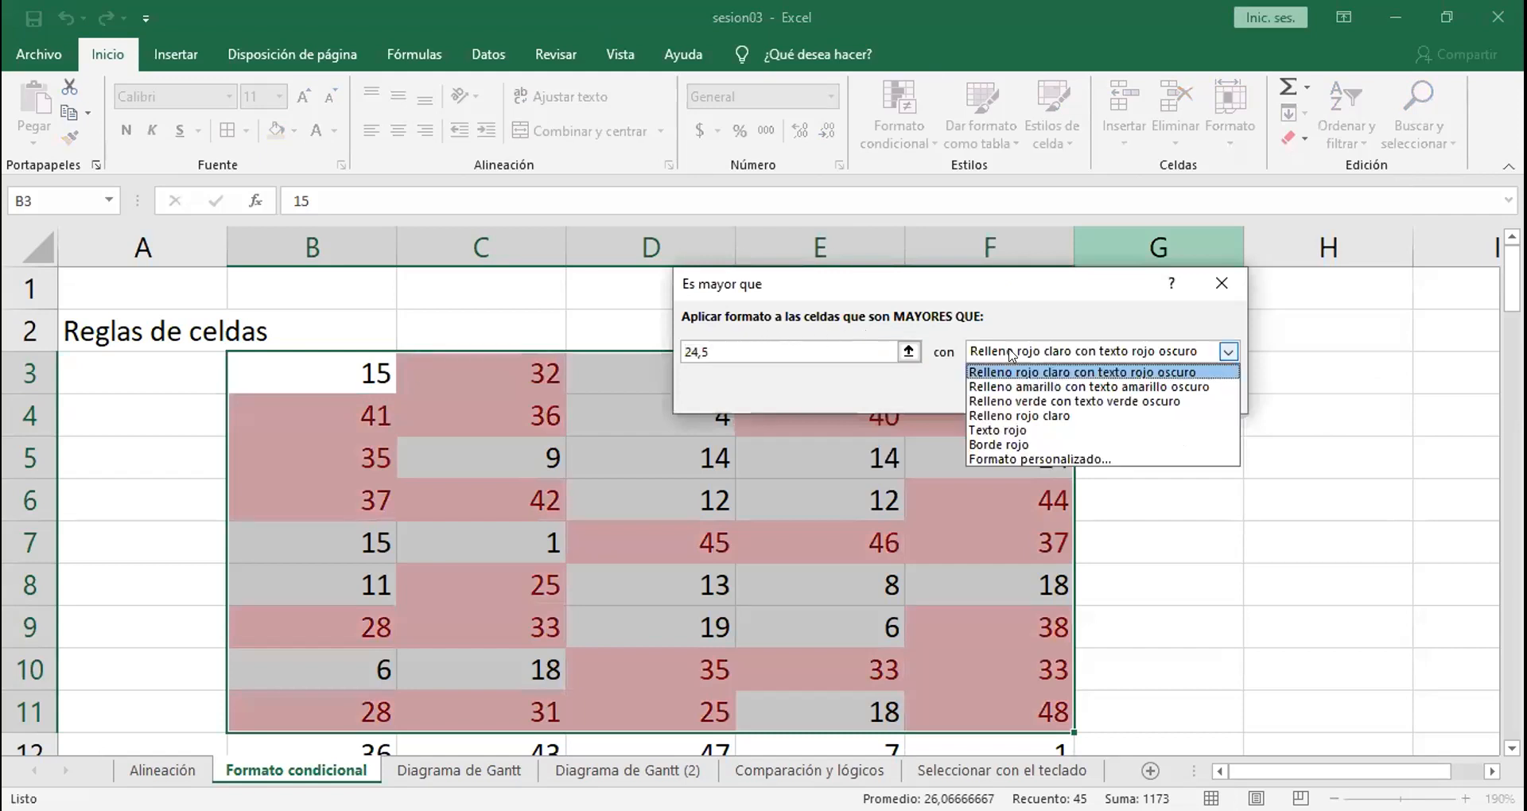
{"action": "left_click", "coordinate": [1029, 387]}
{"action": "left_click", "coordinate": [1024, 364]}
{"action": "left_click", "coordinate": [1025, 400]}
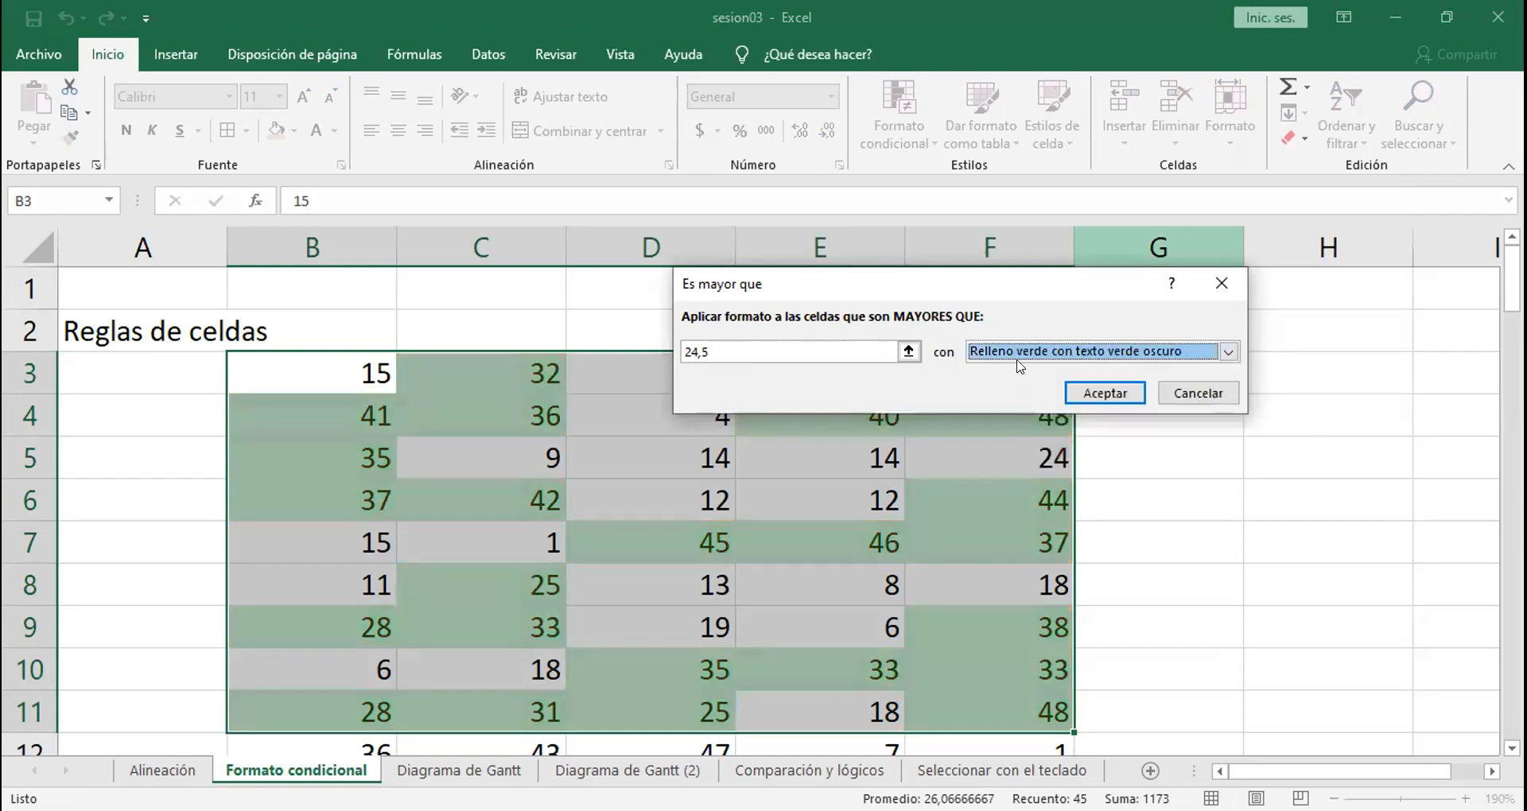
Step: Examine the font, border and fill options of the rule's custom format, and cancel the greater-than rule
{"action": "left_click", "coordinate": [1020, 362]}
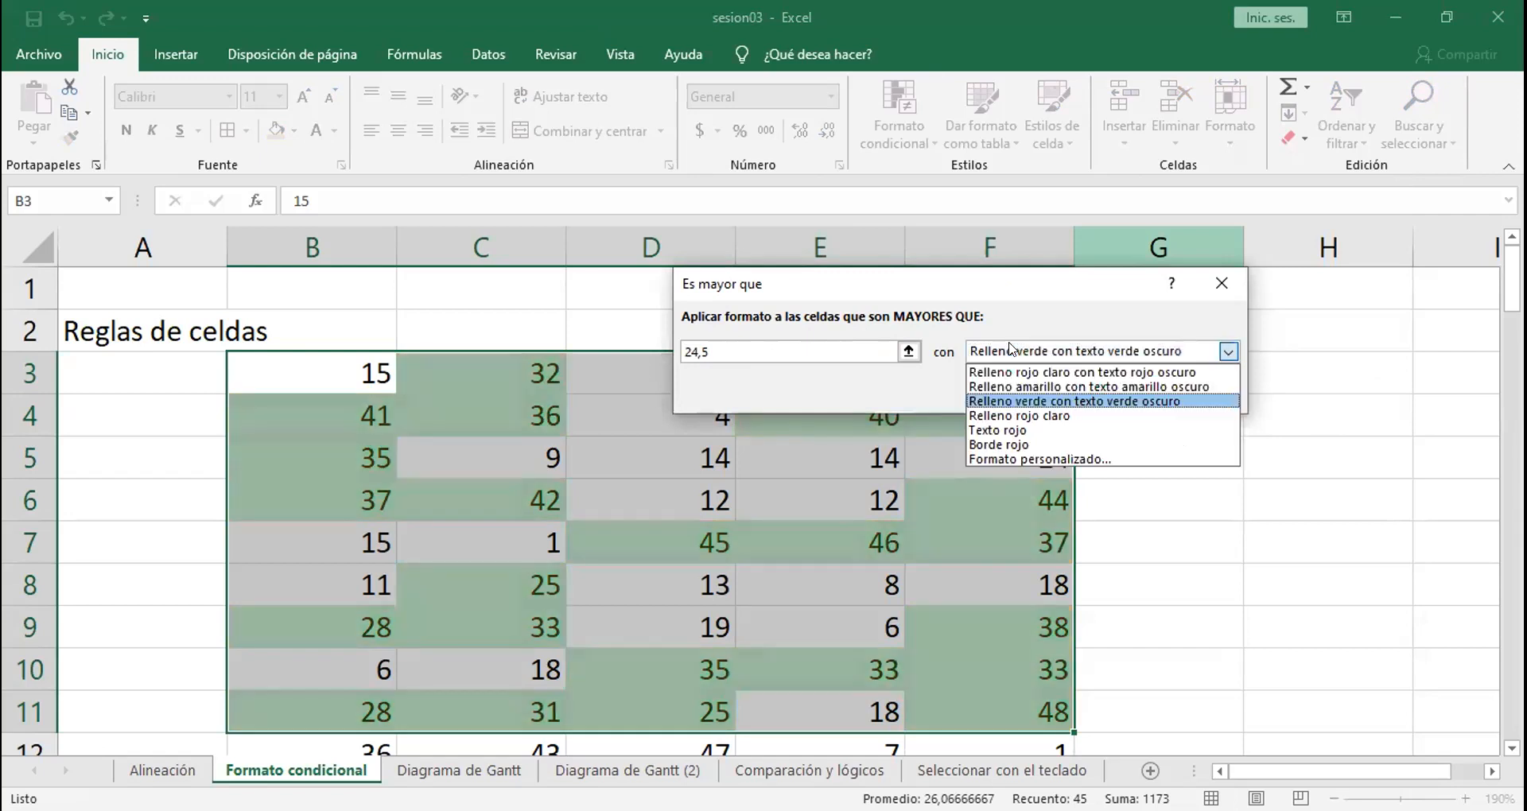
{"action": "left_click", "coordinate": [1038, 459]}
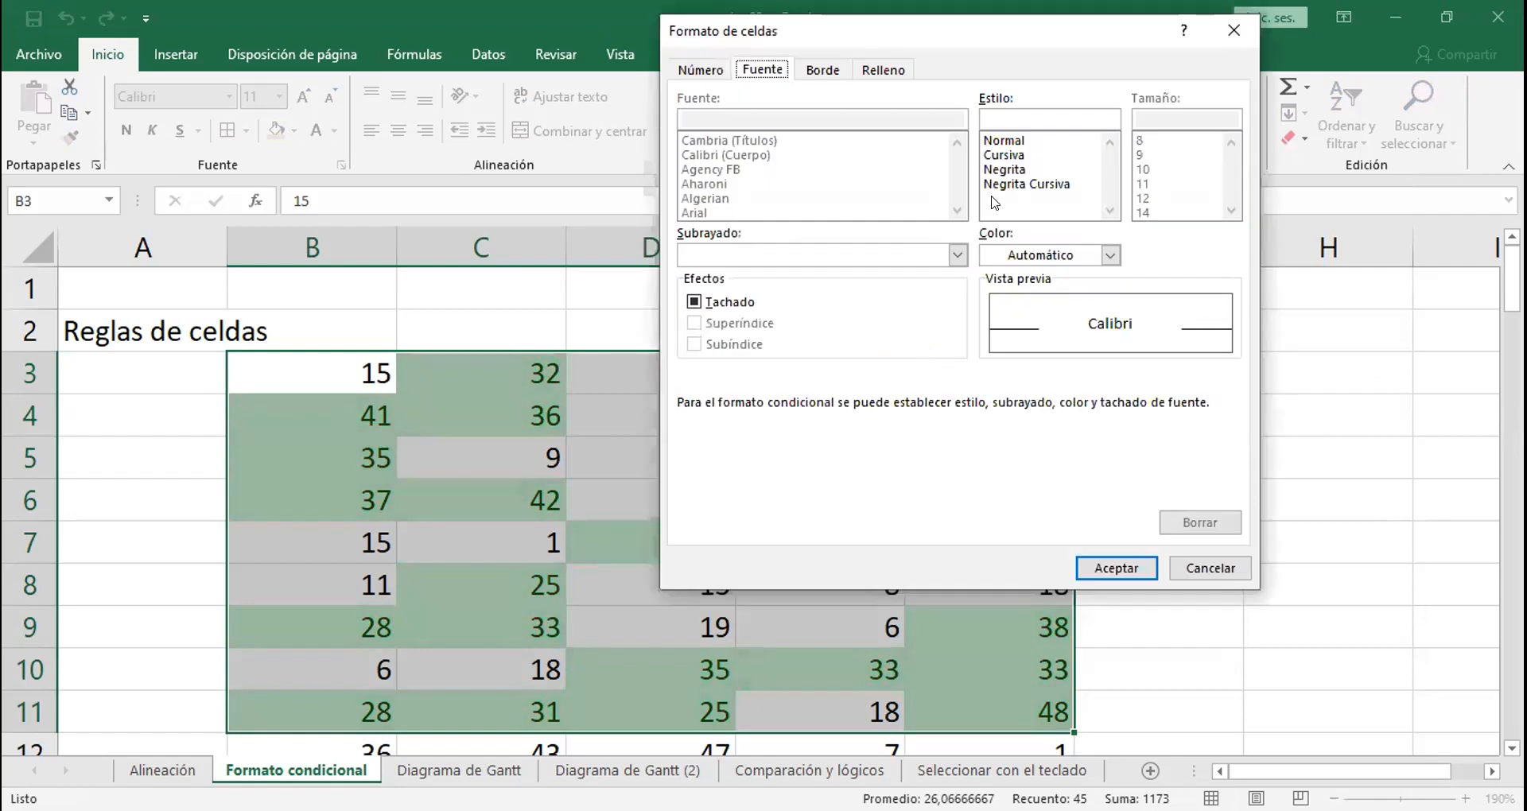
{"action": "left_click", "coordinate": [1043, 255]}
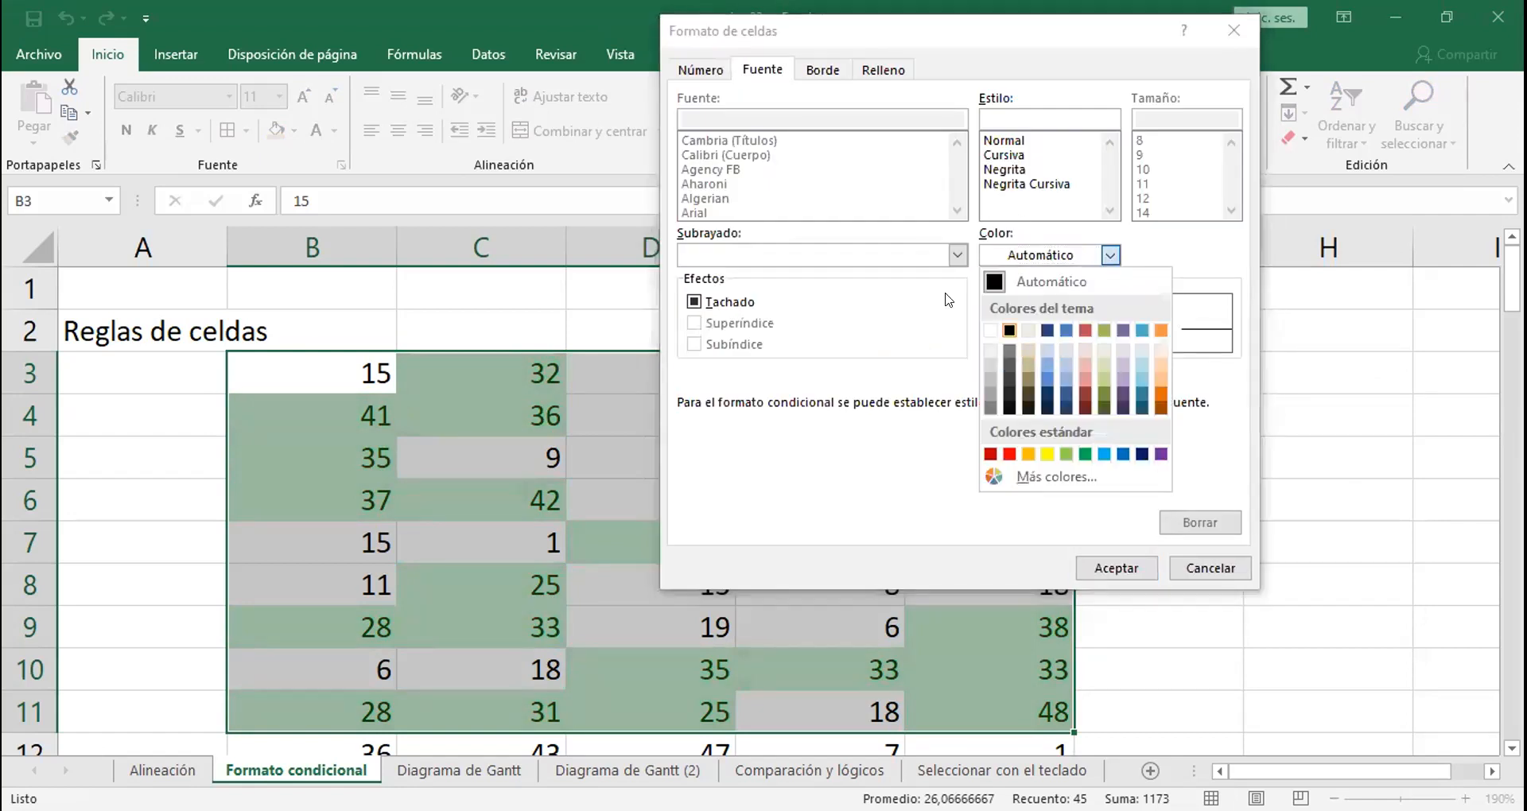
{"action": "left_click", "coordinate": [823, 70]}
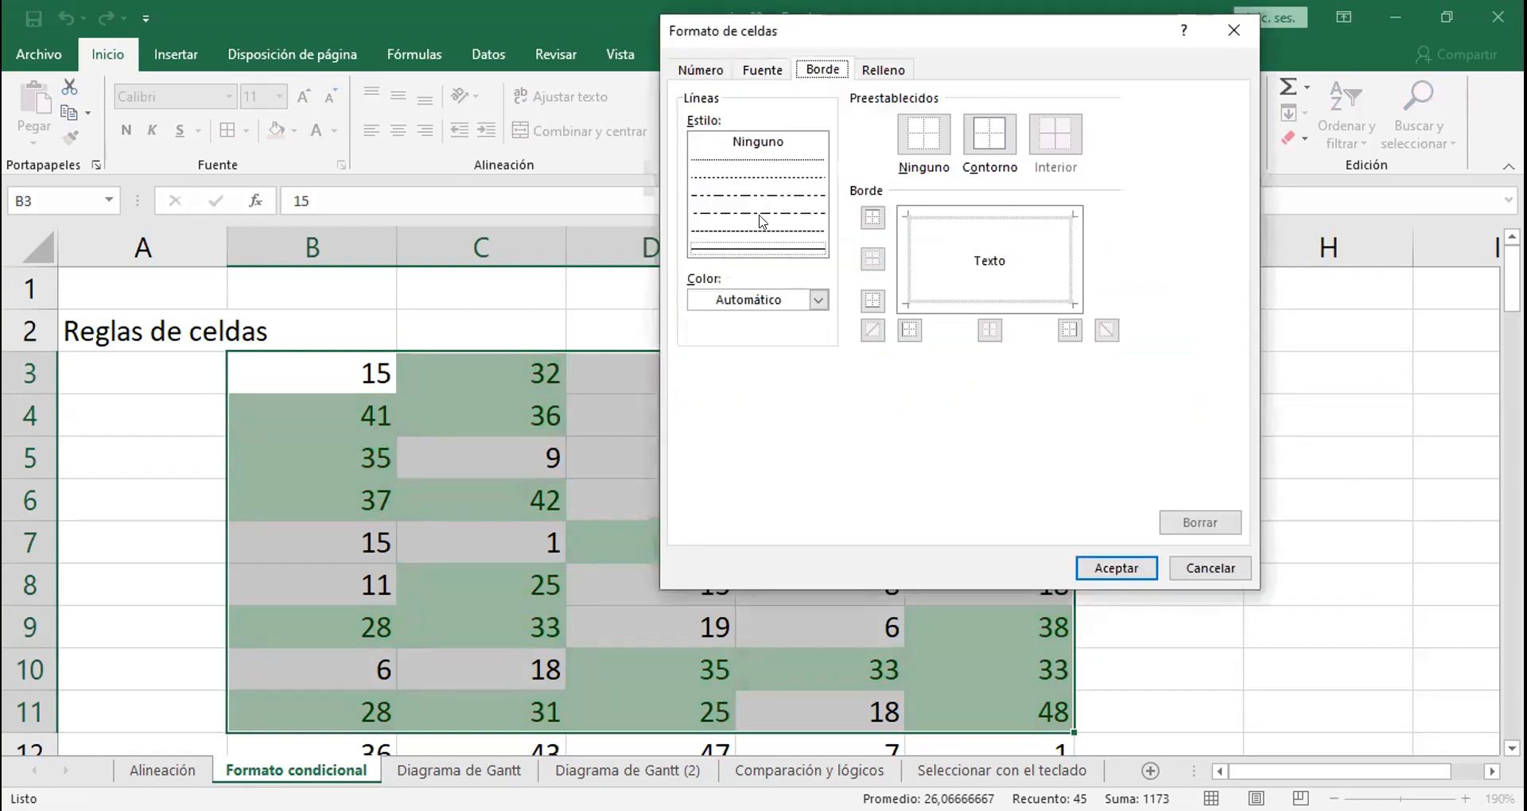
{"action": "left_click", "coordinate": [884, 70]}
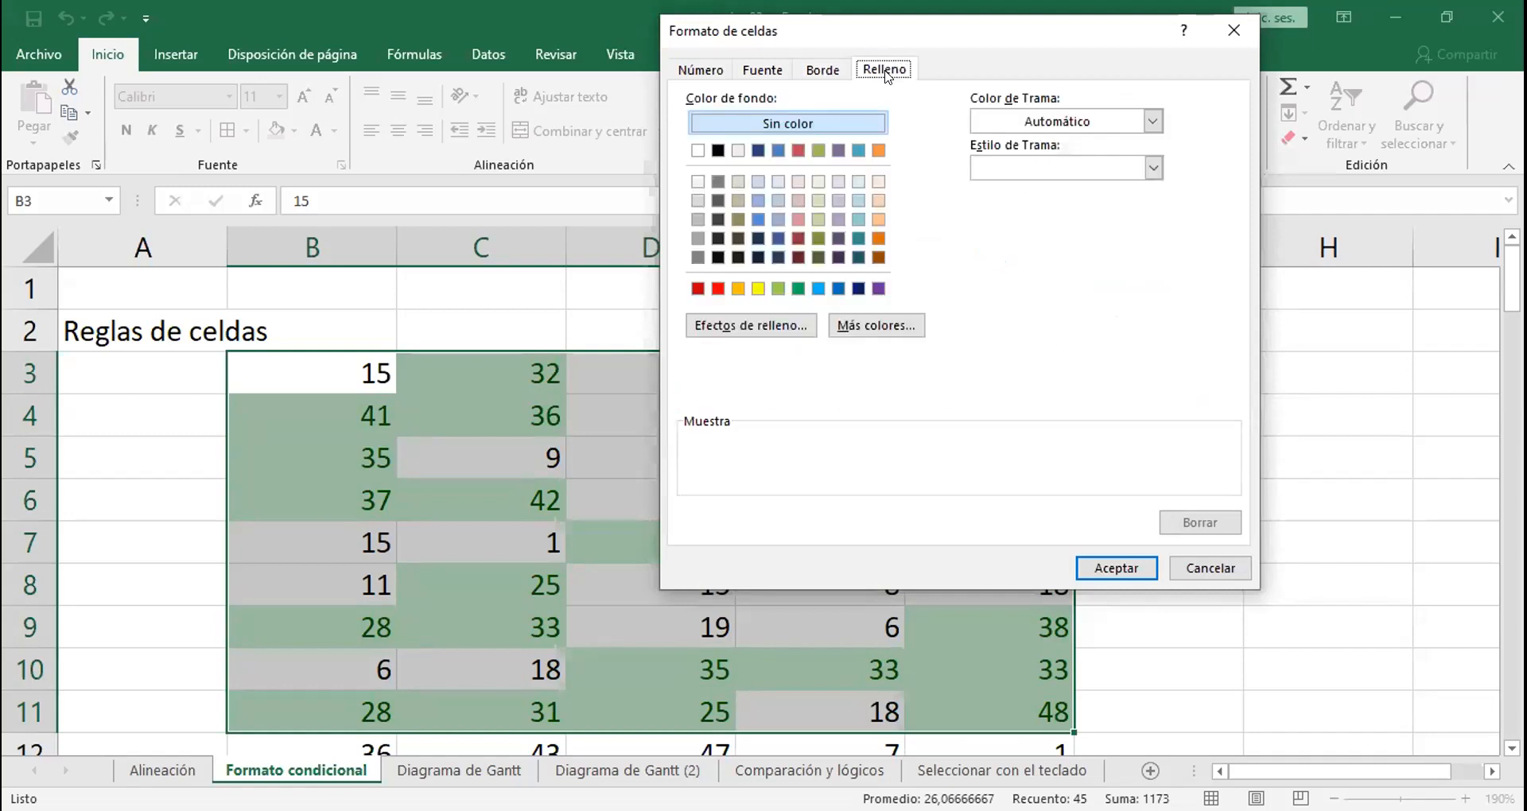
{"action": "left_click", "coordinate": [1233, 40]}
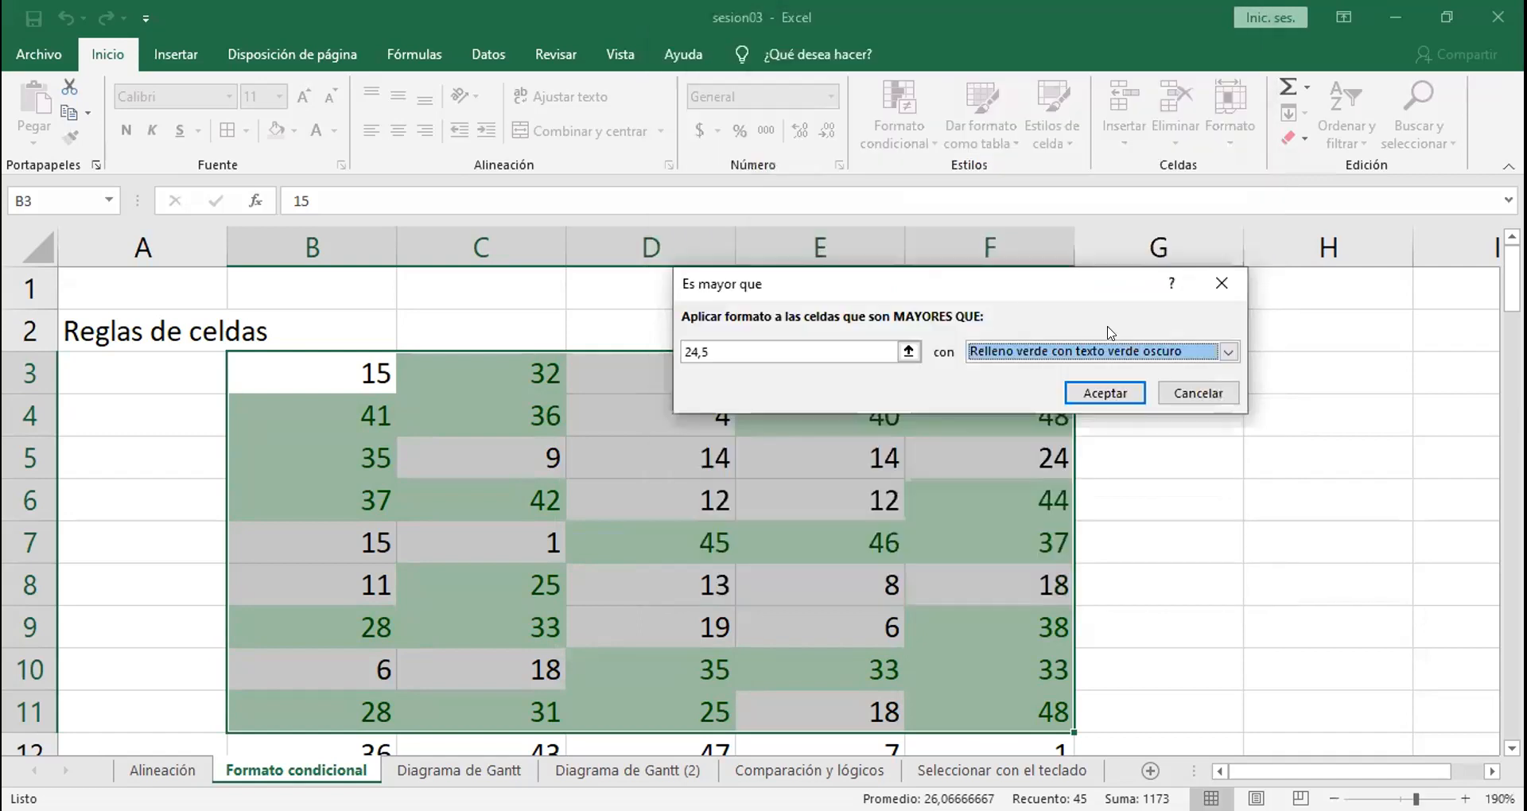
{"action": "left_click", "coordinate": [1191, 401]}
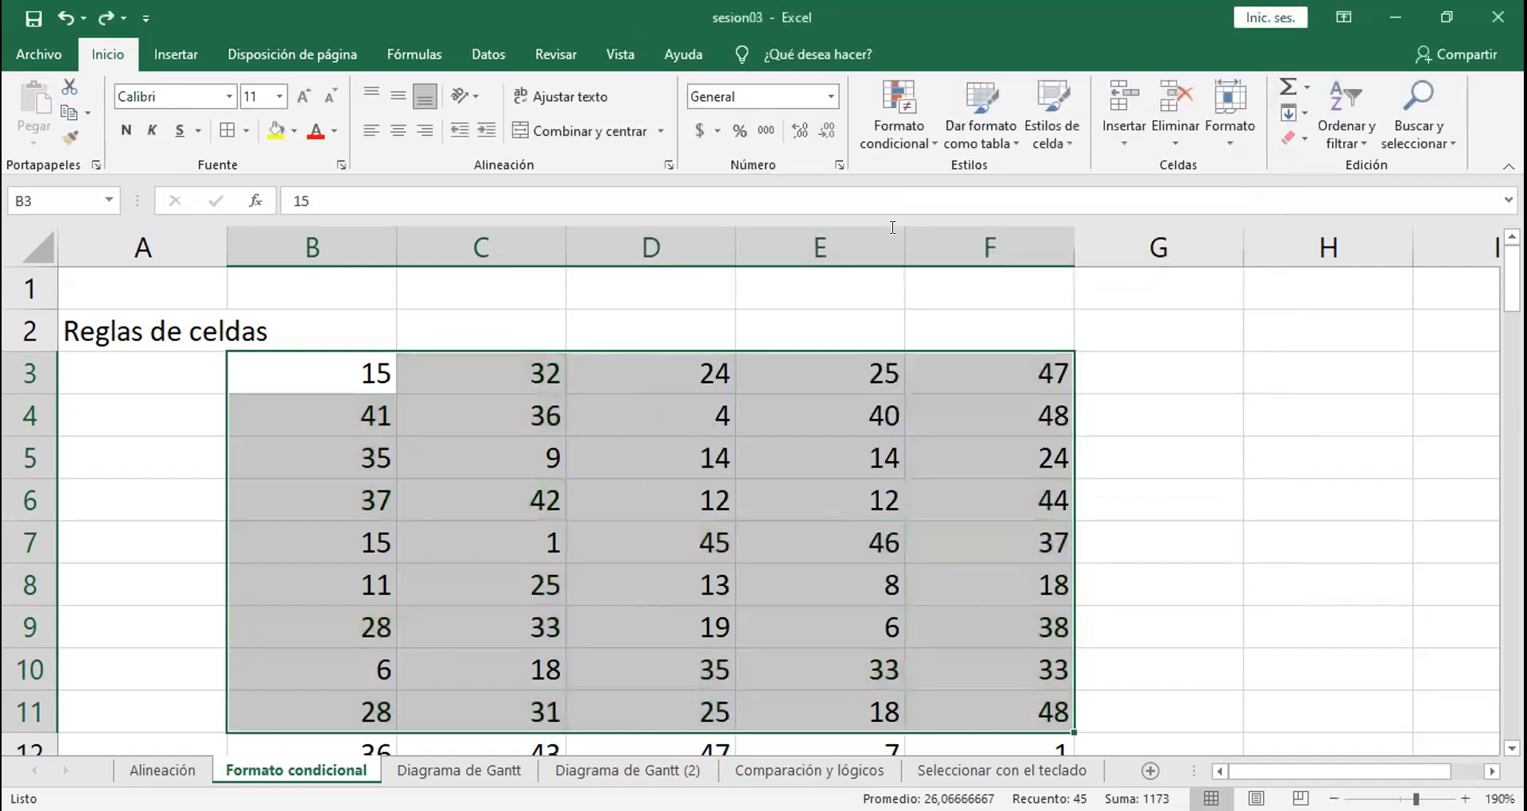
Step: Start a greater-than highlight rule for B3:F11 and preview the light red fill and red border presets
{"action": "left_click", "coordinate": [900, 134]}
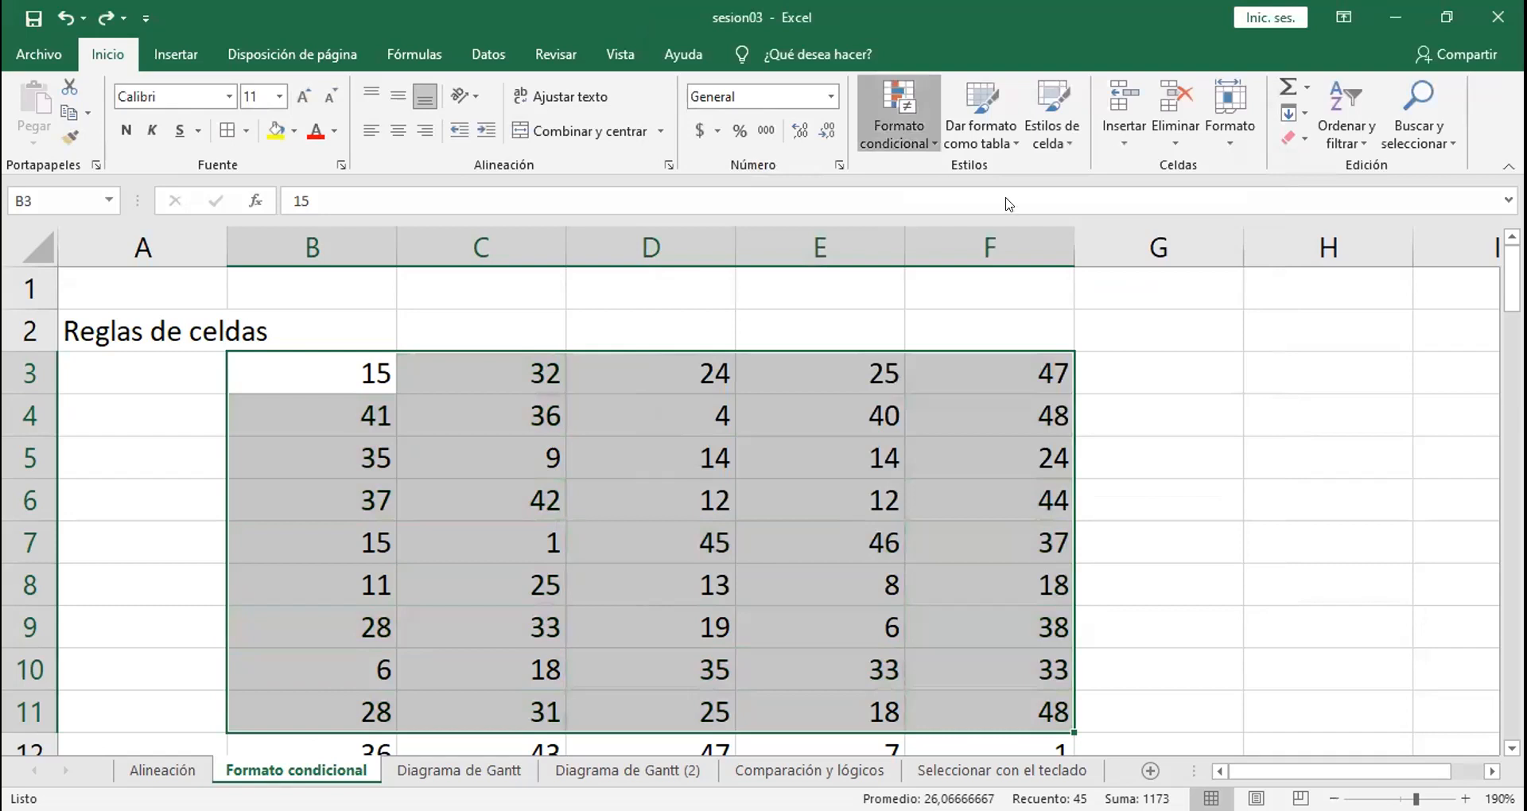
{"action": "mouse_move", "coordinate": [1159, 181]}
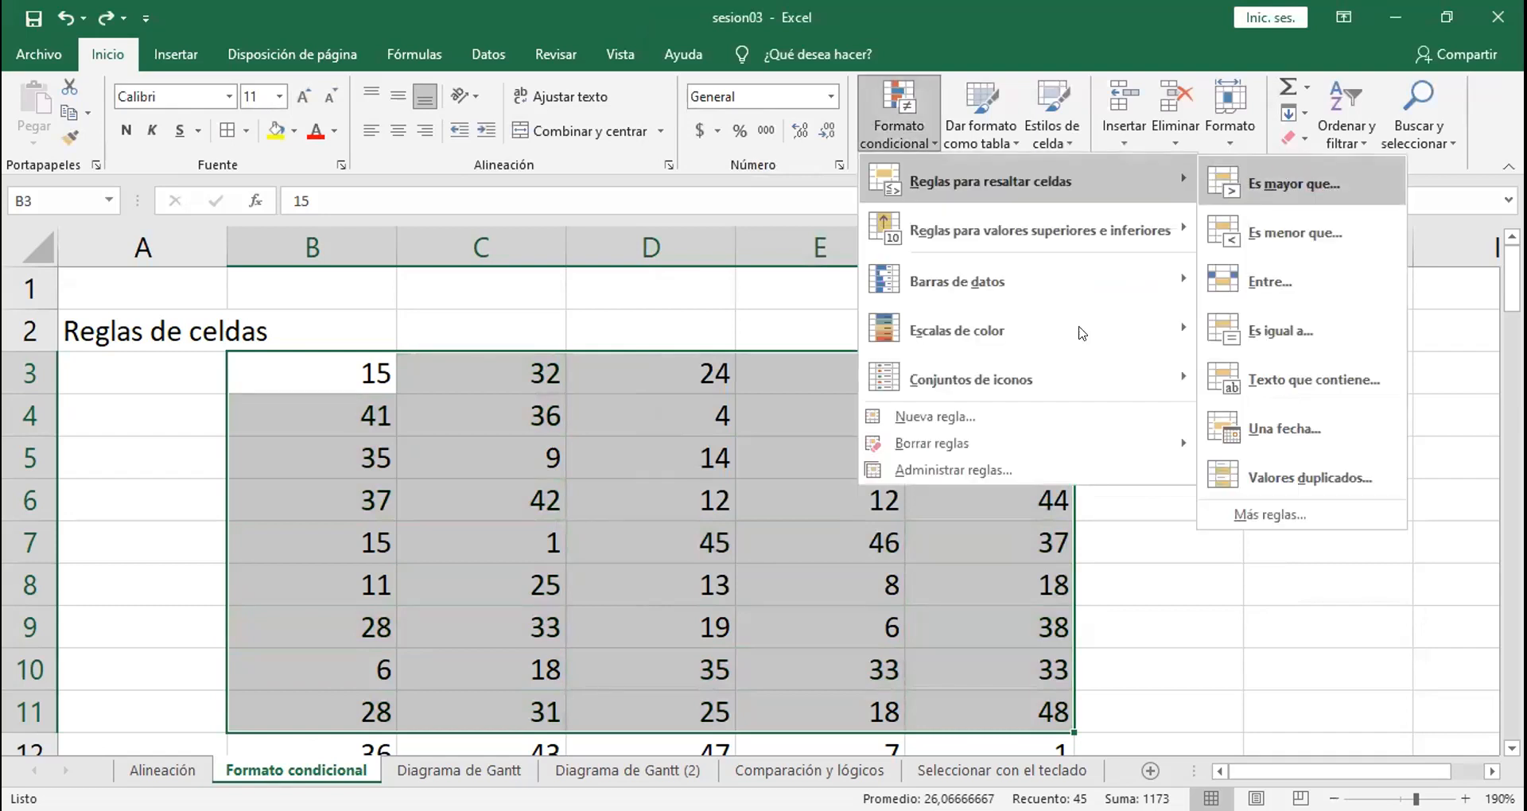
{"action": "left_click", "coordinate": [1310, 185]}
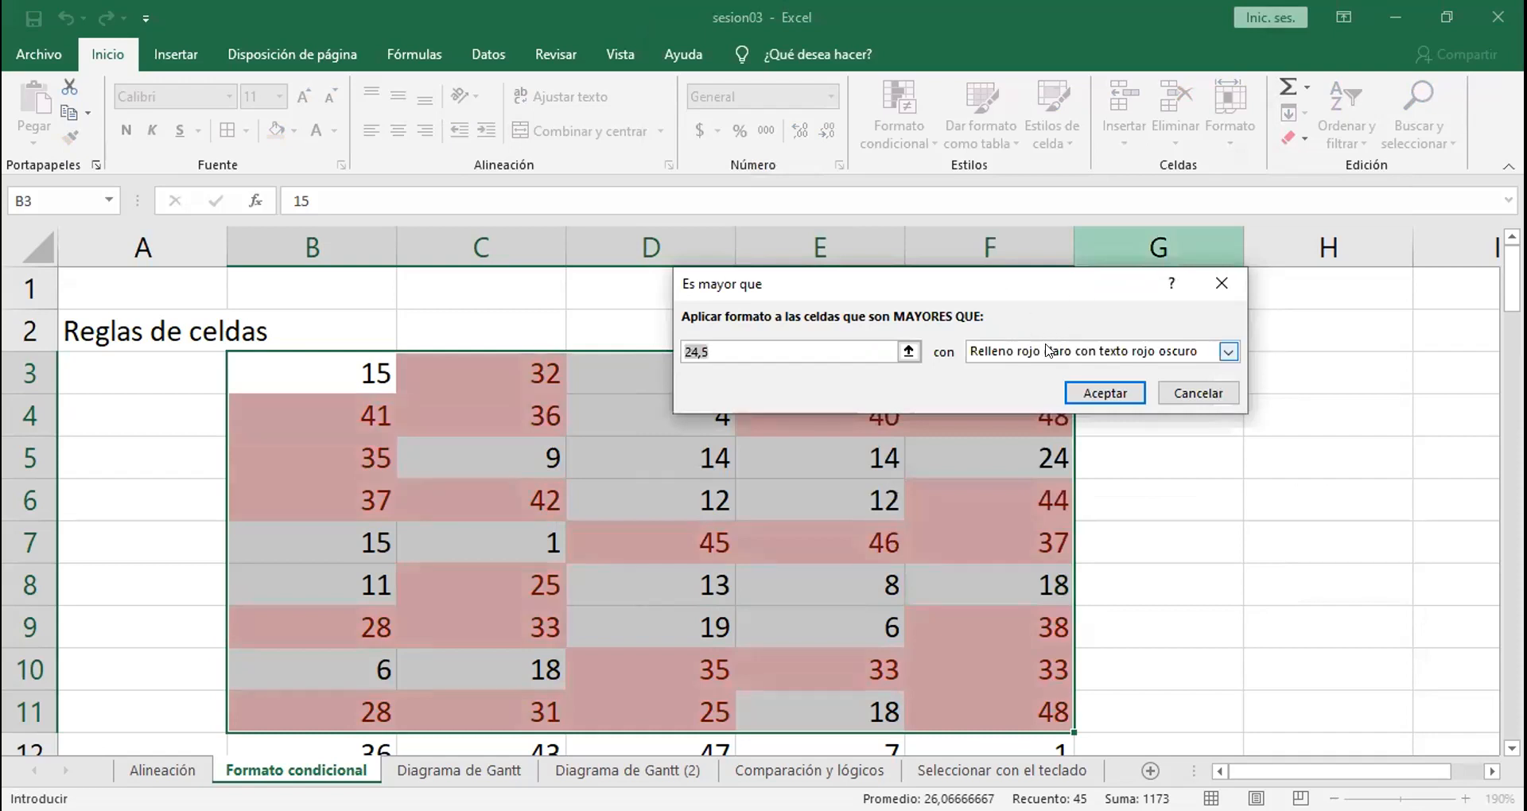
{"action": "left_click", "coordinate": [1048, 350]}
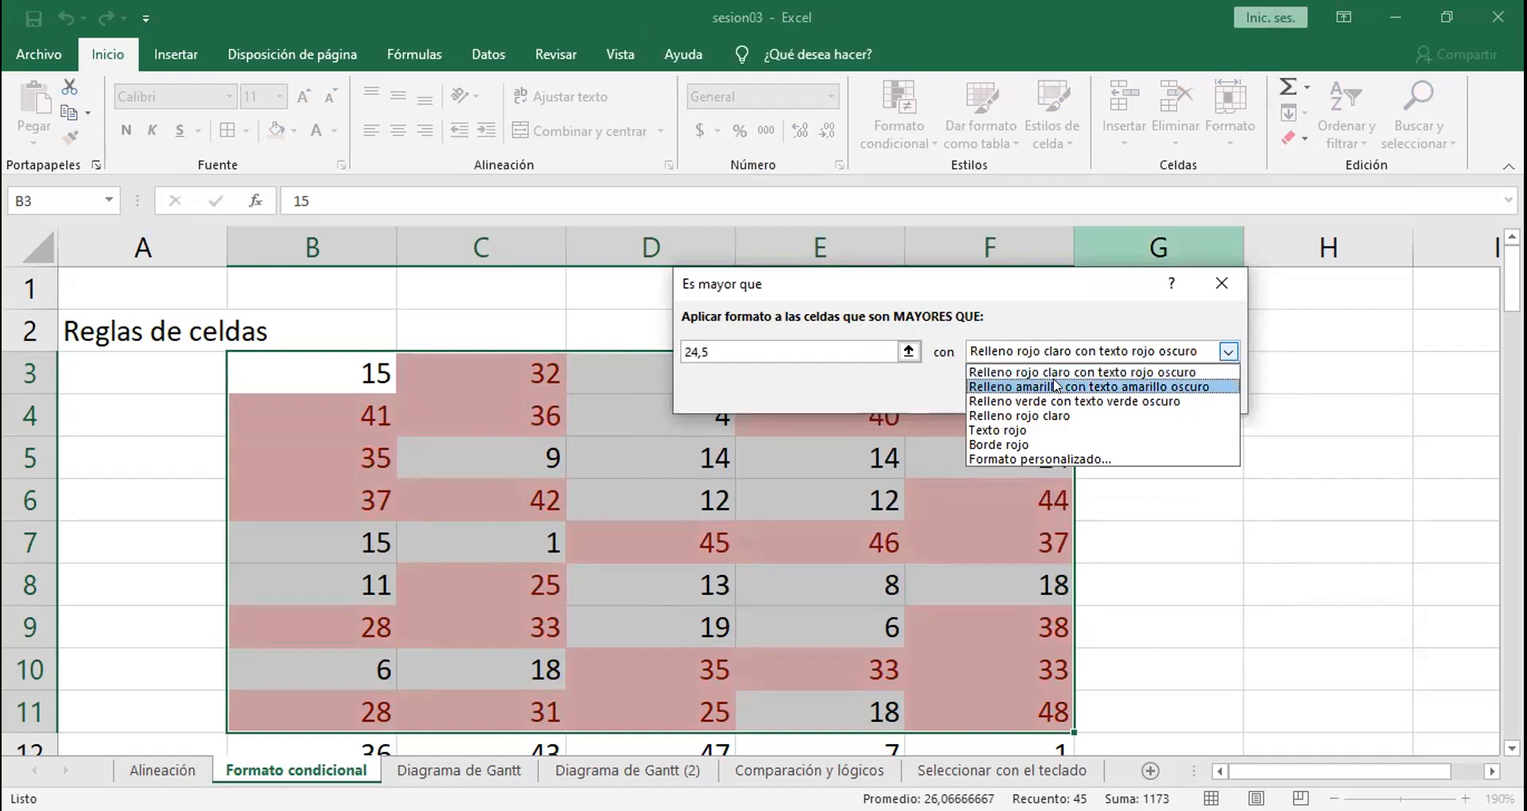
{"action": "left_click", "coordinate": [1041, 415]}
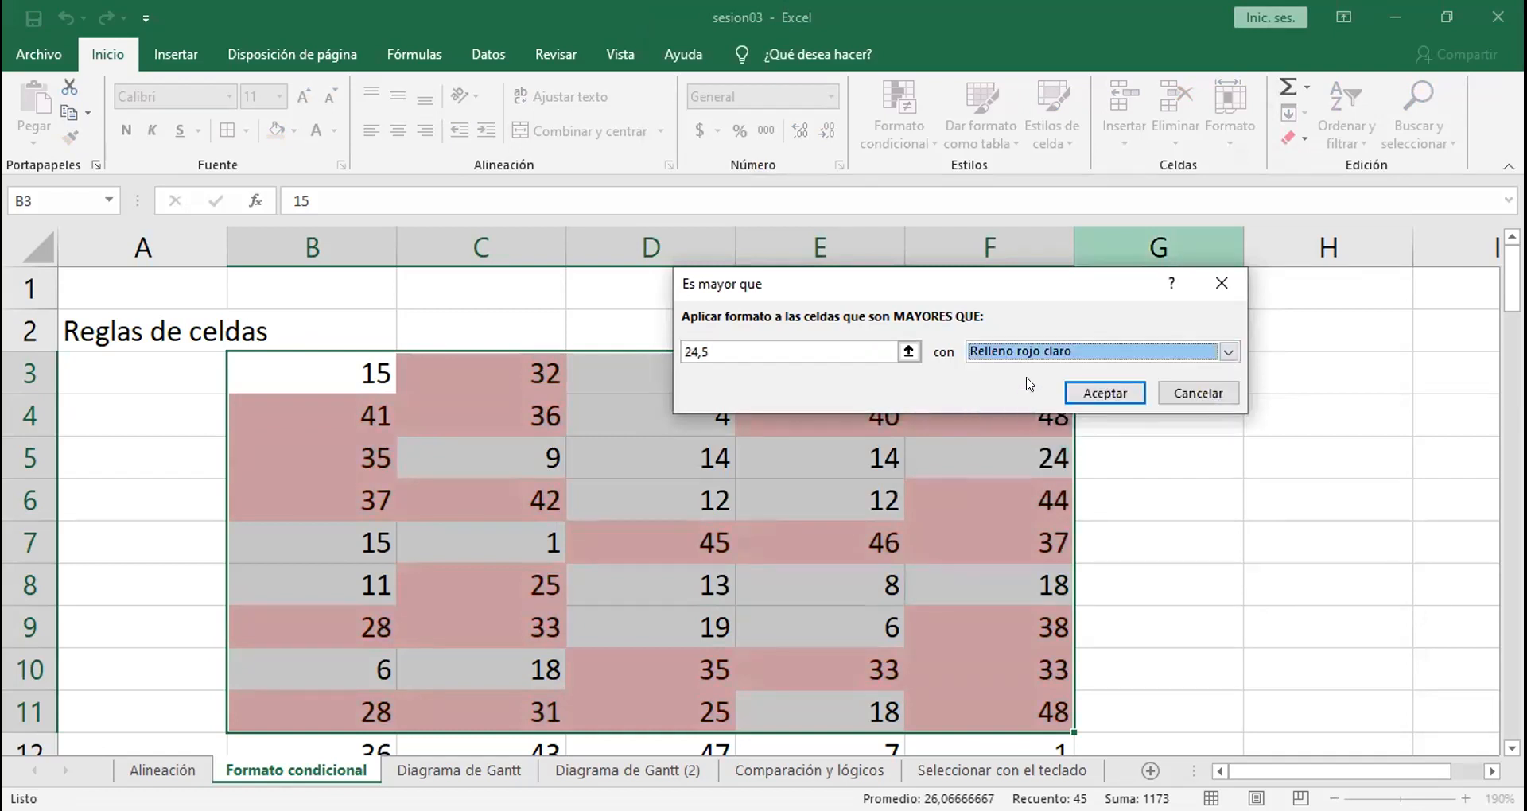
{"action": "left_click", "coordinate": [1034, 354]}
{"action": "left_click", "coordinate": [1026, 441]}
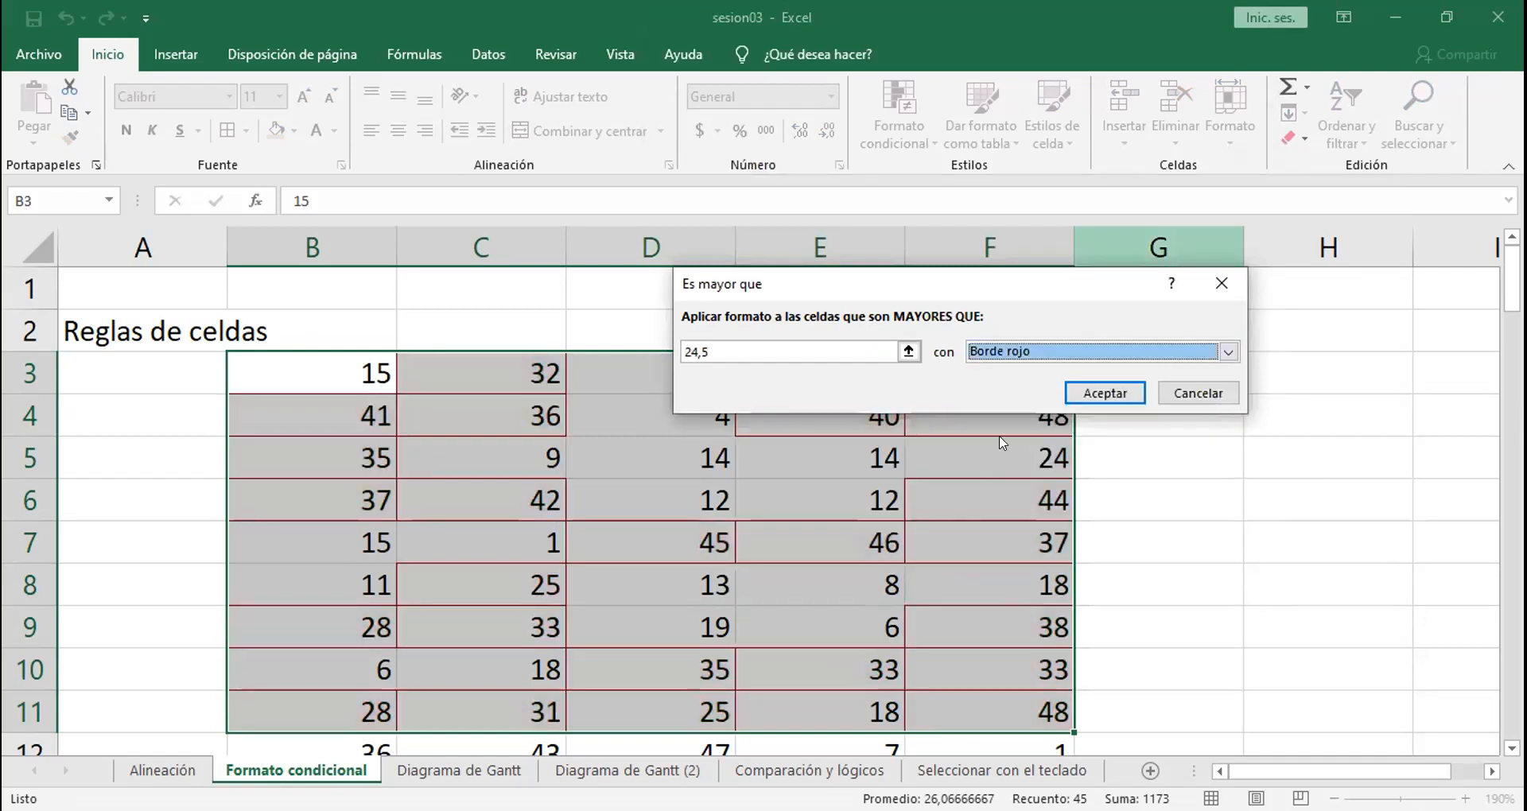
Step: Give the greater-than rule for B3:F11 a custom format with orange fill and dark blue font color
{"action": "left_click", "coordinate": [1024, 351]}
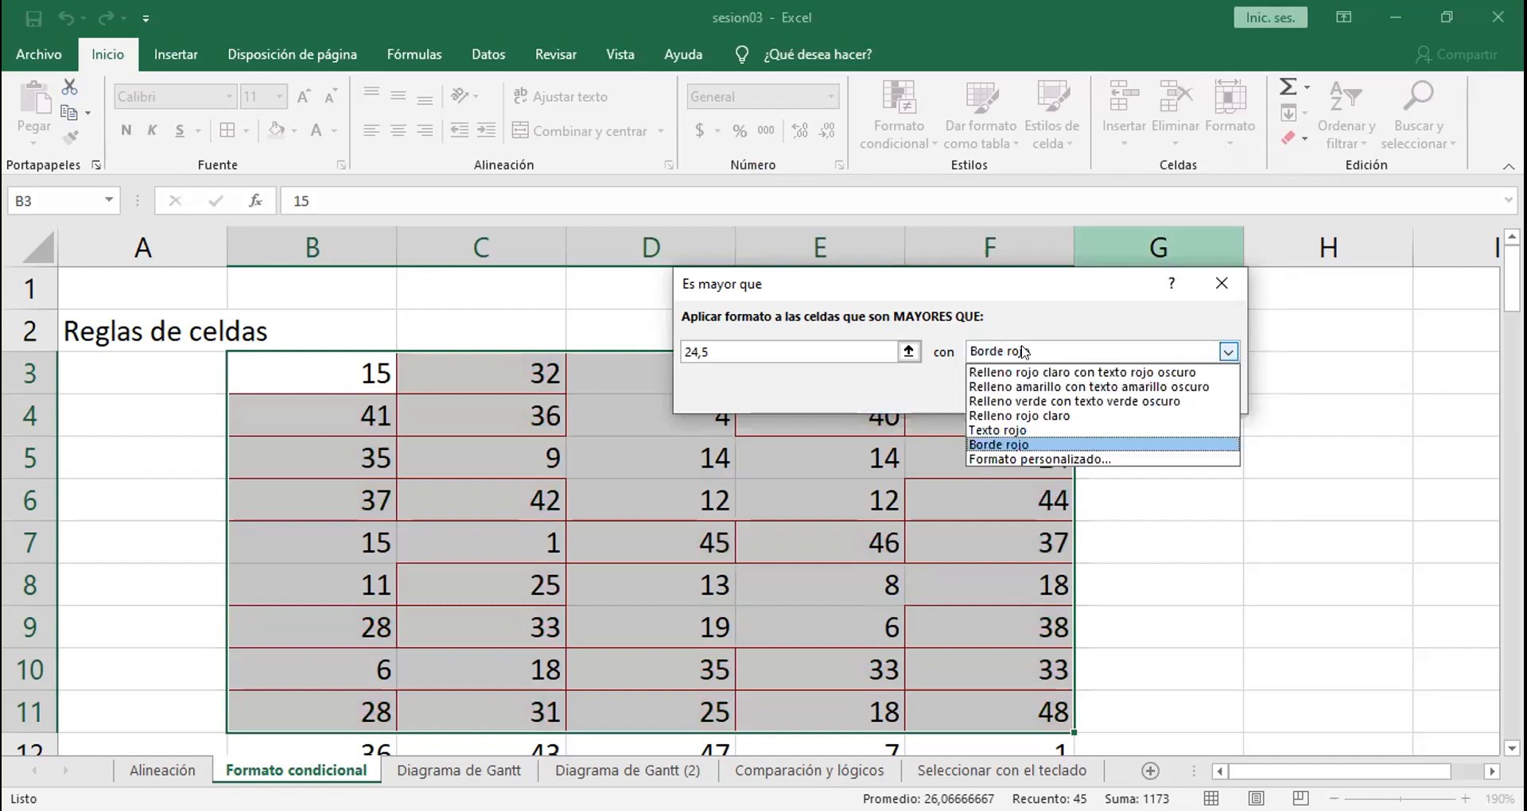
{"action": "left_click", "coordinate": [1024, 459]}
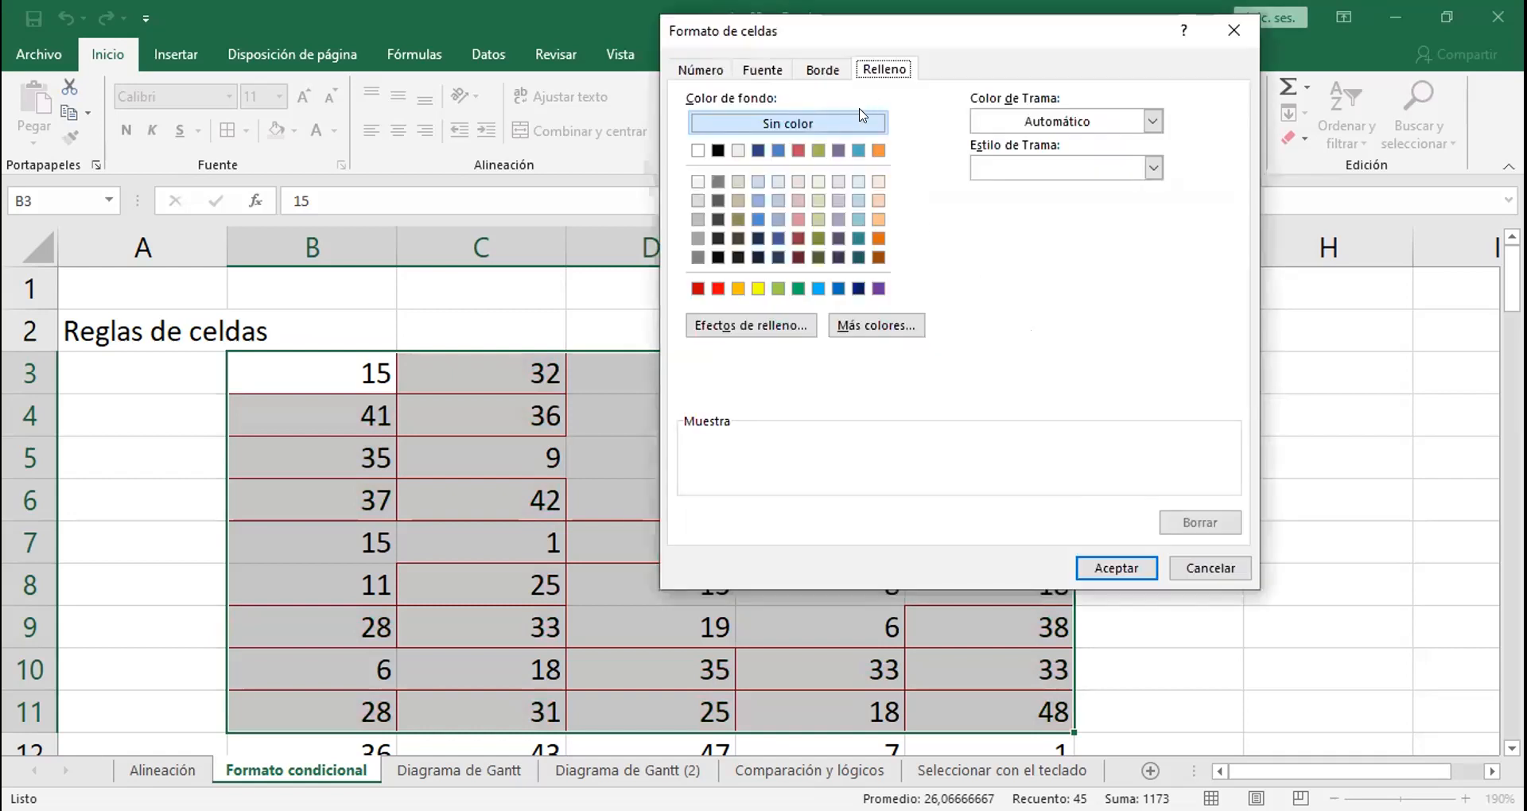
{"action": "left_click", "coordinate": [878, 150]}
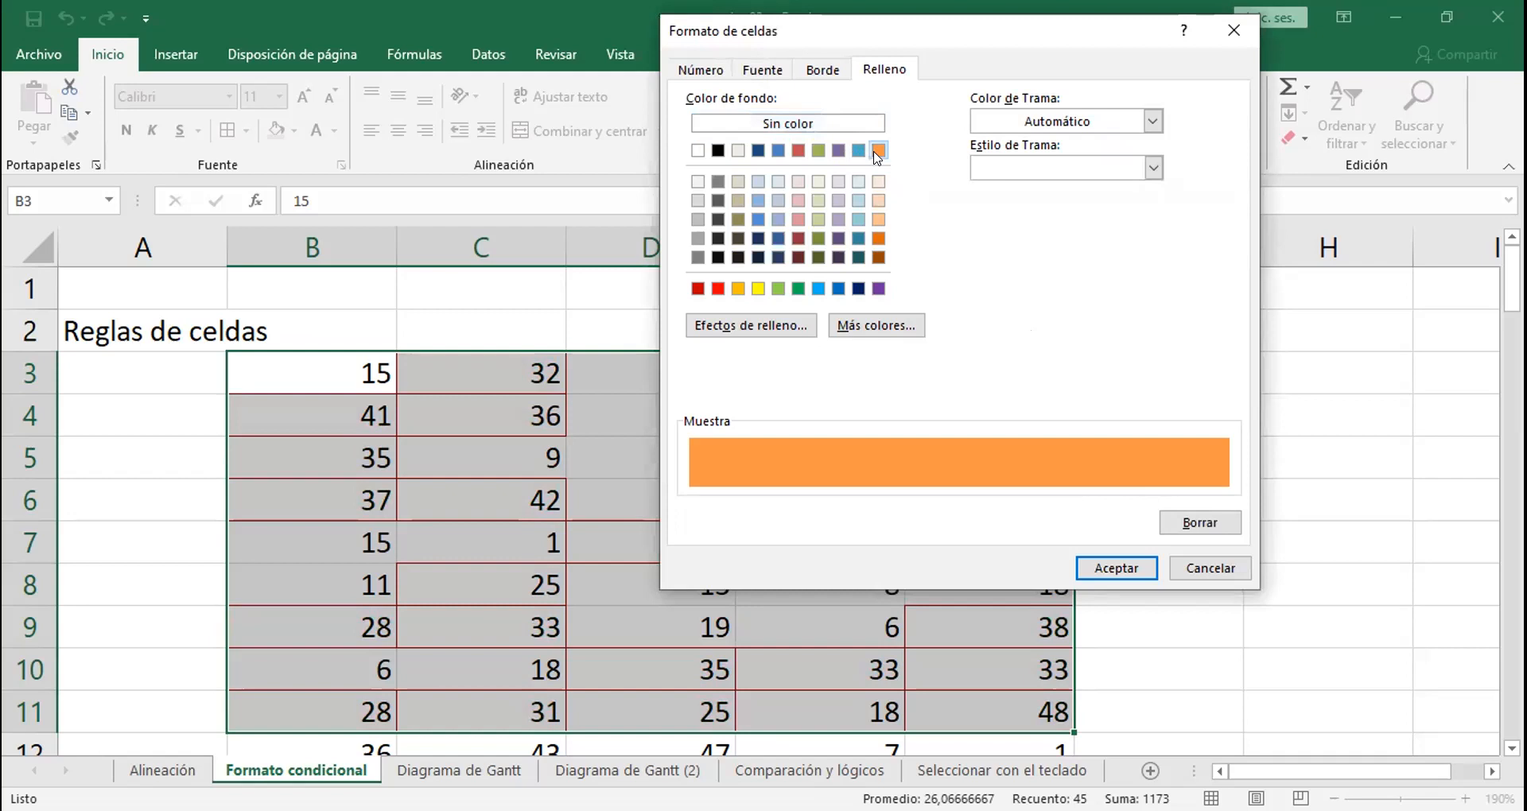
{"action": "left_click", "coordinate": [824, 71]}
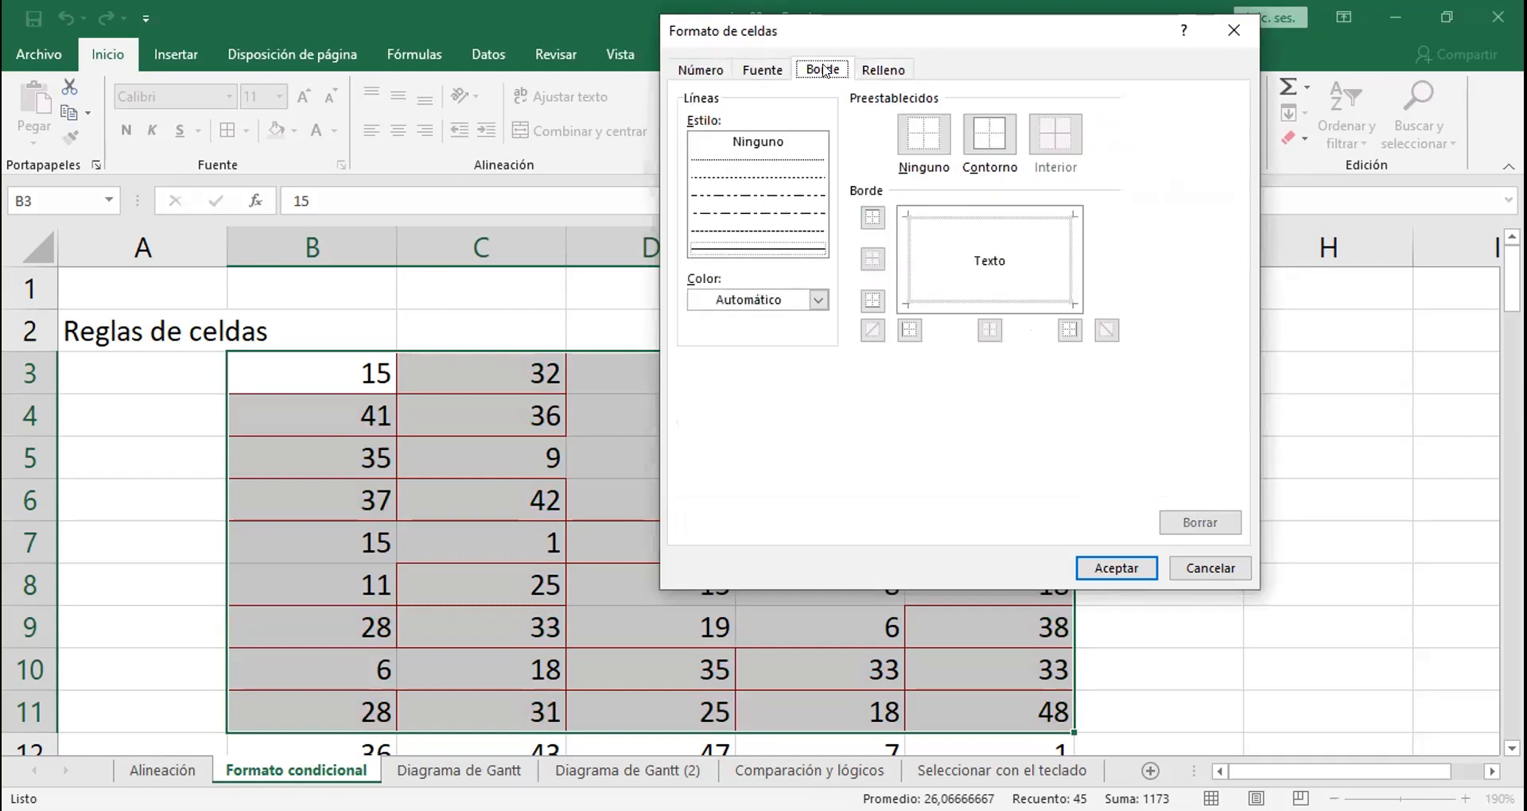
{"action": "left_click", "coordinate": [818, 300]}
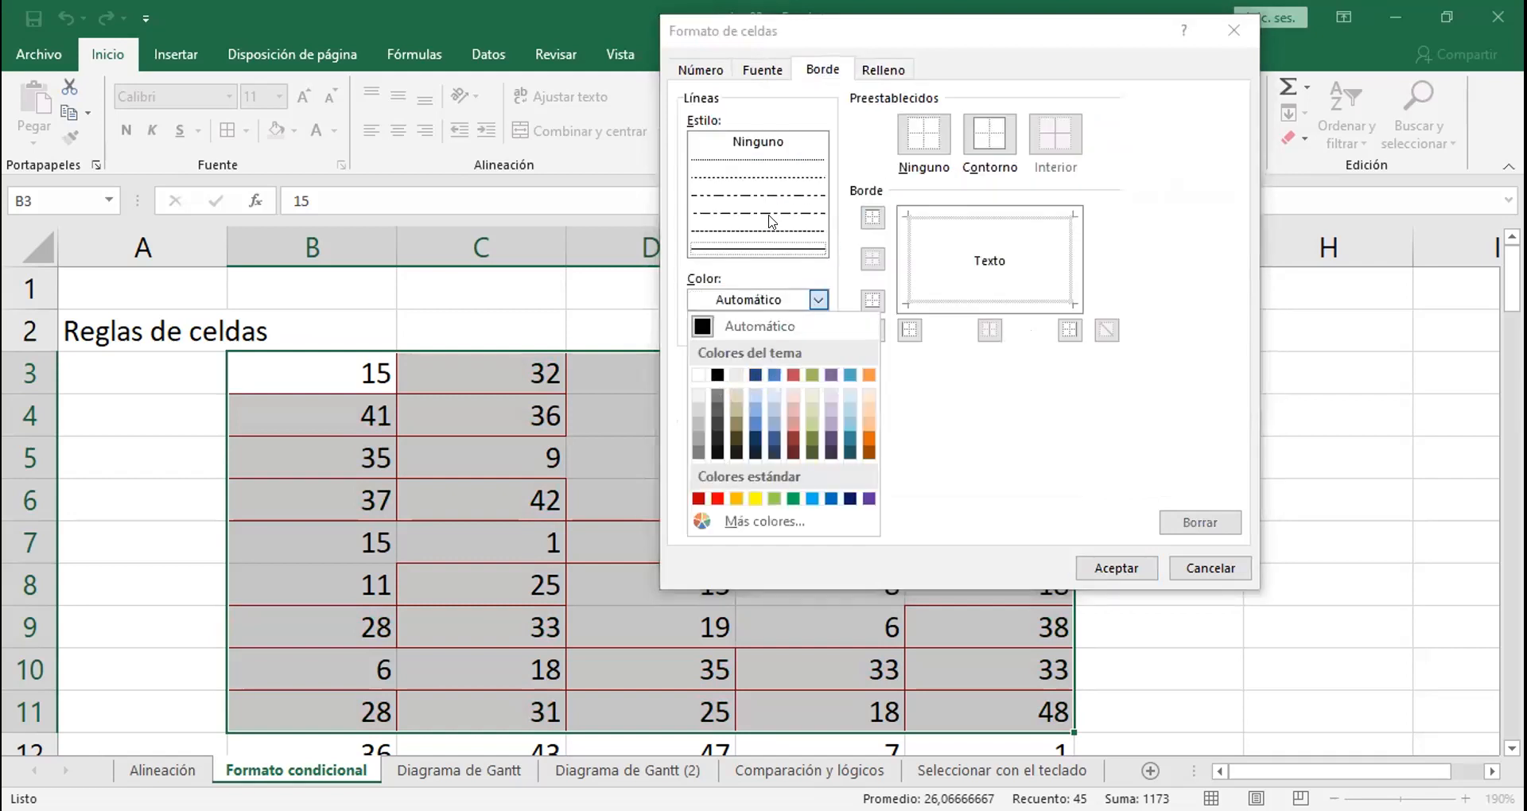
{"action": "left_click", "coordinate": [765, 72]}
{"action": "left_click", "coordinate": [1026, 255]}
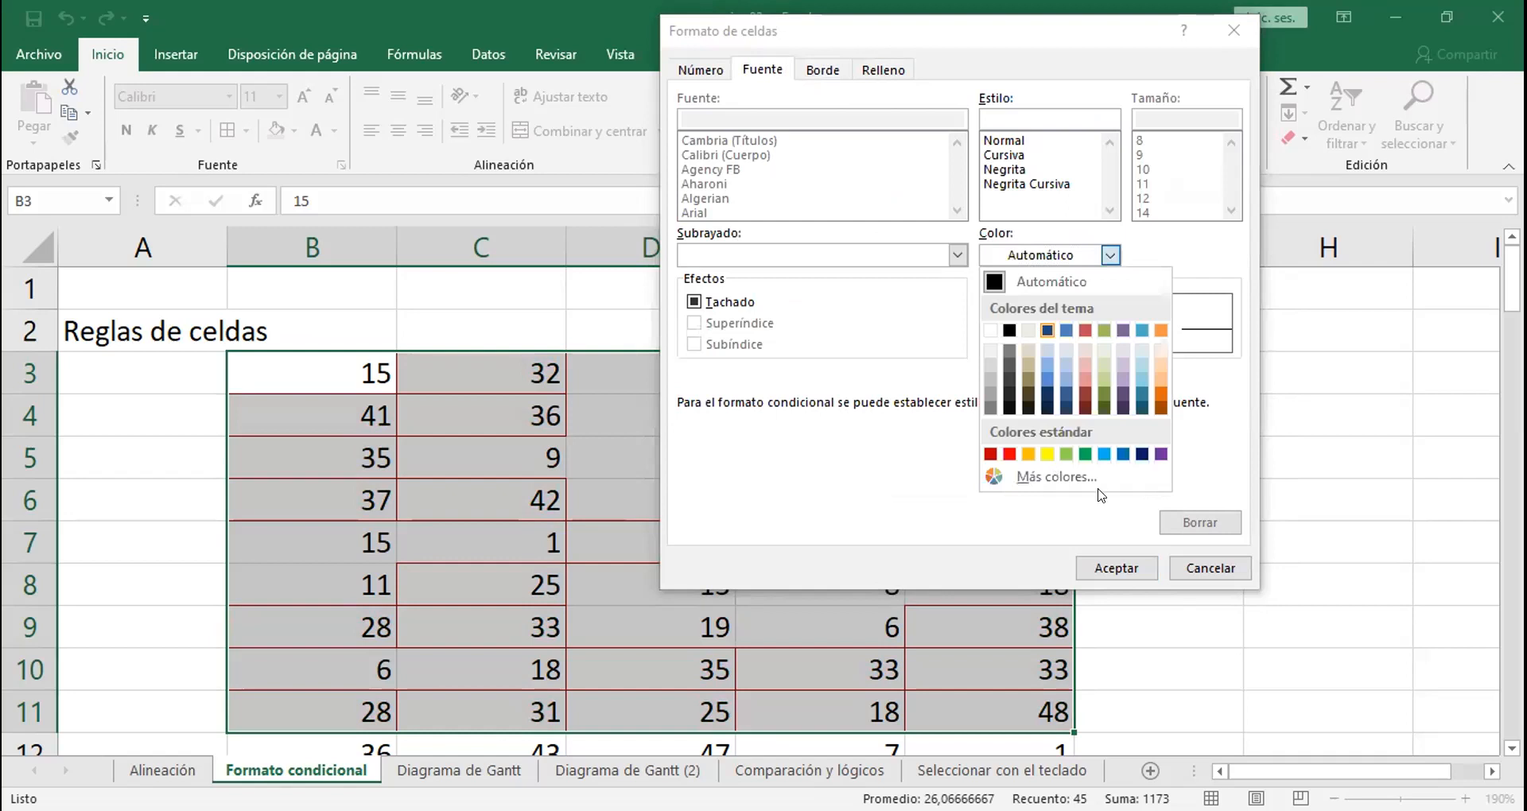
{"action": "key", "text": "Return"}
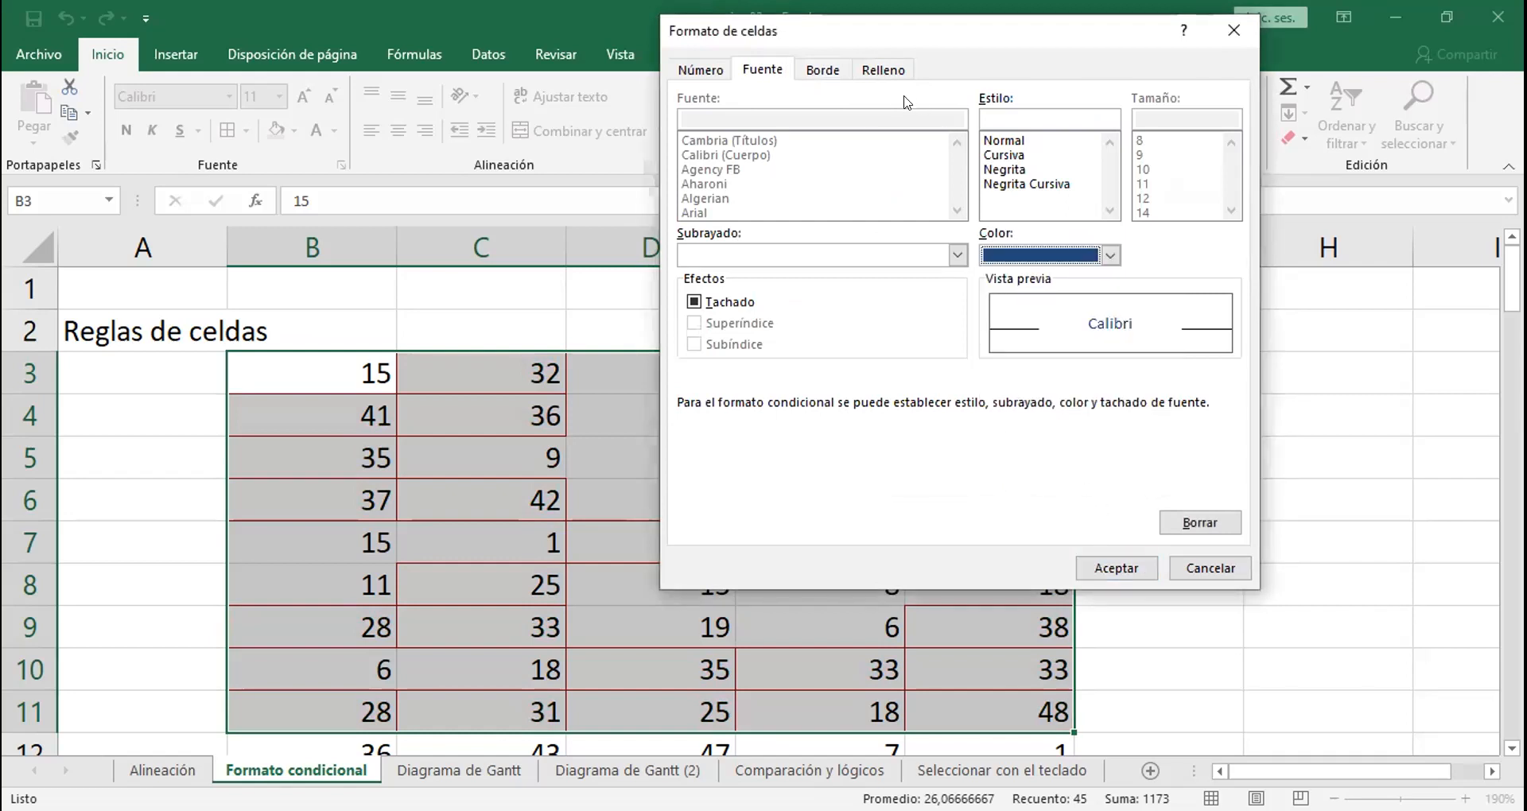
{"action": "left_click", "coordinate": [884, 70]}
{"action": "left_click", "coordinate": [1100, 568]}
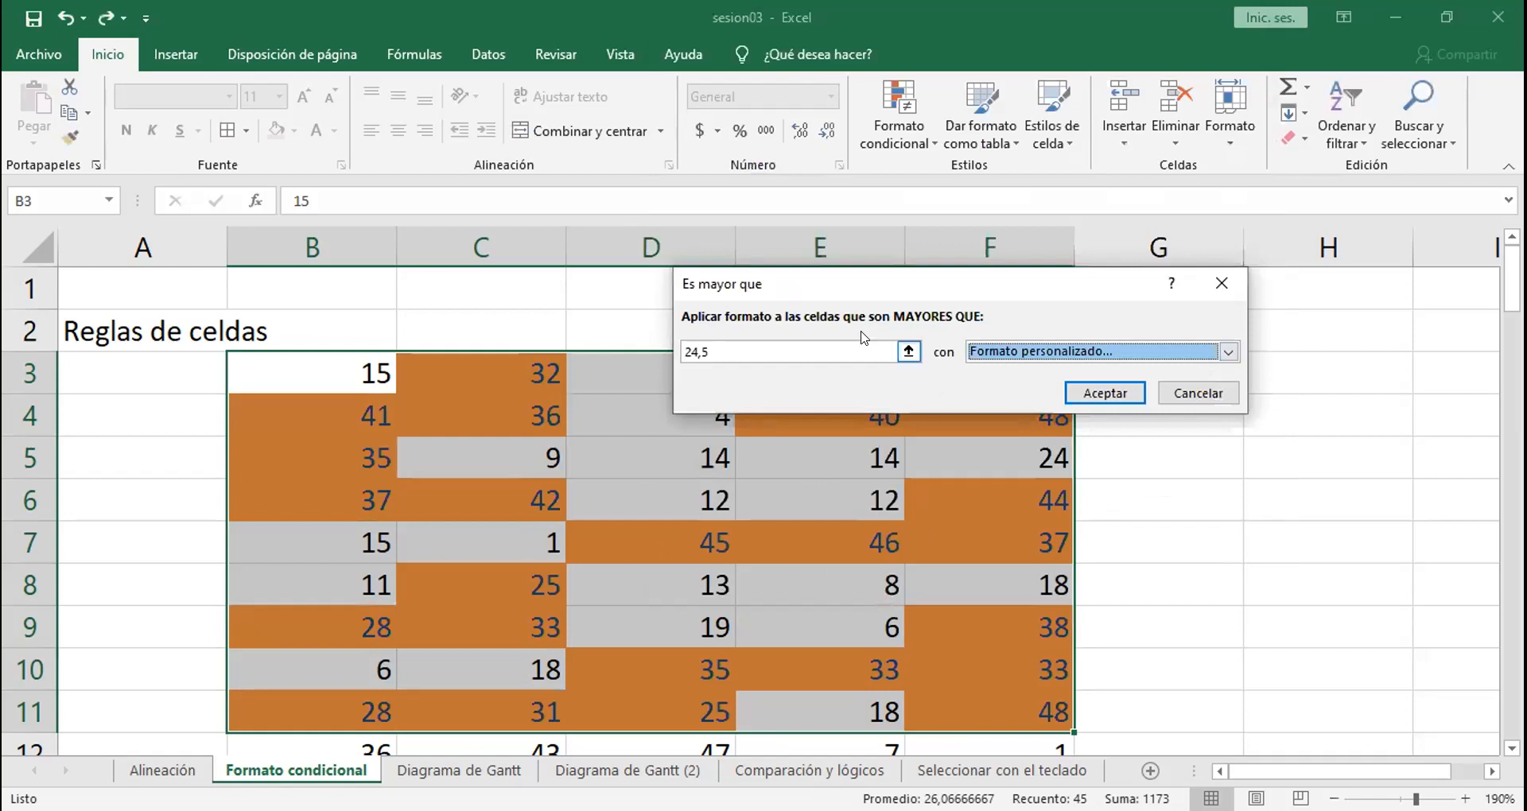
Step: Try thresholds of 15 and 50 for the greater-than rule on B3:F11
{"action": "left_click", "coordinate": [730, 350]}
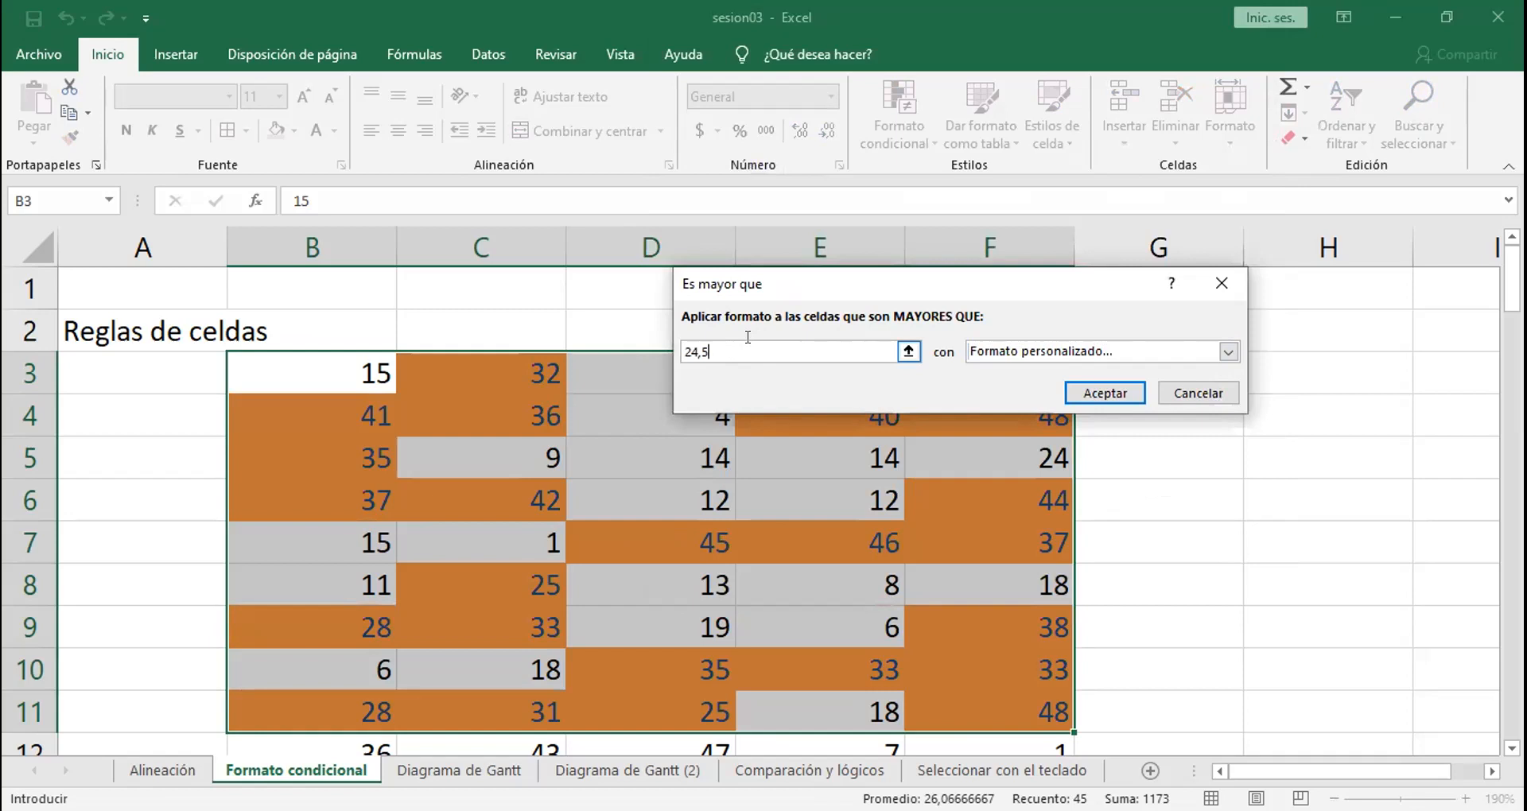
{"action": "key", "text": "BackSpace"}
{"action": "key", "text": "BackSpace"}
{"action": "key", "text": "BackSpace"}
{"action": "key", "text": "BackSpace"}
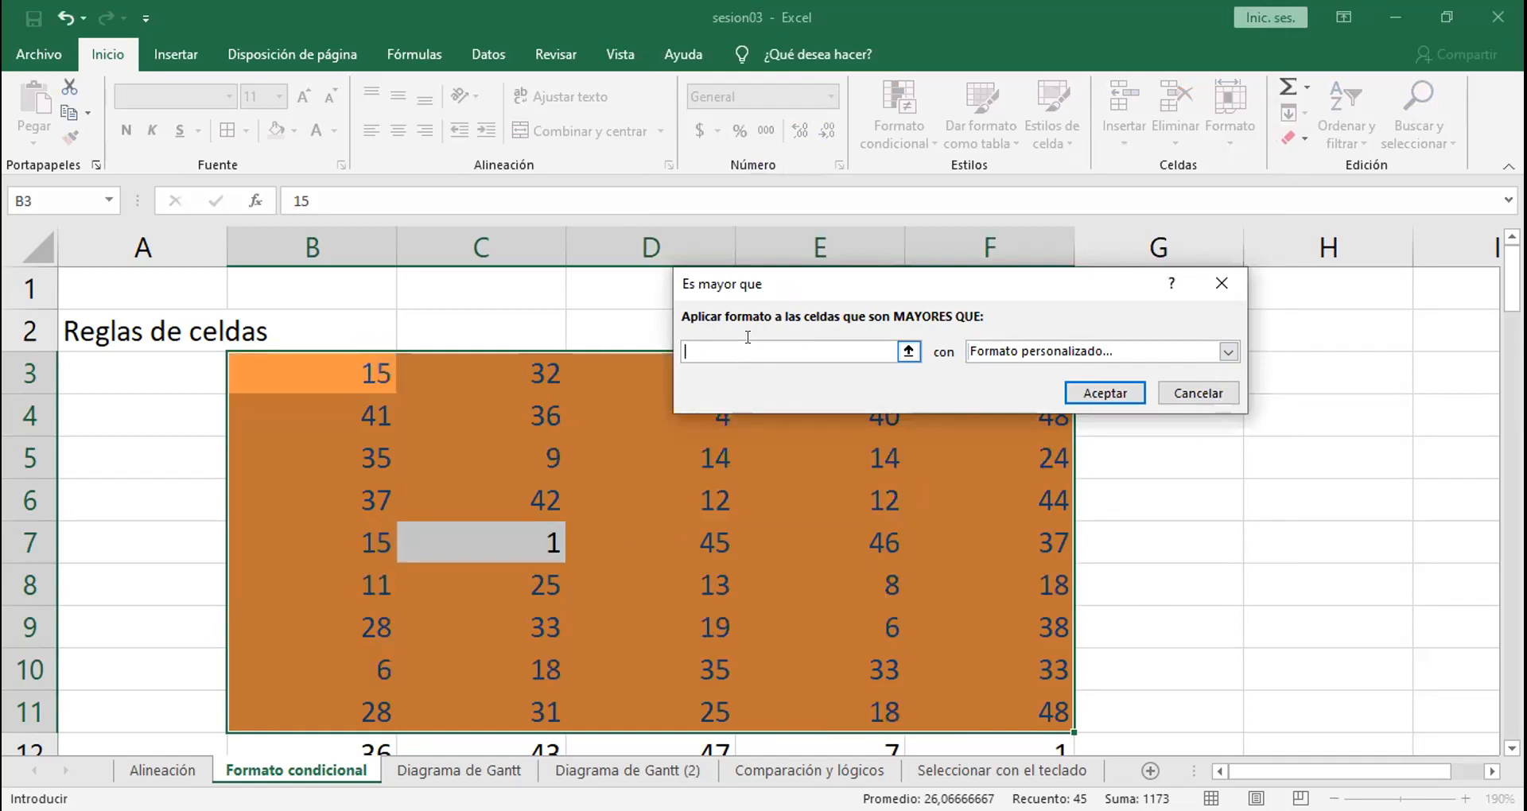
{"action": "type", "text": "15"}
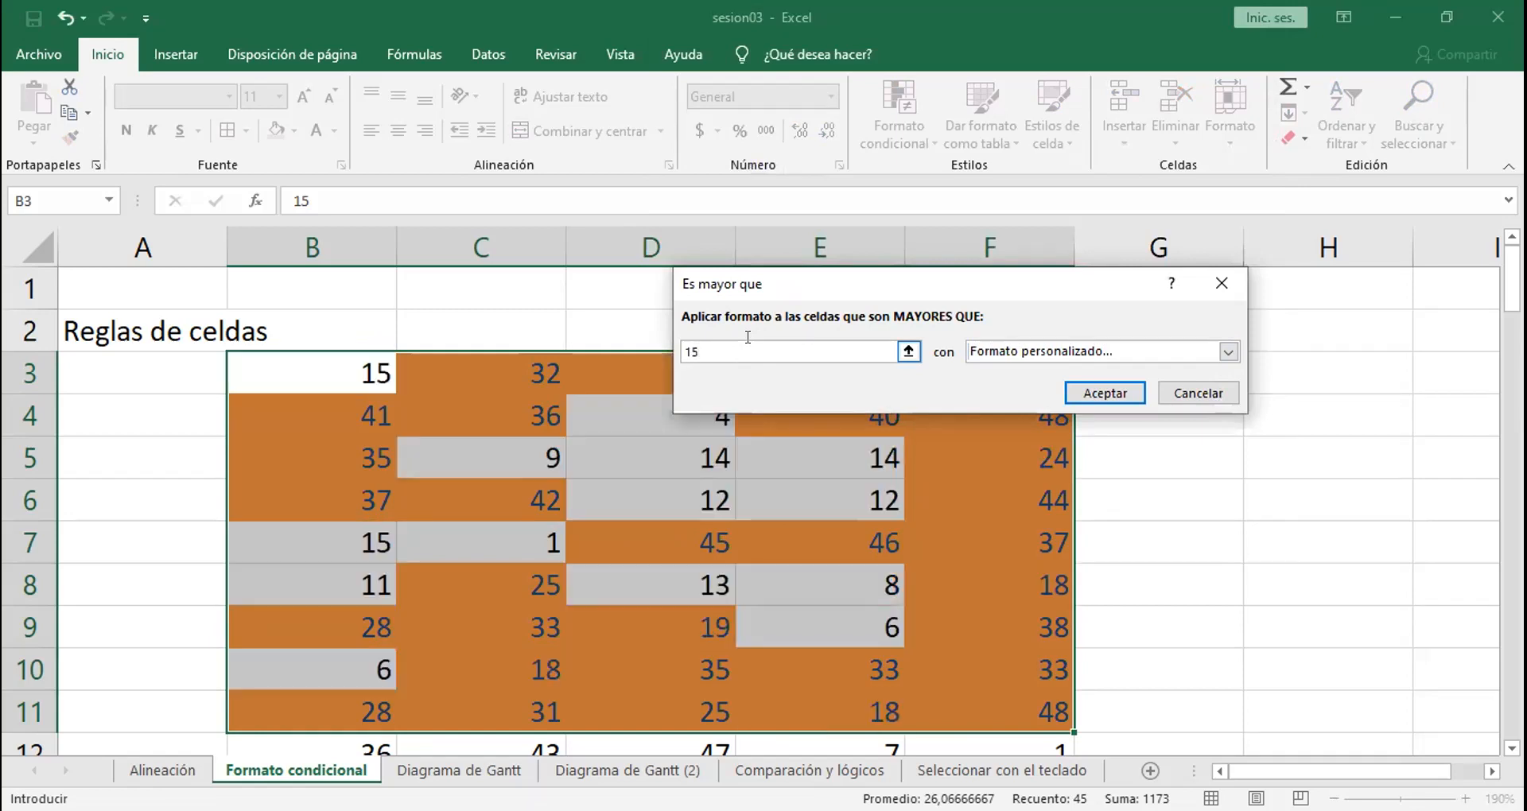
{"action": "key", "text": "BackSpace"}
{"action": "key", "text": "BackSpace"}
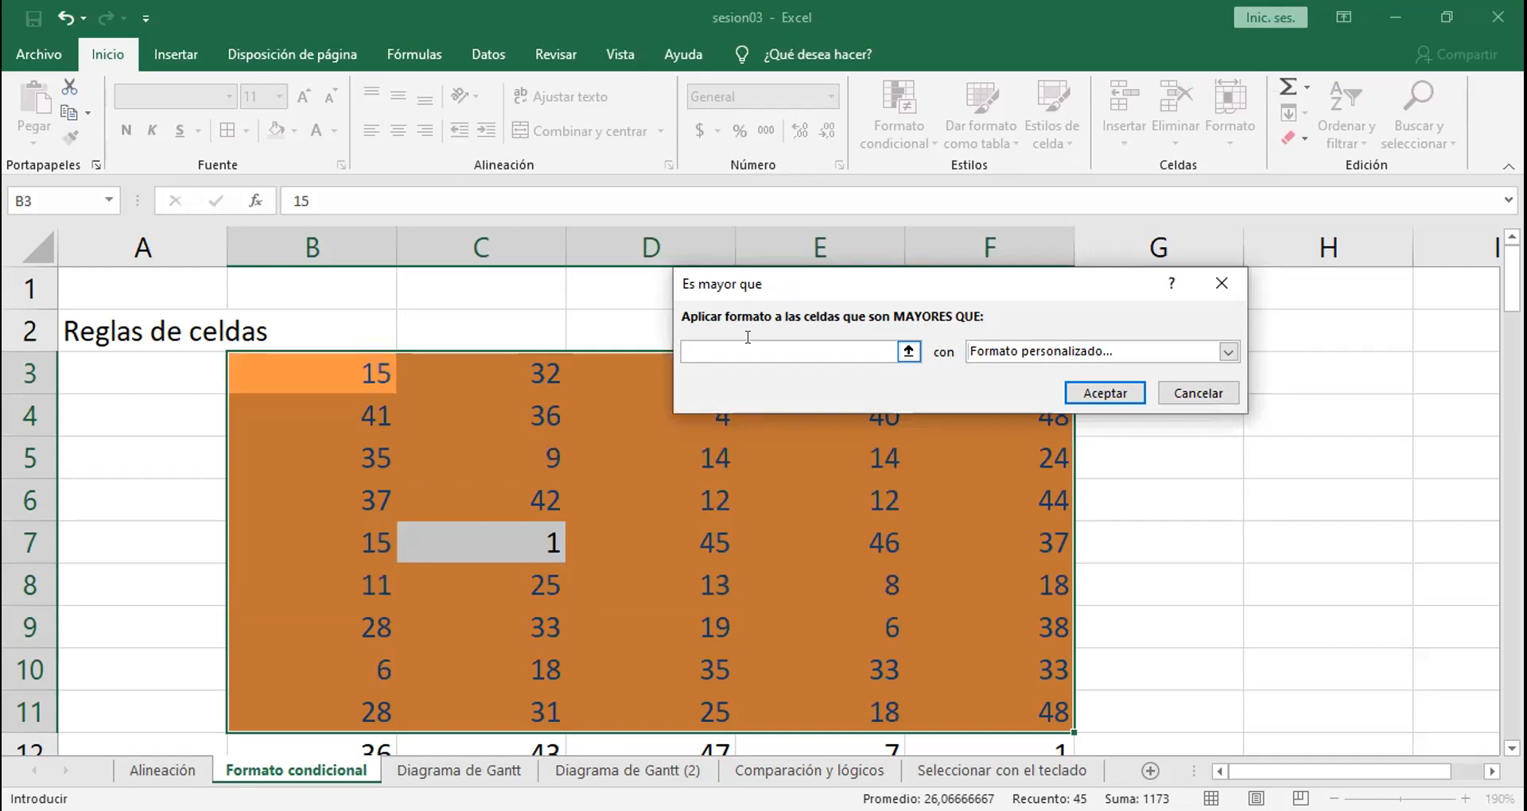
{"action": "type", "text": "50"}
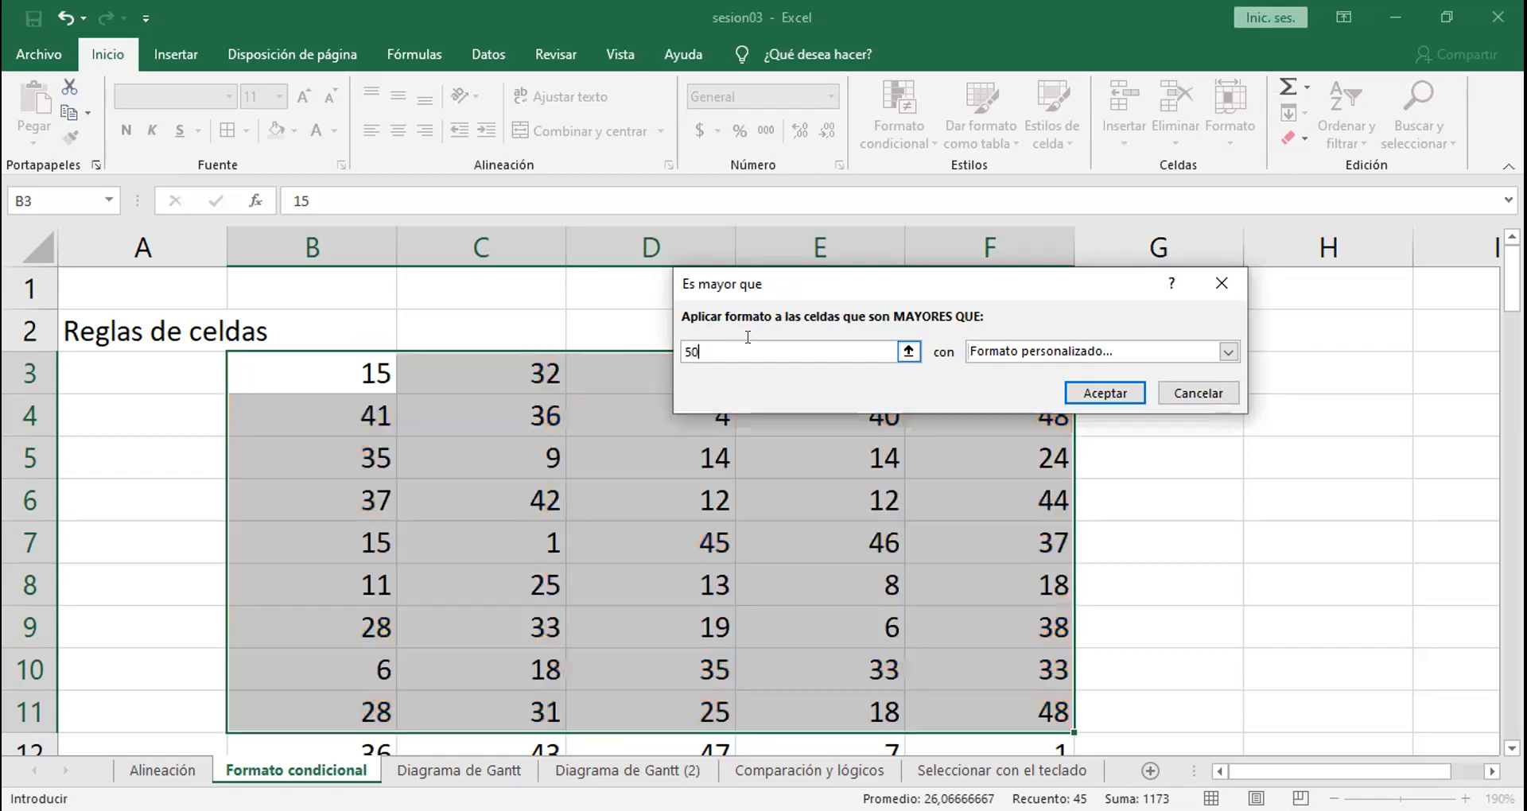
Step: Set the greater-than threshold to 45 and apply the rule to B3:F11
{"action": "key", "text": "BackSpace"}
{"action": "key", "text": "BackSpace"}
{"action": "type", "text": "45"}
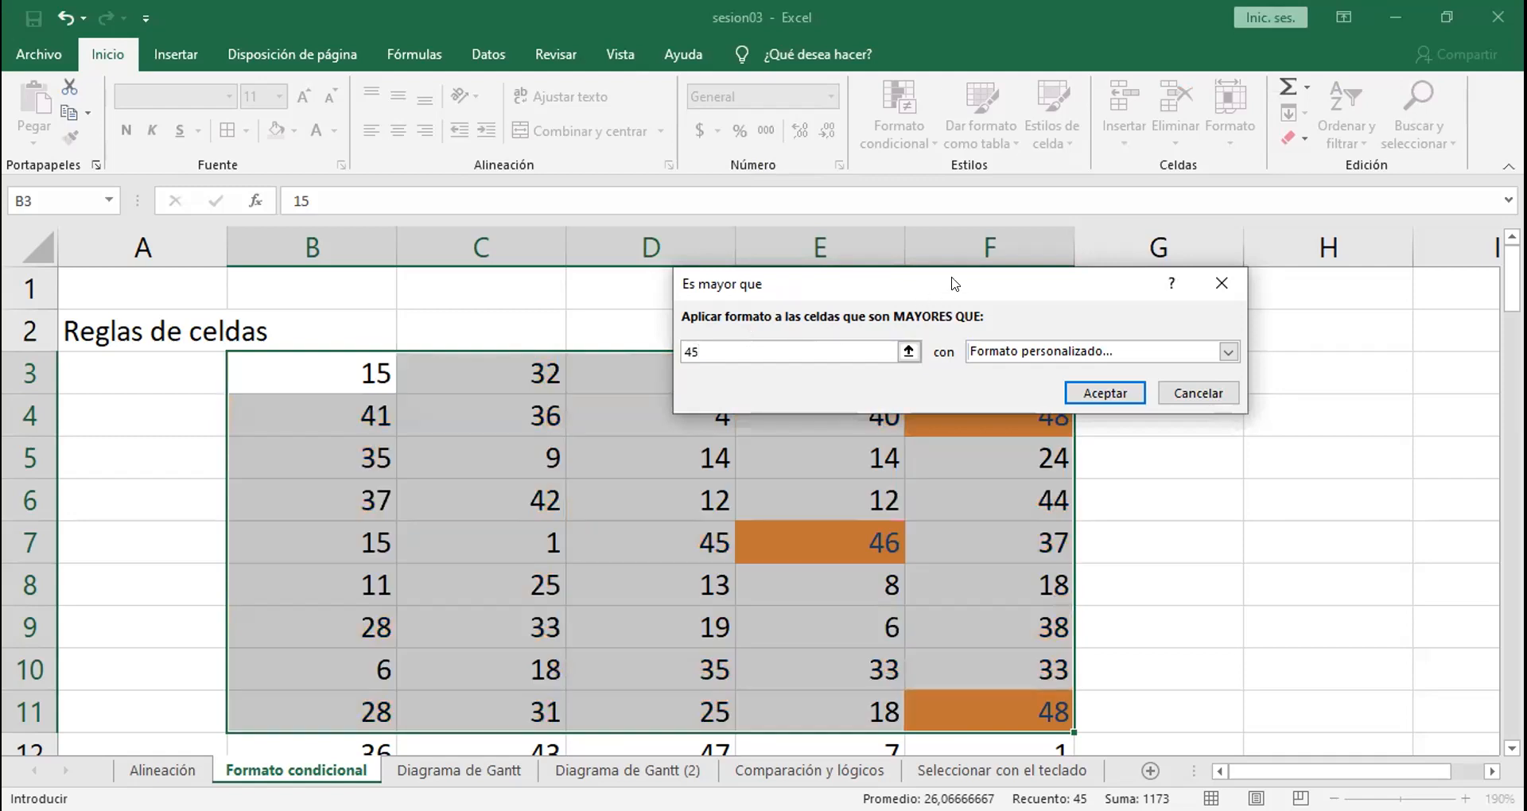
{"action": "left_click_drag", "start_coordinate": [955, 284], "coordinate": [1046, 193]}
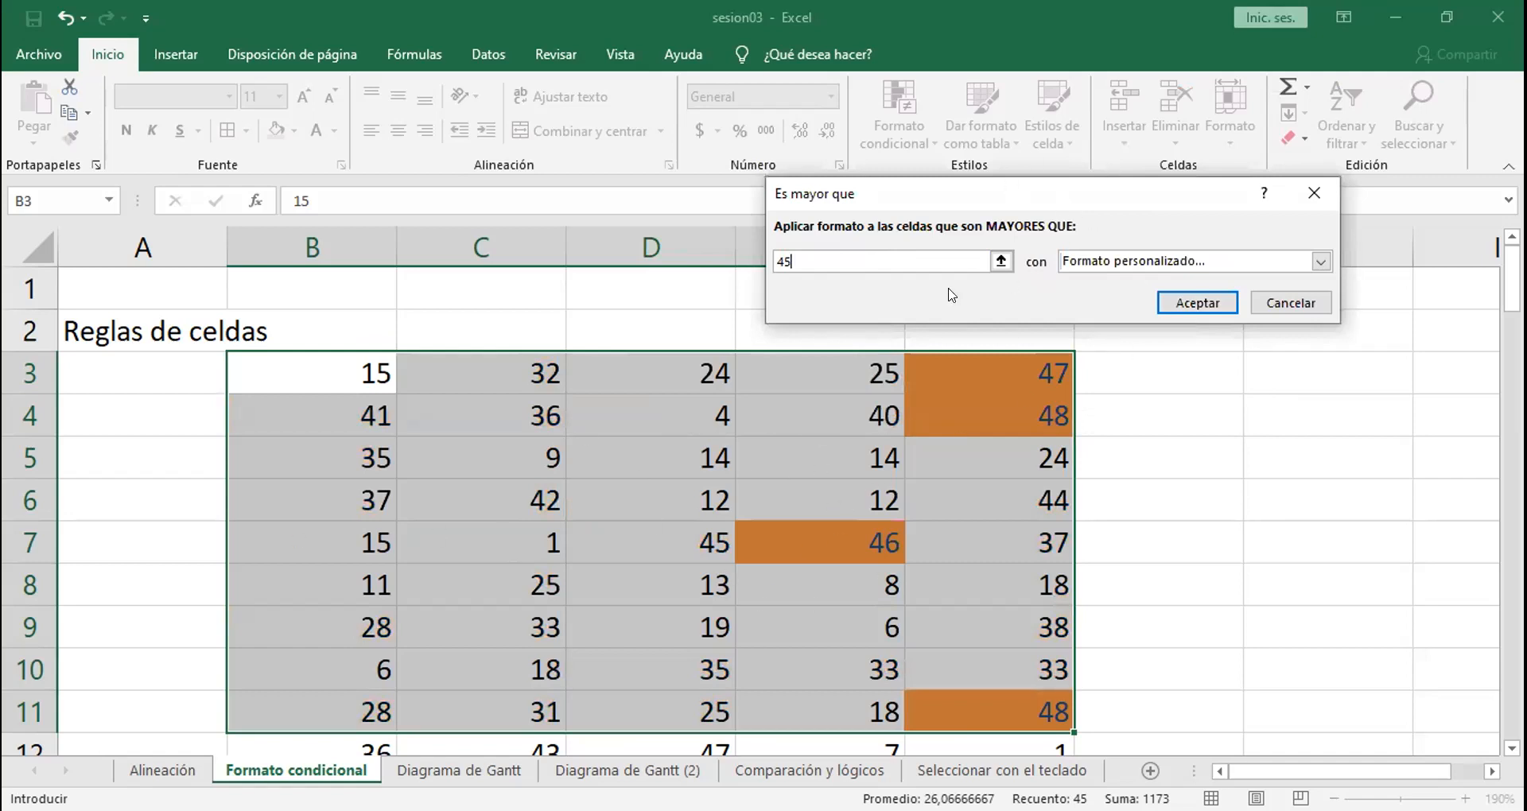
{"action": "left_click", "coordinate": [1184, 299]}
{"action": "left_click", "coordinate": [1225, 461]}
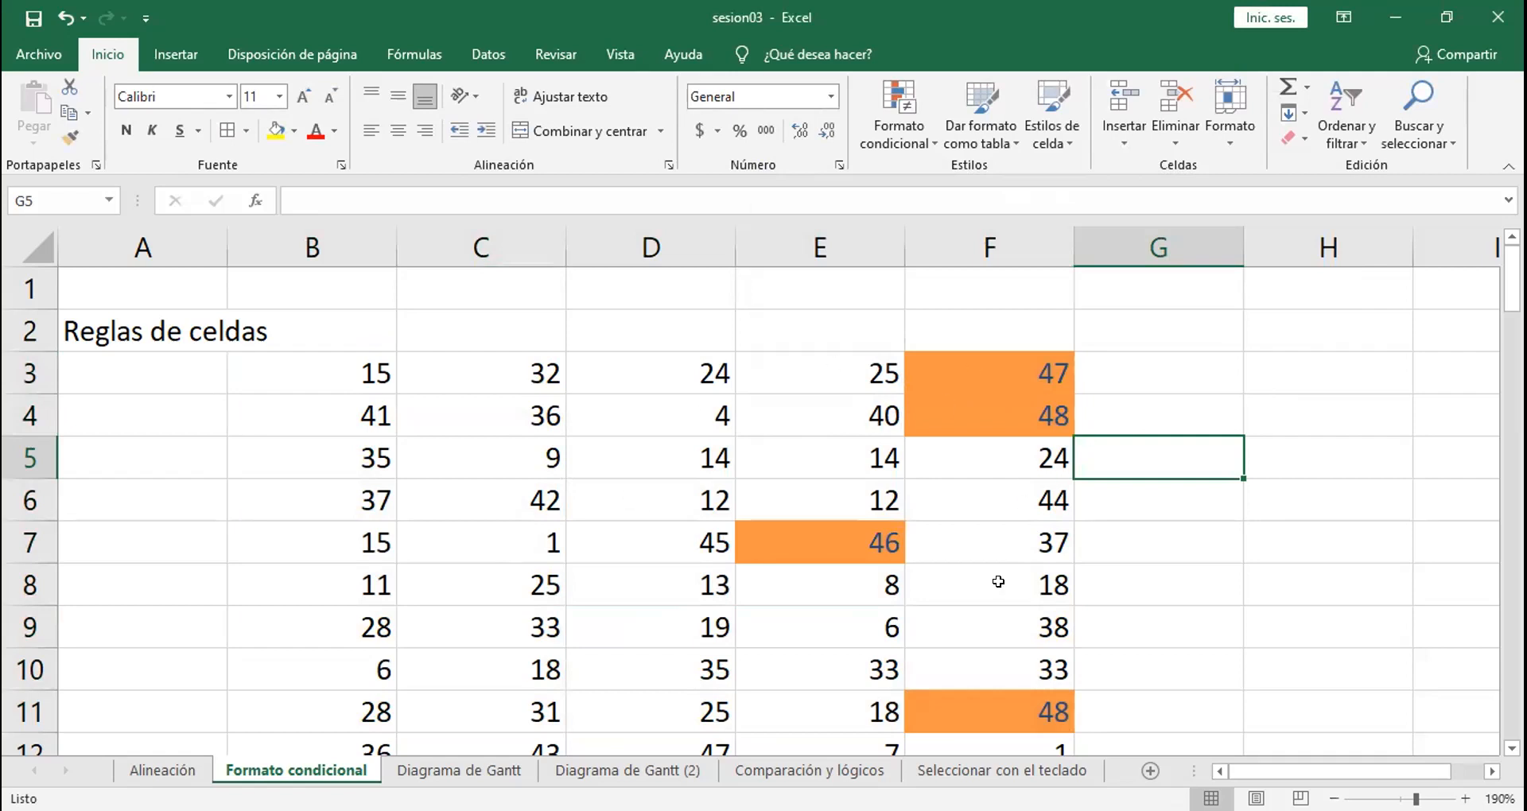
{"action": "left_click", "coordinate": [883, 542]}
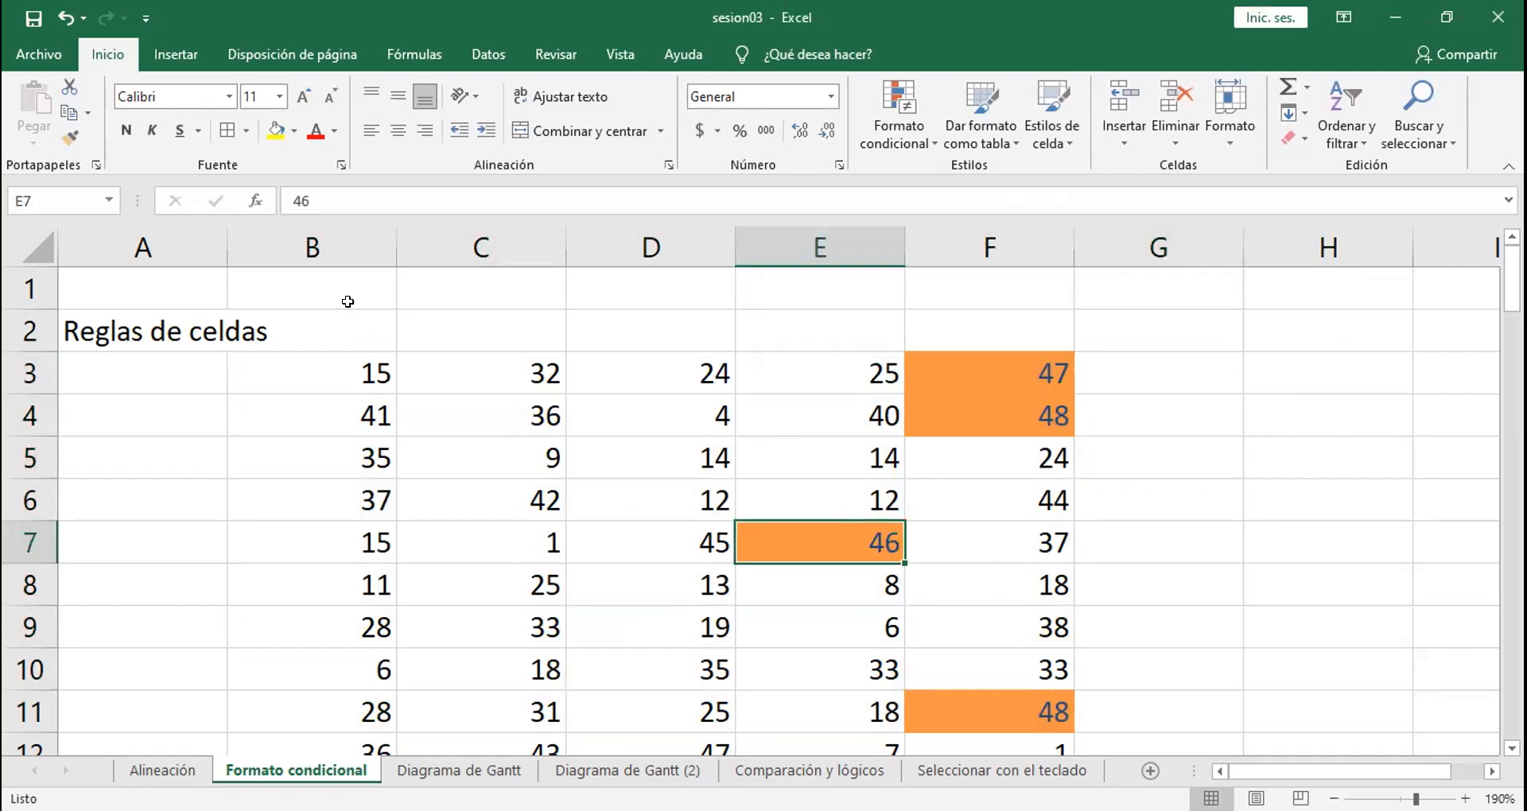
{"action": "left_click", "coordinate": [852, 510]}
{"action": "left_click", "coordinate": [851, 542]}
{"action": "left_click", "coordinate": [809, 614]}
{"action": "left_click", "coordinate": [816, 569]}
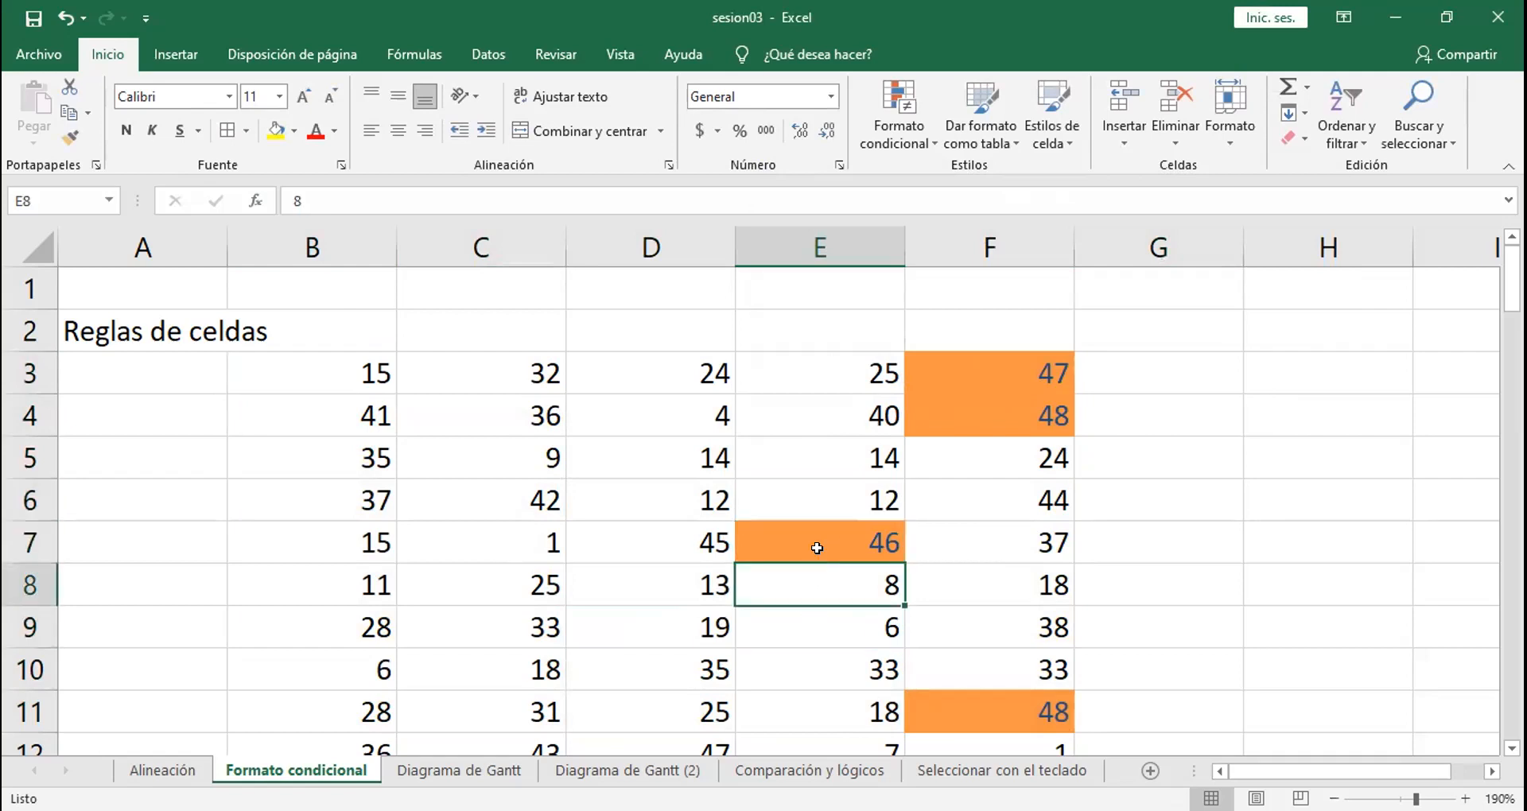
{"action": "left_click", "coordinate": [816, 545]}
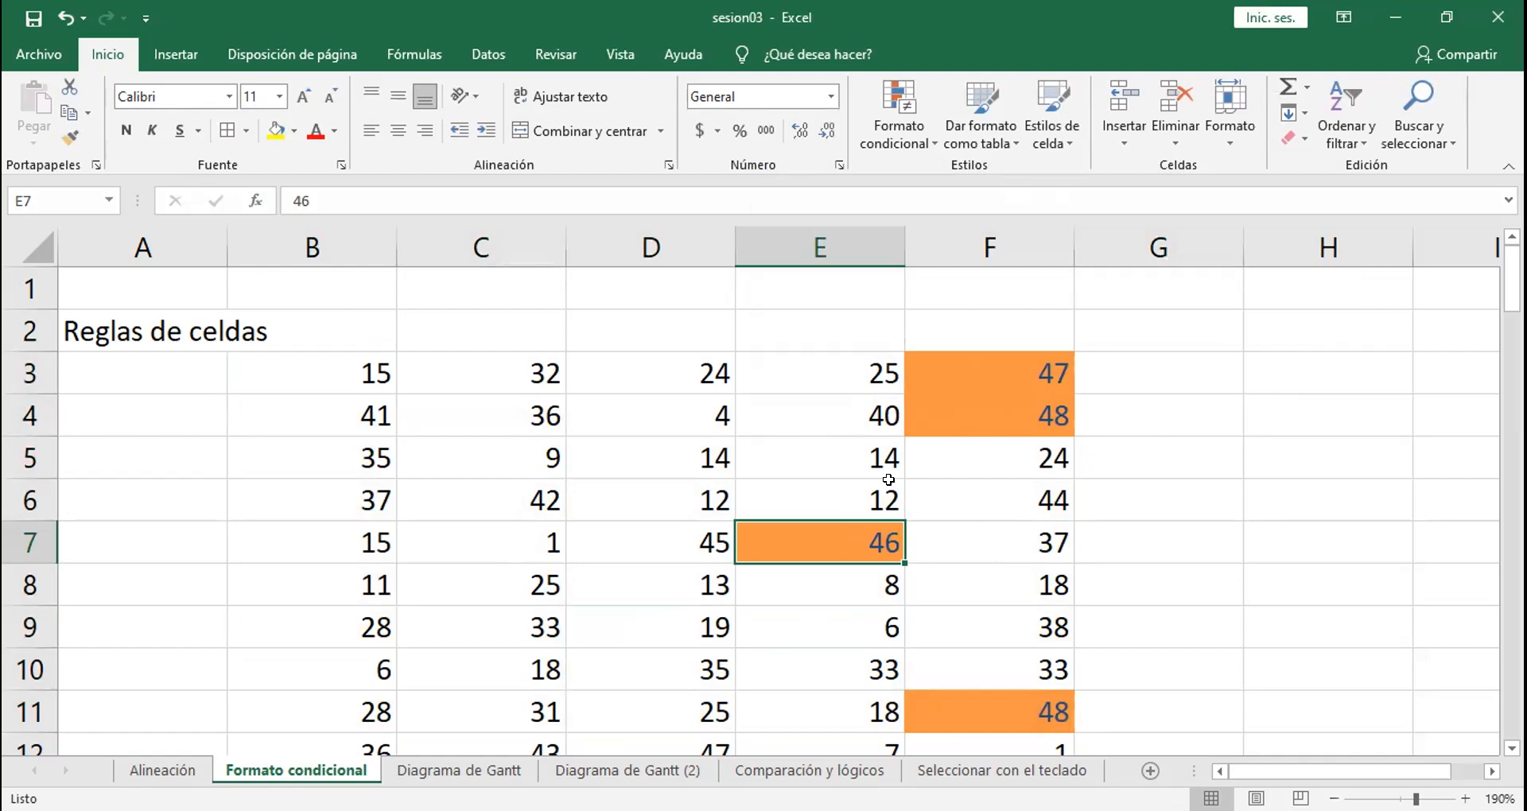
Step: Change cell C4 to 48 and cell F4 to 5 to test the greater-than rule
{"action": "left_click", "coordinate": [522, 418]}
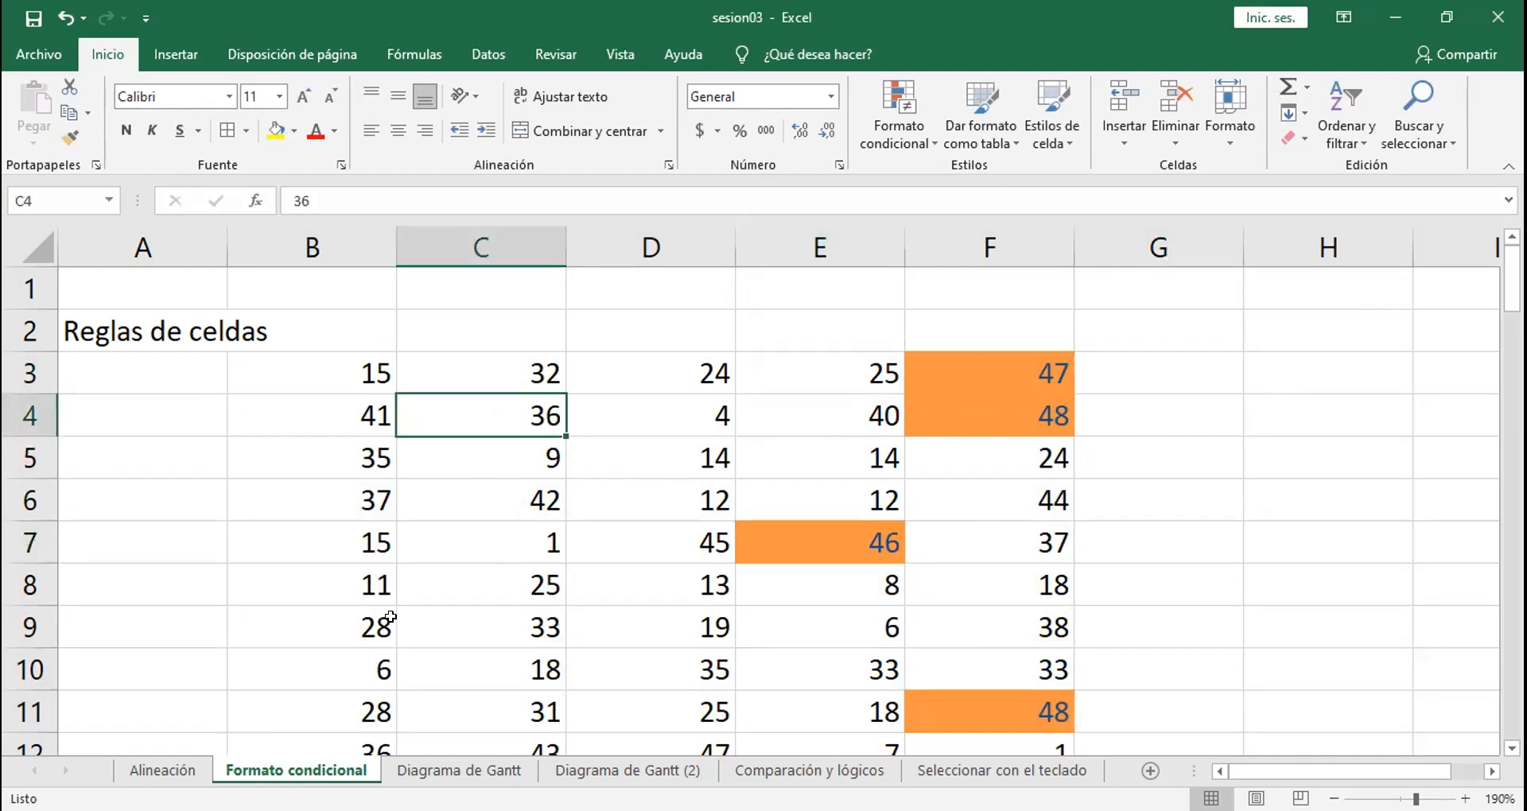
{"action": "type", "text": "48"}
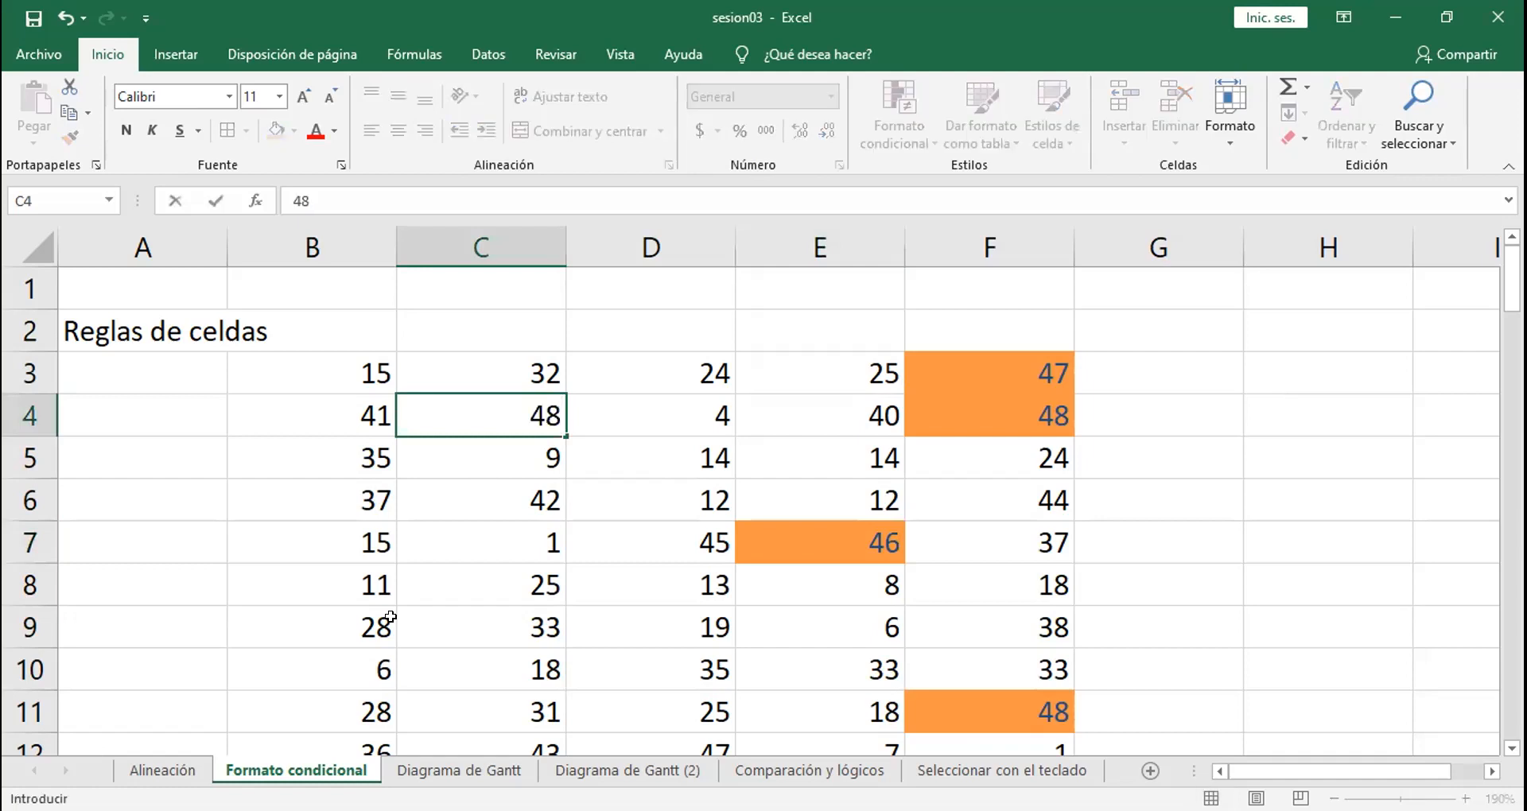
{"action": "key", "text": "Return"}
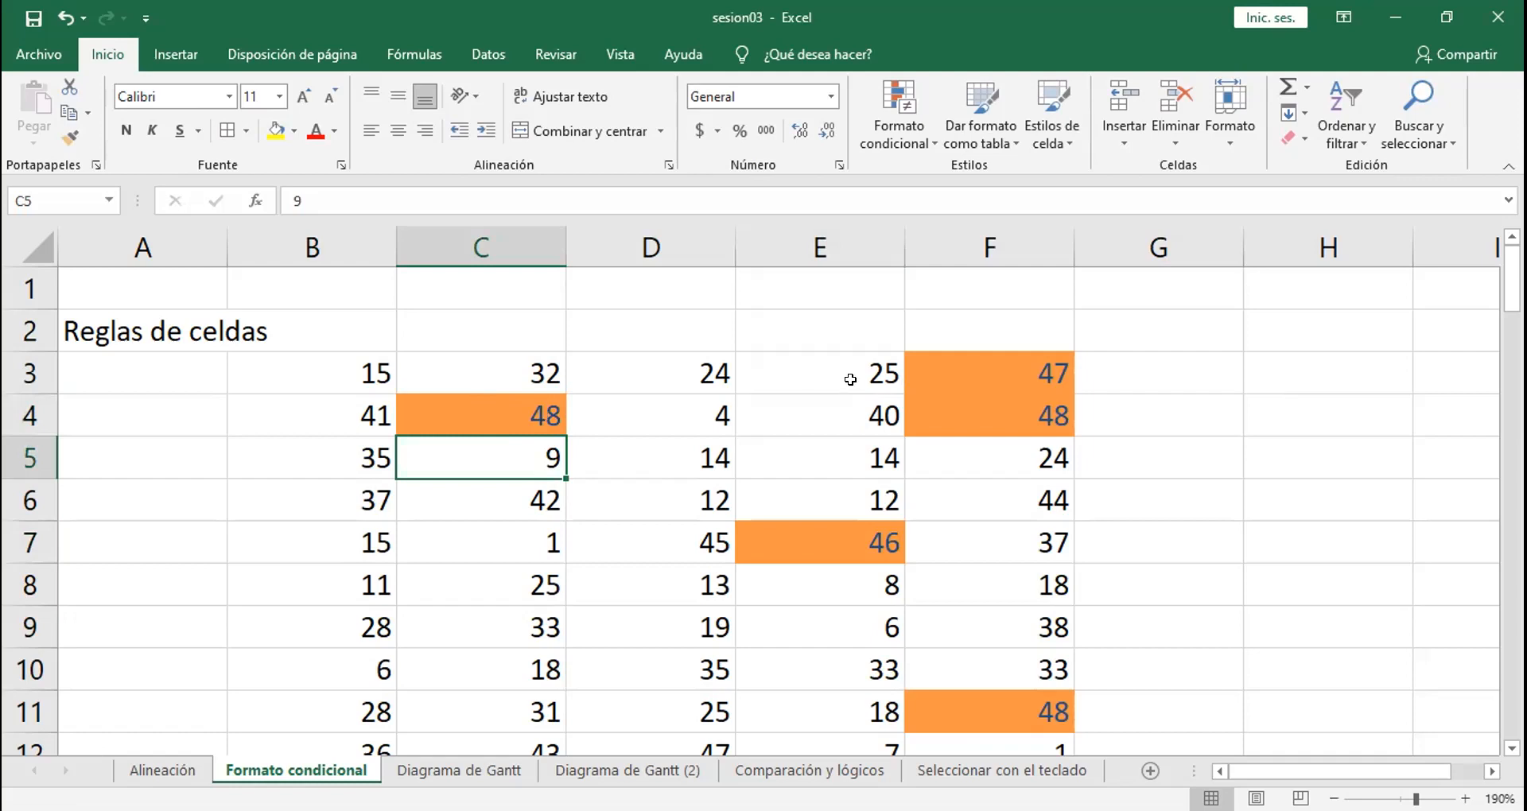
{"action": "left_click", "coordinate": [970, 404]}
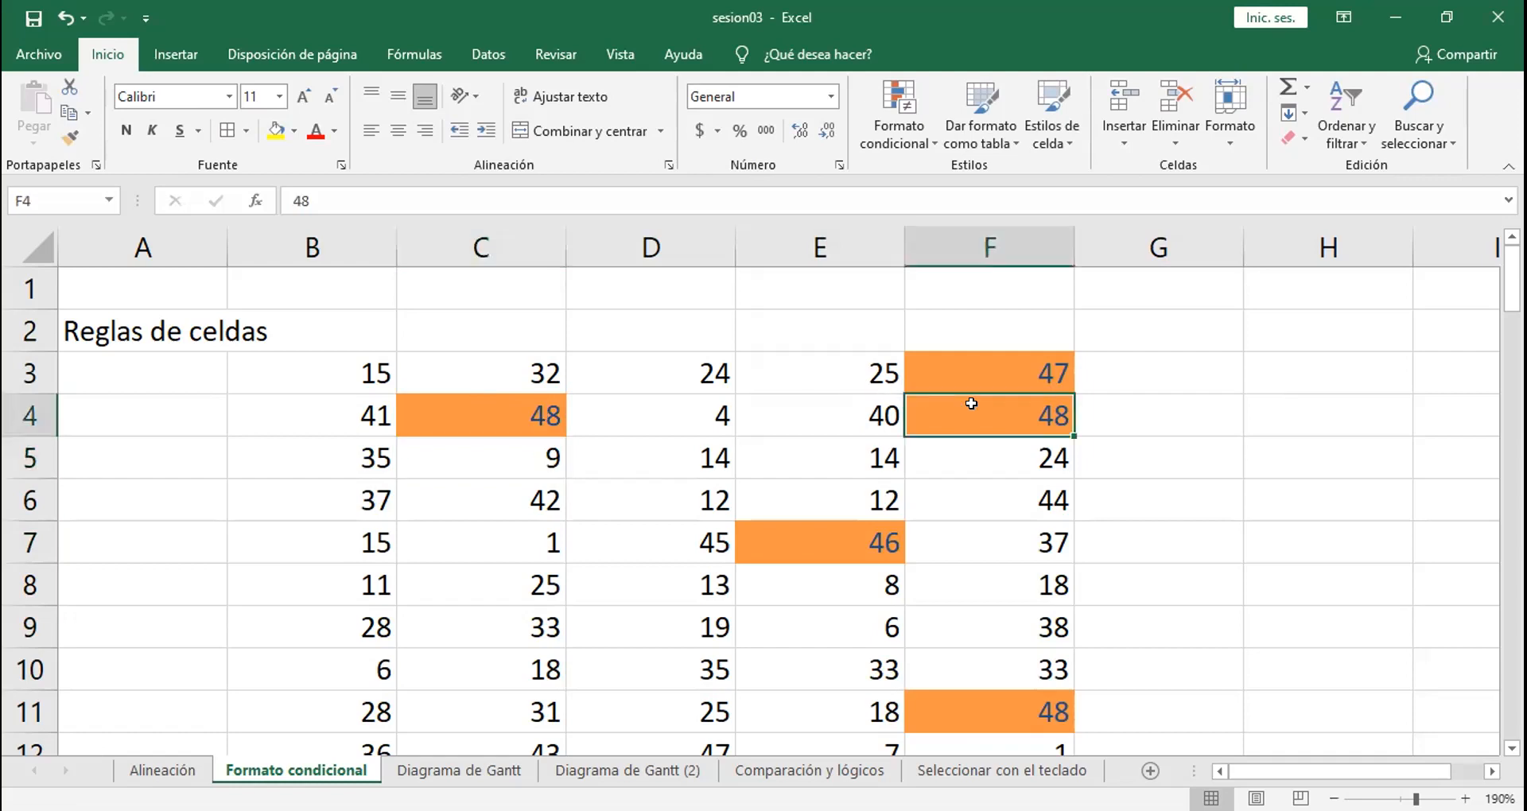
{"action": "type", "text": "5"}
{"action": "key", "text": "Return"}
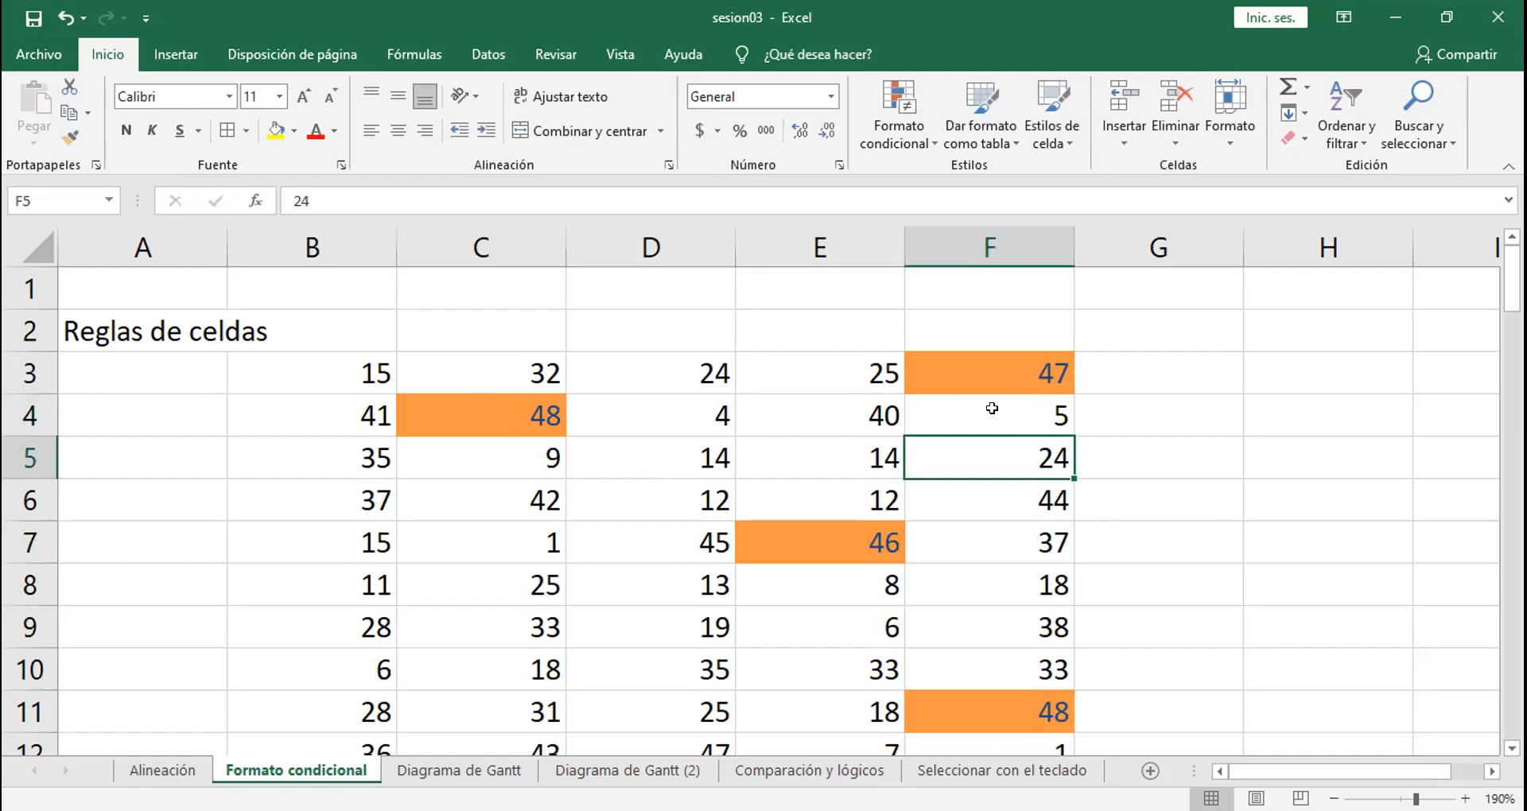
{"action": "left_click", "coordinate": [991, 408]}
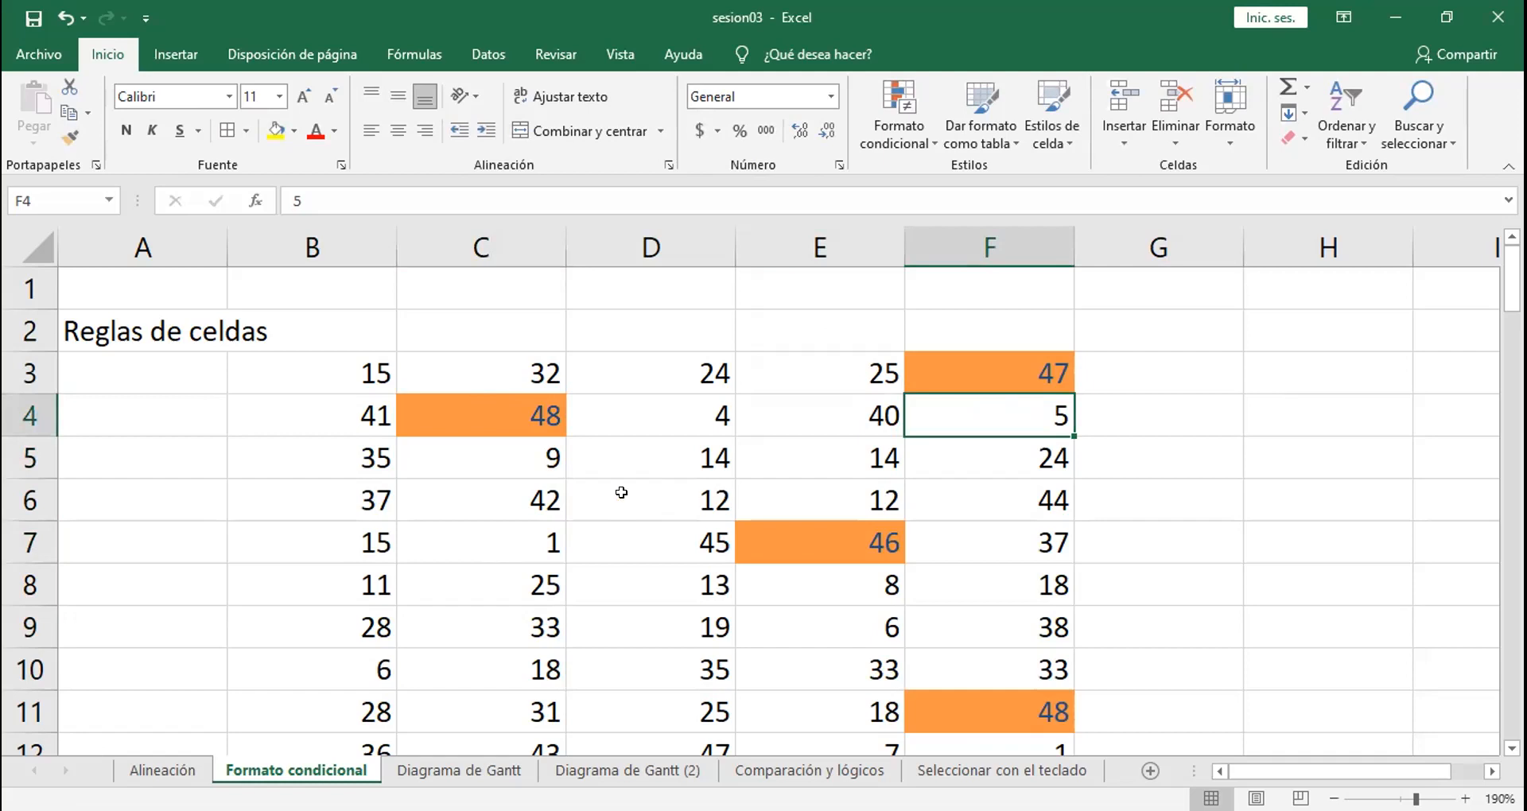
Step: Preview a duplicate-values rule on B3:F11 with green fill and dark green text for both duplicate and unique values, and cancel it
{"action": "left_click_drag", "start_coordinate": [317, 356], "coordinate": [1010, 689]}
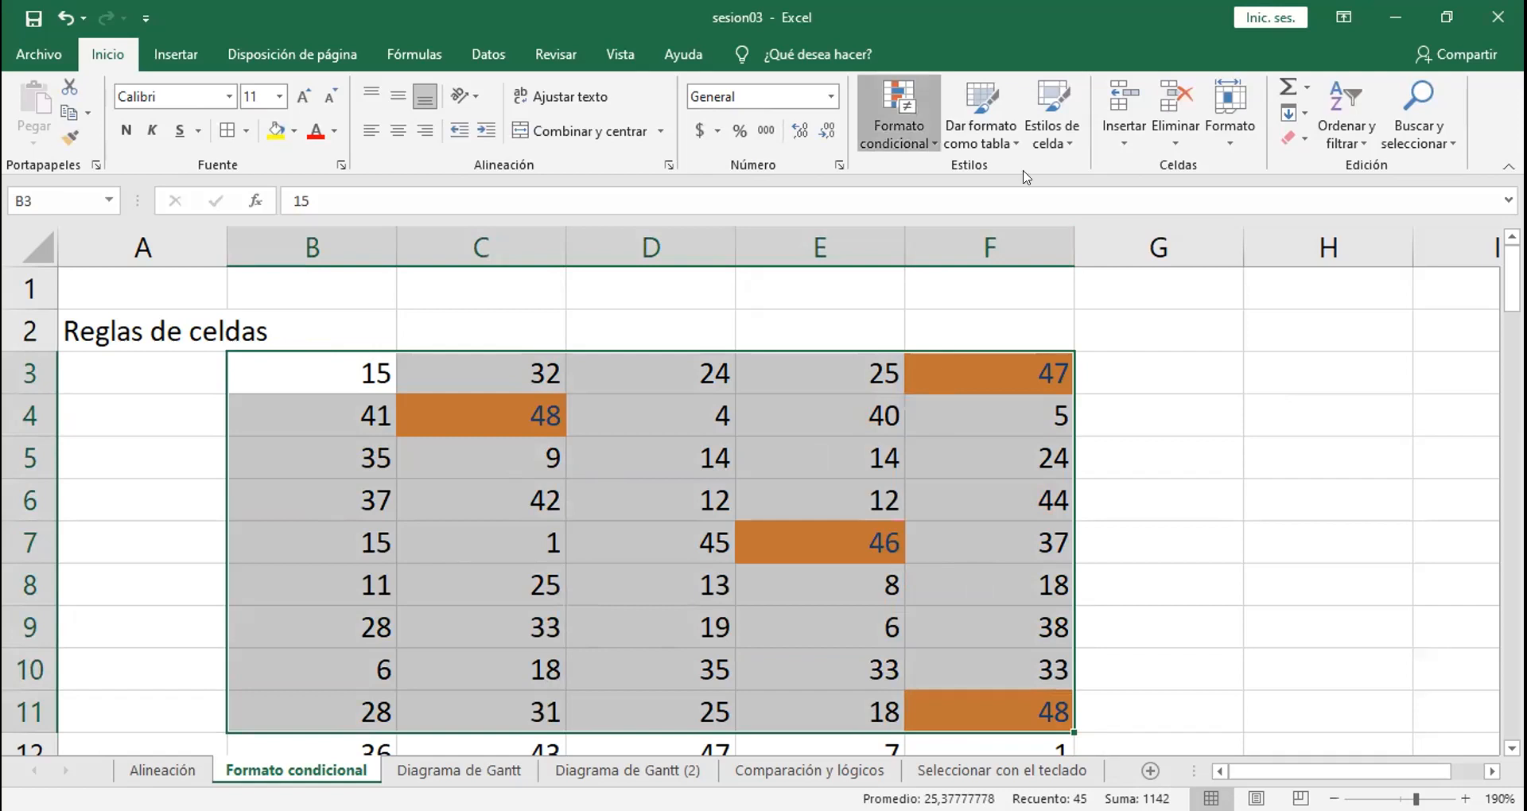
{"action": "mouse_move", "coordinate": [1026, 177]}
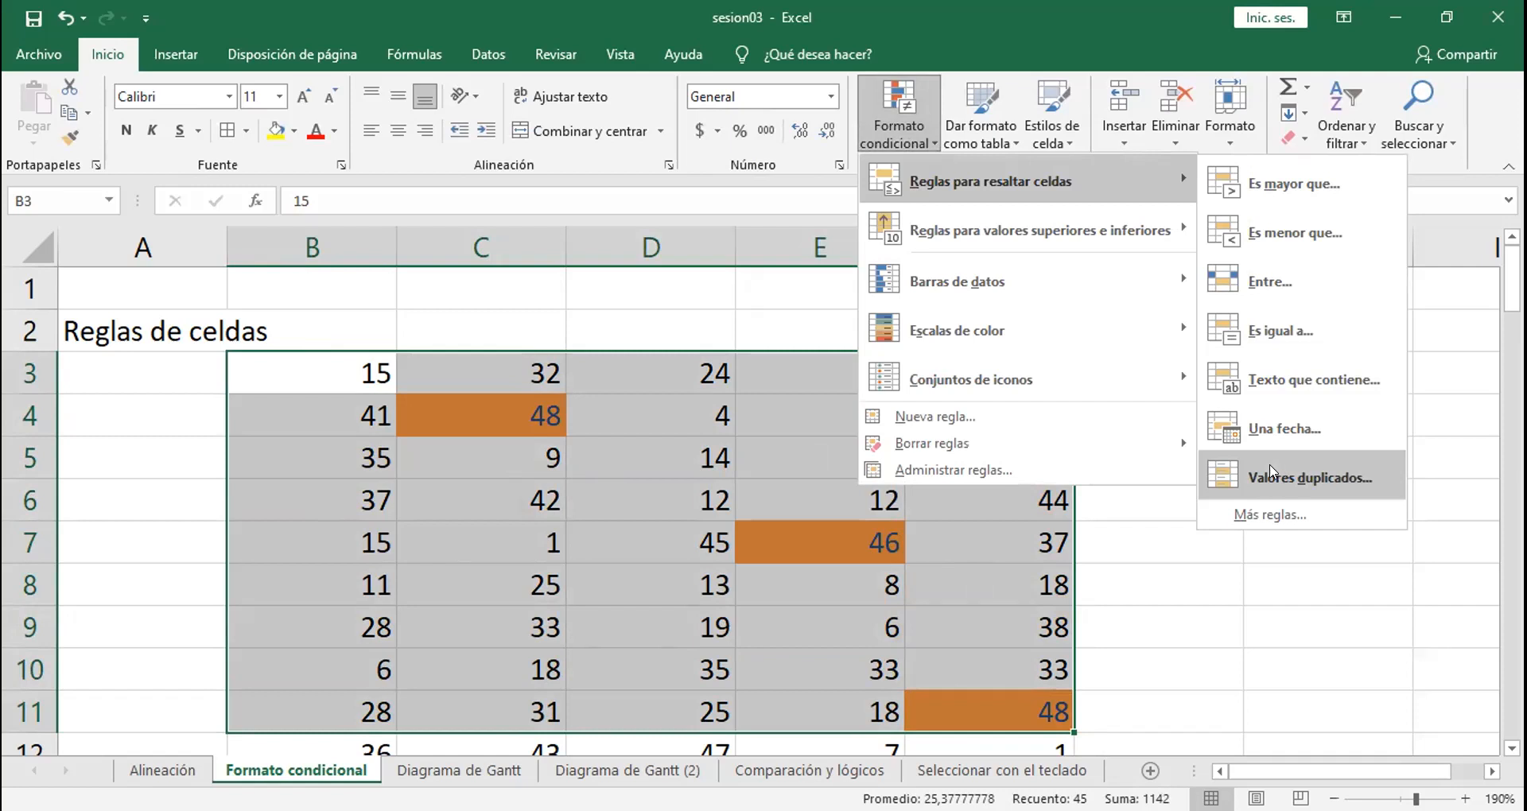
{"action": "left_click", "coordinate": [1280, 475]}
{"action": "left_click", "coordinate": [1091, 243]}
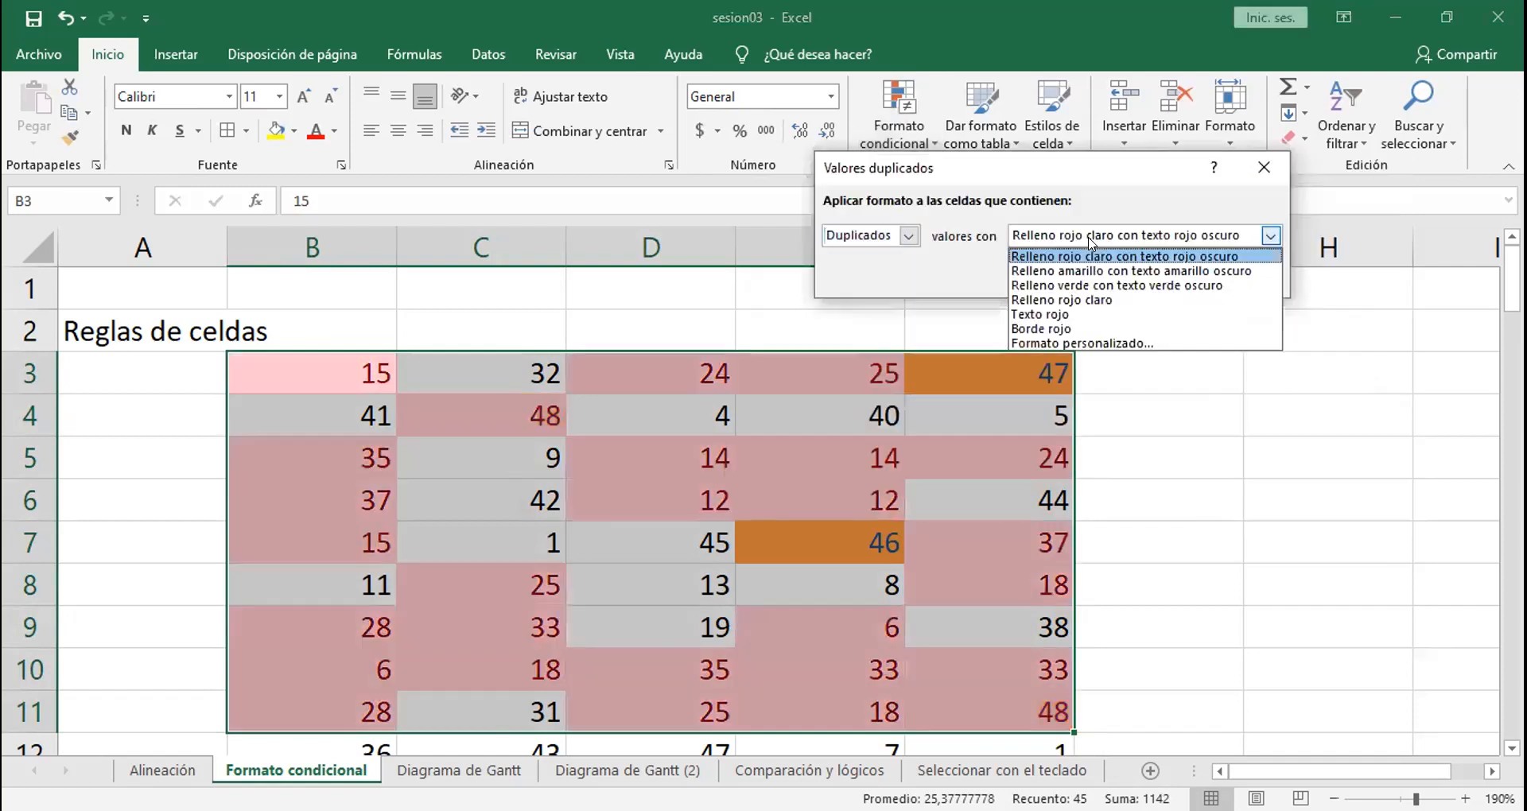
{"action": "left_click", "coordinate": [1095, 286]}
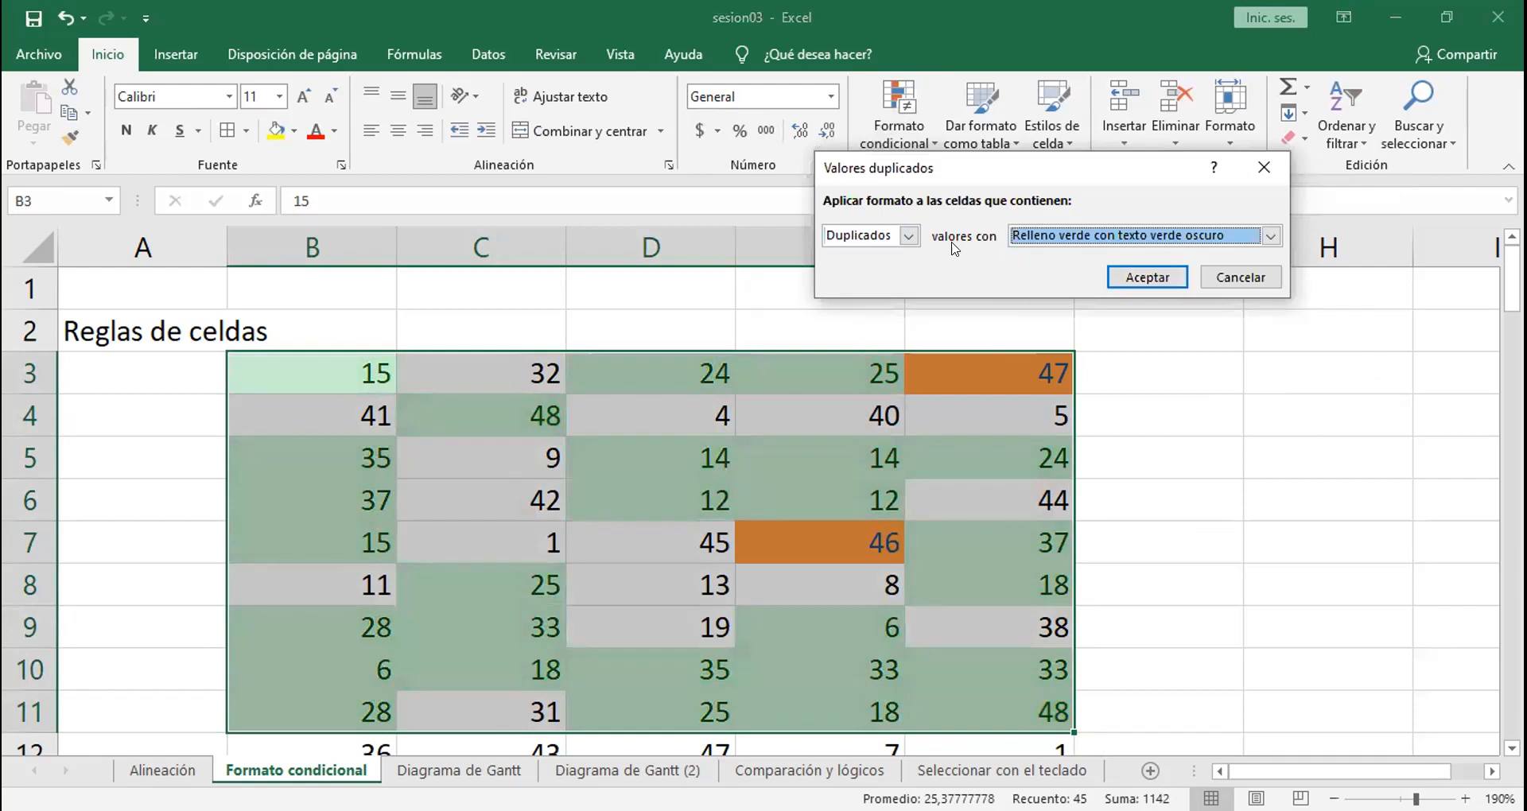
{"action": "left_click", "coordinate": [911, 237]}
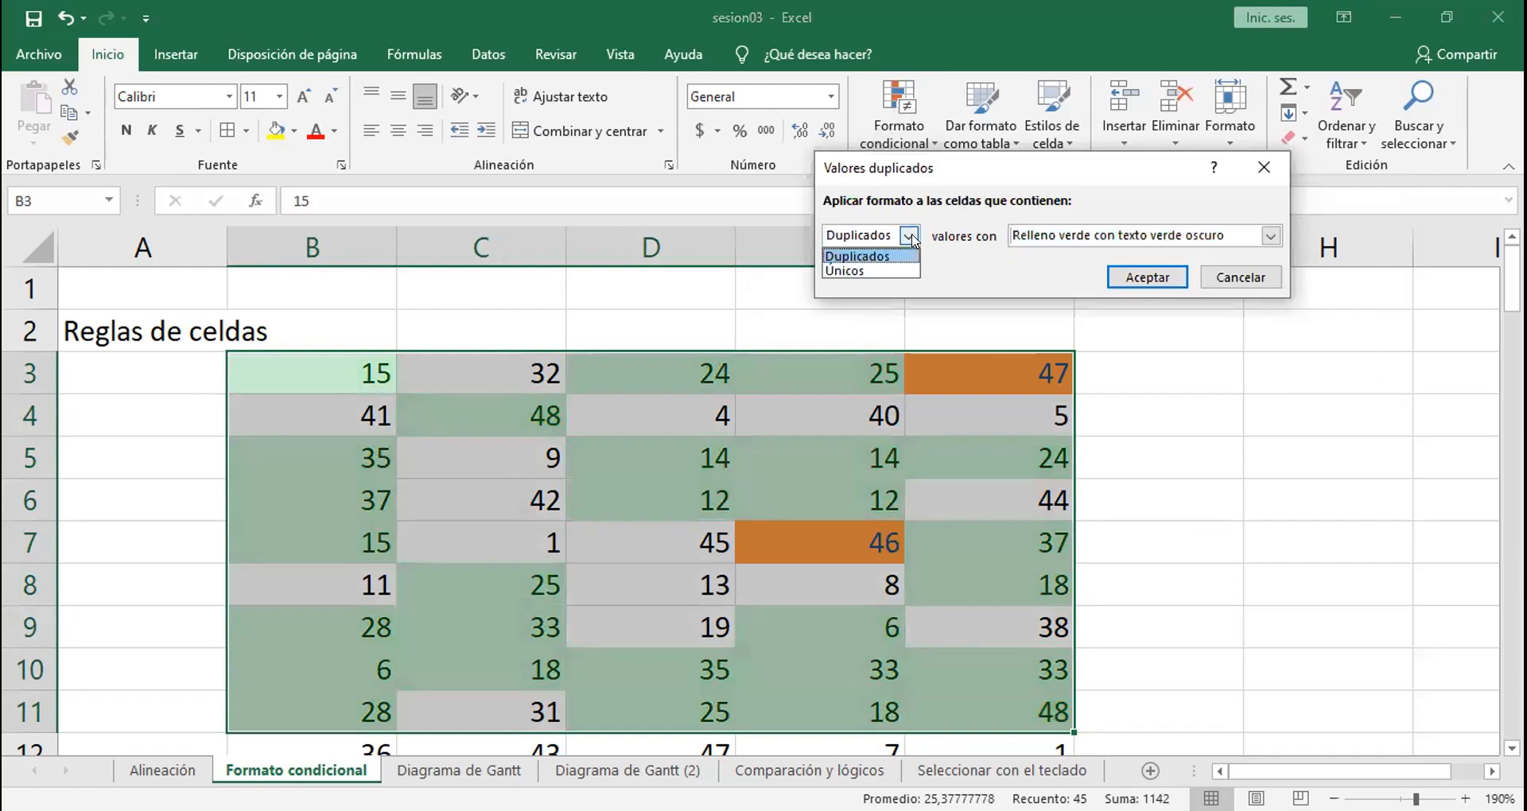
{"action": "left_click", "coordinate": [883, 272]}
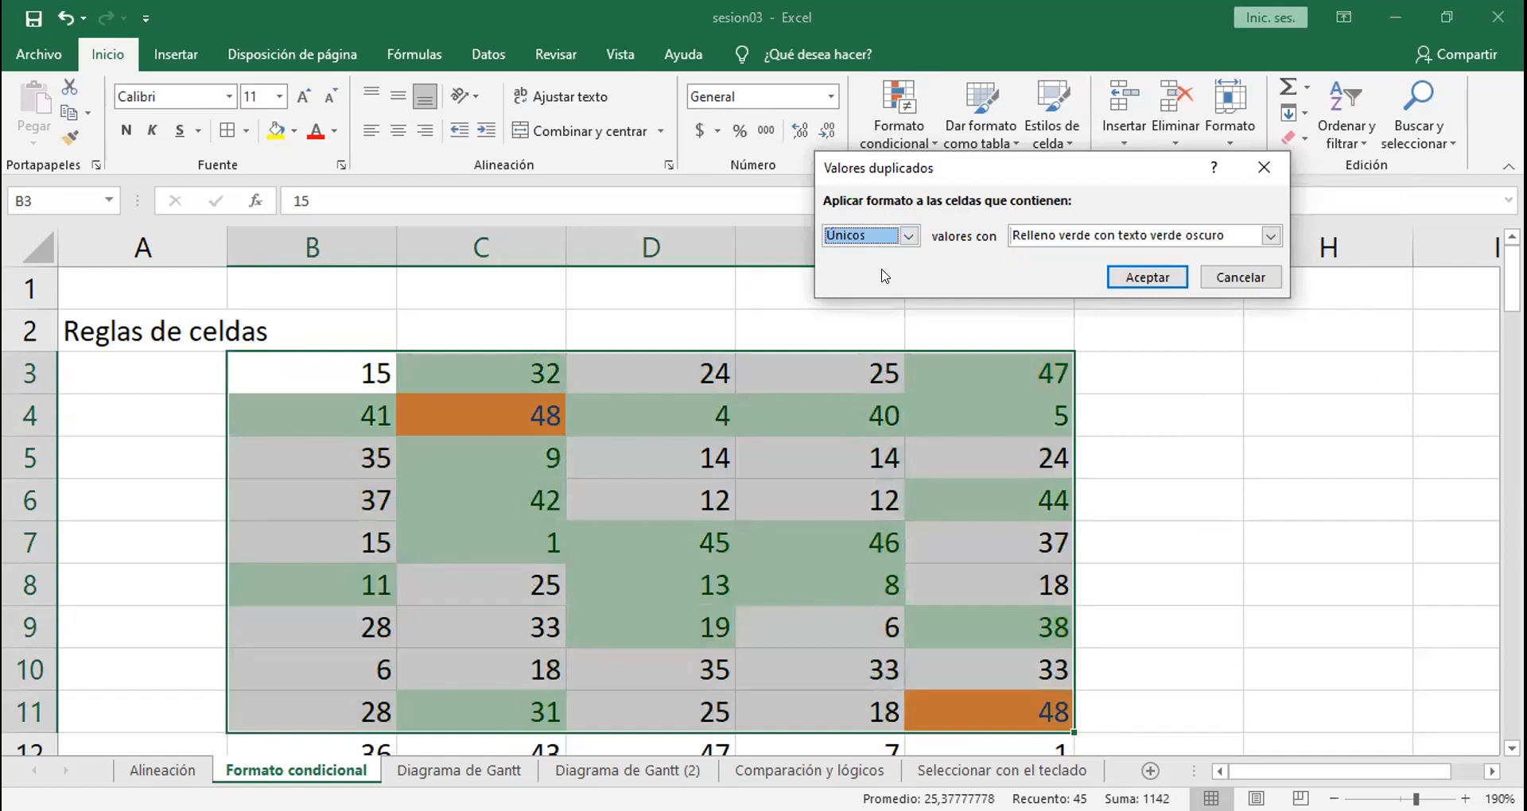
{"action": "left_click", "coordinate": [908, 236]}
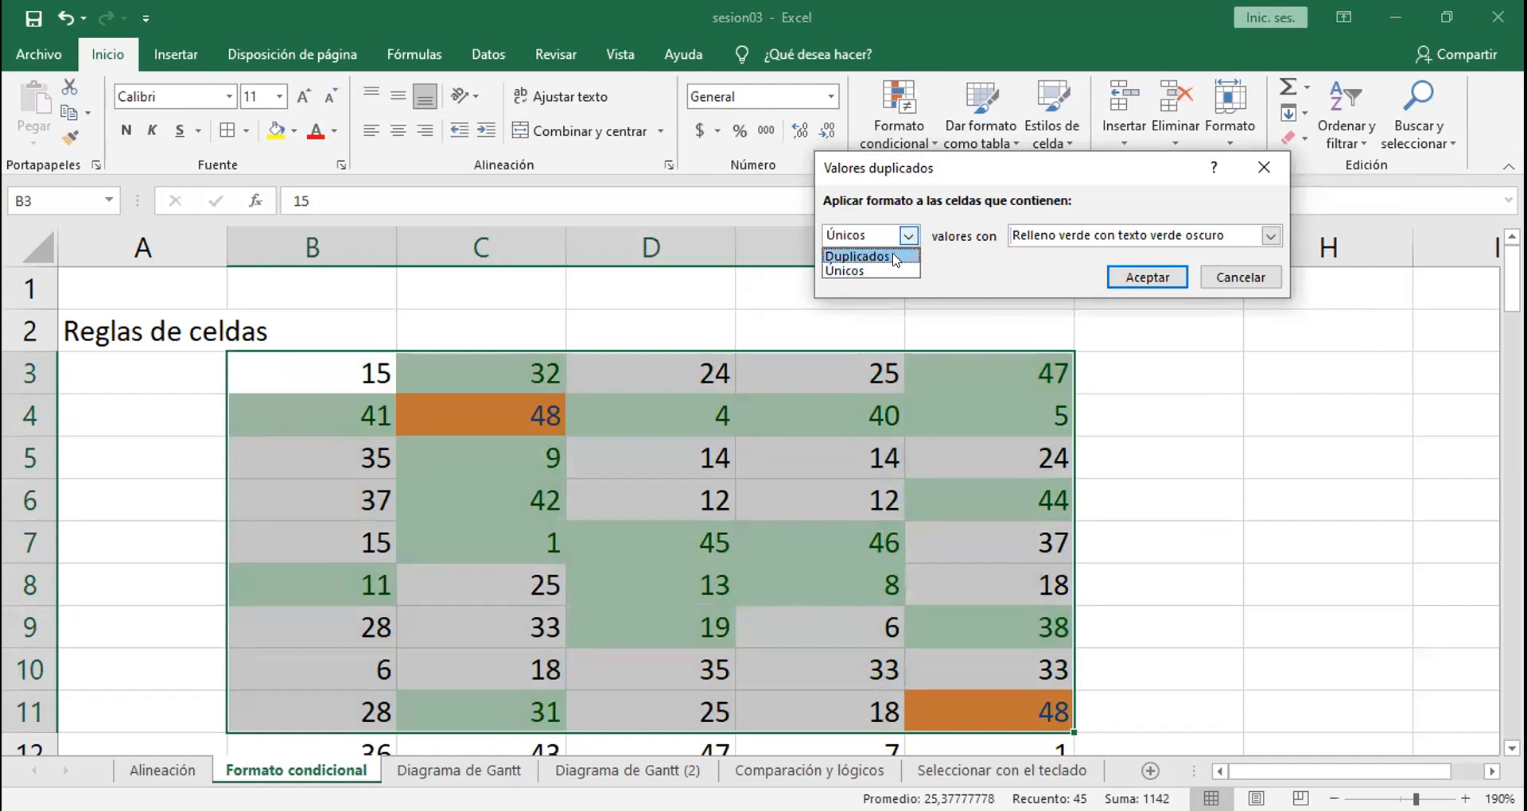
{"action": "left_click", "coordinate": [894, 257]}
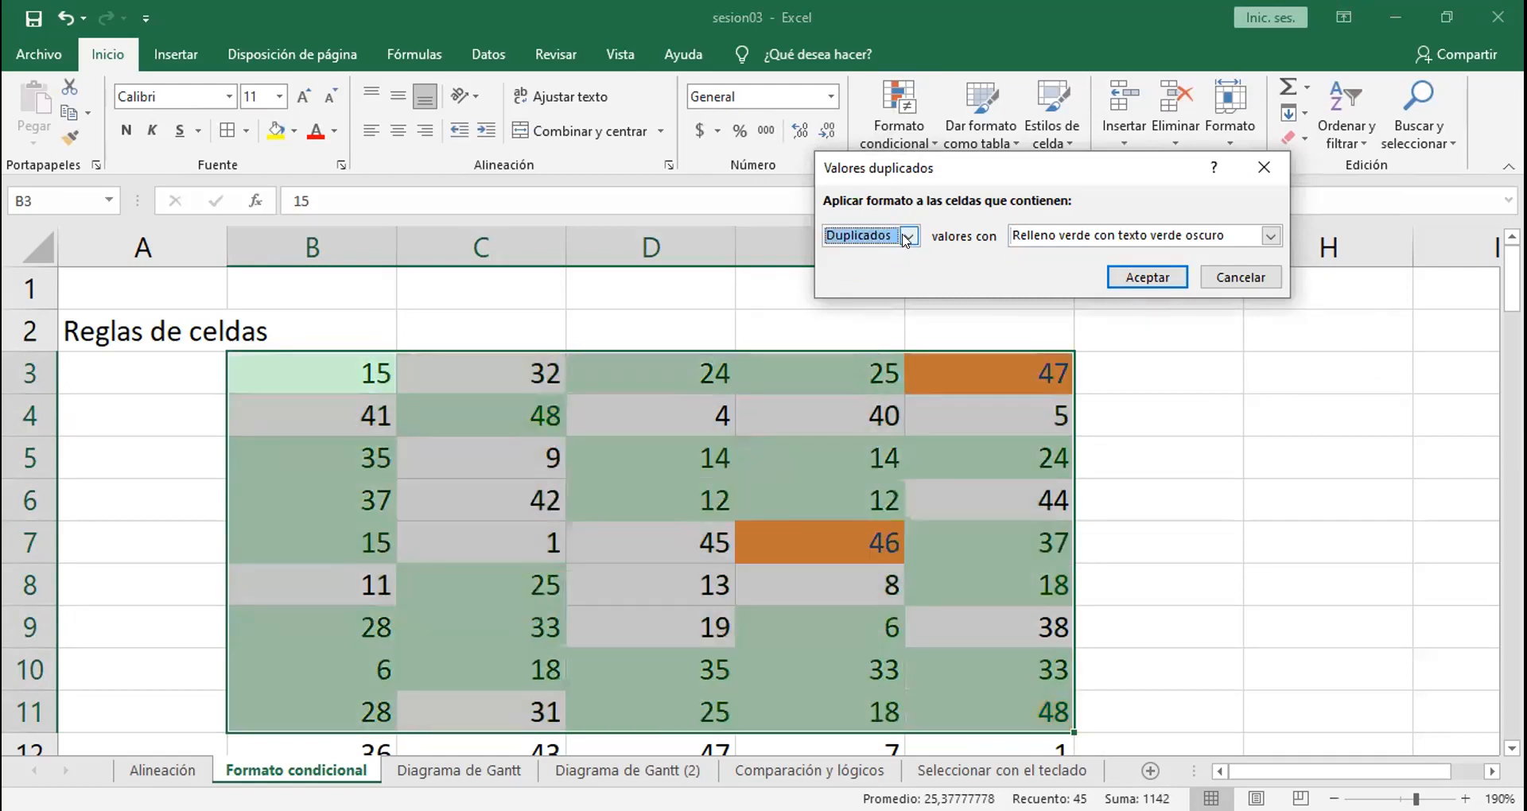
{"action": "left_click", "coordinate": [905, 237]}
{"action": "left_click", "coordinate": [886, 269]}
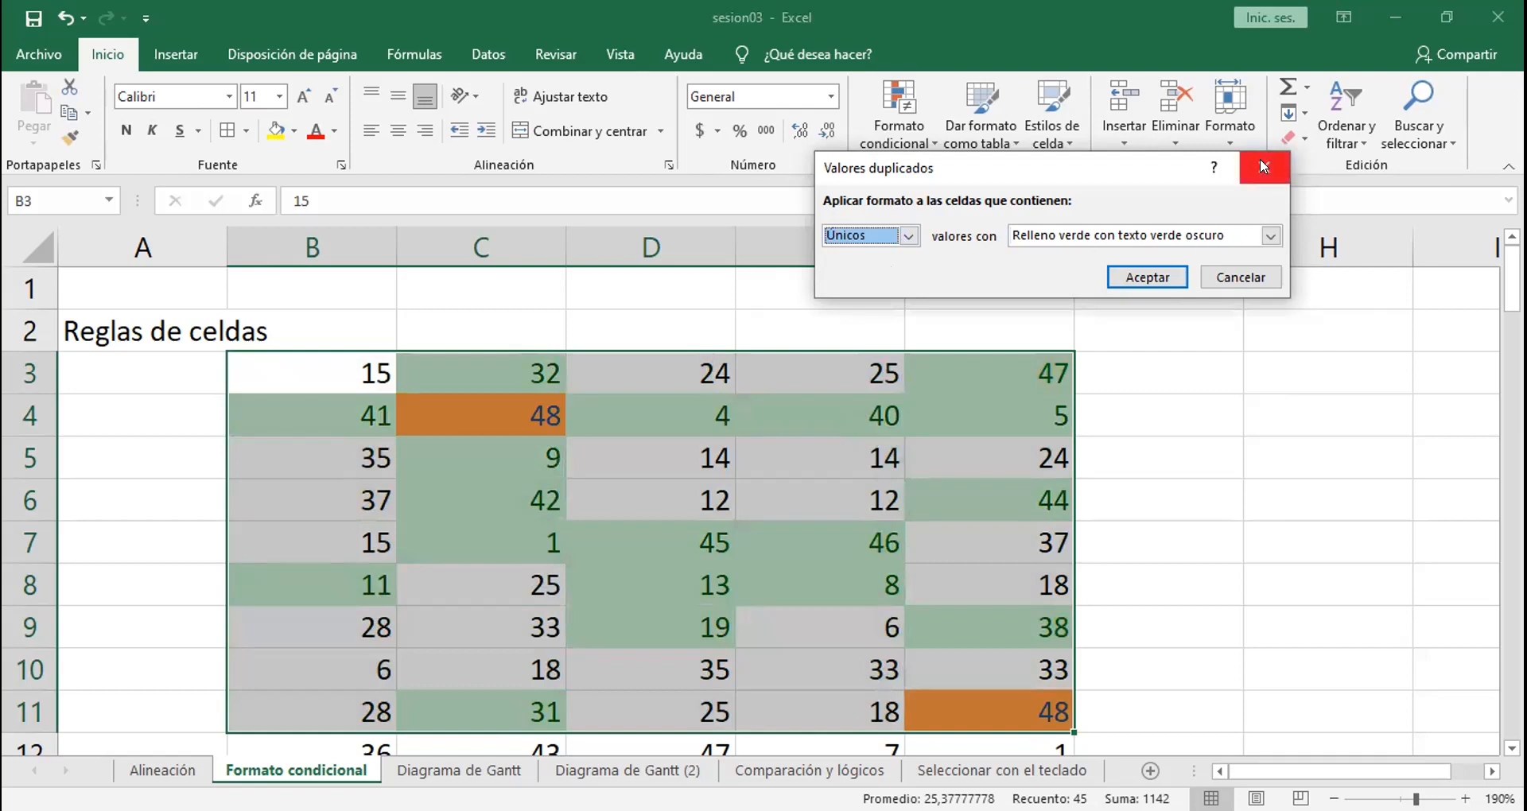
Step: Start a between rule on B3:F11 with a lower limit of 10 and try upper limits of 30 and 35
{"action": "left_click", "coordinate": [901, 137]}
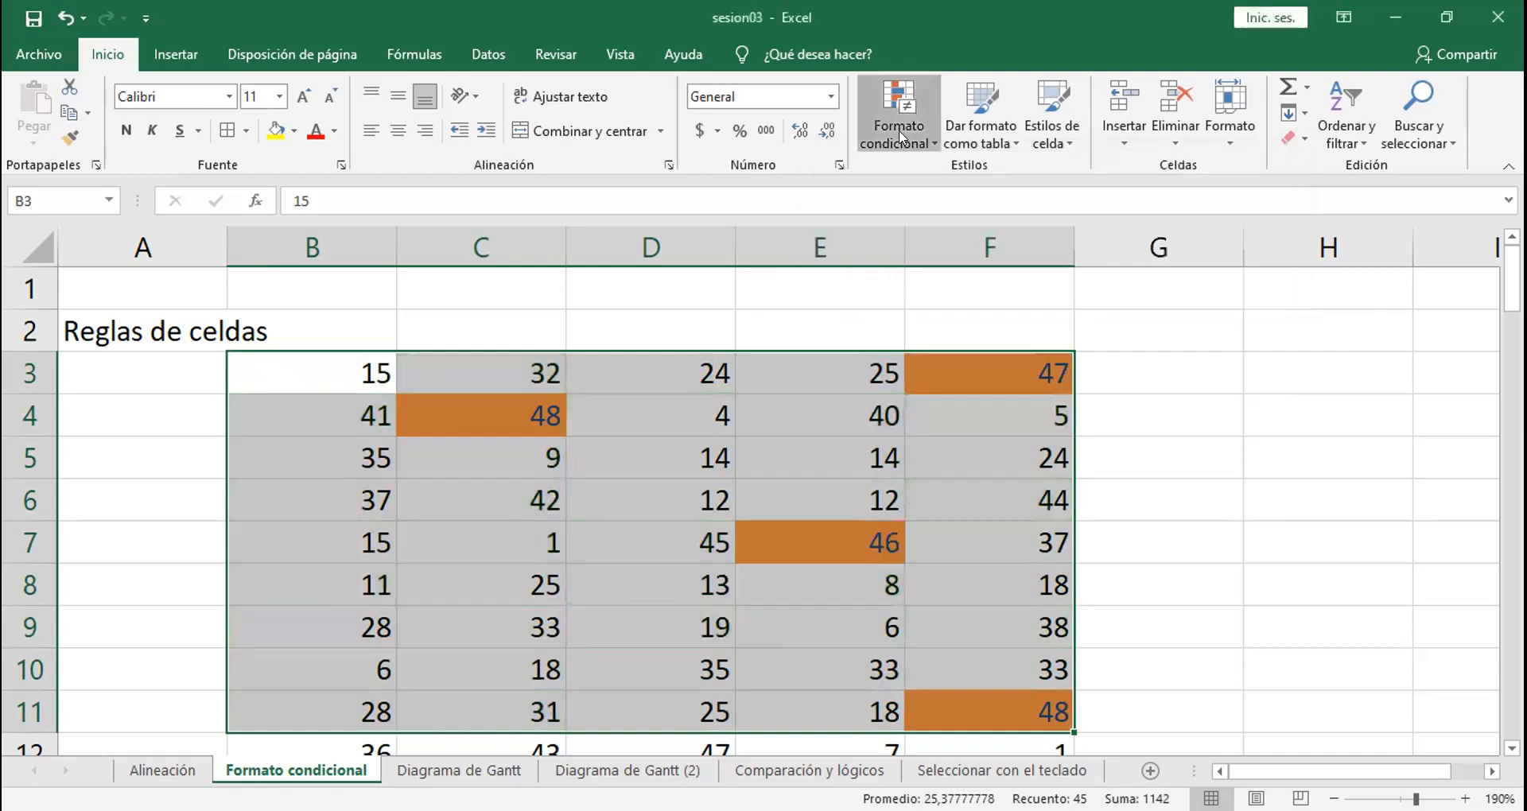
{"action": "mouse_move", "coordinate": [1132, 178]}
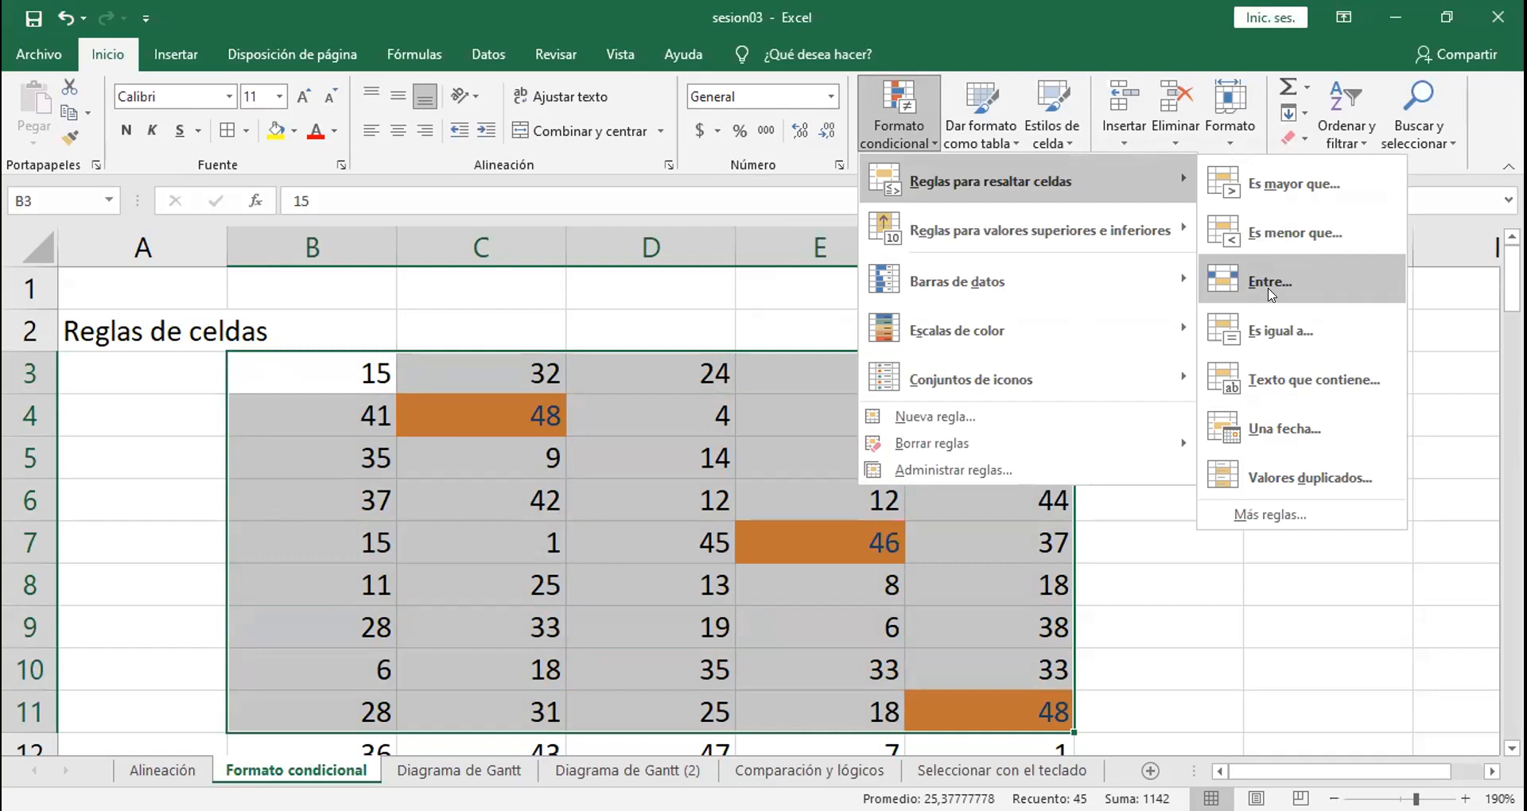
{"action": "left_click", "coordinate": [1270, 294]}
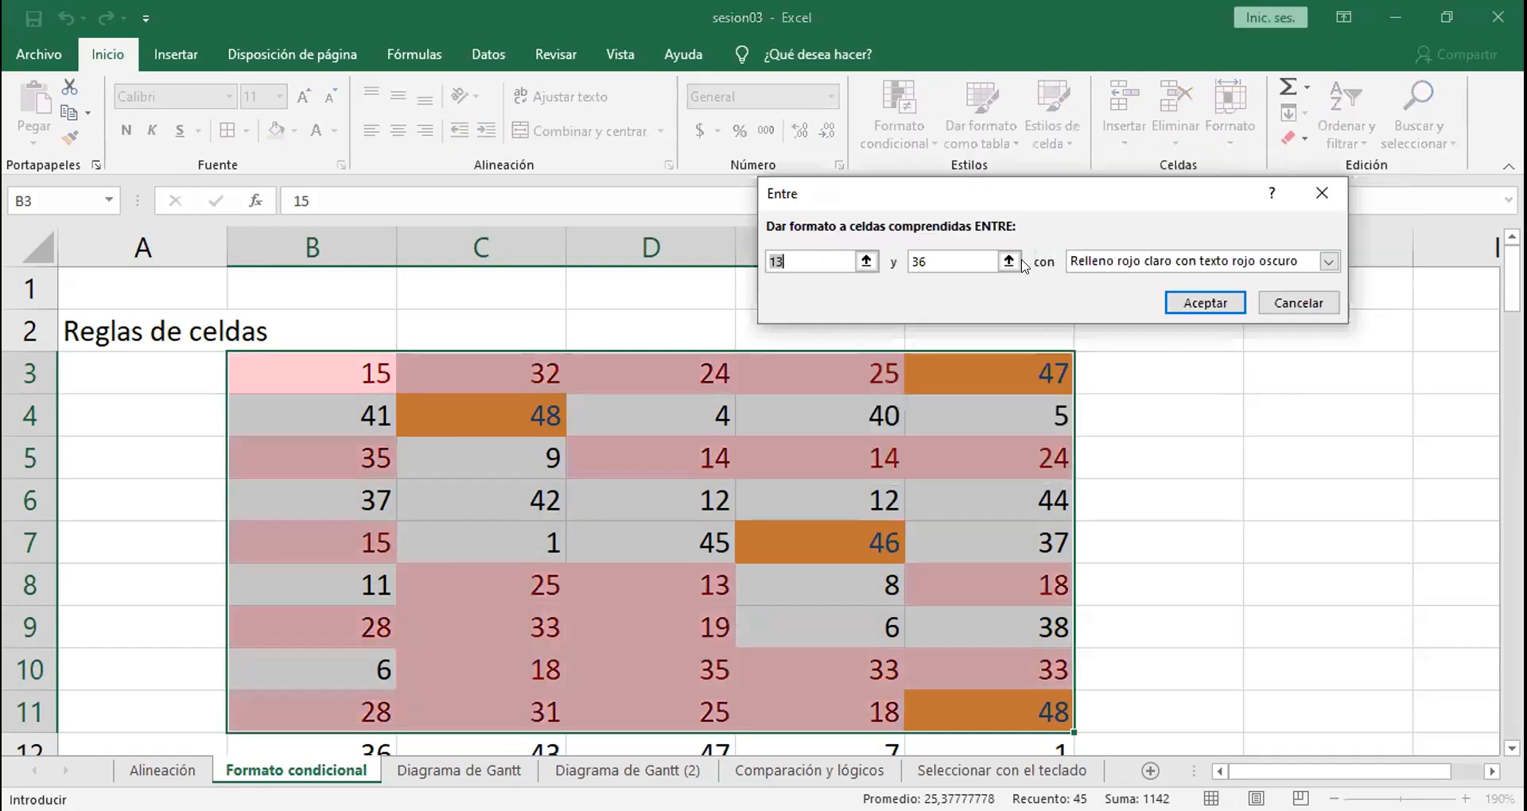
{"action": "type", "text": "13"}
{"action": "key", "text": "BackSpace"}
{"action": "key", "text": "BackSpace"}
{"action": "type", "text": "10"}
{"action": "left_click", "coordinate": [935, 258]}
{"action": "key", "text": "BackSpace"}
{"action": "type", "text": "0"}
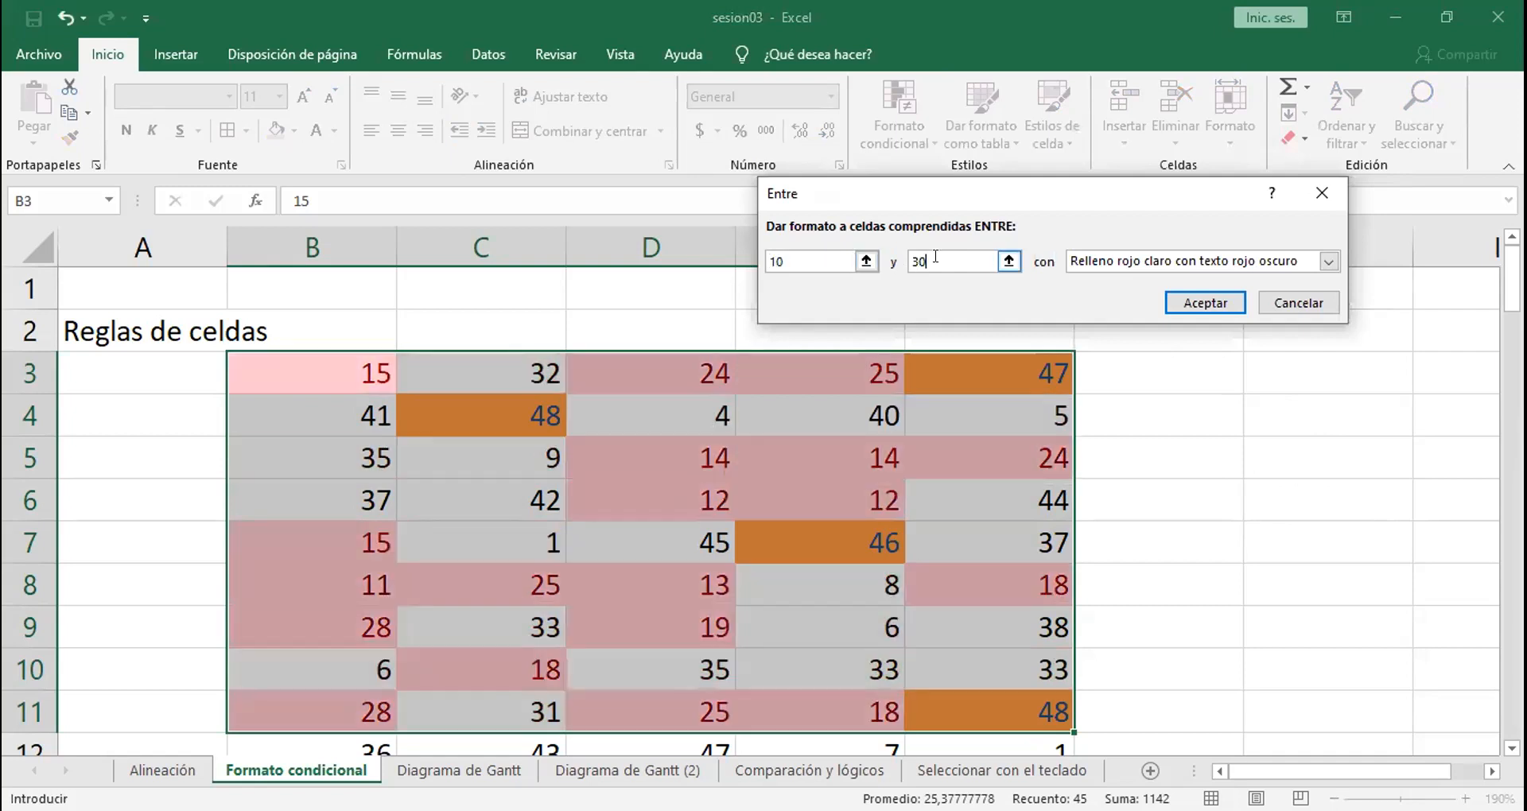
{"action": "key", "text": "BackSpace"}
{"action": "type", "text": "5"}
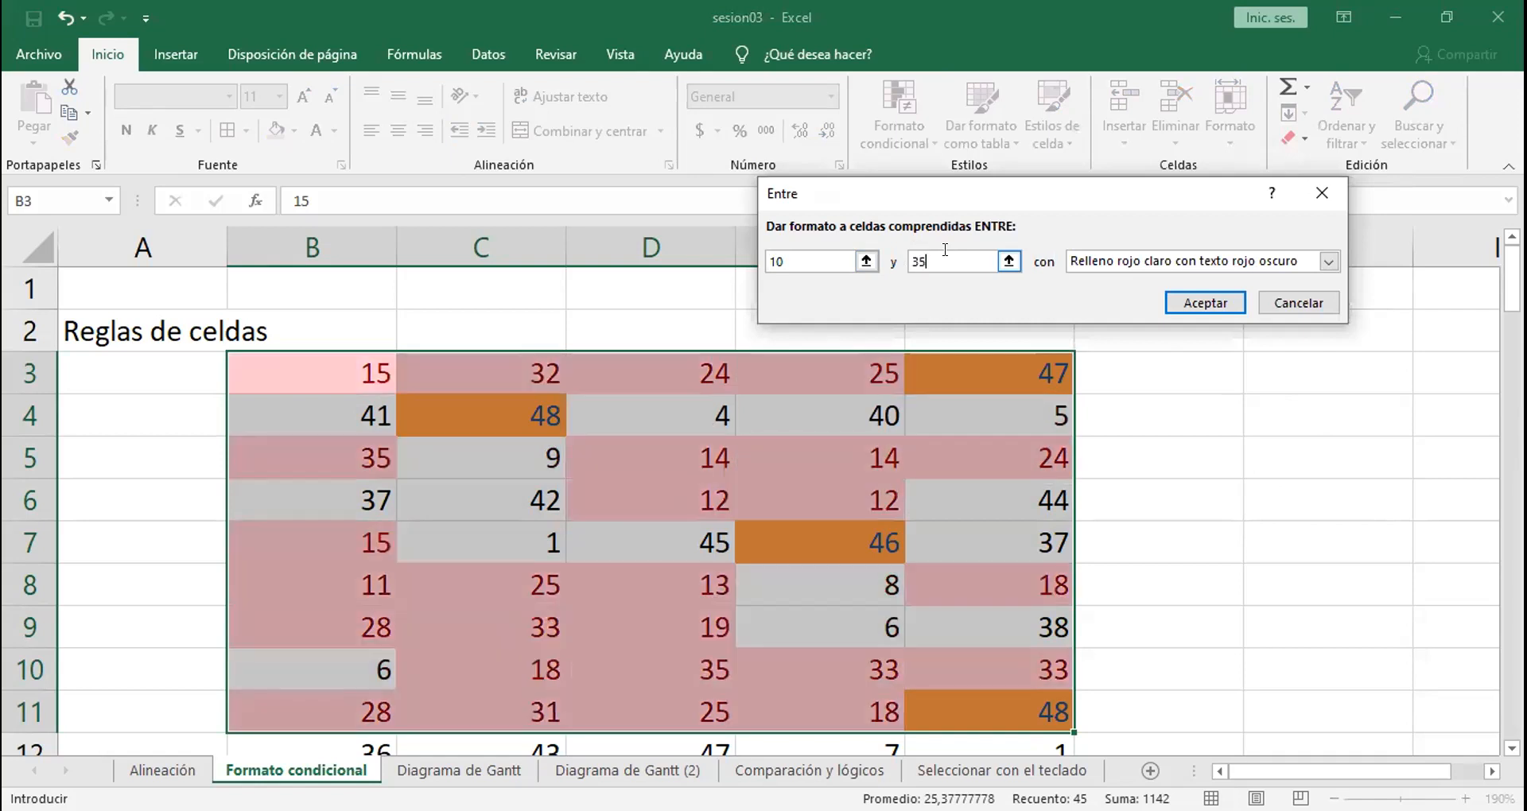
Step: Set the between rule's upper limit to 15 and apply it with light red fill and dark red text
{"action": "key", "text": "BackSpace"}
{"action": "key", "text": "BackSpace"}
{"action": "type", "text": "1"}
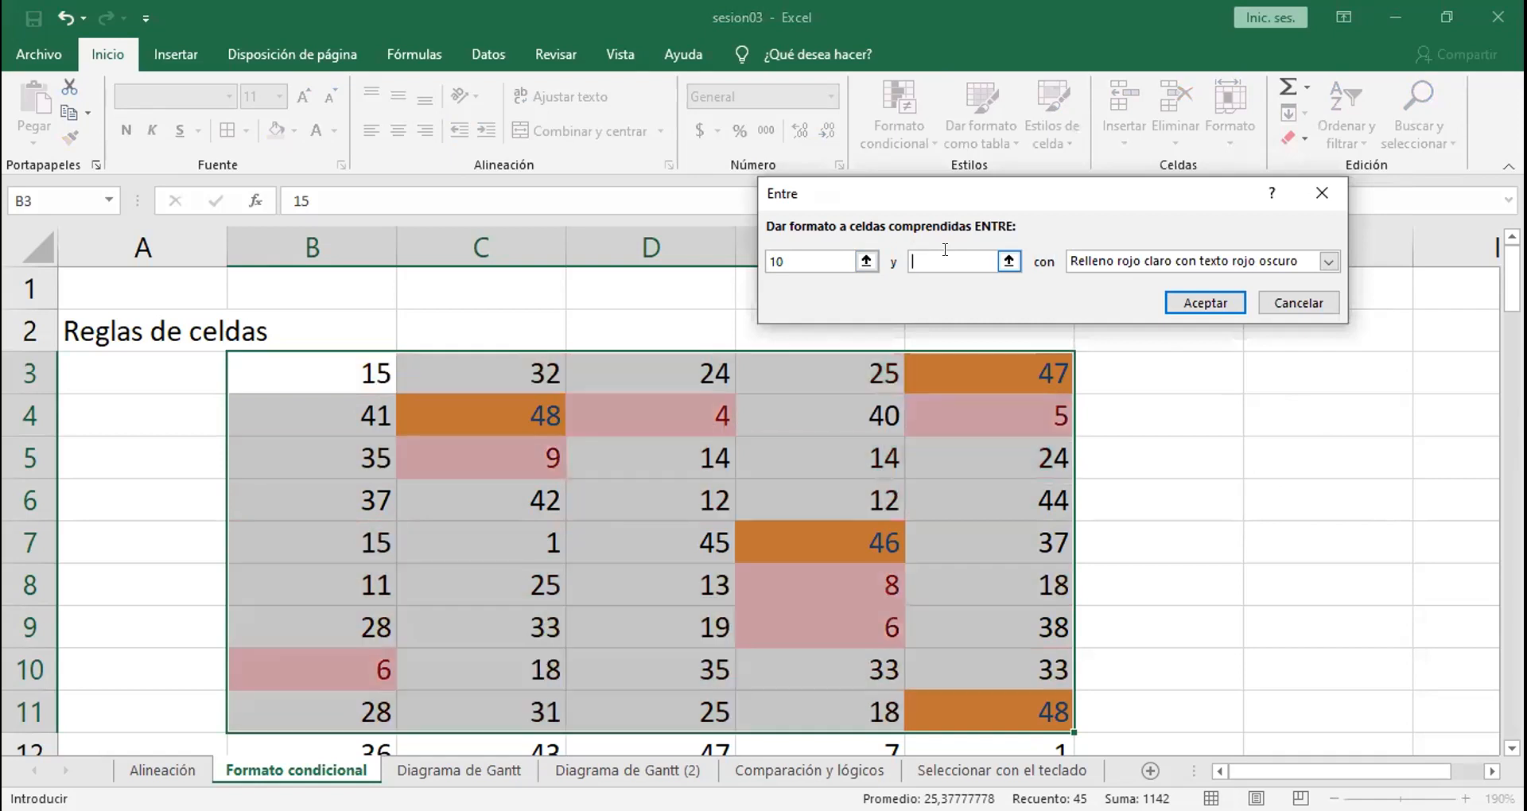
{"action": "type", "text": "5"}
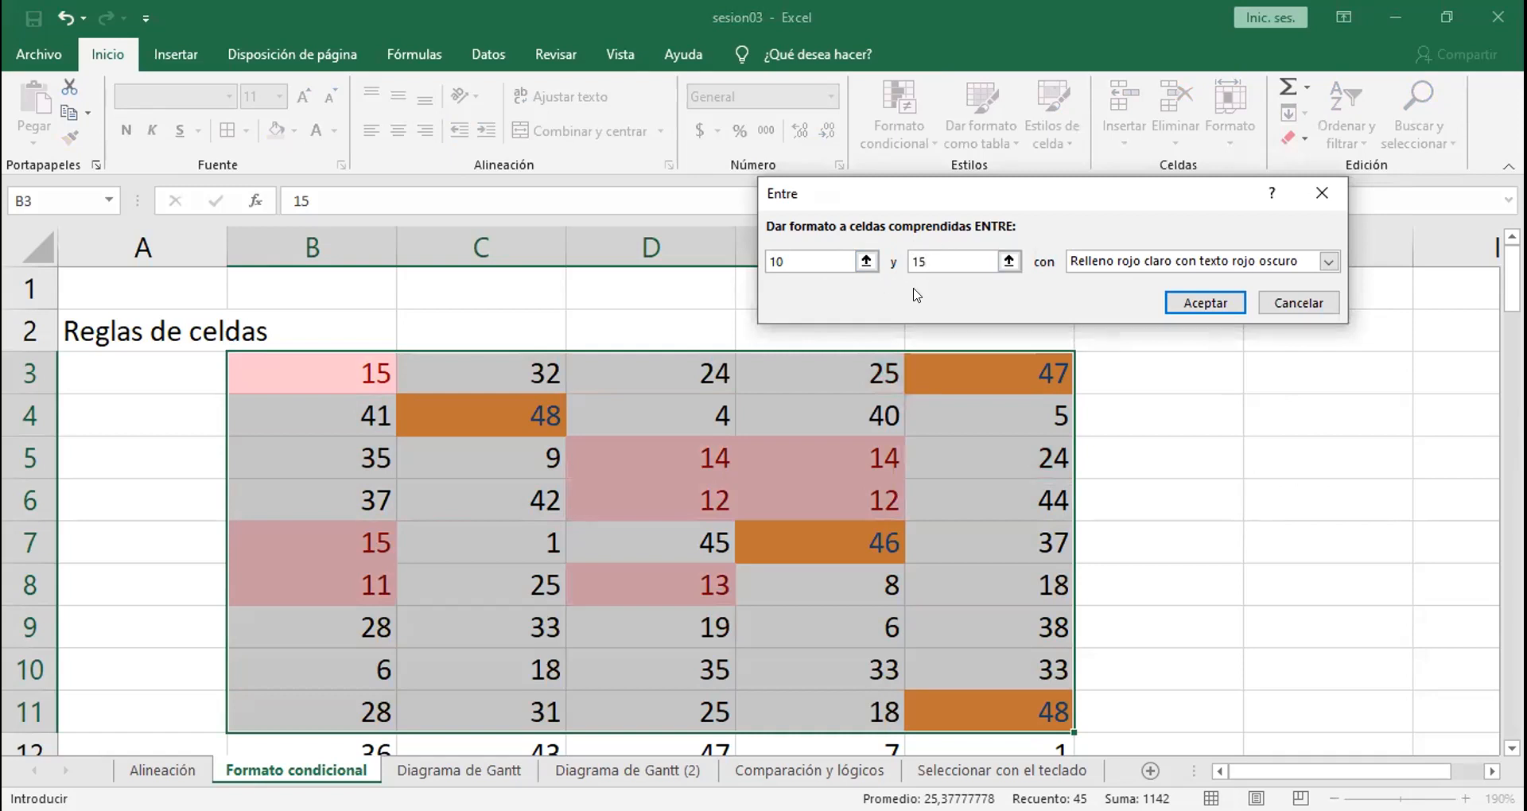
{"action": "left_click", "coordinate": [1200, 309]}
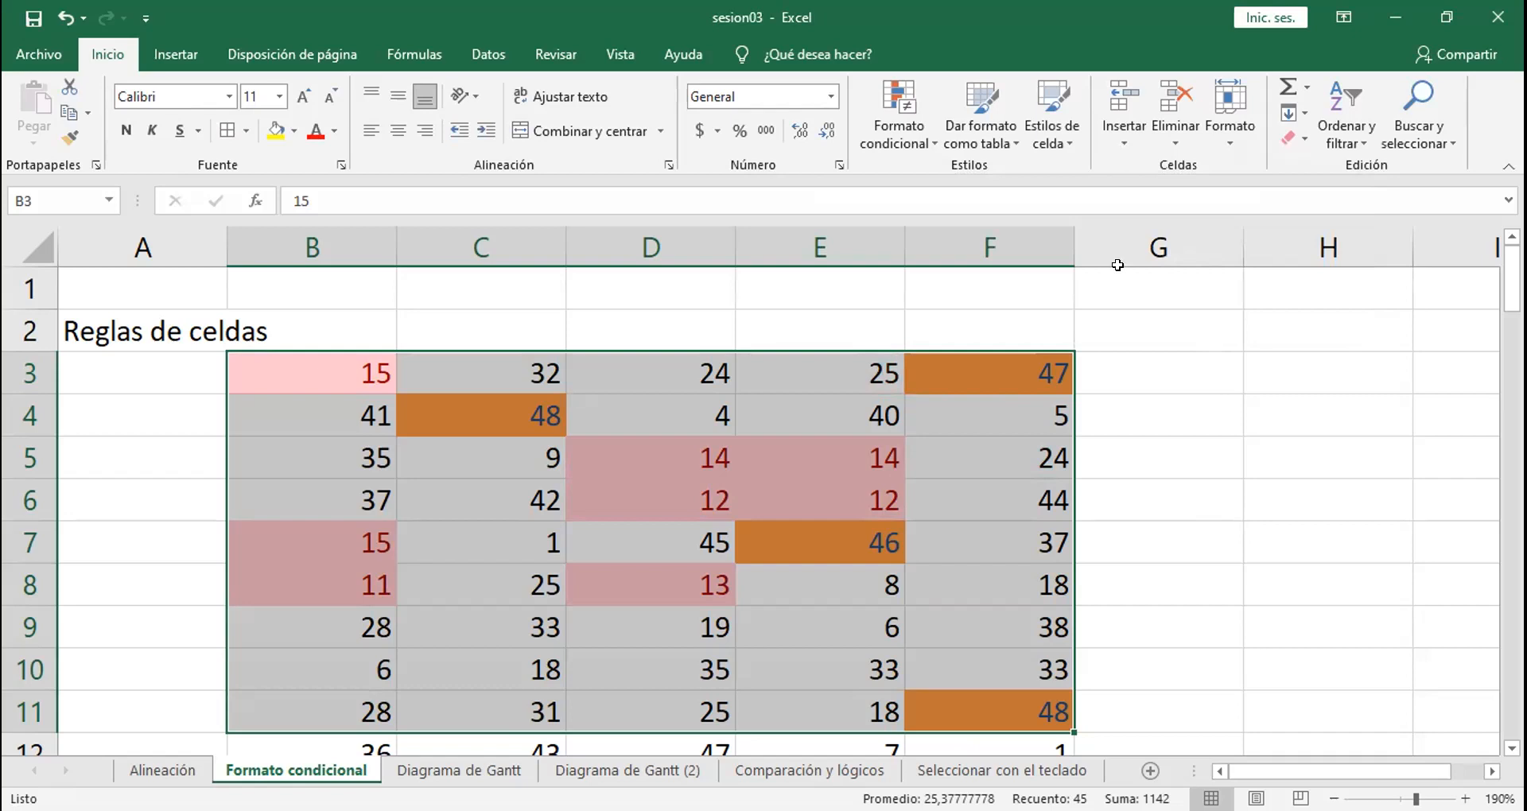
{"action": "key", "text": "alt+Tab"}
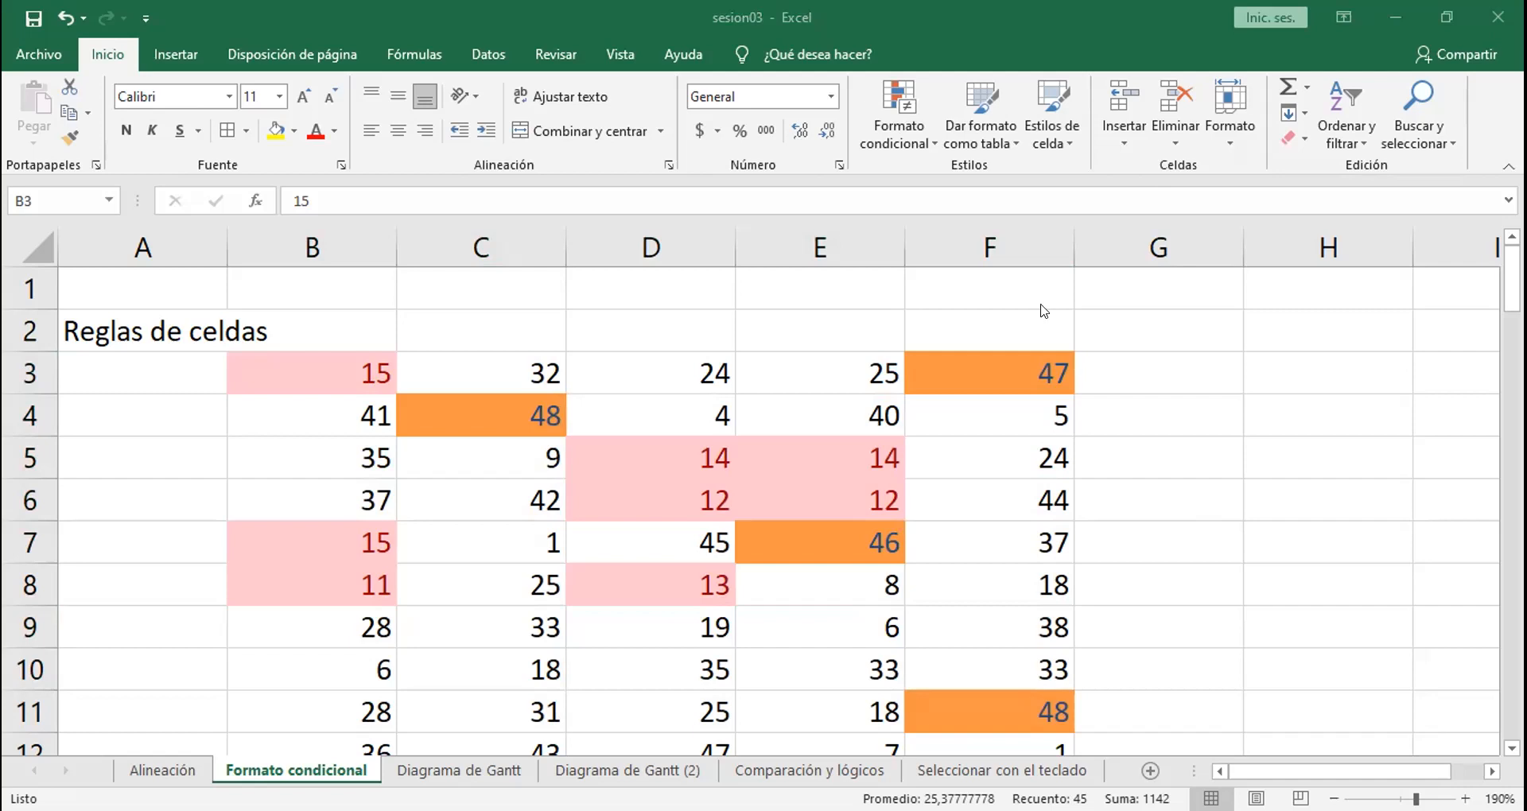
{"action": "key", "text": "alt+Tab"}
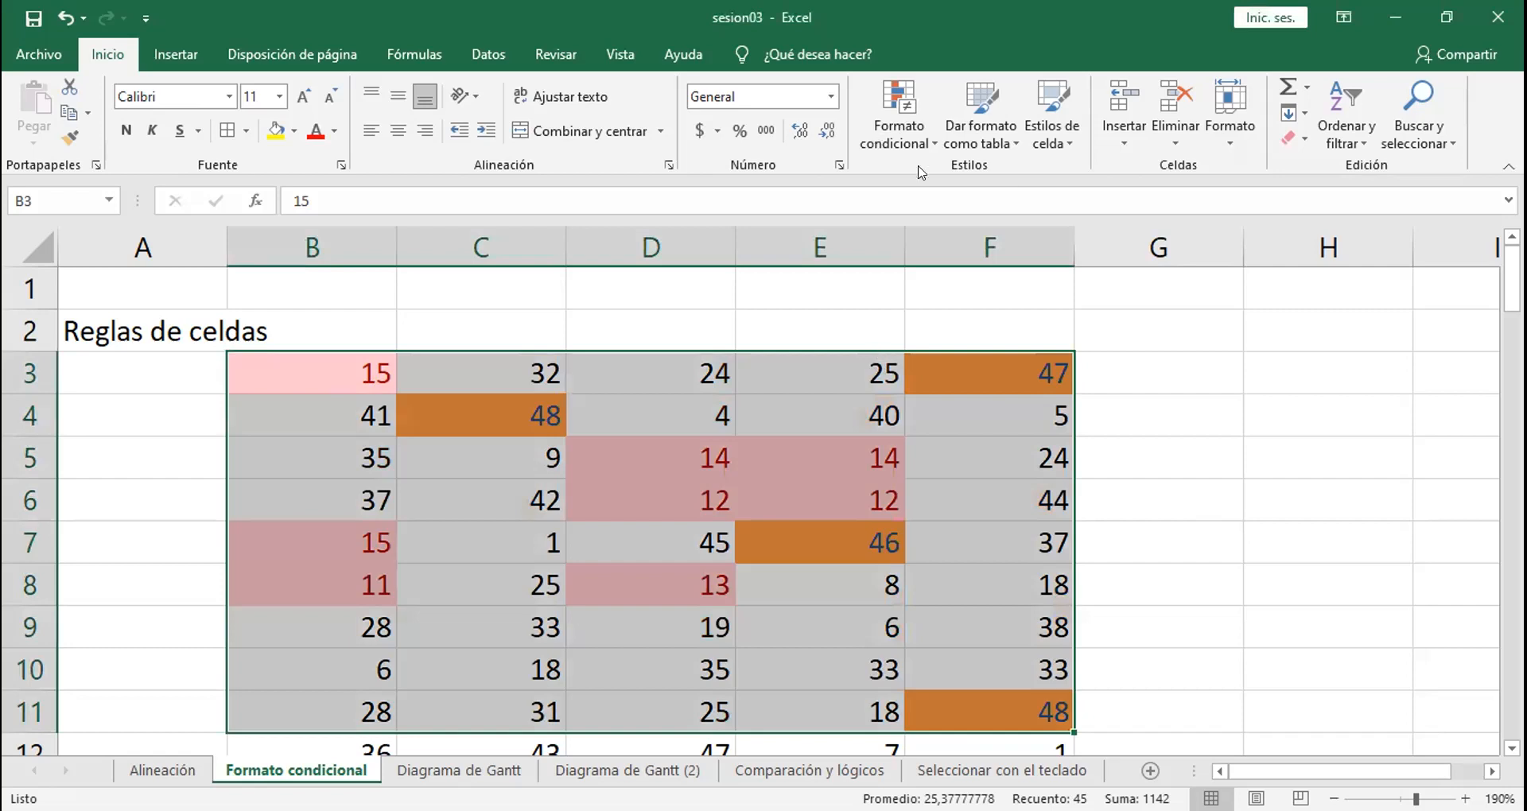
{"action": "left_click", "coordinate": [899, 127]}
{"action": "mouse_move", "coordinate": [1113, 182]}
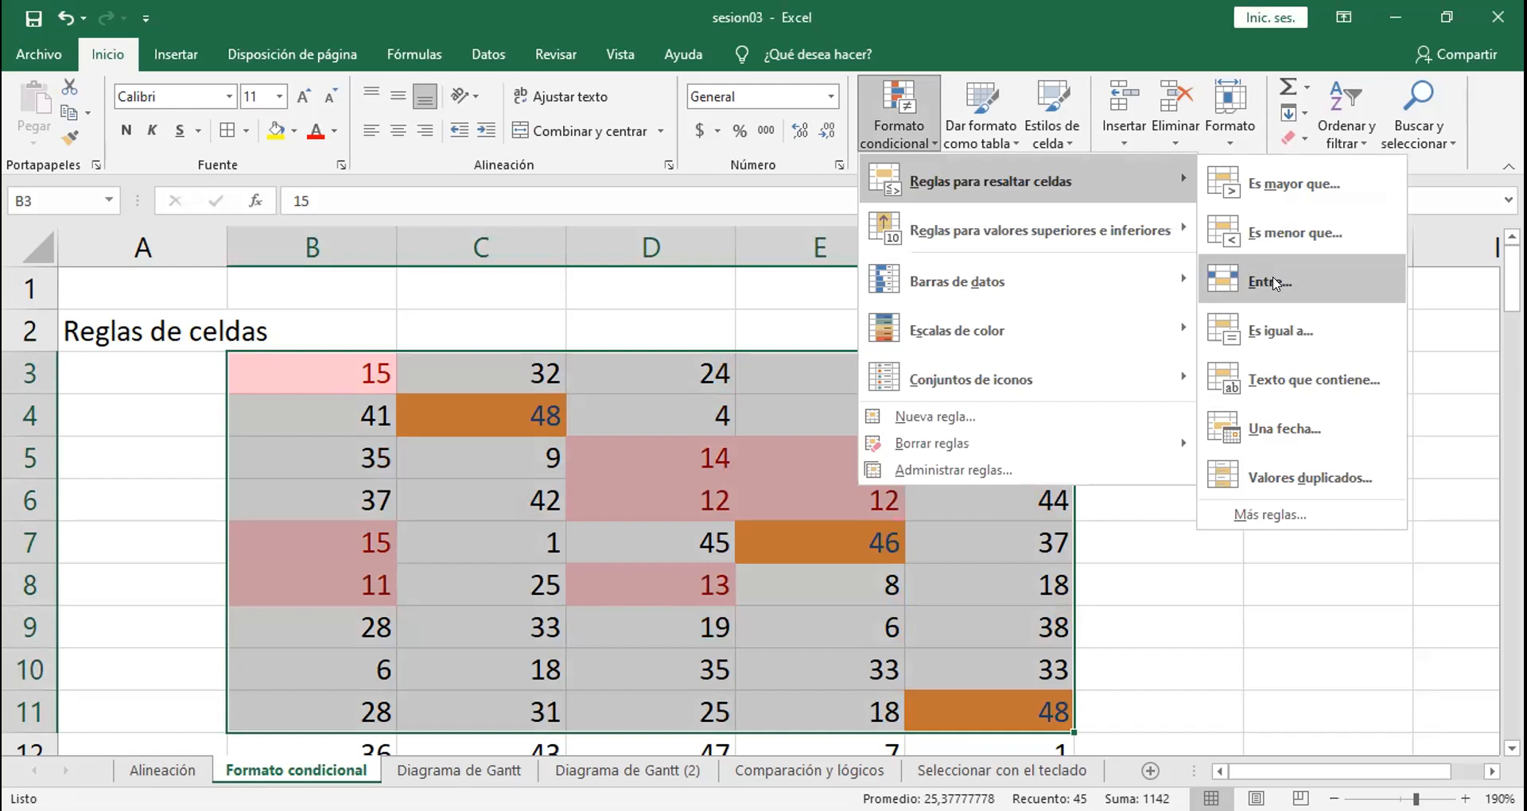
{"action": "left_click", "coordinate": [1272, 282]}
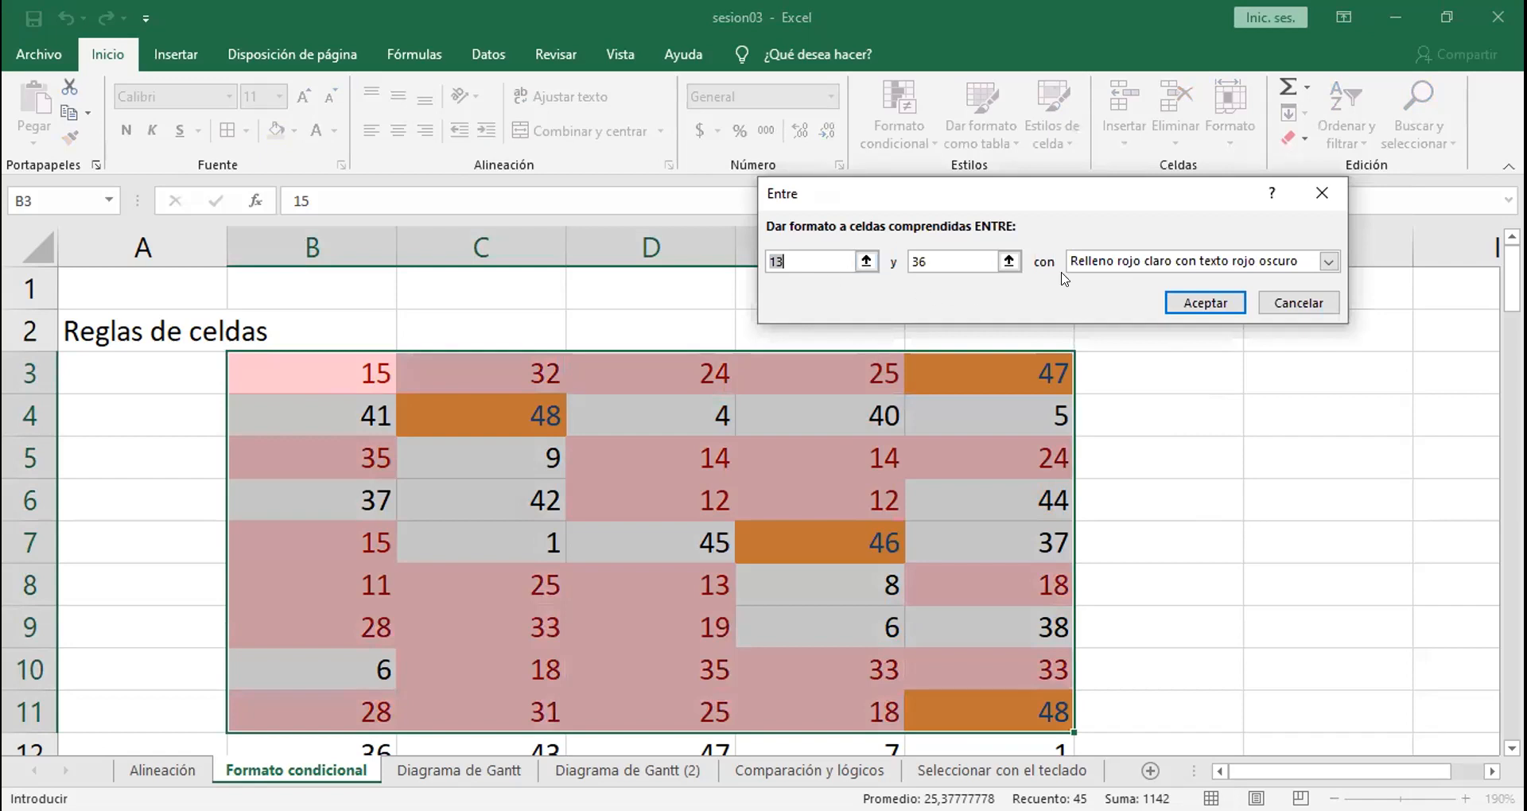
{"action": "key", "text": "Escape"}
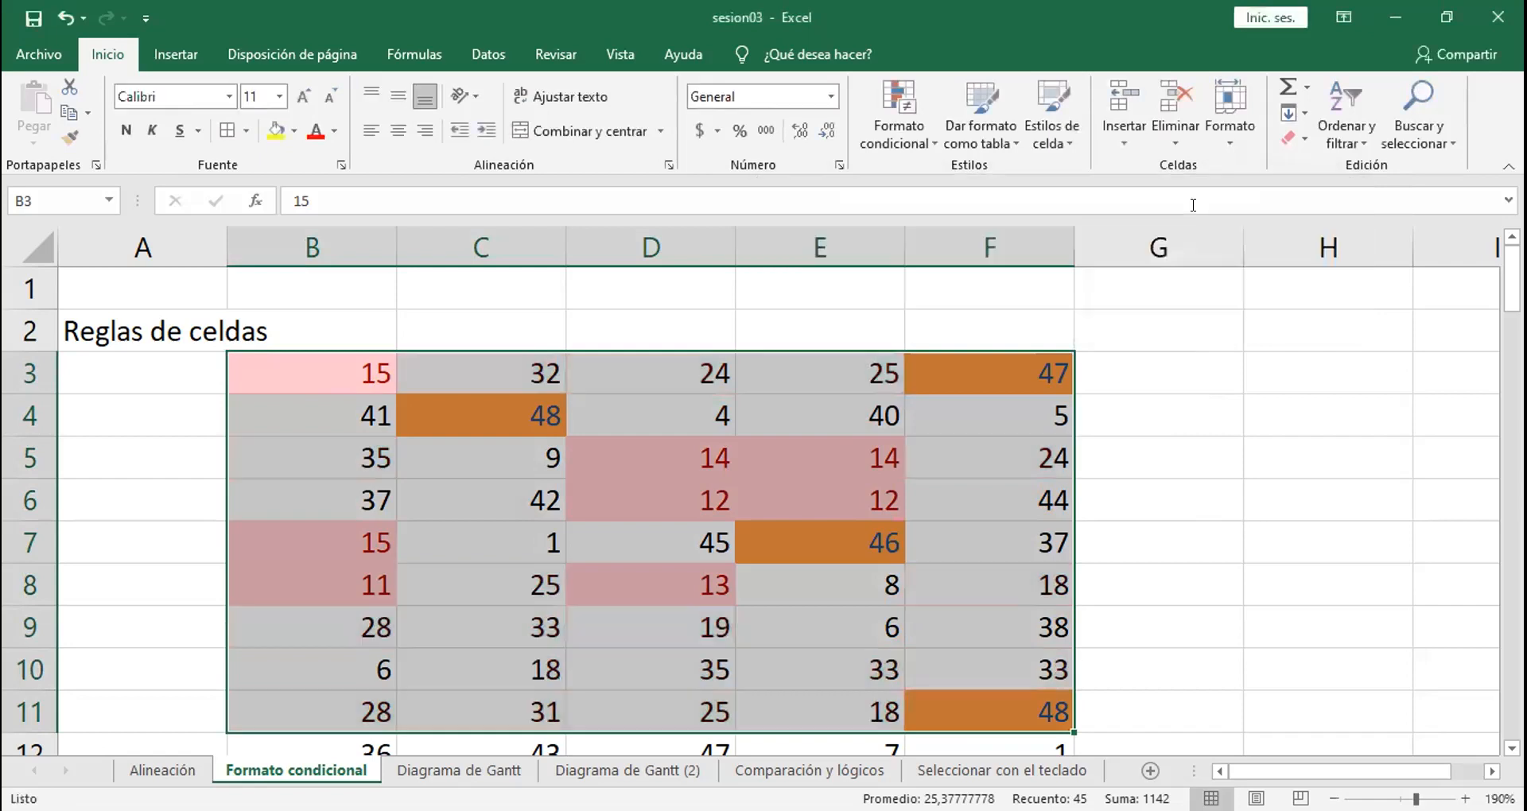
Step: Change cell D3 to 15 to test the between rule
{"action": "left_click", "coordinate": [726, 384]}
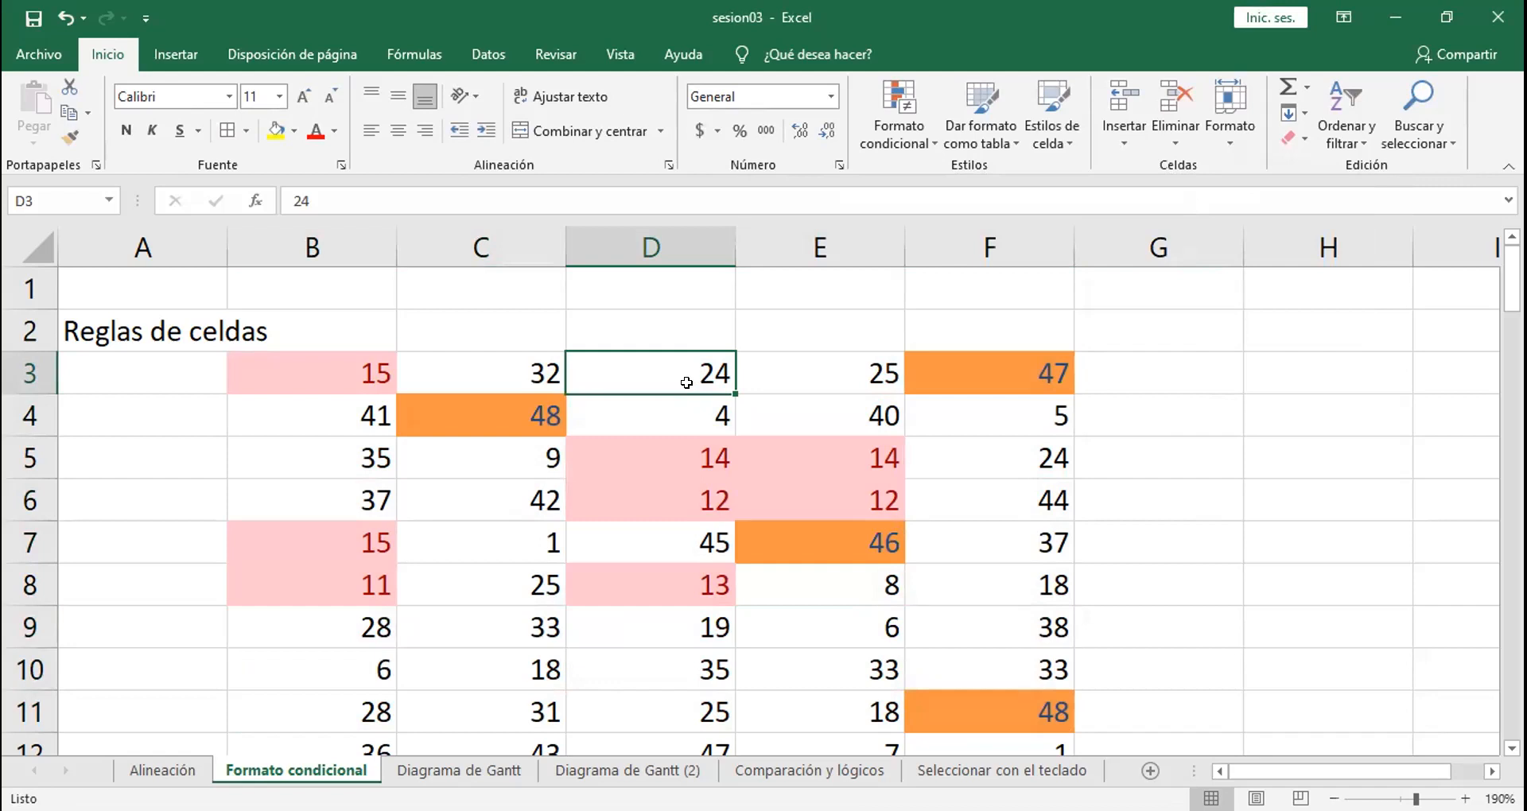
{"action": "type", "text": "14"}
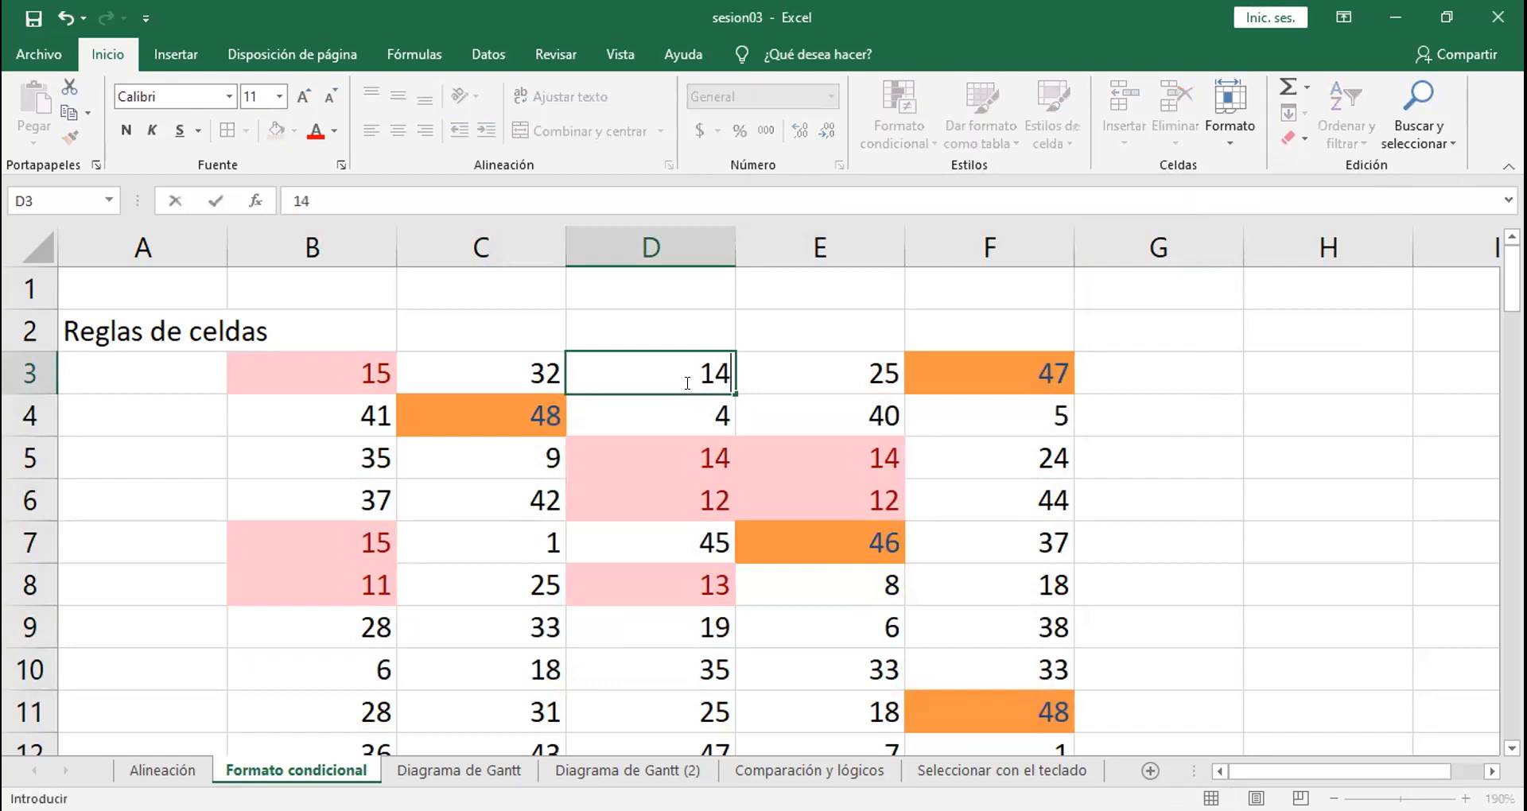
{"action": "key", "text": "BackSpace"}
{"action": "type", "text": "5"}
{"action": "key", "text": "Return"}
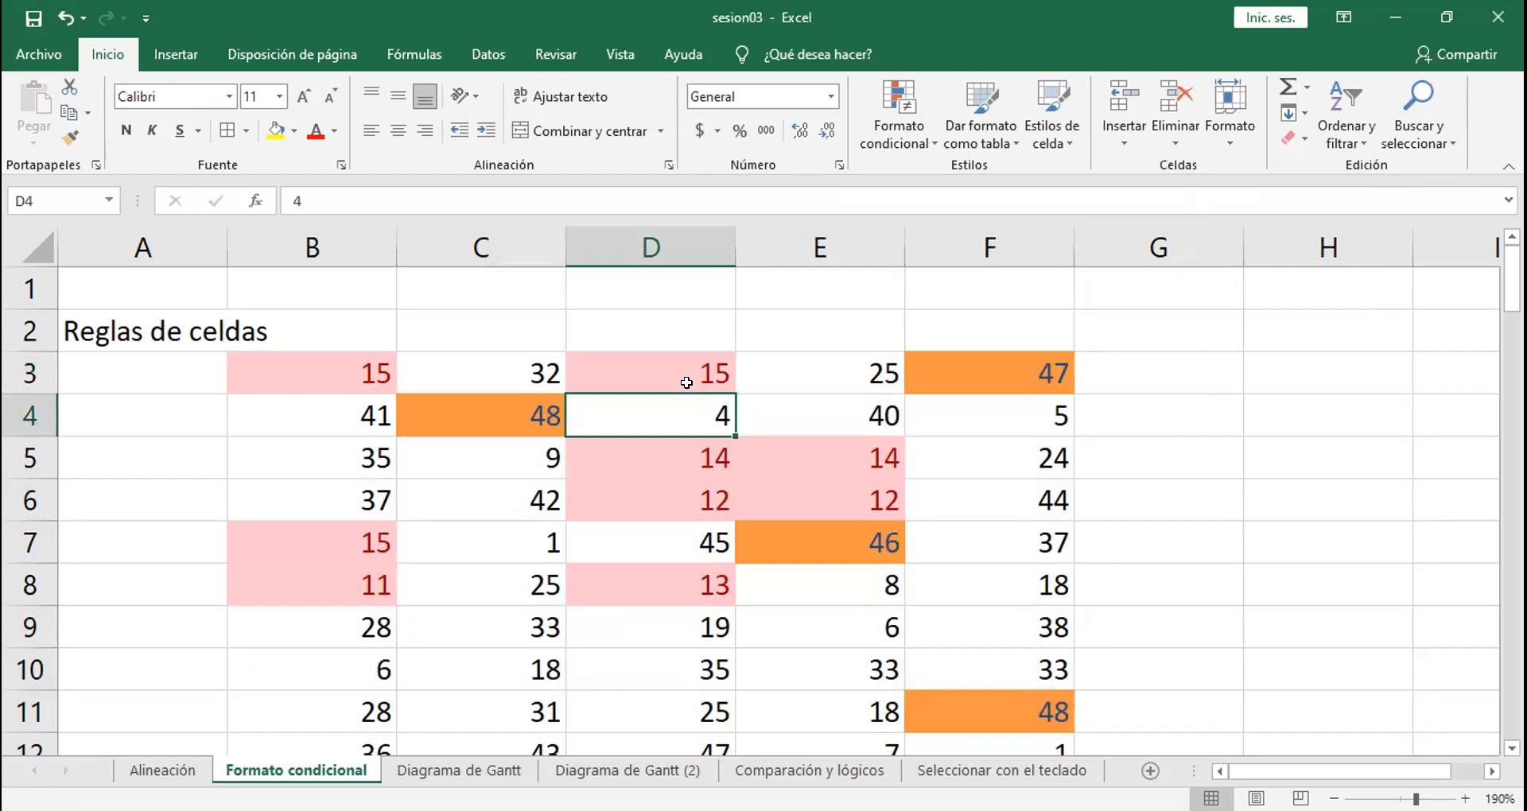
Step: Try 20 in cell C10 and replace it with 10 to test values outside and inside the between rule
{"action": "left_click", "coordinate": [525, 650]}
{"action": "type", "text": "20"}
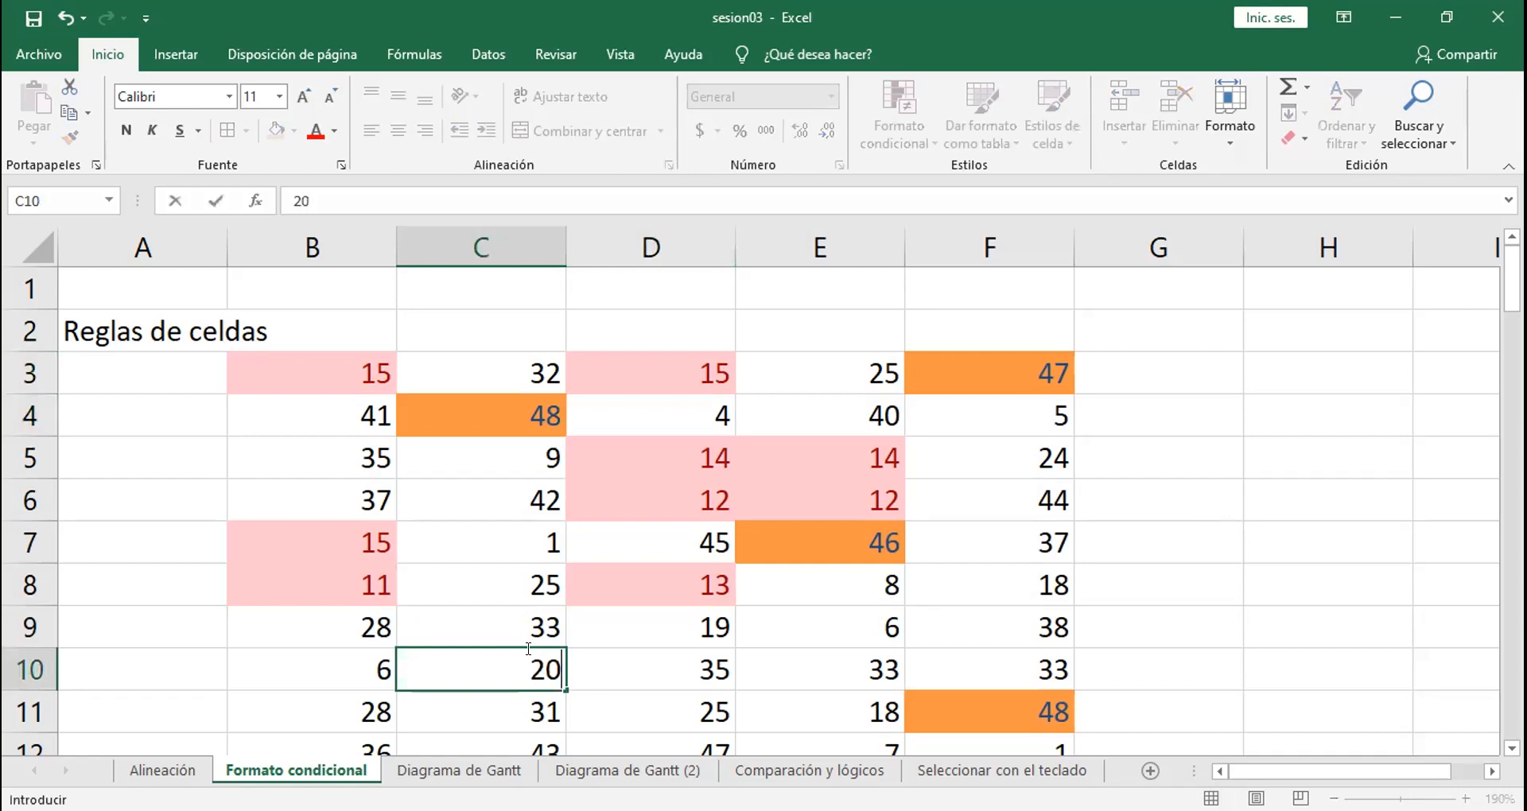
{"action": "key", "text": "Return"}
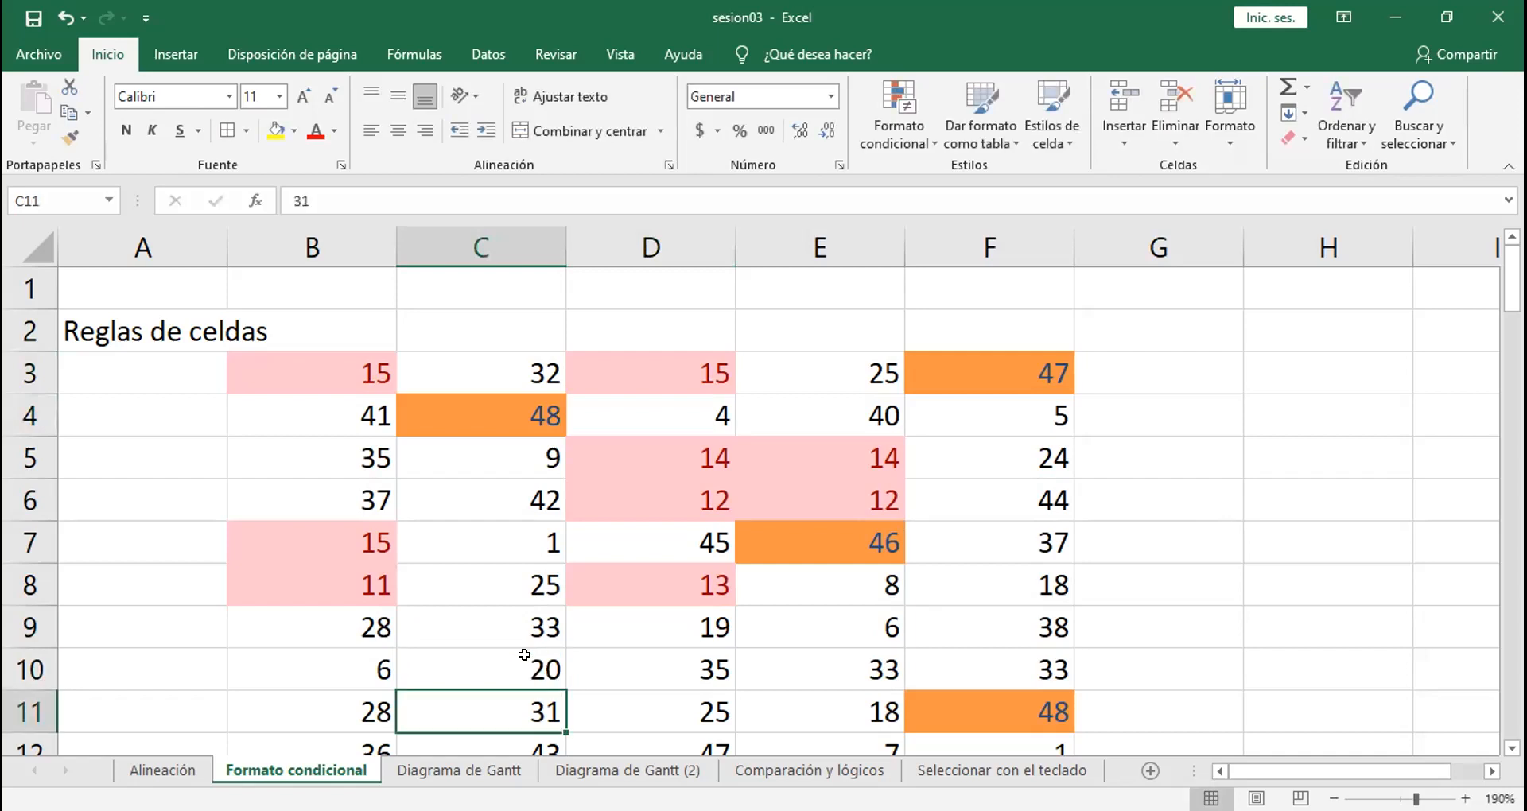
{"action": "left_click", "coordinate": [522, 656]}
{"action": "type", "text": "10"}
{"action": "key", "text": "Return"}
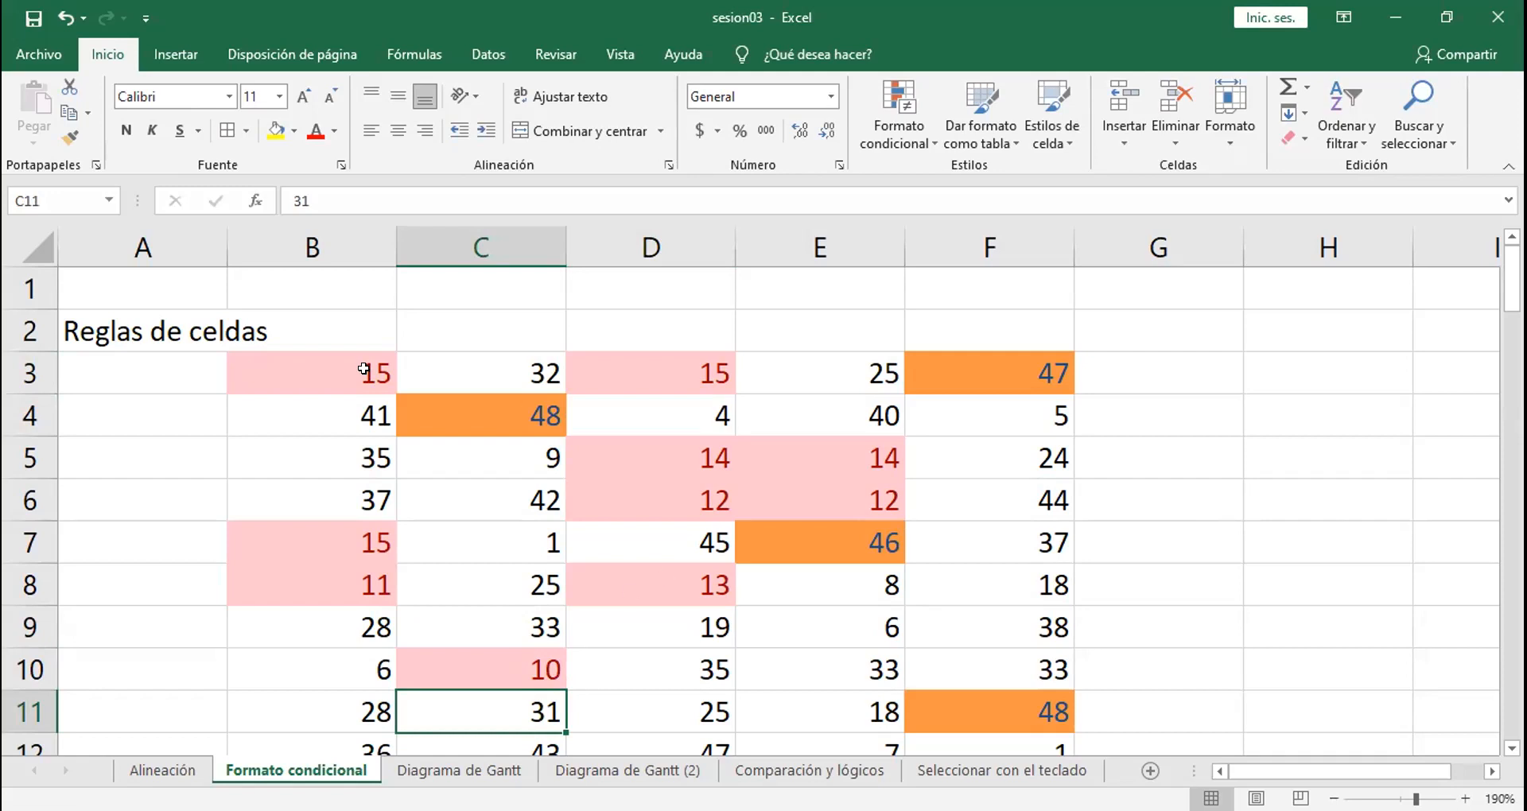
Step: Apply a less-than rule with threshold 12 to B3:F11, using green fill with dark green text
{"action": "left_click_drag", "start_coordinate": [320, 365], "coordinate": [965, 696]}
{"action": "left_click", "coordinate": [904, 111]}
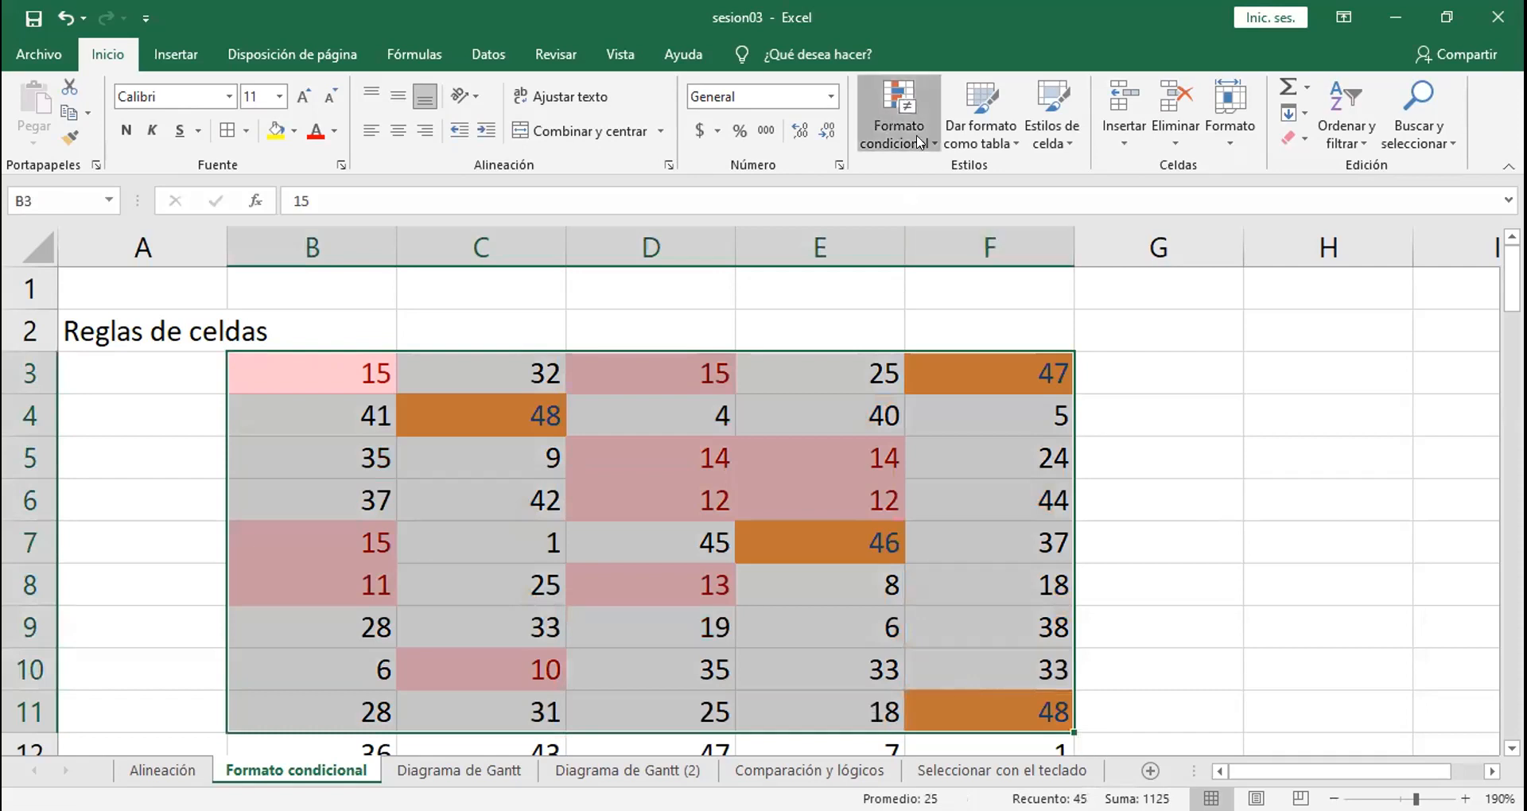
{"action": "mouse_move", "coordinate": [1173, 177]}
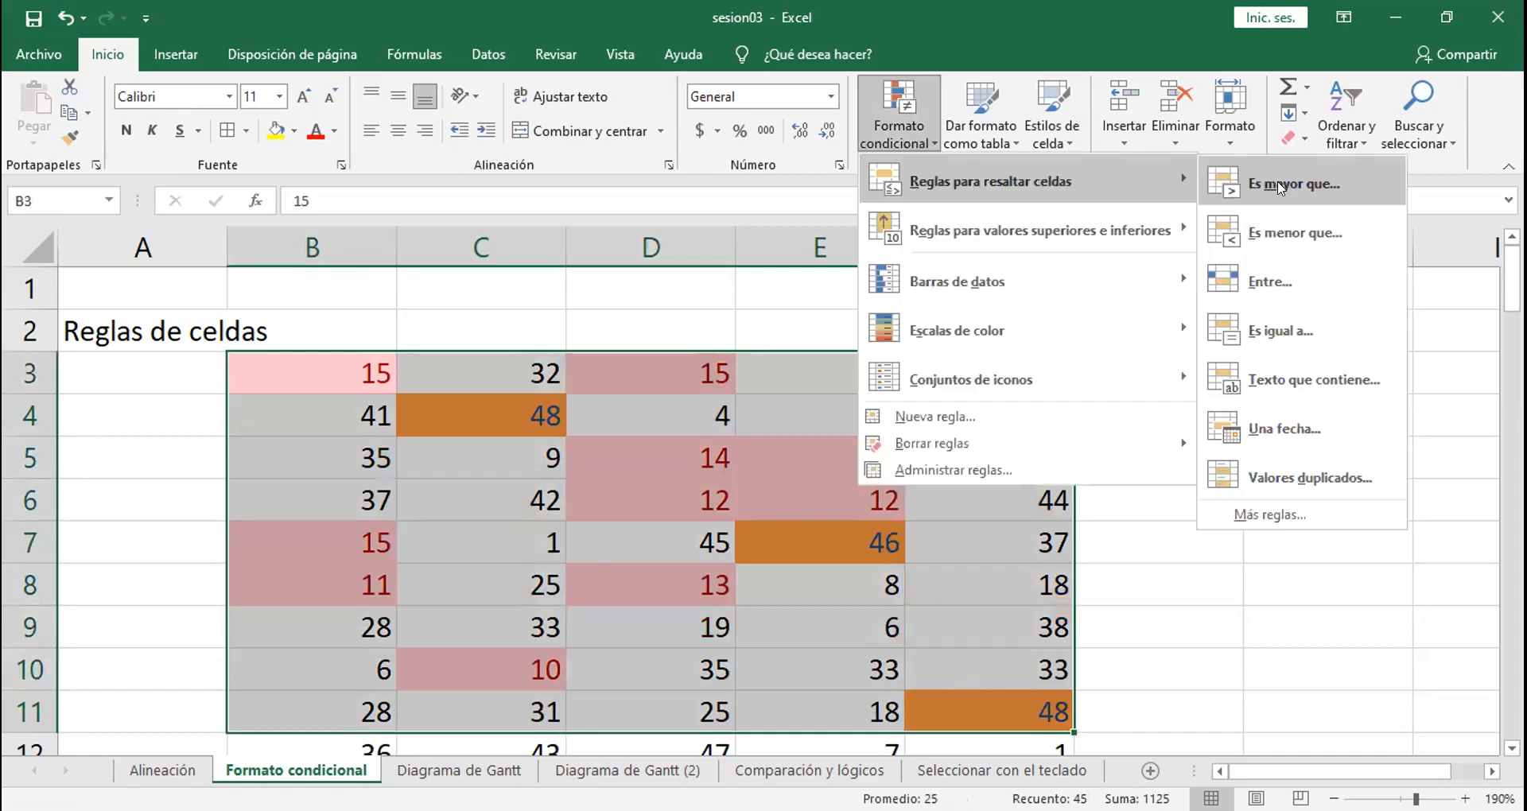
{"action": "left_click", "coordinate": [1276, 236]}
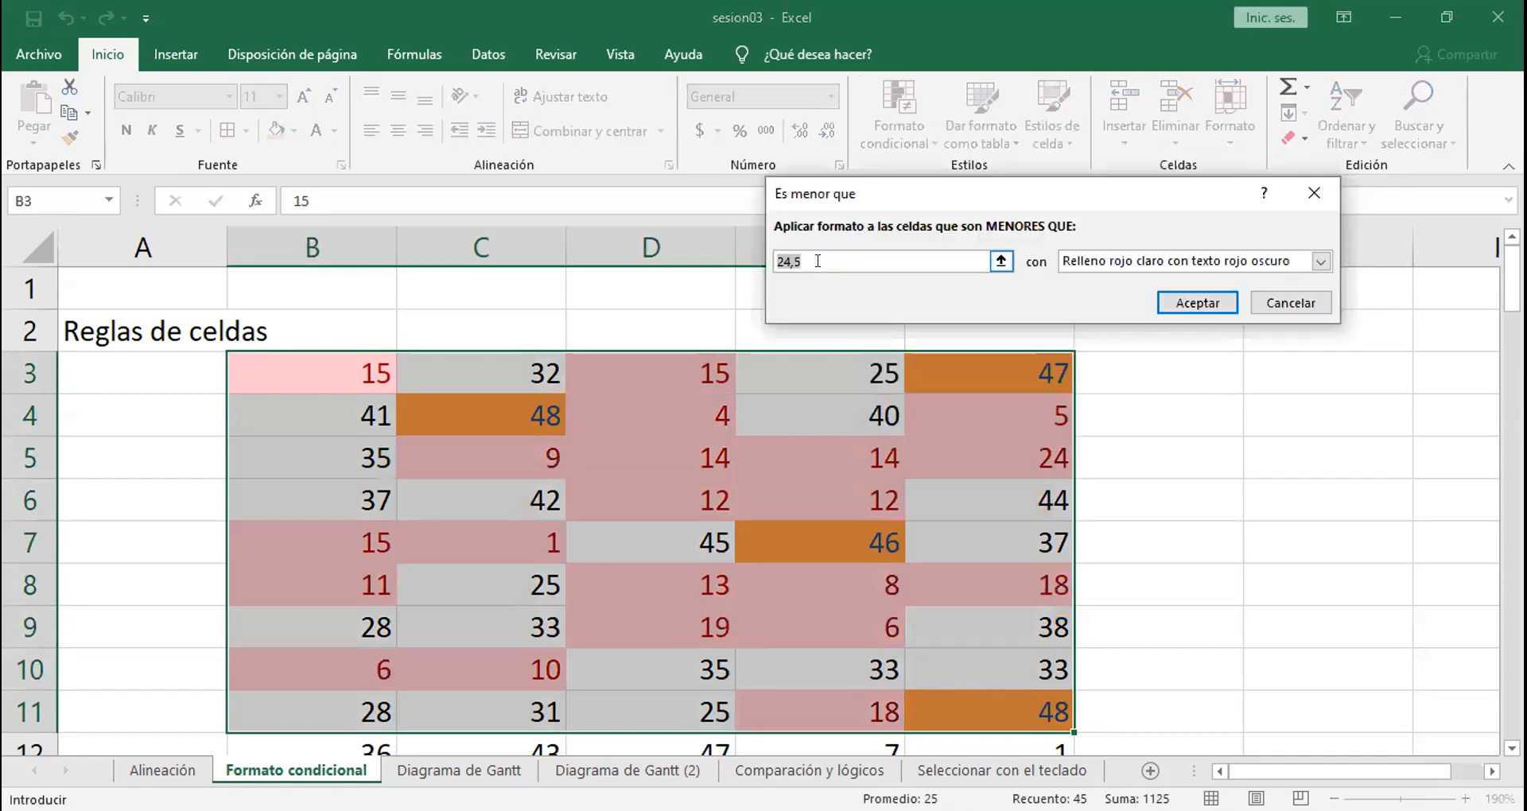
{"action": "key", "text": "BackSpace"}
{"action": "type", "text": "12"}
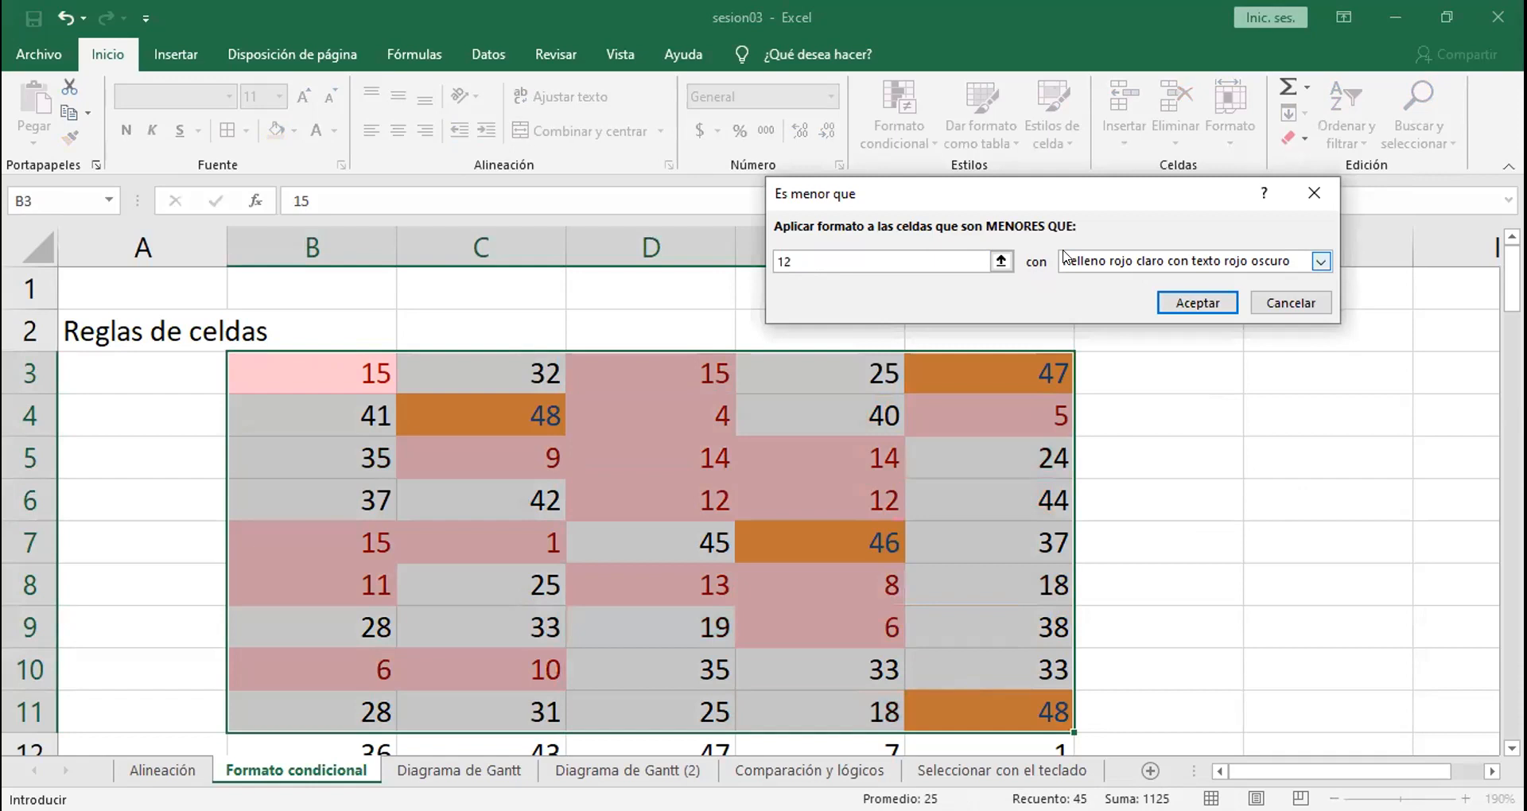
{"action": "left_click", "coordinate": [1092, 261]}
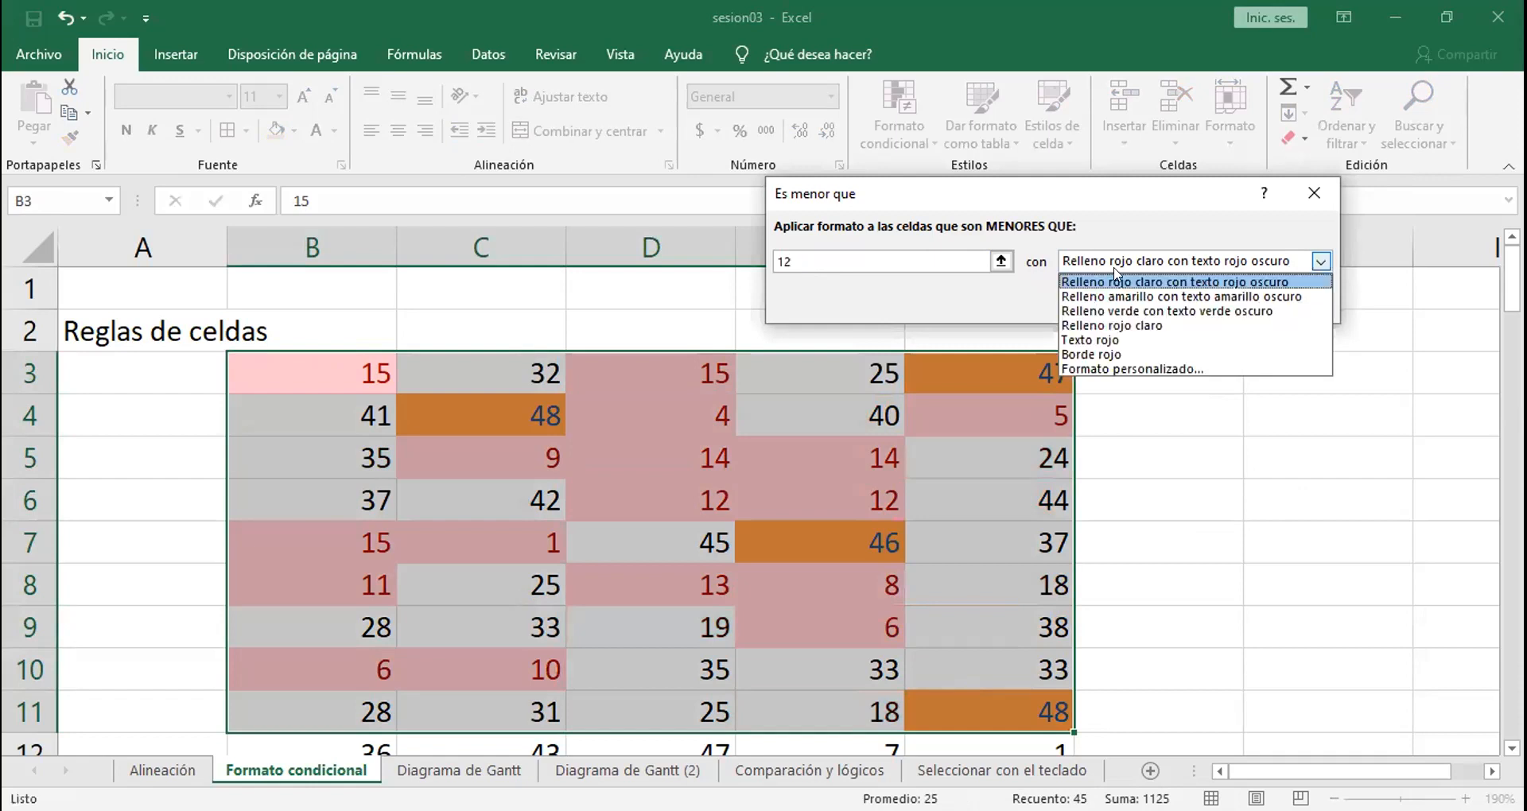
{"action": "left_click", "coordinate": [1150, 313]}
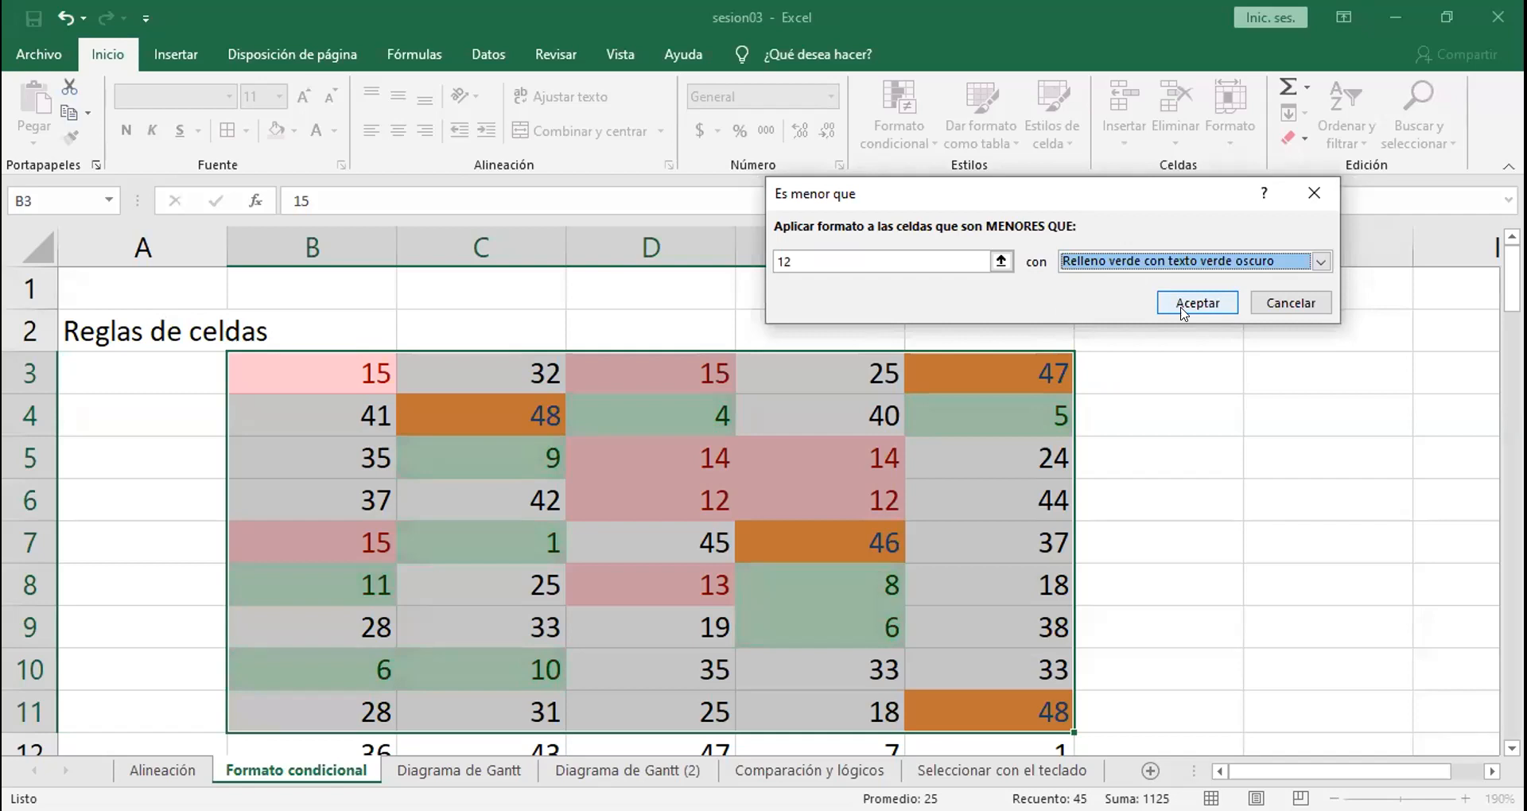
{"action": "left_click", "coordinate": [1183, 311]}
{"action": "left_click", "coordinate": [1175, 312]}
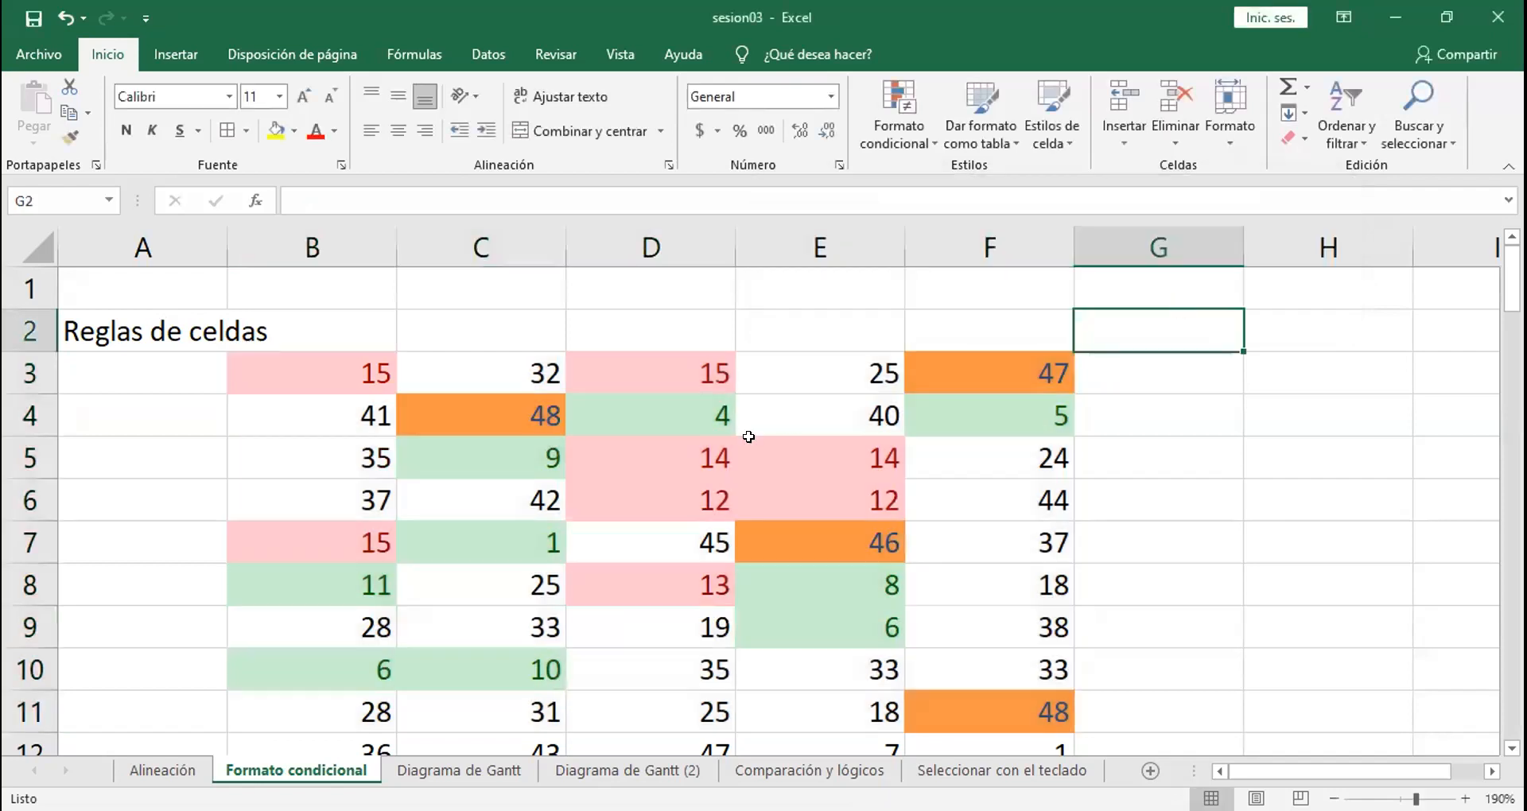
Step: Examine the formatting of cells C10, B8 and B3 to see which rule takes effect in each
{"action": "left_click", "coordinate": [489, 651]}
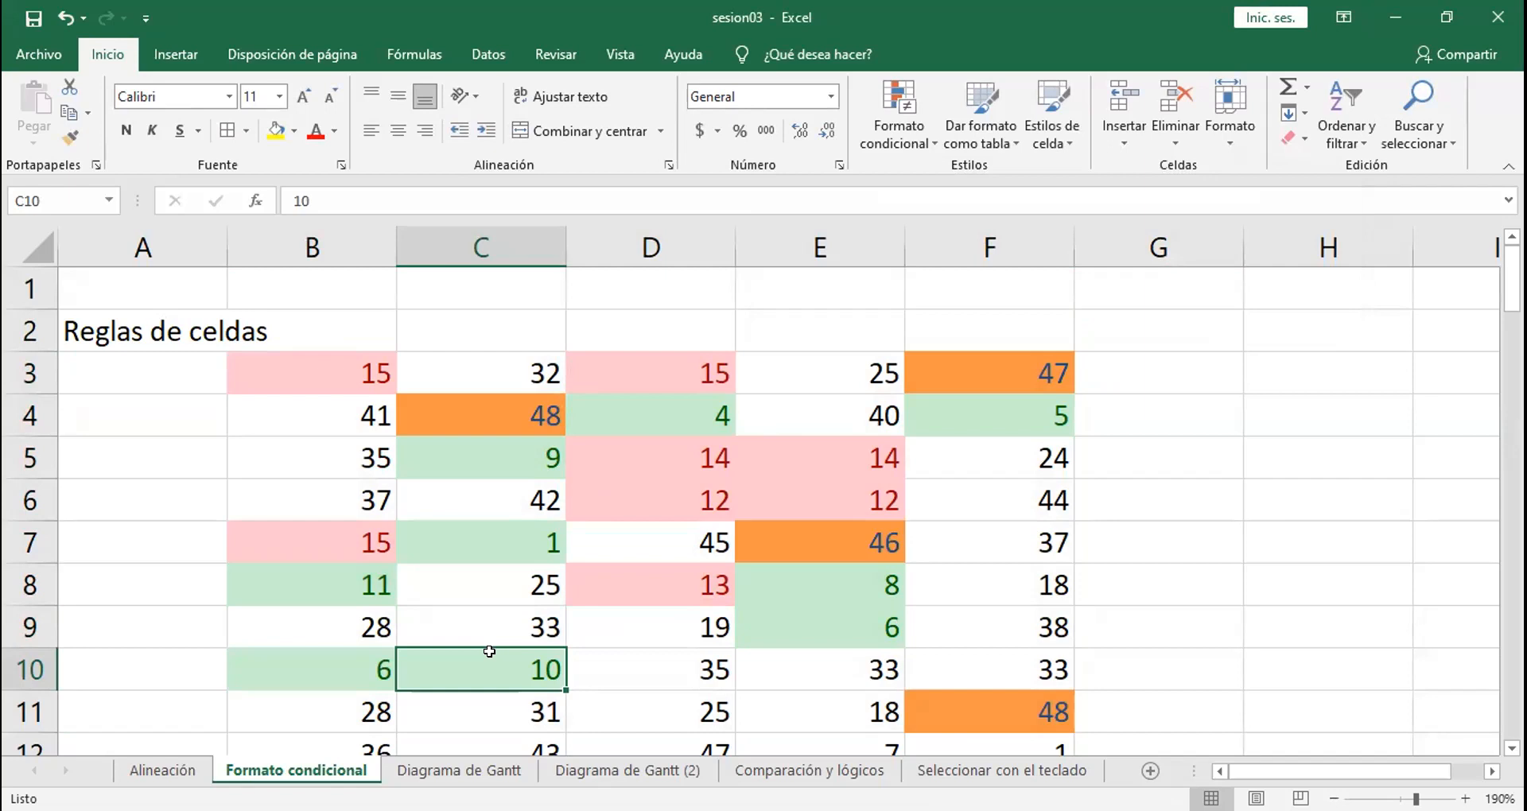
{"action": "left_click", "coordinate": [350, 582]}
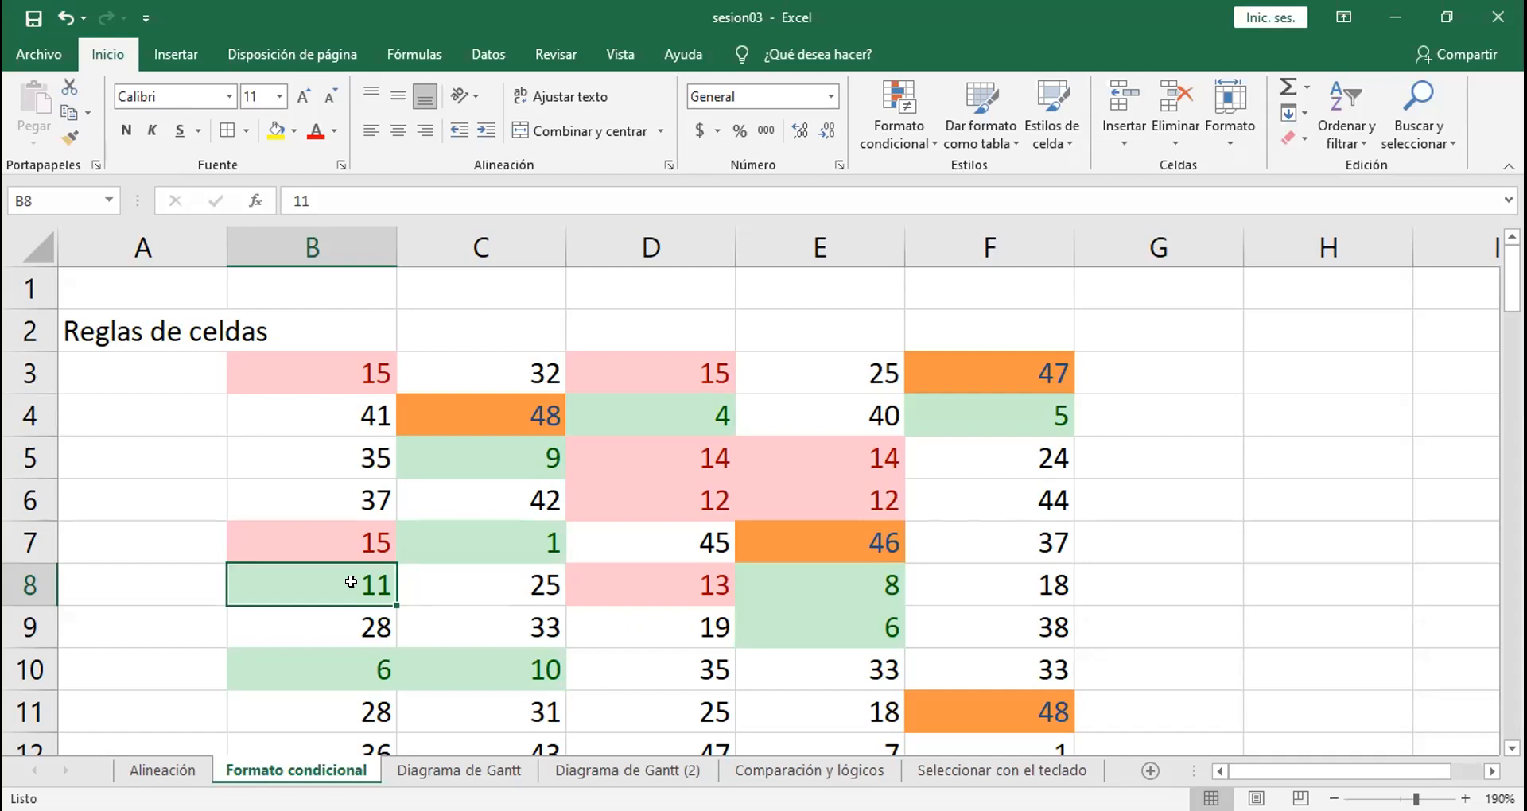
{"action": "left_click", "coordinate": [274, 373]}
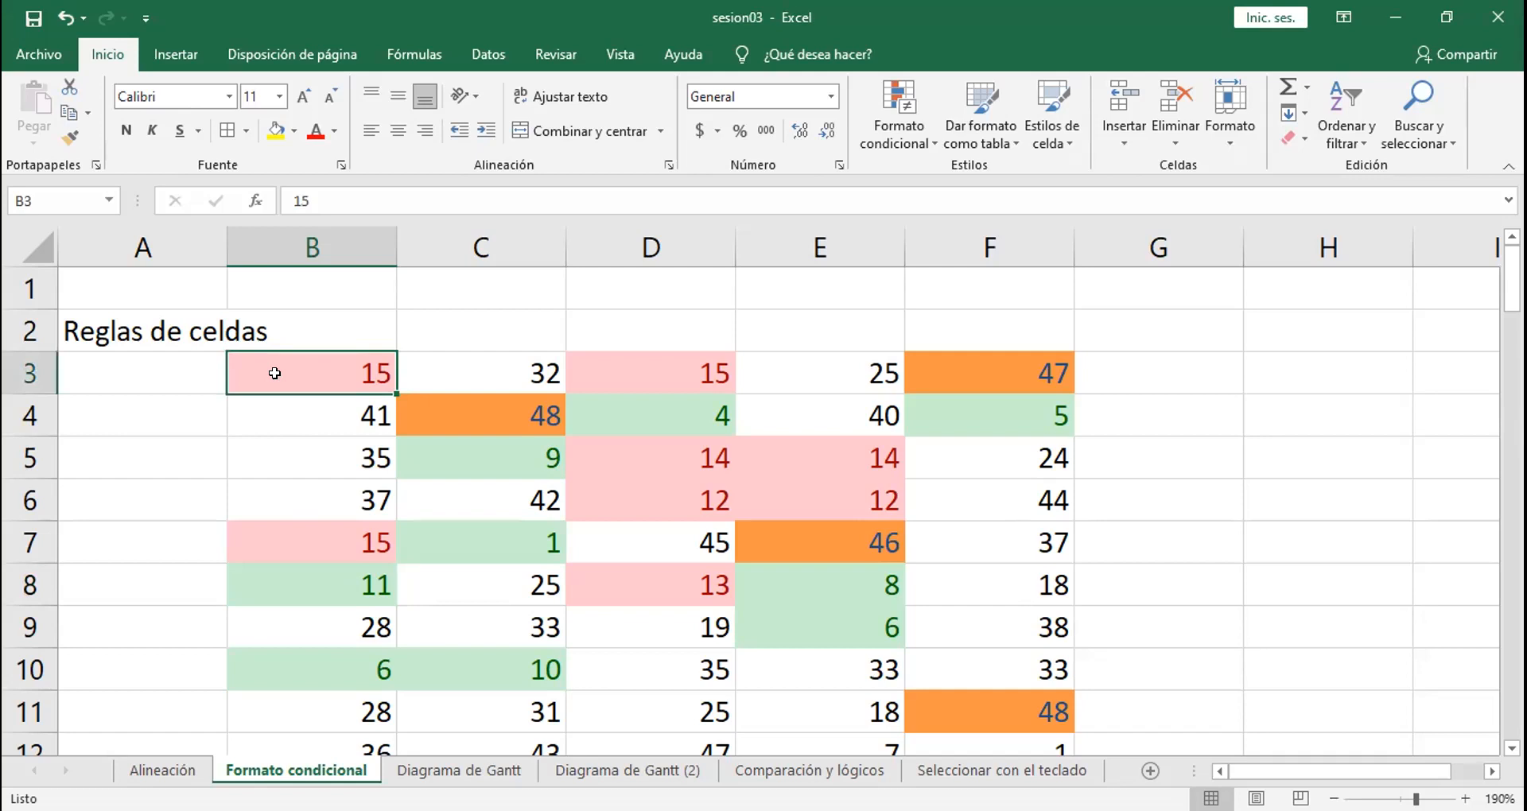
Step: Open the conditional formatting rules manager for B3:F11 and review the between, greater-than-45 and less-than-12 rules
{"action": "left_click_drag", "start_coordinate": [284, 368], "coordinate": [955, 699]}
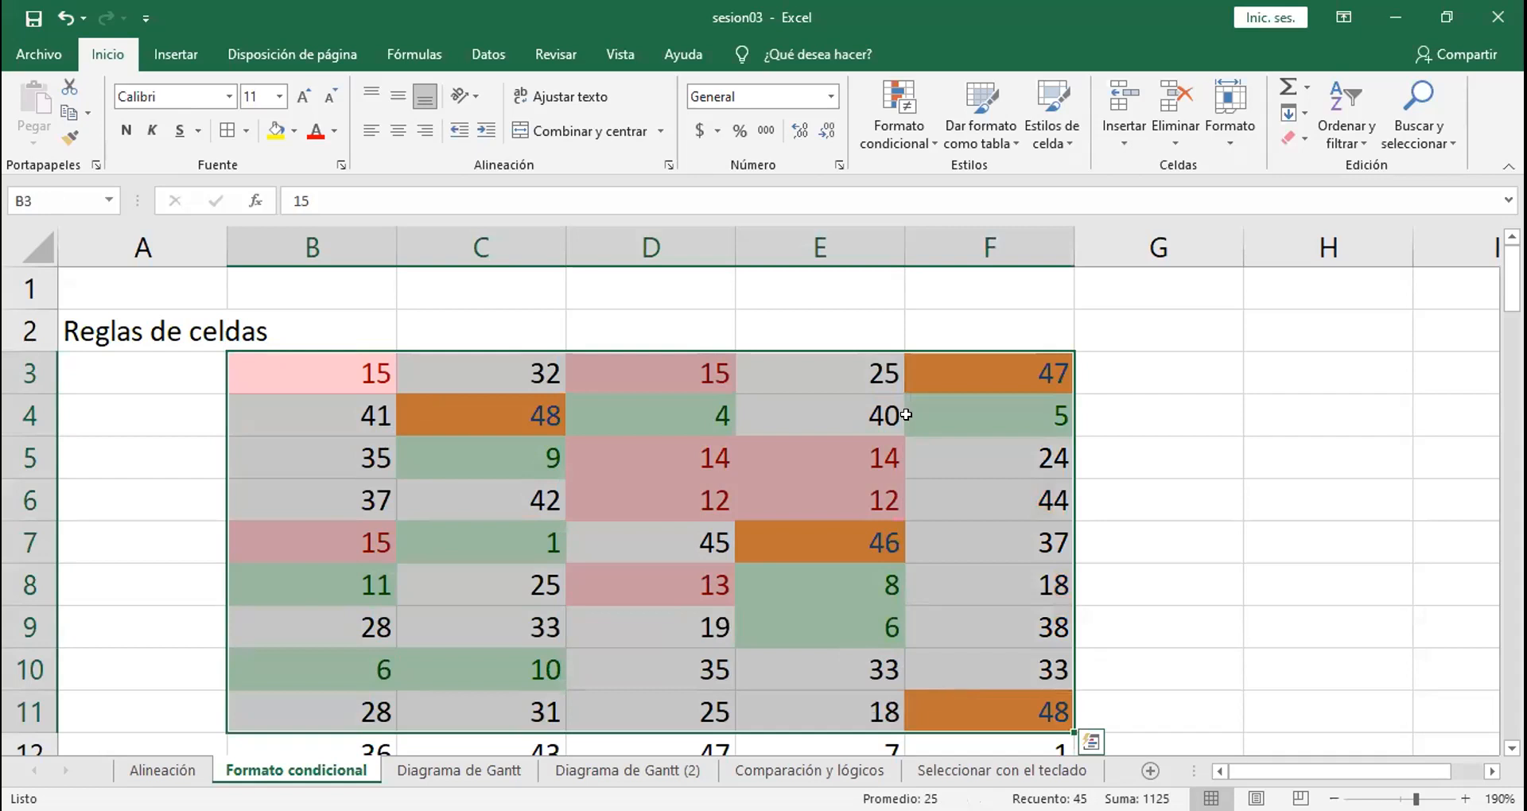
{"action": "left_click", "coordinate": [916, 134]}
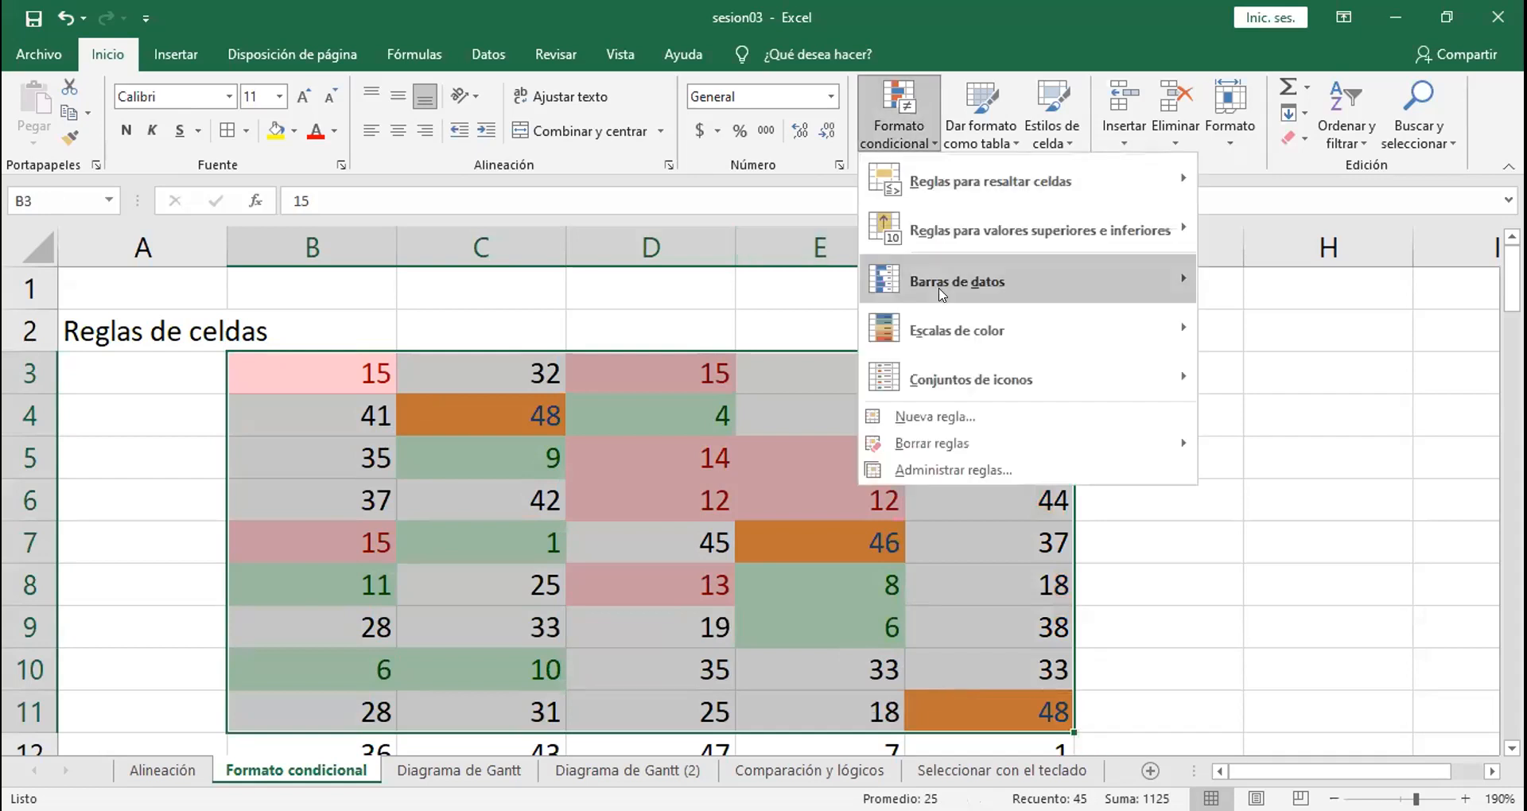
{"action": "left_click", "coordinate": [953, 471]}
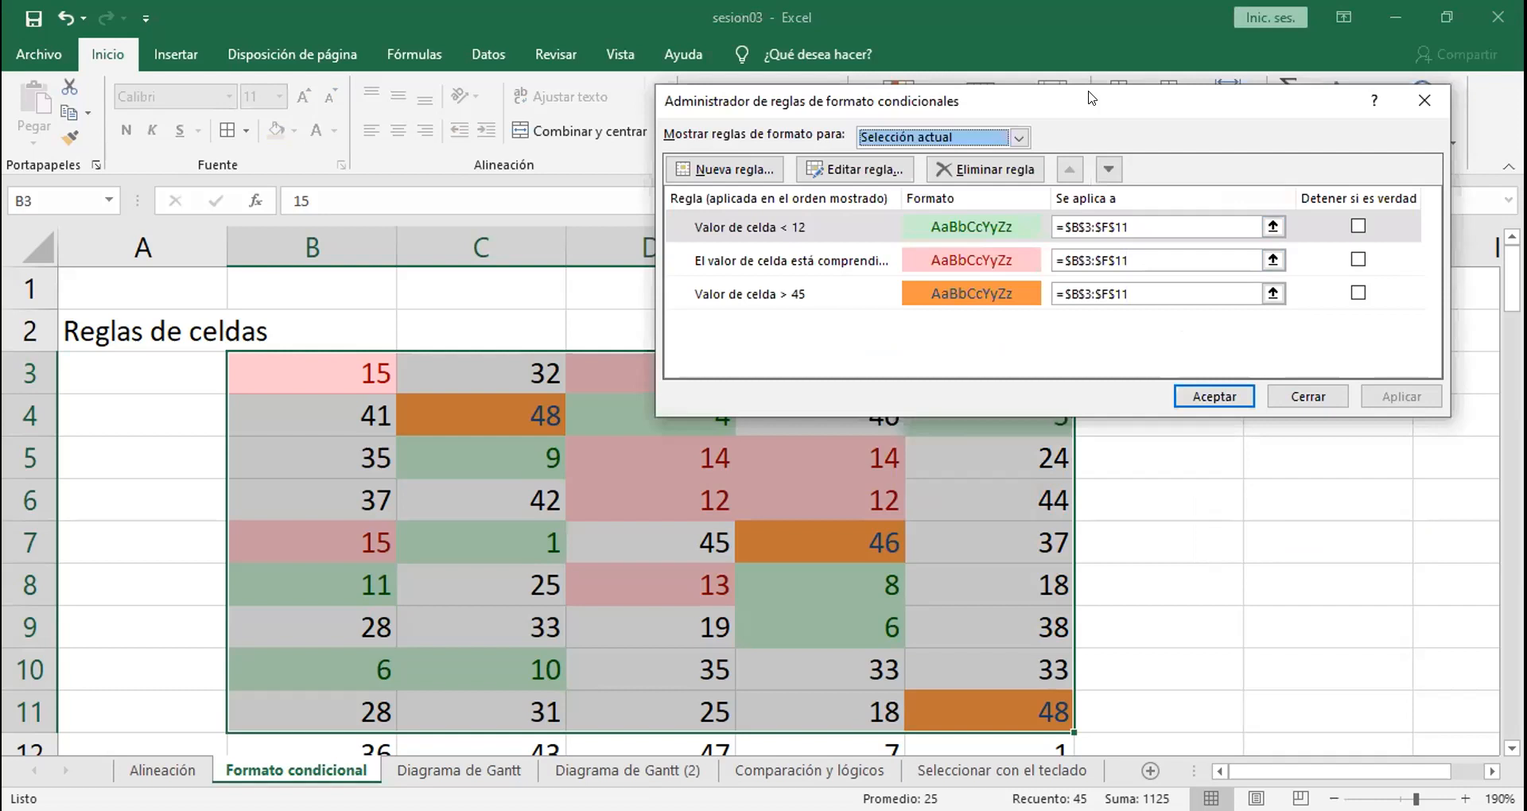
{"action": "left_click_drag", "start_coordinate": [1091, 97], "coordinate": [705, 91]}
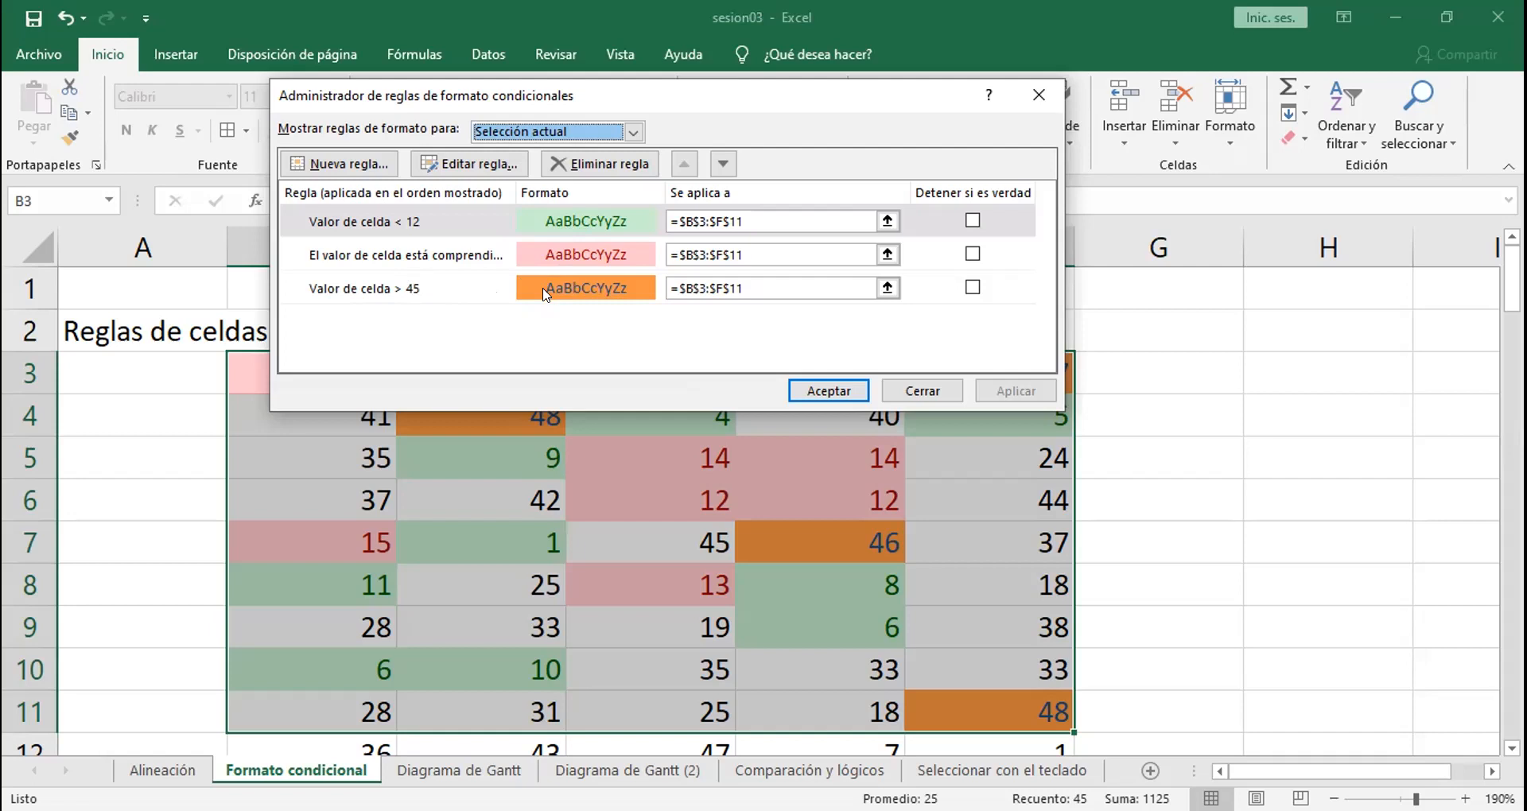
{"action": "left_click", "coordinate": [430, 244]}
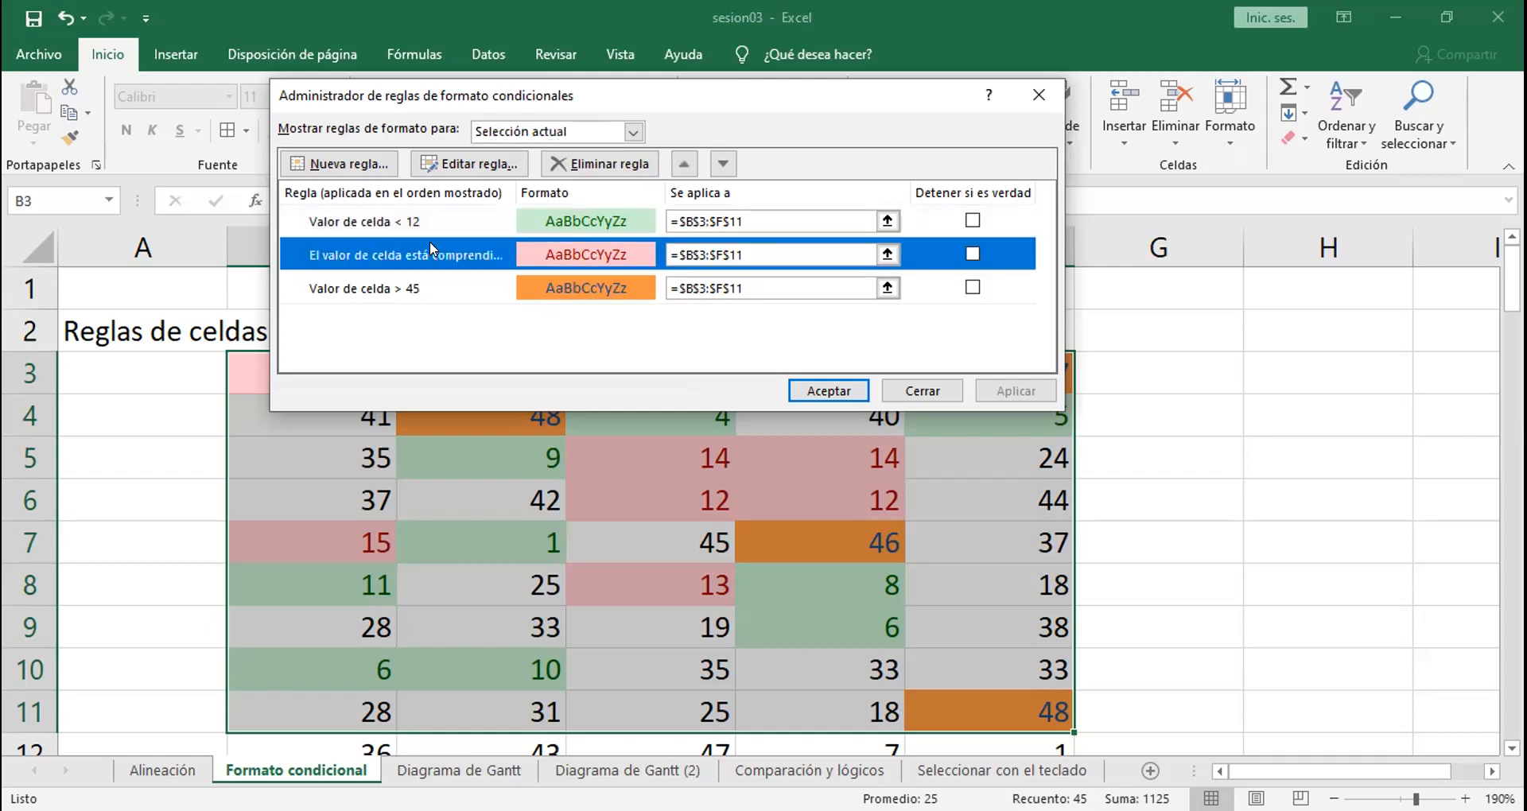
{"action": "left_click", "coordinate": [404, 286]}
{"action": "left_click", "coordinate": [385, 222]}
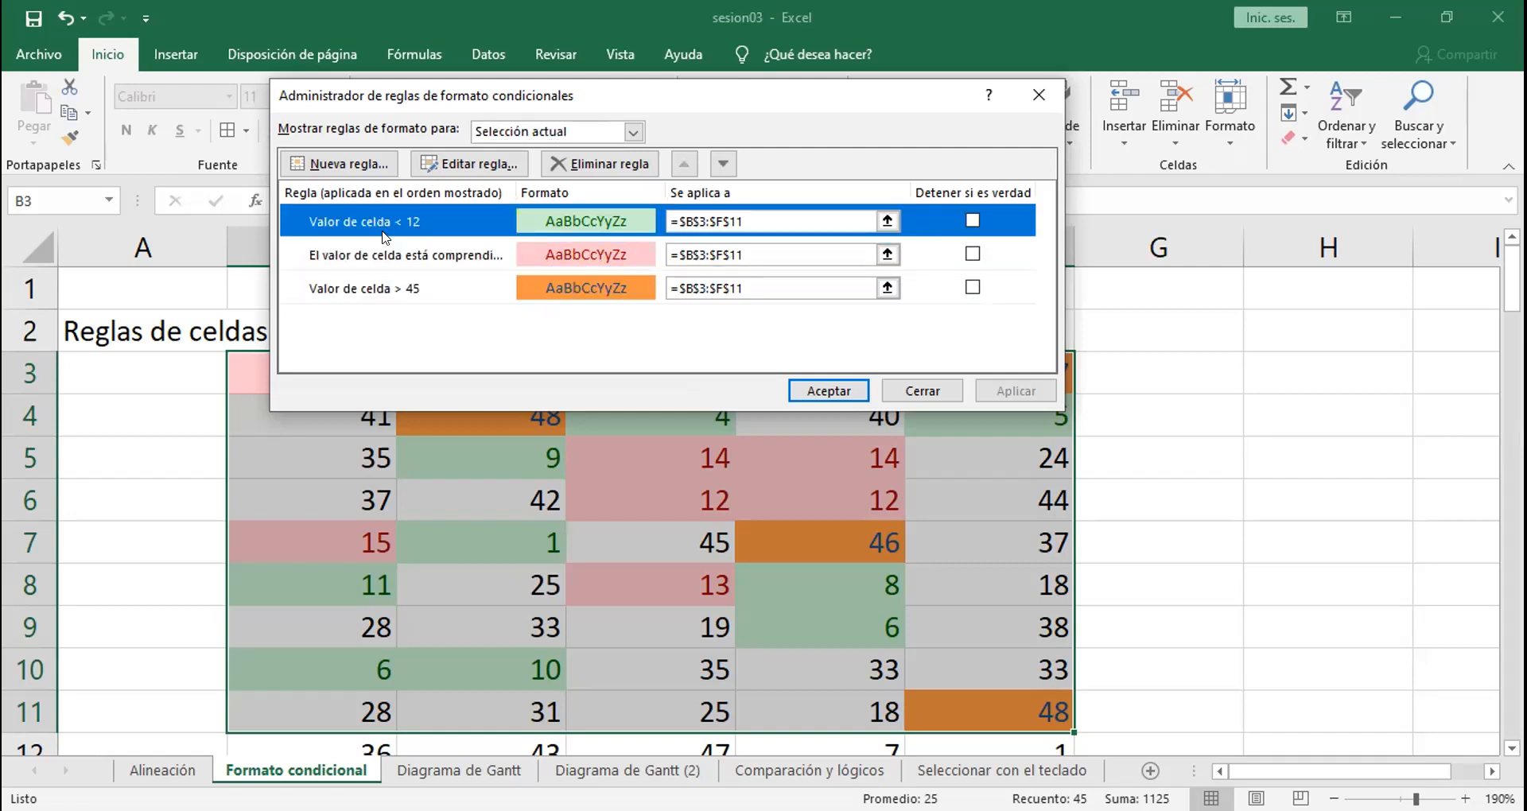
Step: Move the between rule above the less-than-12 rule in the rule order and apply the new priority
{"action": "left_click", "coordinate": [384, 243]}
{"action": "left_click", "coordinate": [385, 289]}
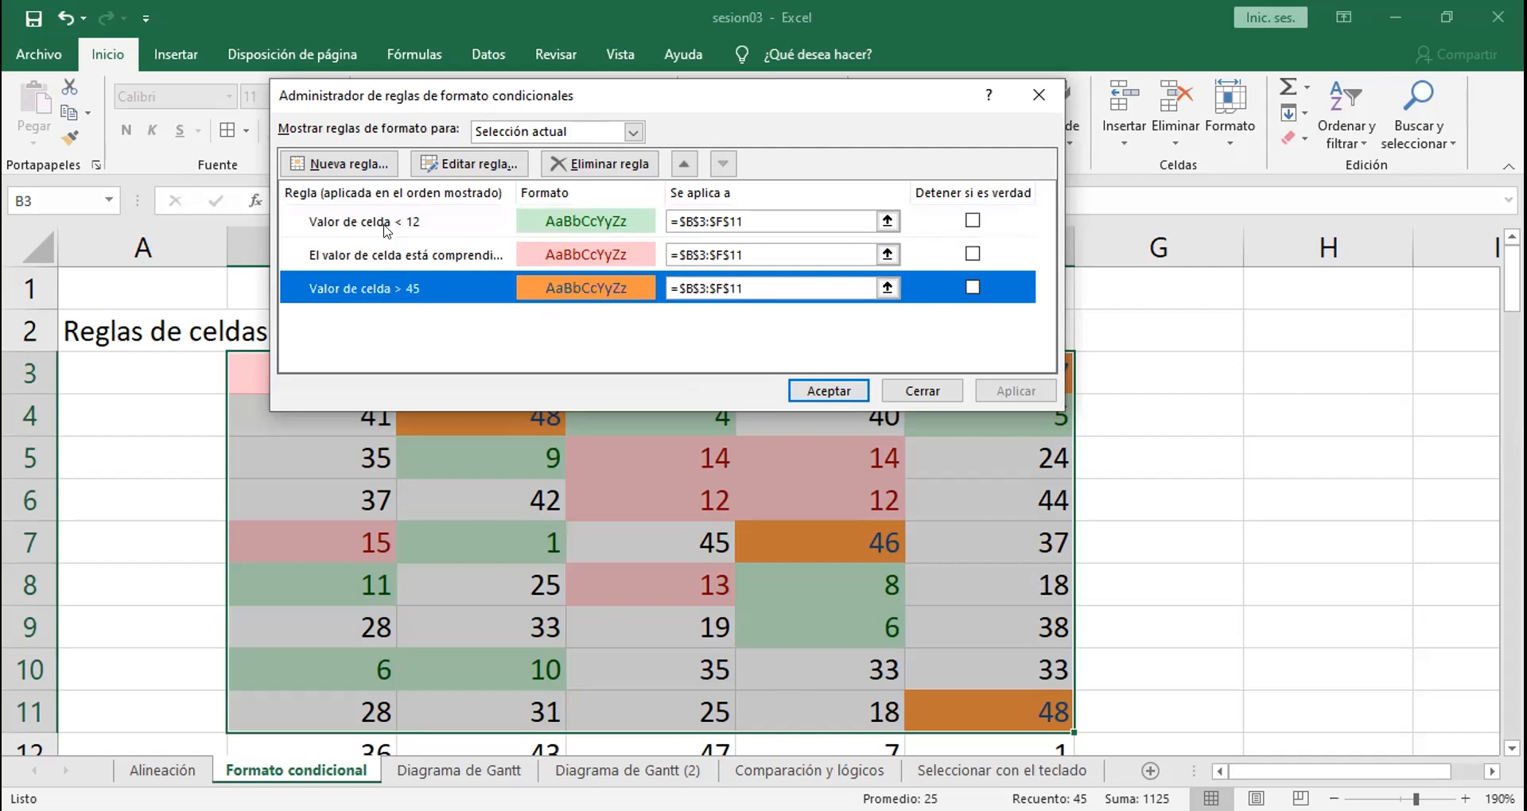
{"action": "left_click", "coordinate": [384, 222]}
{"action": "left_click", "coordinate": [394, 254]}
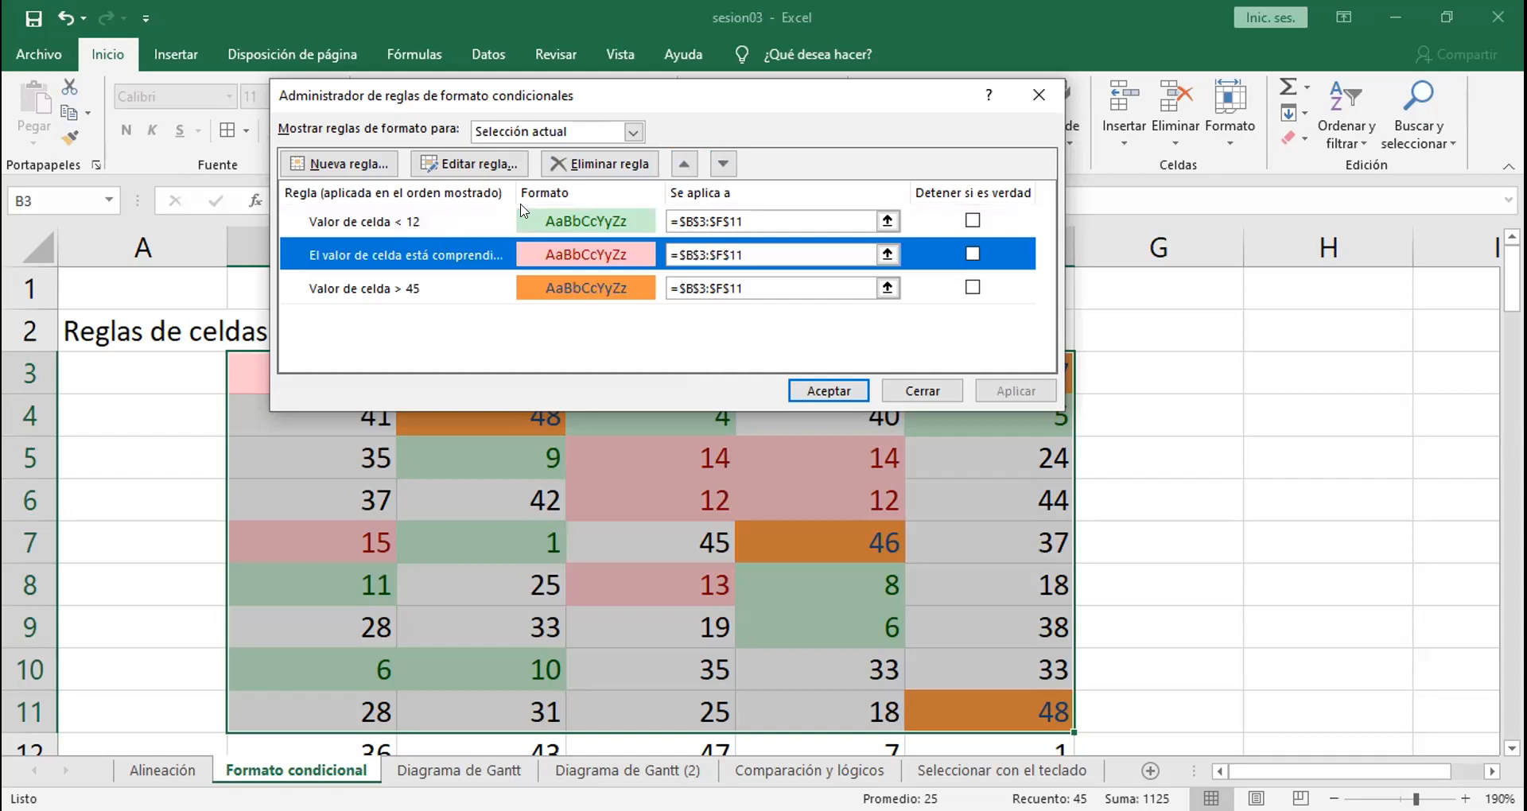
{"action": "left_click", "coordinate": [684, 164]}
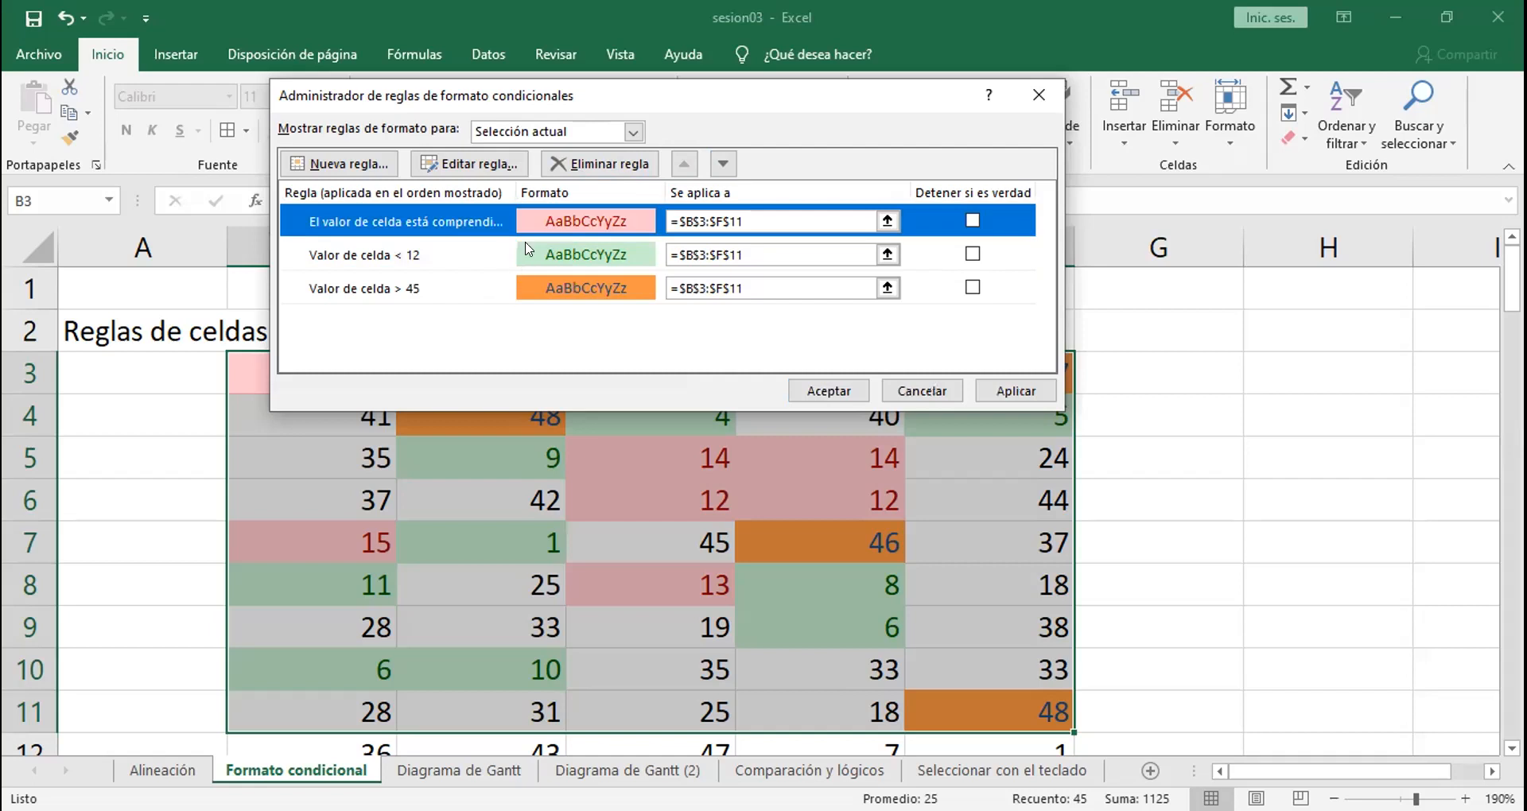
{"action": "left_click", "coordinate": [723, 165]}
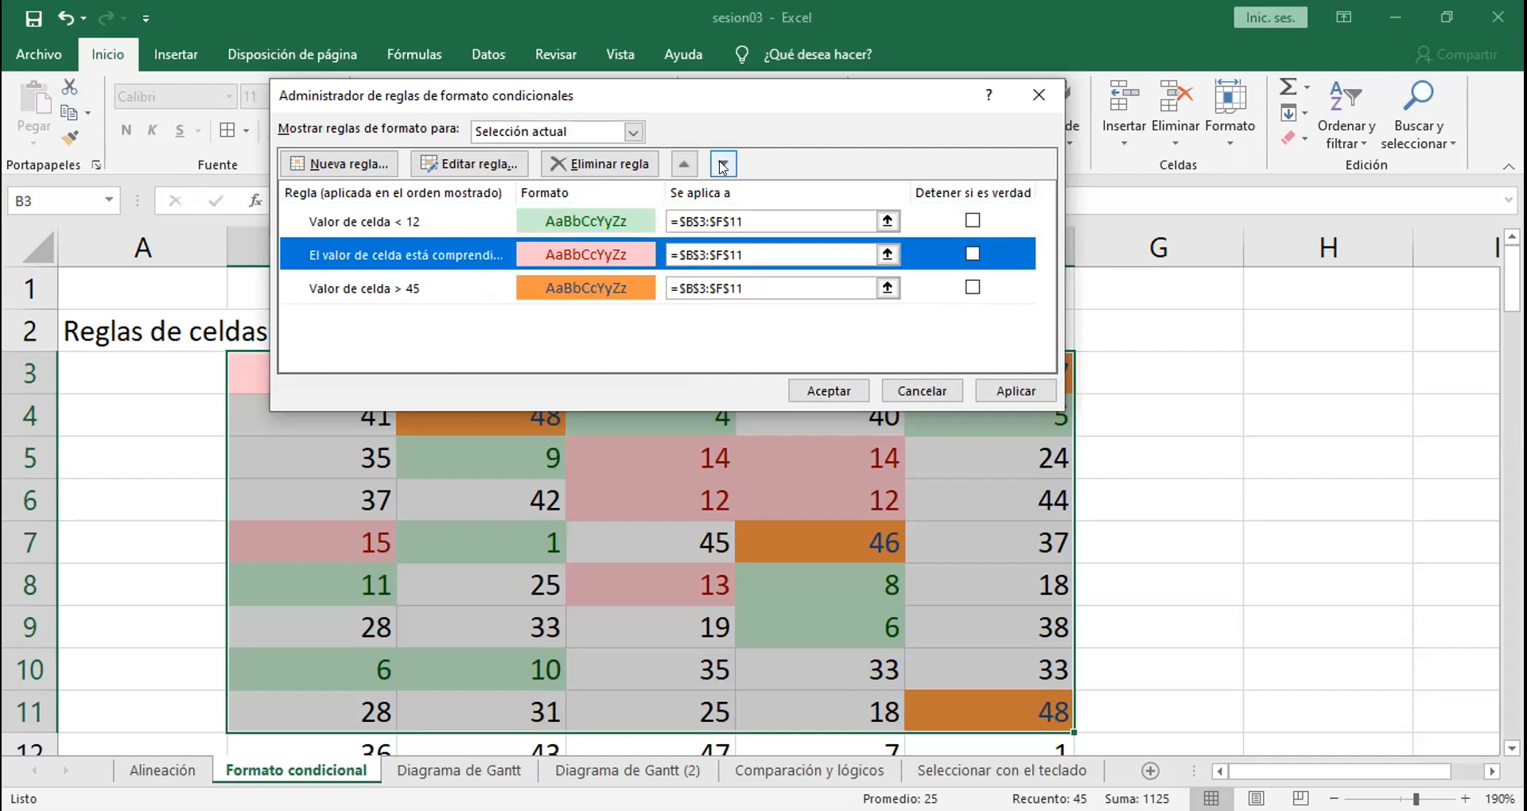
{"action": "left_click", "coordinate": [723, 164]}
{"action": "left_click", "coordinate": [684, 164]}
{"action": "left_click", "coordinate": [684, 165]}
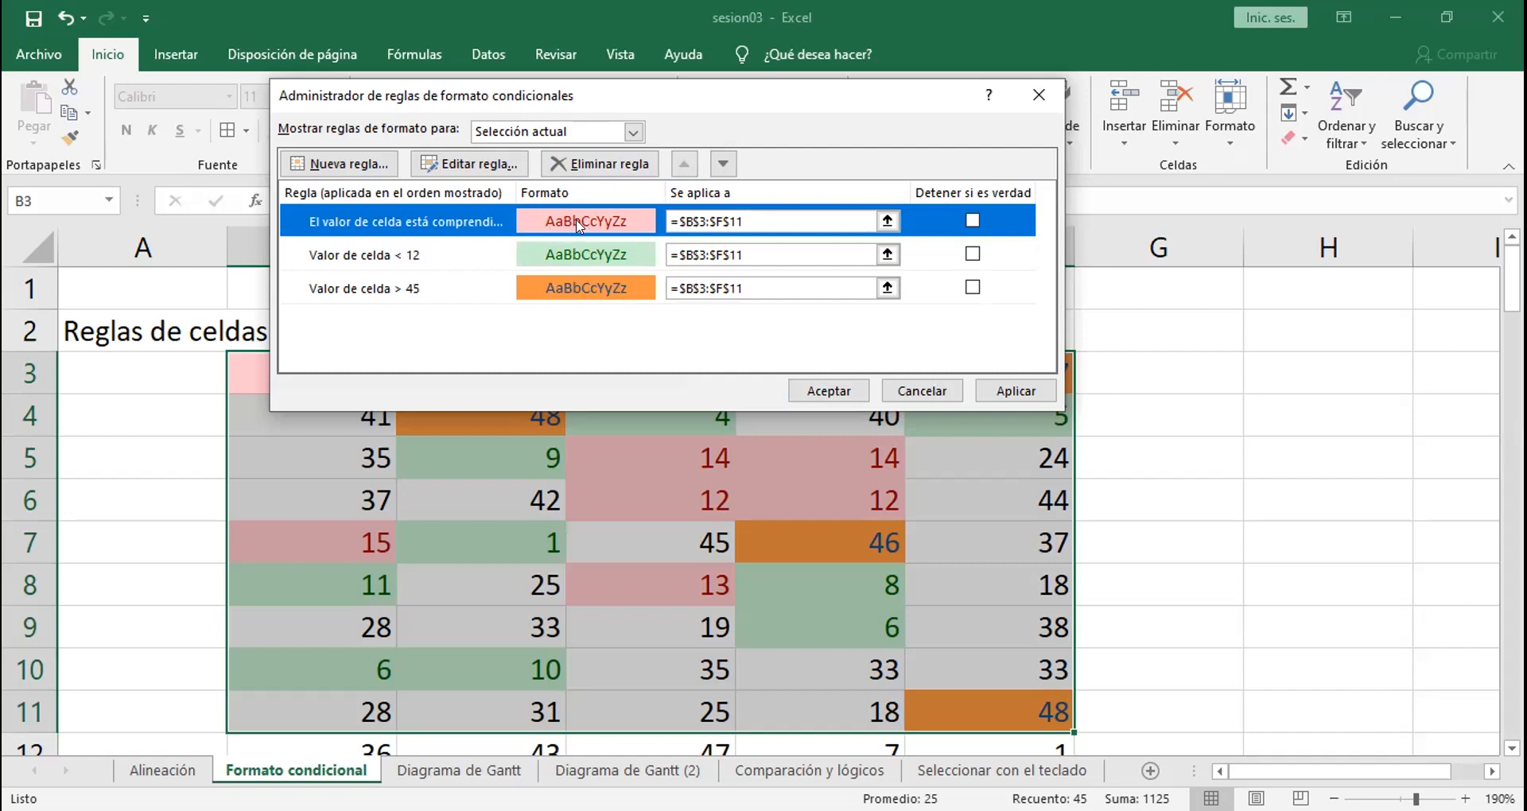
{"action": "left_click", "coordinate": [1018, 389]}
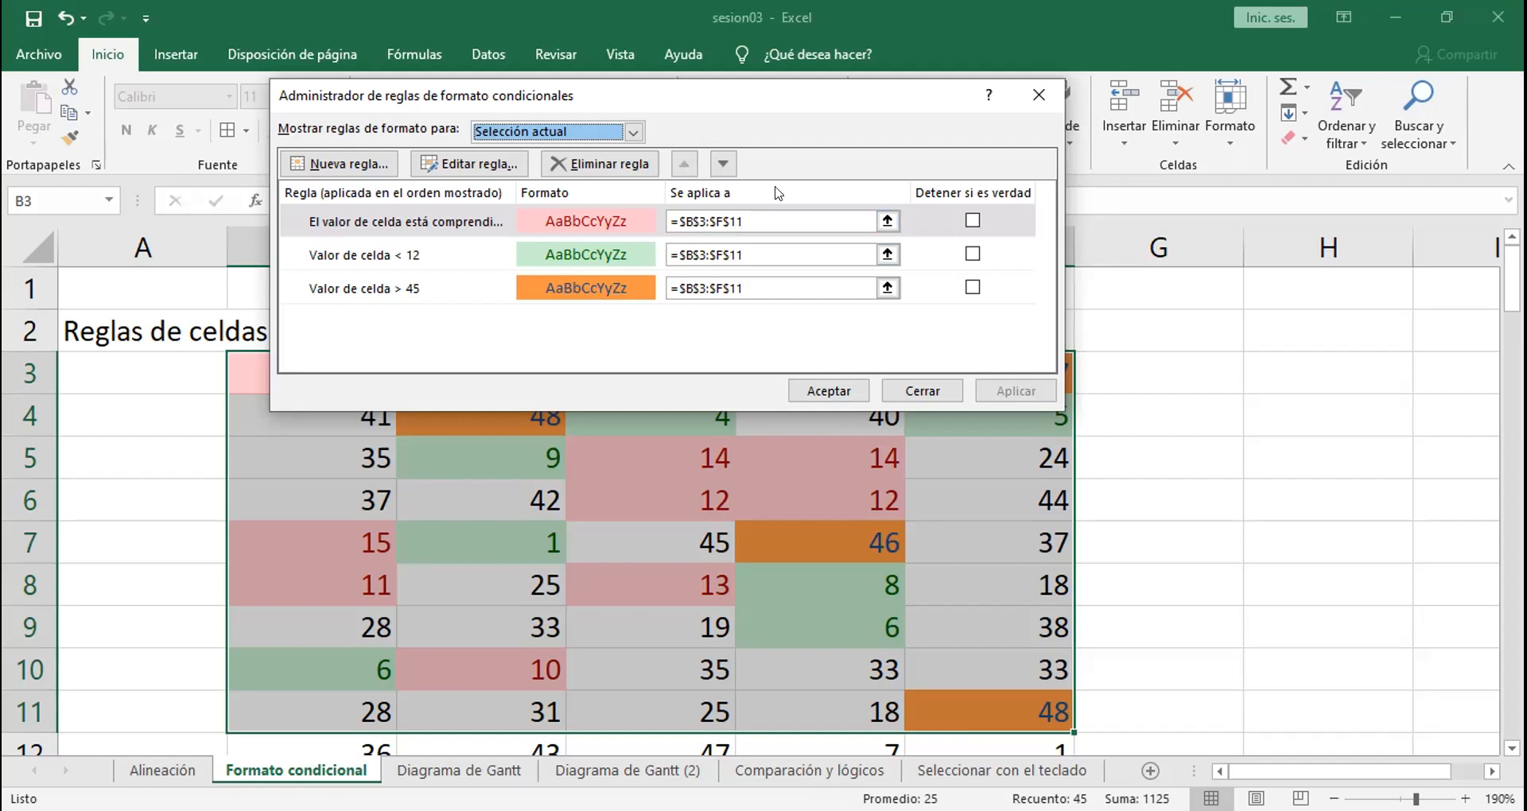
Step: Restrict the between rule's applied range to B3:D11 and apply the change
{"action": "left_click", "coordinate": [886, 222]}
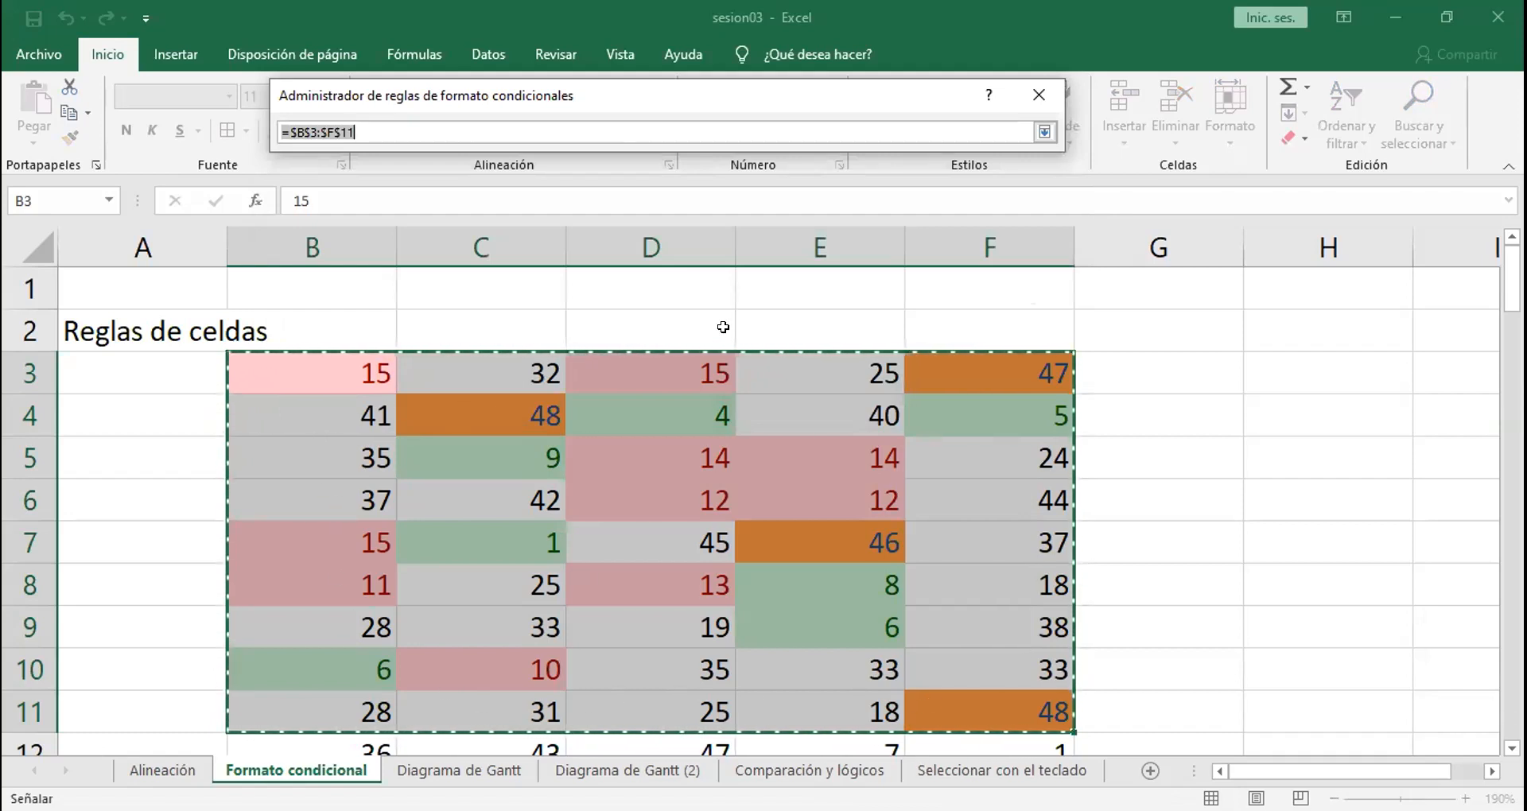
{"action": "left_click", "coordinate": [295, 380]}
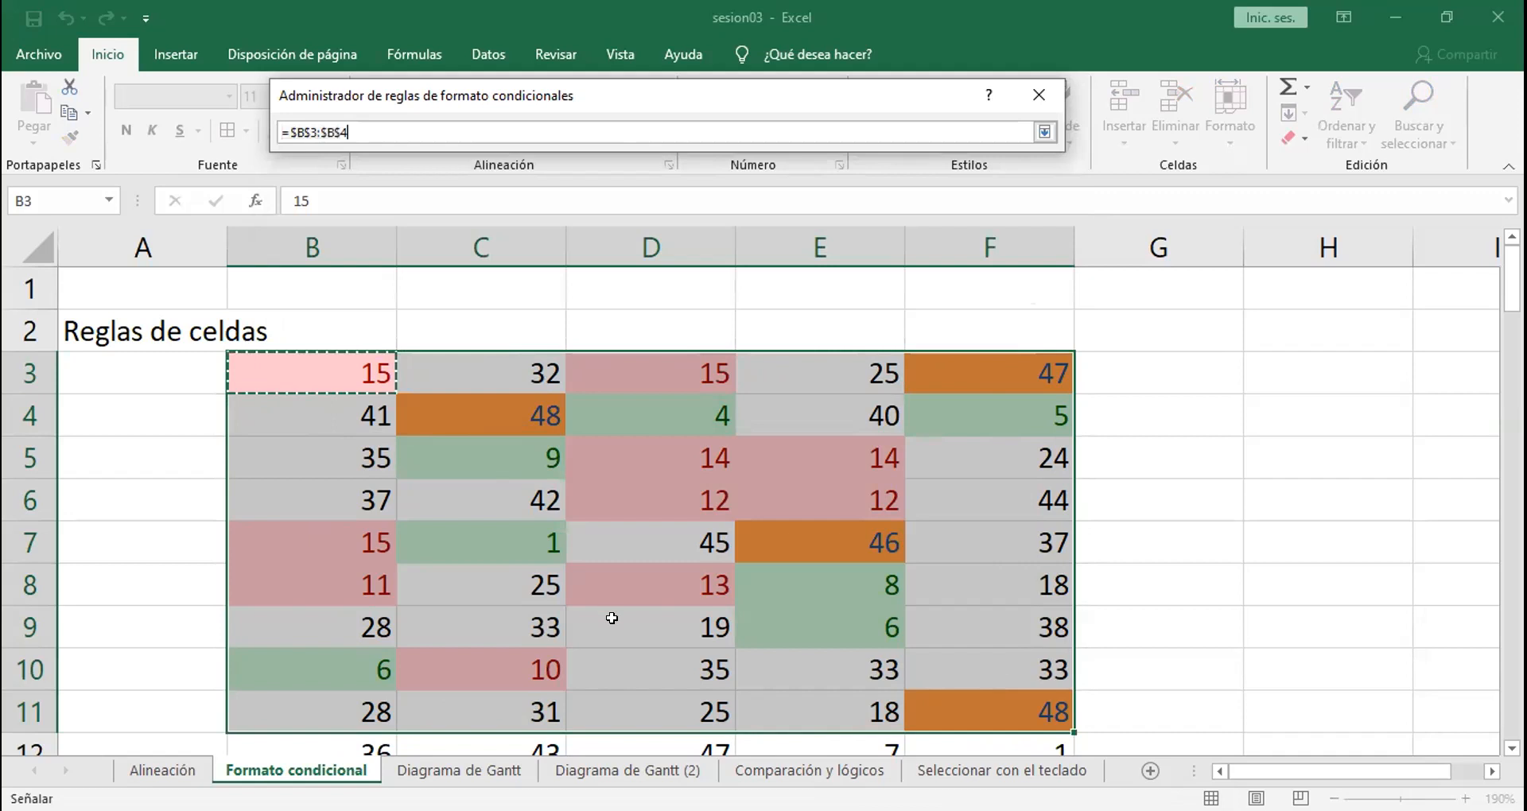
{"action": "left_click_drag", "start_coordinate": [621, 708], "coordinate": [621, 708]}
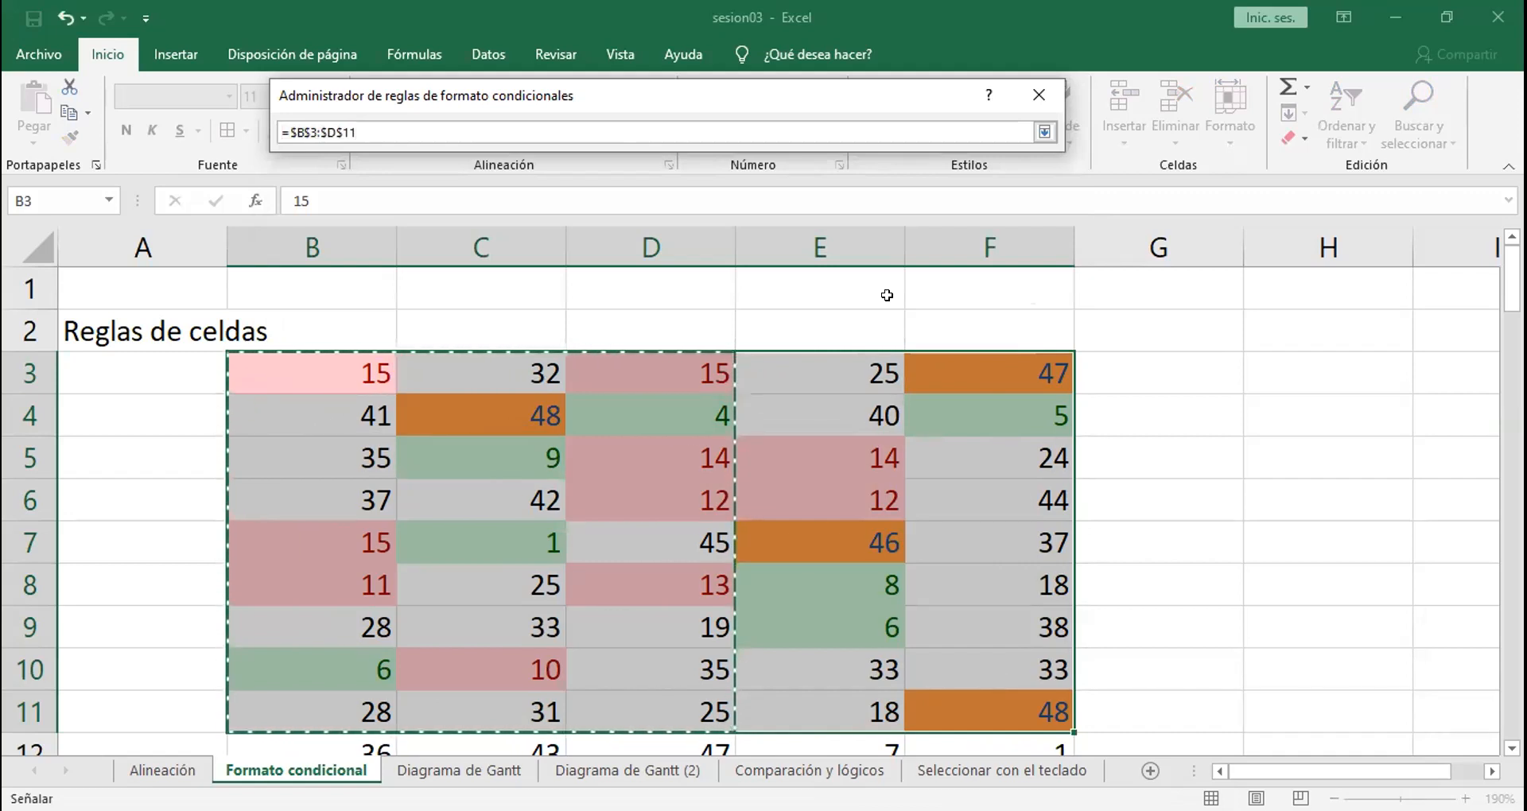
{"action": "left_click", "coordinate": [1044, 132]}
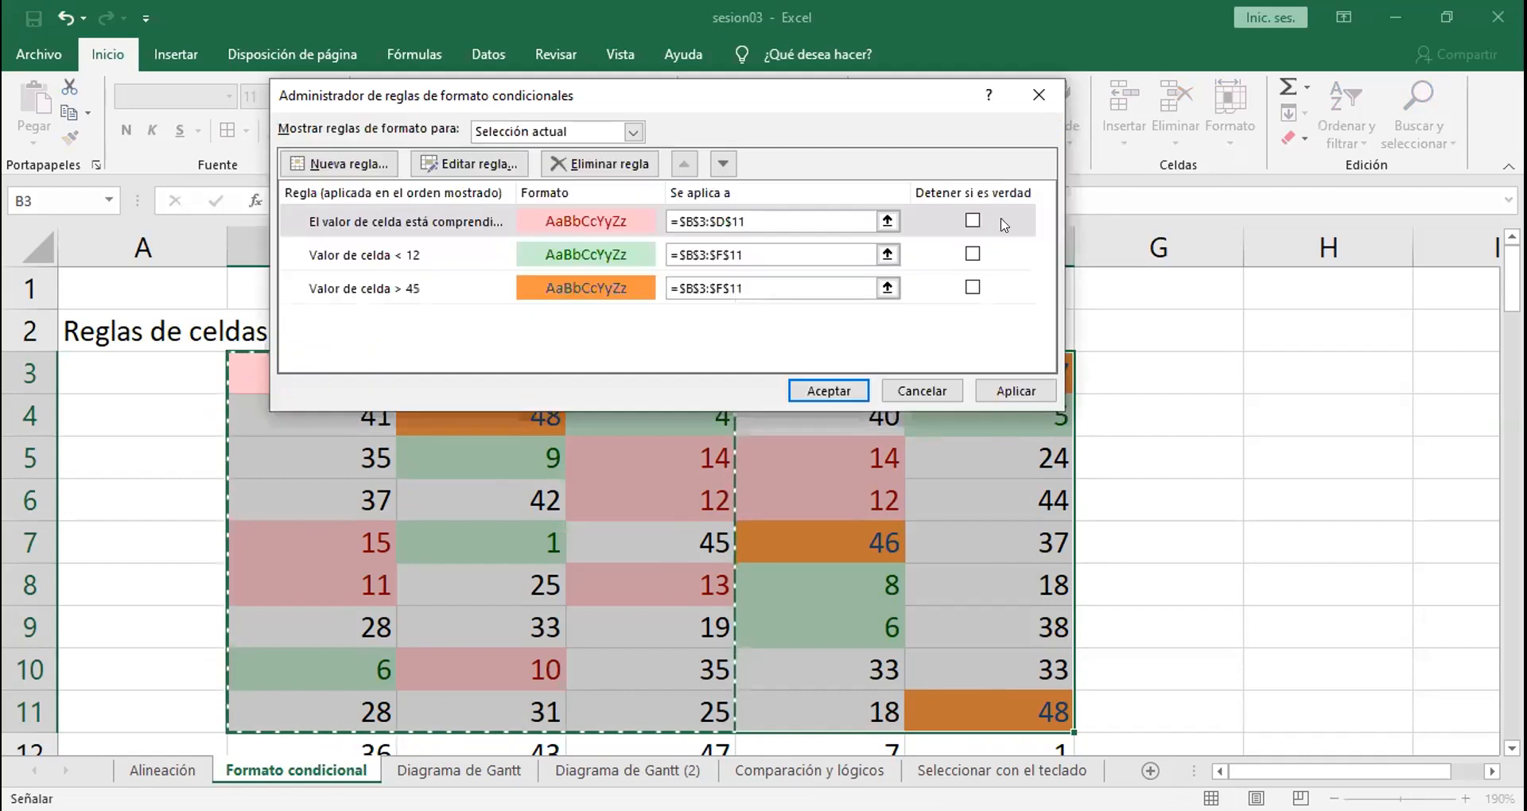
{"action": "left_click", "coordinate": [996, 388]}
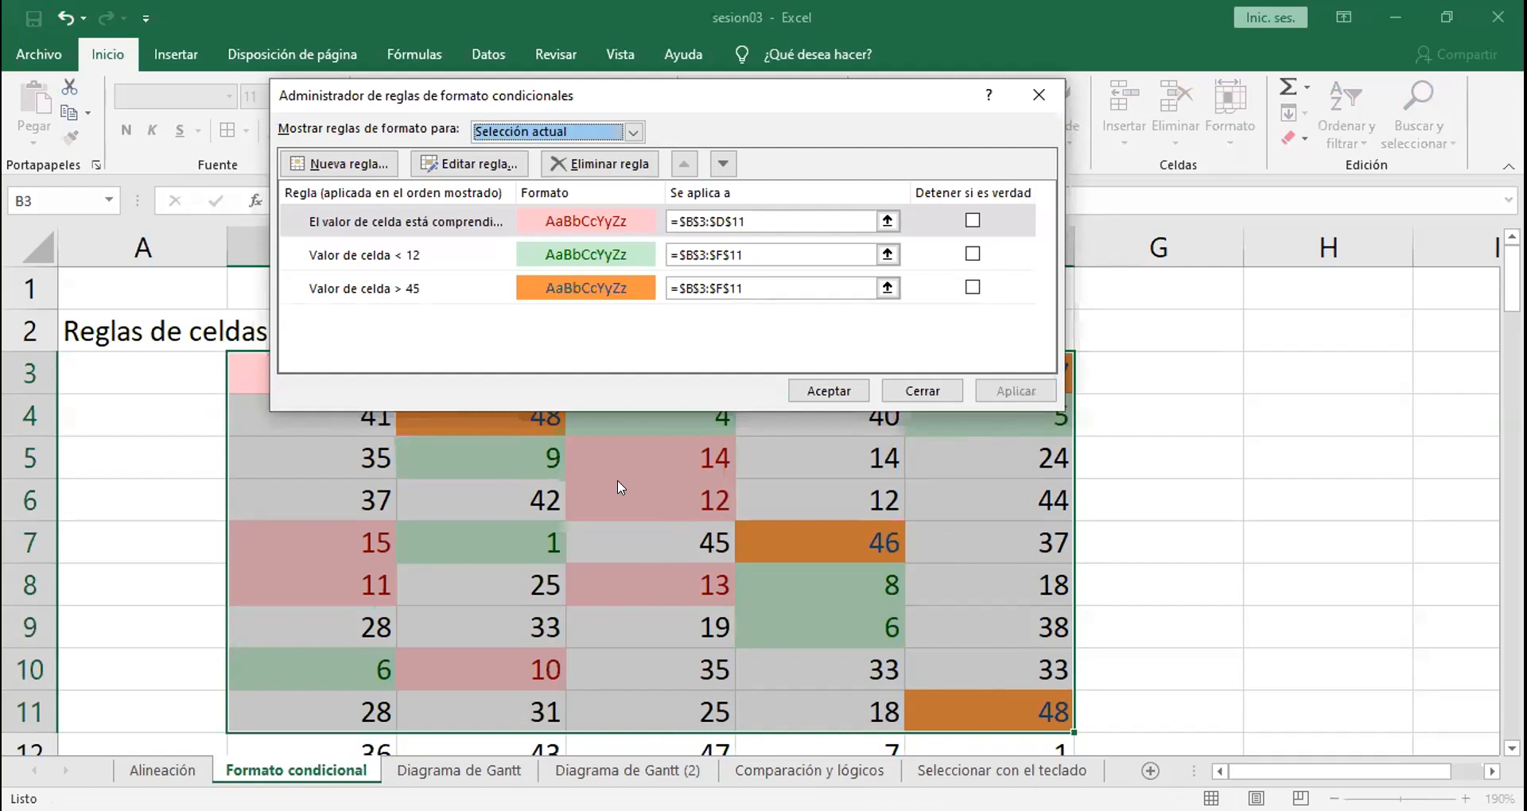
Step: Extend the between rule's applied range back to B3:F11
{"action": "left_click", "coordinate": [887, 221]}
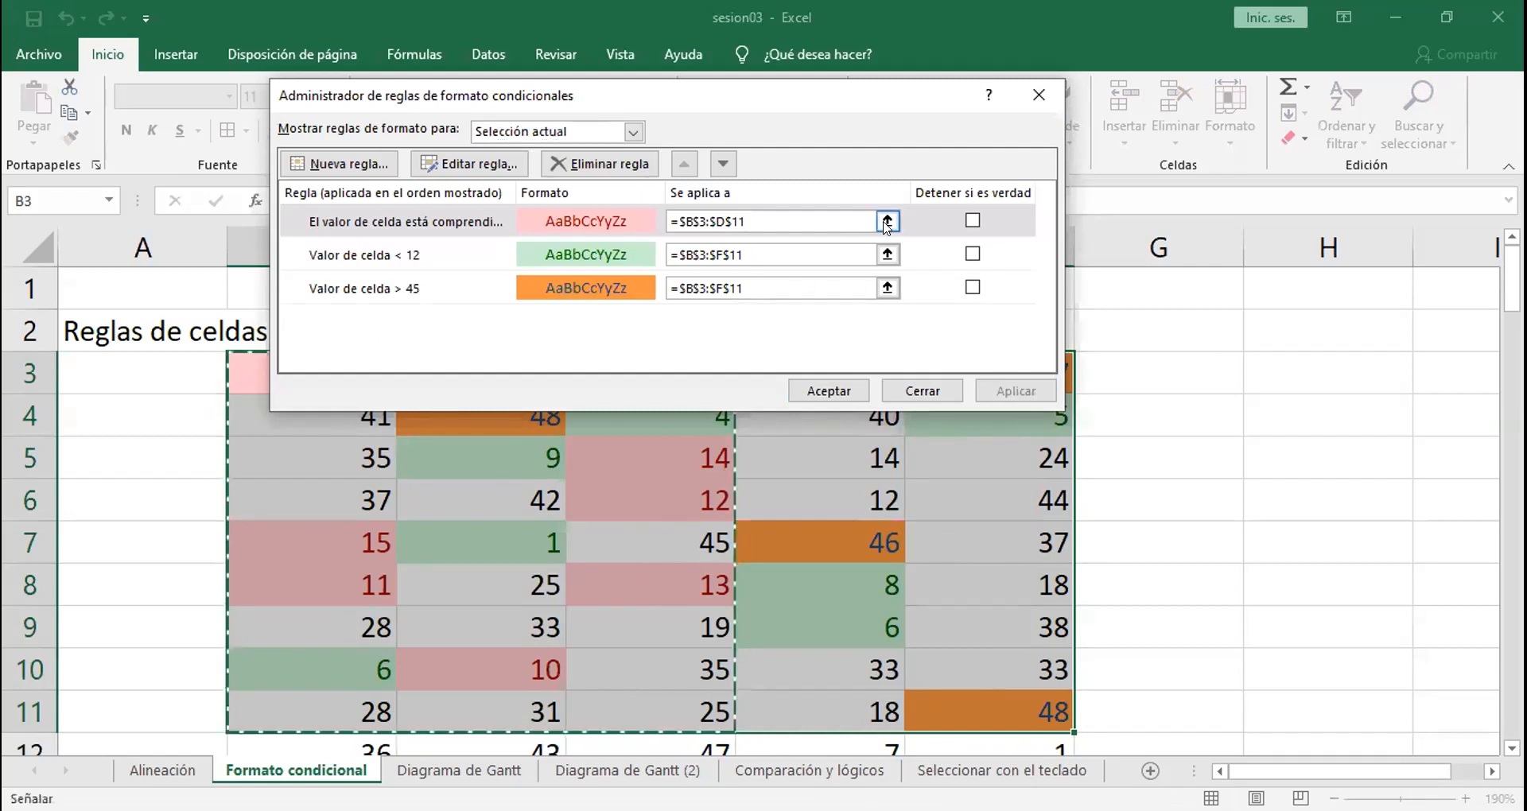
{"action": "left_click", "coordinate": [303, 370]}
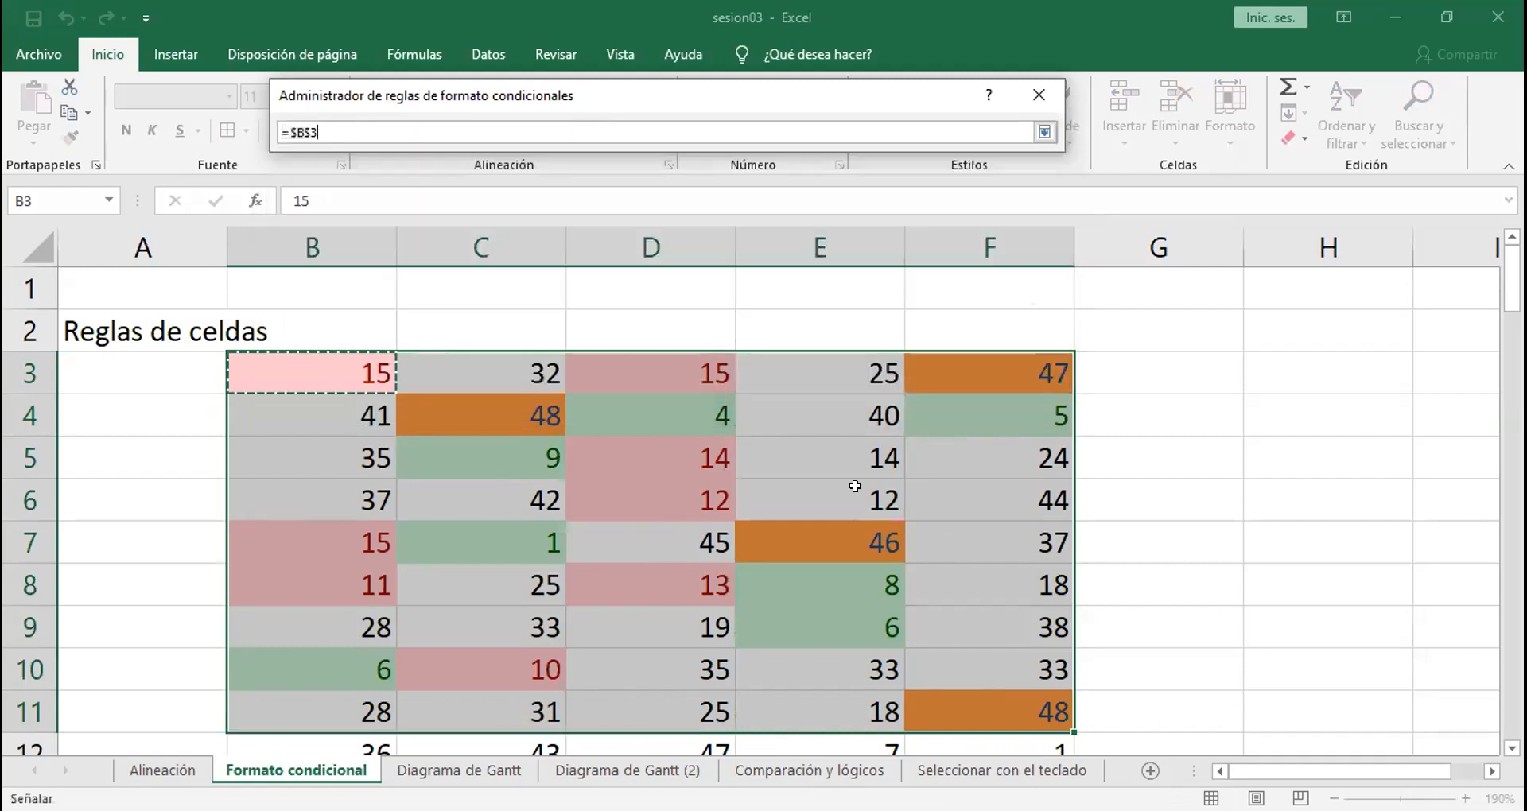
{"action": "left_click", "coordinate": [975, 706], "text": "shift"}
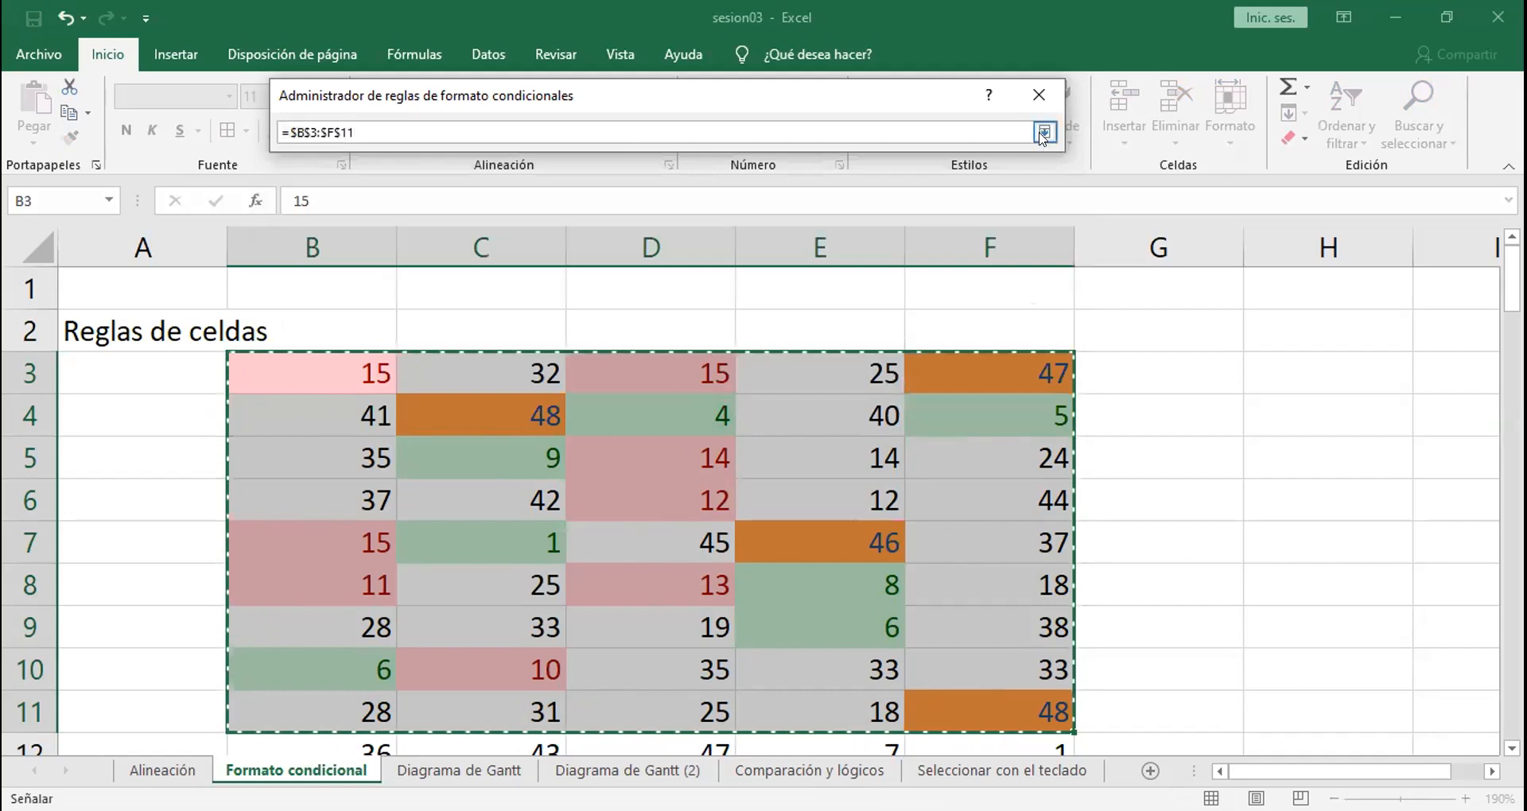
{"action": "left_click", "coordinate": [1044, 132]}
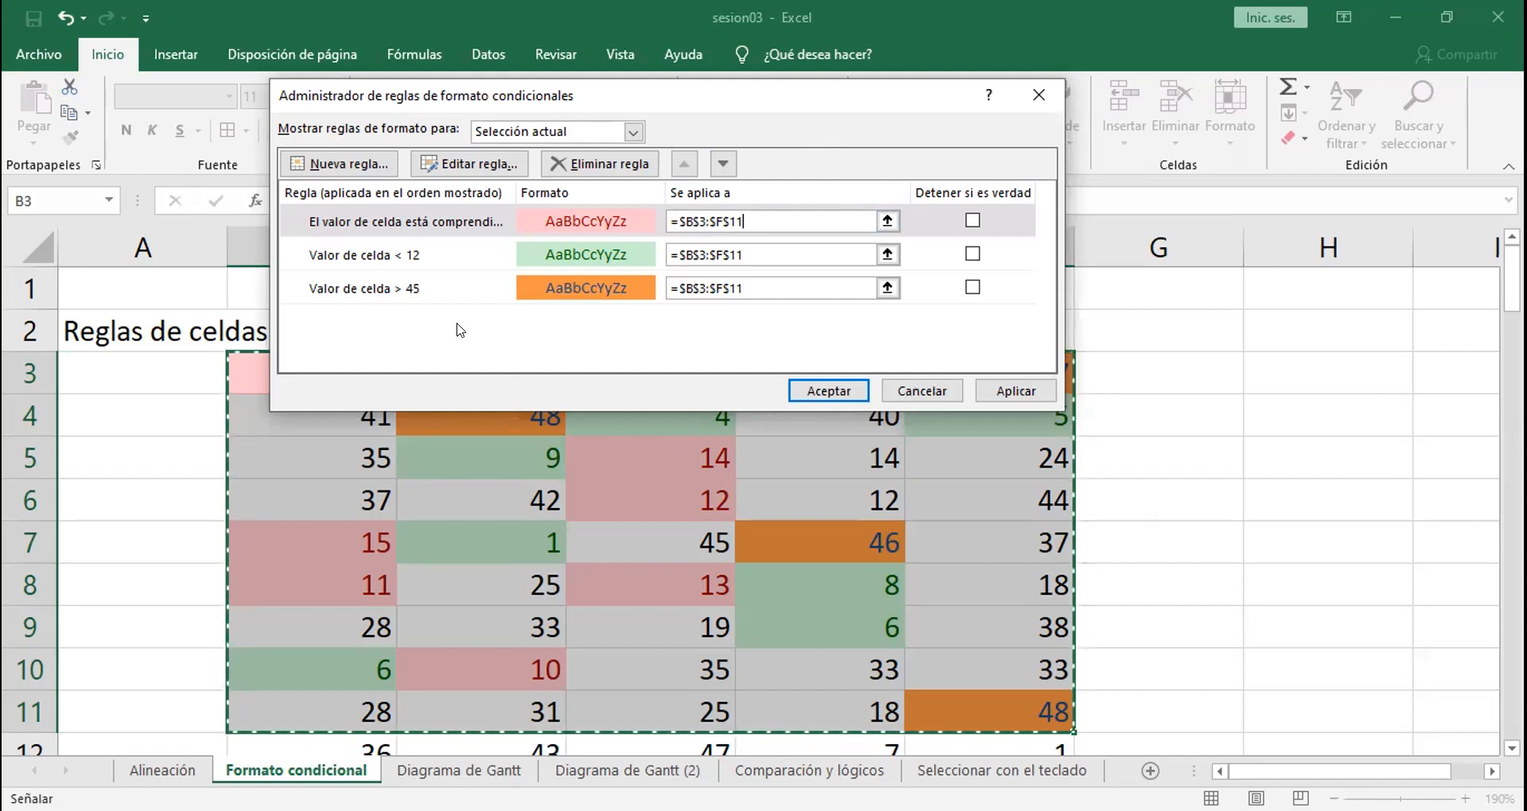
Step: Review the less-than-12 rule's definition and leave it without making changes
{"action": "left_click", "coordinate": [388, 259]}
{"action": "left_click", "coordinate": [457, 165]}
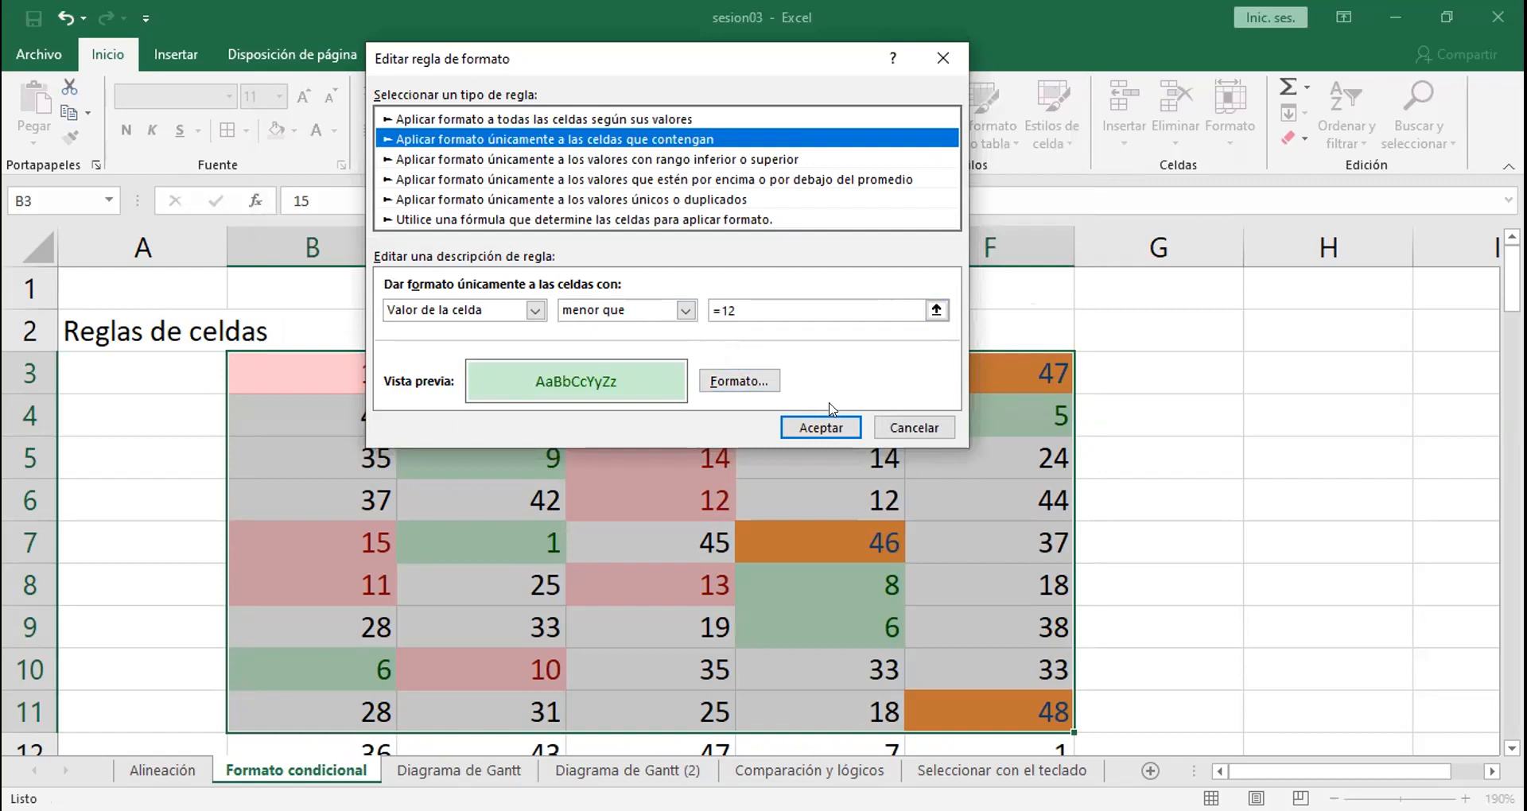
{"action": "left_click", "coordinate": [881, 431]}
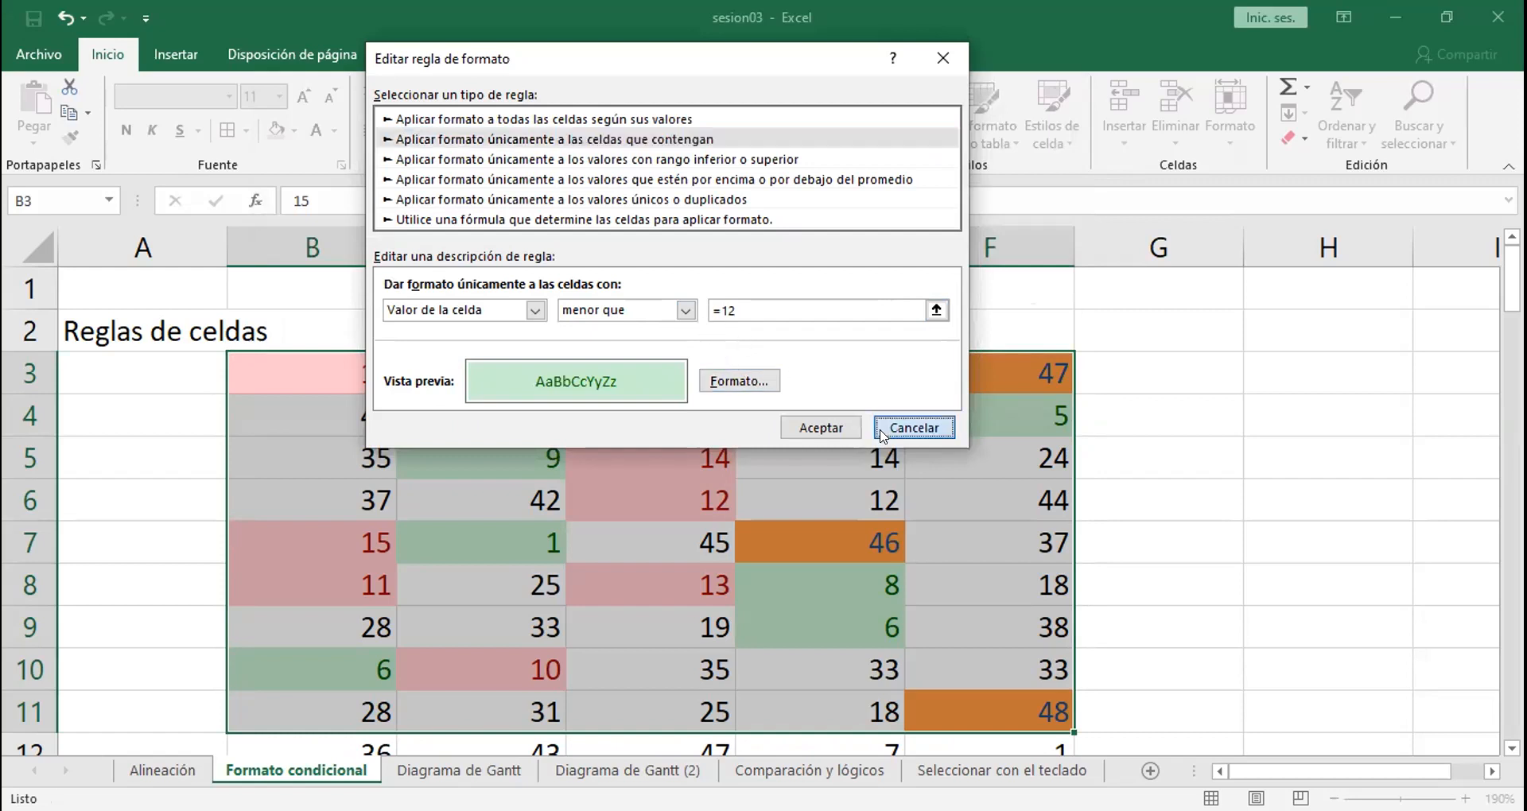
Step: Try the "no está entre" condition with 10 and 15 on the between rule, apply it, and undo the rule manager changes
{"action": "left_click", "coordinate": [419, 221]}
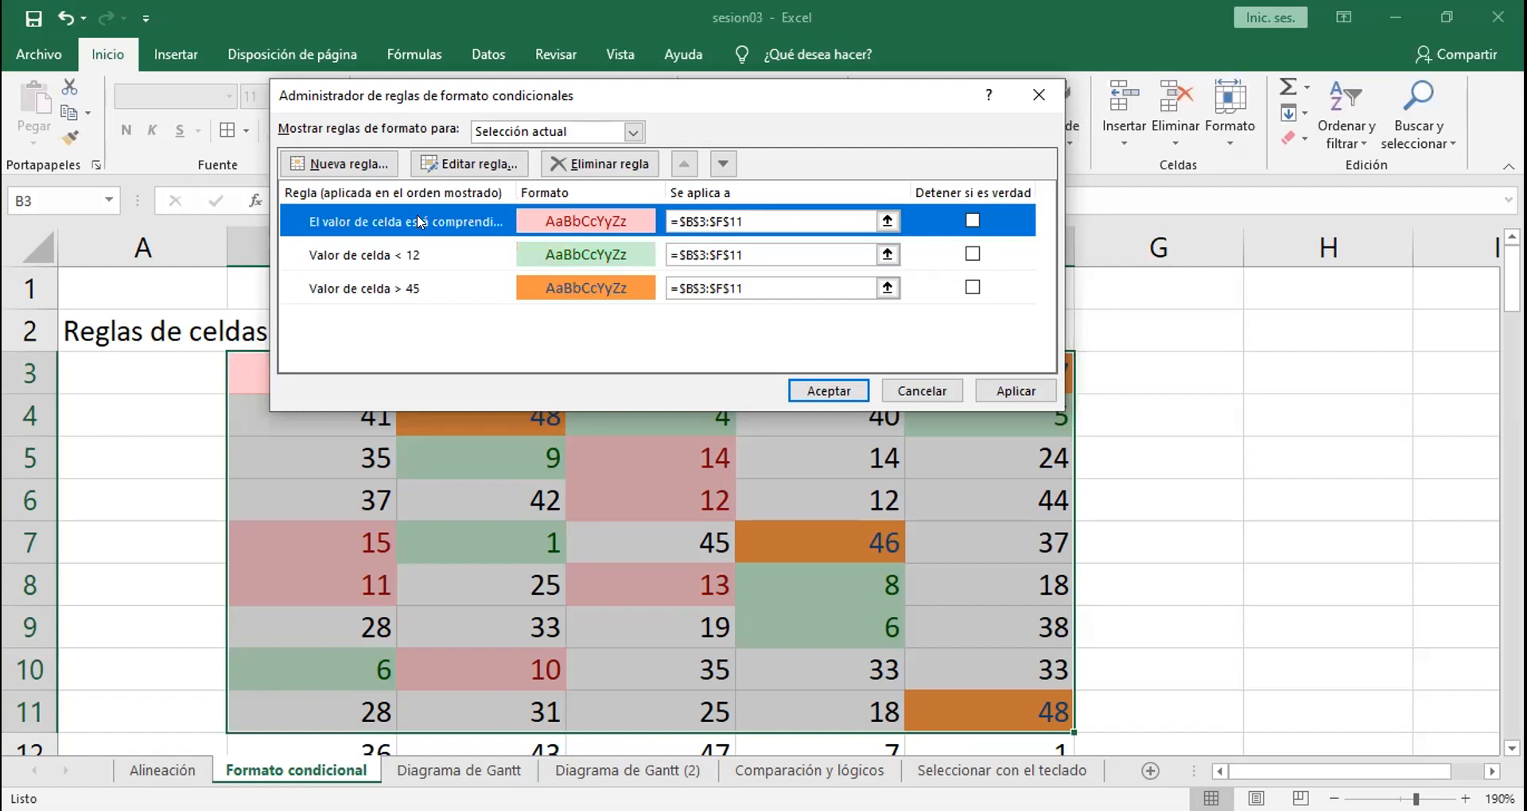
{"action": "left_click", "coordinate": [476, 166]}
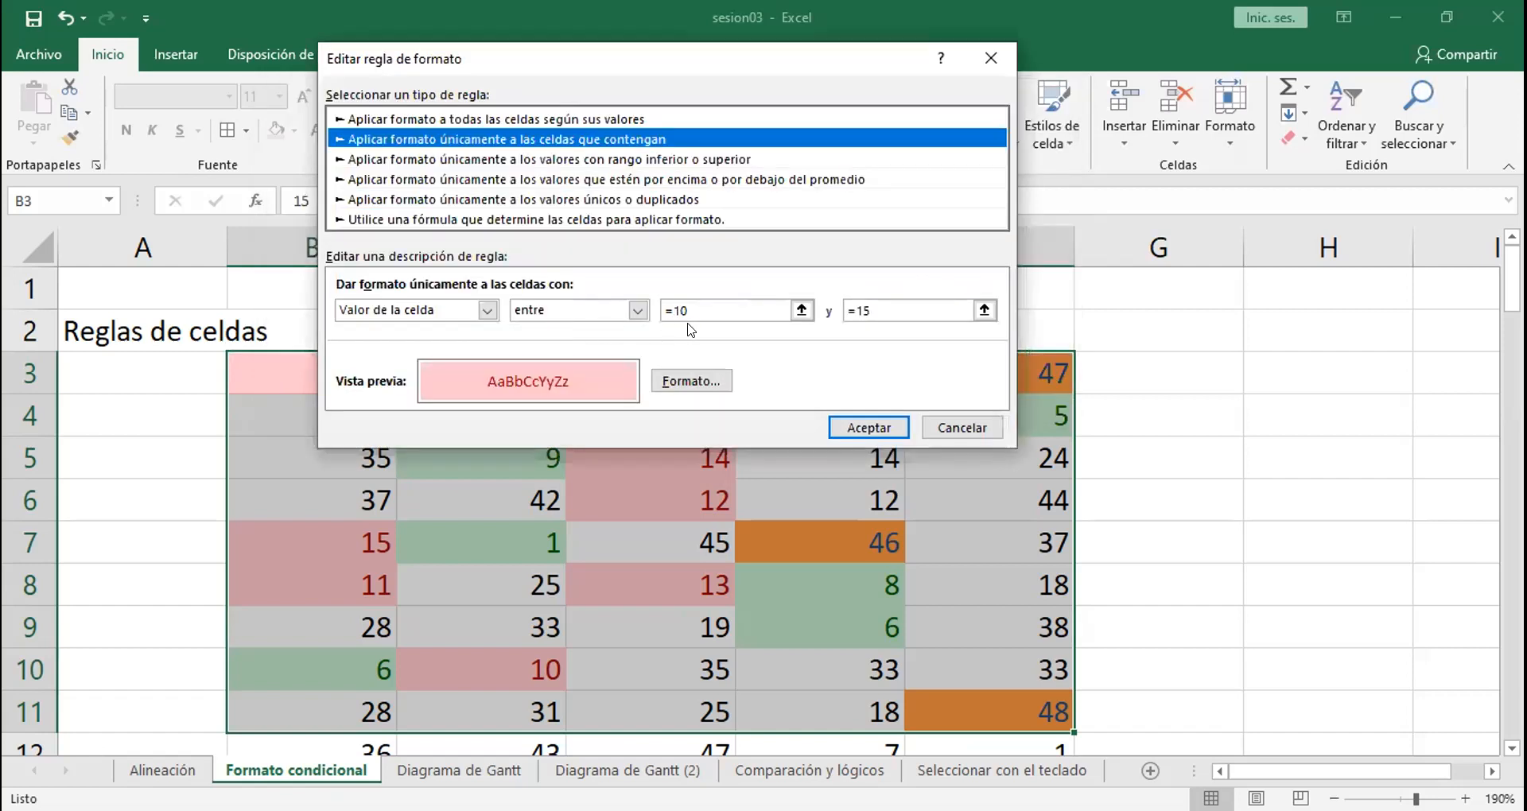
{"action": "left_click", "coordinate": [638, 311]}
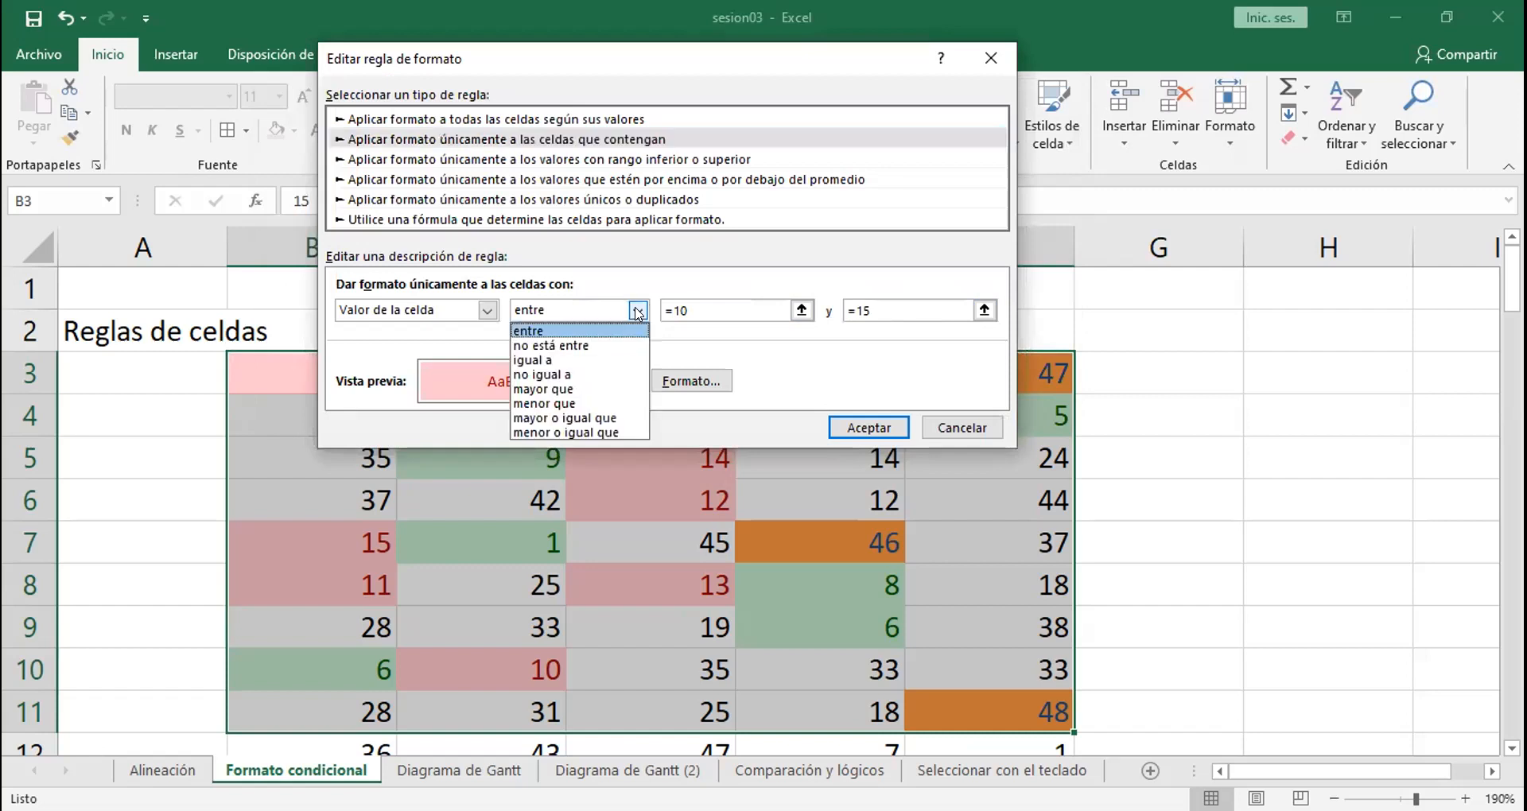
{"action": "left_click", "coordinate": [598, 346]}
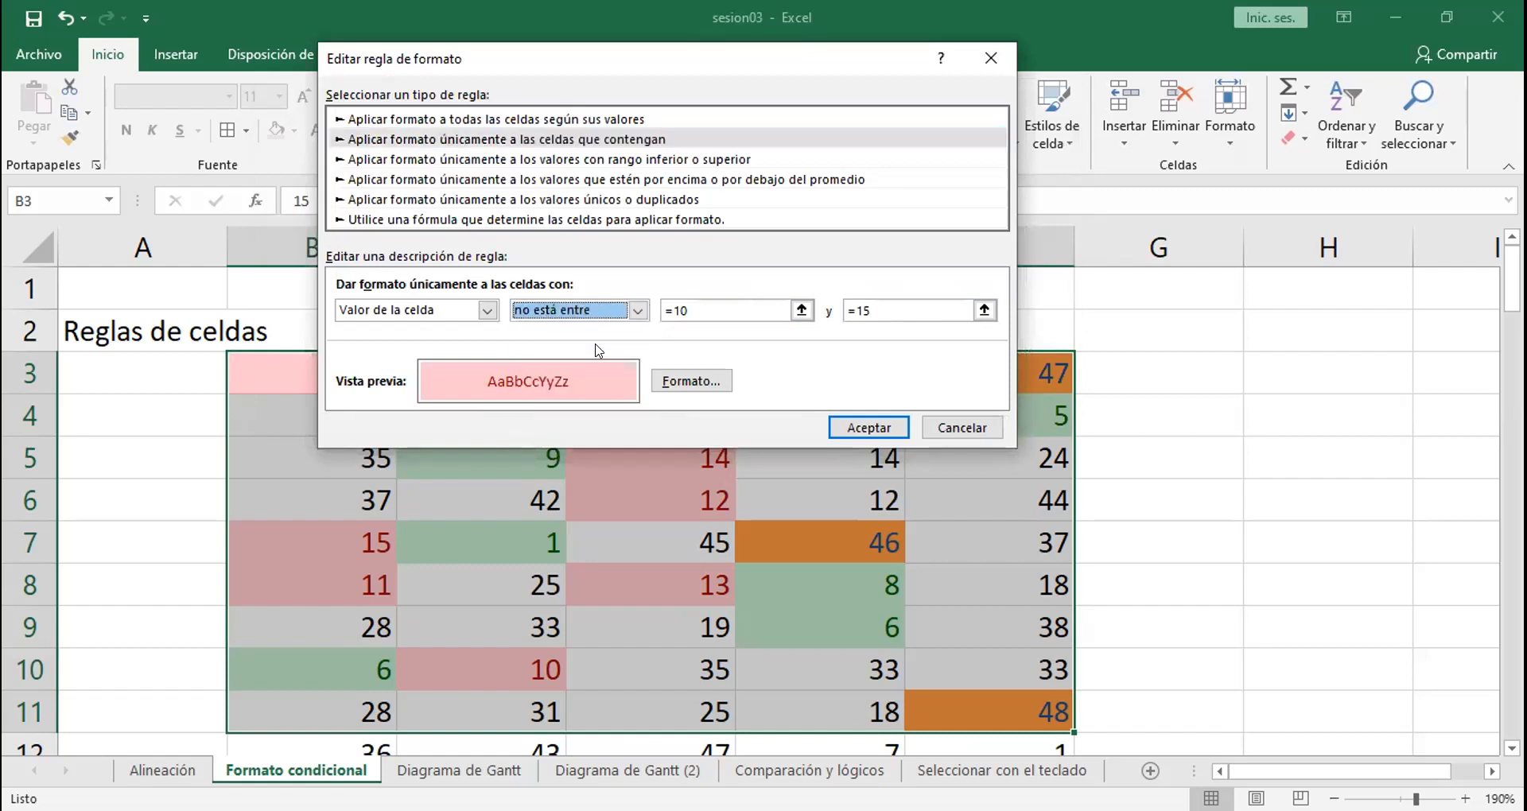
{"action": "left_click", "coordinate": [643, 312]}
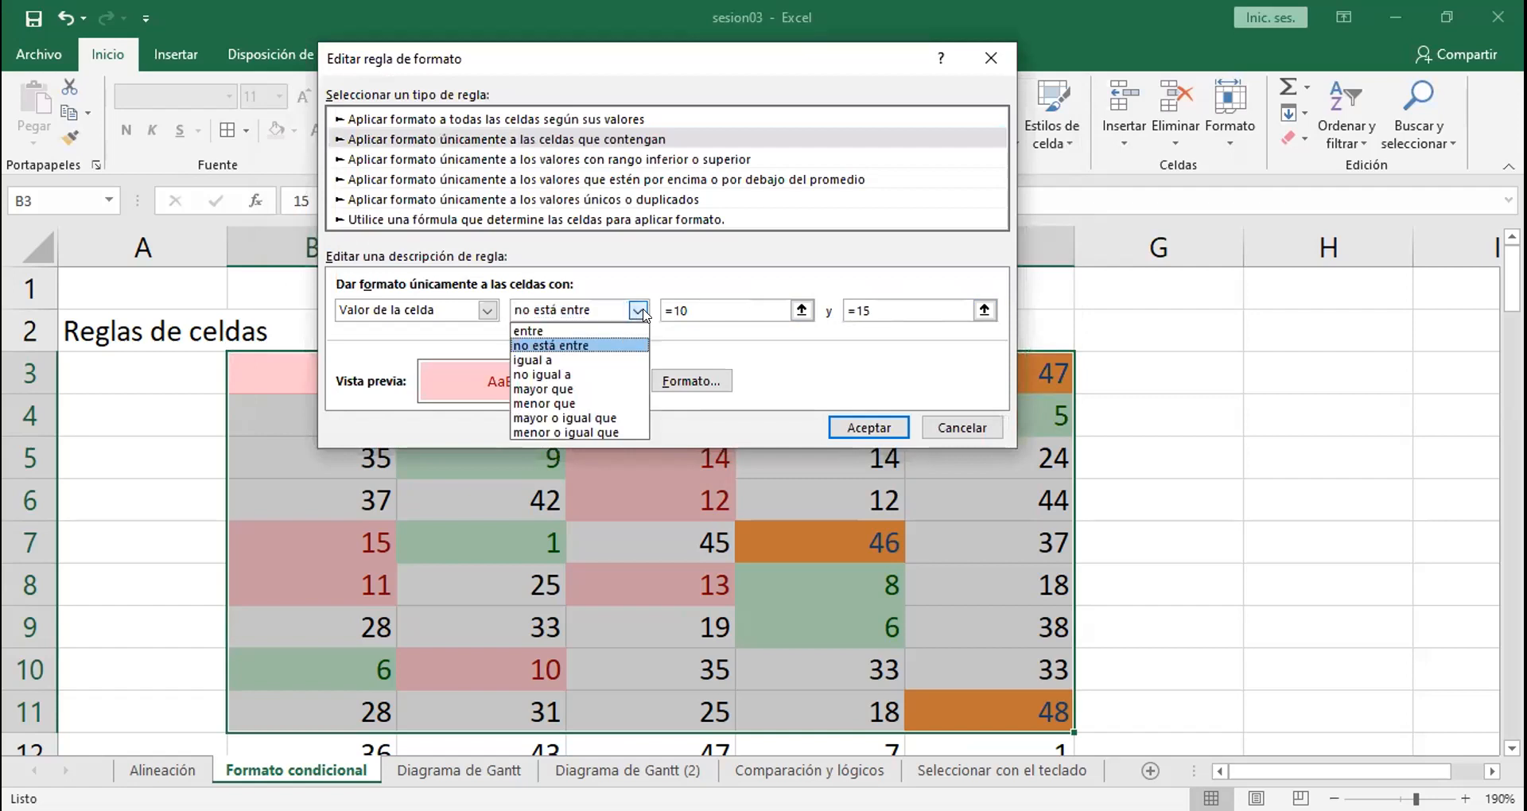
{"action": "left_click", "coordinate": [612, 346]}
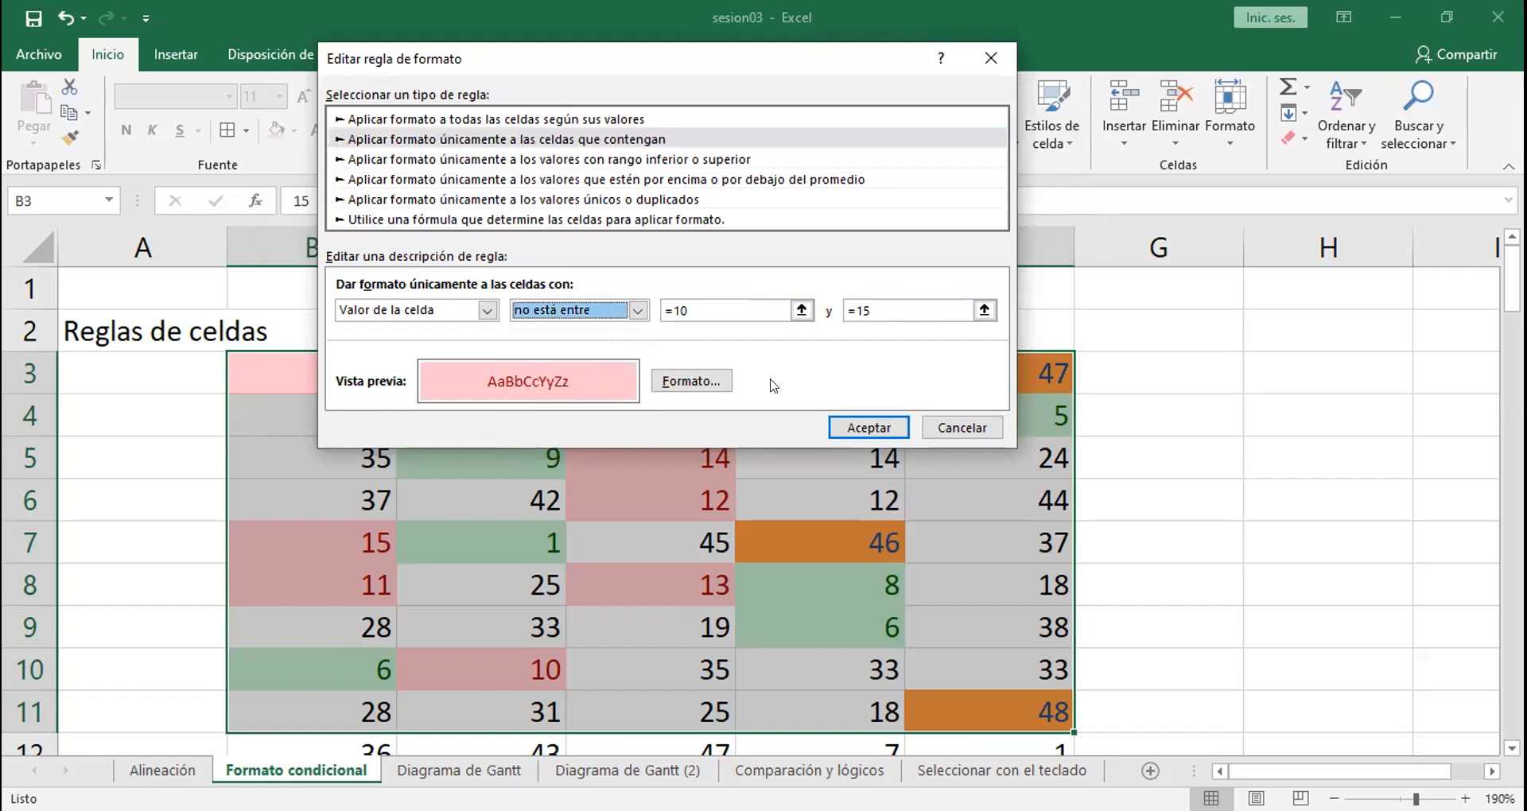
{"action": "left_click", "coordinate": [859, 434]}
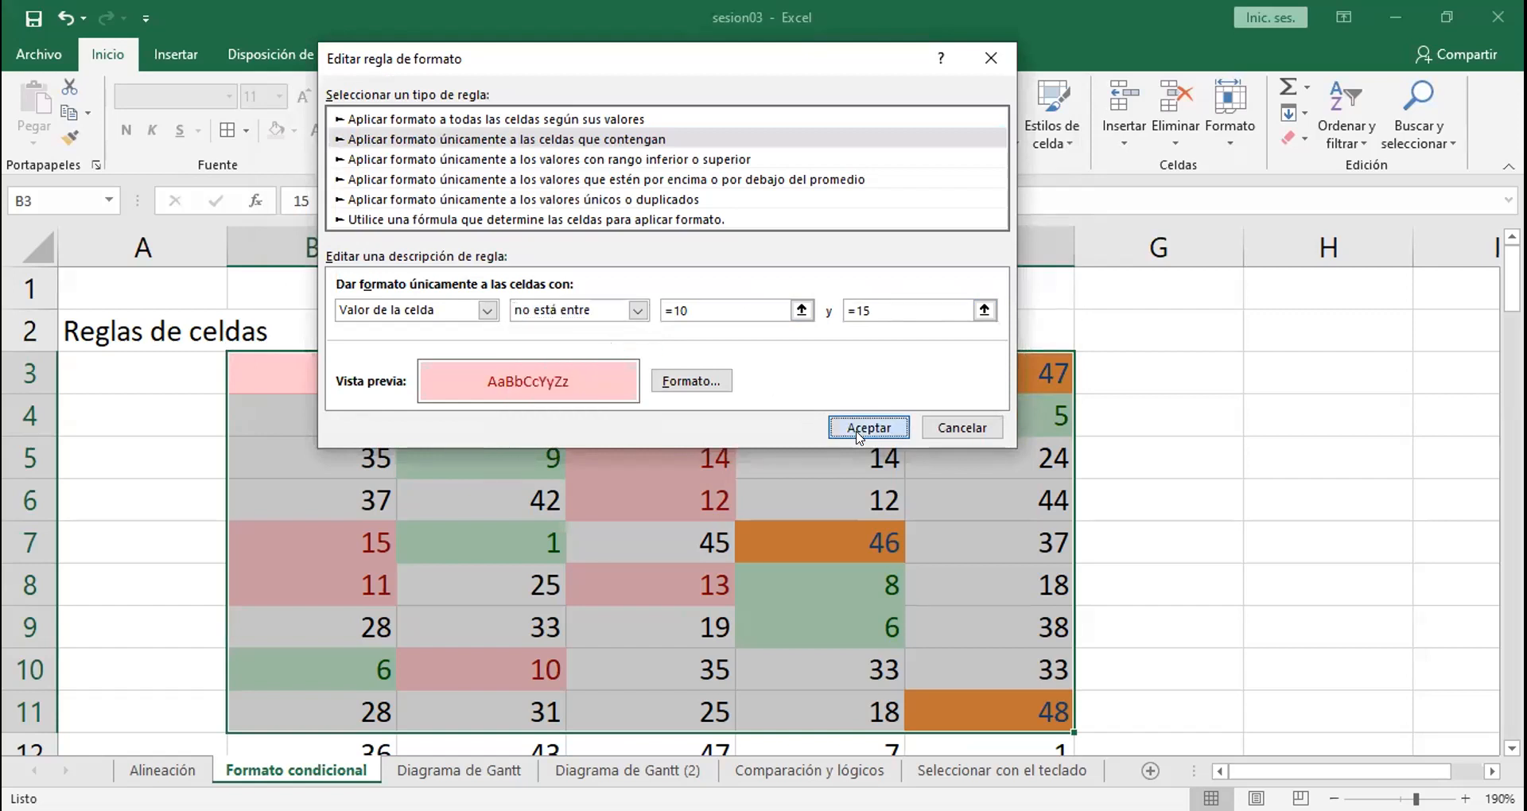
{"action": "left_click", "coordinate": [994, 390]}
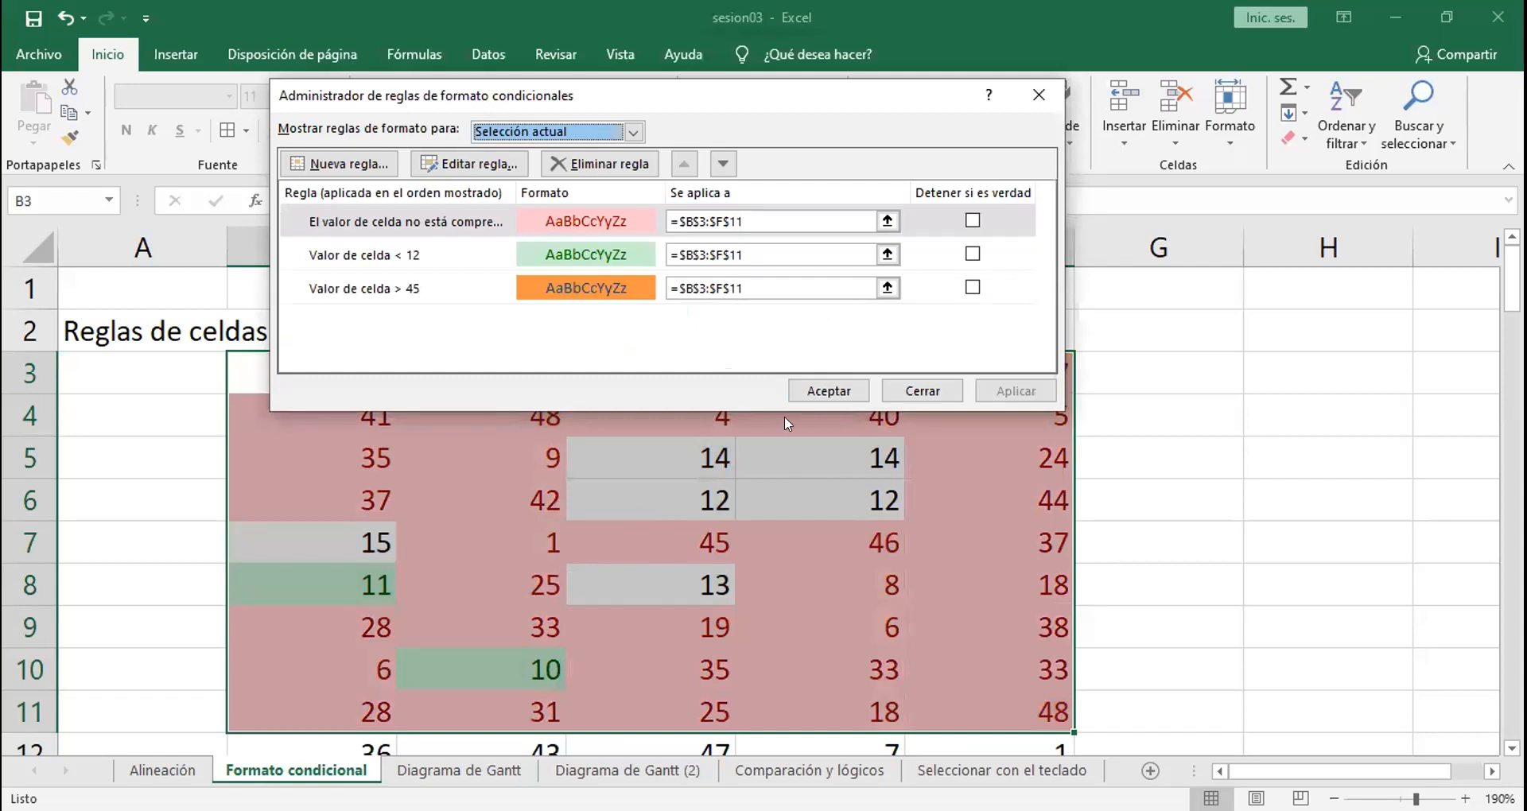
{"action": "left_click", "coordinate": [817, 389]}
{"action": "key", "text": "ctrl+z"}
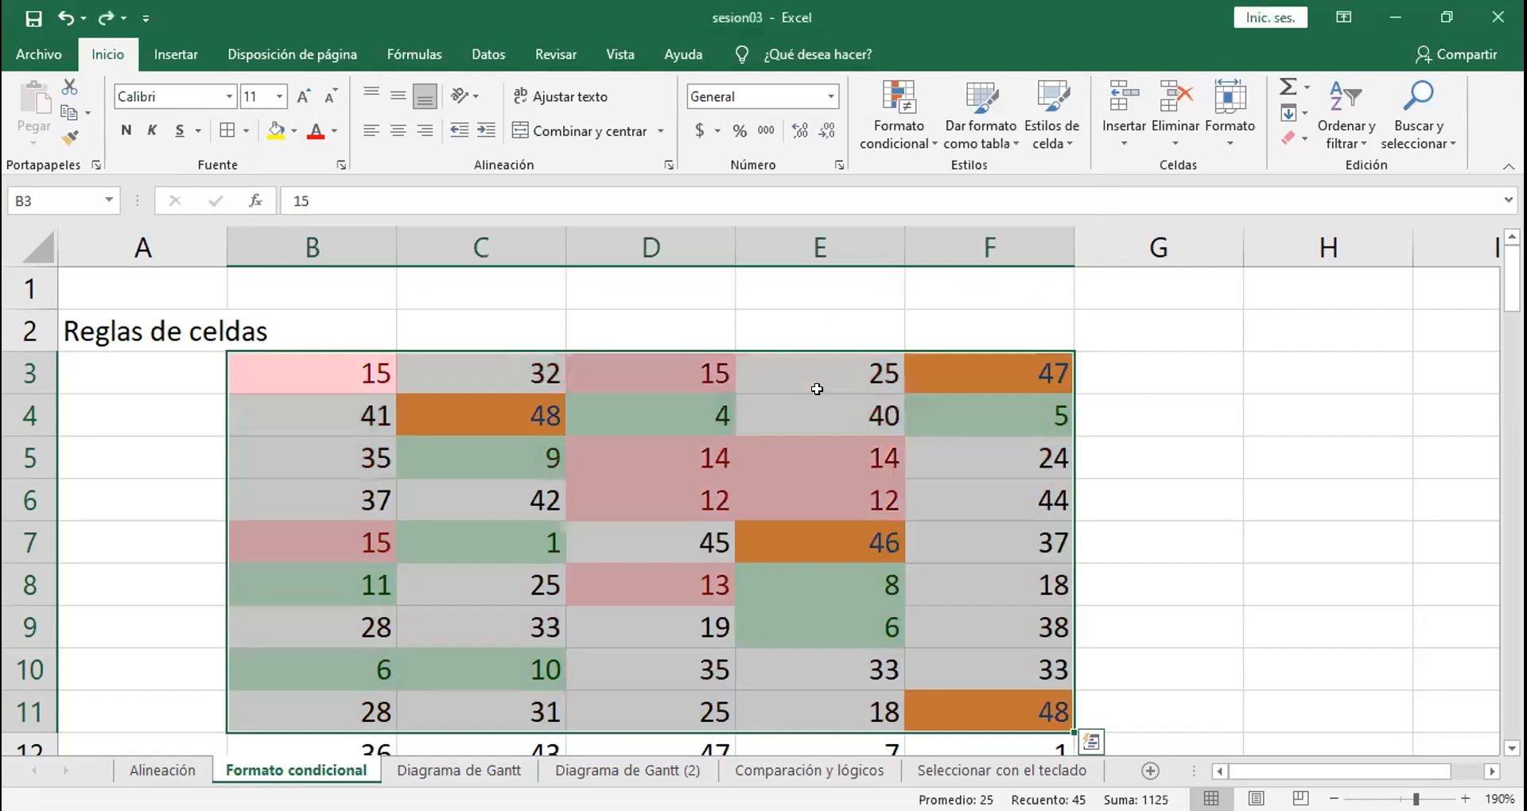
{"action": "left_click", "coordinate": [793, 297]}
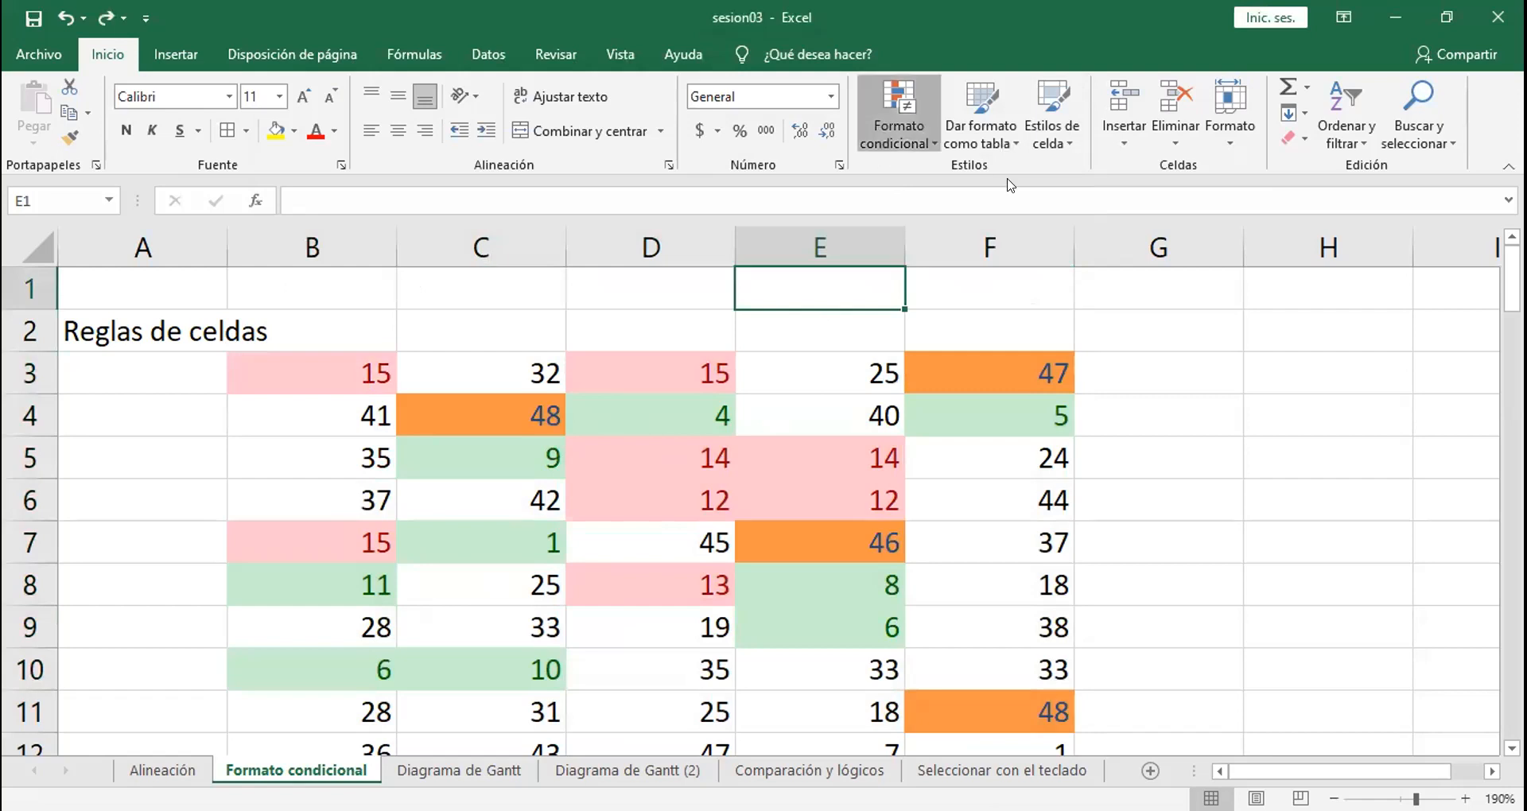
Step: Look over the highlight-cell rule options and examine the "Superiores e inferiores" data block starting at row 17
{"action": "mouse_move", "coordinate": [1008, 185]}
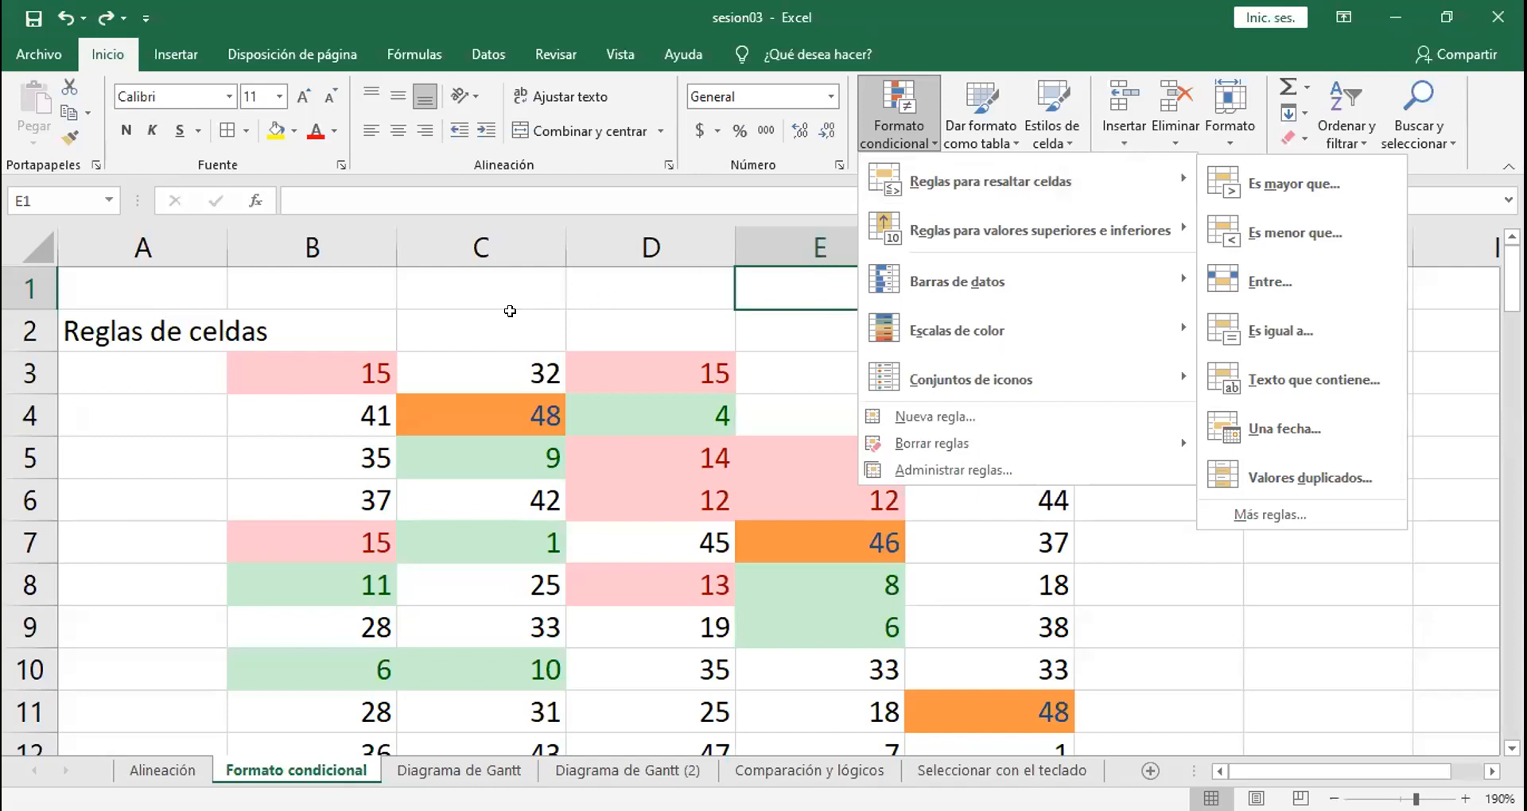
{"action": "left_click", "coordinate": [510, 311]}
{"action": "key", "text": "Down"}
{"action": "key", "text": "Down"}
{"action": "key", "text": "Down"}
{"action": "key", "text": "Down"}
{"action": "key", "text": "Down"}
{"action": "key", "text": "Down"}
{"action": "key", "text": "Down"}
{"action": "key", "text": "Down"}
{"action": "key", "text": "Down"}
{"action": "key", "text": "Down"}
{"action": "key", "text": "Down"}
{"action": "key", "text": "Down"}
{"action": "key", "text": "Down"}
{"action": "key", "text": "Down"}
{"action": "key", "text": "Down"}
{"action": "key", "text": "Down"}
{"action": "key", "text": "Down"}
{"action": "key", "text": "Down"}
{"action": "key", "text": "Down"}
{"action": "key", "text": "Down"}
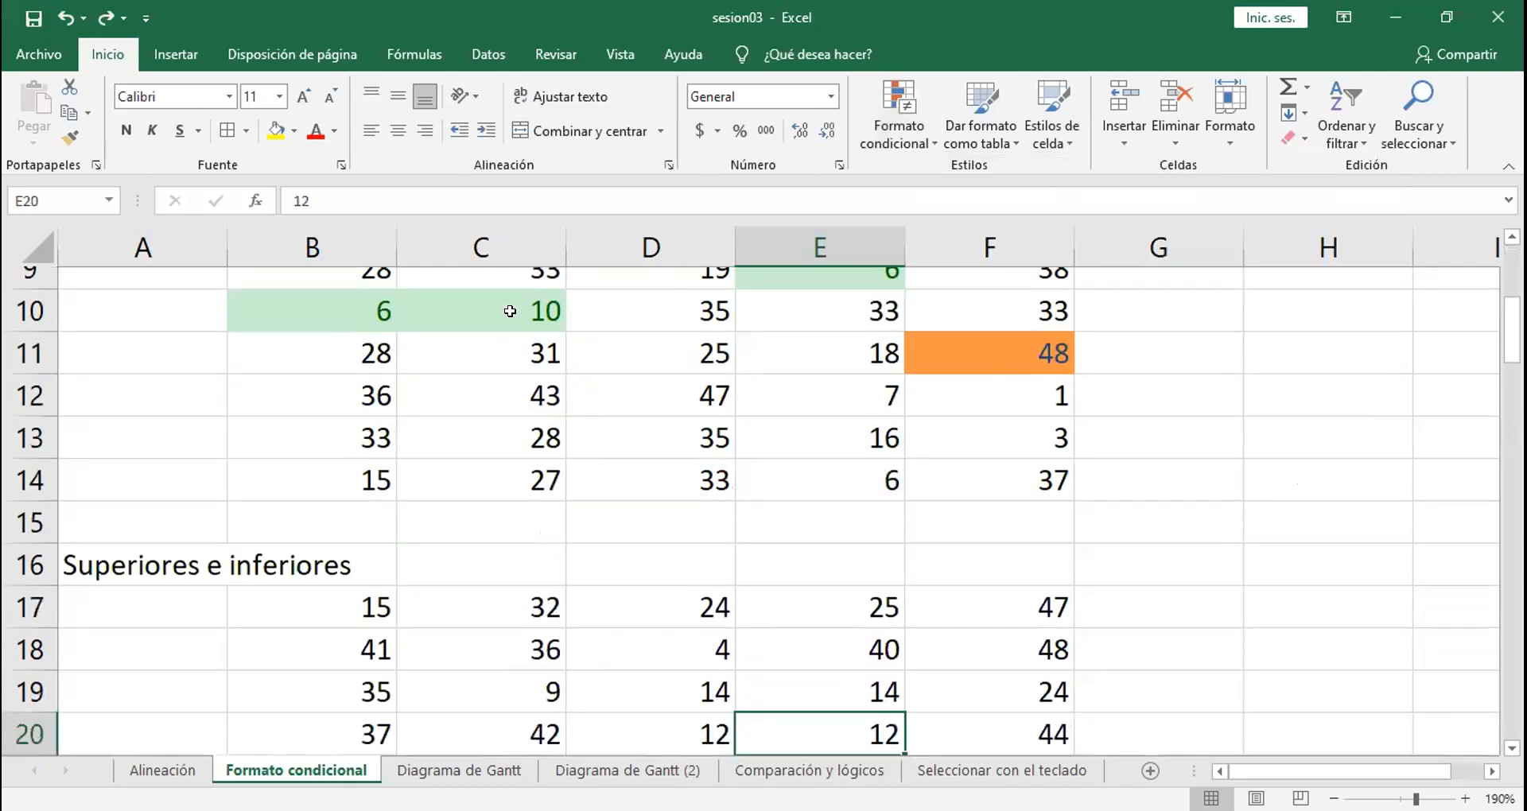
{"action": "key", "text": "Down"}
{"action": "key", "text": "Down"}
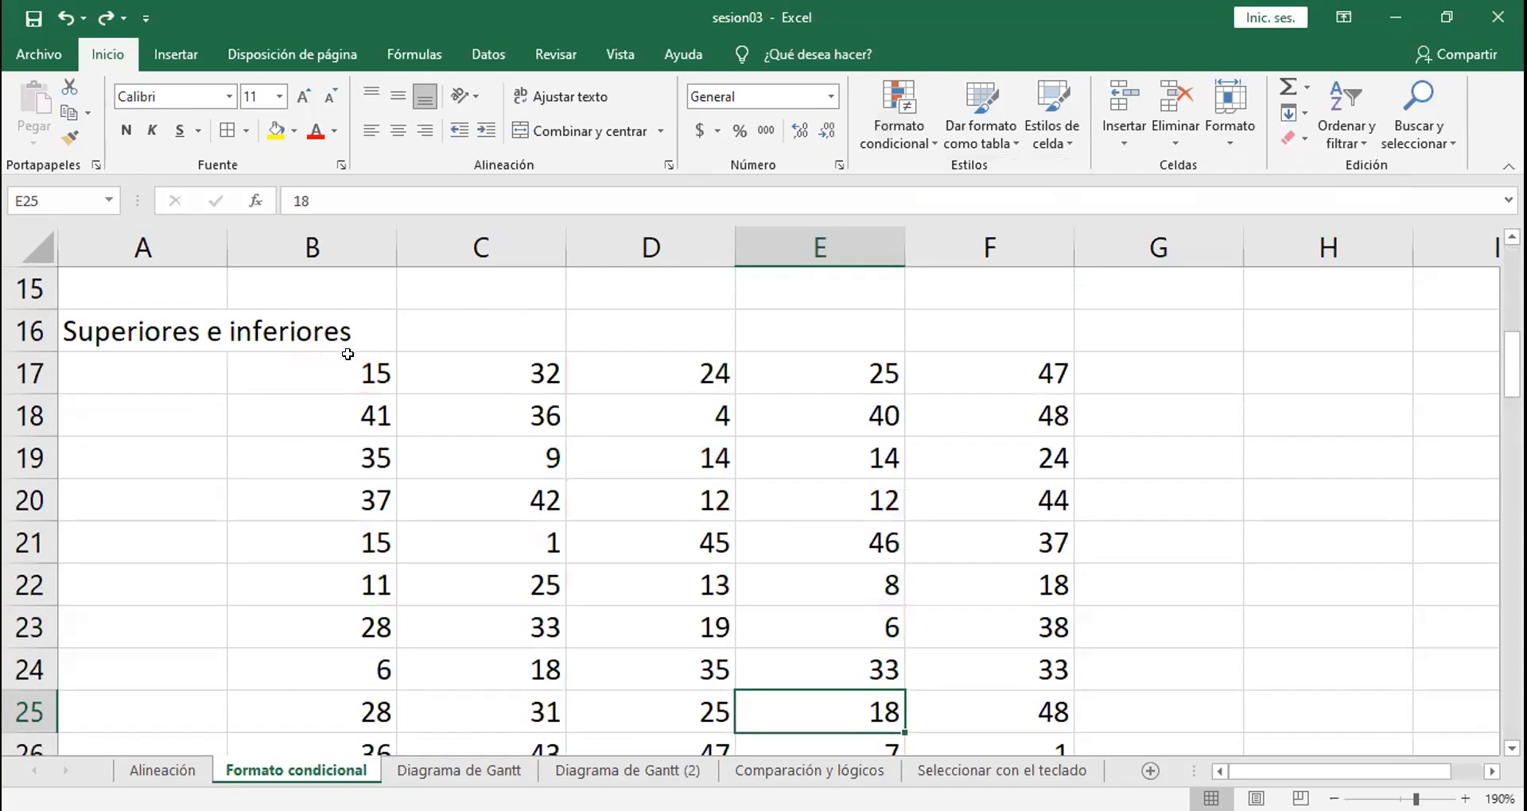
{"action": "left_click_drag", "start_coordinate": [336, 365], "coordinate": [967, 650]}
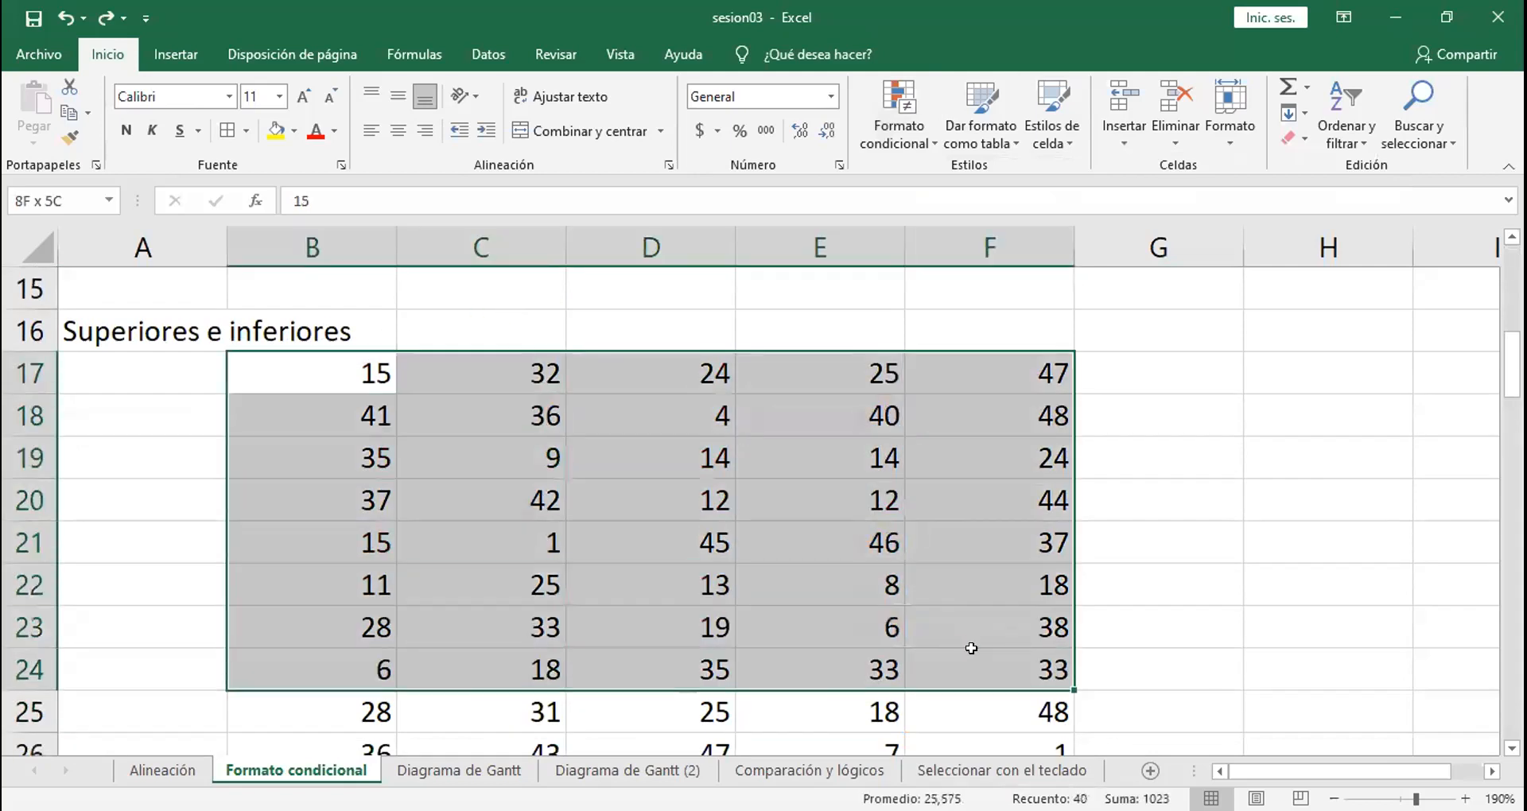
{"action": "left_click", "coordinate": [846, 314]}
{"action": "key", "text": "Up"}
{"action": "key", "text": "Up"}
{"action": "key", "text": "Up"}
{"action": "key", "text": "Up"}
{"action": "key", "text": "Up"}
{"action": "key", "text": "Up"}
{"action": "key", "text": "Up"}
{"action": "key", "text": "Up"}
{"action": "key", "text": "Up"}
{"action": "key", "text": "Up"}
{"action": "key", "text": "Up"}
{"action": "key", "text": "Up"}
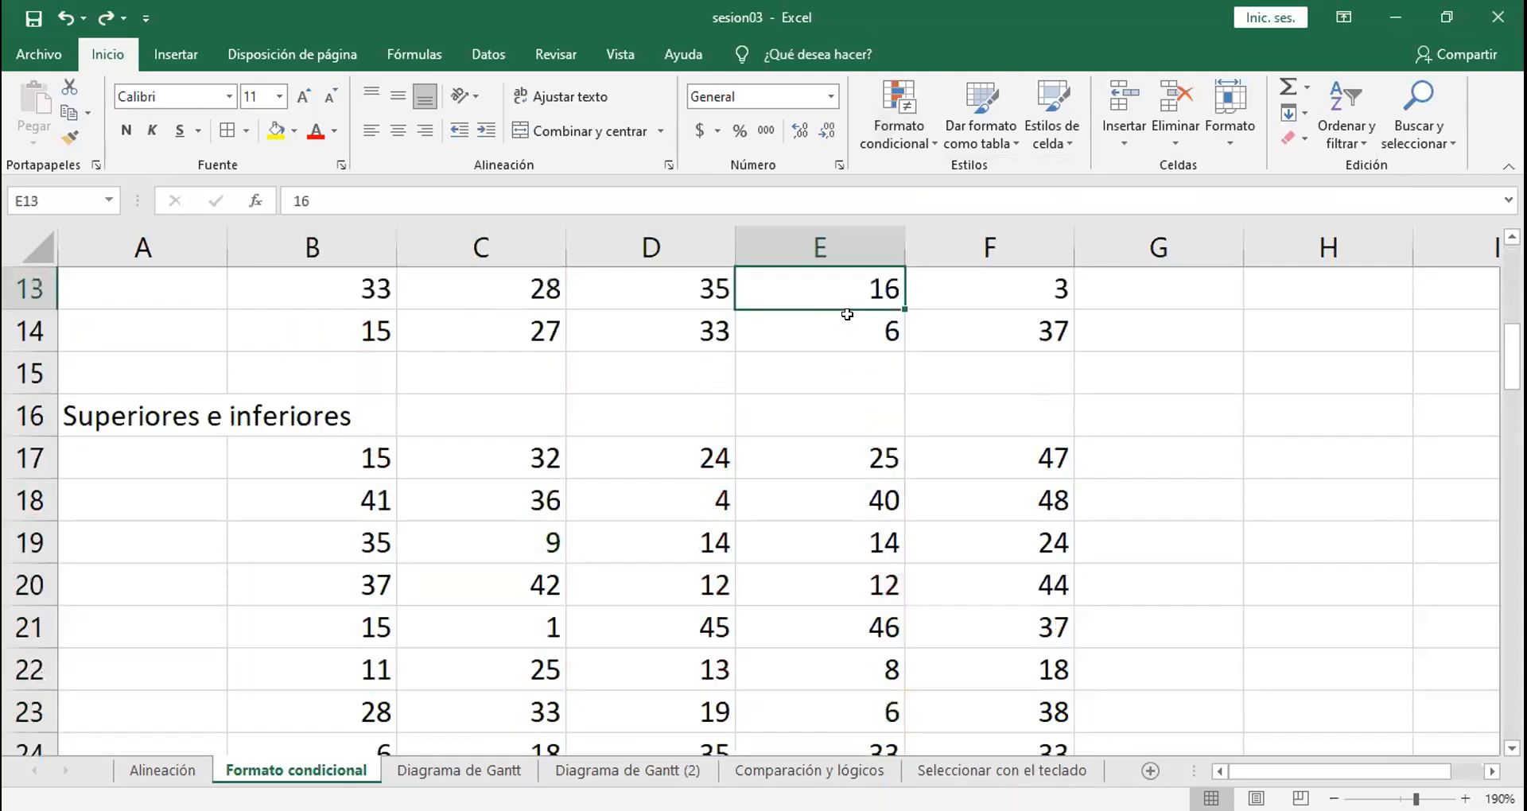
{"action": "key", "text": "Up"}
{"action": "key", "text": "Up"}
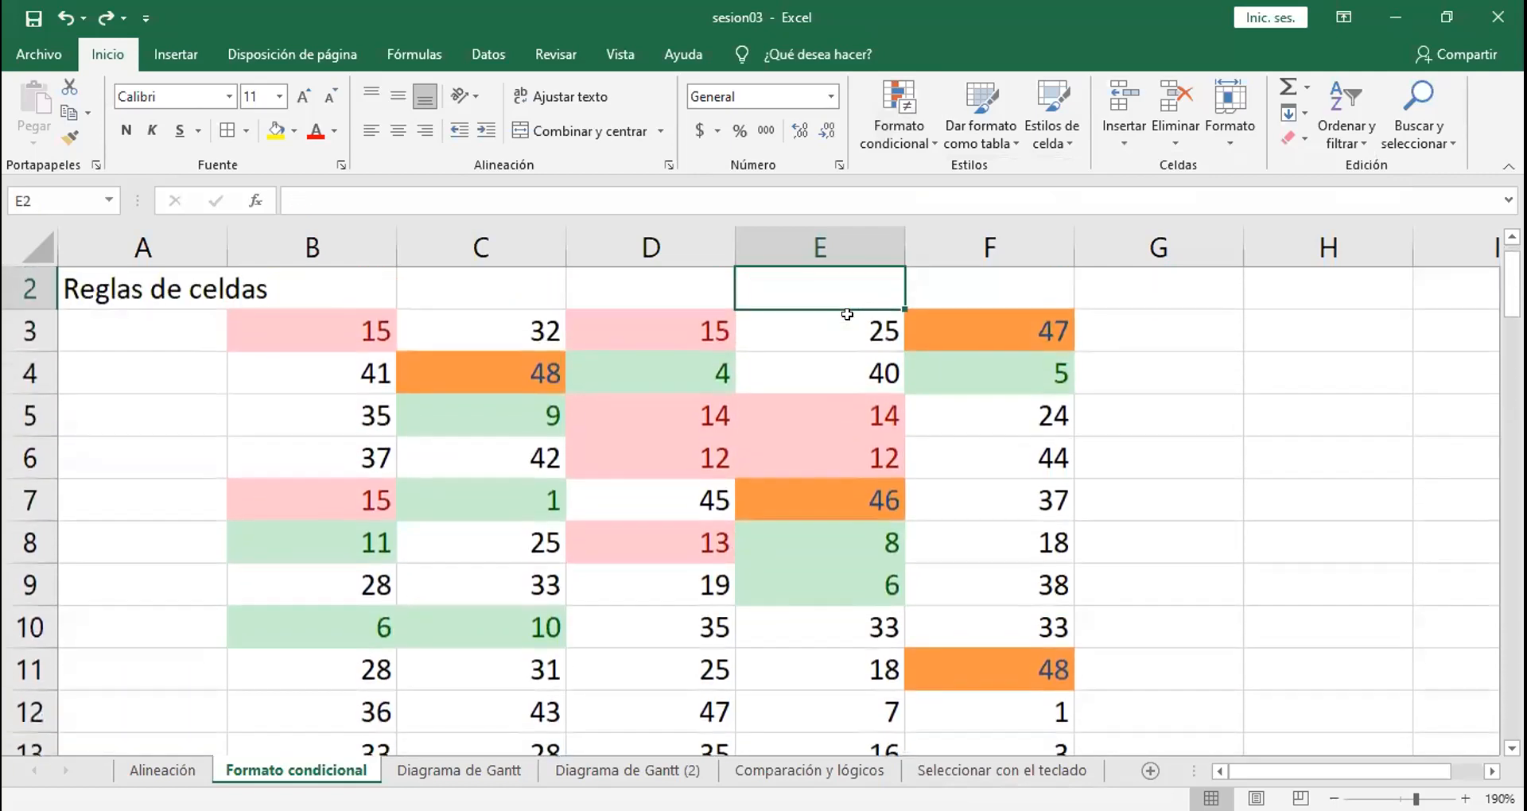
{"action": "left_click_drag", "start_coordinate": [318, 320], "coordinate": [971, 668]}
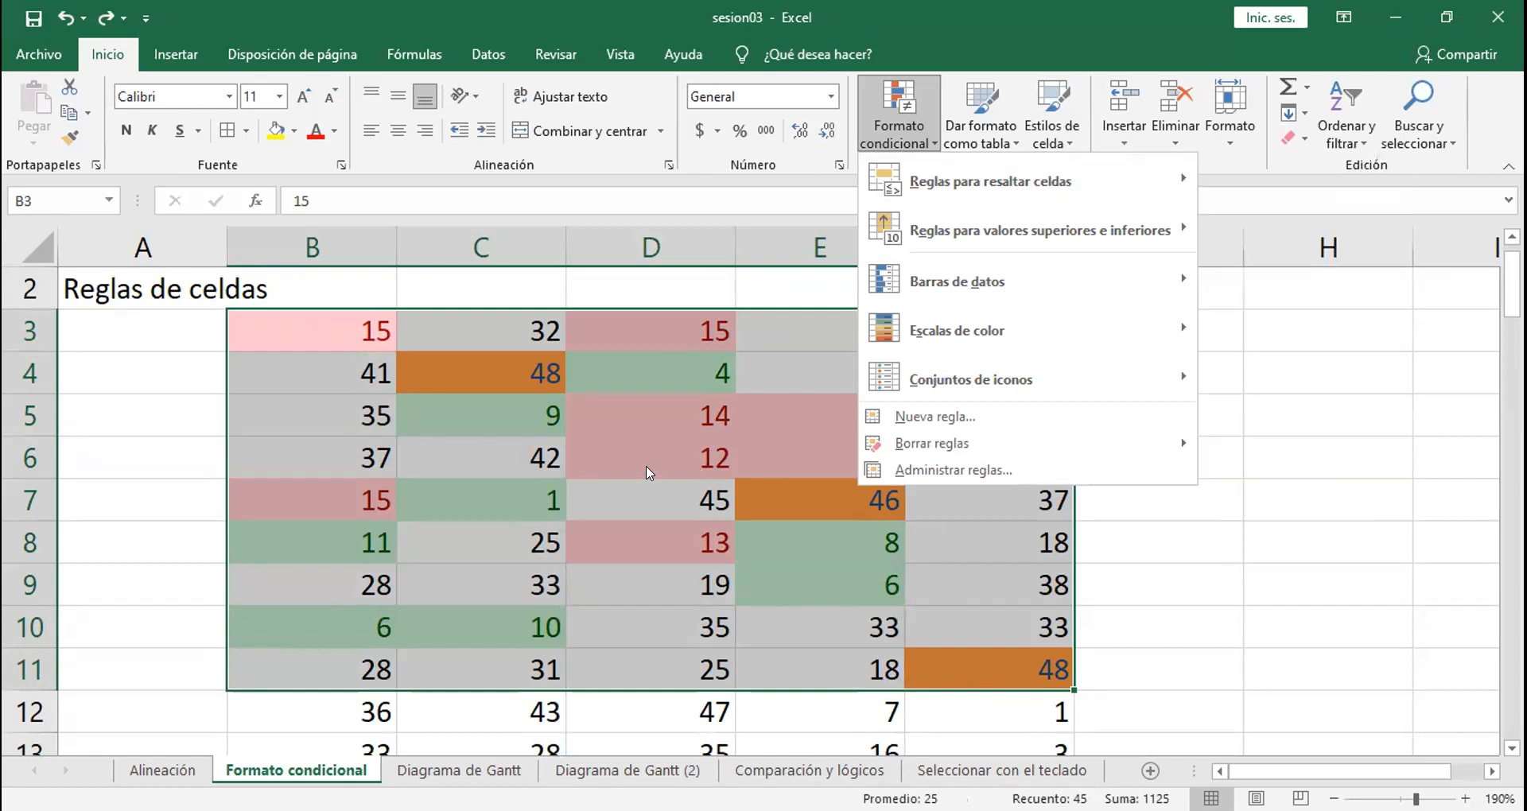
{"action": "key", "text": "Escape"}
{"action": "key", "text": "Down"}
{"action": "key", "text": "Down"}
{"action": "key", "text": "Down"}
{"action": "key", "text": "Down"}
{"action": "key", "text": "Down"}
{"action": "key", "text": "Down"}
{"action": "key", "text": "Down"}
{"action": "key", "text": "Down"}
{"action": "key", "text": "Down"}
{"action": "key", "text": "Down"}
{"action": "key", "text": "Down"}
{"action": "key", "text": "Down"}
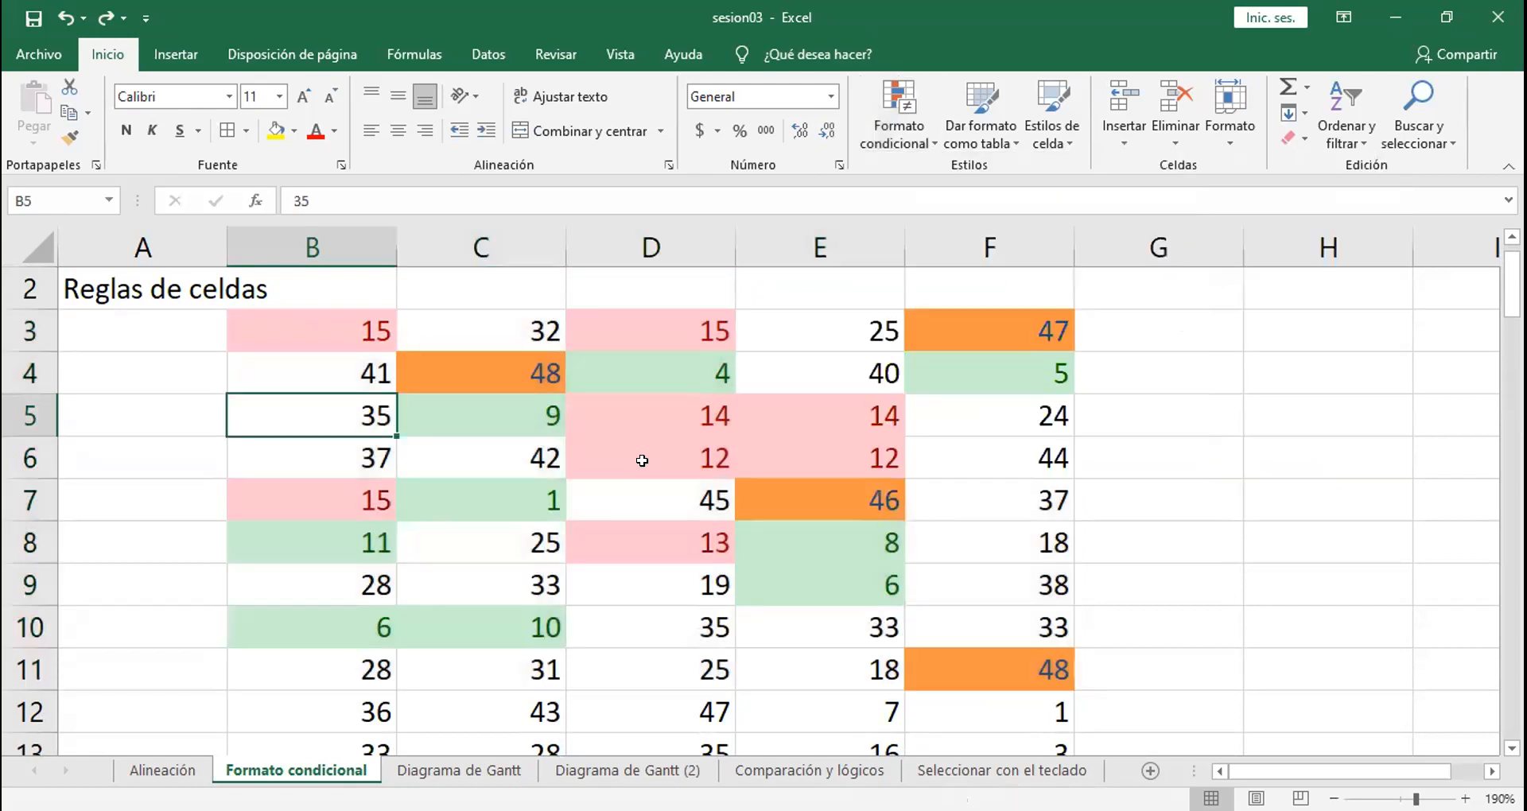
Step: Select B17:F25 and start a "10 superiores" conditional formatting rule using "Relleno verde con texto verde oscuro"
{"action": "key", "text": "Down"}
{"action": "key", "text": "Down"}
{"action": "key", "text": "Down"}
{"action": "key", "text": "Down"}
{"action": "key", "text": "Down"}
{"action": "key", "text": "Down"}
{"action": "key", "text": "Down"}
{"action": "key", "text": "Down"}
{"action": "key", "text": "Down"}
{"action": "key", "text": "Down"}
{"action": "left_click_drag", "start_coordinate": [303, 375], "coordinate": [1006, 707]}
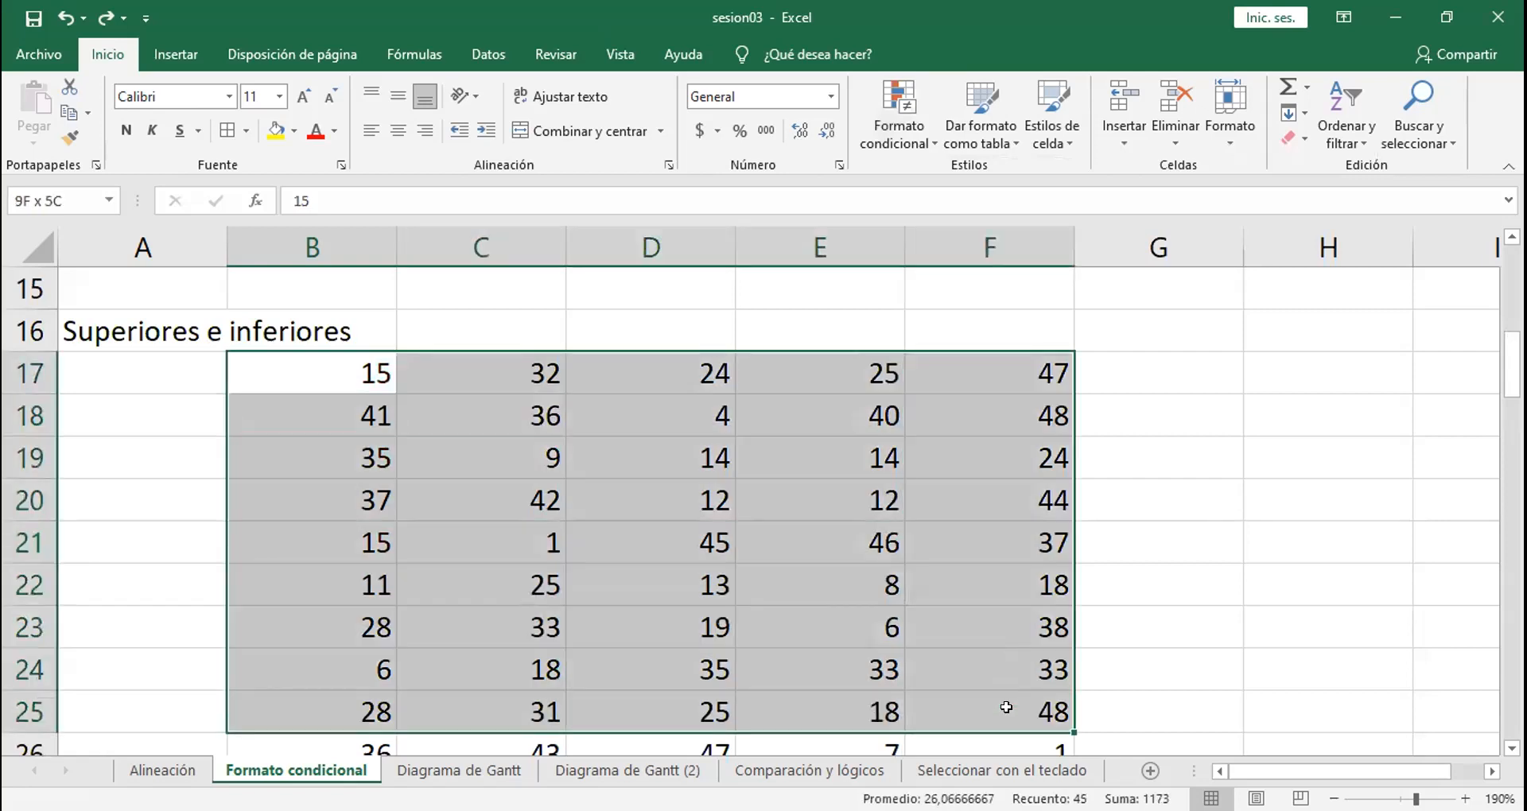
{"action": "left_click", "coordinate": [307, 372]}
{"action": "left_click_drag", "start_coordinate": [631, 384], "coordinate": [979, 521]}
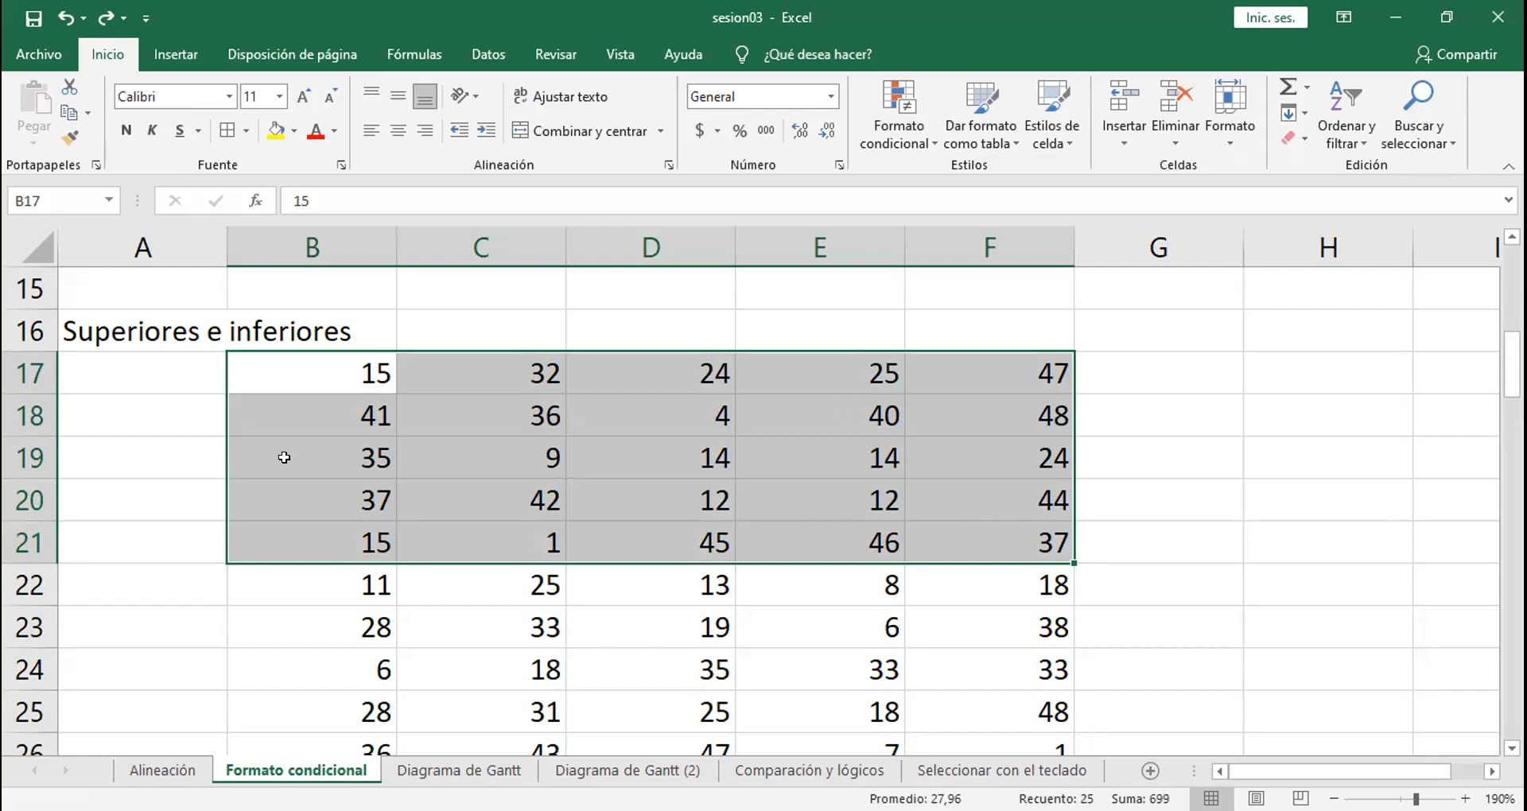
{"action": "left_click_drag", "start_coordinate": [279, 368], "coordinate": [1004, 691]}
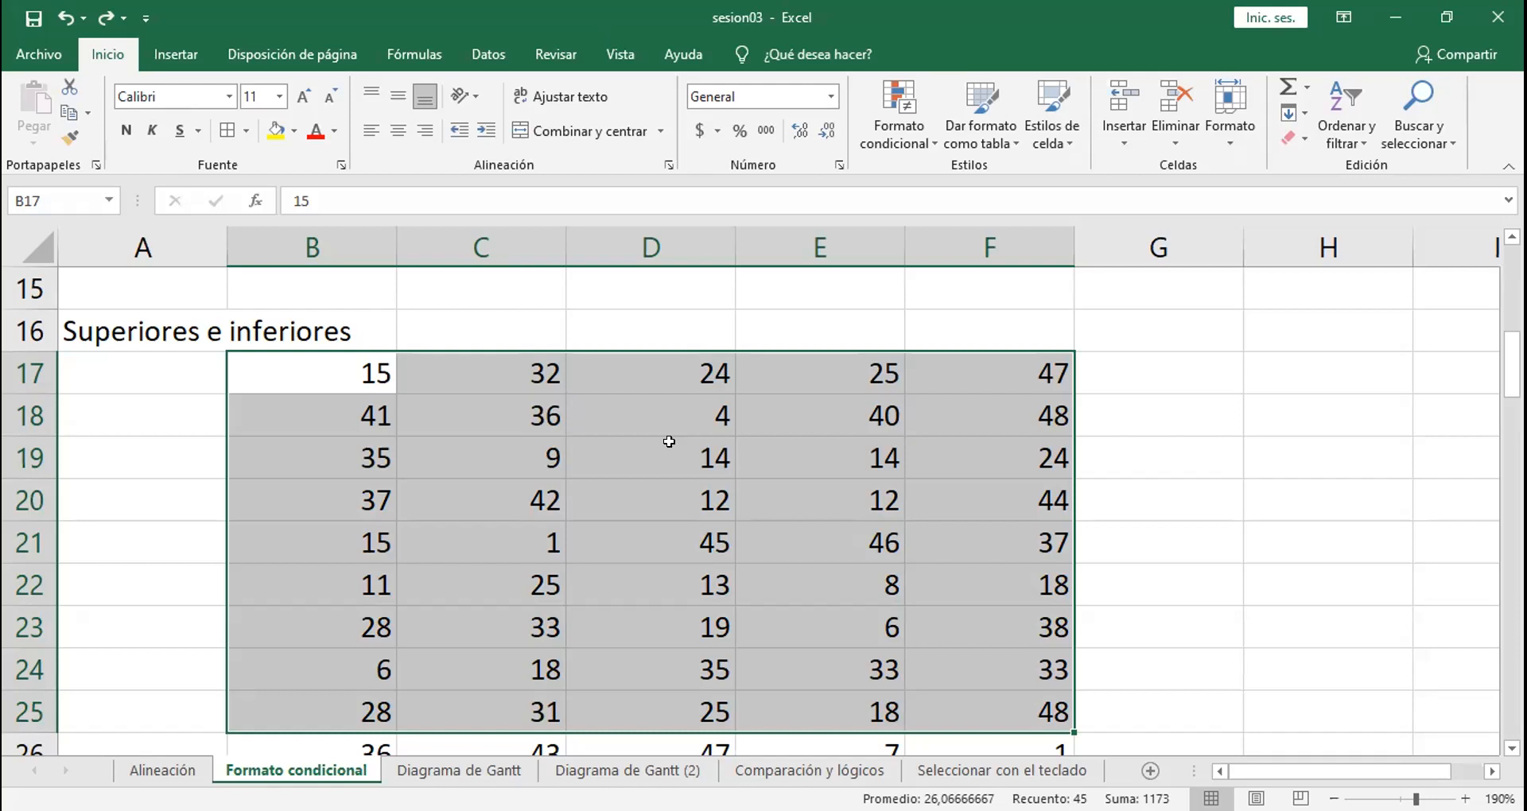
{"action": "left_click", "coordinate": [906, 149]}
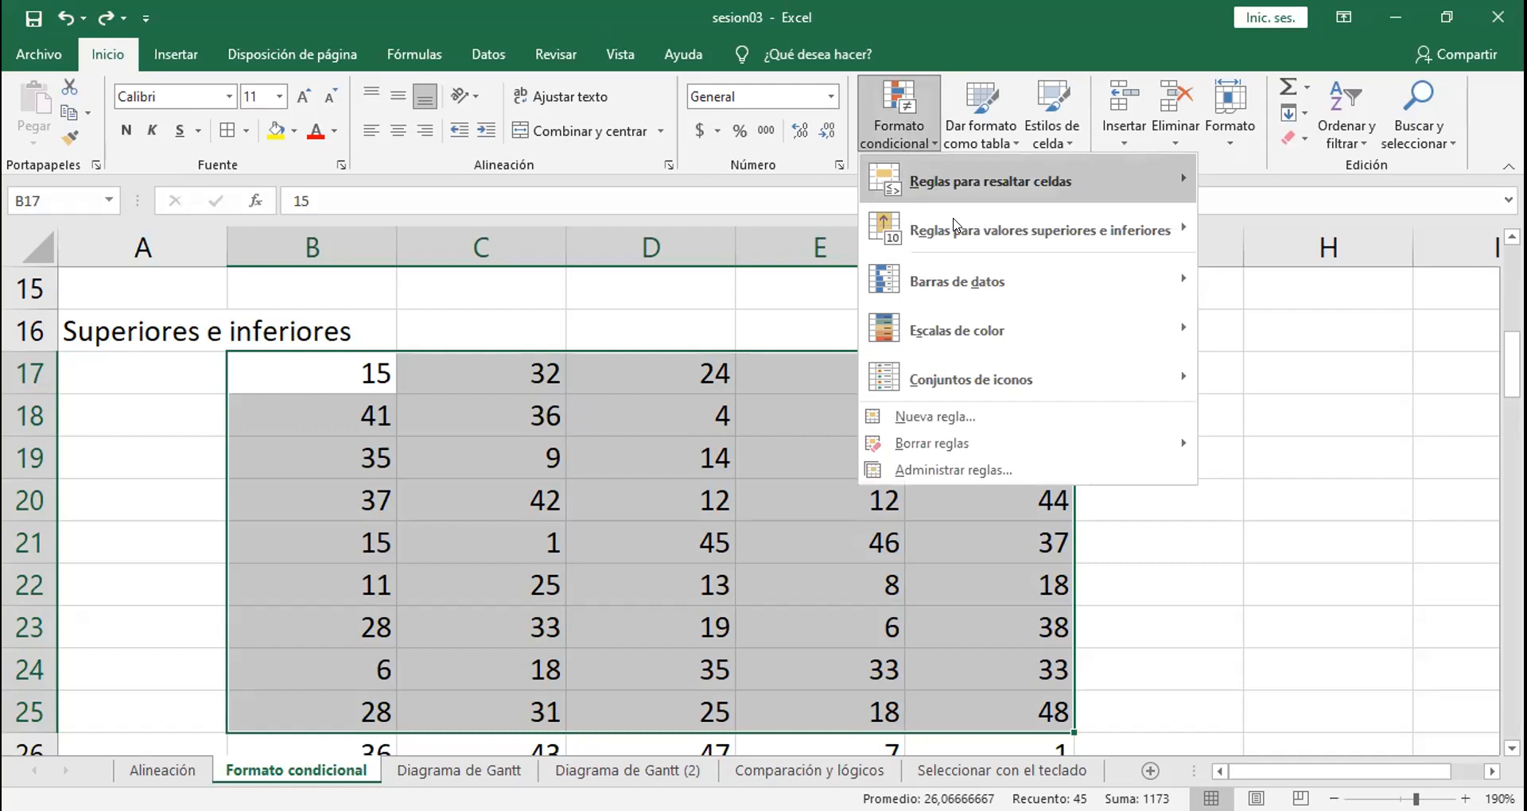
{"action": "mouse_move", "coordinate": [954, 225]}
{"action": "mouse_move", "coordinate": [1129, 228]}
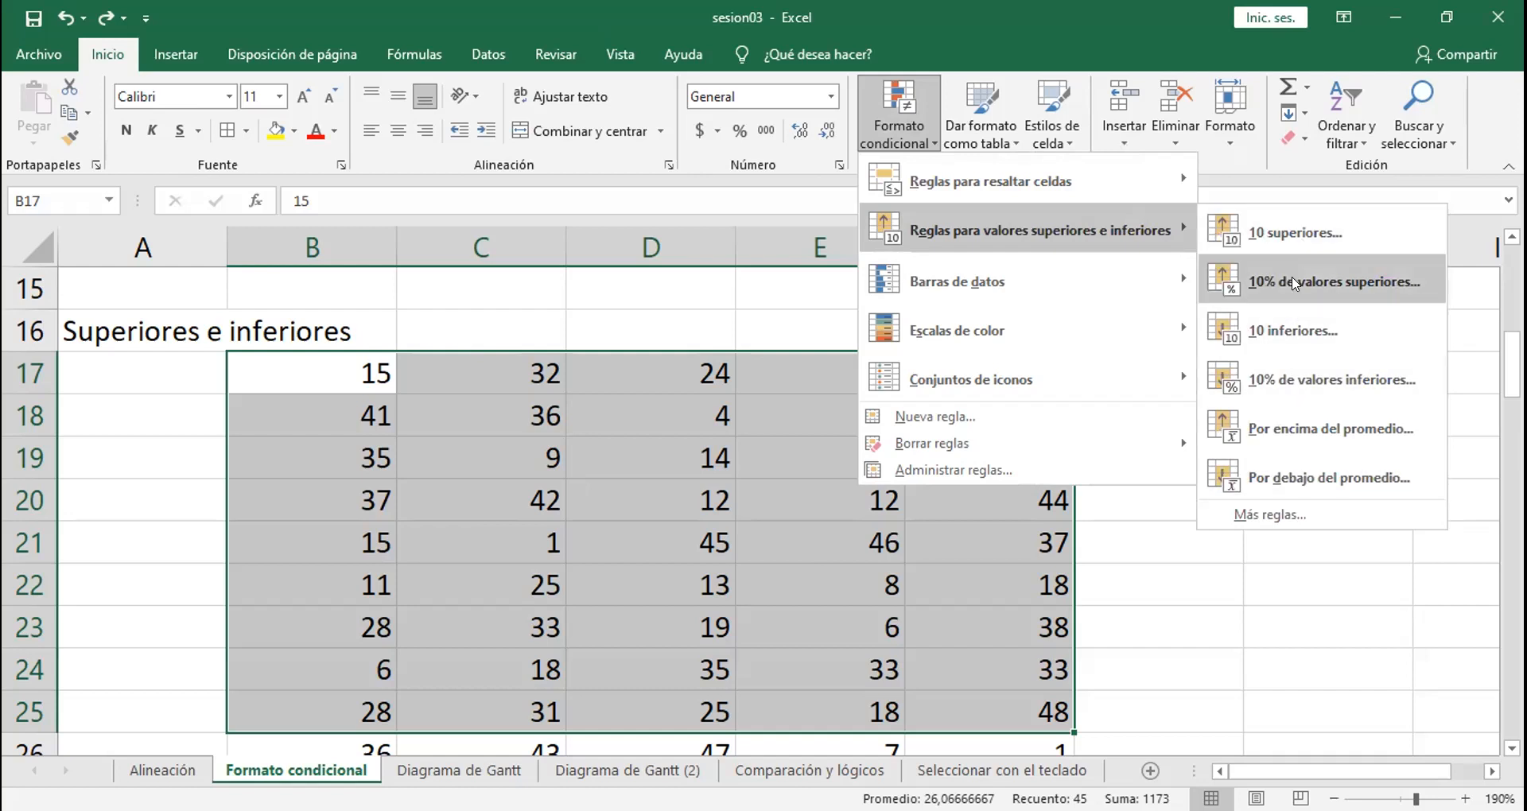
{"action": "left_click", "coordinate": [1285, 230]}
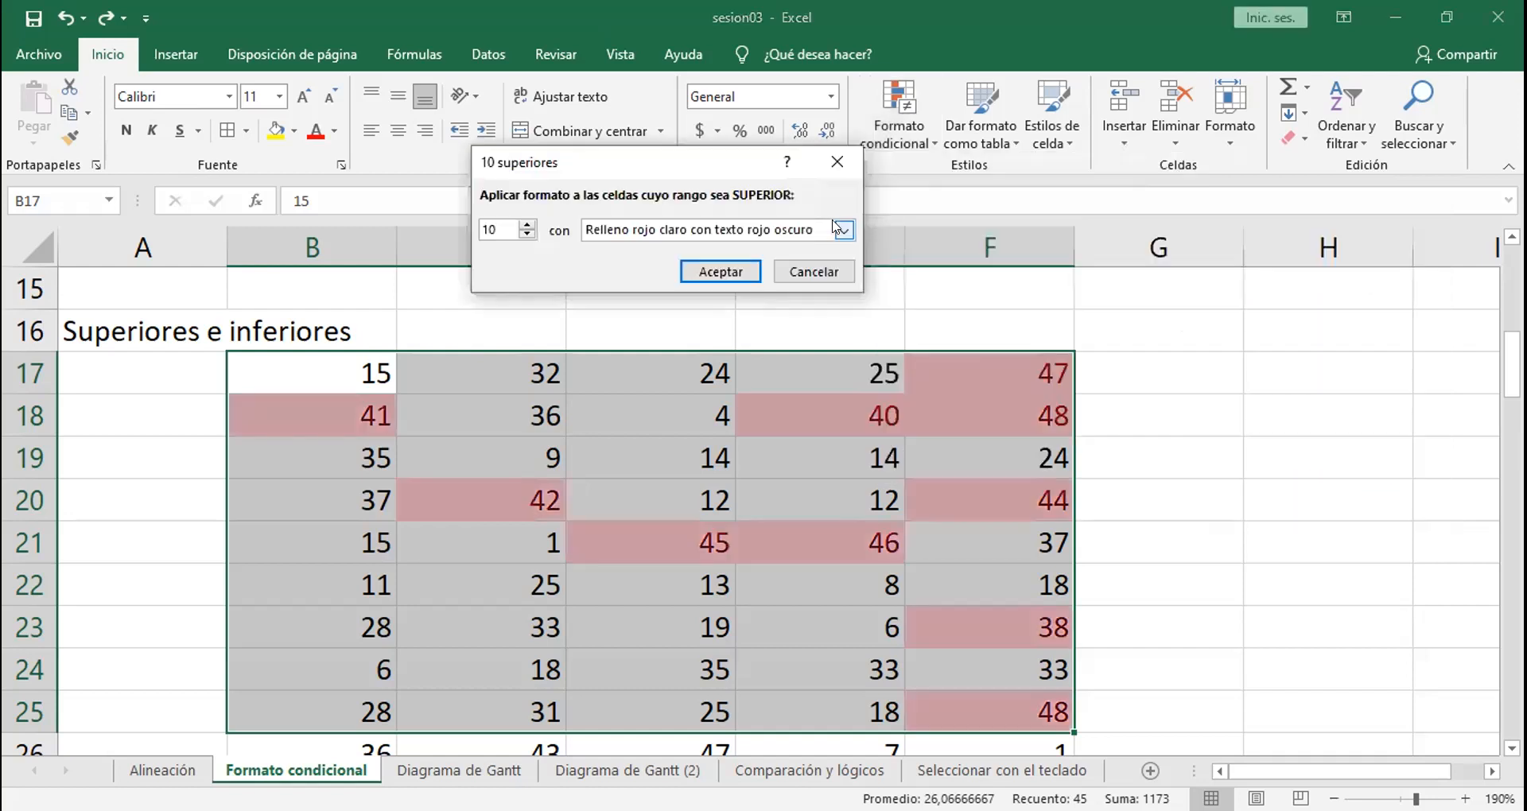
{"action": "left_click", "coordinate": [843, 230]}
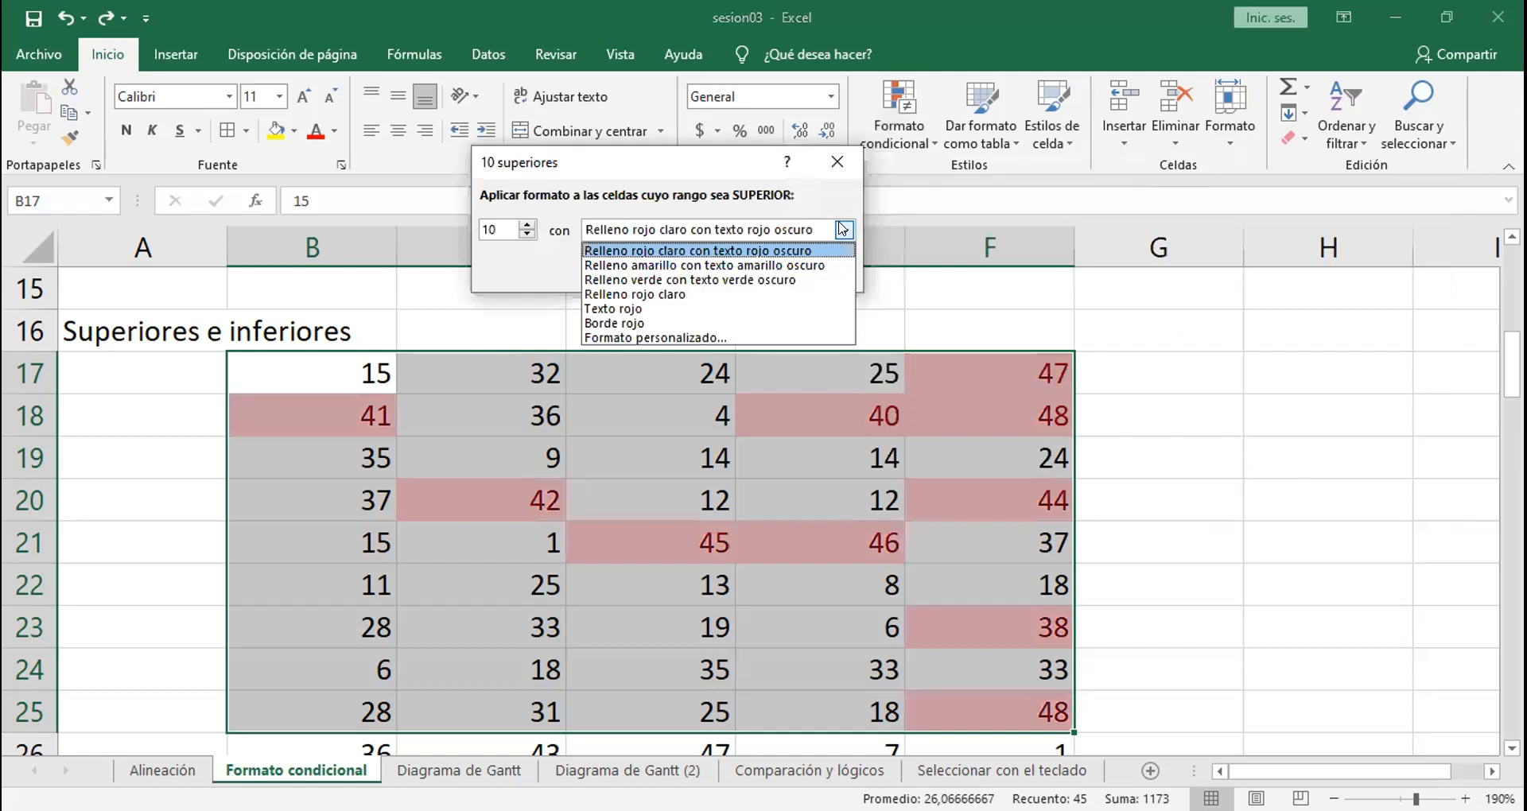
{"action": "left_click", "coordinate": [753, 280]}
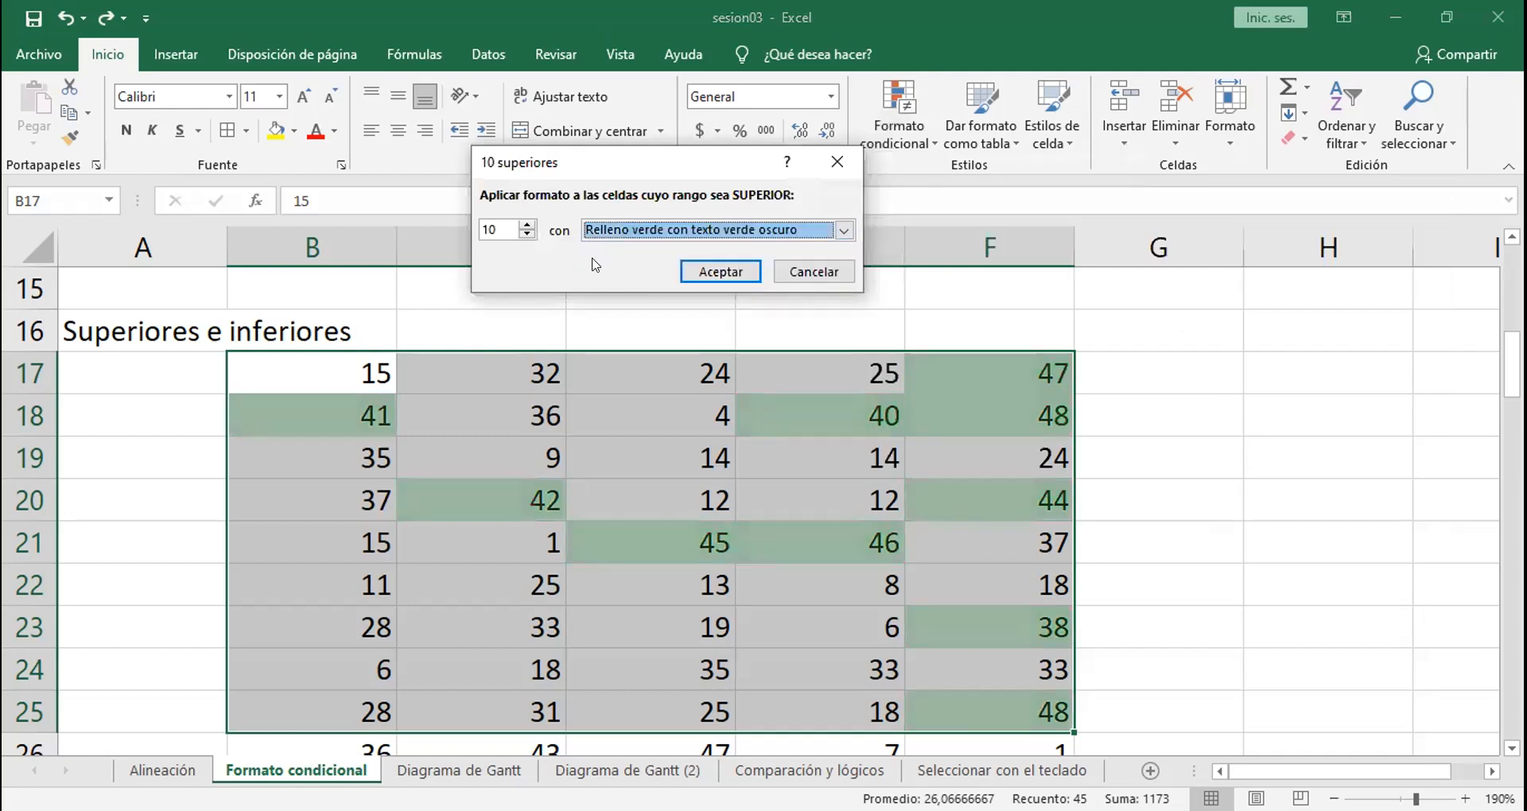
Step: Try lowering the top-values rule's count to 5 and raise it back to 10 to compare the highlighted cells
{"action": "left_click", "coordinate": [526, 236]}
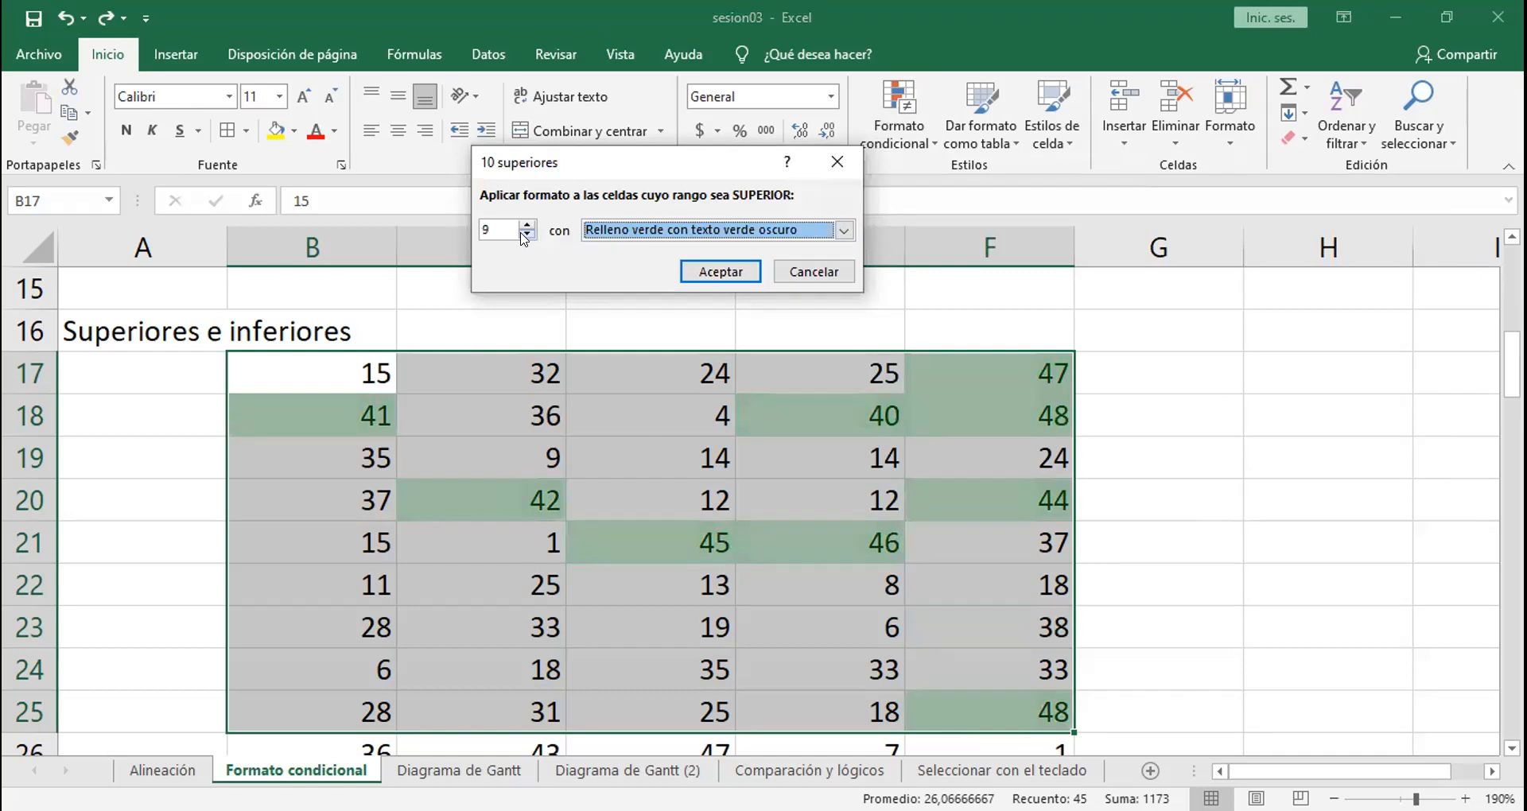
{"action": "left_click", "coordinate": [526, 235]}
{"action": "left_click", "coordinate": [526, 235]}
{"action": "left_click", "coordinate": [525, 236]}
{"action": "left_click", "coordinate": [525, 235]}
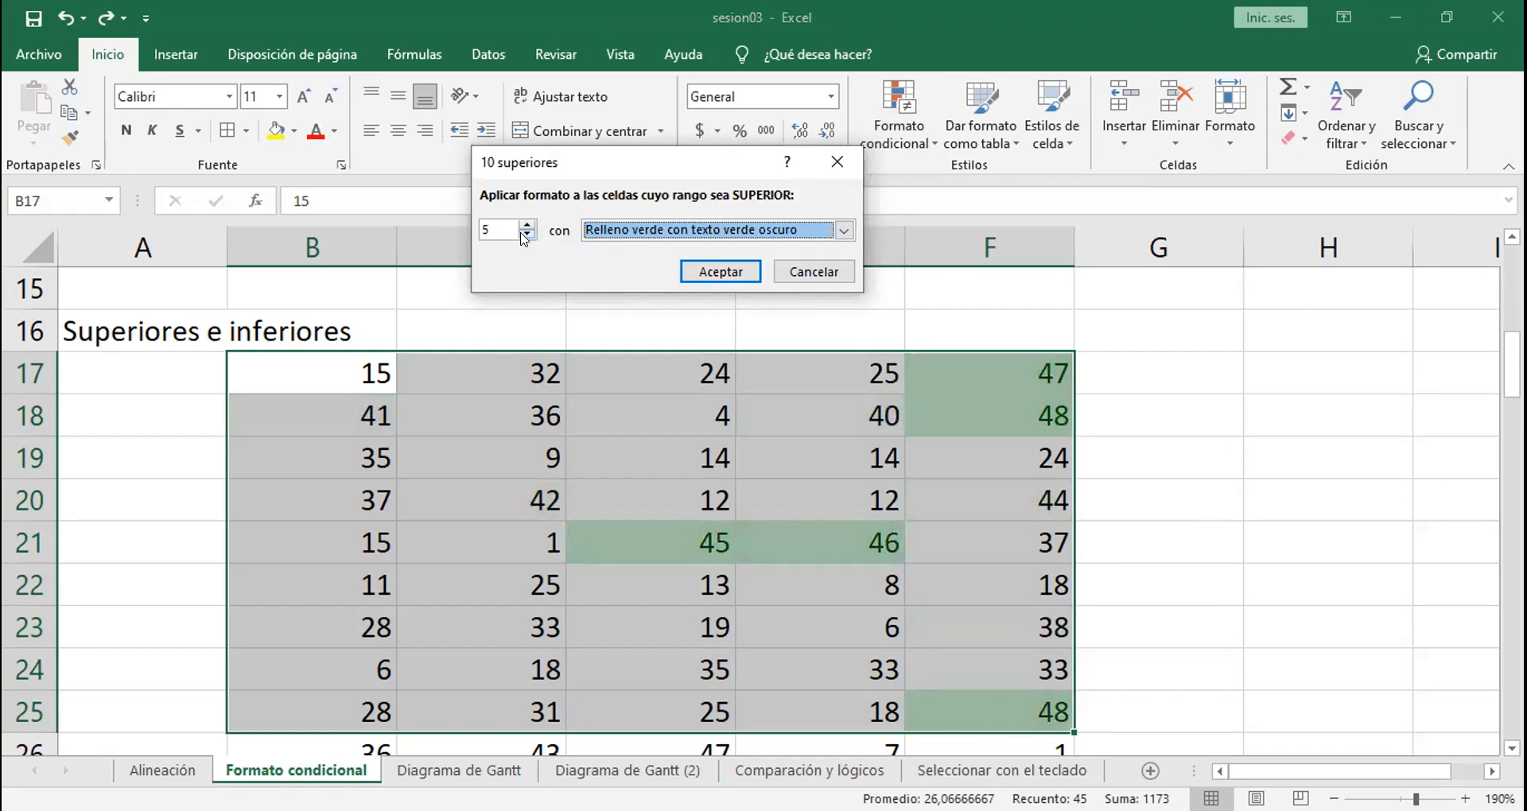
{"action": "left_click", "coordinate": [525, 225]}
{"action": "left_click", "coordinate": [526, 225]}
{"action": "left_click", "coordinate": [525, 225]}
{"action": "left_click", "coordinate": [526, 225]}
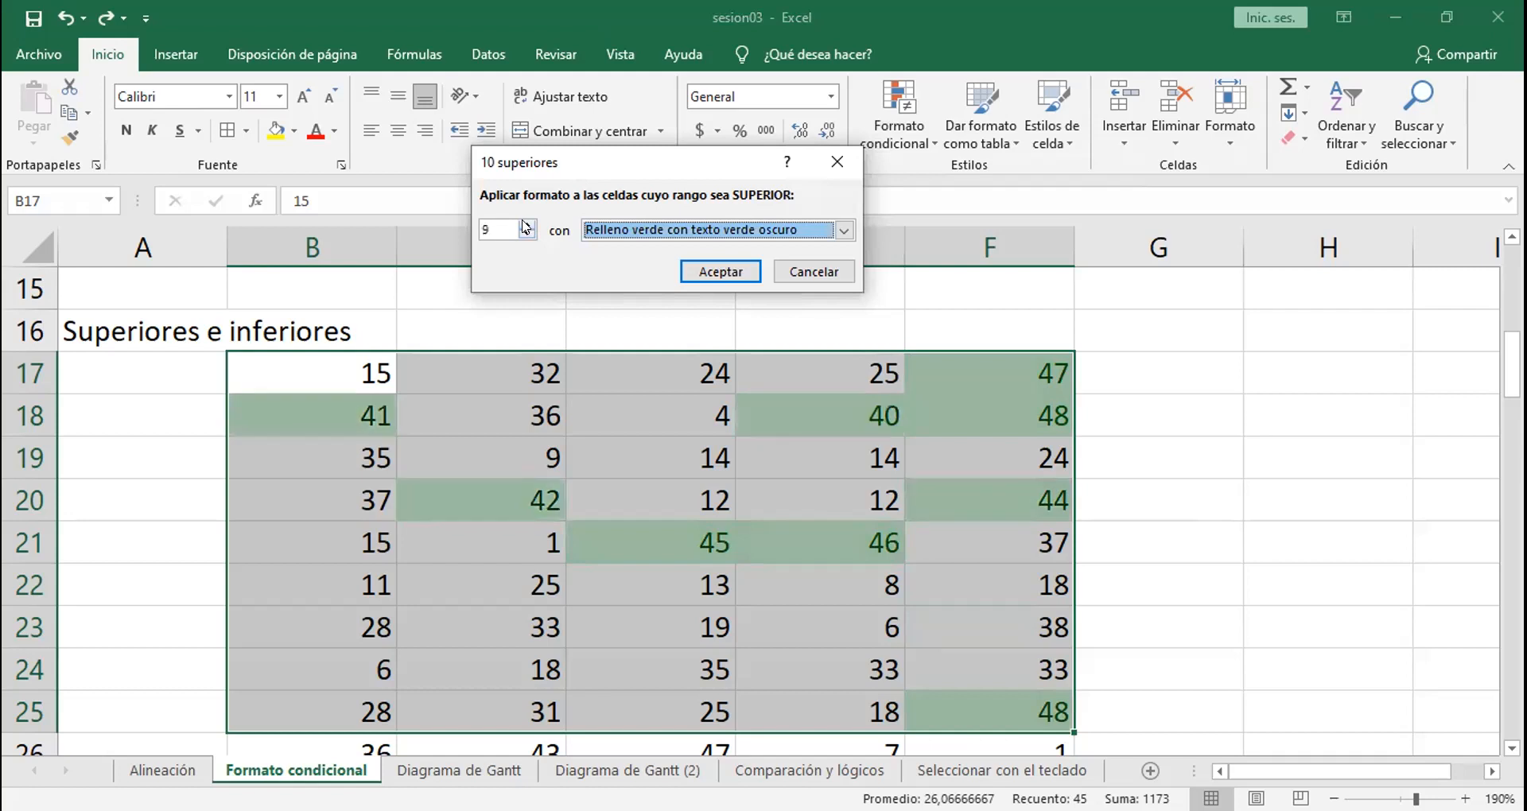
{"action": "left_click", "coordinate": [525, 225]}
{"action": "left_click", "coordinate": [525, 225]}
{"action": "left_click", "coordinate": [526, 225]}
{"action": "left_click", "coordinate": [527, 235]}
Step: Set the top-values rule's count to 5 and apply it to B17:F25
{"action": "left_click", "coordinate": [527, 235]}
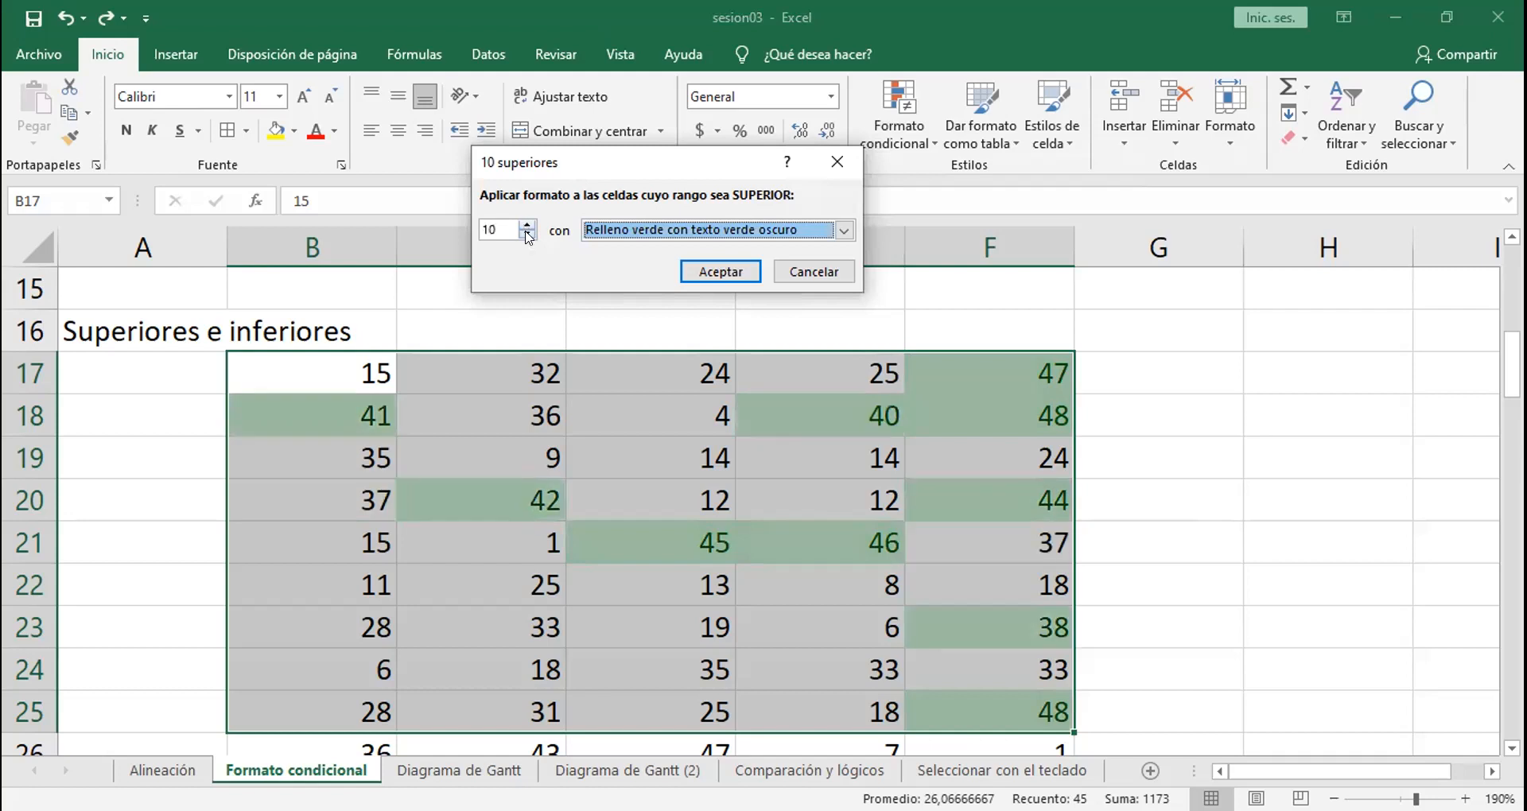
{"action": "left_click", "coordinate": [528, 235]}
{"action": "left_click", "coordinate": [527, 235]}
{"action": "left_click", "coordinate": [527, 235]}
{"action": "left_click", "coordinate": [528, 235]}
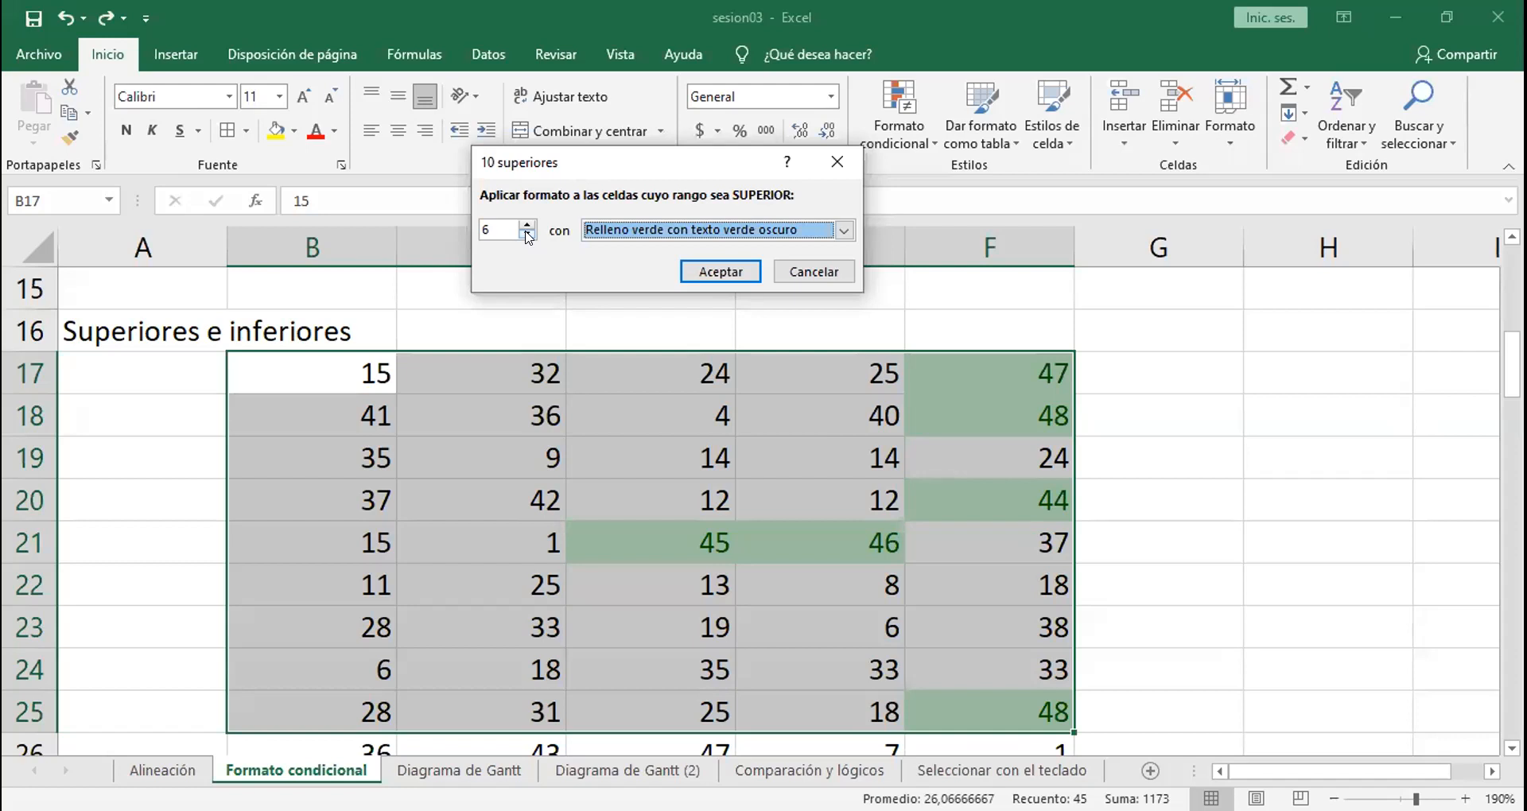
{"action": "left_click", "coordinate": [528, 235]}
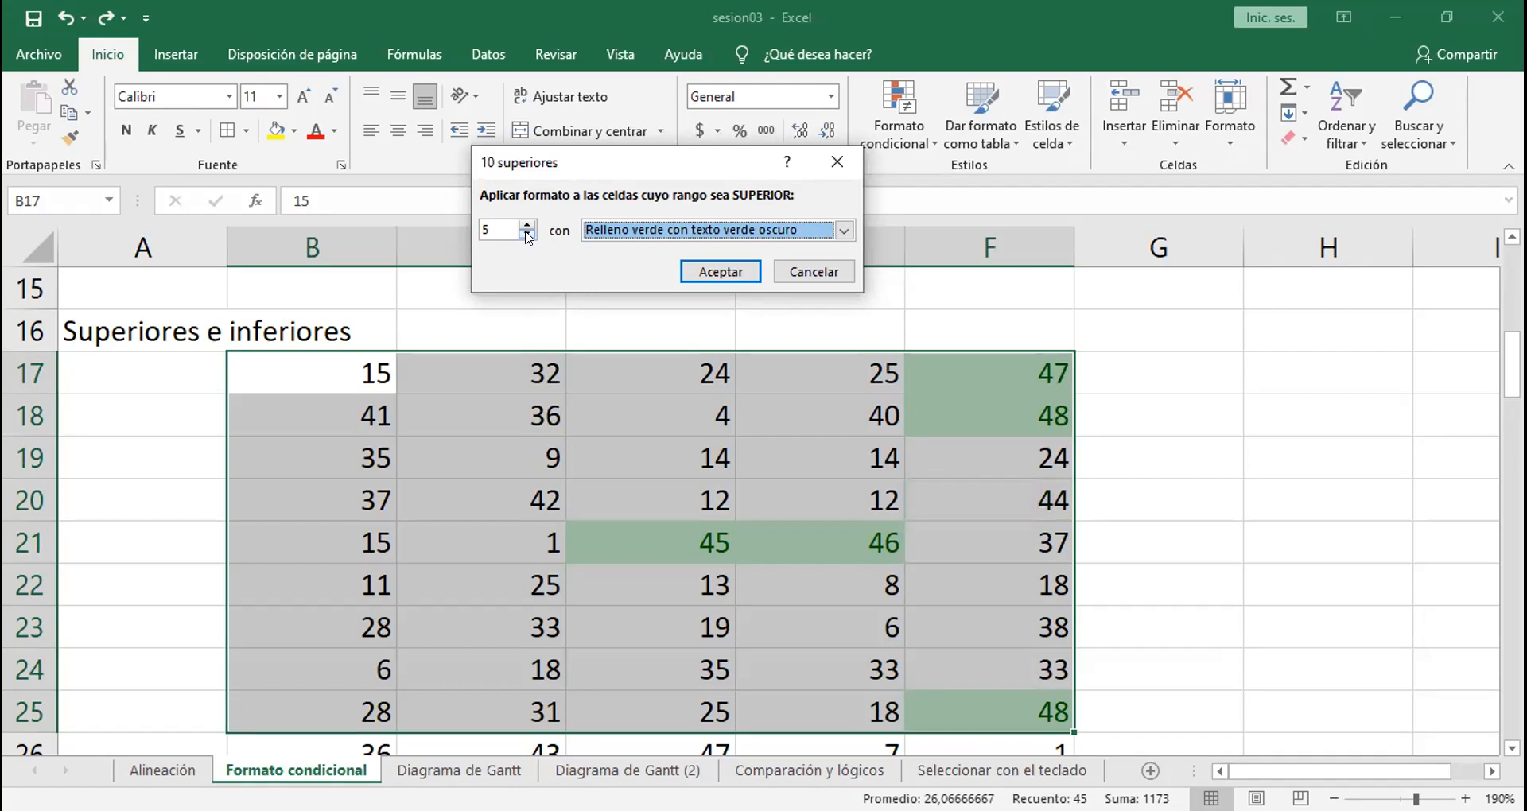
{"action": "left_click", "coordinate": [528, 235]}
{"action": "left_click", "coordinate": [528, 235]}
{"action": "left_click", "coordinate": [528, 226]}
{"action": "left_click", "coordinate": [528, 226]}
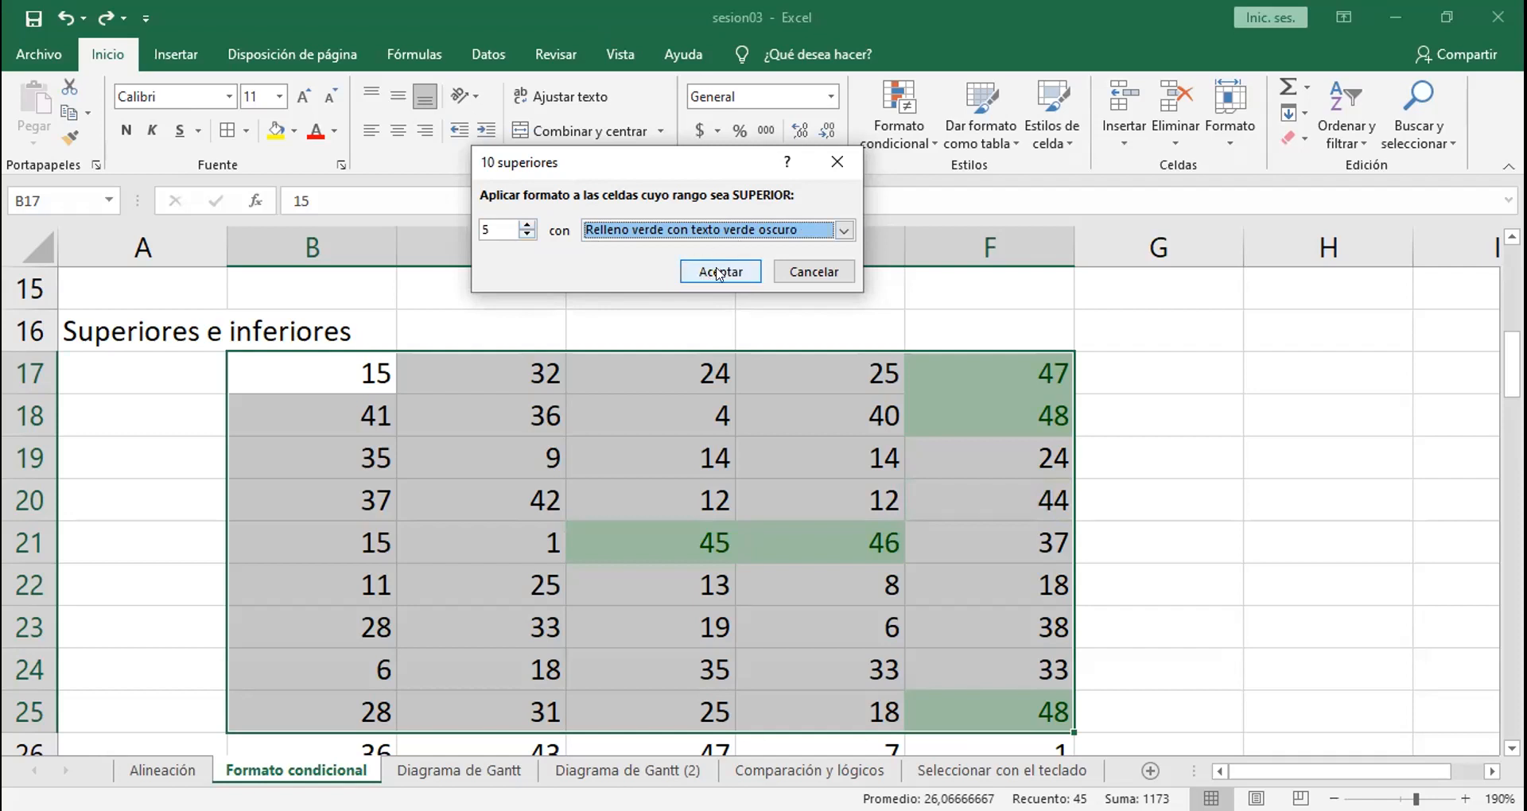
{"action": "left_click", "coordinate": [719, 274]}
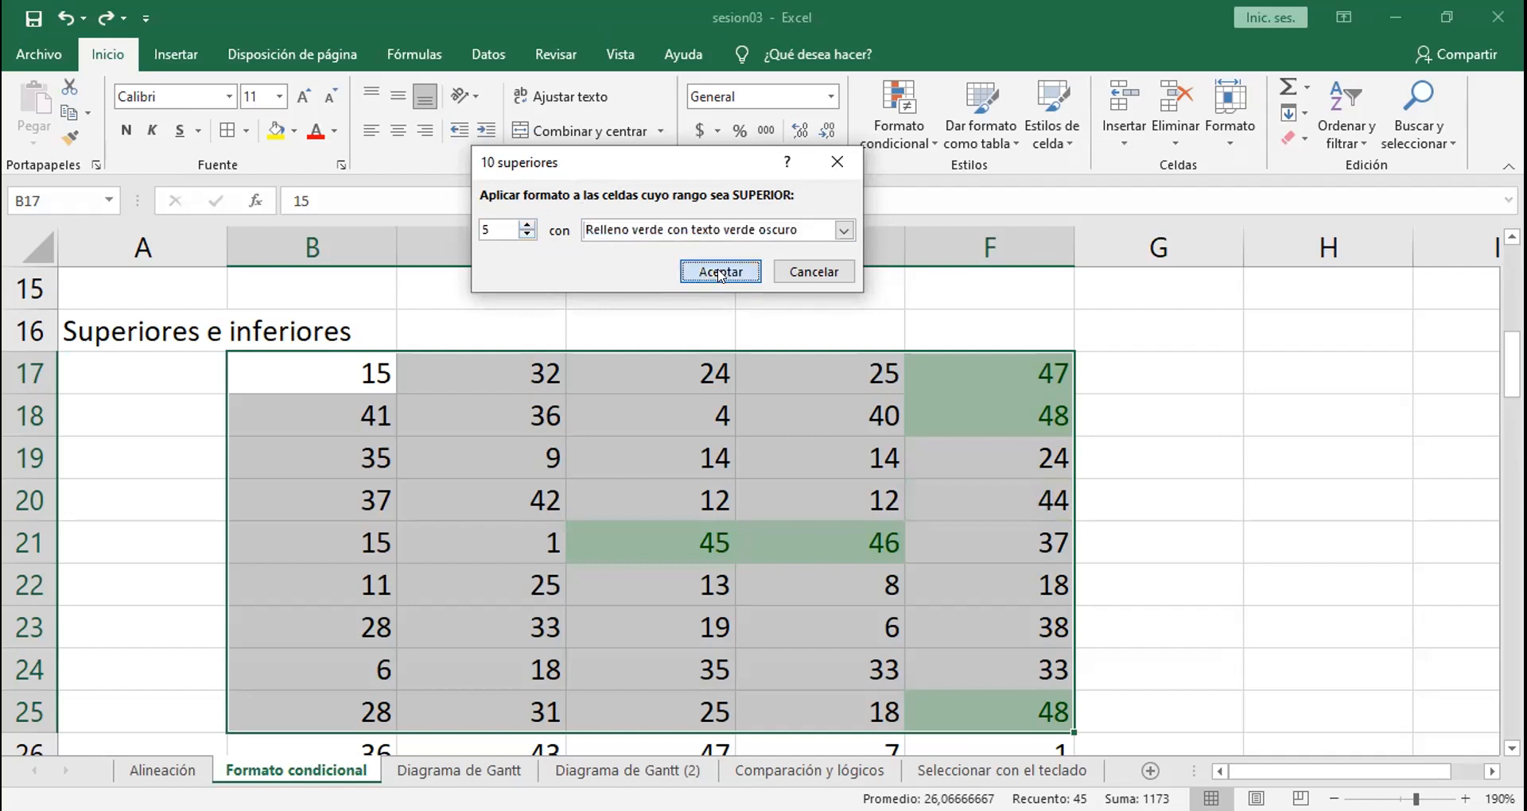
Step: Replace the values in cells C18 and D17 with 45 to create ties with D21
{"action": "left_click", "coordinate": [745, 422]}
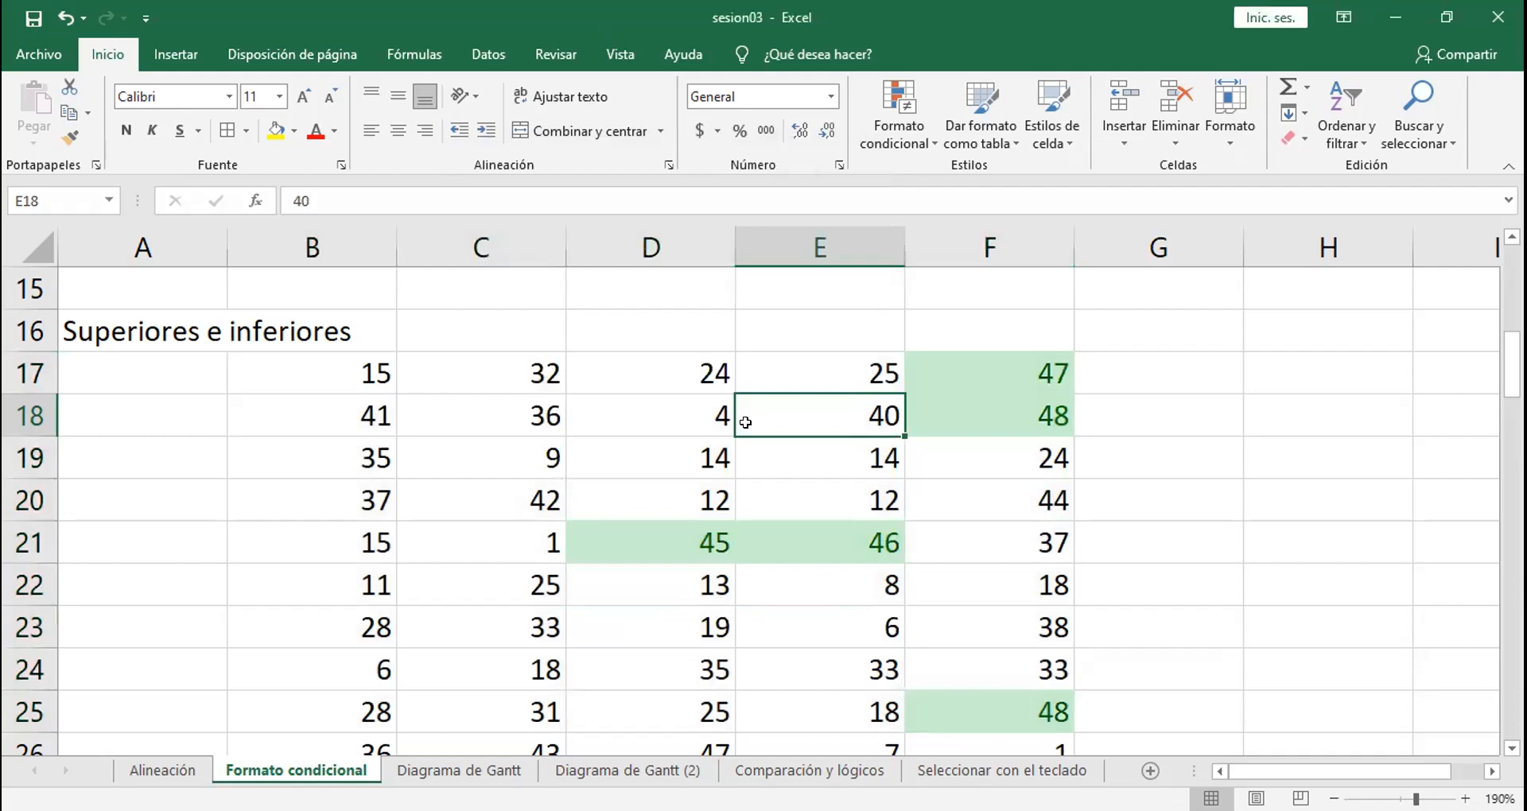
{"action": "left_click", "coordinate": [666, 540]}
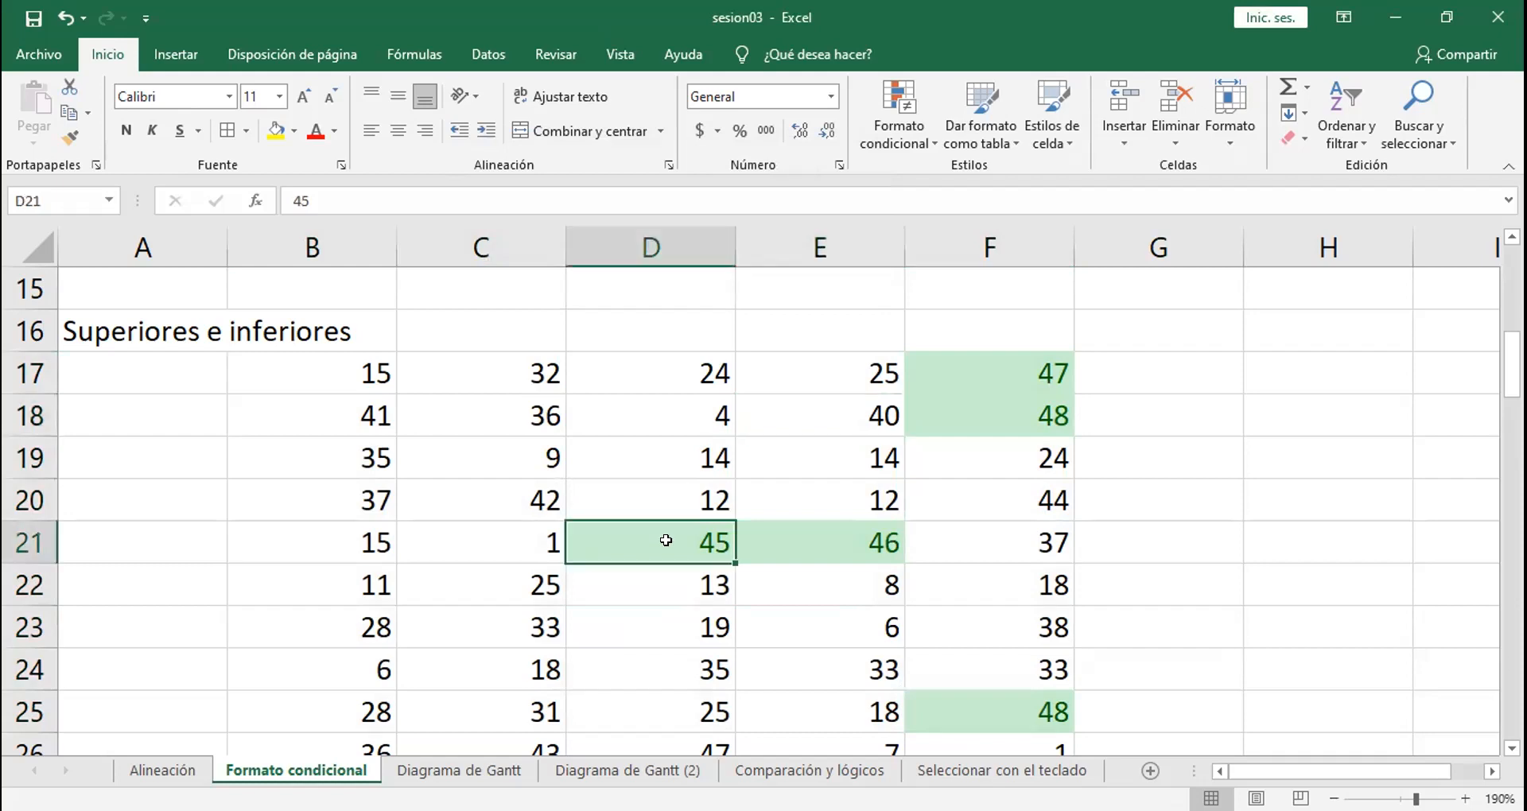
{"action": "left_click", "coordinate": [492, 408]}
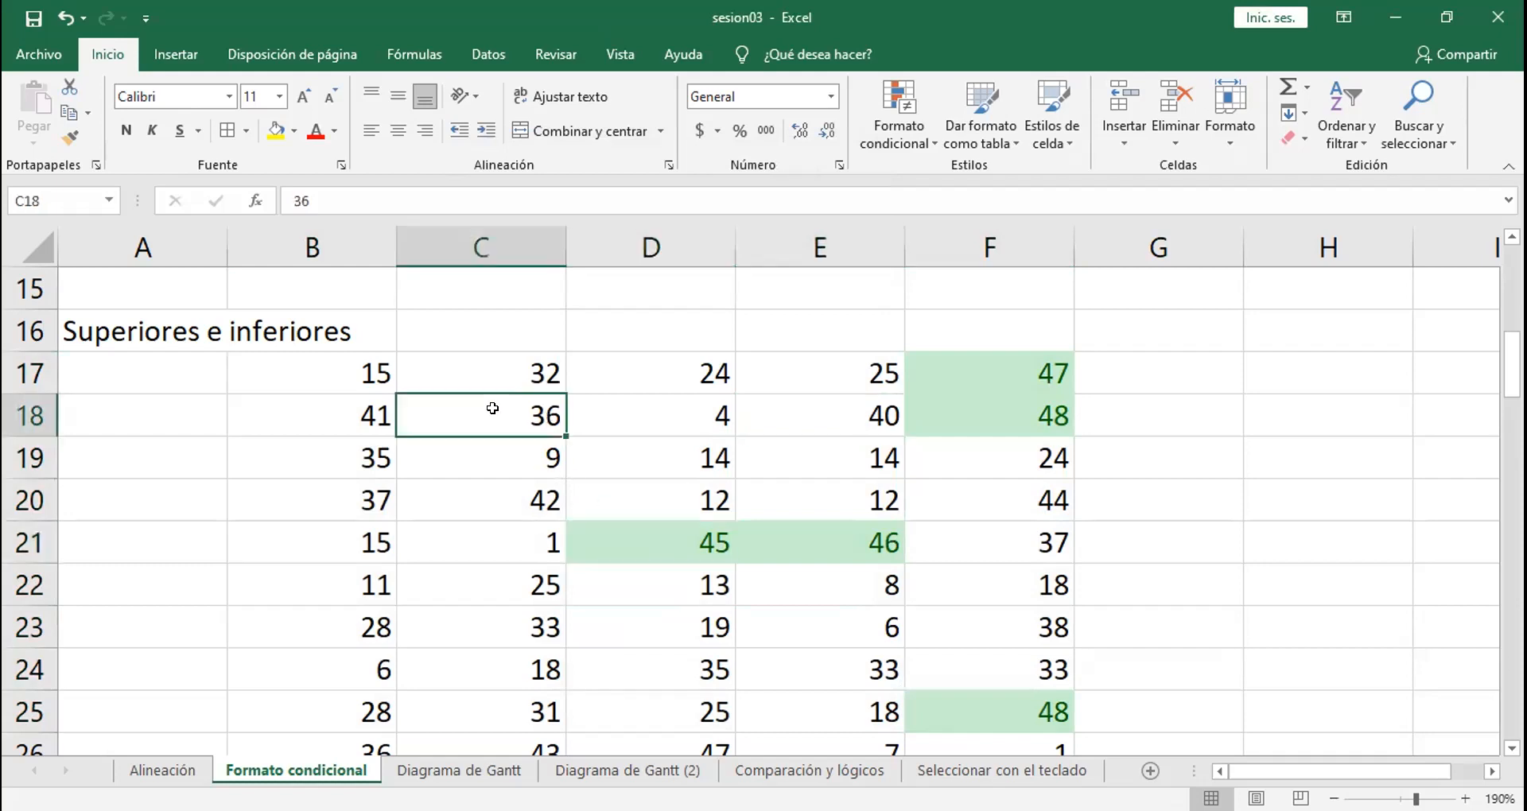
{"action": "type", "text": "45"}
{"action": "key", "text": "Return"}
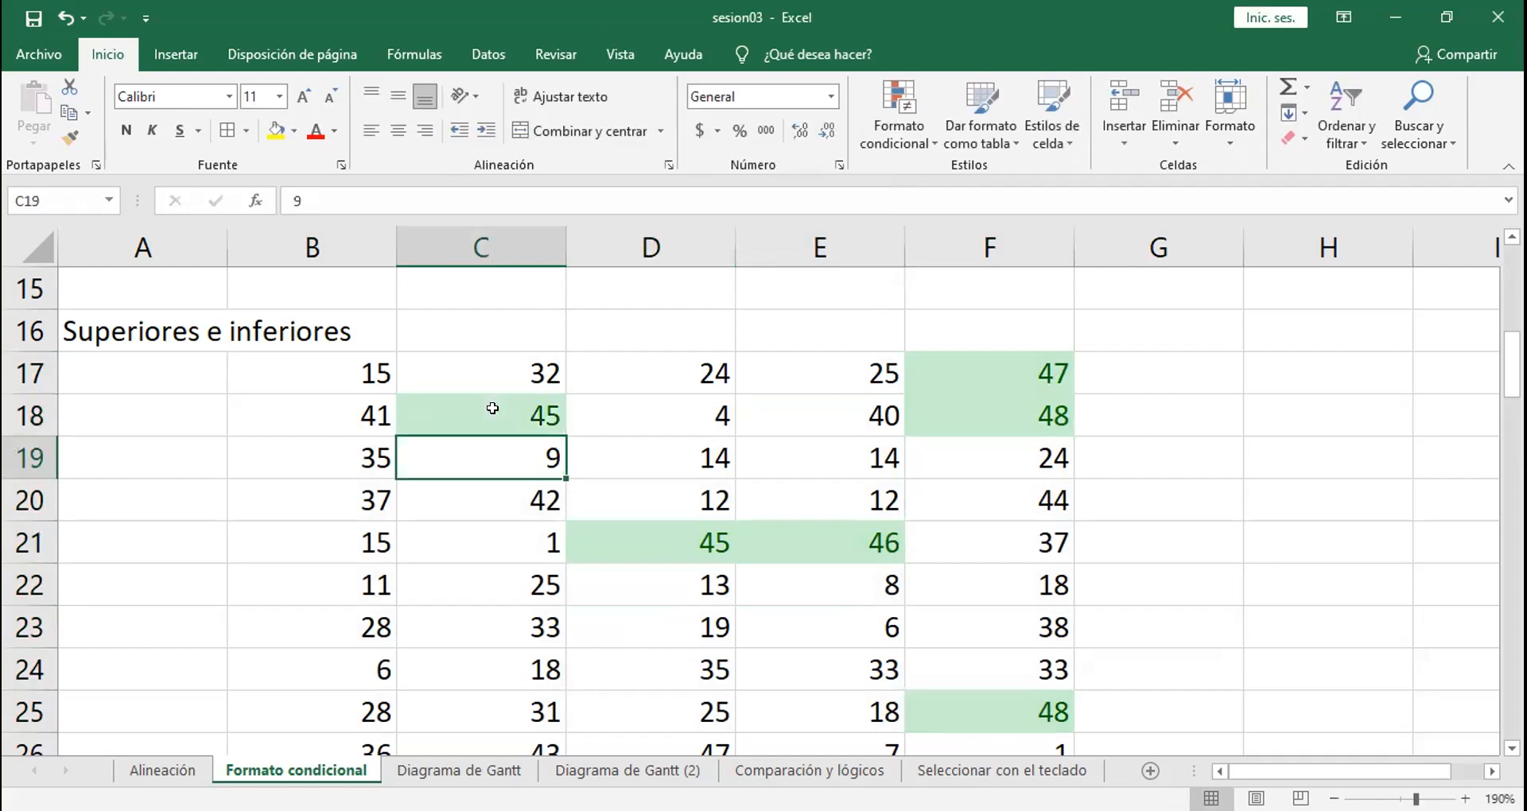
{"action": "left_click", "coordinate": [708, 359]}
{"action": "type", "text": "445"}
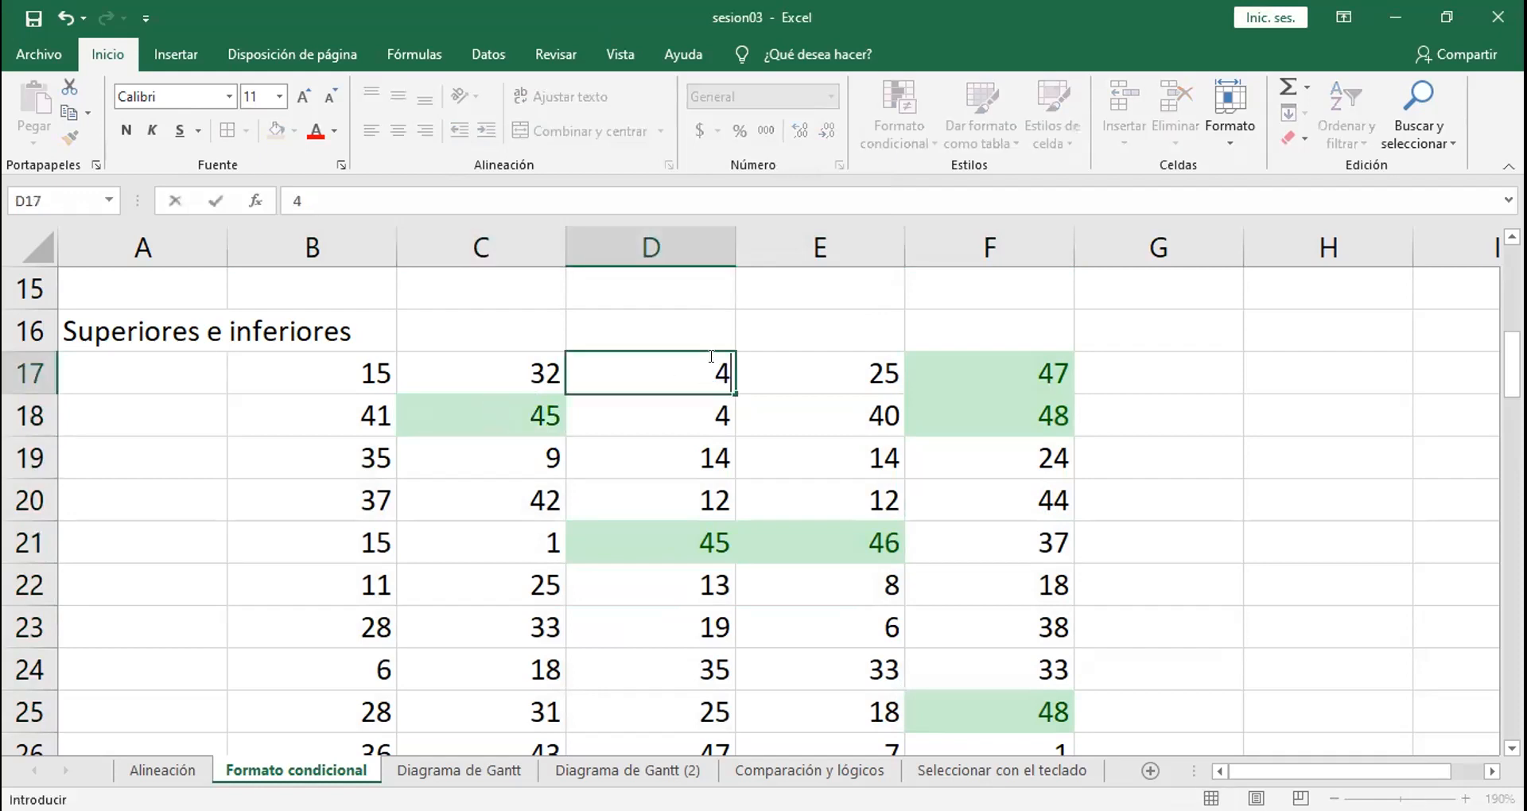
{"action": "key", "text": "BackSpace"}
{"action": "key", "text": "BackSpace"}
{"action": "type", "text": "5"}
{"action": "key", "text": "Return"}
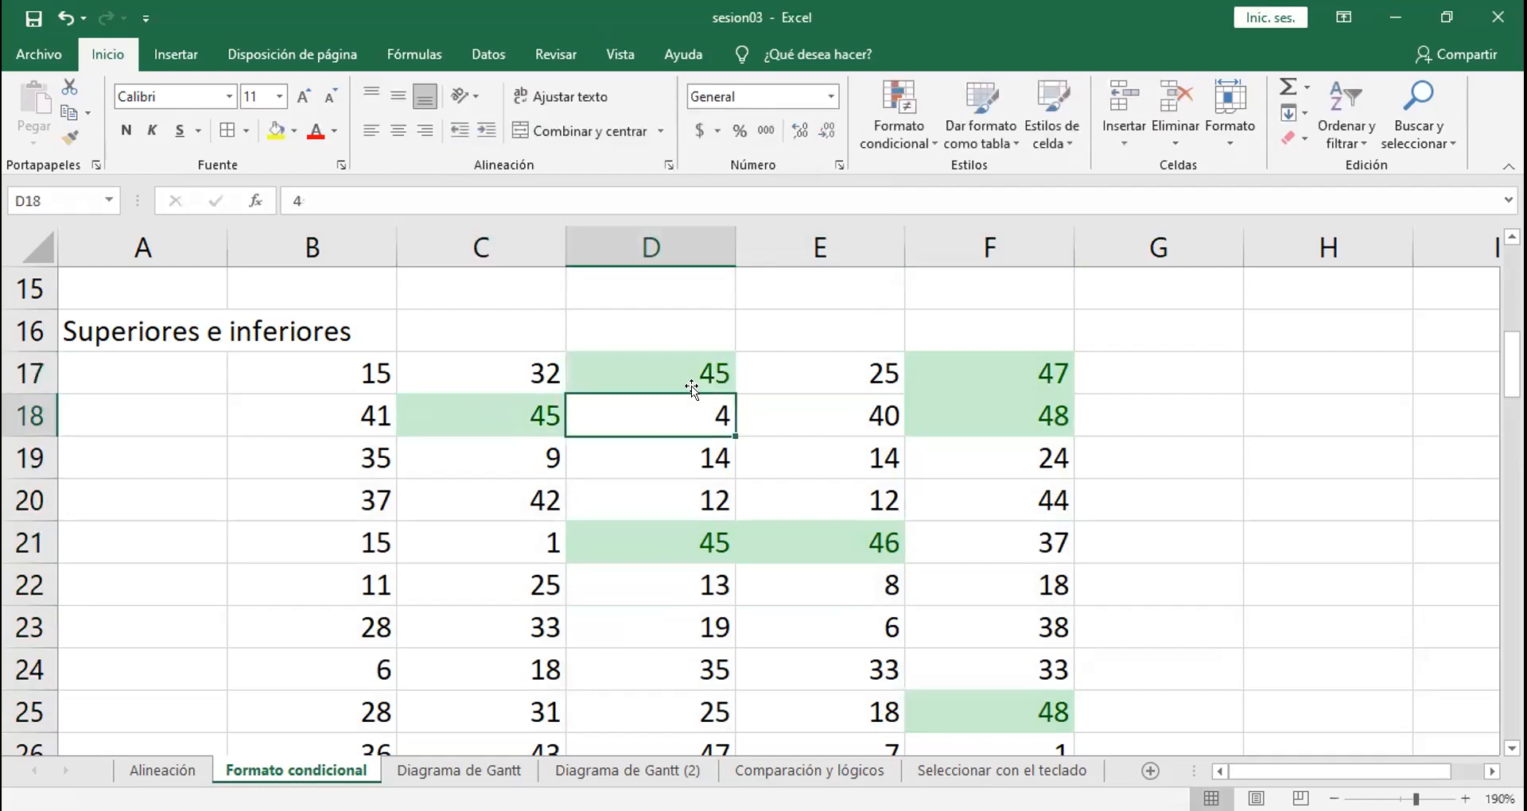
Step: Replace the values in cells C24 and E24 with 45
{"action": "left_click", "coordinate": [497, 649]}
{"action": "type", "text": "45"}
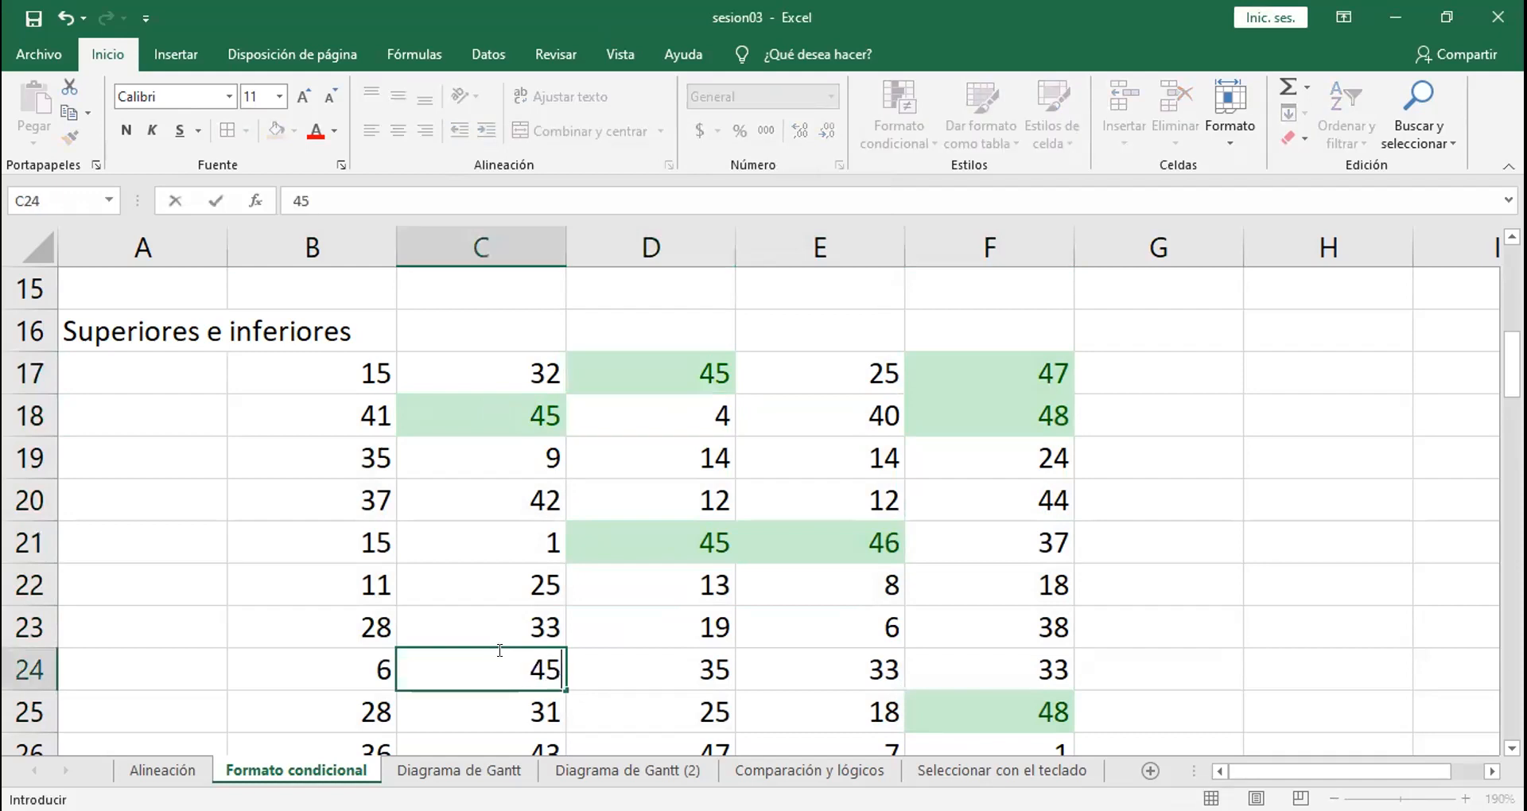
{"action": "key", "text": "Return"}
{"action": "left_click", "coordinate": [755, 651]}
{"action": "type", "text": "45"}
{"action": "key", "text": "Return"}
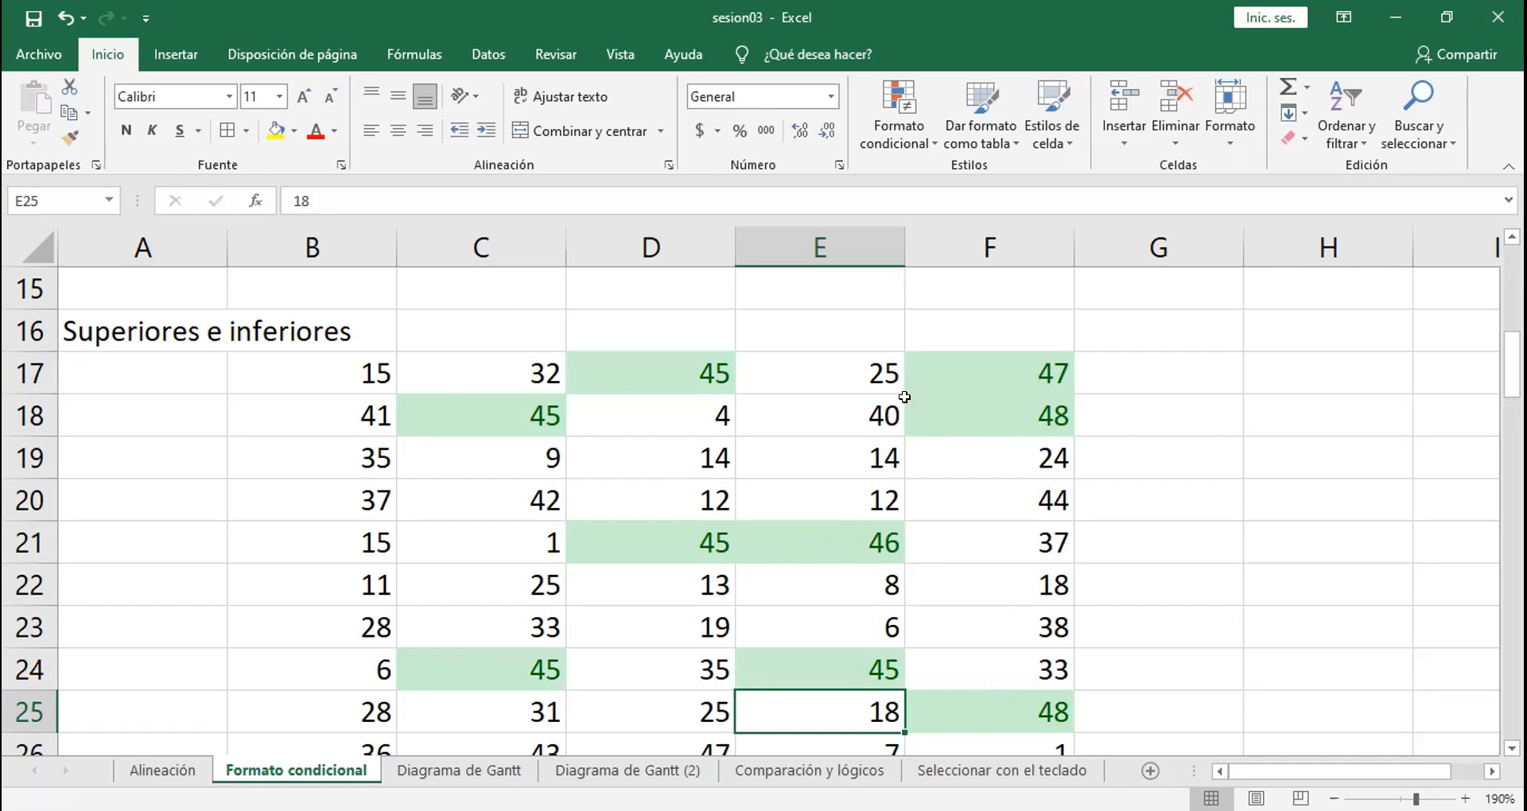
Step: Review the top-values rule for B17:F25 in the conditional formatting rules manager and close it without changes
{"action": "left_click", "coordinate": [723, 443]}
{"action": "left_click", "coordinate": [897, 136]}
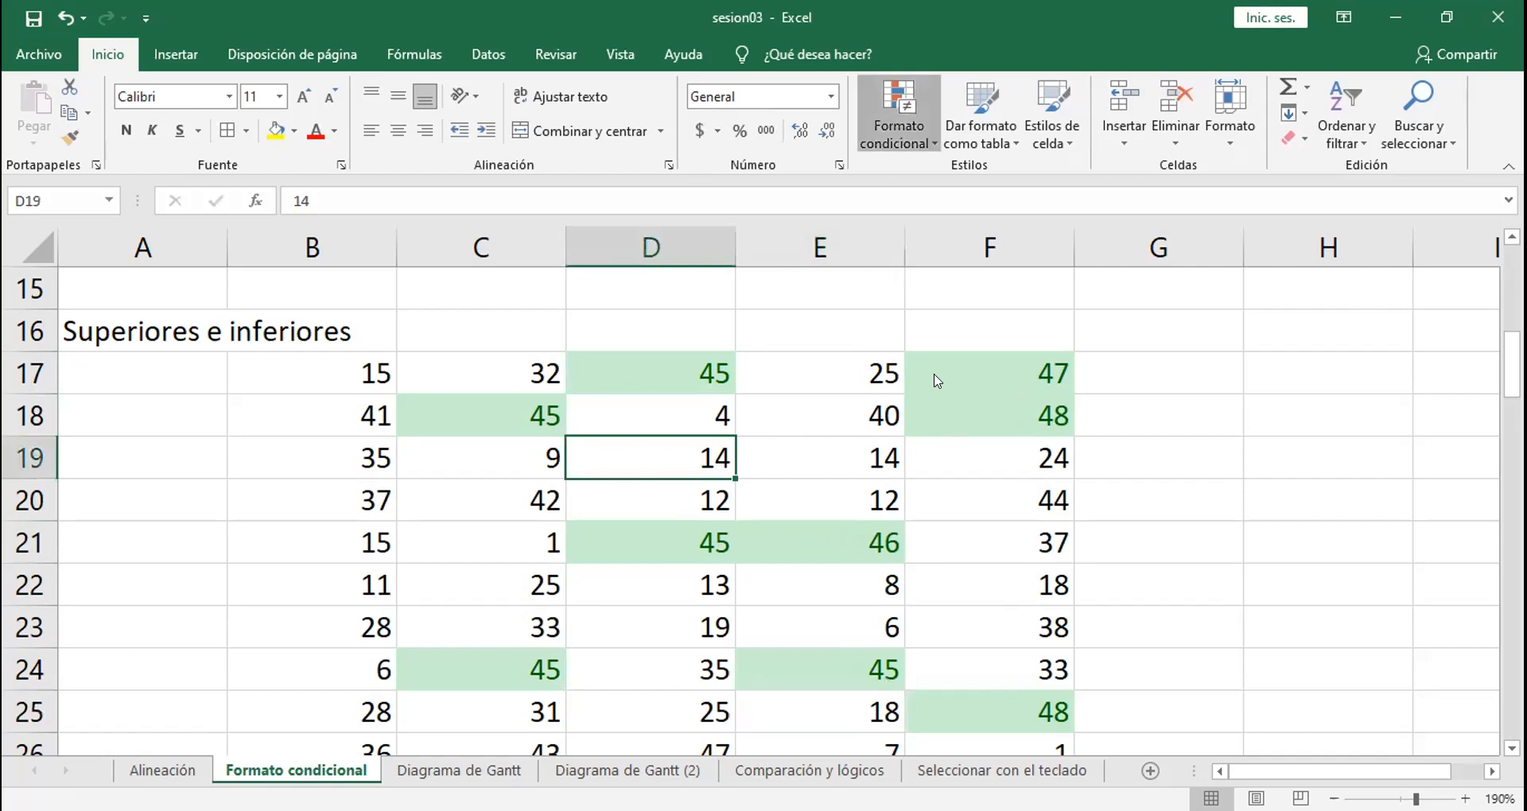
{"action": "left_click", "coordinate": [941, 473]}
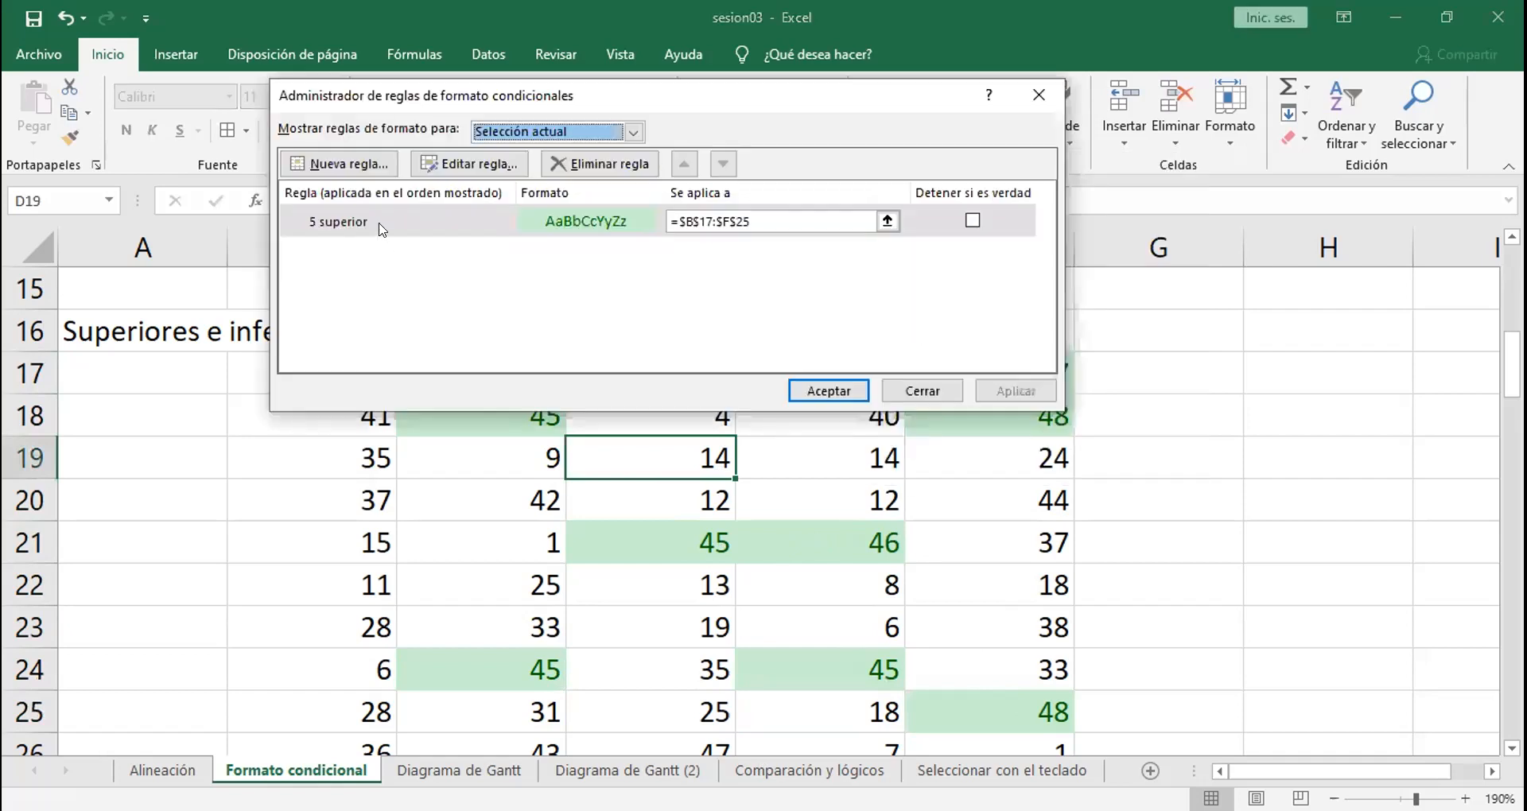
{"action": "left_click", "coordinate": [1039, 97]}
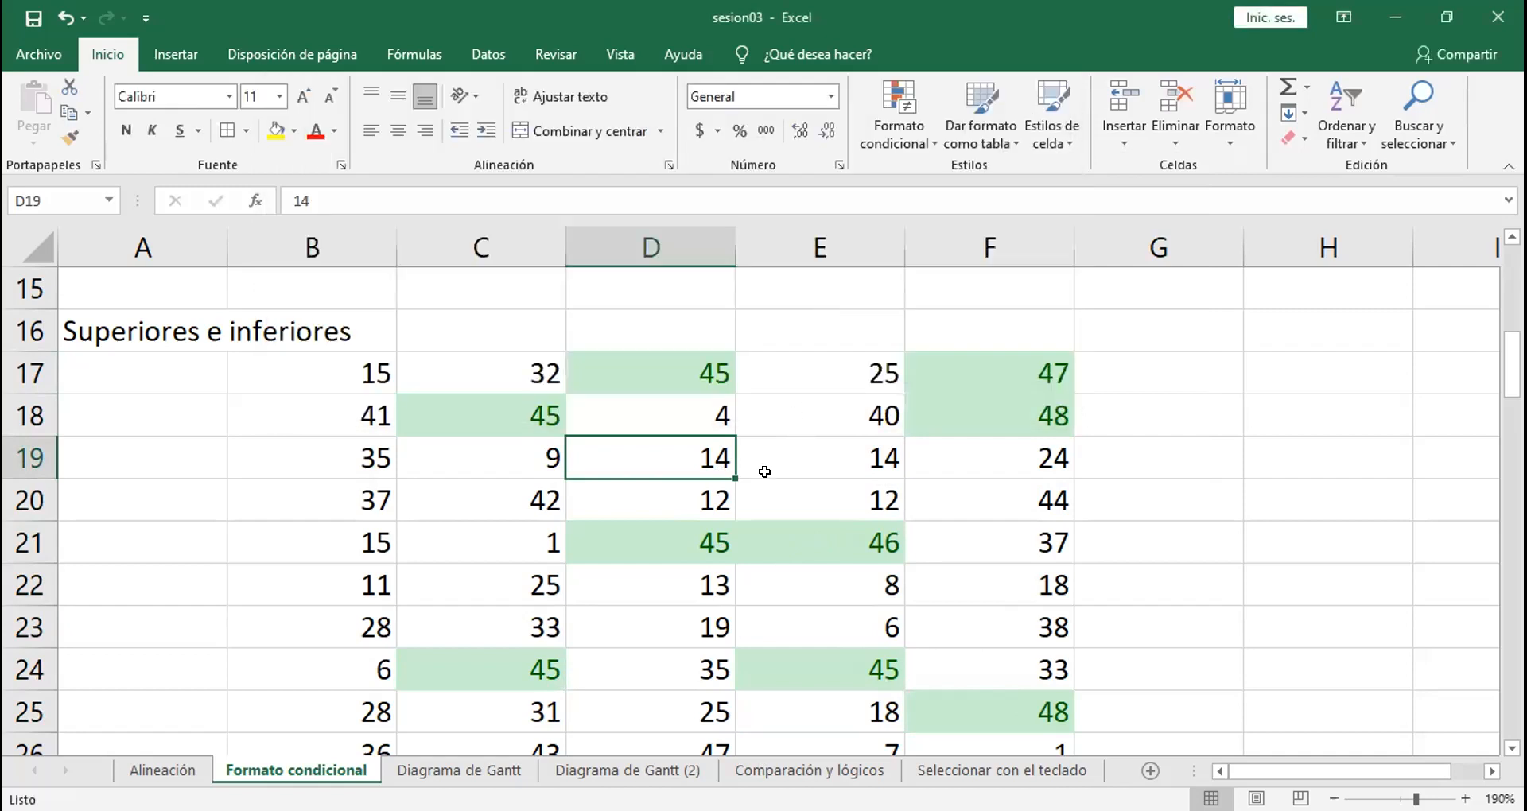
Step: Replace the value in cell B21 with 49
{"action": "left_click", "coordinate": [367, 524]}
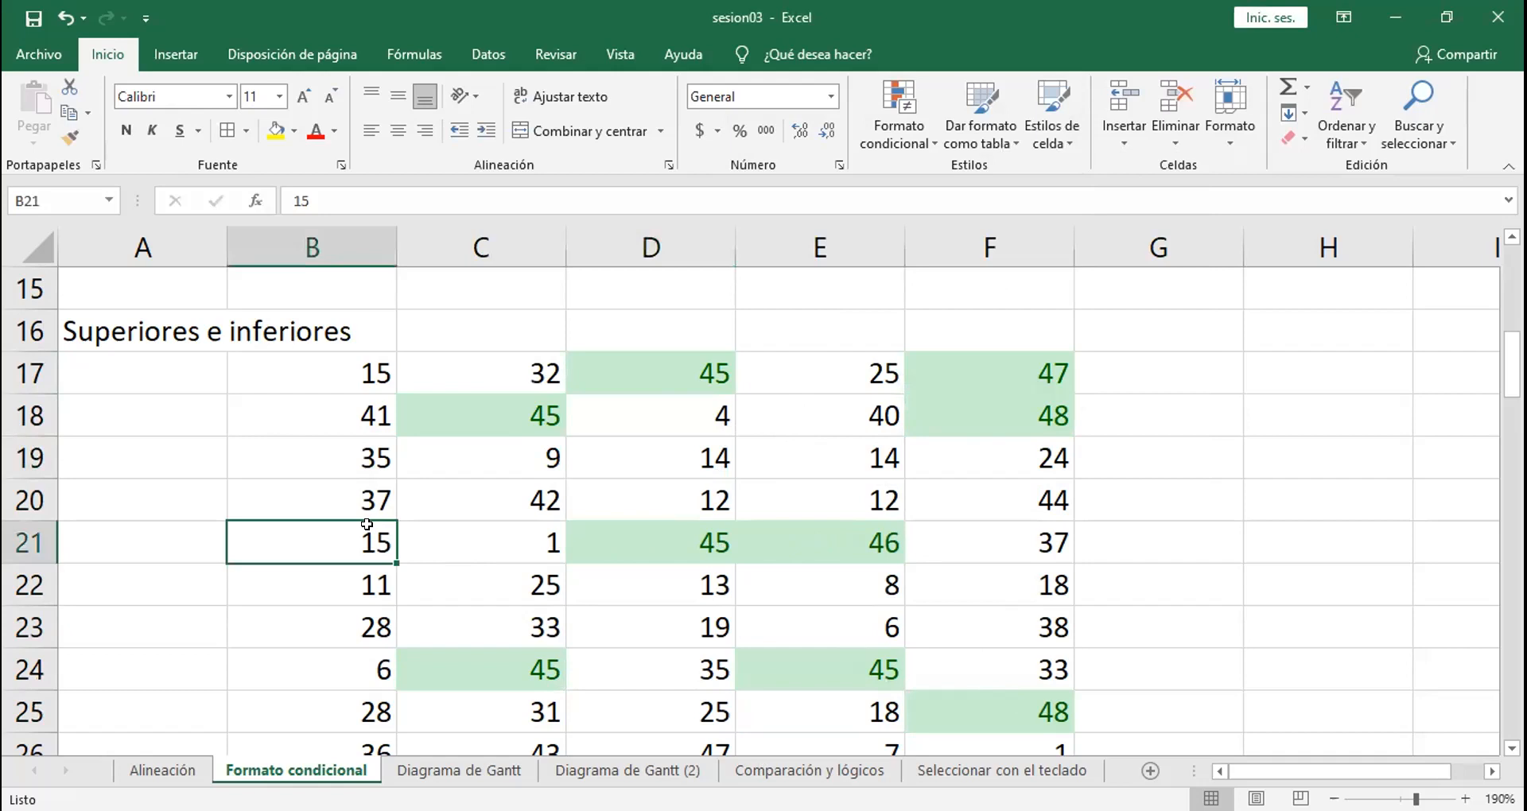
{"action": "type", "text": "49"}
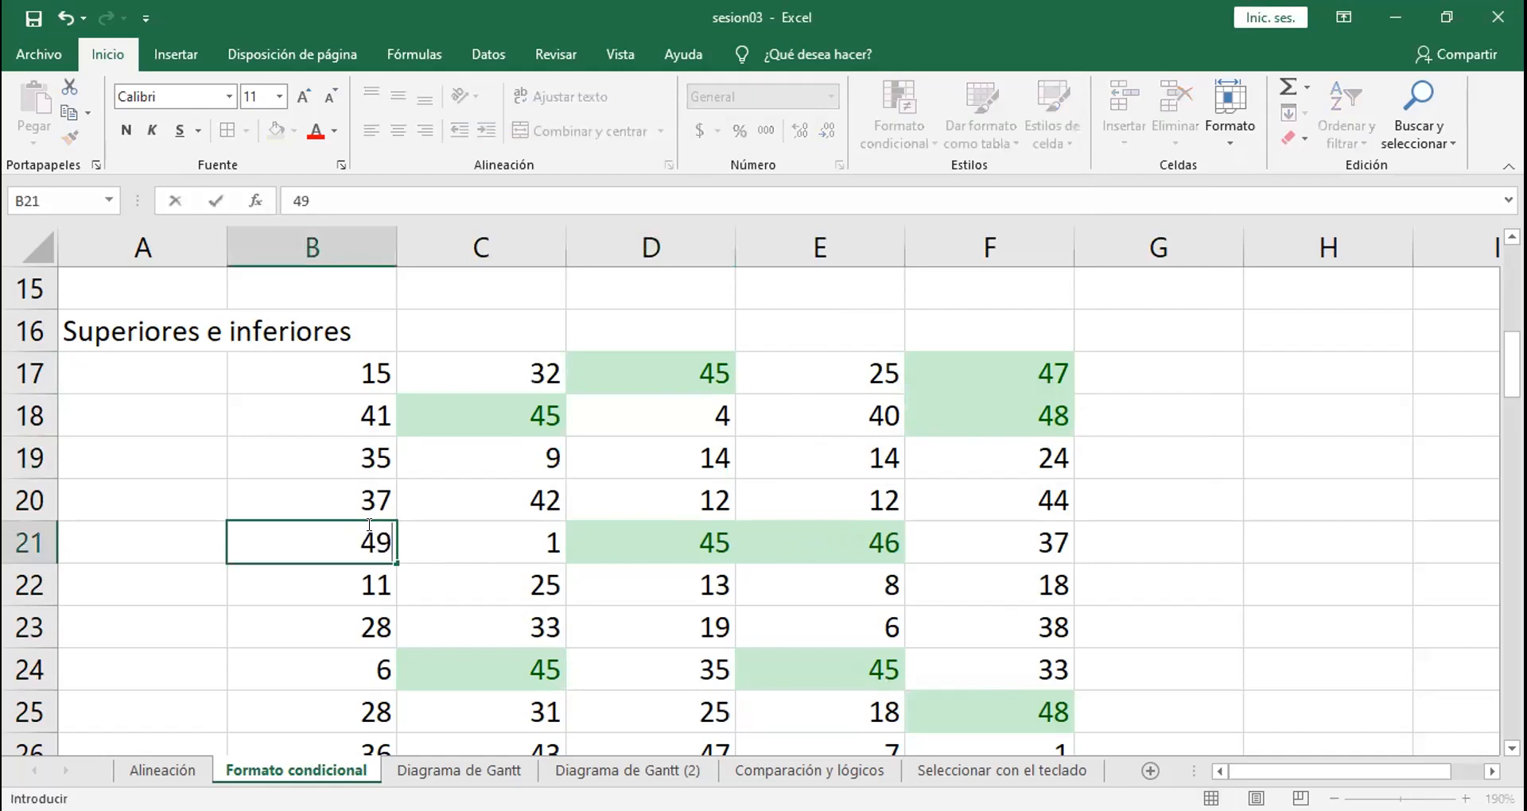
{"action": "key", "text": "Return"}
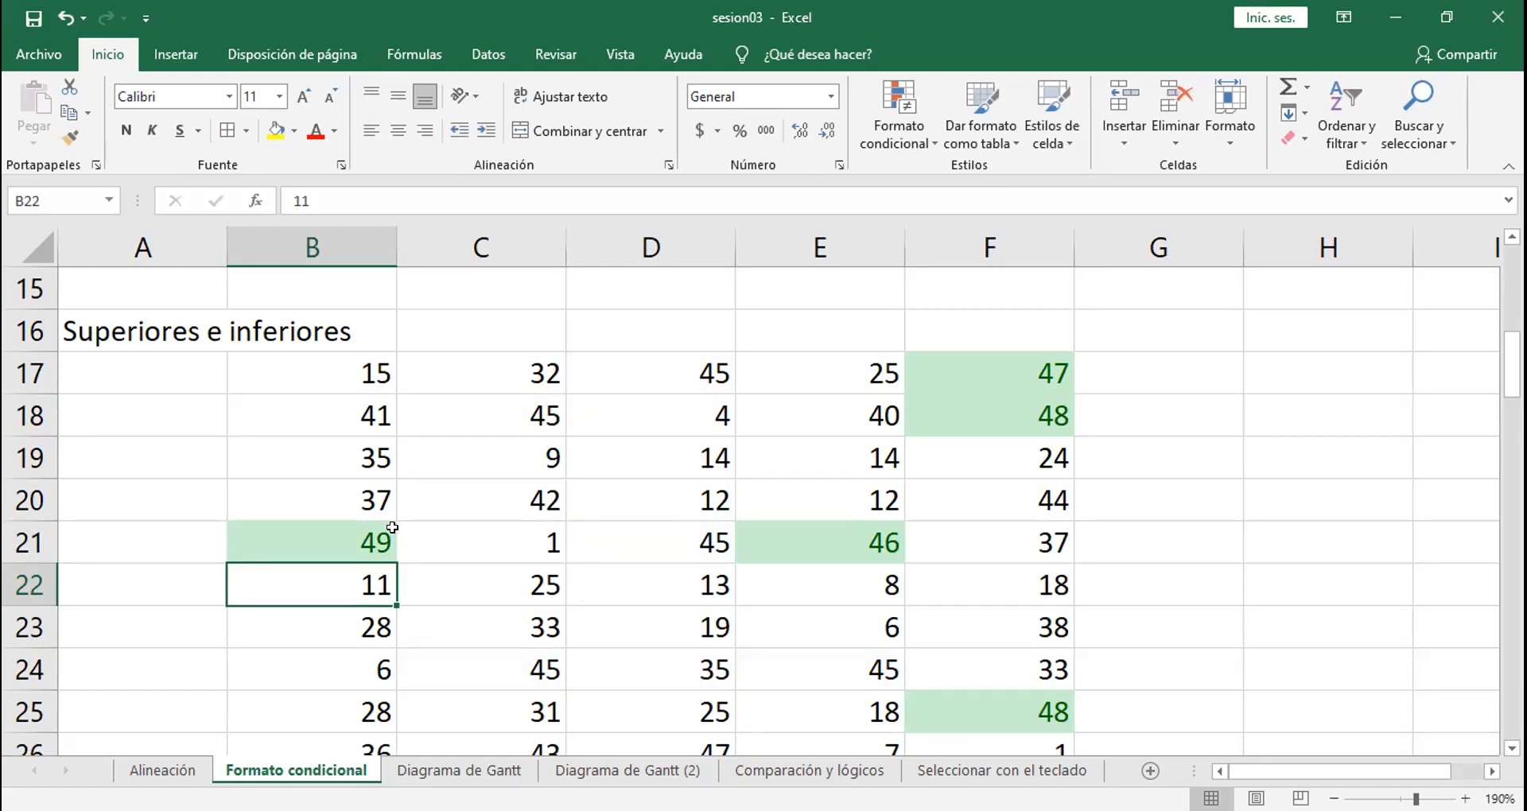
Step: Preview another "10 superiores" rule on B17:F25 with the default red format and dismiss it without applying
{"action": "left_click", "coordinate": [321, 373]}
{"action": "left_click_drag", "start_coordinate": [320, 373], "coordinate": [974, 700]}
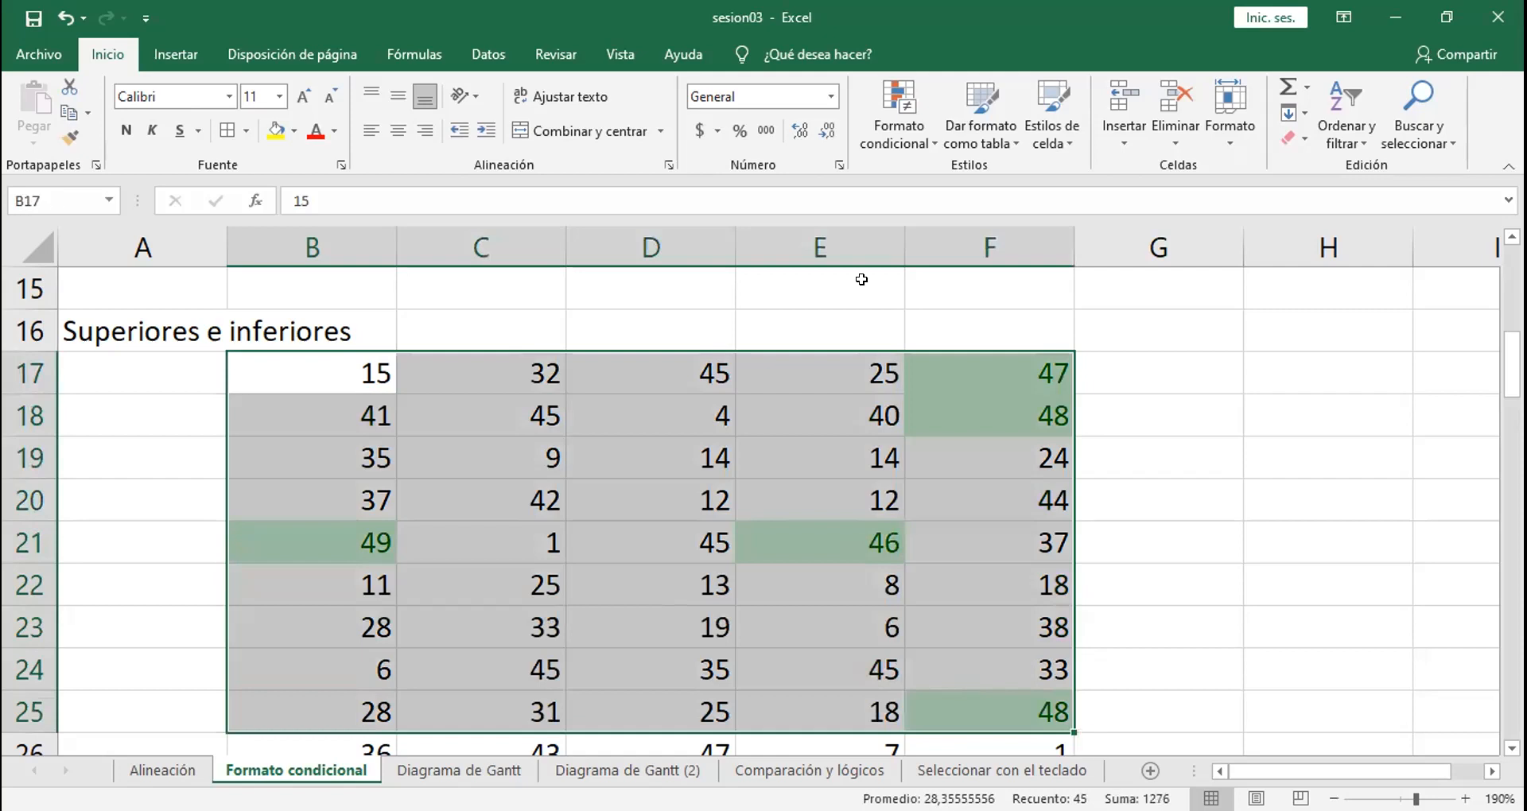
{"action": "left_click", "coordinate": [896, 141]}
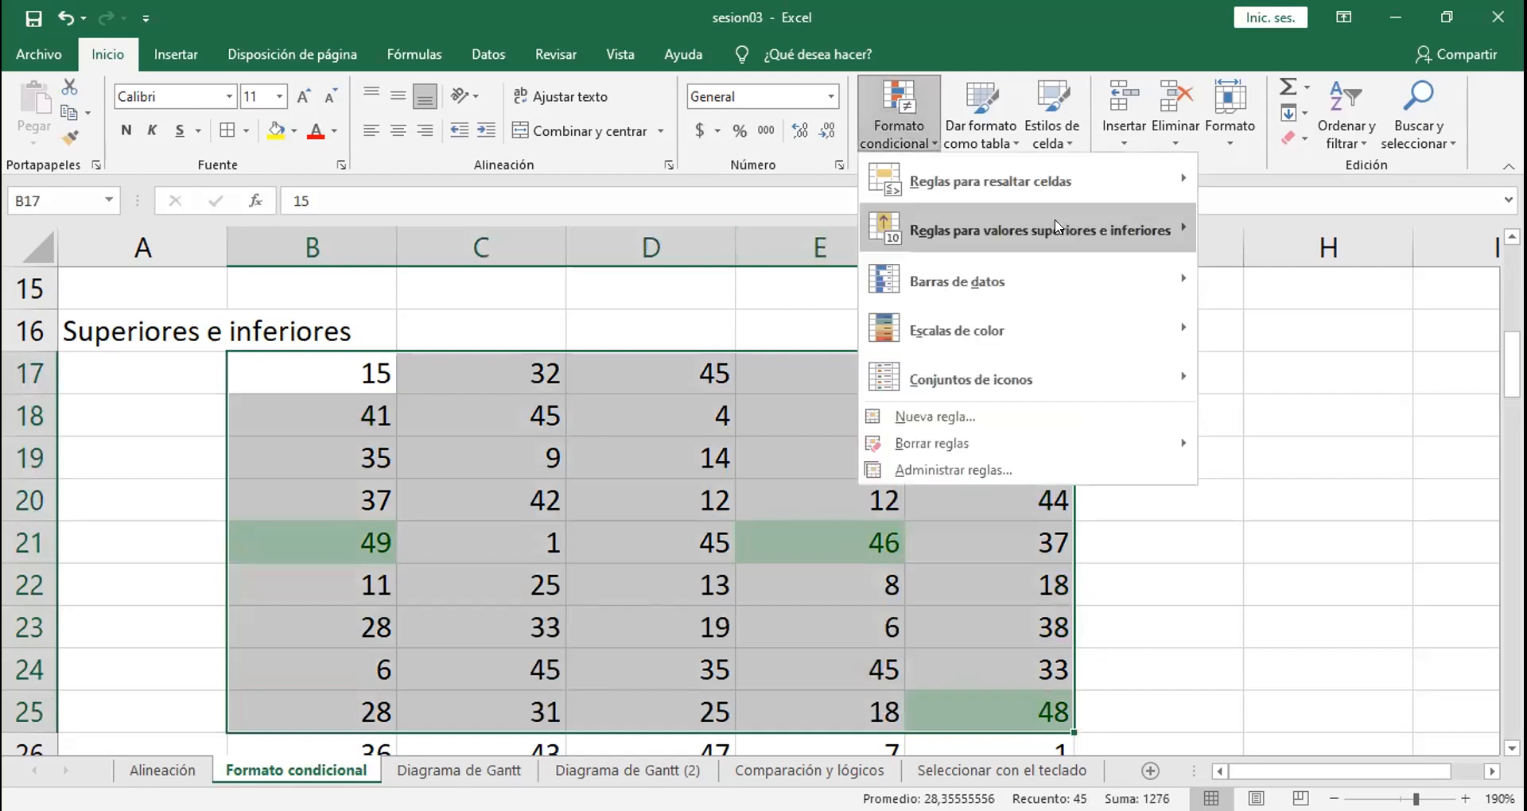
{"action": "mouse_move", "coordinate": [1057, 228]}
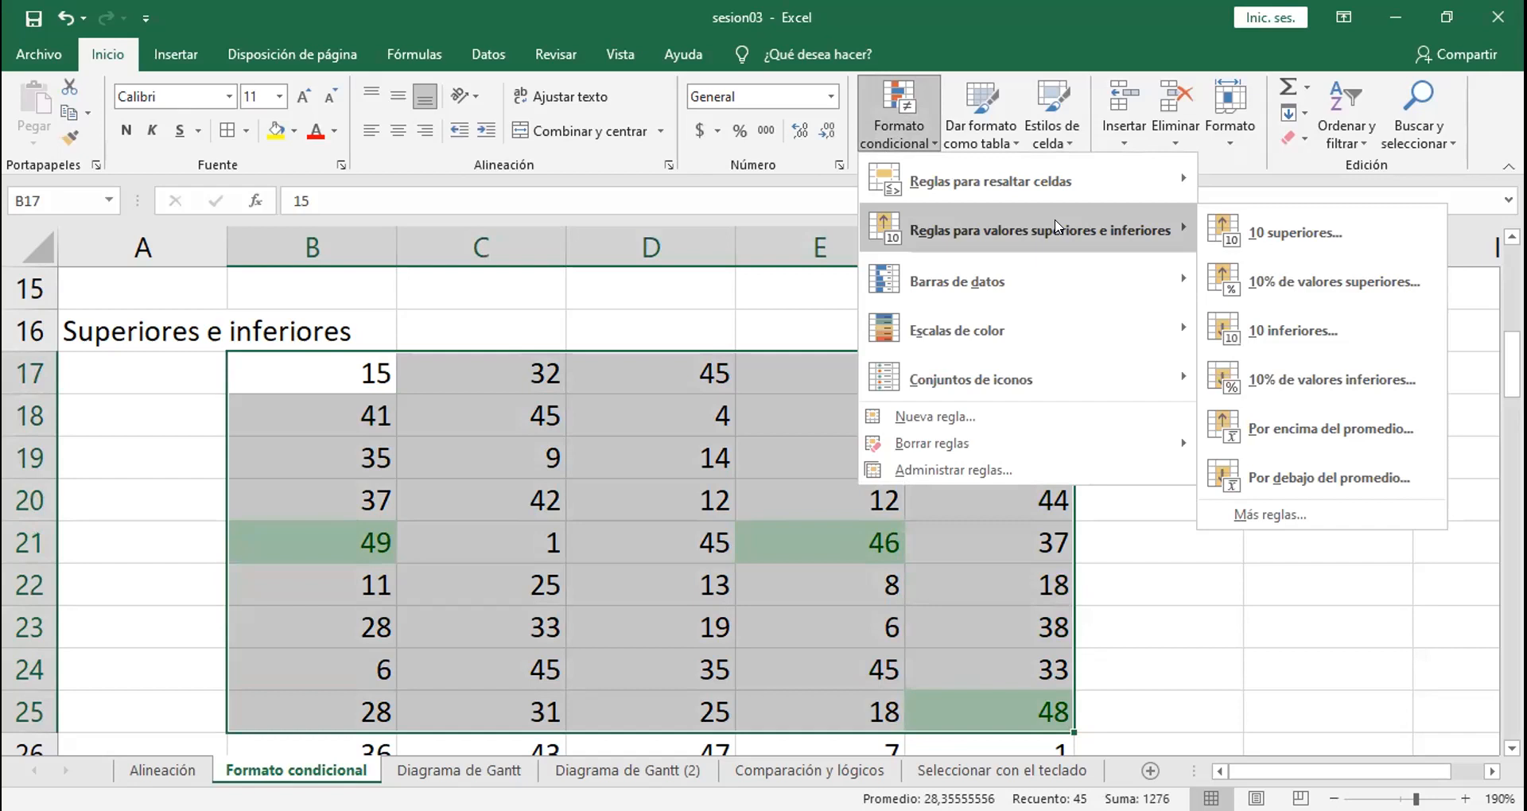
{"action": "left_click", "coordinate": [1285, 231]}
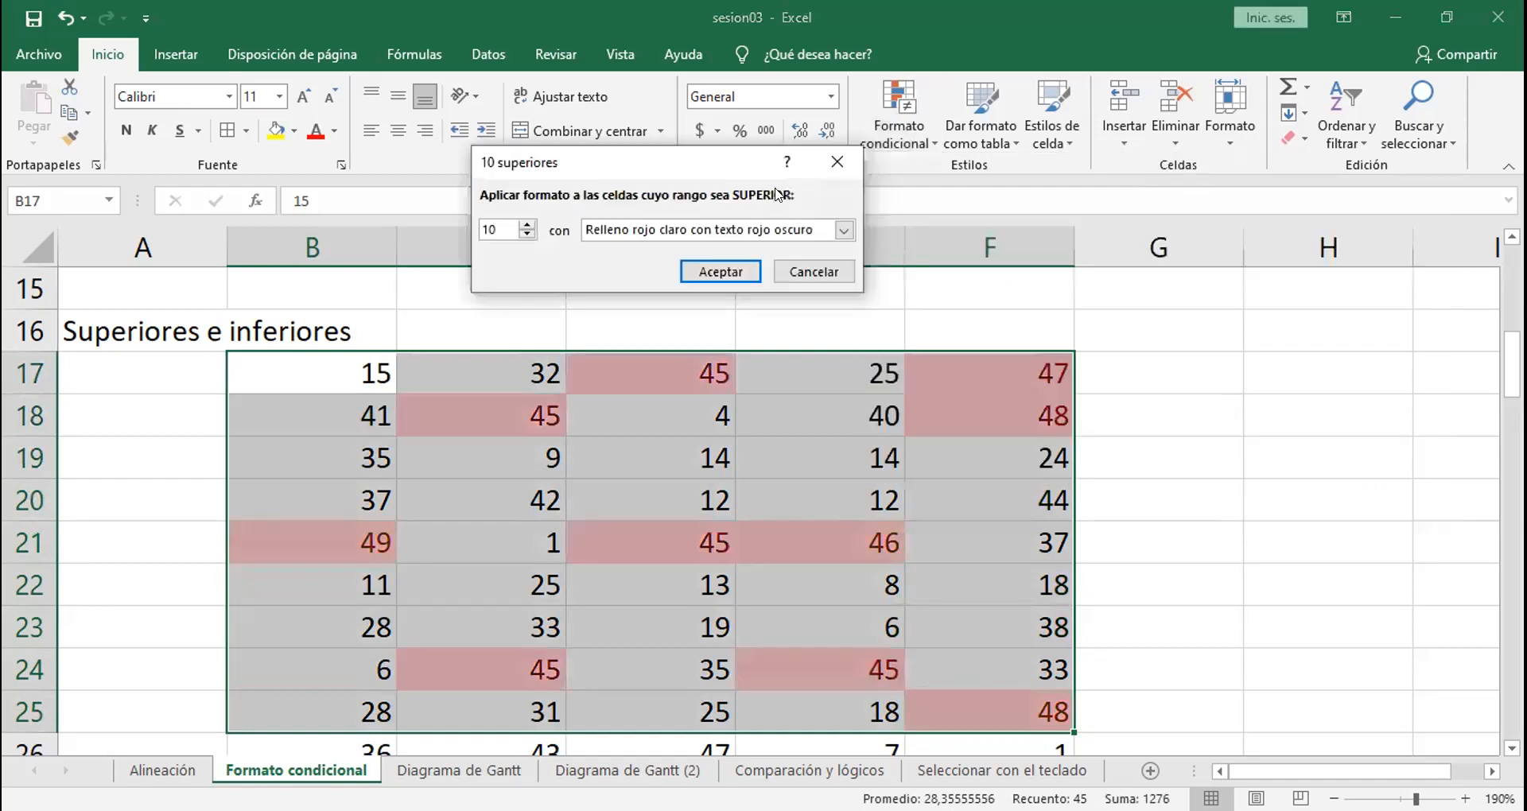
{"action": "left_click", "coordinate": [841, 151]}
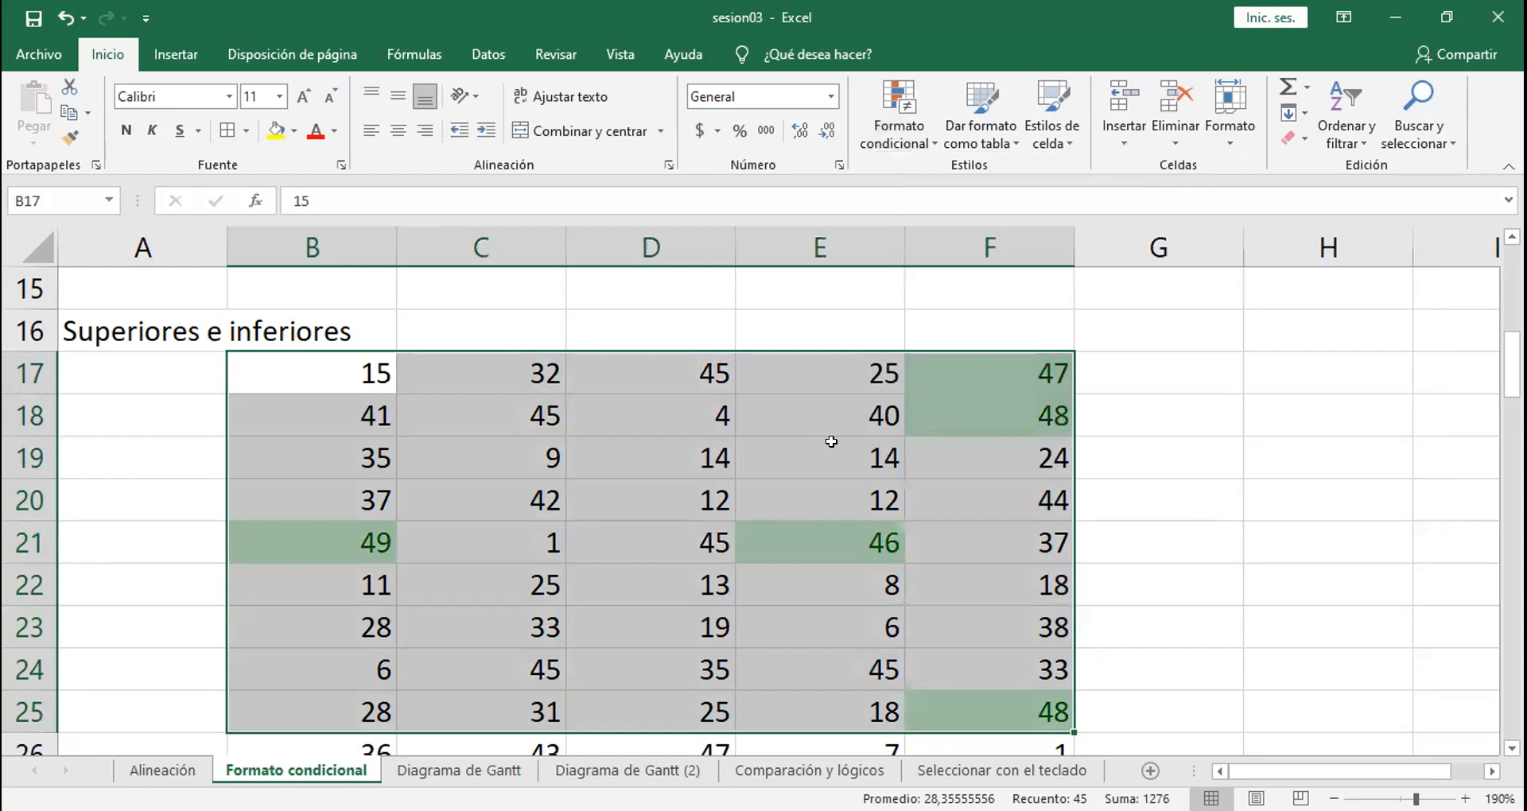
Step: Examine the values in B17:F25, comparing the first row with the highlighted top values in column F
{"action": "left_click", "coordinate": [879, 442]}
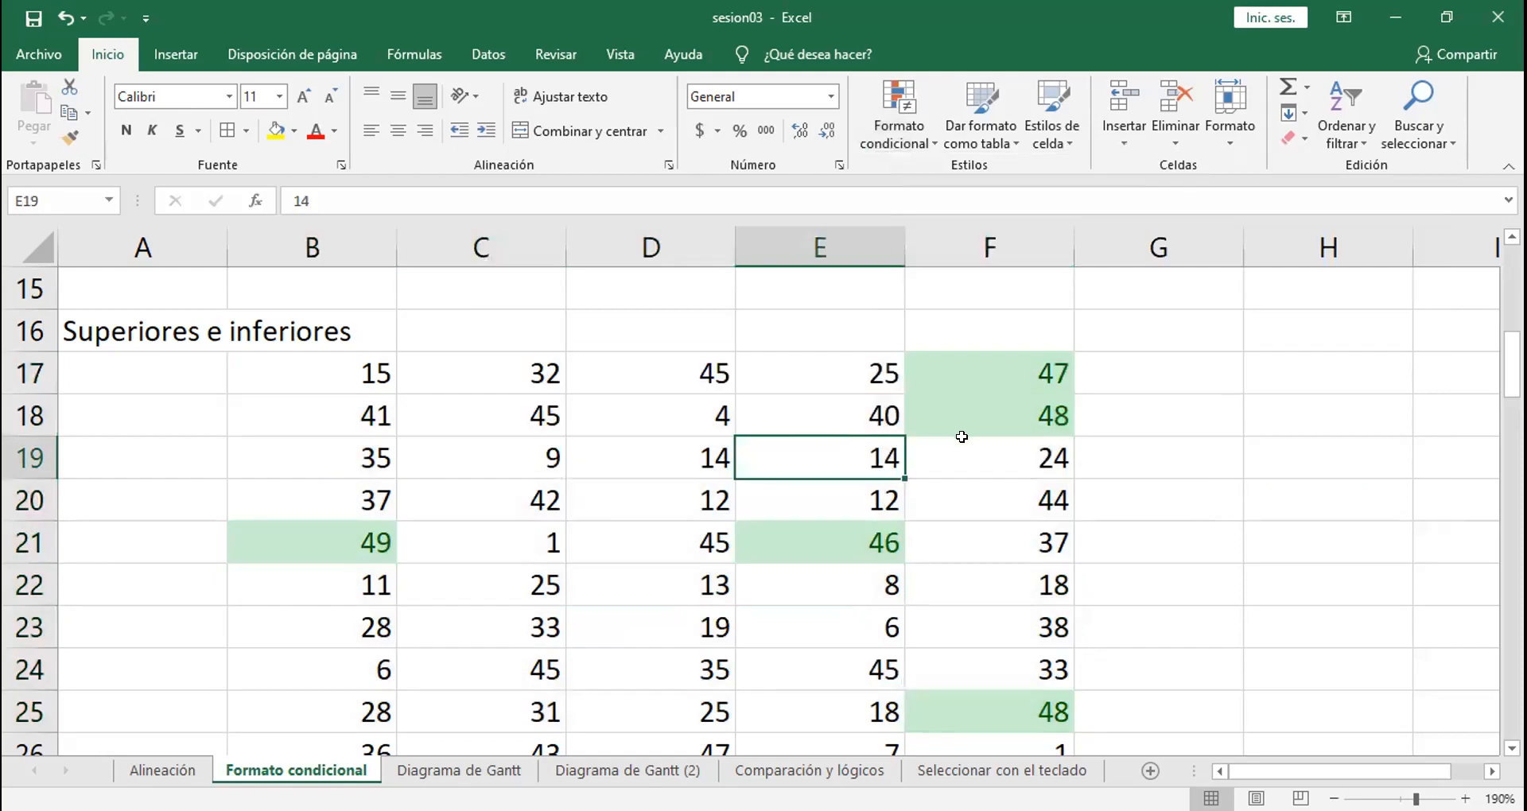
{"action": "left_click", "coordinate": [371, 367]}
{"action": "left_click", "coordinate": [473, 365]}
{"action": "left_click", "coordinate": [684, 366]}
{"action": "left_click", "coordinate": [830, 364]}
{"action": "left_click", "coordinate": [954, 364]}
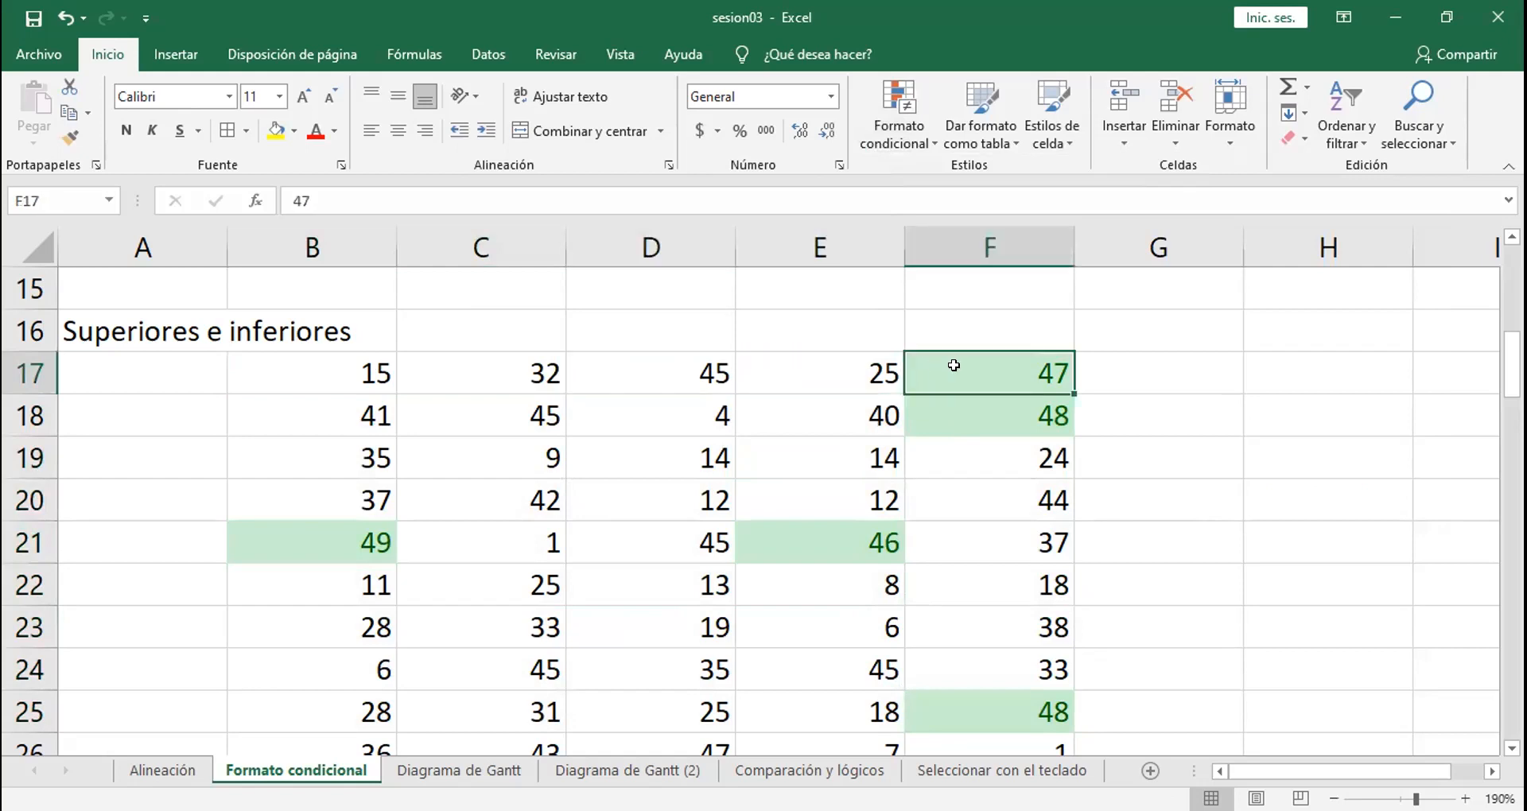
{"action": "left_click", "coordinate": [952, 406]}
{"action": "left_click_drag", "start_coordinate": [329, 372], "coordinate": [992, 691]}
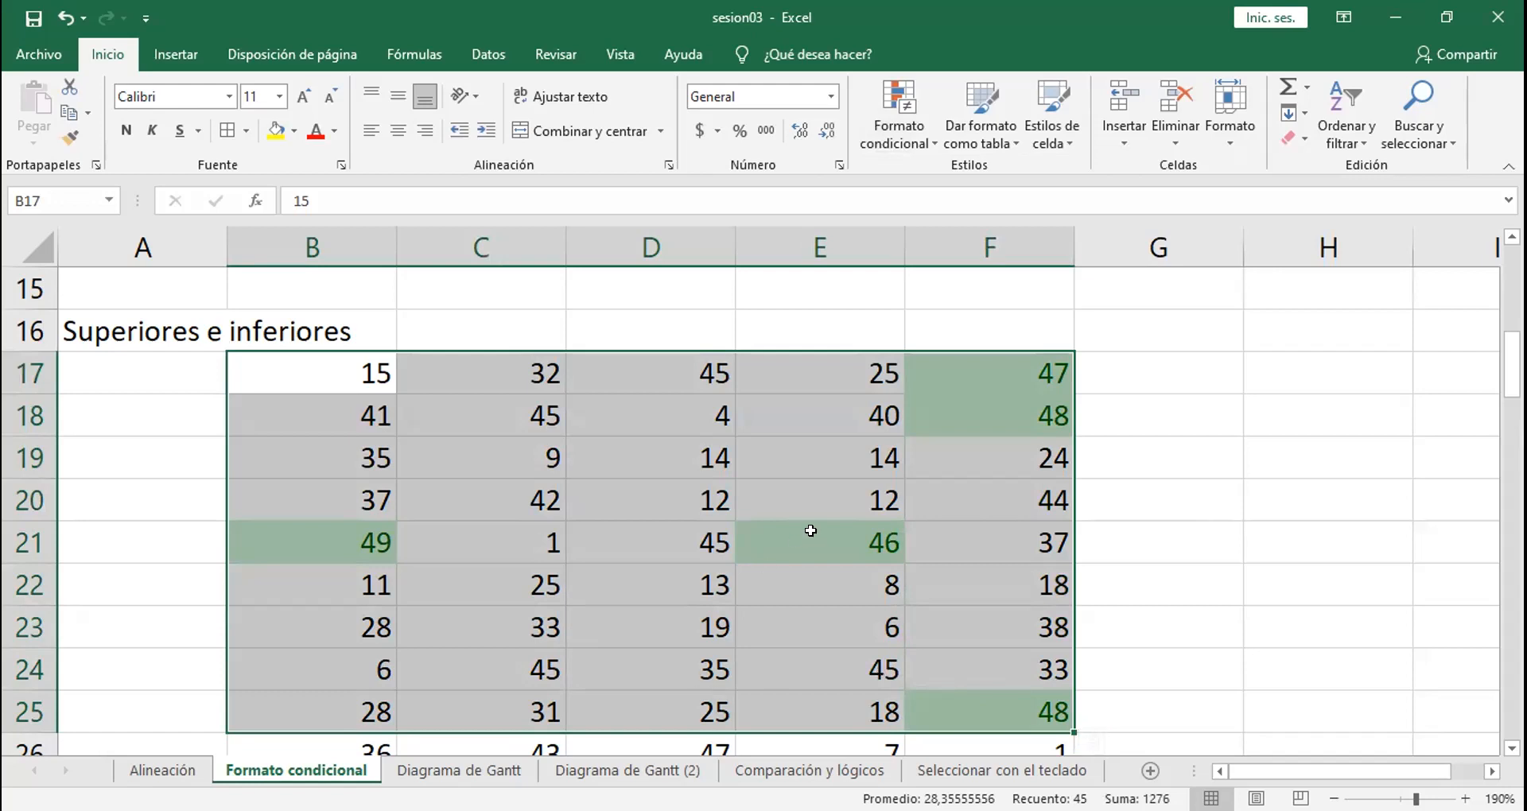
{"action": "left_click", "coordinate": [596, 491]}
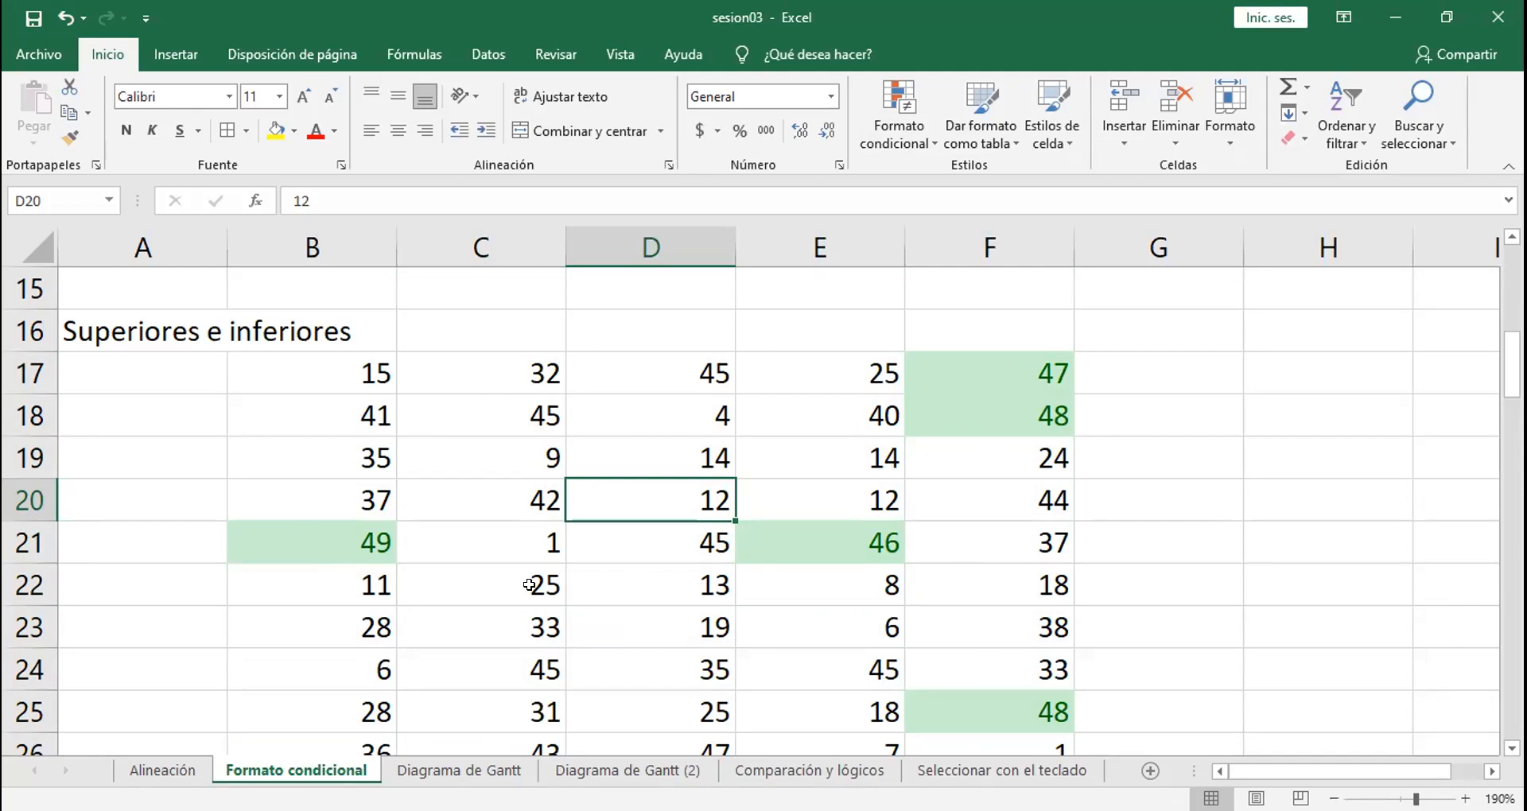
{"action": "left_click", "coordinate": [994, 415]}
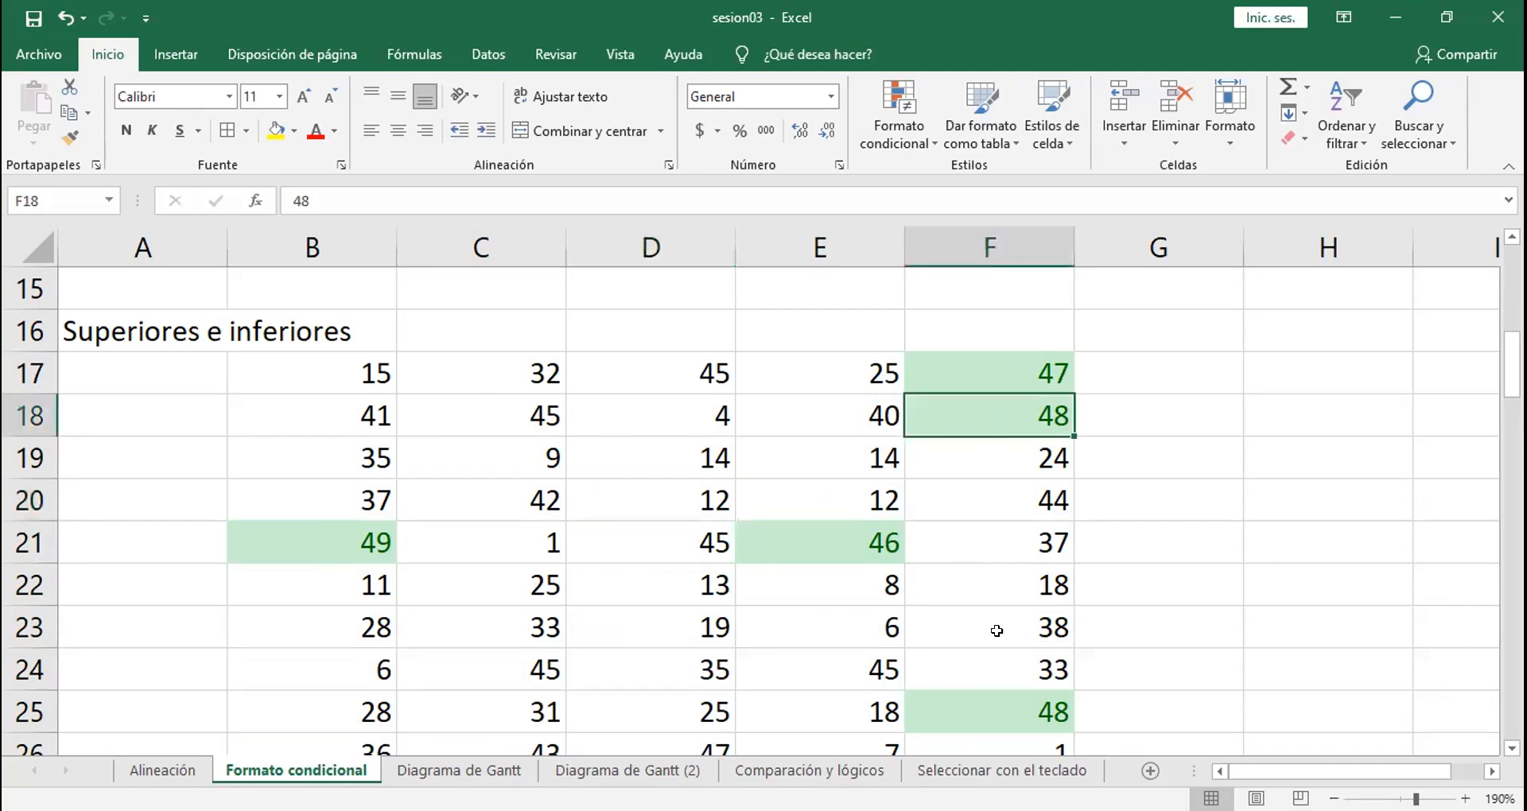
{"action": "left_click", "coordinate": [991, 698]}
{"action": "left_click", "coordinate": [979, 403]}
Step: Replace the values in cells D23, C24 and D18 with 46 to create ties within the top-values rule
{"action": "left_click", "coordinate": [671, 617]}
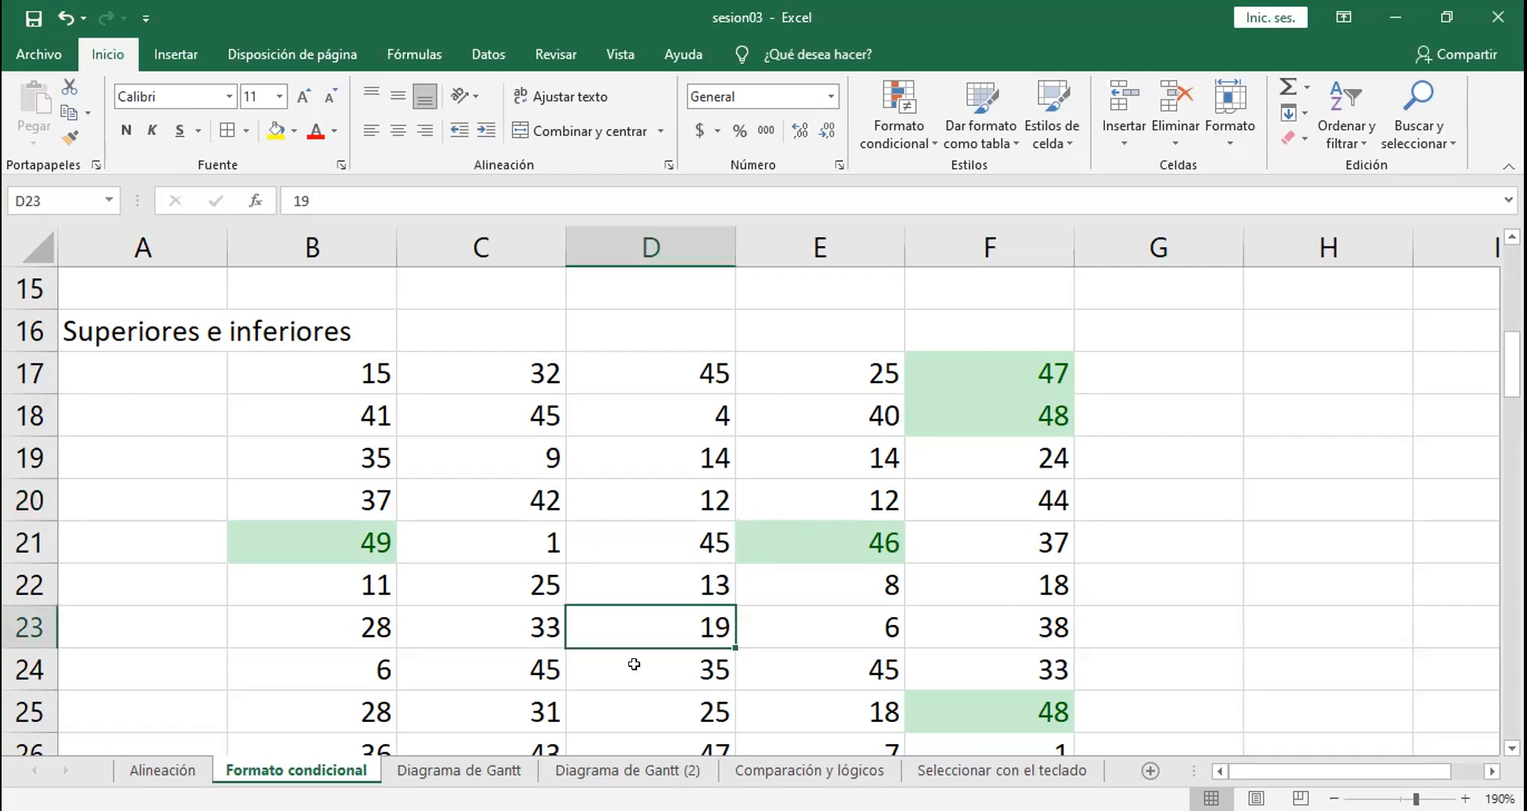
{"action": "type", "text": "46"}
{"action": "key", "text": "Return"}
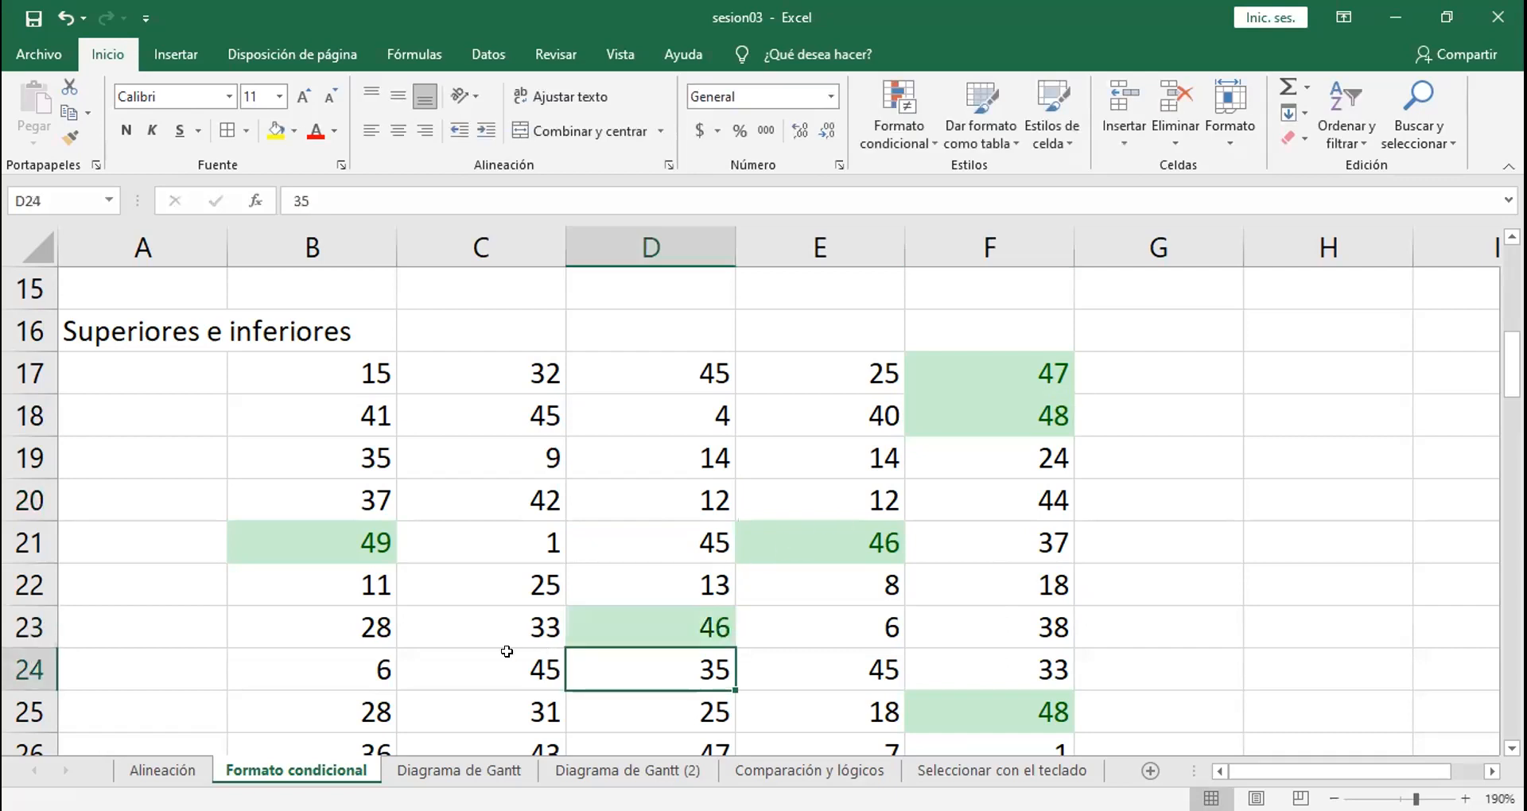
{"action": "left_click", "coordinate": [419, 651]}
{"action": "type", "text": "46"}
{"action": "key", "text": "Return"}
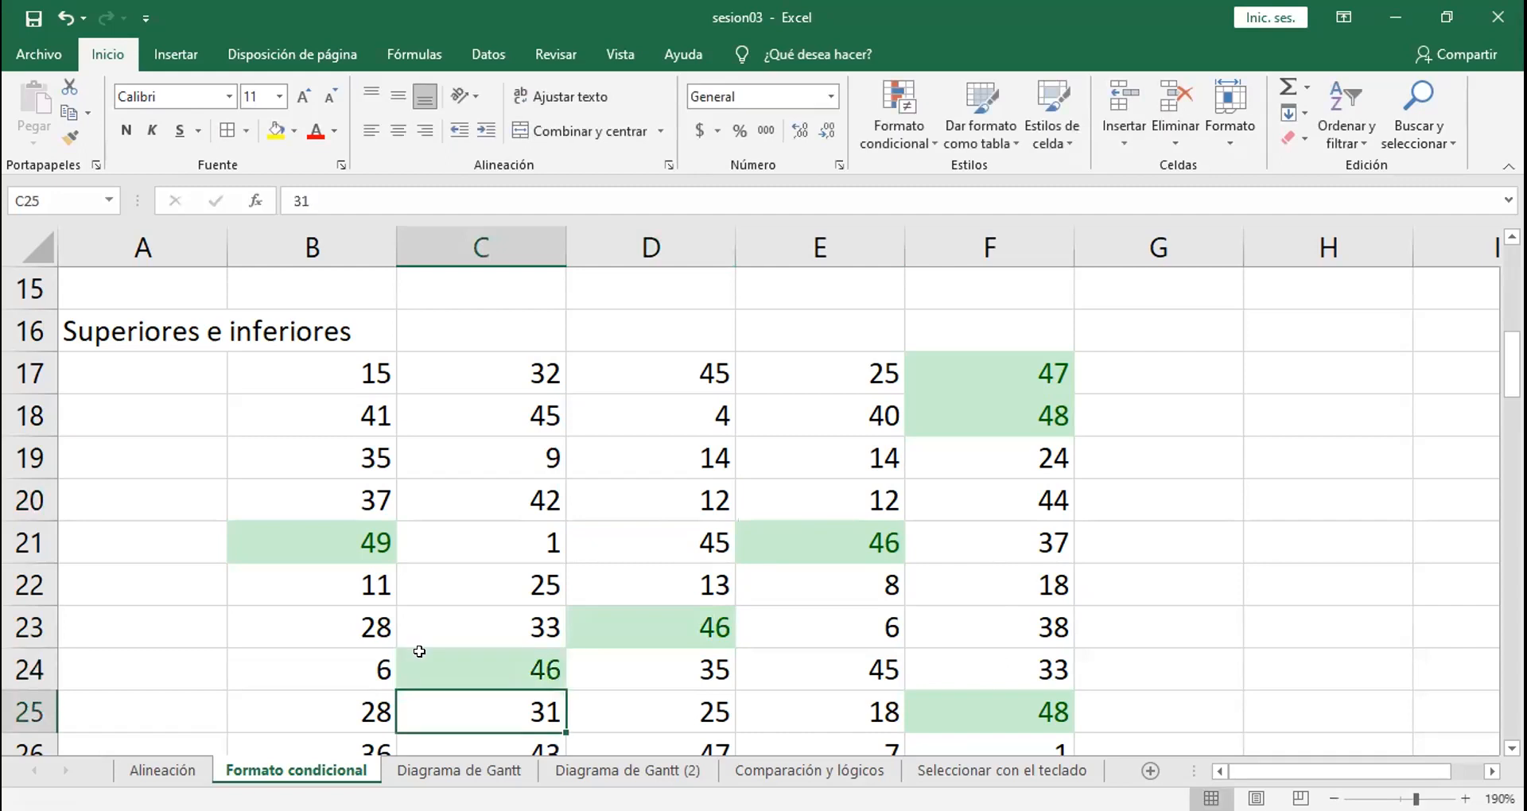
{"action": "left_click", "coordinate": [632, 402]}
{"action": "type", "text": "46"}
{"action": "key", "text": "Return"}
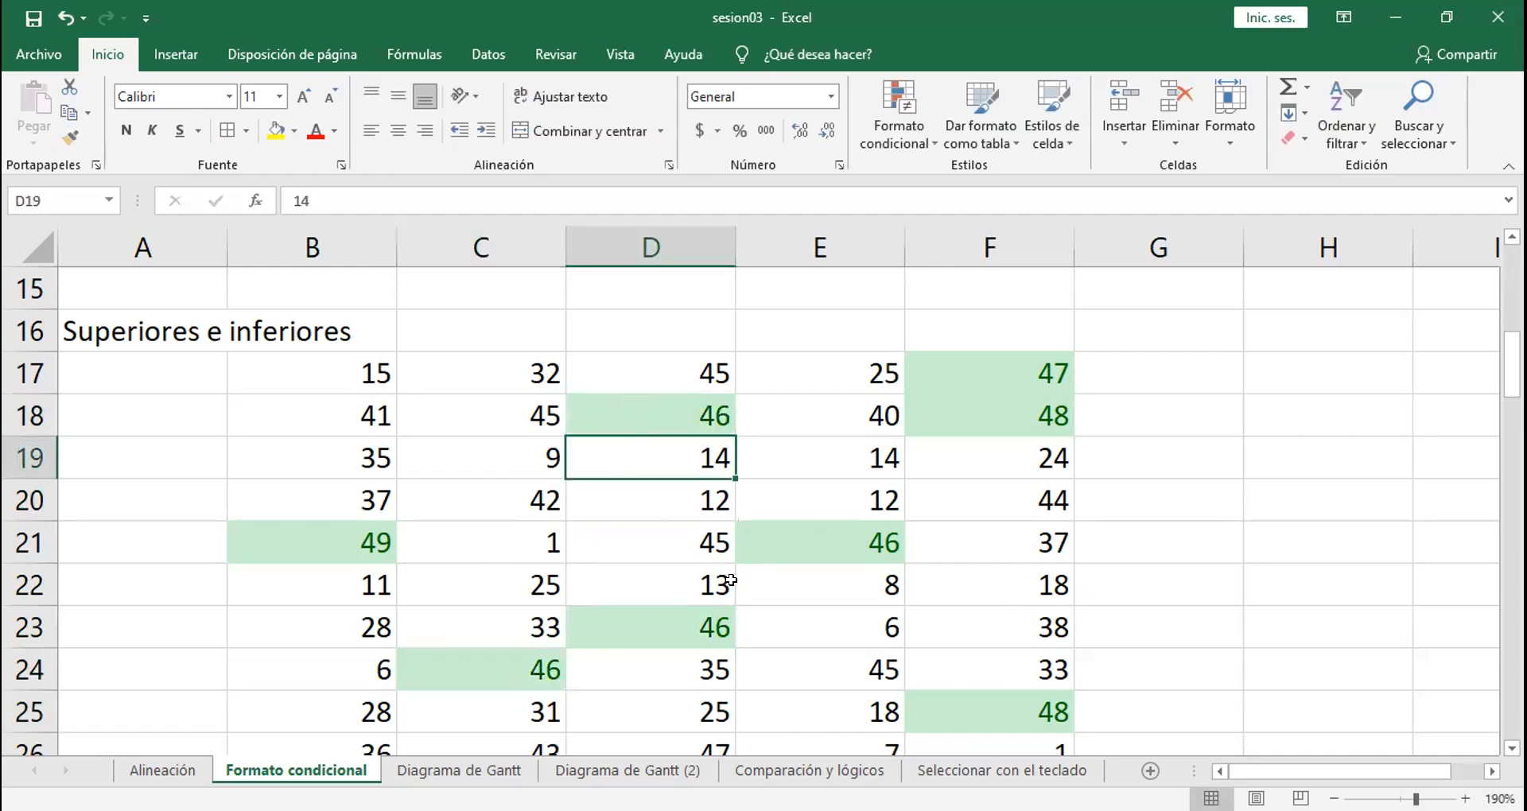
Step: Check the tied cells containing 46 and undo the last three value replacements in D18, C24 and D23
{"action": "left_click", "coordinate": [810, 532]}
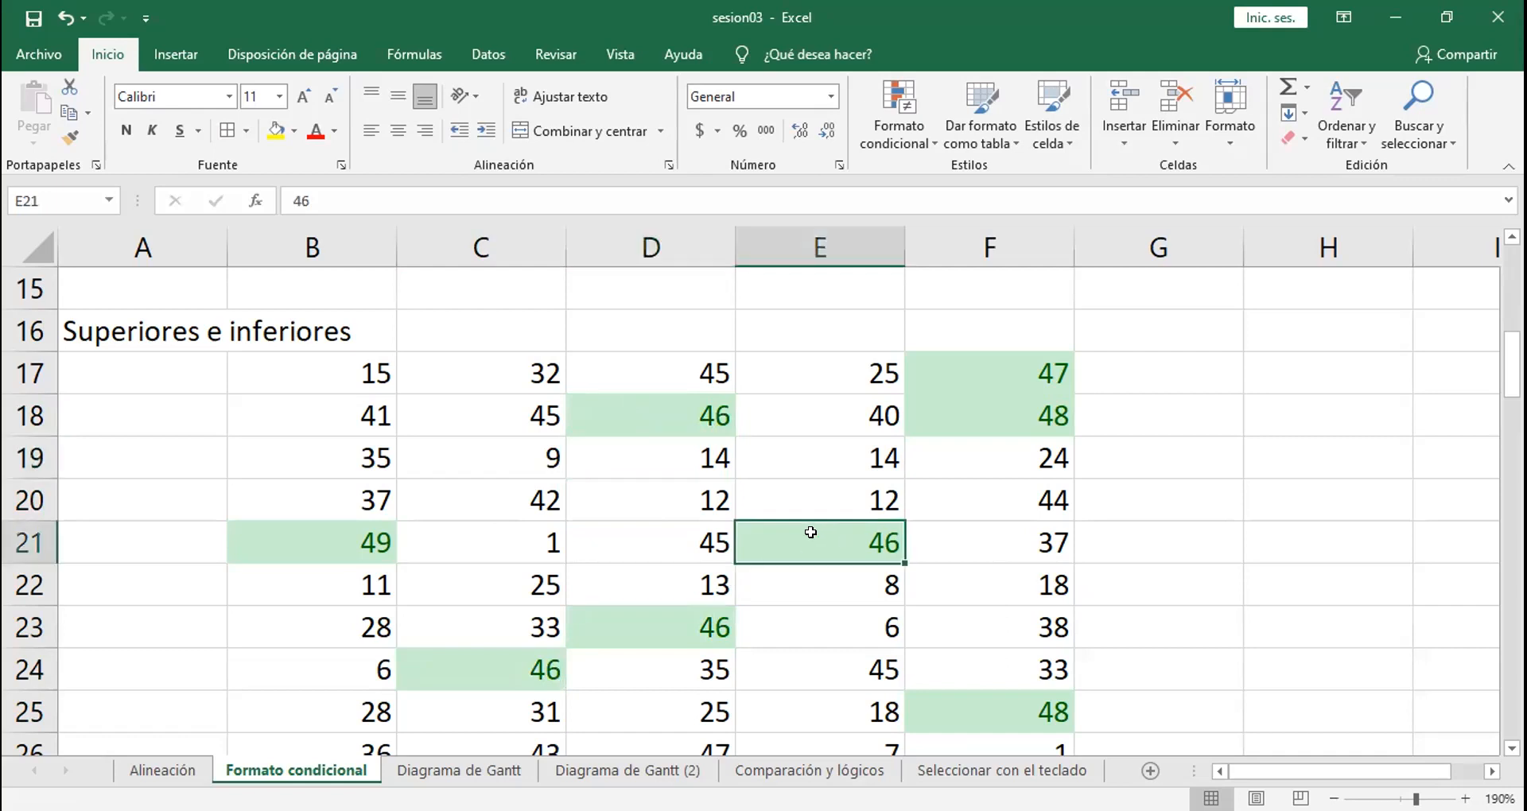
{"action": "left_click", "coordinate": [640, 405]}
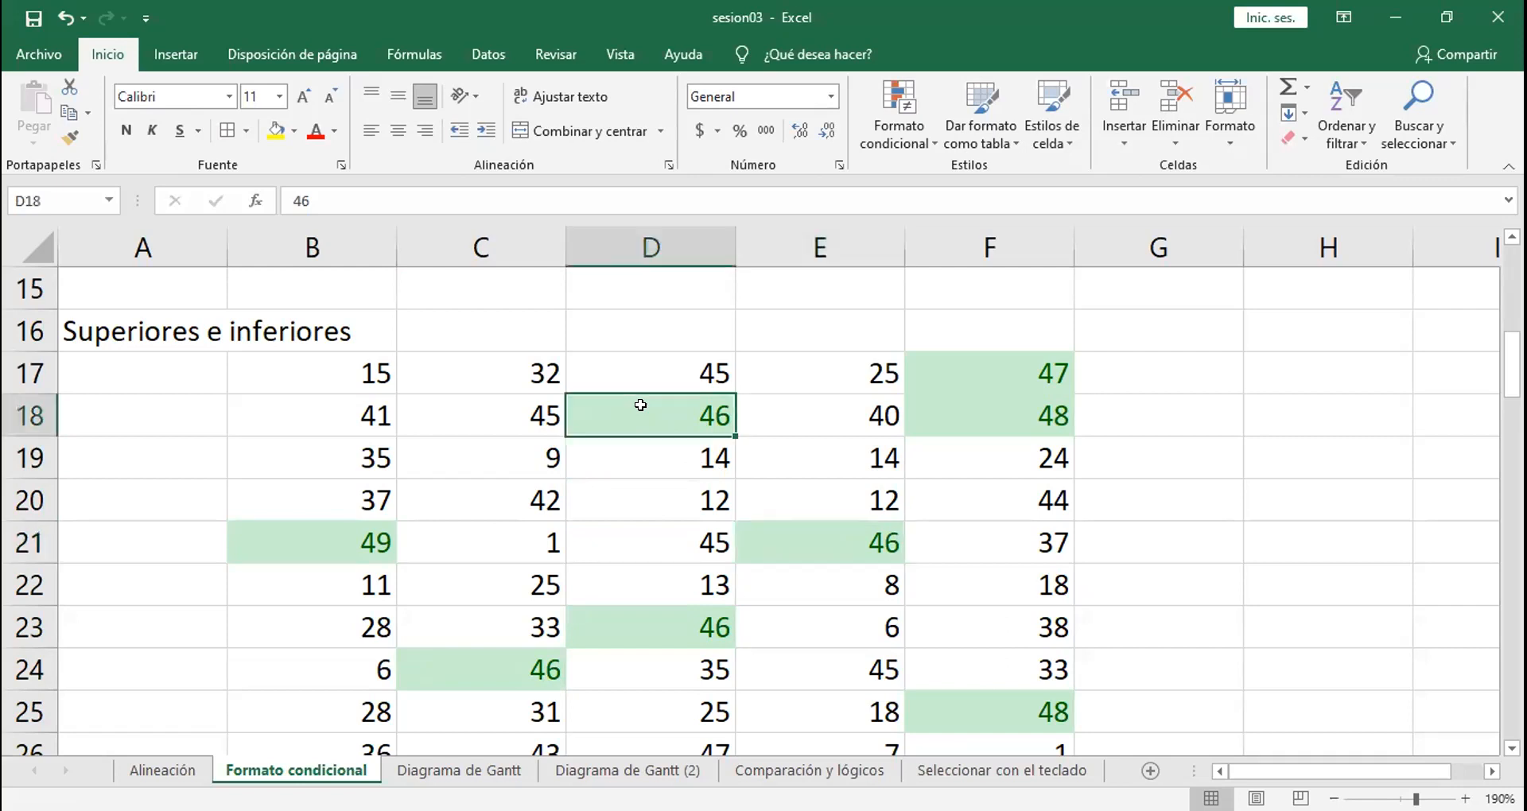
{"action": "left_click", "coordinate": [814, 542]}
{"action": "left_click", "coordinate": [604, 653]}
{"action": "left_click", "coordinate": [513, 670]}
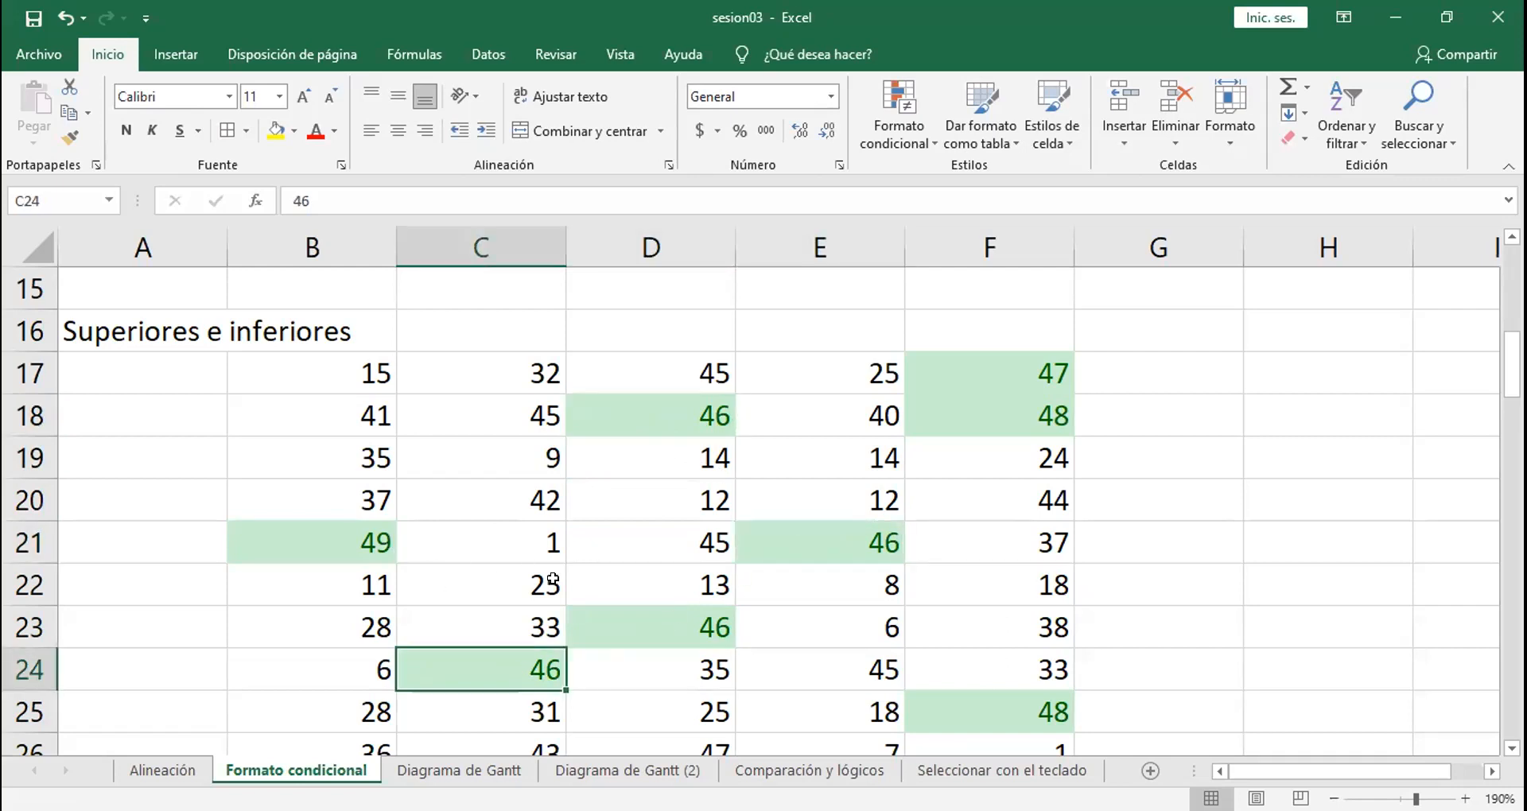
{"action": "left_click", "coordinate": [820, 542]}
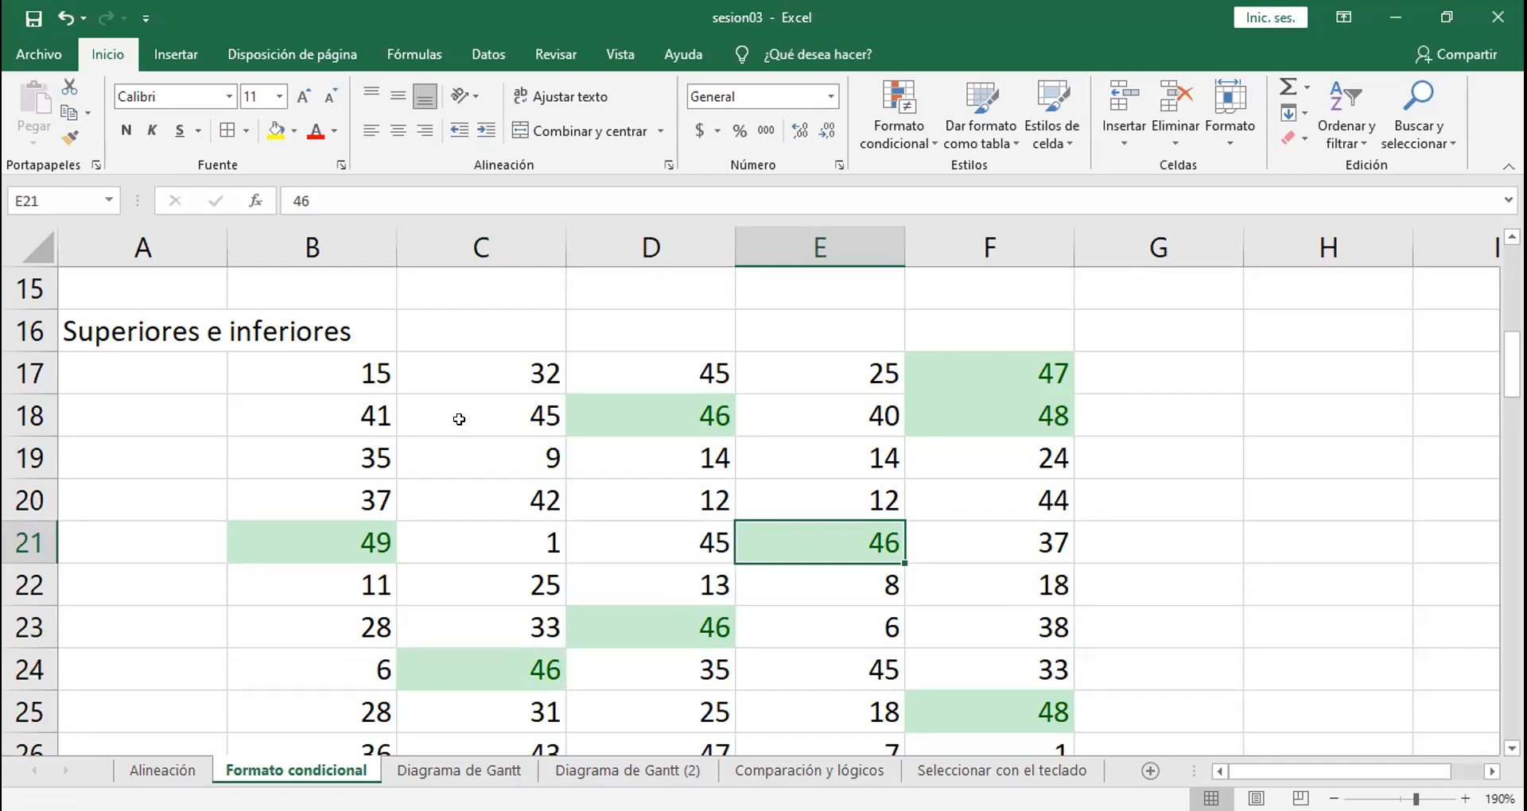
{"action": "key", "text": "ctrl+z"}
{"action": "key", "text": "ctrl+z"}
{"action": "key", "text": "ctrl+z"}
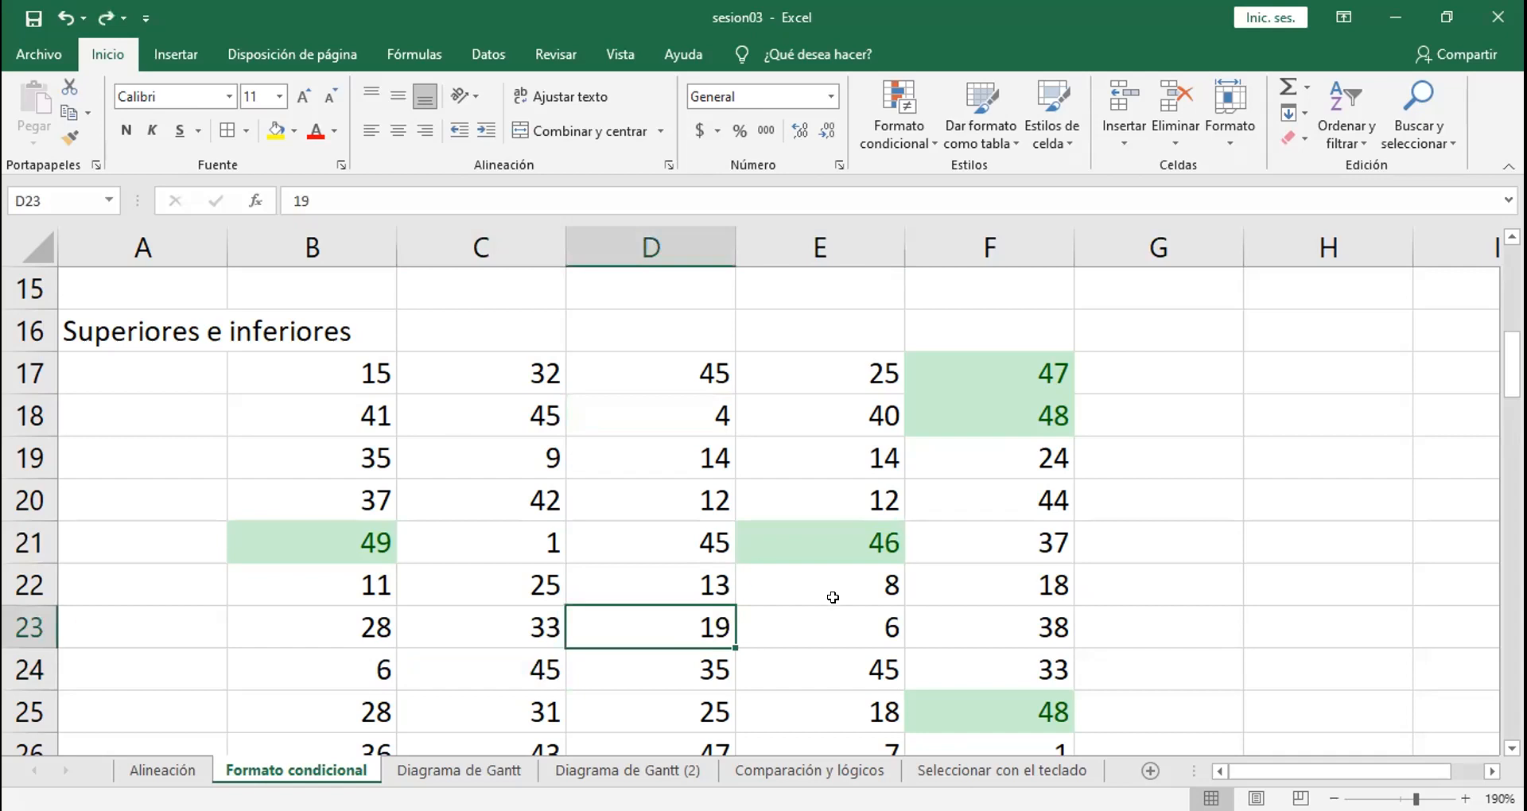
Step: Replace the value in cell E21 with 47 and check the cells highlighted by the top-values rule
{"action": "left_click", "coordinate": [844, 539]}
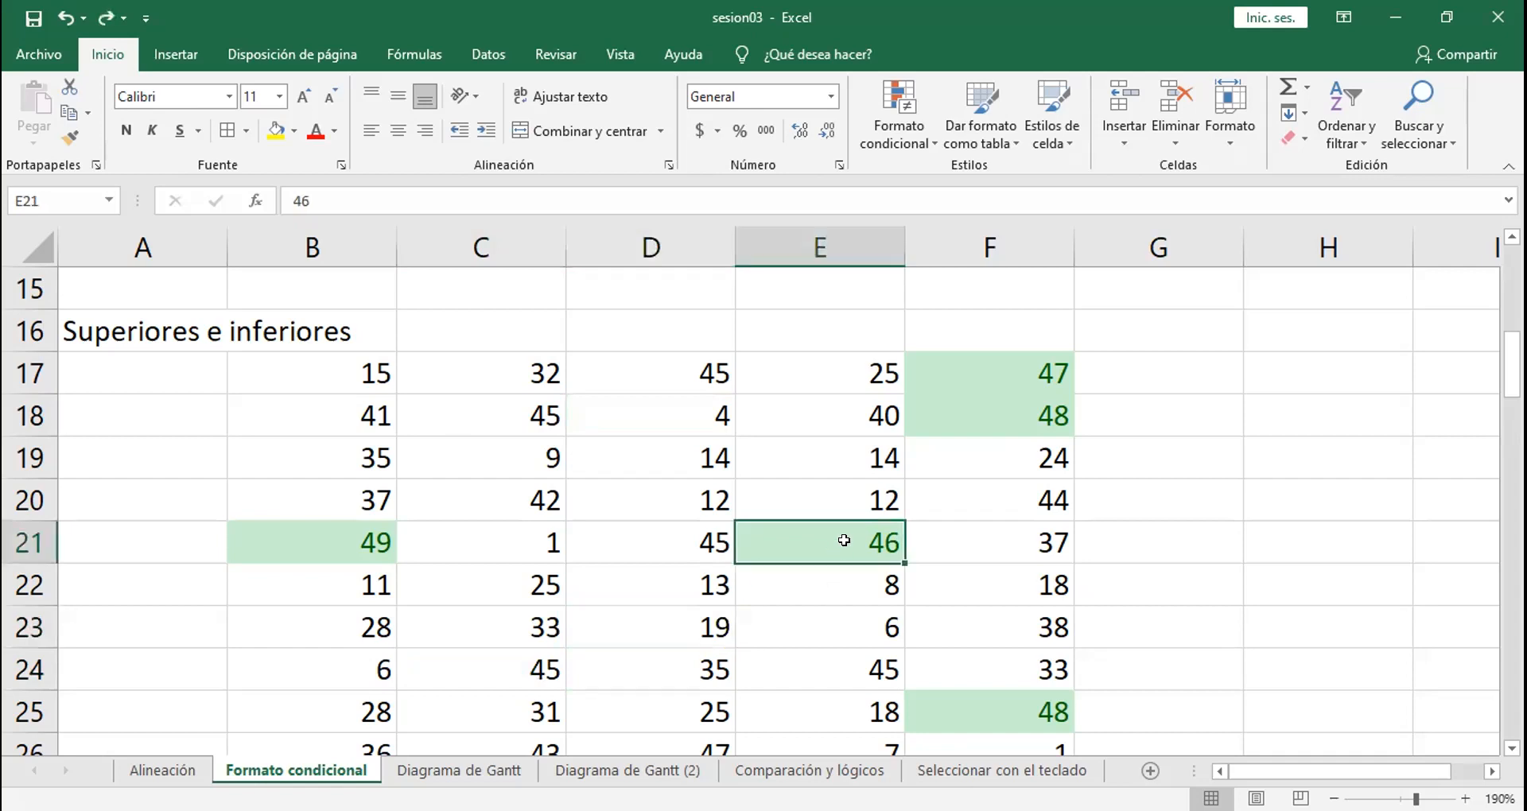
{"action": "type", "text": "47"}
{"action": "key", "text": "Return"}
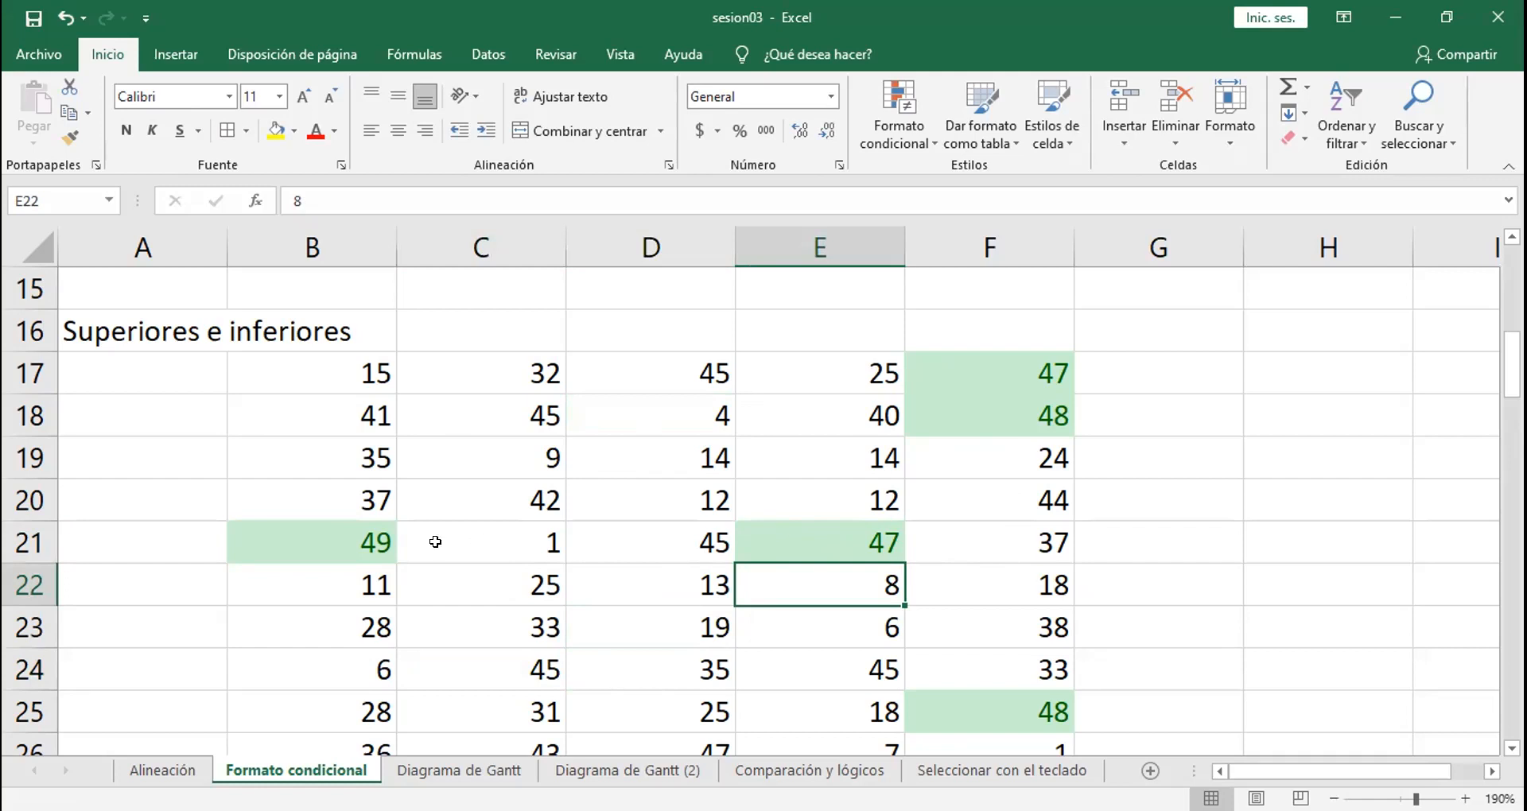
{"action": "left_click", "coordinate": [316, 532]}
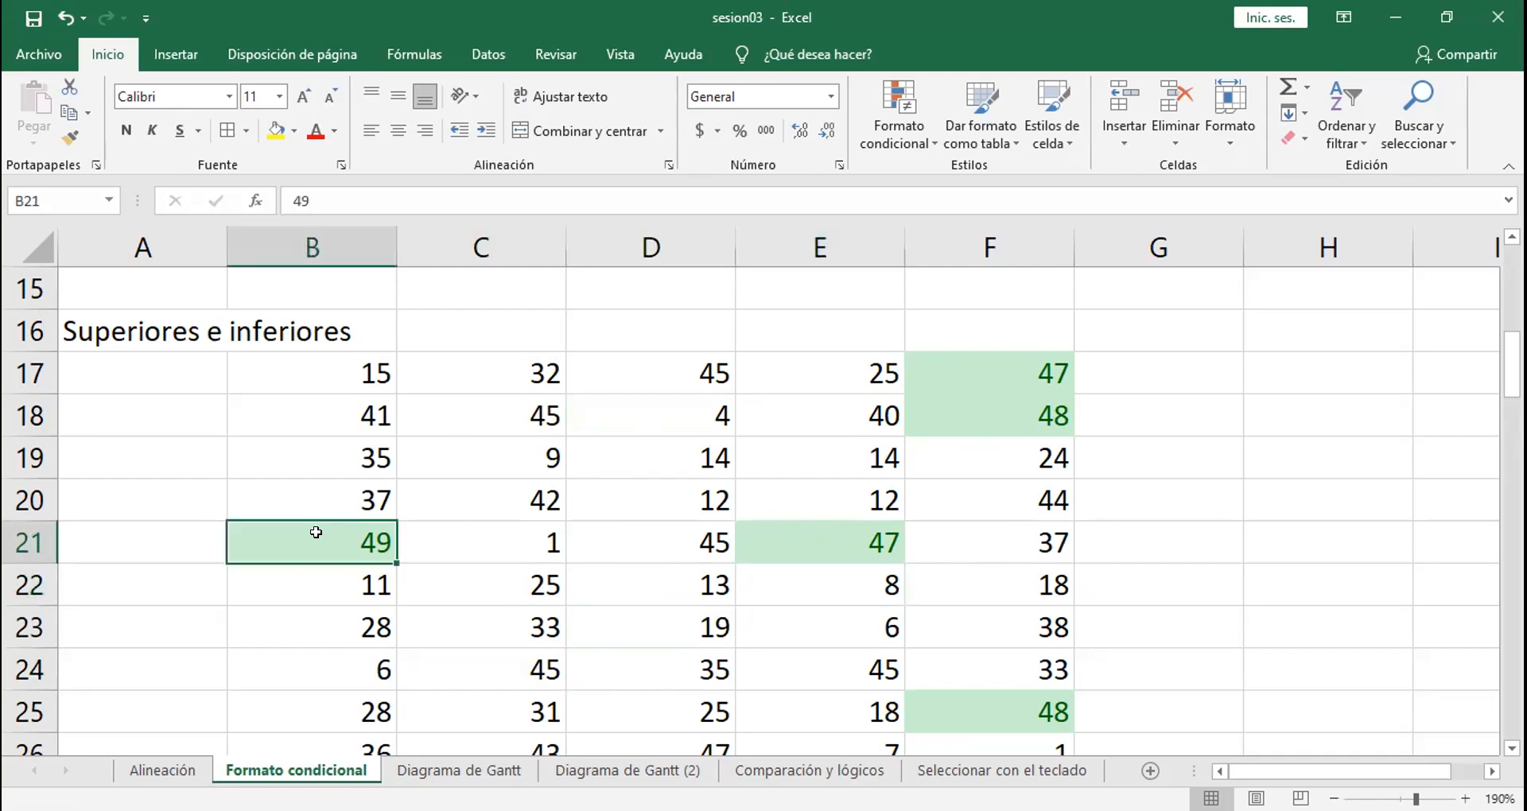
{"action": "left_click", "coordinate": [777, 529]}
{"action": "left_click", "coordinate": [1026, 354]}
{"action": "left_click", "coordinate": [1012, 405]}
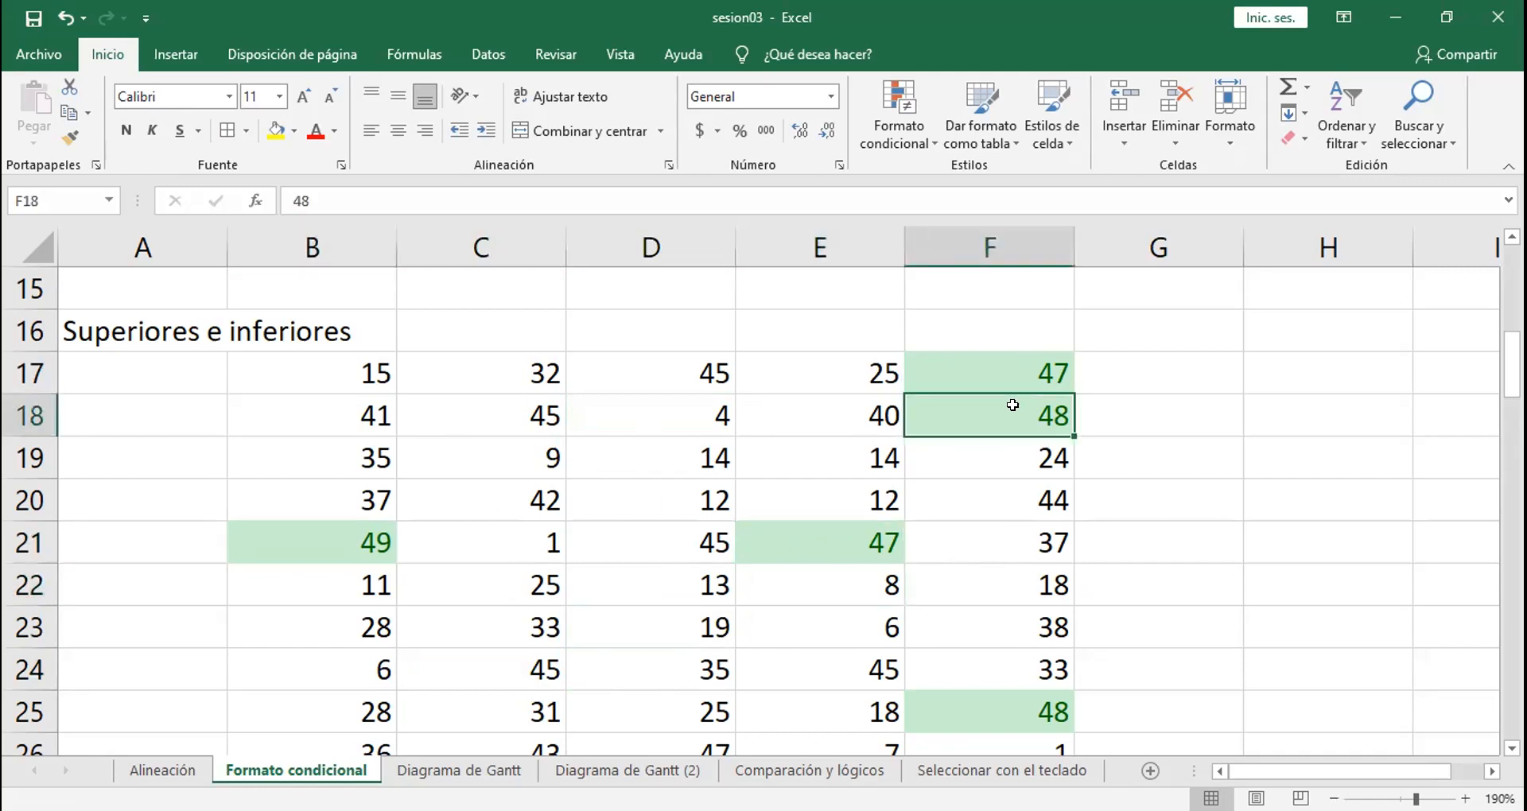
{"action": "left_click", "coordinate": [992, 691]}
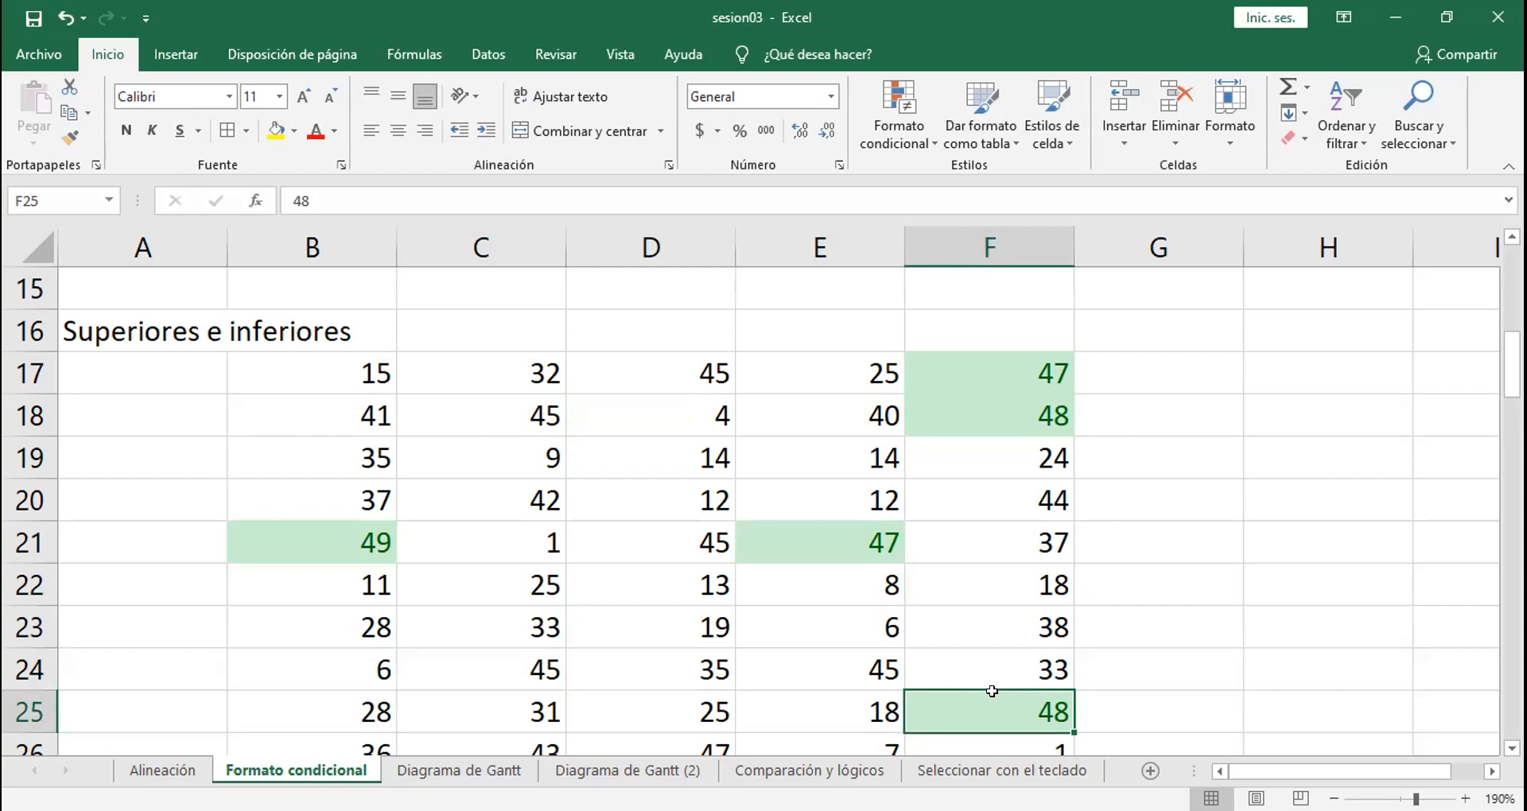
Step: Replace the value in cell D23 with 46 and compare it with cell E21
{"action": "left_click", "coordinate": [637, 632]}
{"action": "type", "text": "46"}
{"action": "key", "text": "Return"}
{"action": "left_click", "coordinate": [637, 632]}
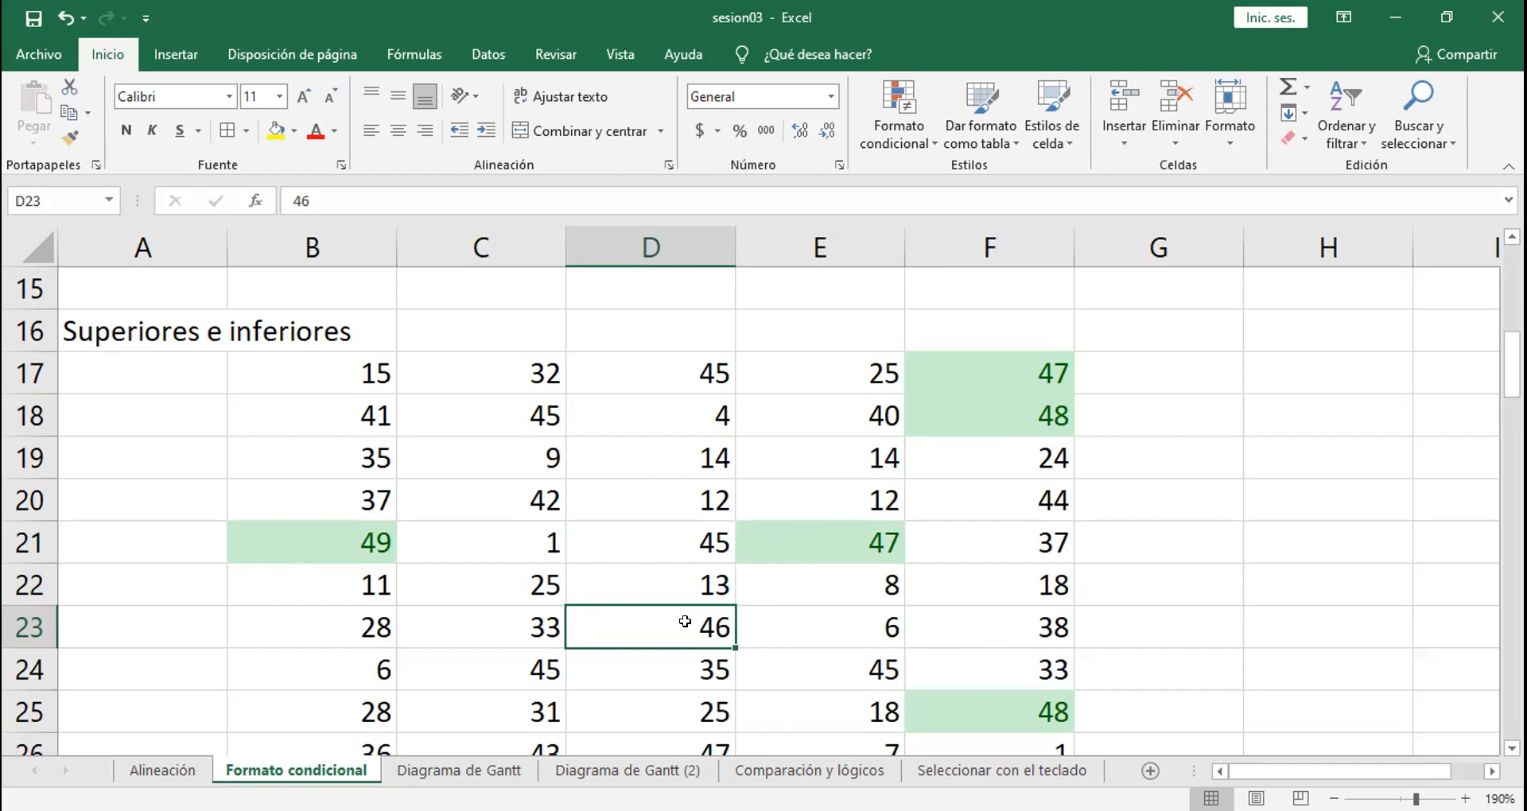
{"action": "left_click", "coordinate": [809, 542]}
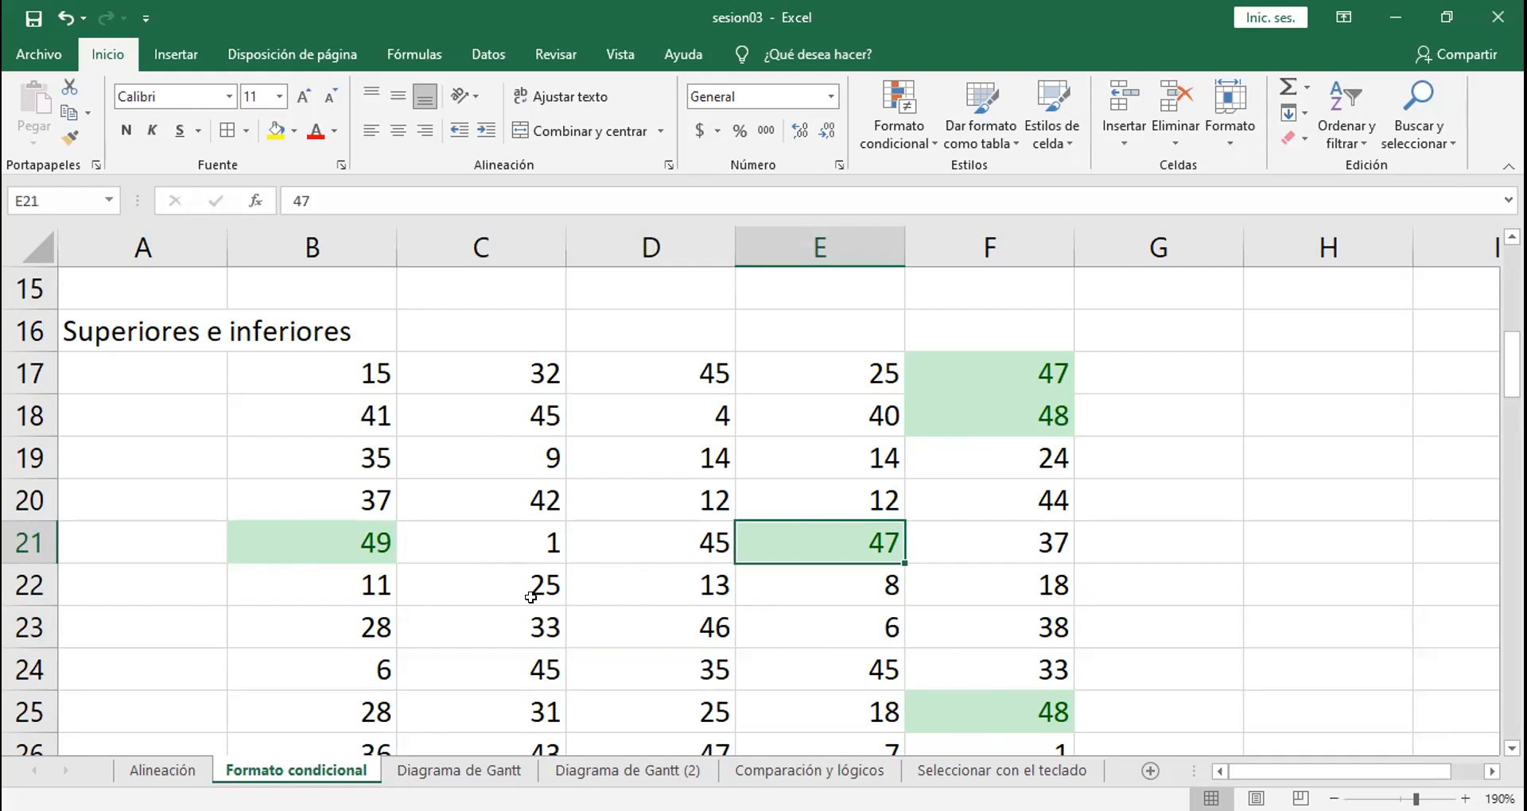
Step: Replace the values in cells C18, D24 and E21 with 50
{"action": "left_click", "coordinate": [494, 405]}
{"action": "type", "text": "50"}
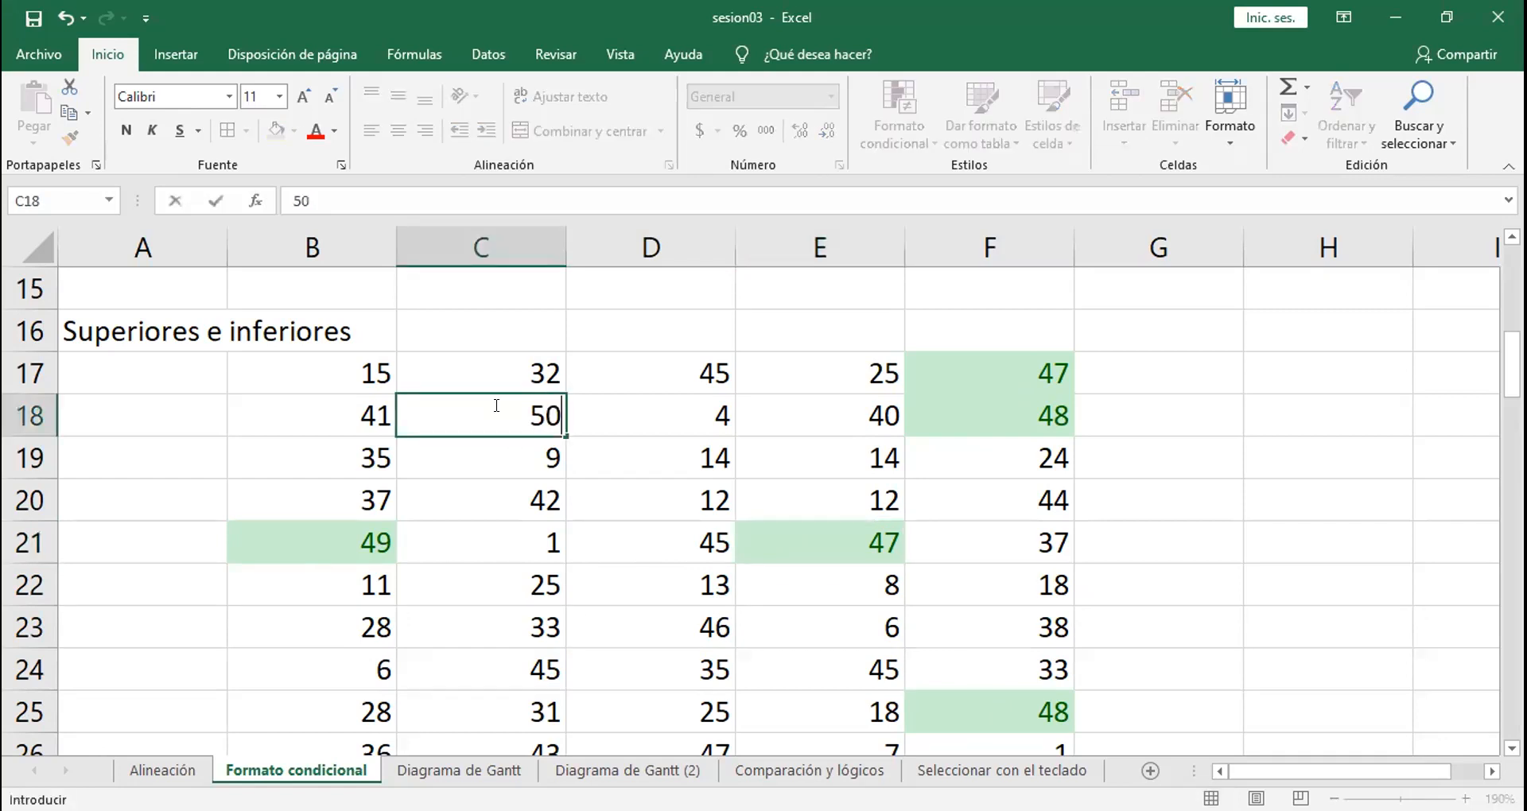
{"action": "key", "text": "Return"}
{"action": "left_click", "coordinate": [654, 656]}
{"action": "type", "text": "50"}
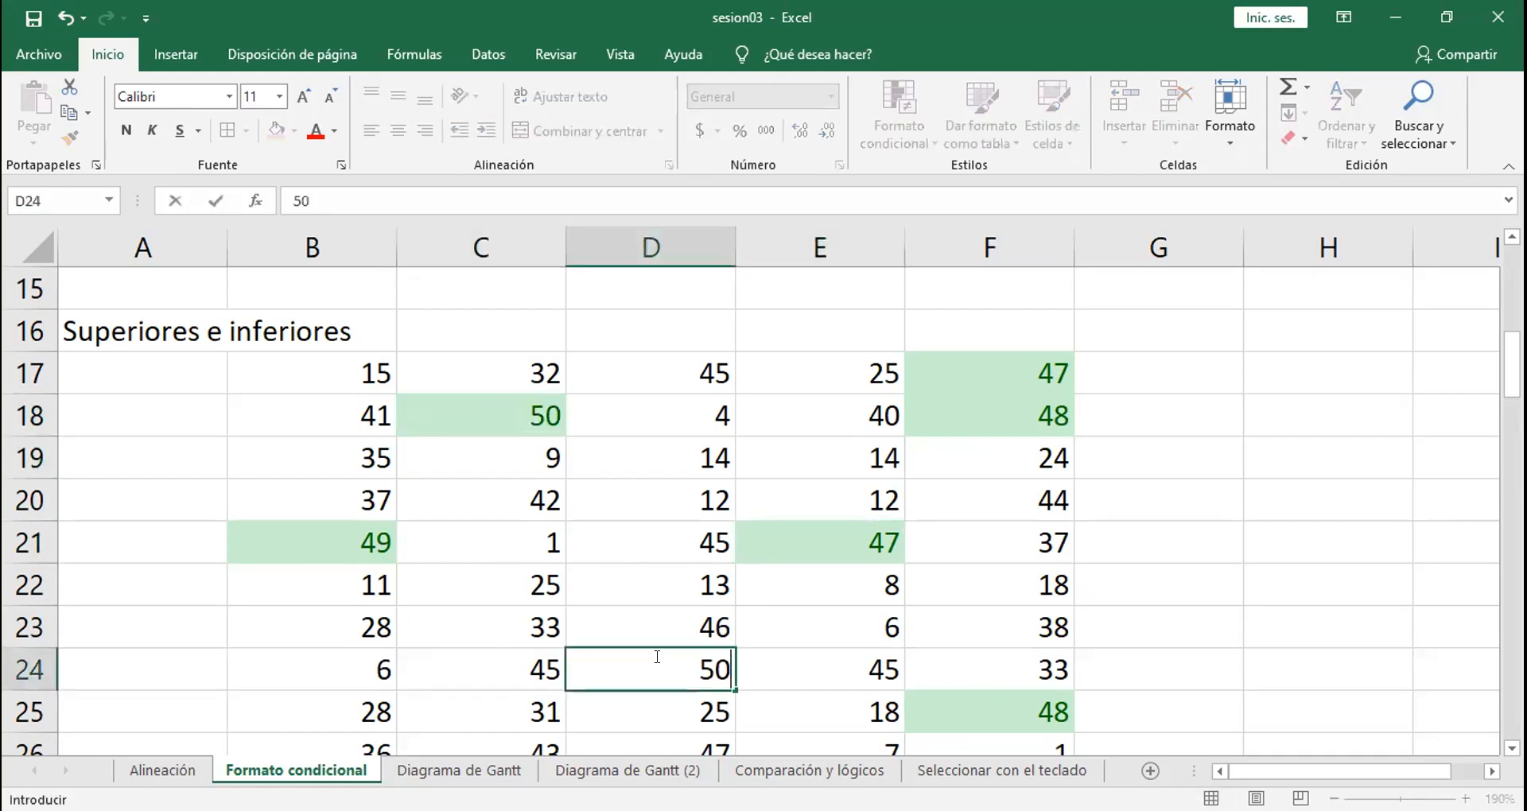
{"action": "key", "text": "Return"}
{"action": "left_click", "coordinate": [830, 527]}
{"action": "type", "text": "50"}
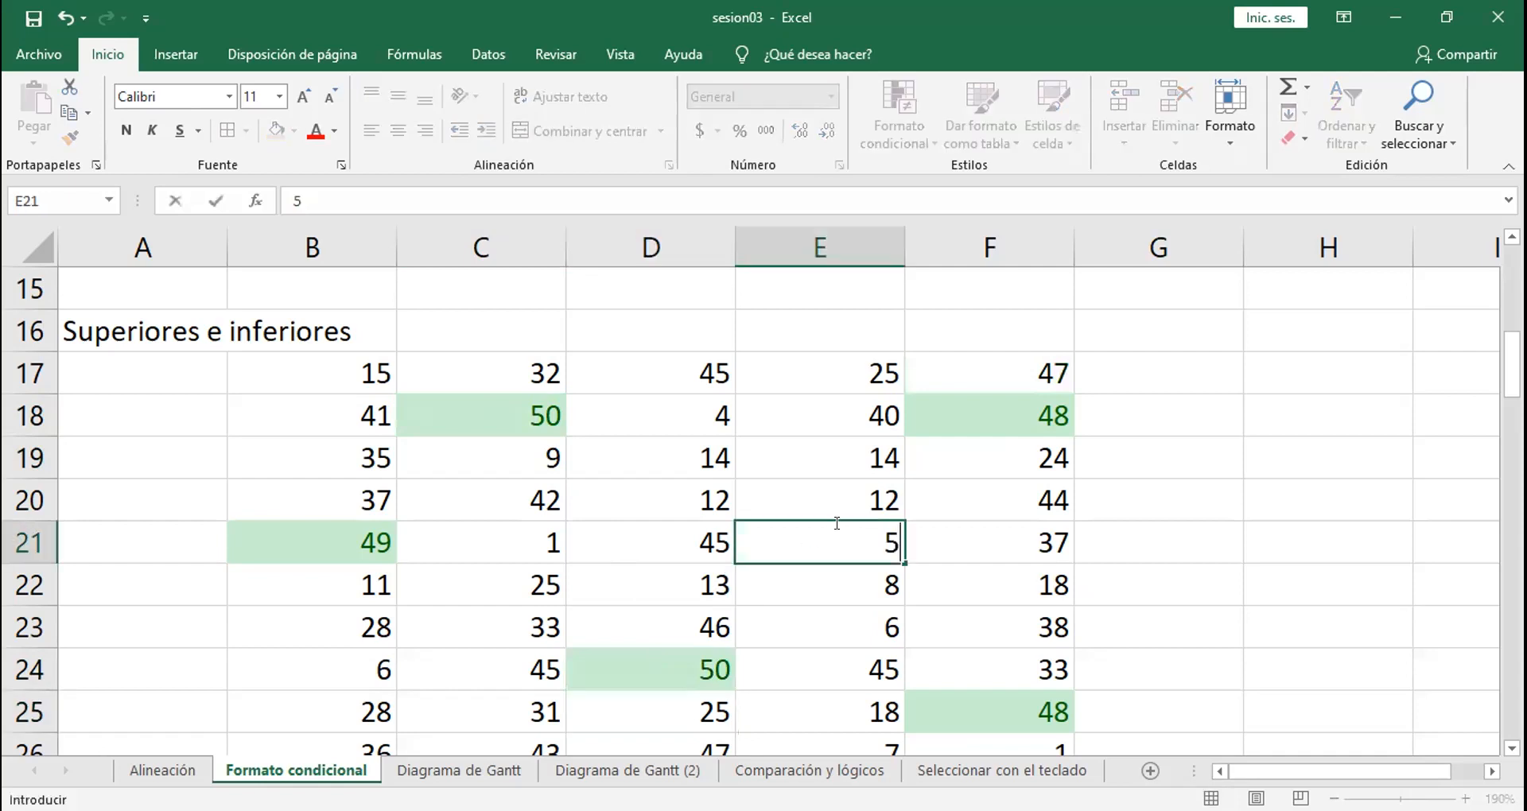
{"action": "key", "text": "Return"}
Step: Replace the values in cells B24 and F18 with 50
{"action": "left_click", "coordinate": [330, 655]}
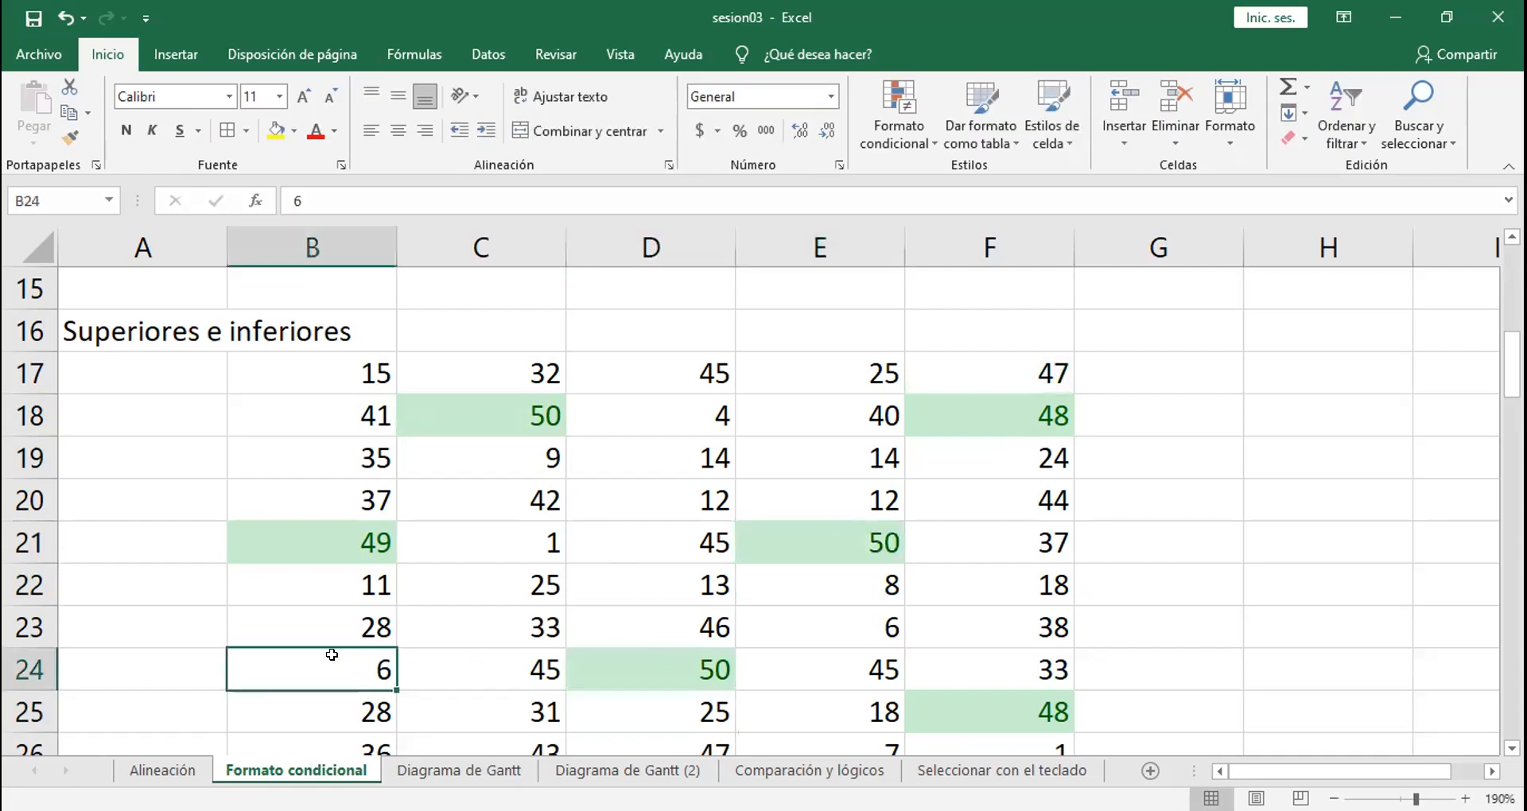
{"action": "type", "text": "50"}
{"action": "key", "text": "Return"}
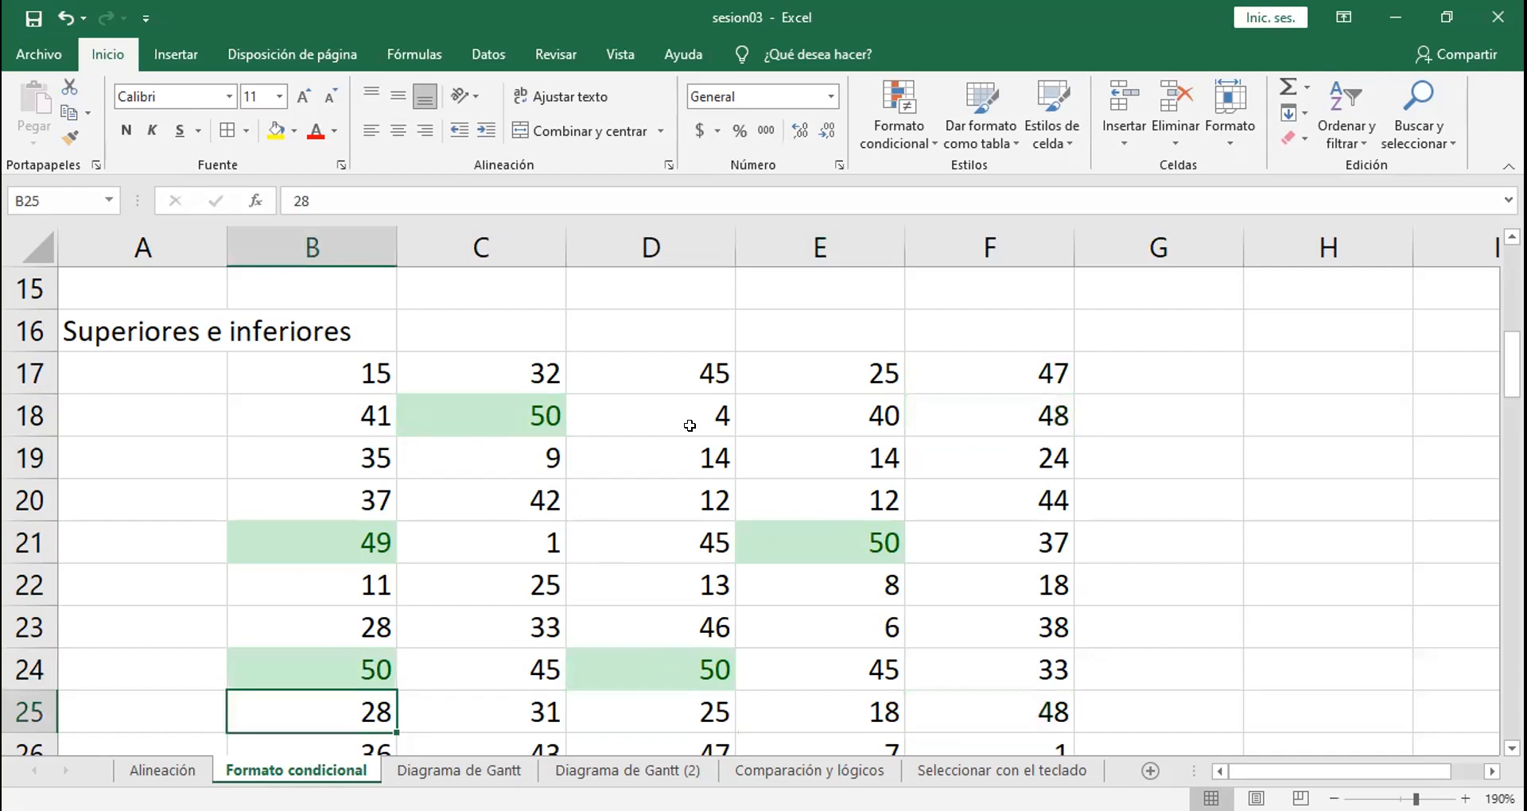
{"action": "left_click", "coordinate": [975, 425]}
{"action": "type", "text": "50"}
{"action": "key", "text": "Return"}
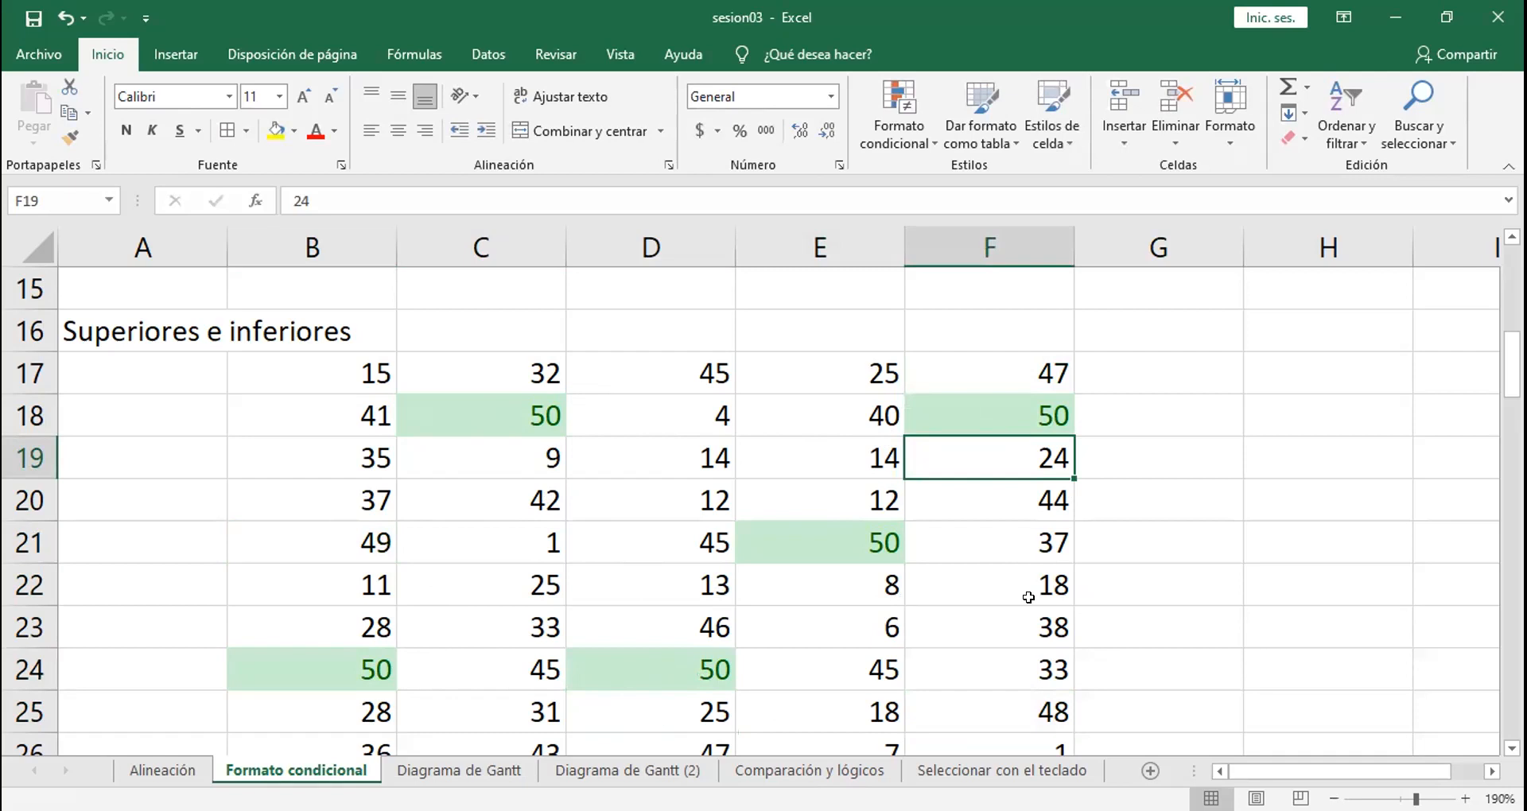
Step: Start a "10% de valores inferiores" conditional formatting rule on the range B17:F24
{"action": "key", "text": "alt+Tab"}
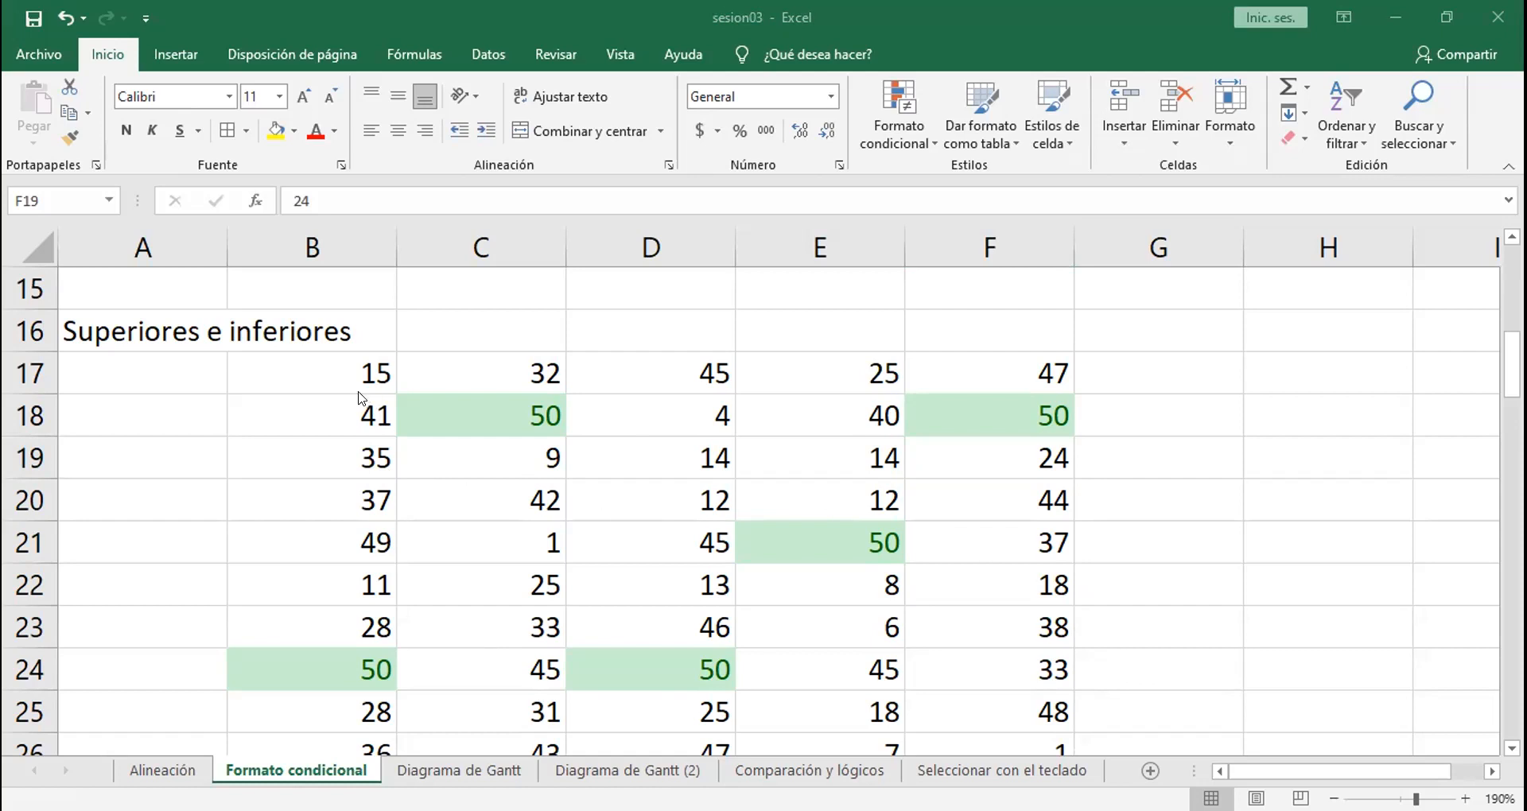
{"action": "left_click", "coordinate": [1024, 672]}
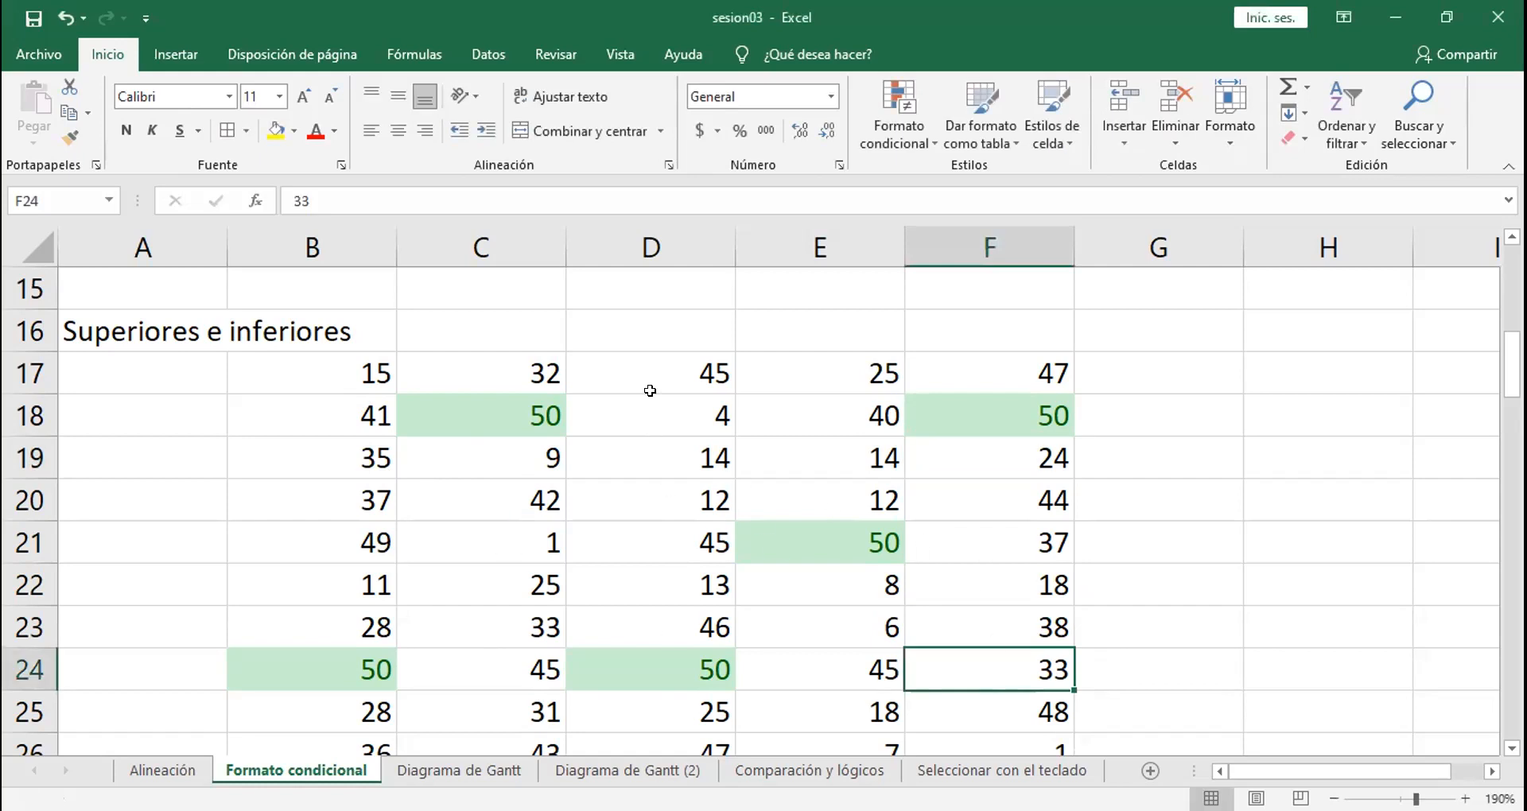
{"action": "left_click_drag", "start_coordinate": [355, 367], "coordinate": [963, 673]}
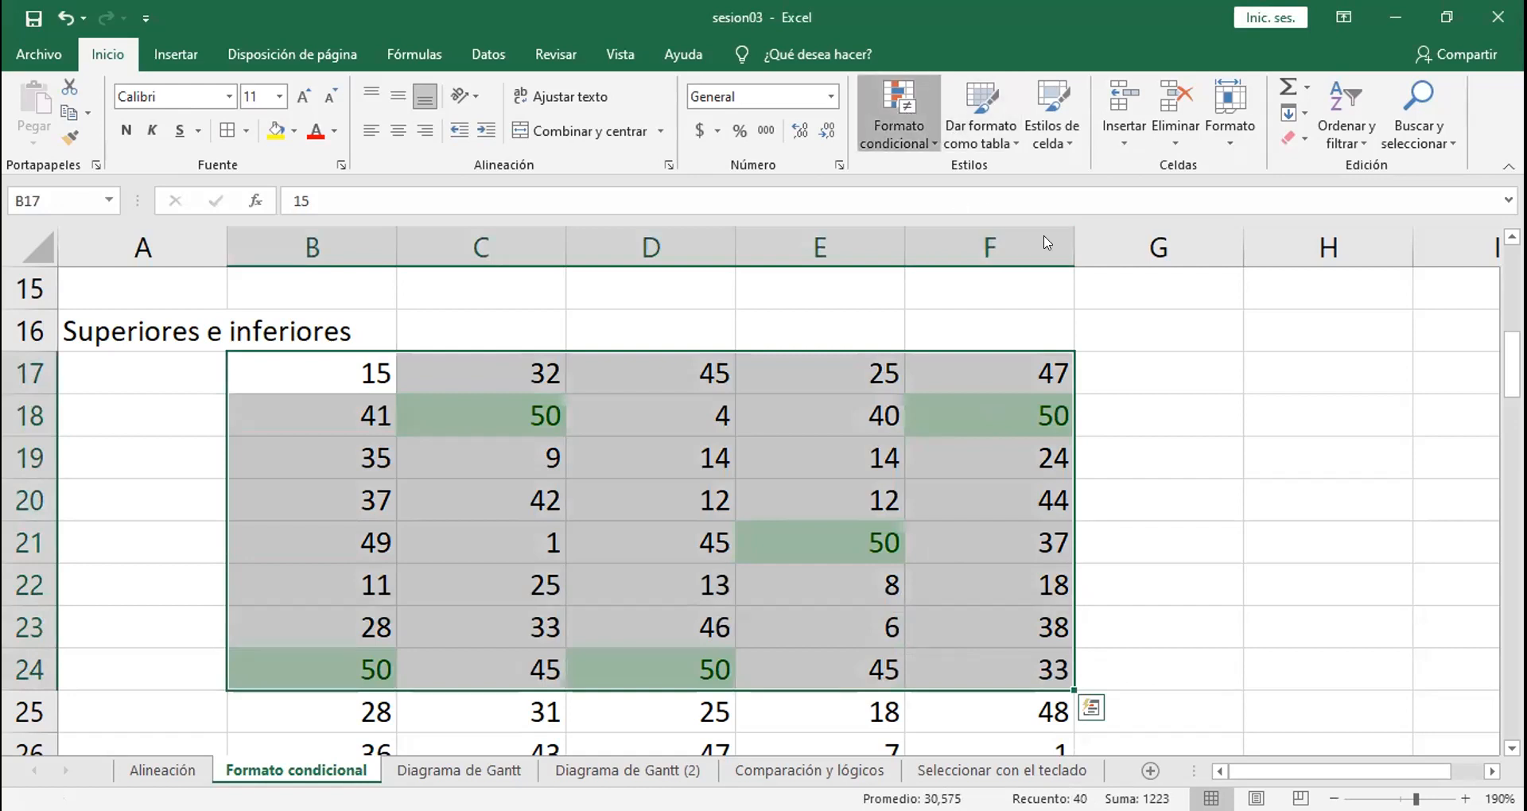
{"action": "left_click", "coordinate": [899, 119]}
{"action": "mouse_move", "coordinate": [1026, 230]}
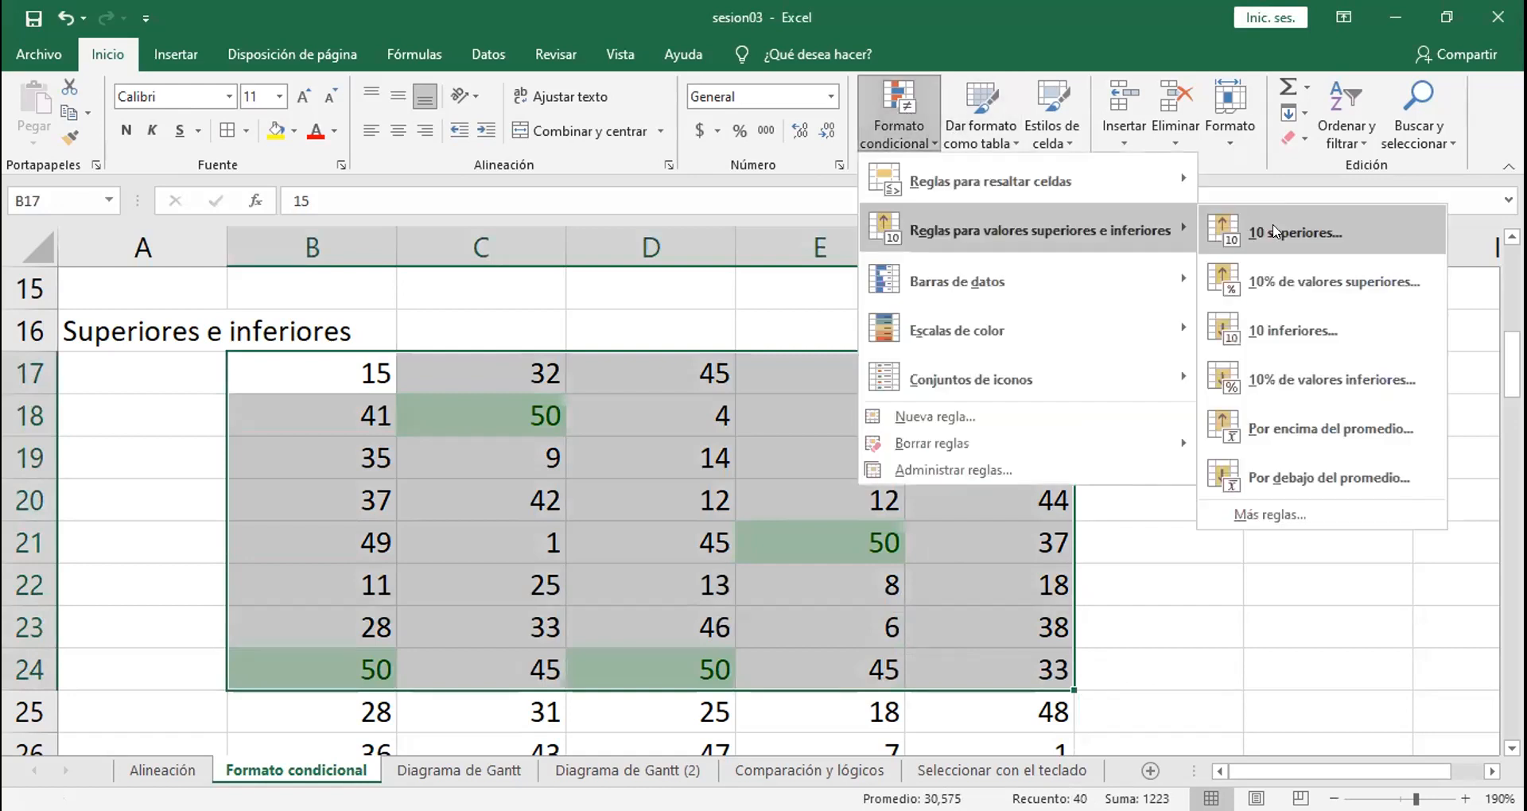
{"action": "left_click", "coordinate": [1296, 380]}
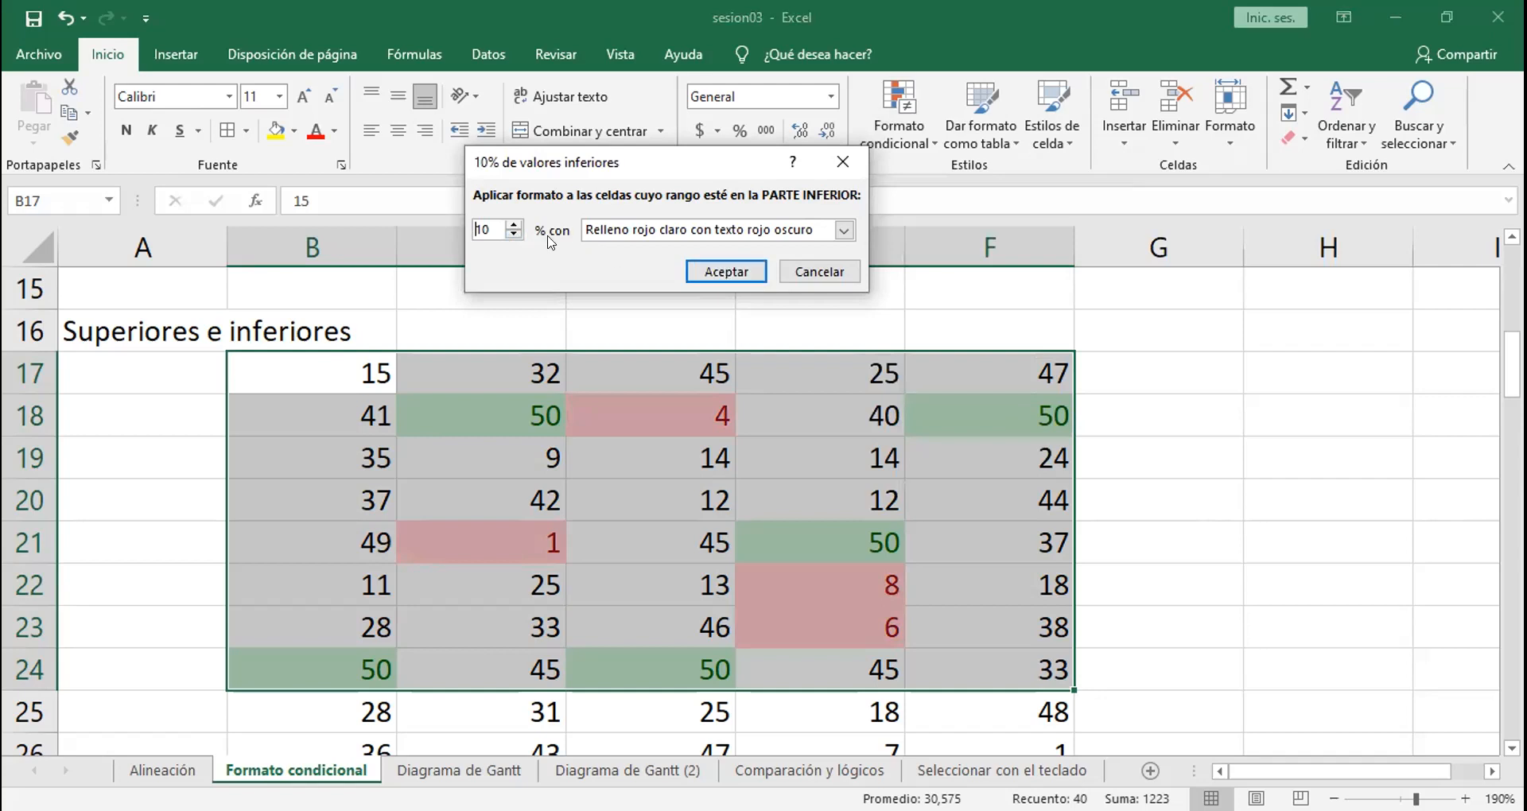
Step: Preview the bottom-values rule at 50%, and apply it at 10% with "Relleno rojo claro con texto rojo oscuro"
{"action": "left_click", "coordinate": [509, 223]}
{"action": "left_click", "coordinate": [509, 224]}
{"action": "left_click", "coordinate": [509, 223]}
{"action": "left_click", "coordinate": [509, 223]}
{"action": "left_click", "coordinate": [509, 224]}
{"action": "left_click", "coordinate": [509, 223]}
{"action": "left_click", "coordinate": [508, 223]}
{"action": "left_click", "coordinate": [509, 223]}
{"action": "left_click", "coordinate": [513, 225]}
{"action": "left_click", "coordinate": [513, 225]}
{"action": "left_click", "coordinate": [513, 225]}
{"action": "left_click", "coordinate": [513, 225]}
{"action": "left_click", "coordinate": [513, 226]}
{"action": "left_click_drag", "start_coordinate": [512, 225], "coordinate": [512, 229]}
{"action": "left_click", "coordinate": [512, 225]}
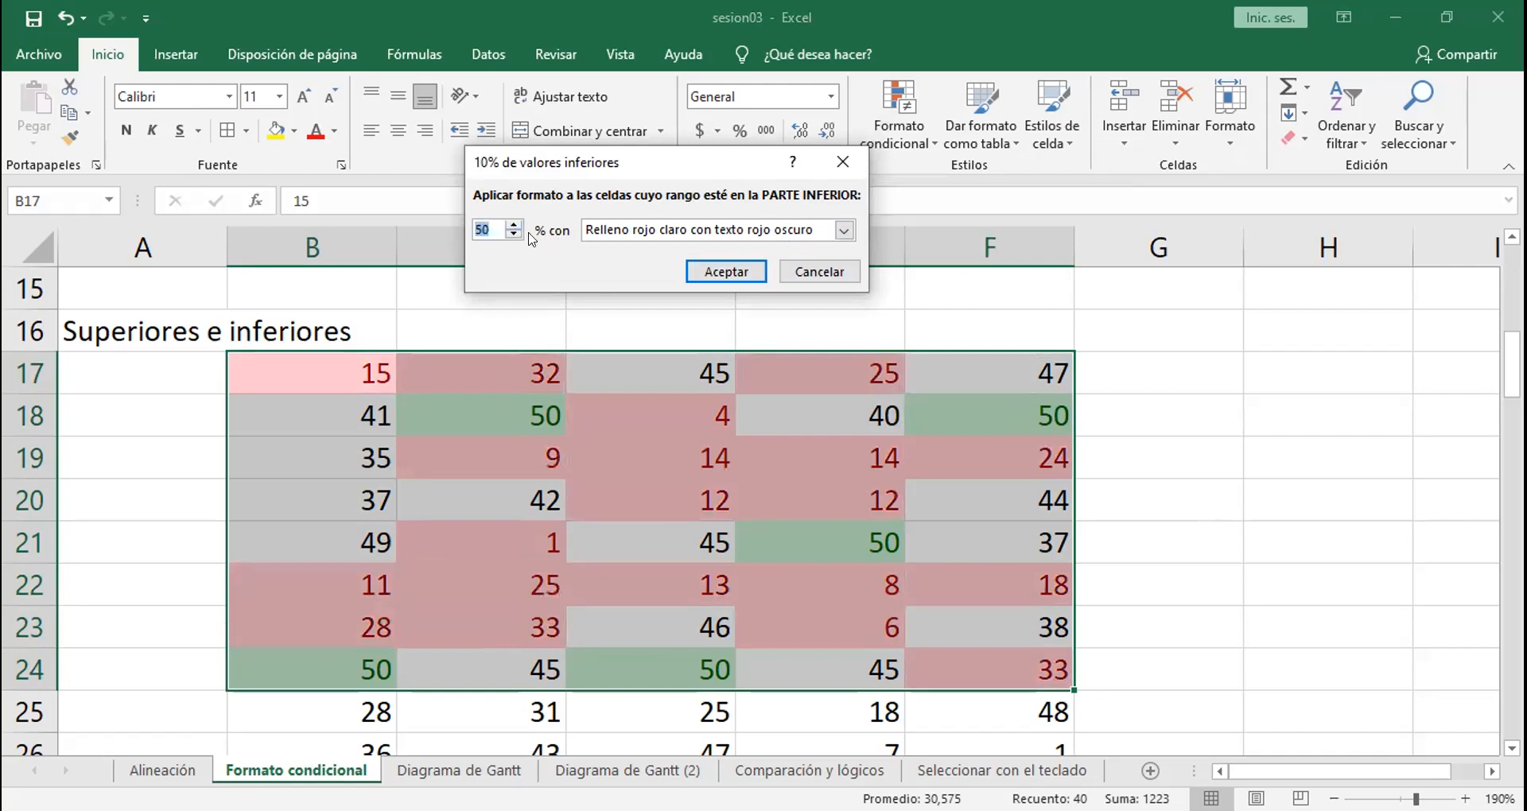
{"action": "type", "text": "10"}
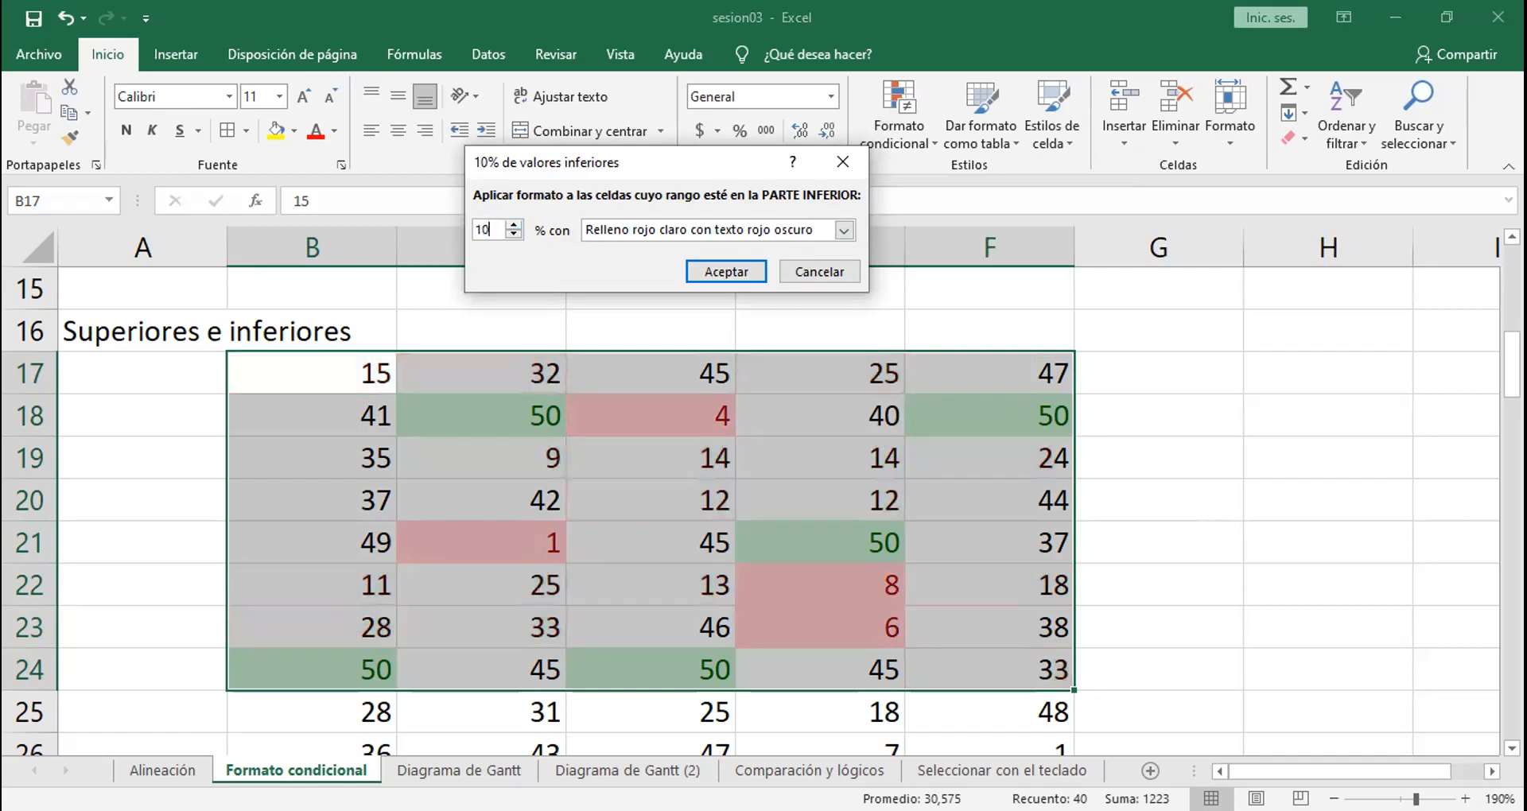
{"action": "left_click", "coordinate": [723, 279]}
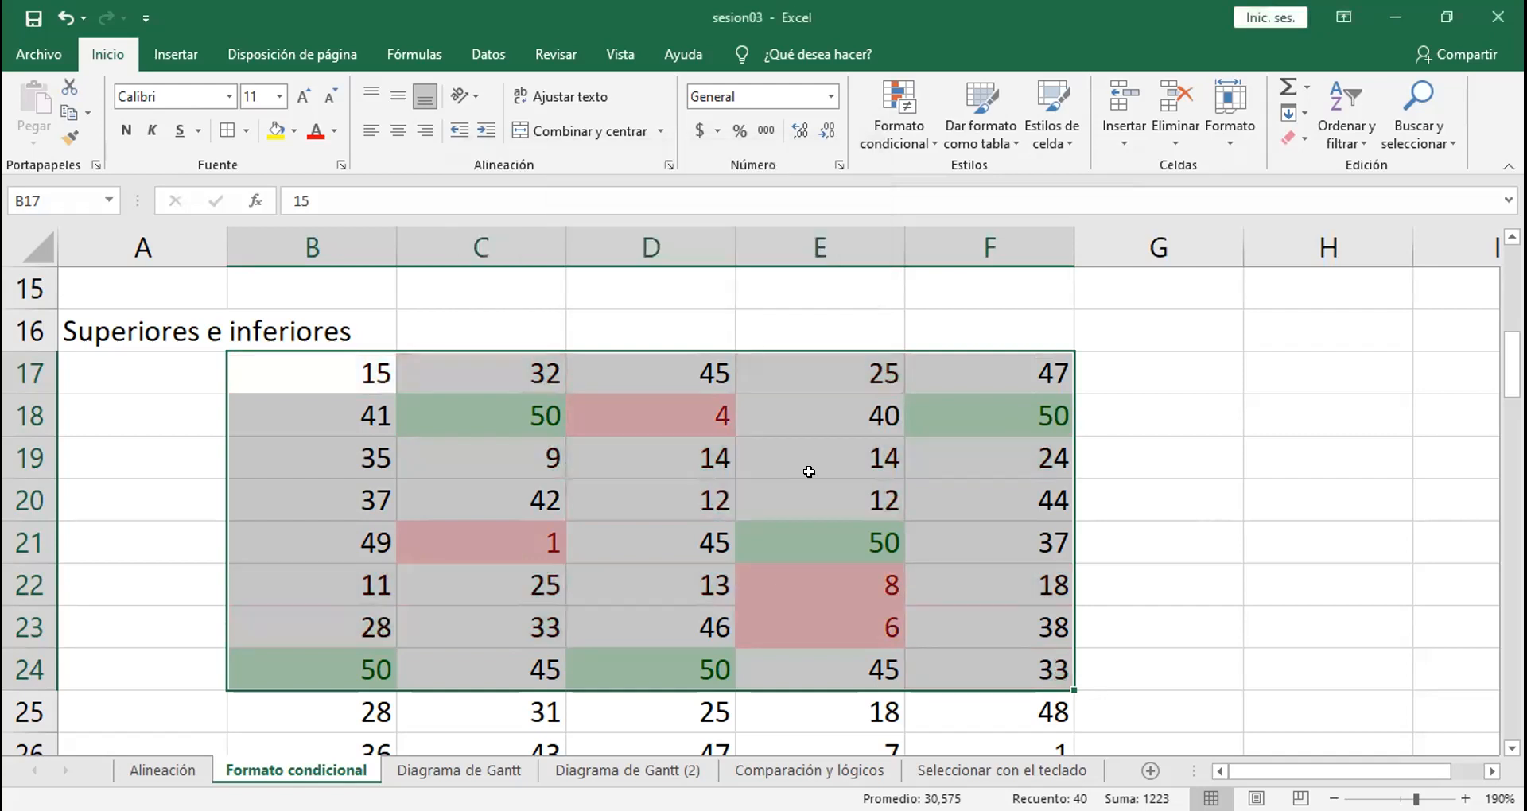
Step: Apply orange solid-fill data bars to the range B31:F38 in the "Barras de datos" section
{"action": "left_click", "coordinate": [808, 471]}
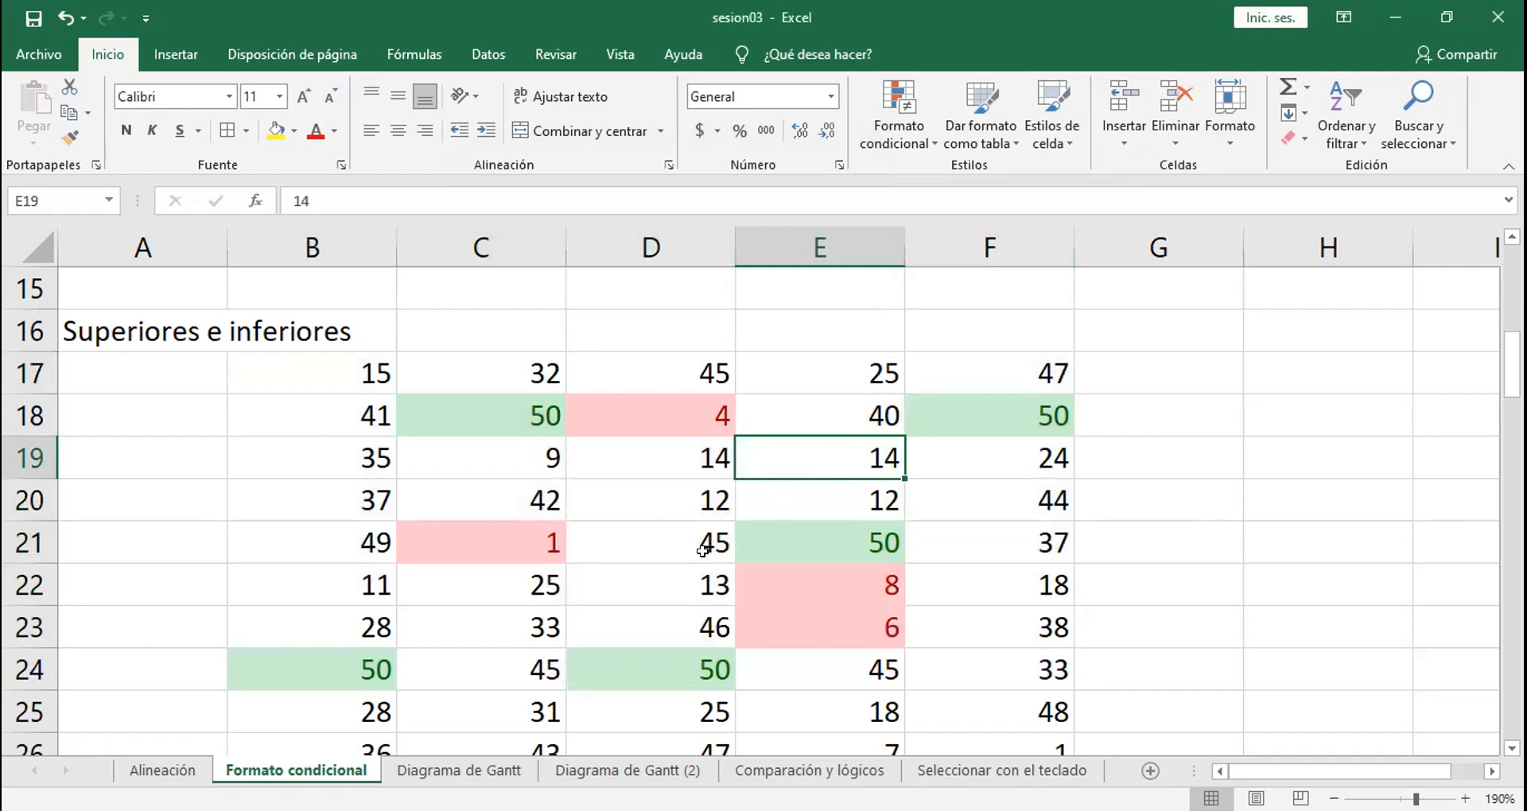
{"action": "left_click", "coordinate": [641, 402]}
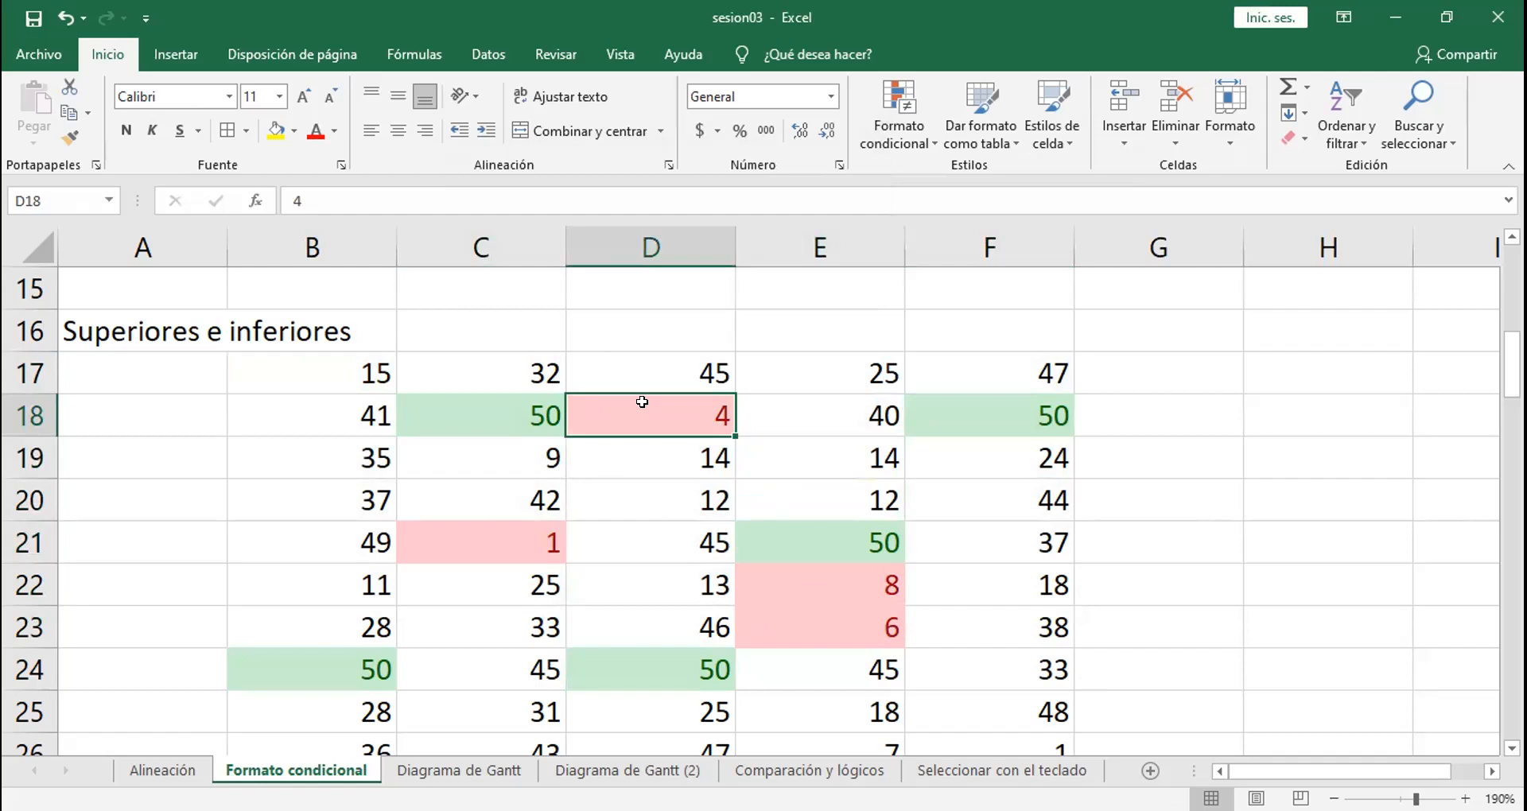
{"action": "left_click", "coordinate": [114, 470]}
{"action": "key", "text": "Down"}
{"action": "key", "text": "Down"}
{"action": "key", "text": "Down"}
{"action": "key", "text": "Down"}
{"action": "key", "text": "Down"}
{"action": "key", "text": "Down"}
{"action": "key", "text": "Down"}
{"action": "key", "text": "Down"}
{"action": "key", "text": "Down"}
{"action": "key", "text": "Down"}
{"action": "key", "text": "Down"}
{"action": "key", "text": "Down"}
{"action": "key", "text": "Down"}
{"action": "key", "text": "Down"}
{"action": "key", "text": "Down"}
{"action": "key", "text": "Down"}
{"action": "key", "text": "Down"}
{"action": "key", "text": "Down"}
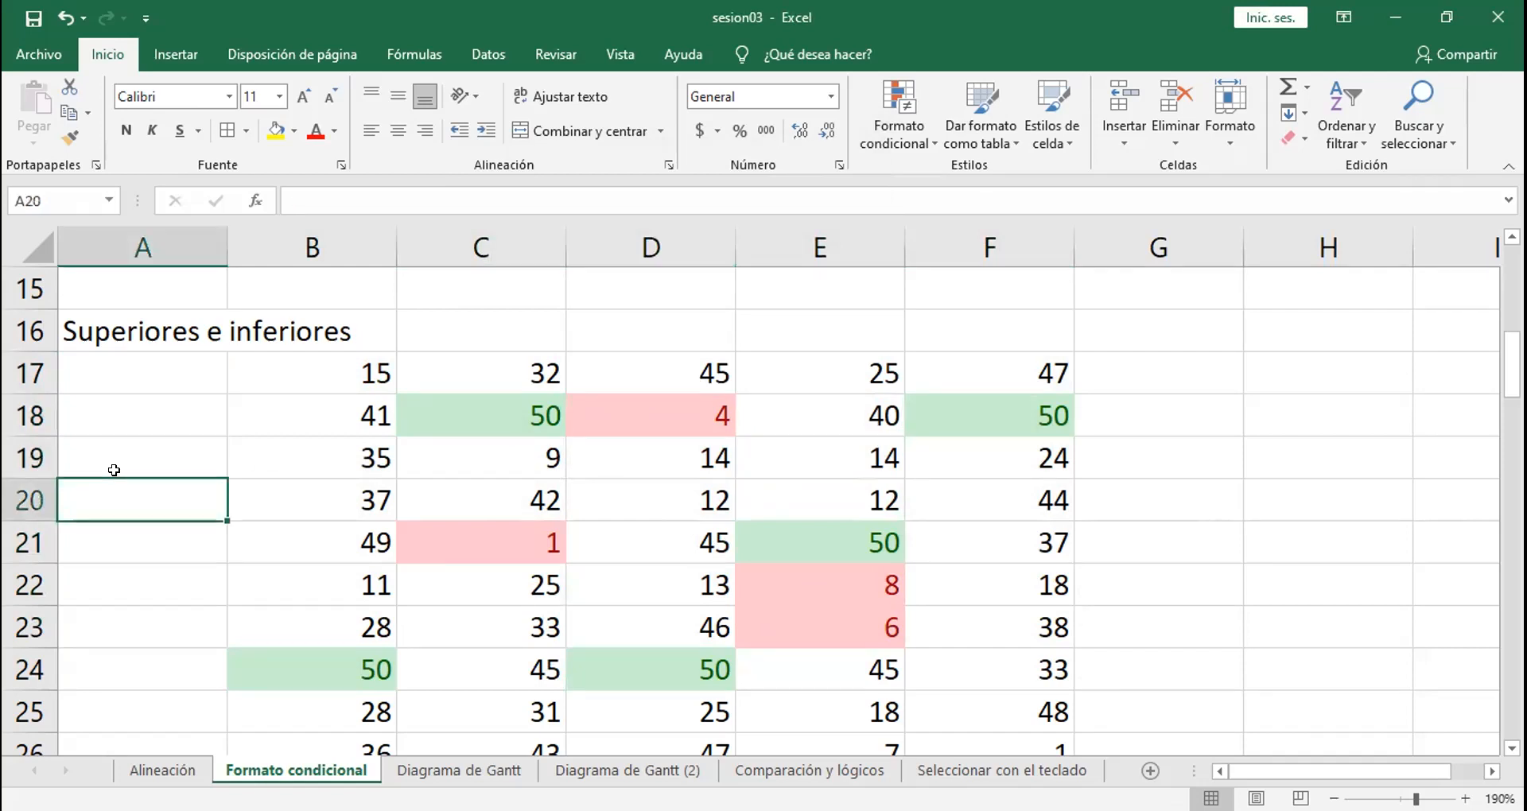
{"action": "key", "text": "Down"}
{"action": "key", "text": "Down"}
{"action": "key", "text": "Down"}
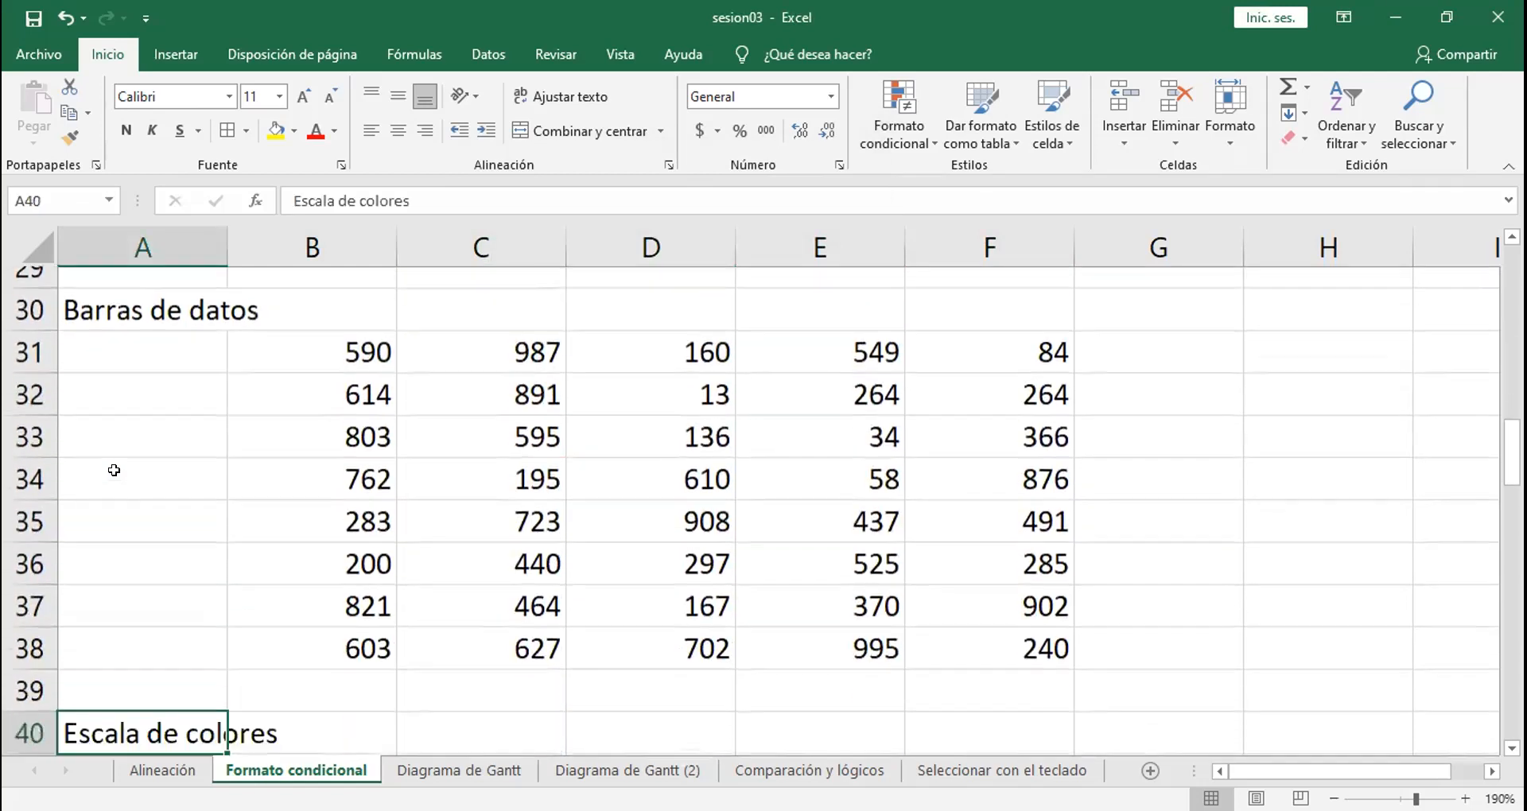
{"action": "left_click_drag", "start_coordinate": [301, 314], "coordinate": [993, 603]}
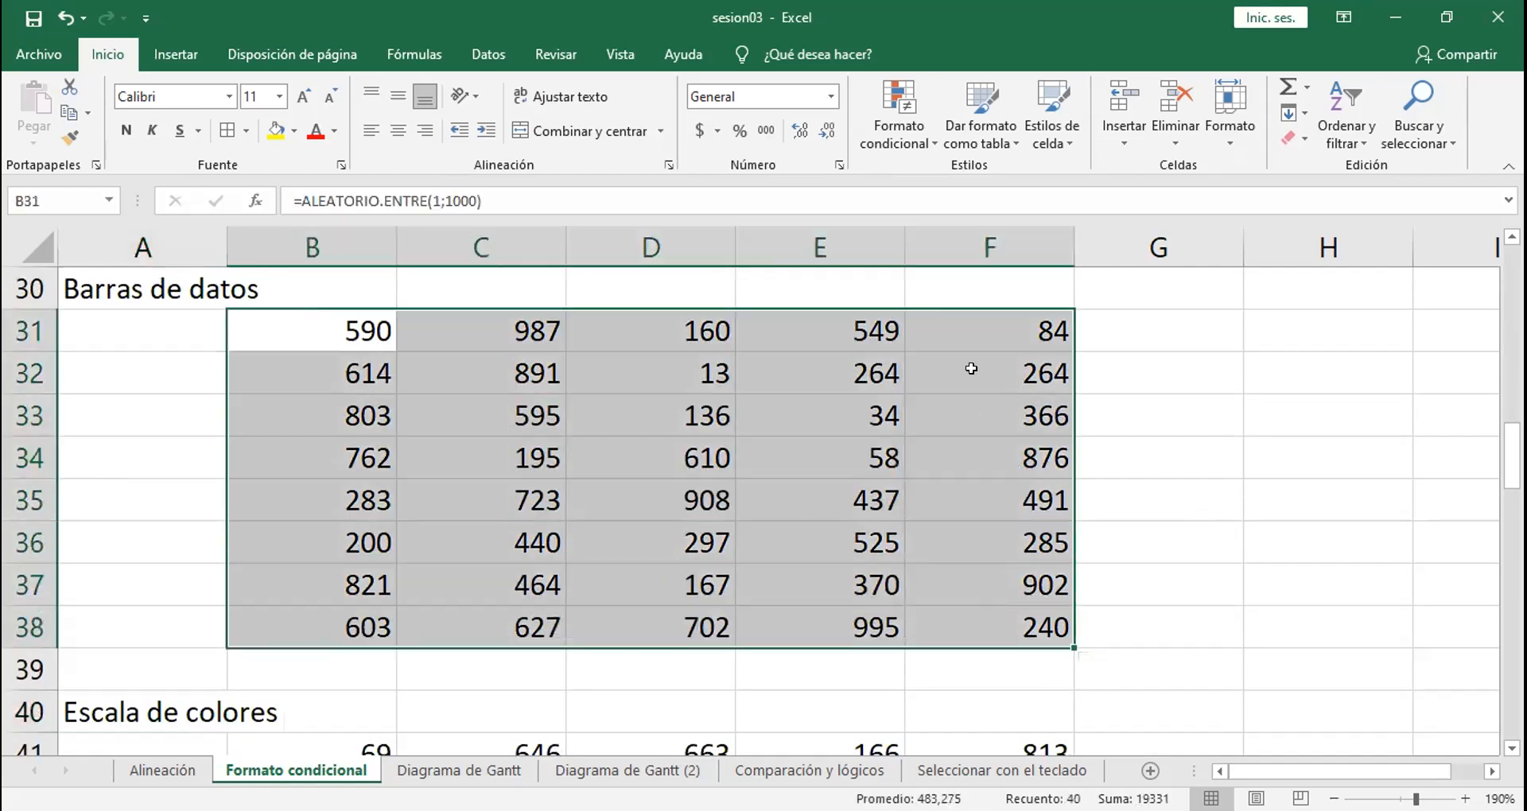
{"action": "left_click", "coordinate": [914, 131]}
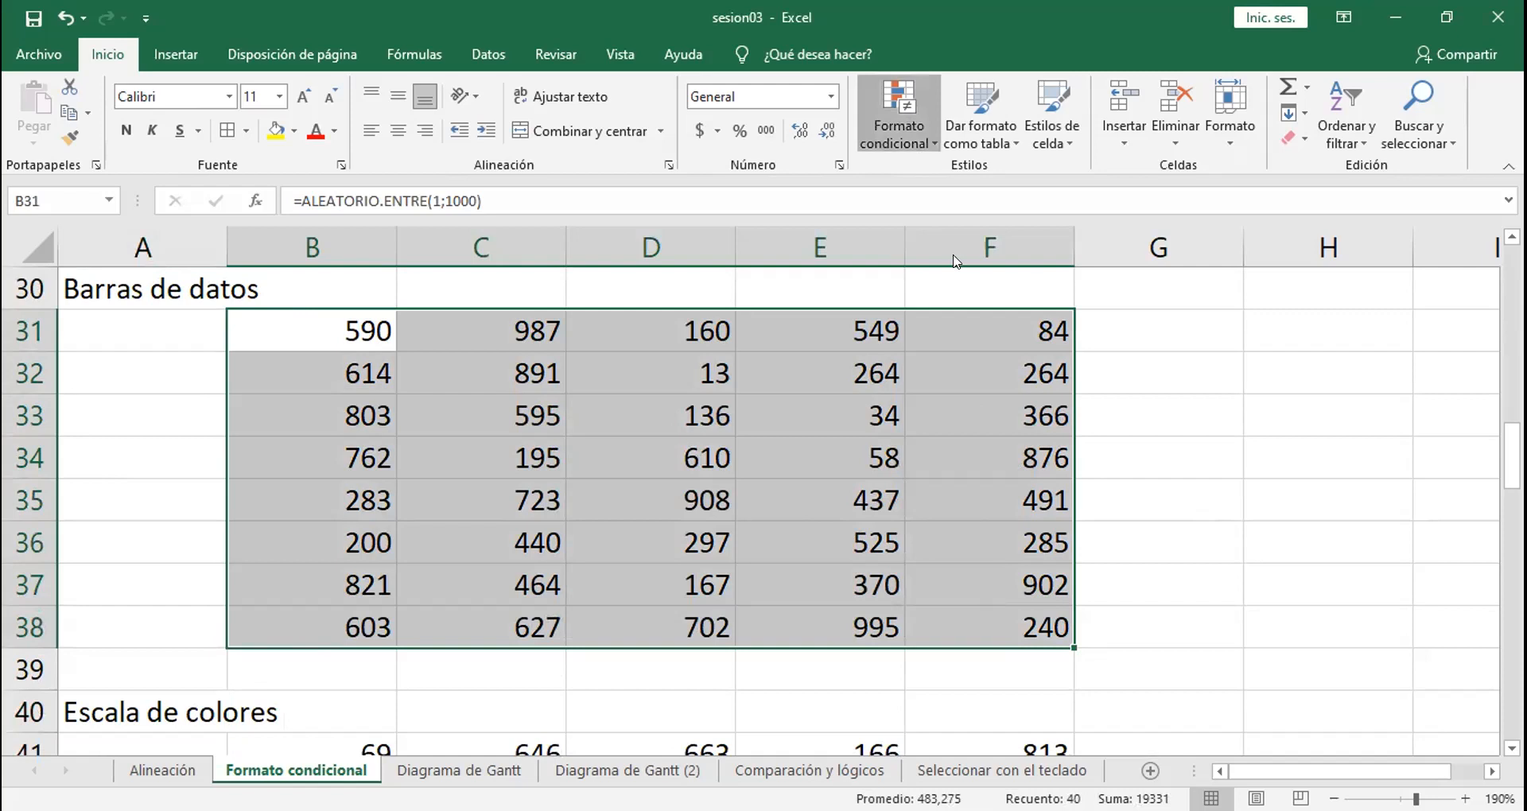
{"action": "mouse_move", "coordinate": [958, 265]}
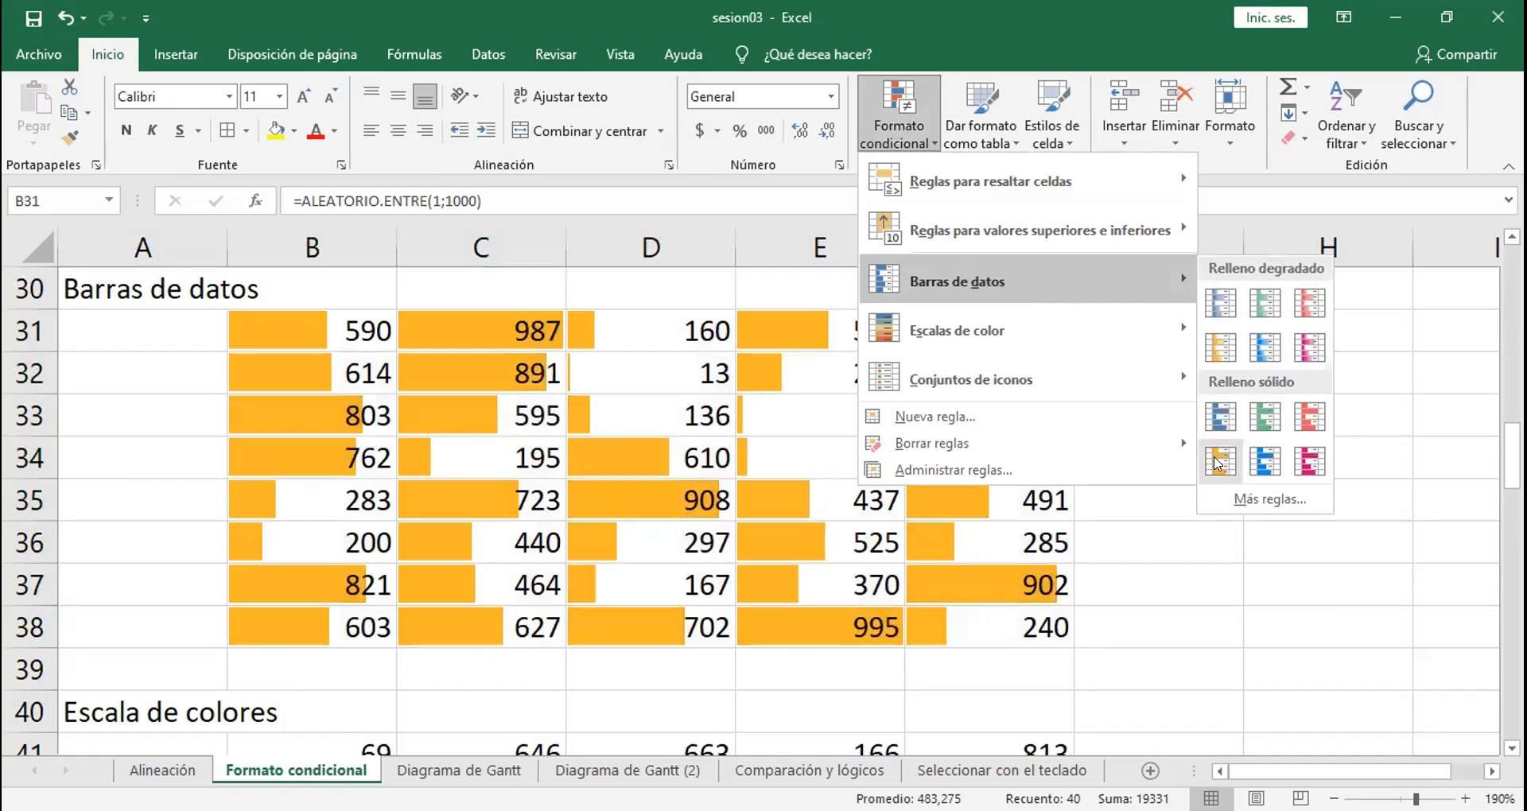
{"action": "left_click", "coordinate": [1218, 461]}
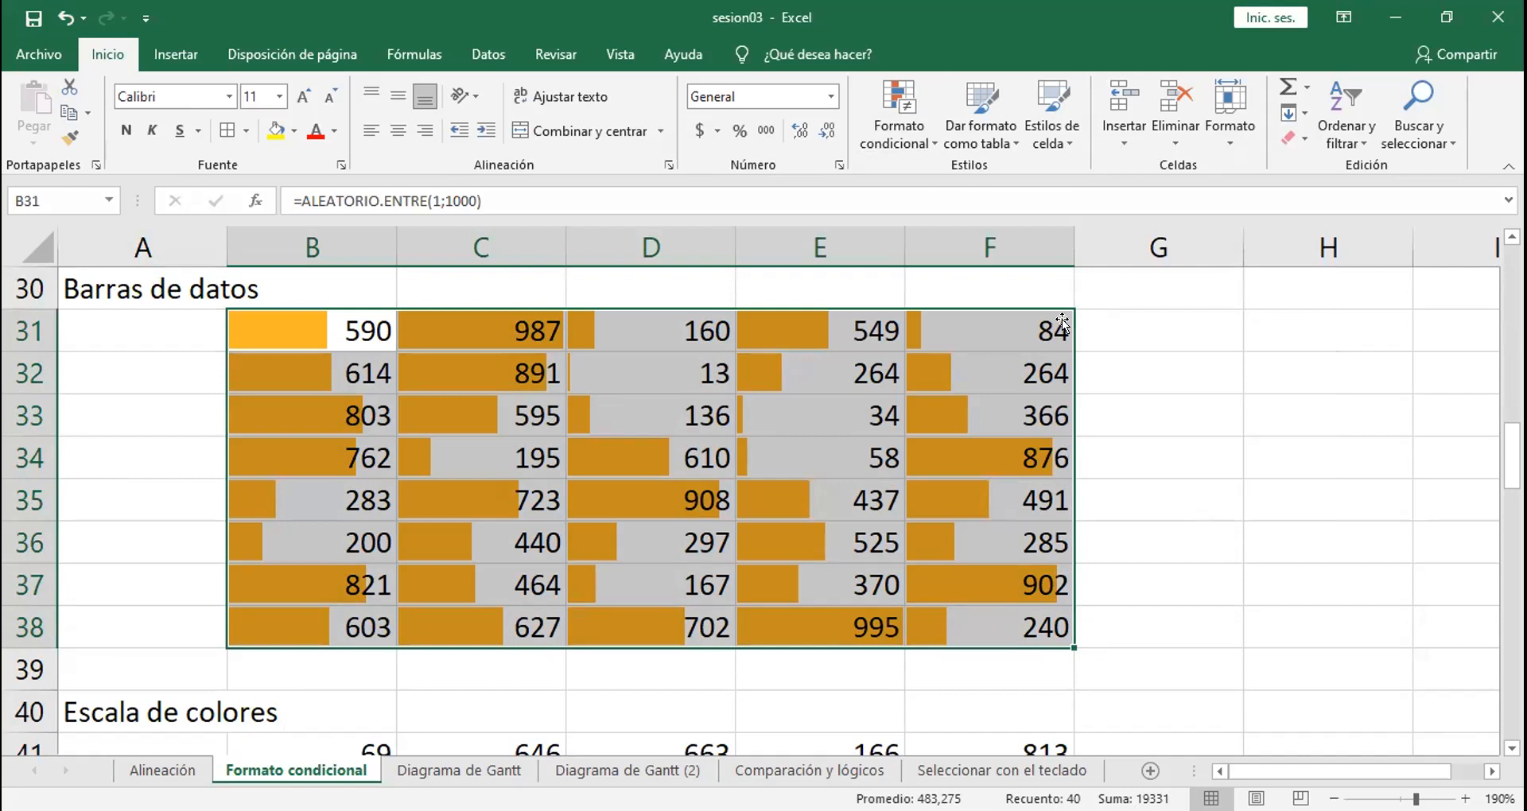
Step: Replace the formulas in cells B31 and C31 with the fixed values 1000 and 500
{"action": "left_click", "coordinate": [740, 415]}
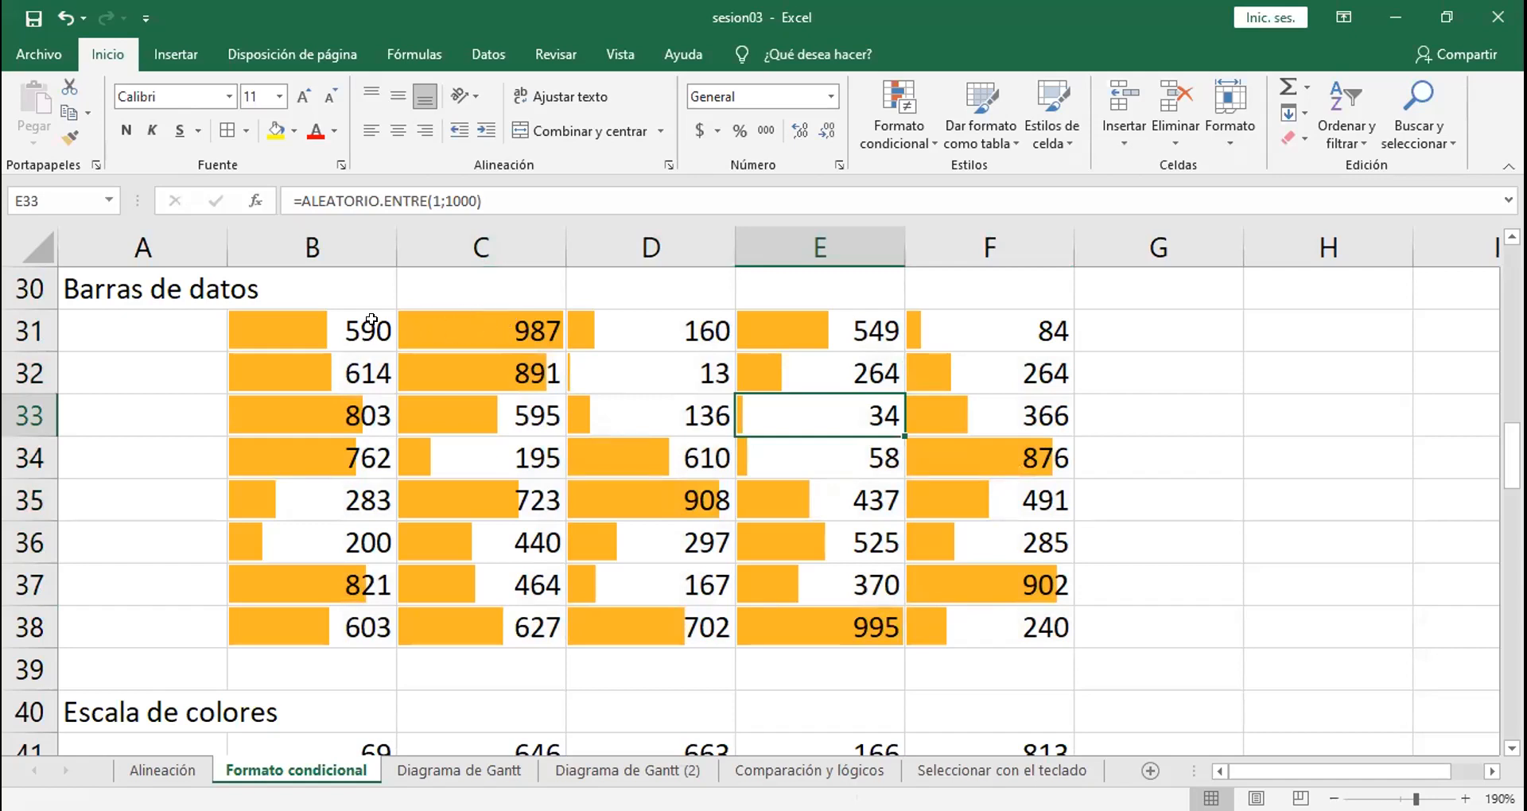
{"action": "left_click", "coordinate": [348, 325]}
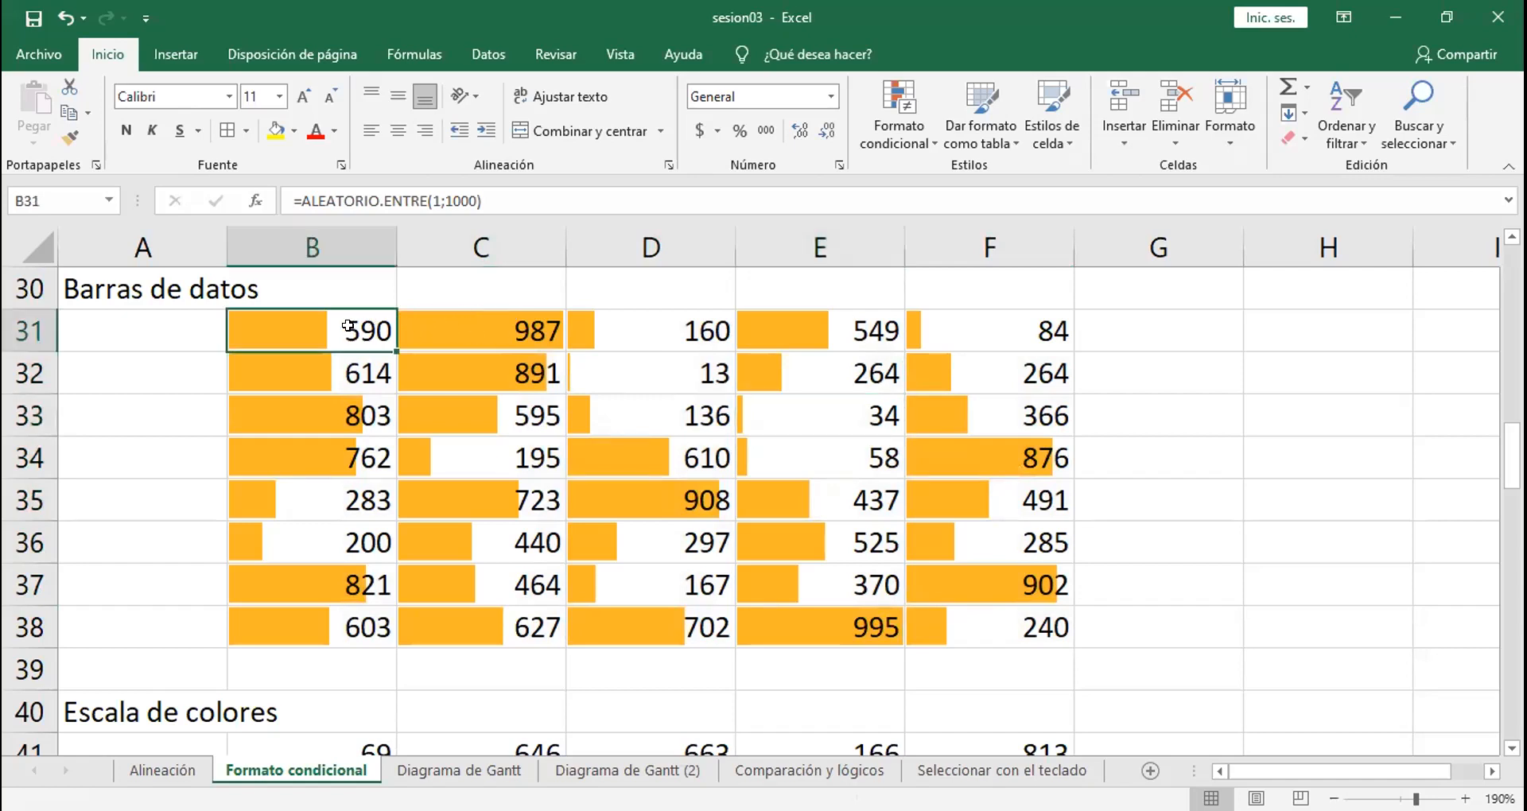
{"action": "type", "text": "1000"}
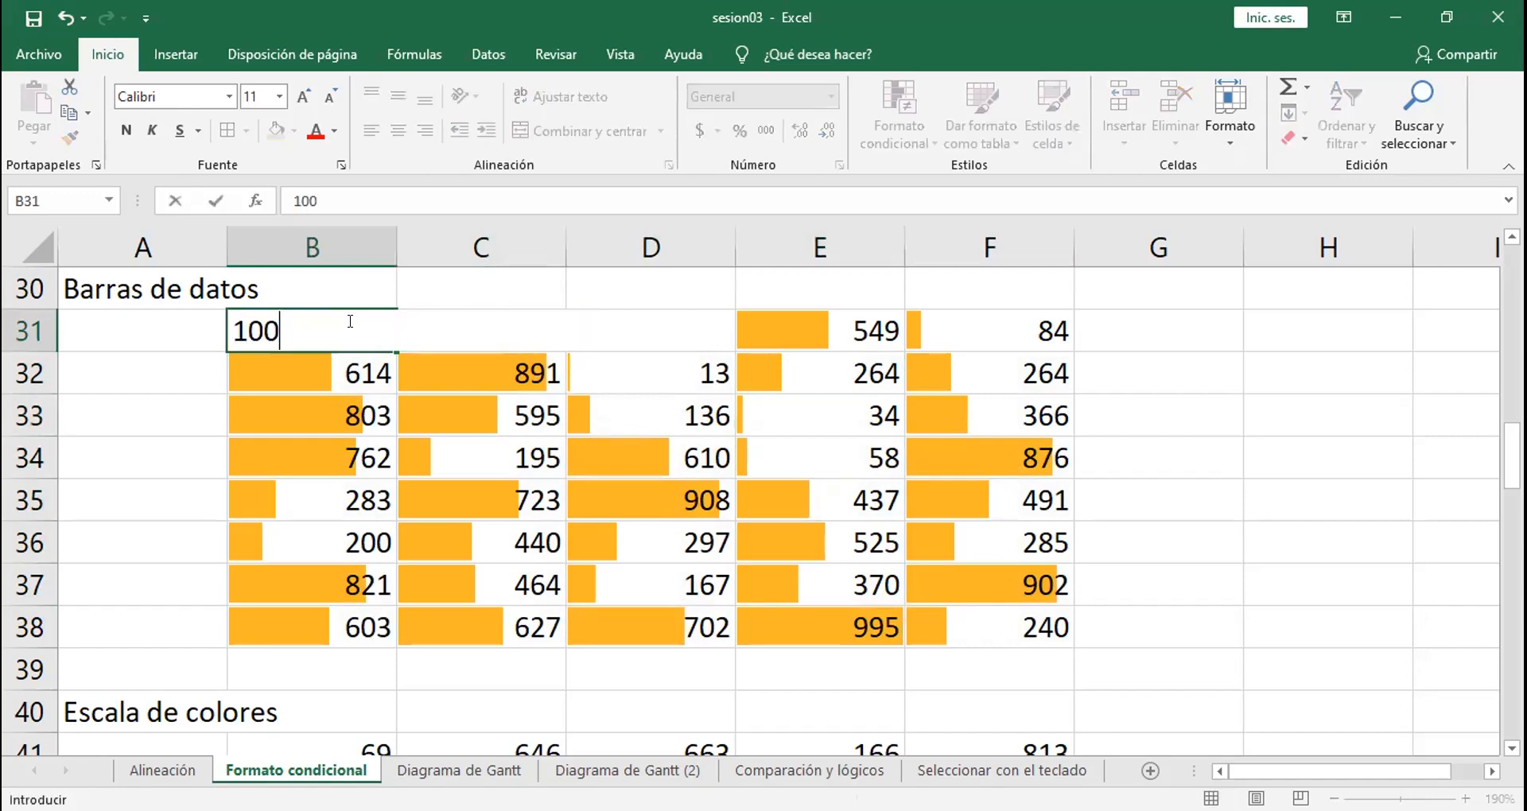
{"action": "key", "text": "Return"}
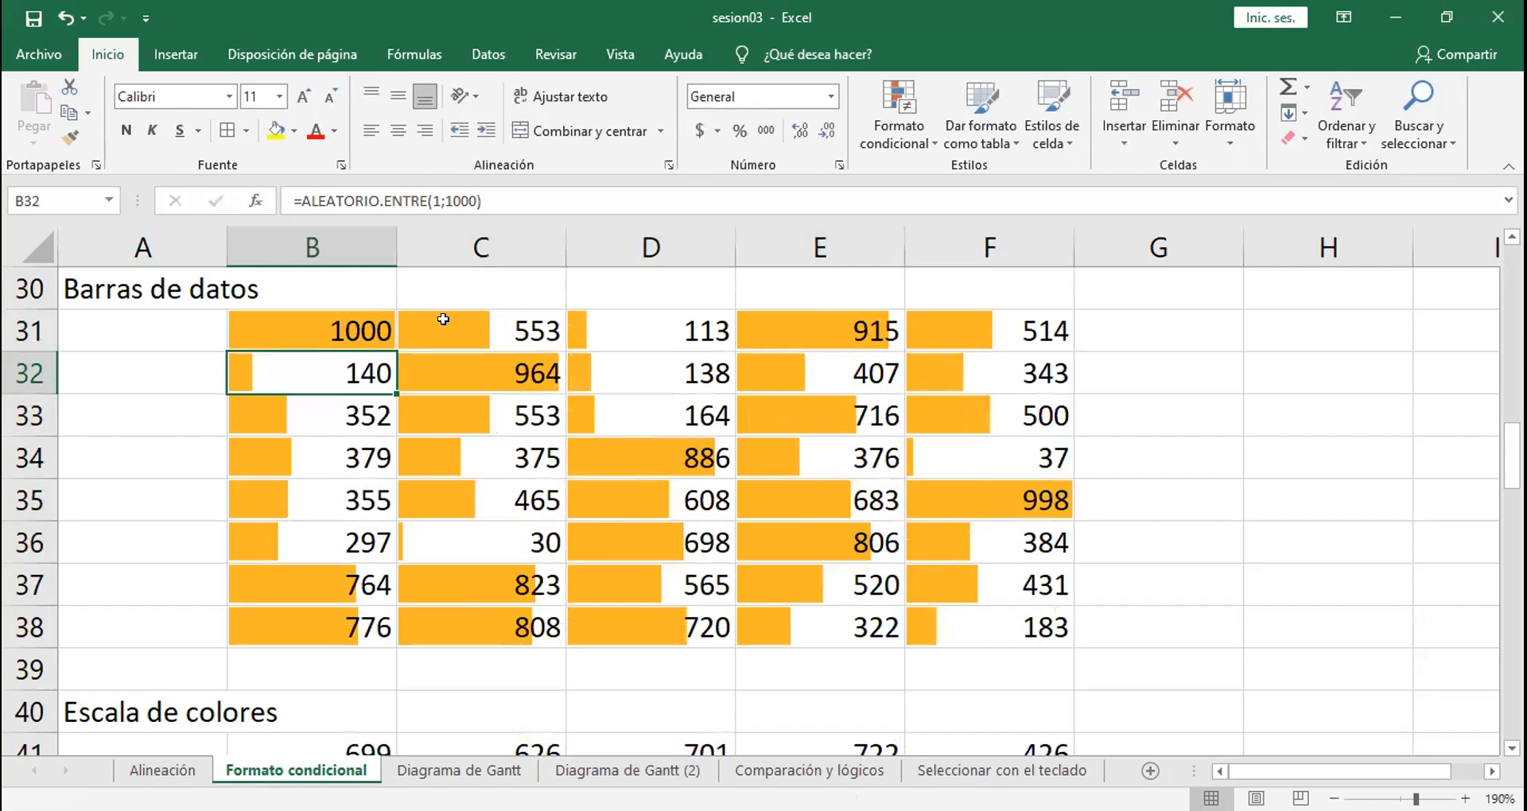
{"action": "left_click", "coordinate": [495, 333]}
{"action": "type", "text": "500"}
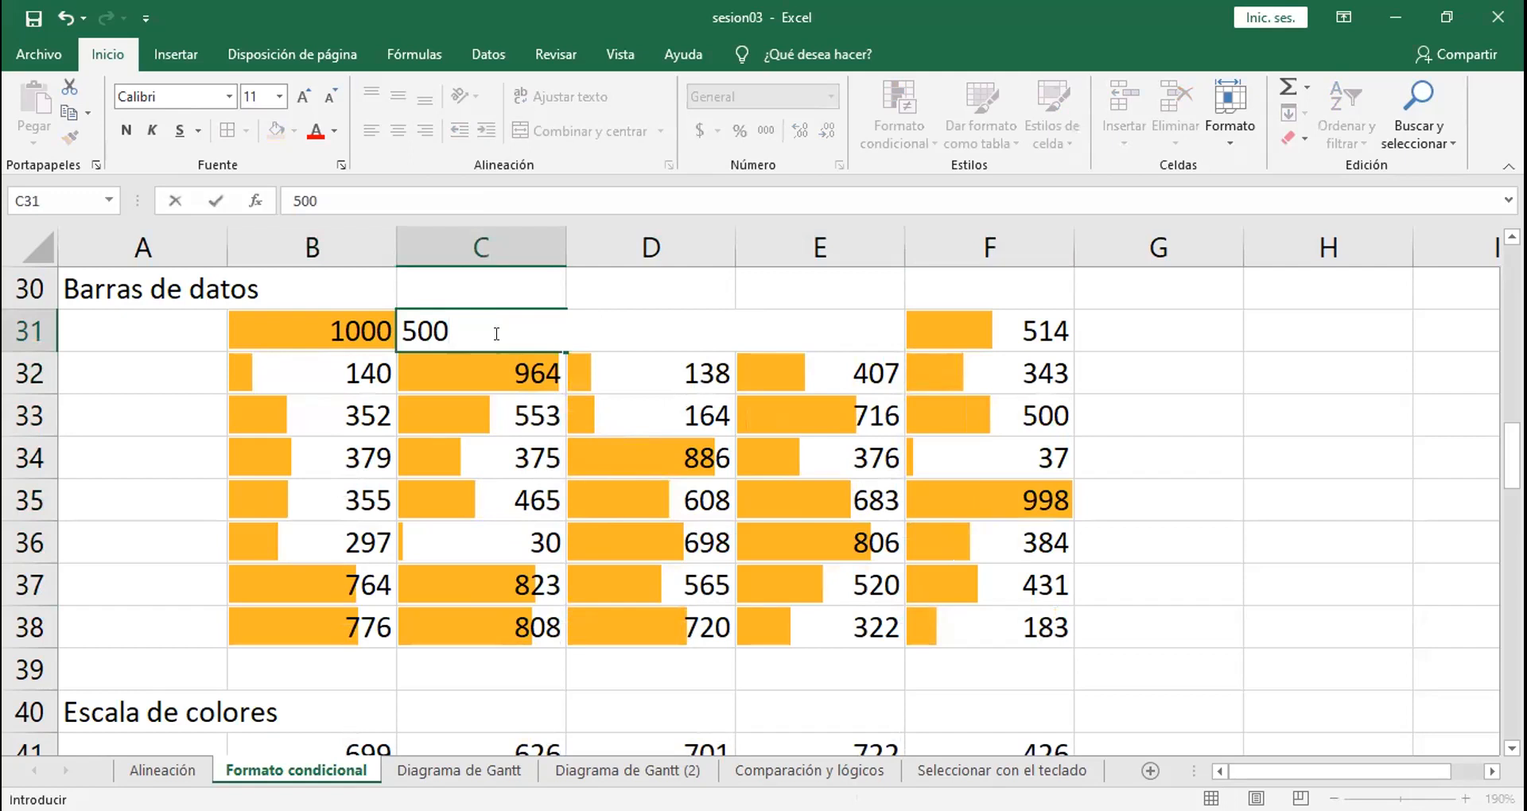
{"action": "key", "text": "Return"}
Step: Replace the formulas in cells D31 and E31 with the fixed values 1 and 750
{"action": "left_click", "coordinate": [631, 332]}
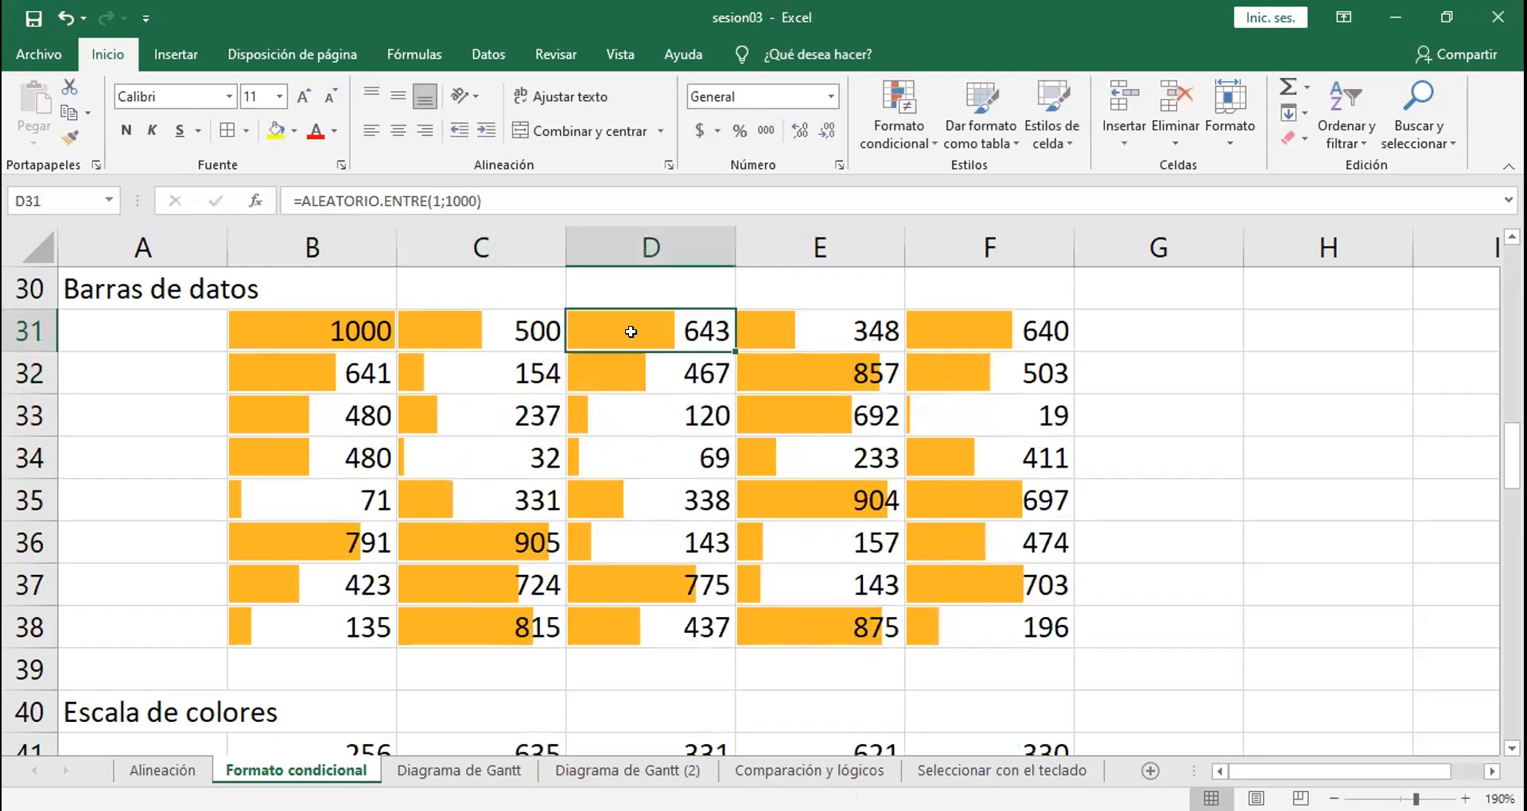
{"action": "type", "text": "1"}
{"action": "key", "text": "Return"}
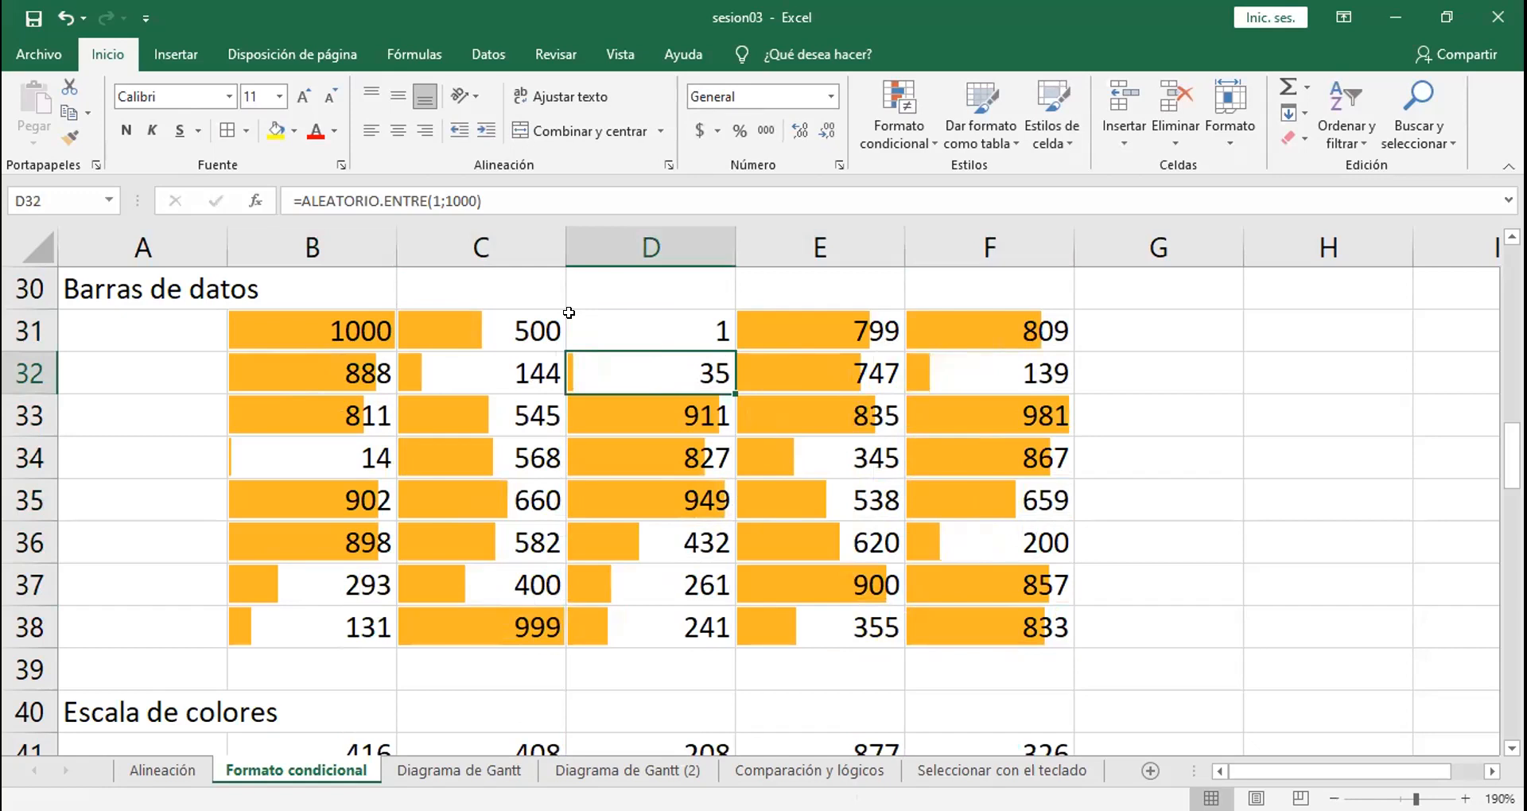
{"action": "left_click", "coordinate": [810, 327]}
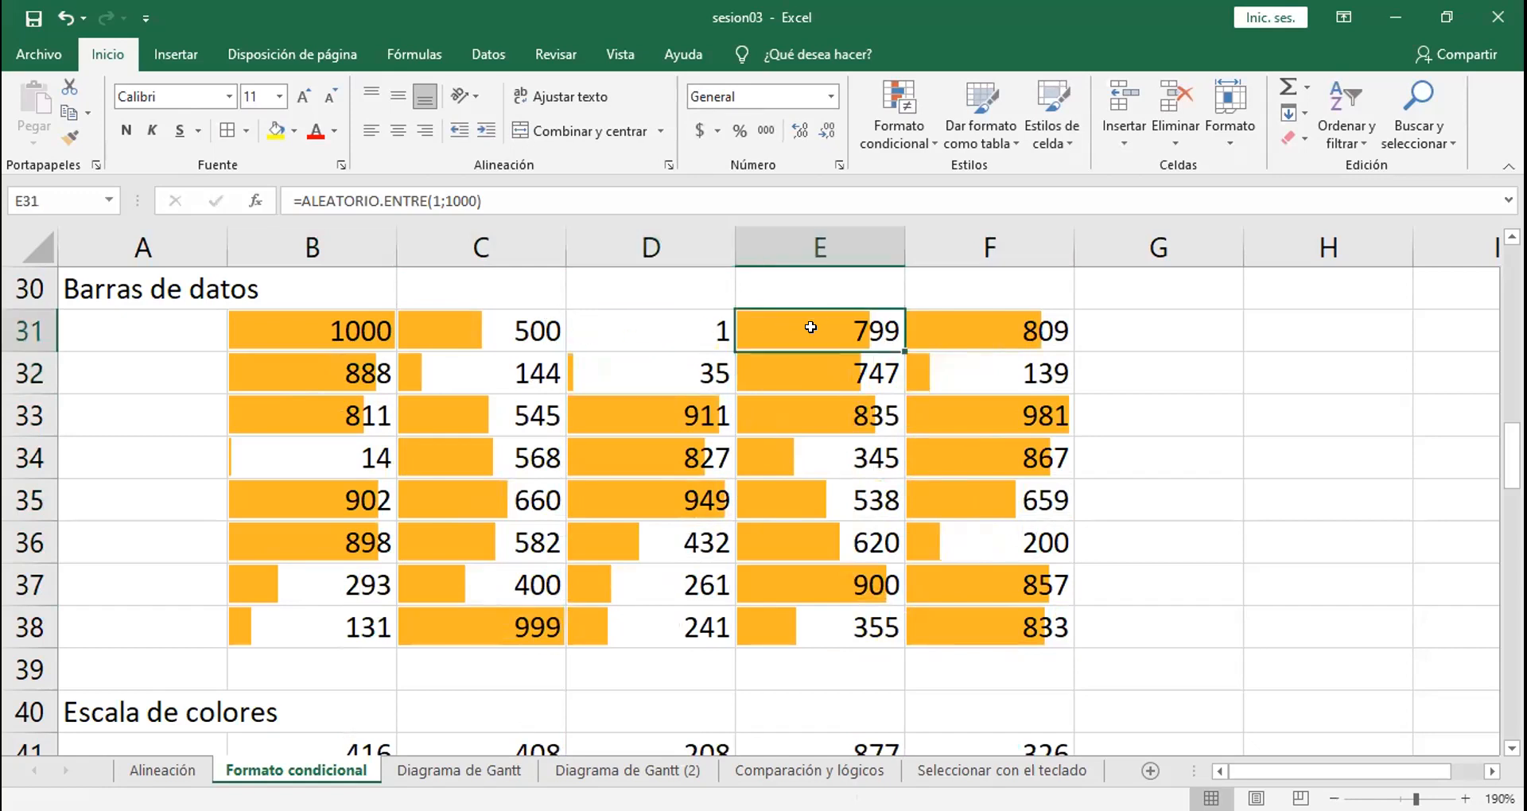
{"action": "type", "text": "750"}
{"action": "key", "text": "Return"}
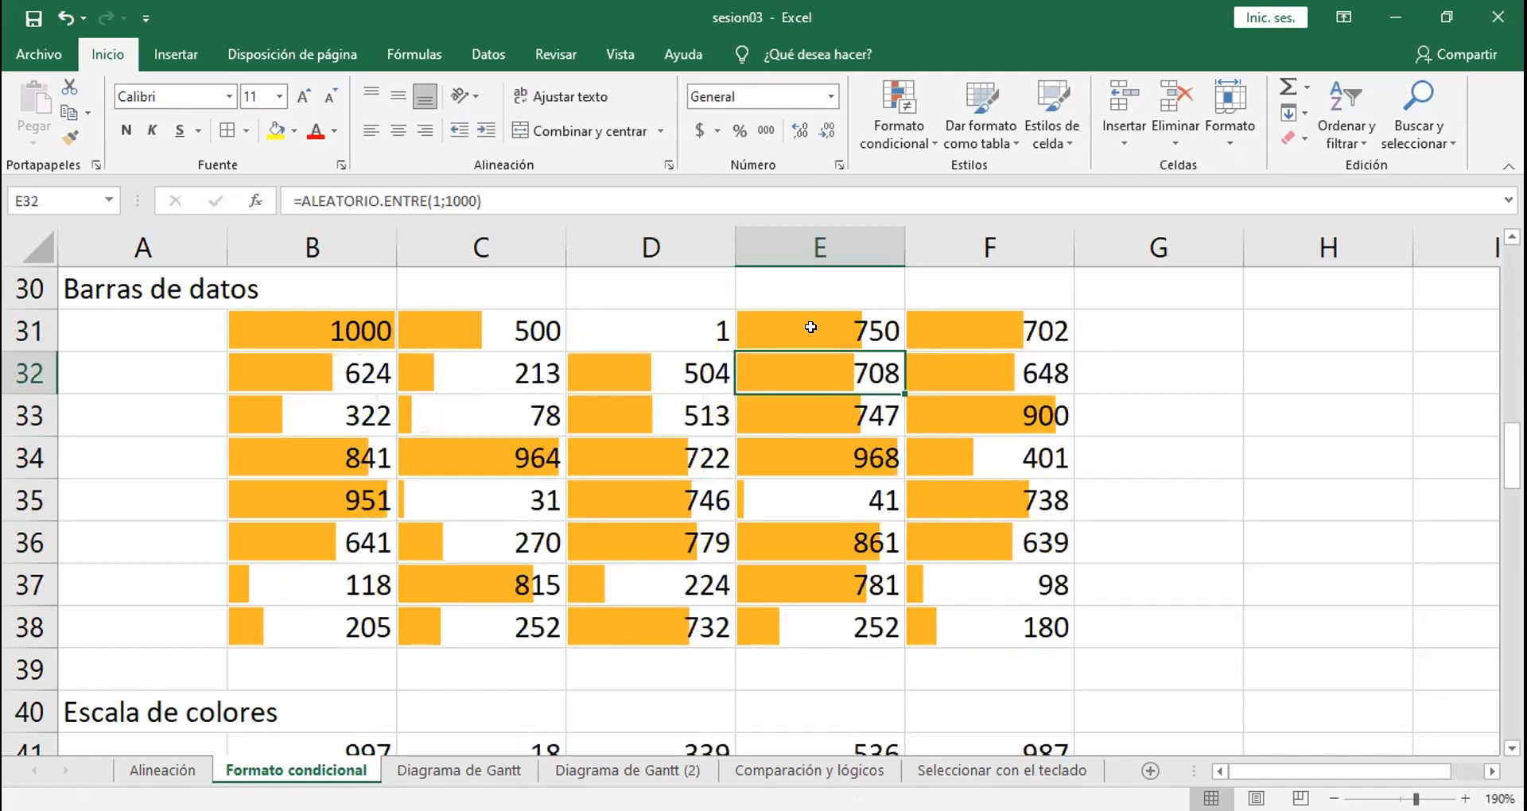
Step: Replace the formula in cell F31 with the fixed value 250
{"action": "left_click", "coordinate": [938, 324]}
{"action": "type", "text": "2"}
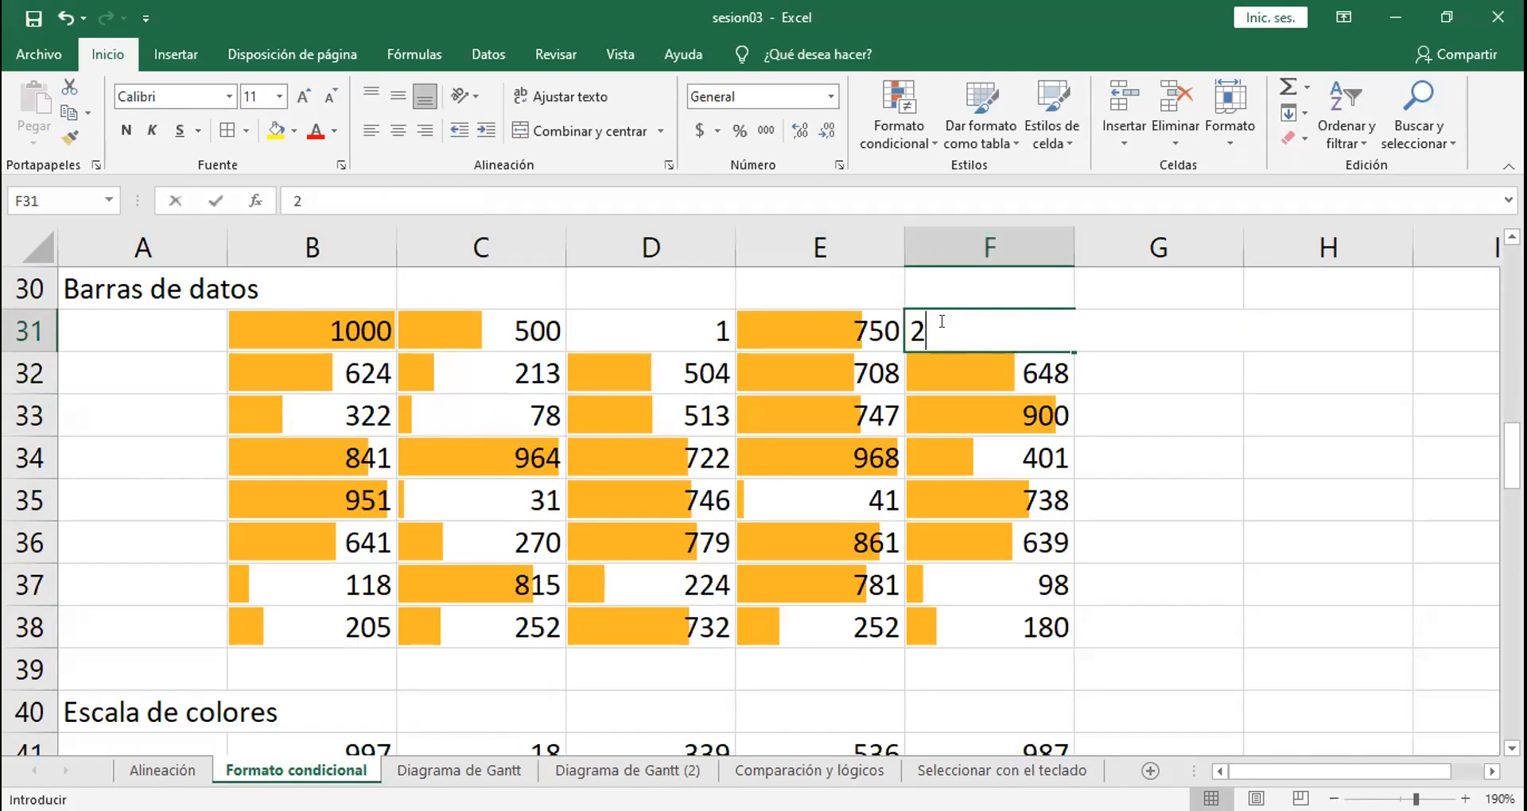
{"action": "type", "text": "15"}
{"action": "key", "text": "BackSpace"}
{"action": "key", "text": "BackSpace"}
{"action": "type", "text": "50"}
{"action": "key", "text": "Return"}
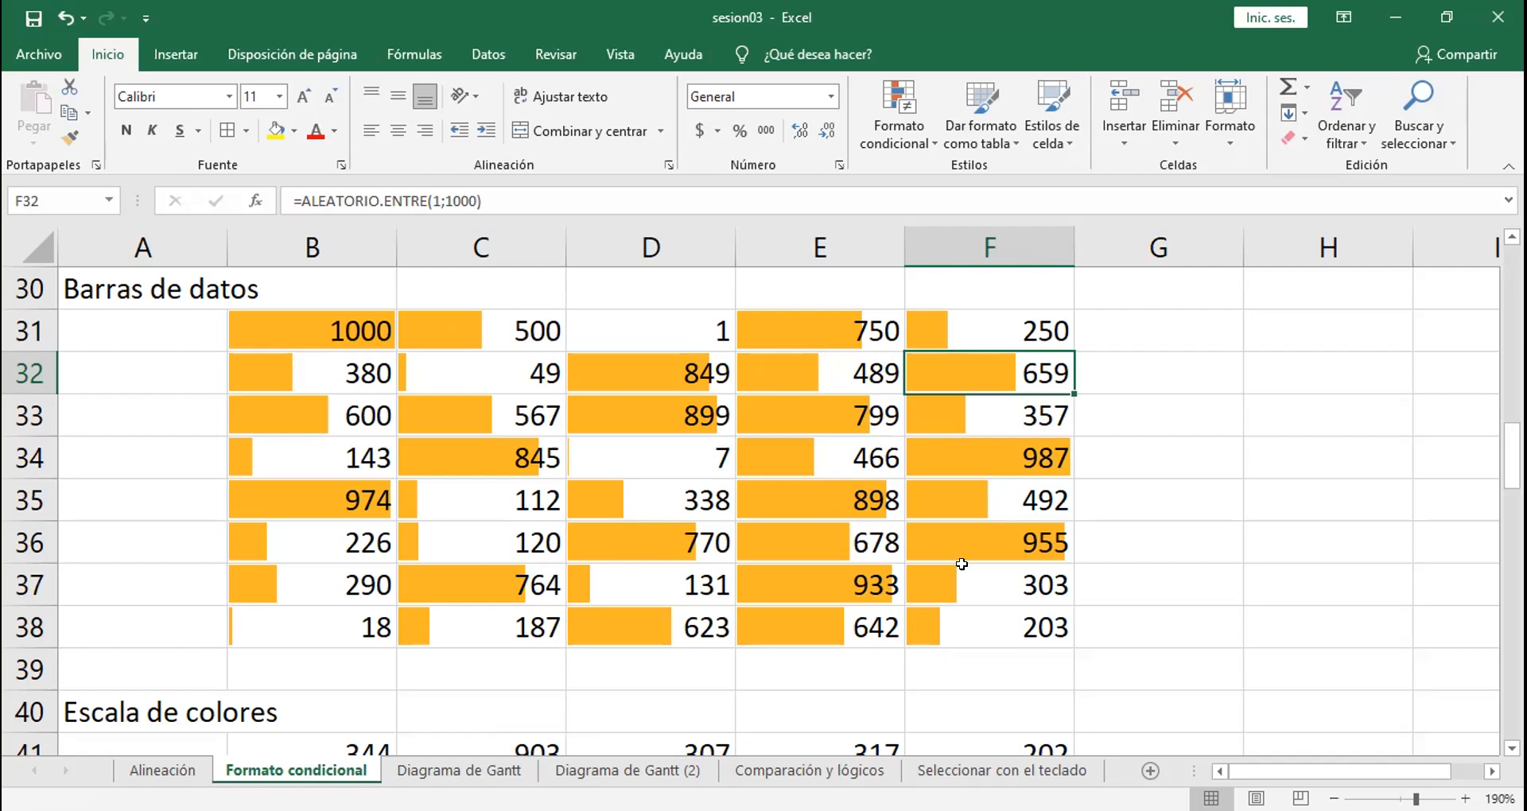
Step: Replace the formula in cell F38 with the fixed value 99999
{"action": "left_click", "coordinate": [968, 614]}
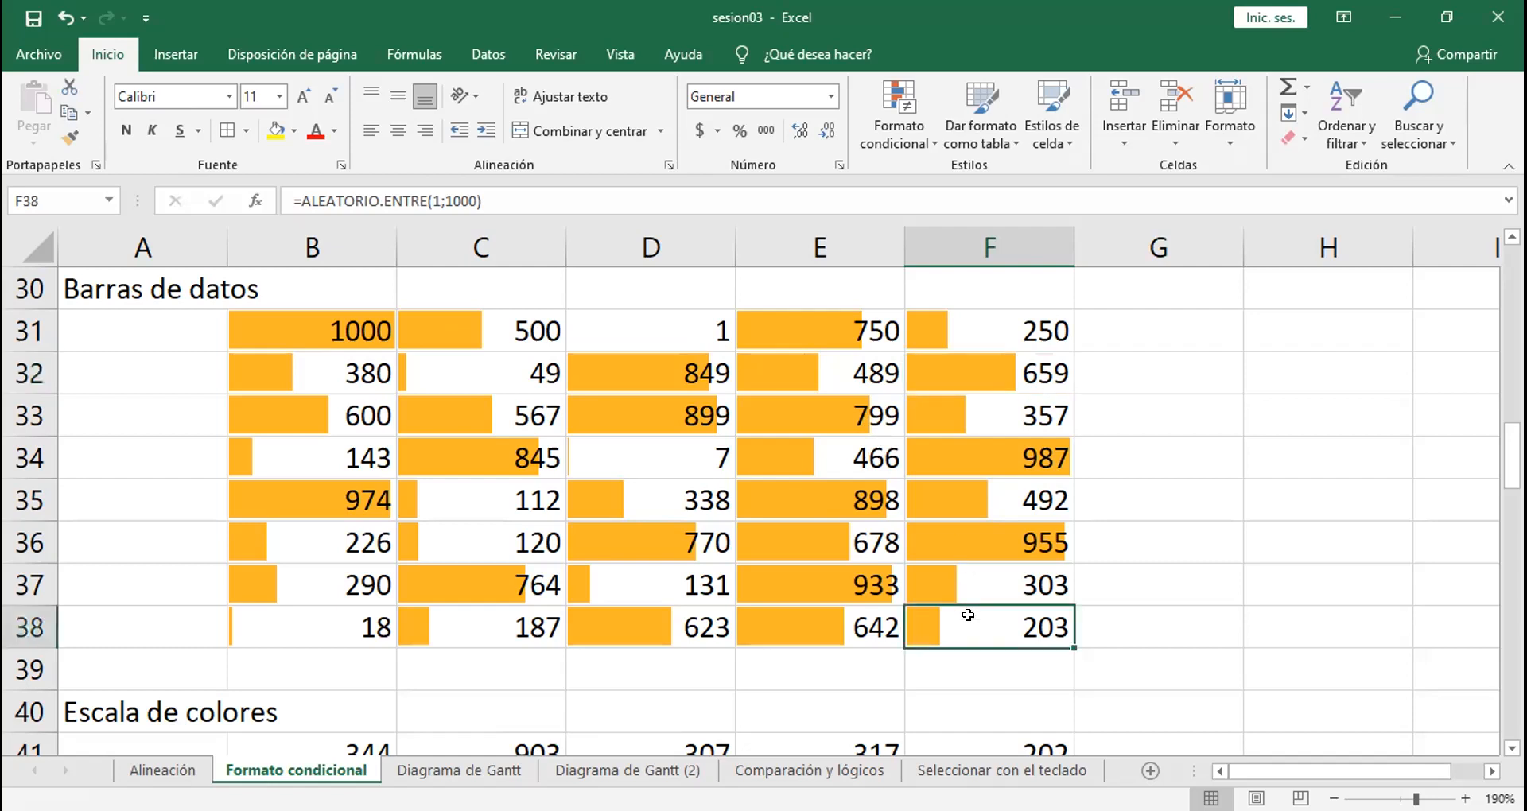
{"action": "type", "text": "99999"}
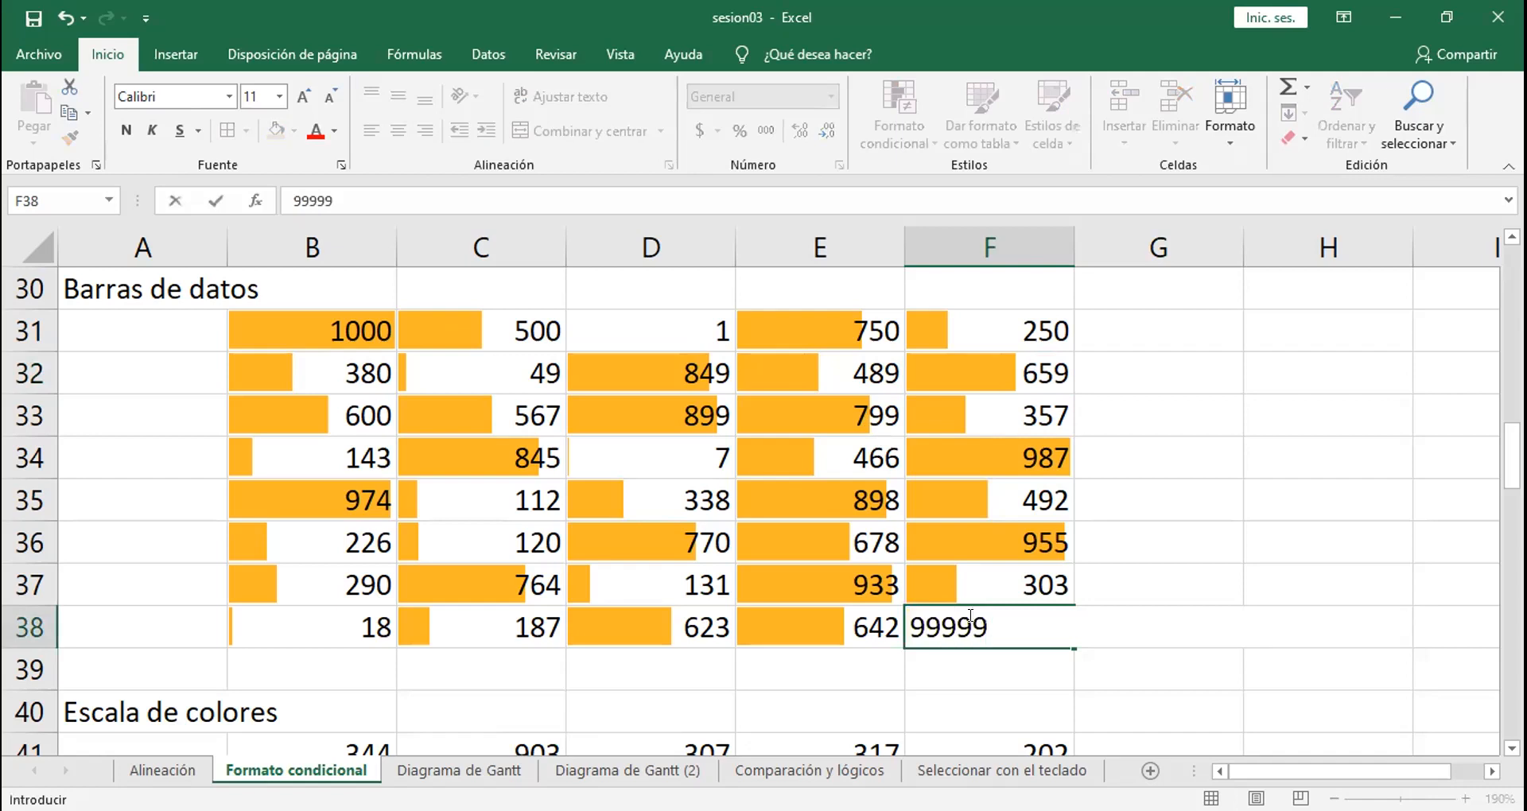
{"action": "key", "text": "Return"}
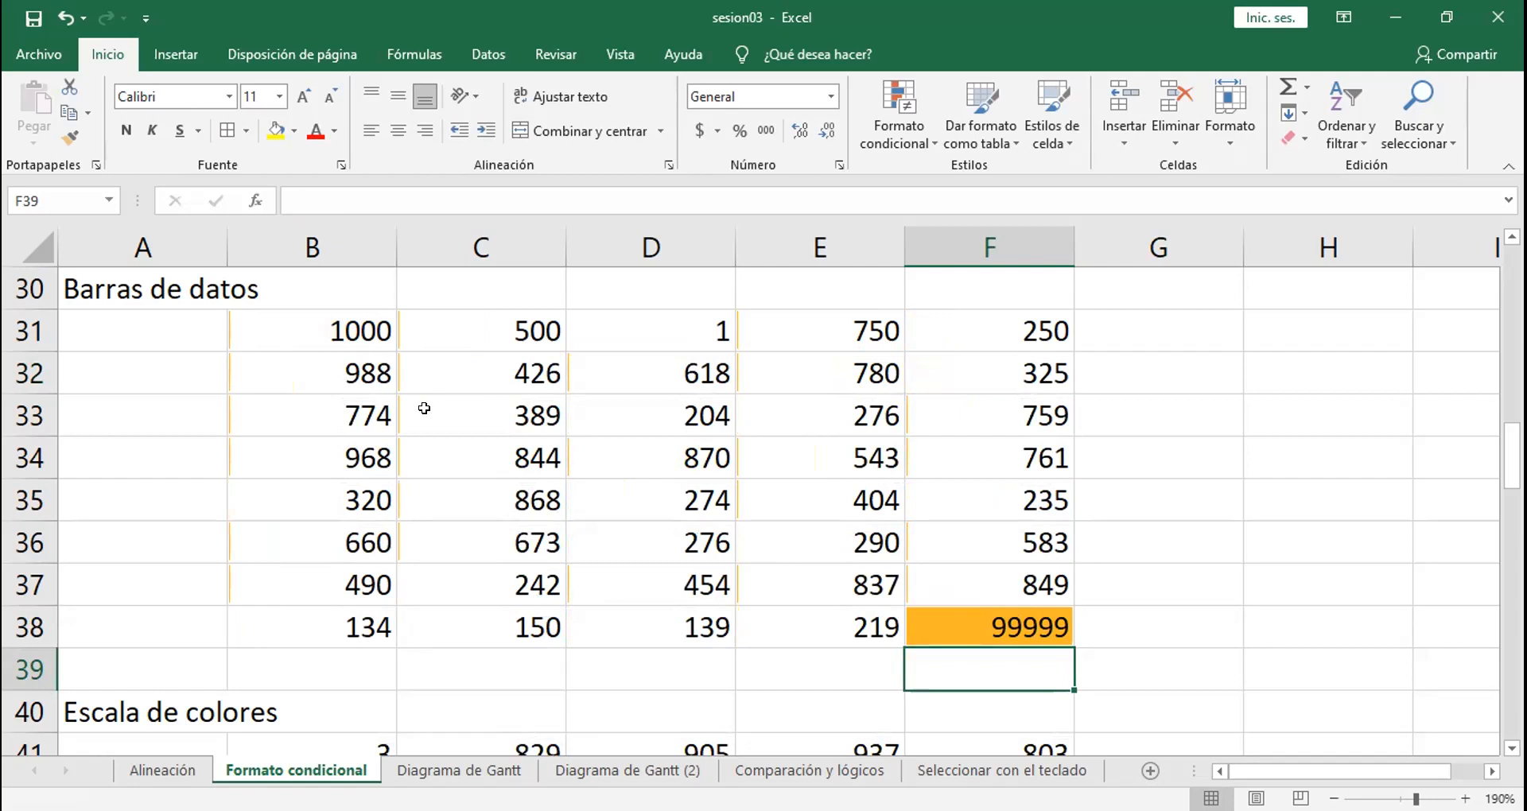
Step: Edit the value in cell F38 to 9999 by removing its final digit
{"action": "left_click", "coordinate": [974, 617]}
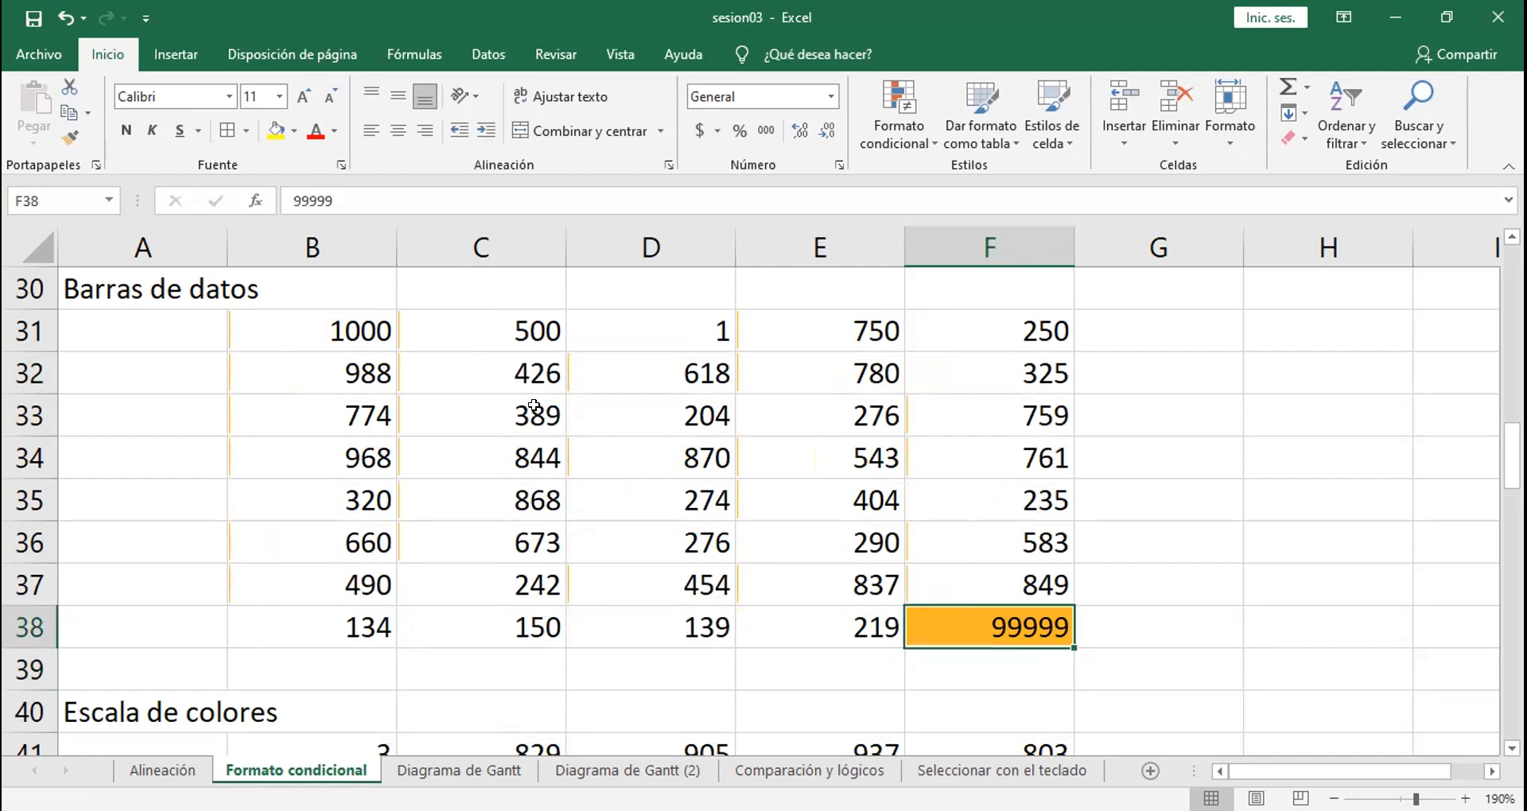
{"action": "left_click", "coordinate": [379, 199]}
{"action": "key", "text": "BackSpace"}
{"action": "key", "text": "Return"}
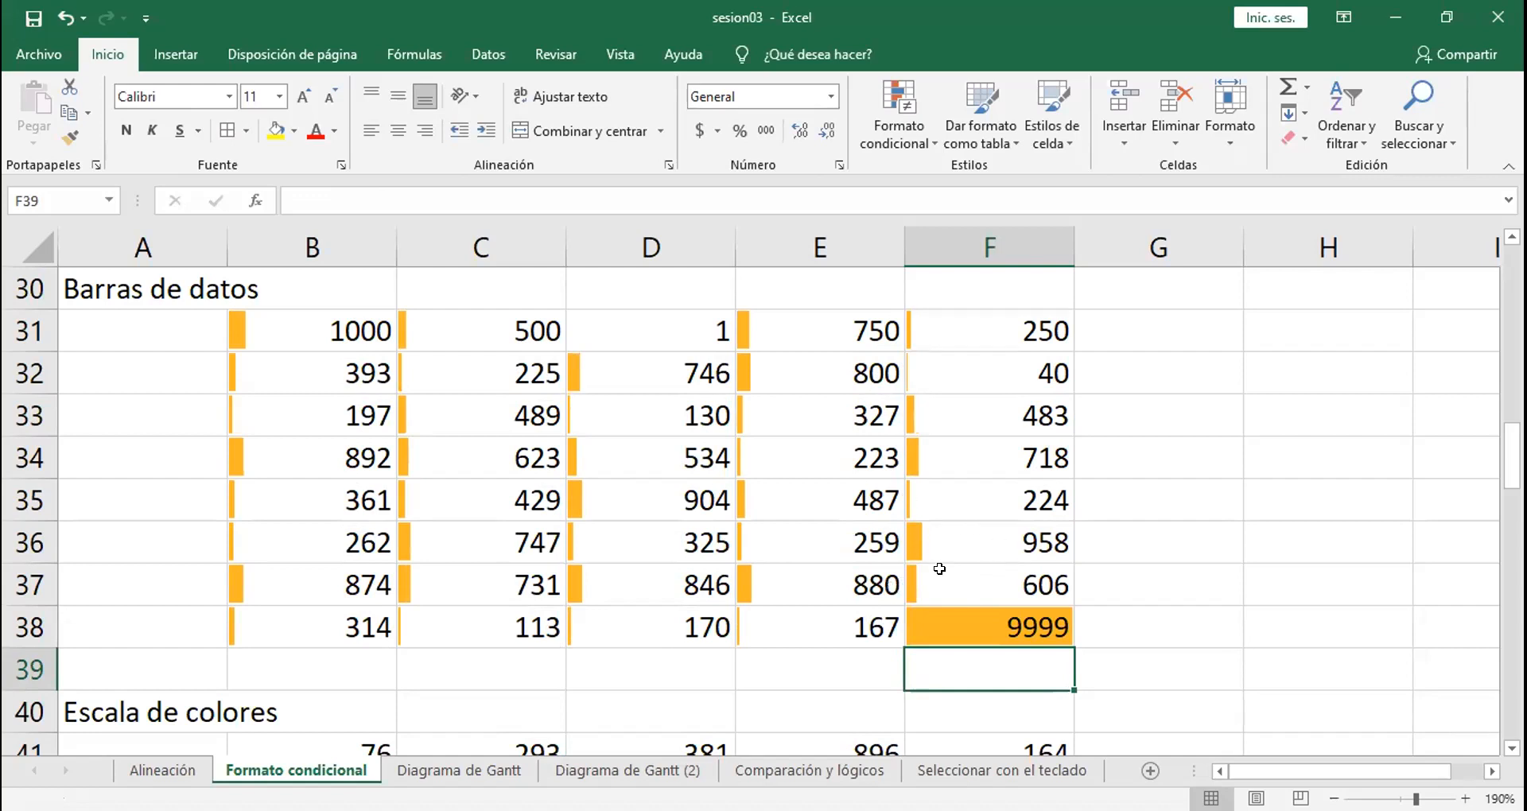
{"action": "left_click", "coordinate": [1117, 684]}
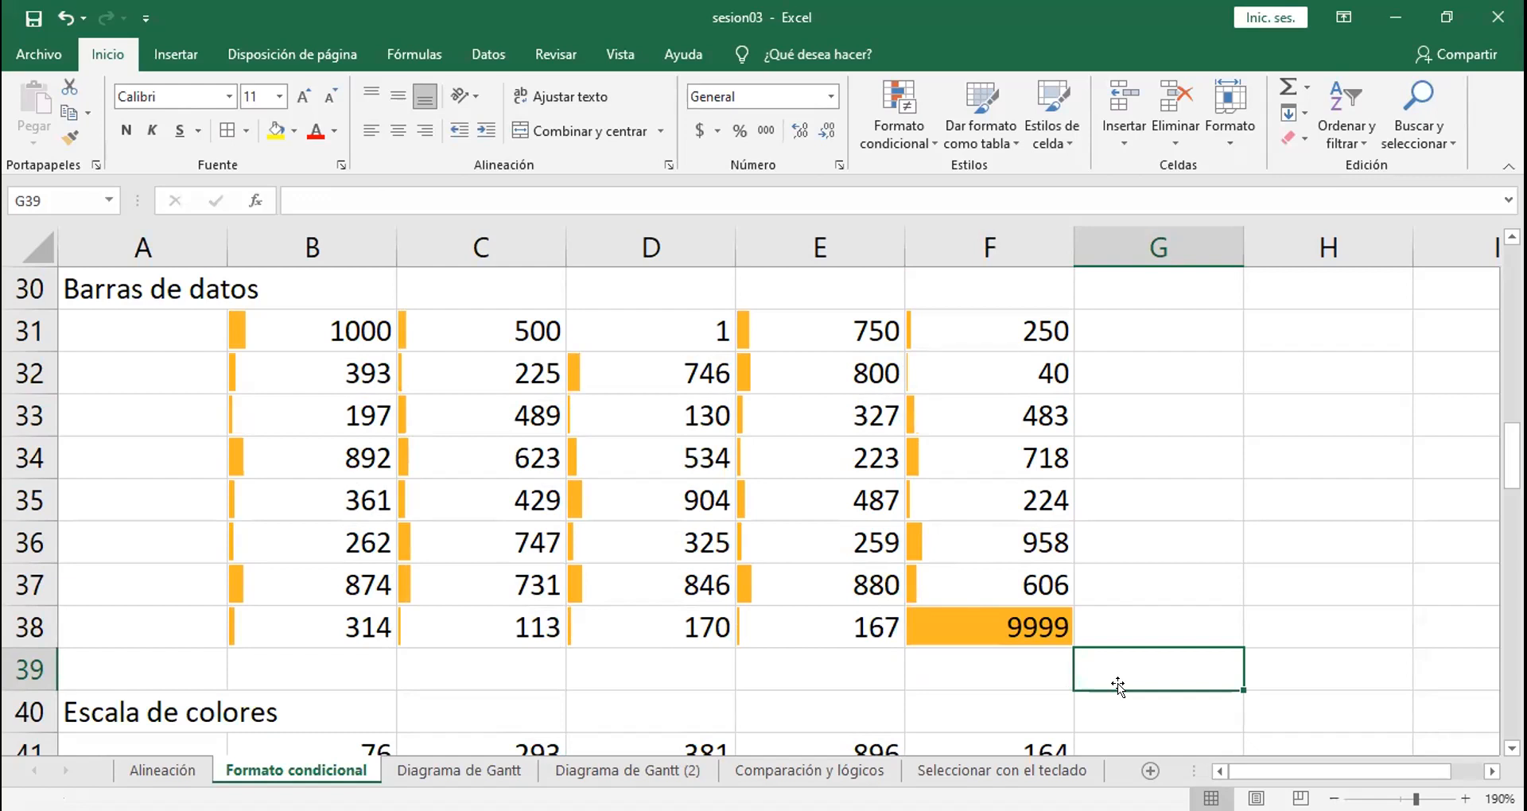
Step: Try an extreme value of 500000000 in cell F38 of the data bar range
{"action": "left_click", "coordinate": [1028, 622]}
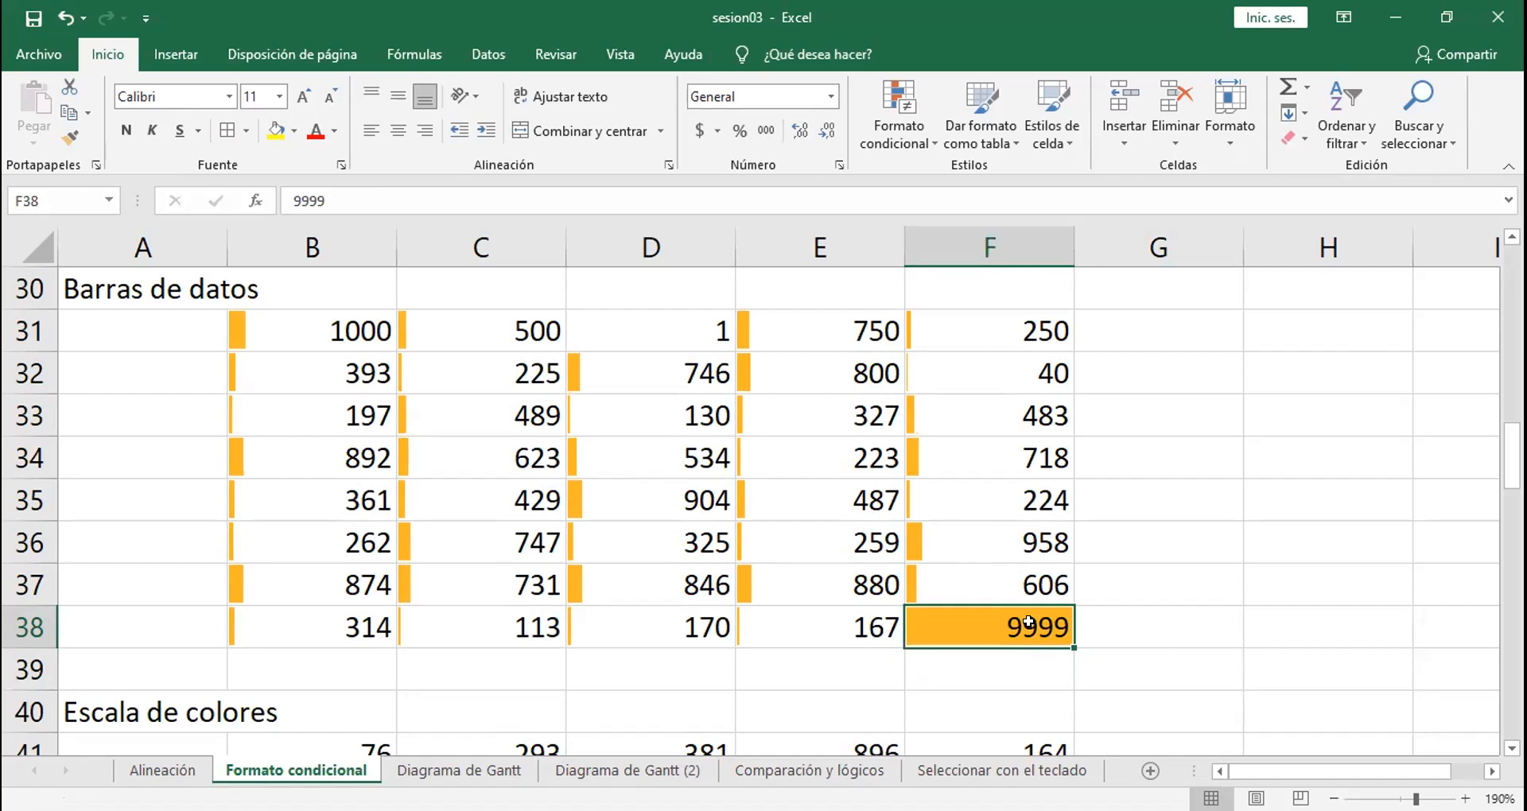
{"action": "type", "text": "500000000"}
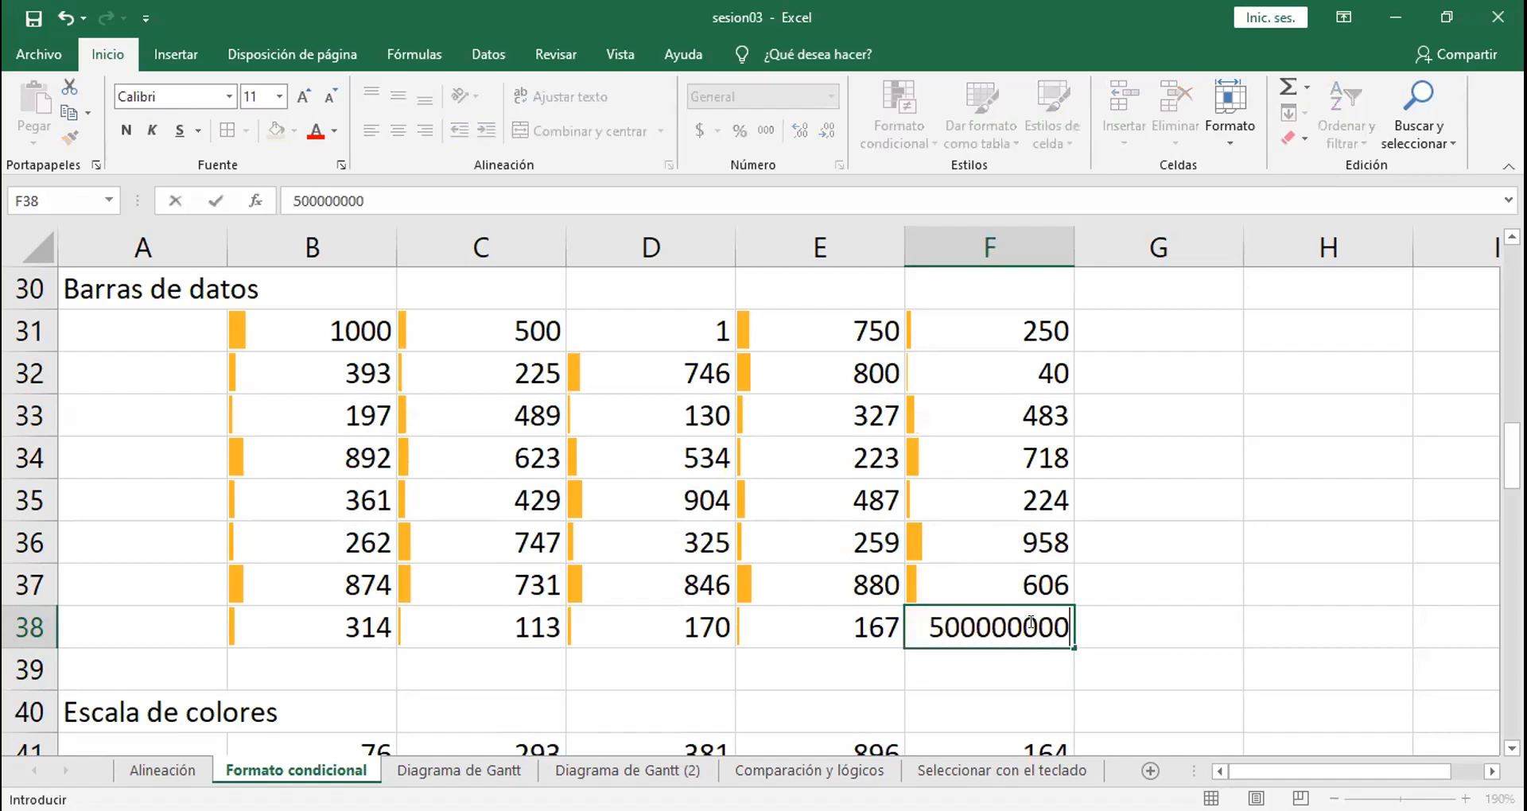
{"action": "key", "text": "Return"}
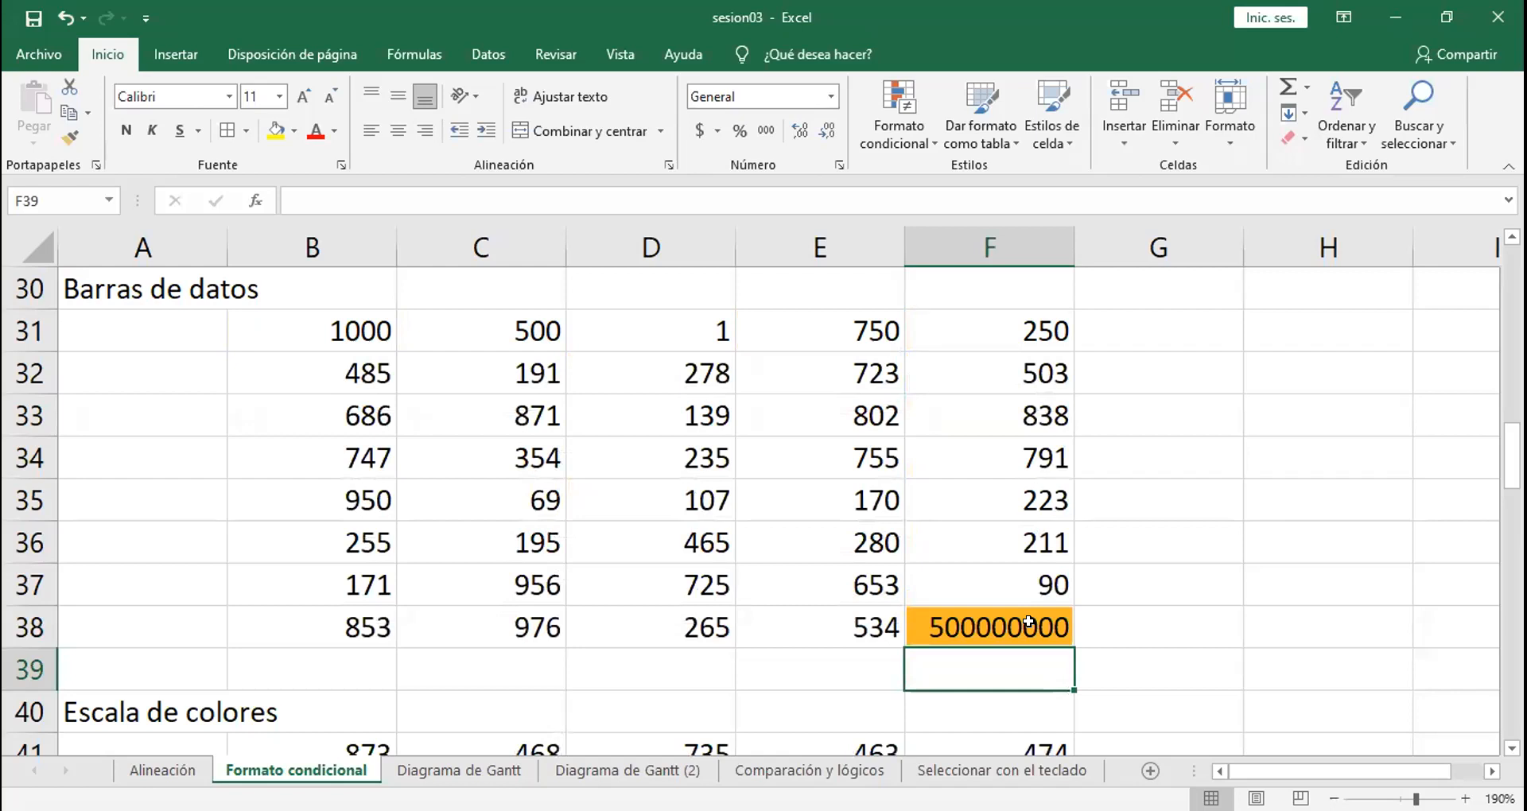
Step: Set cell F38 to 200
{"action": "left_click", "coordinate": [1017, 622]}
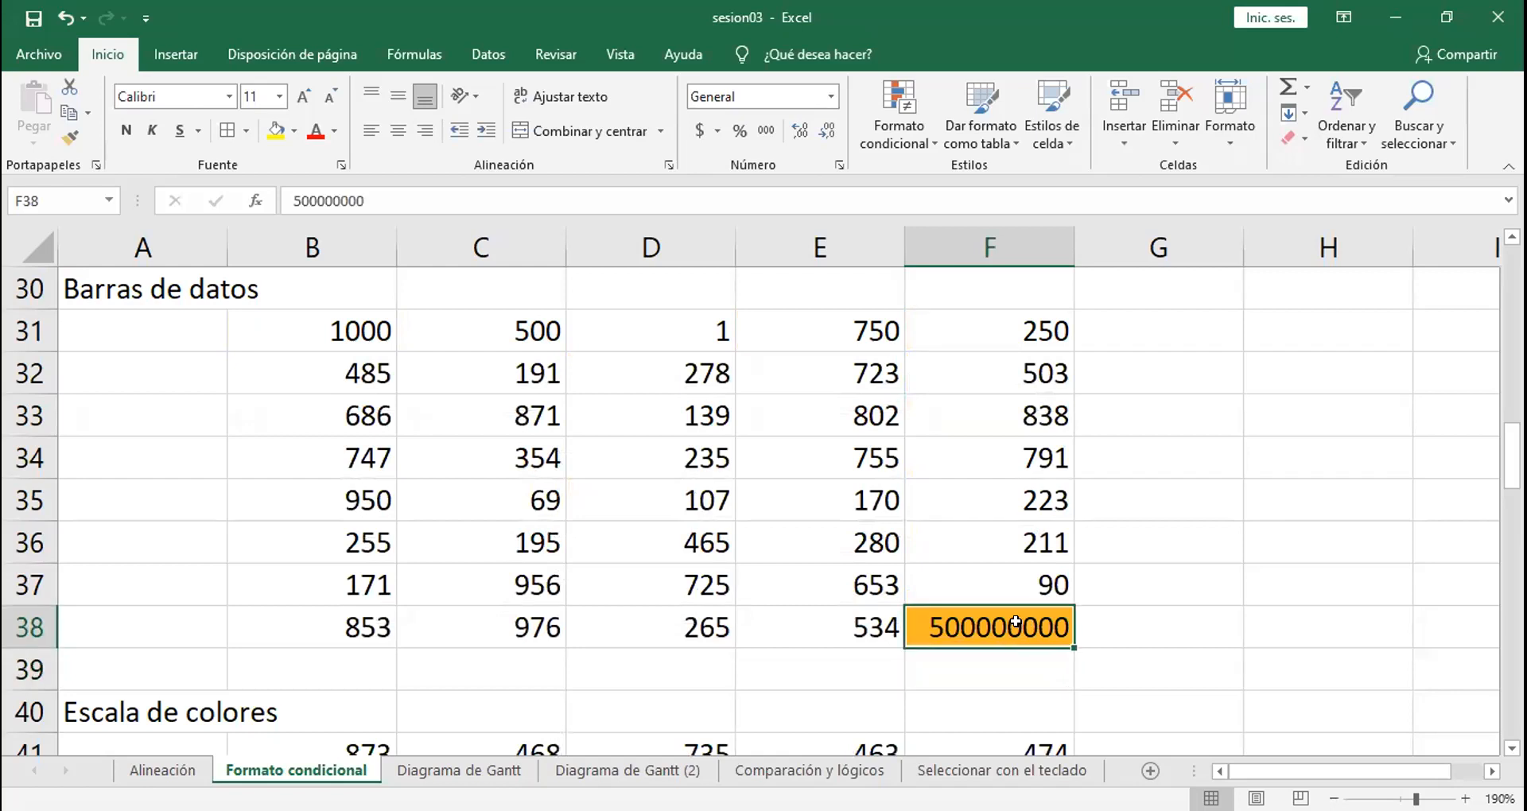
{"action": "type", "text": "200"}
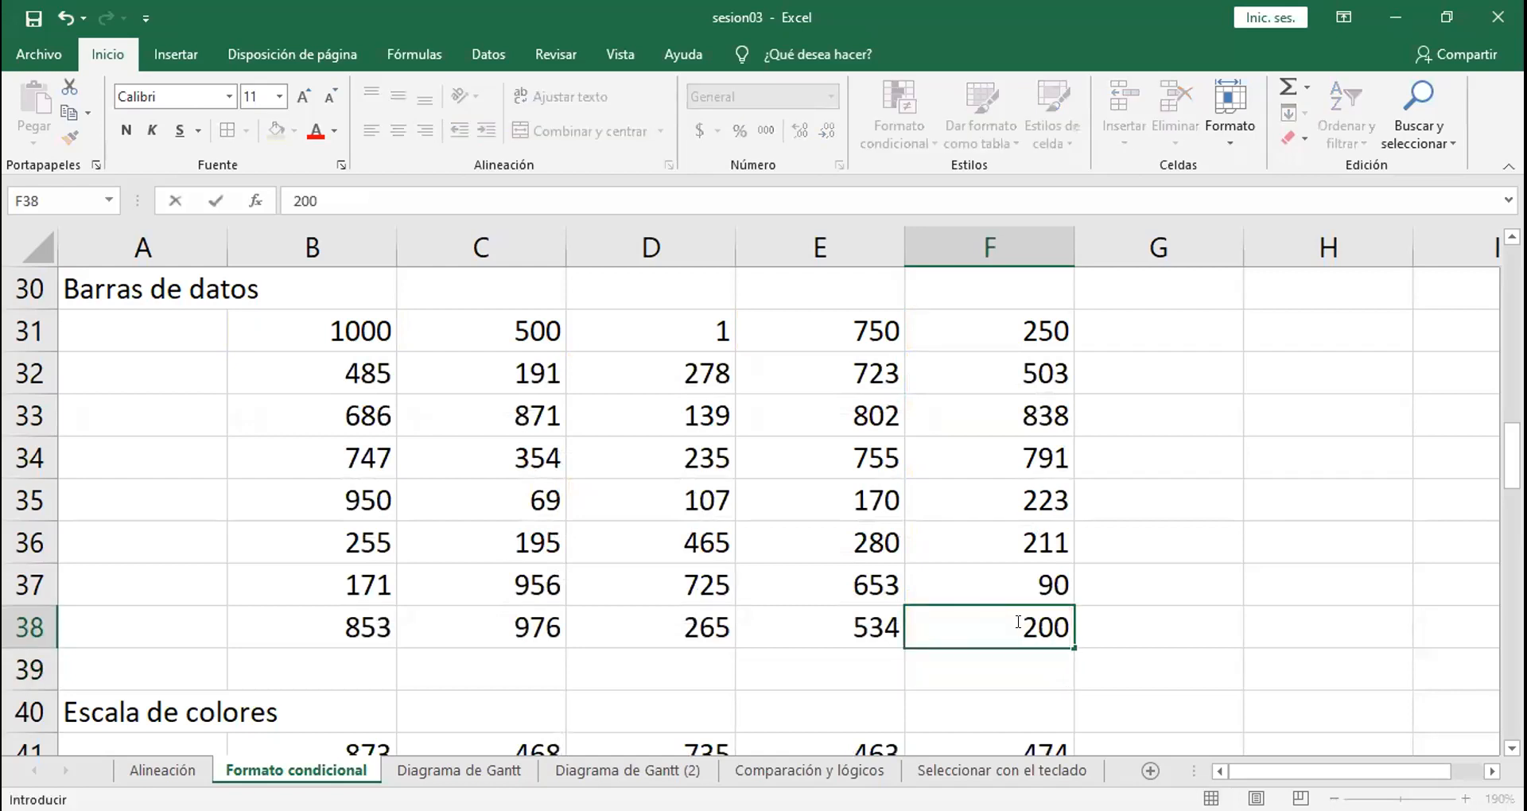
{"action": "key", "text": "Return"}
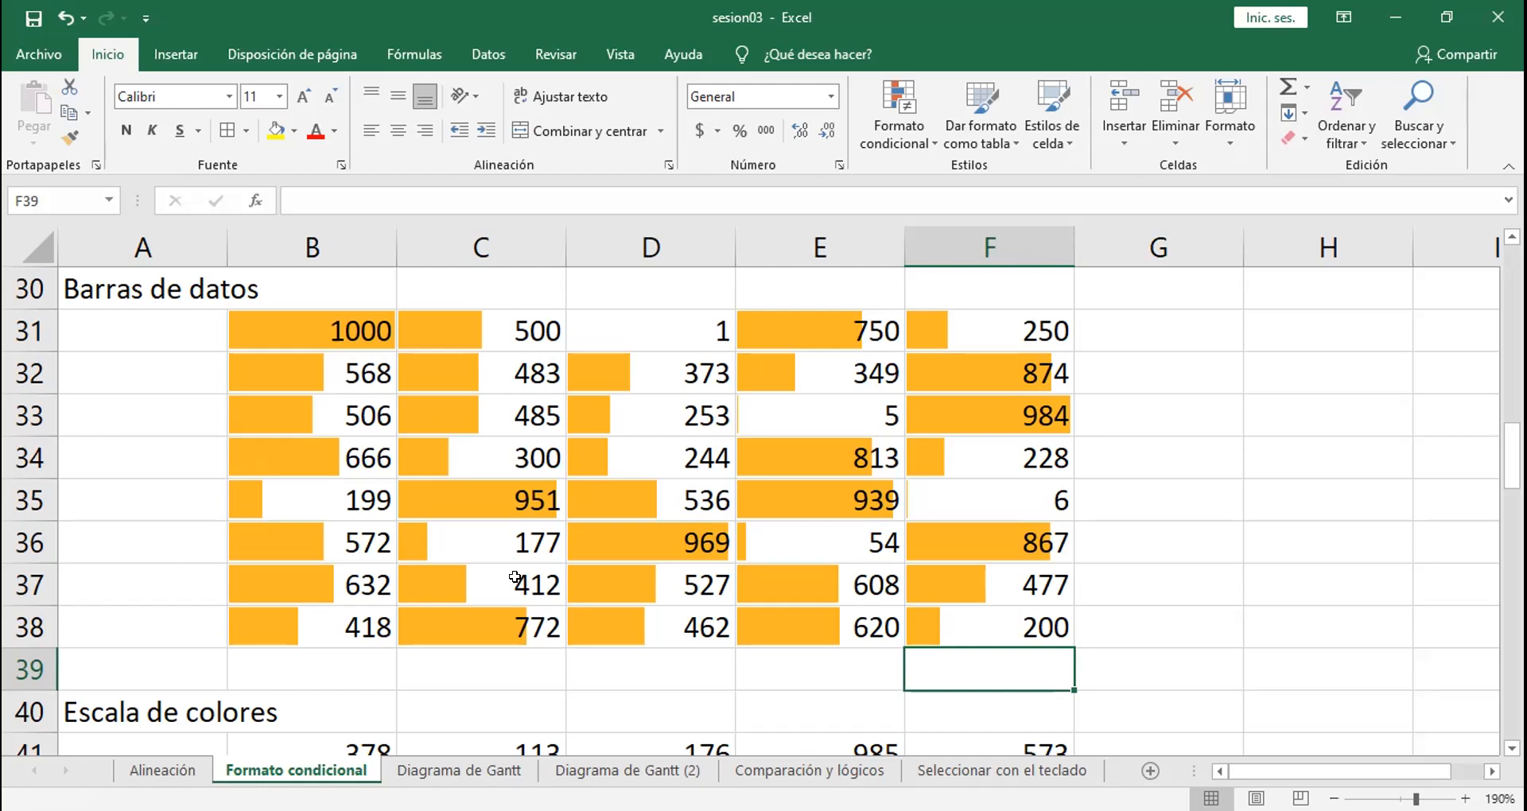
Step: Apply the green-yellow-red color scale to the range B41:F48 in the "Escala de colores" section
{"action": "key", "text": "Down"}
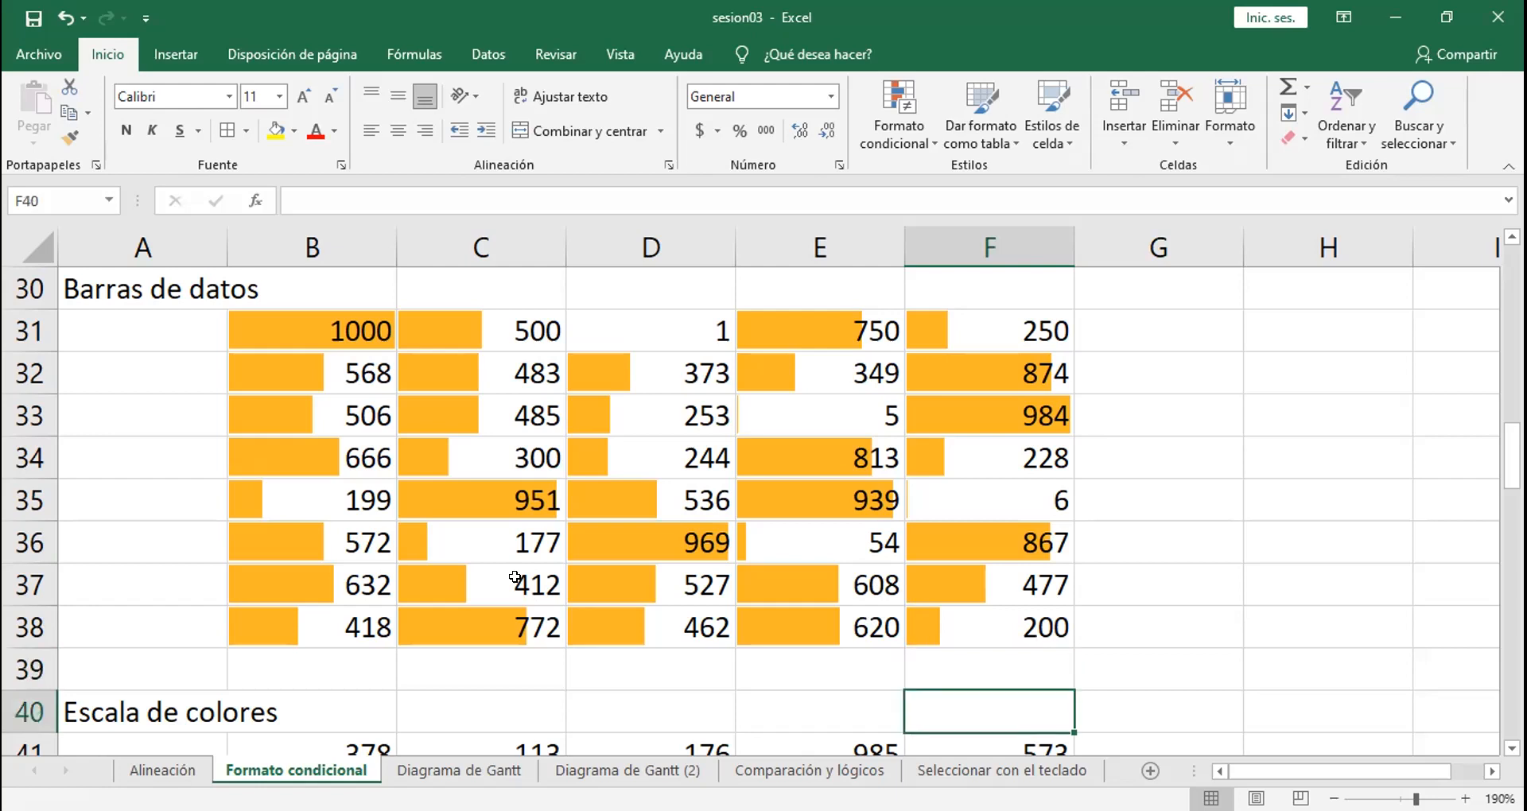
{"action": "key", "text": "Down"}
{"action": "key", "text": "Down"}
{"action": "key", "text": "Down"}
{"action": "key", "text": "Down"}
{"action": "key", "text": "Down"}
{"action": "key", "text": "Down"}
{"action": "key", "text": "Down"}
{"action": "key", "text": "Down"}
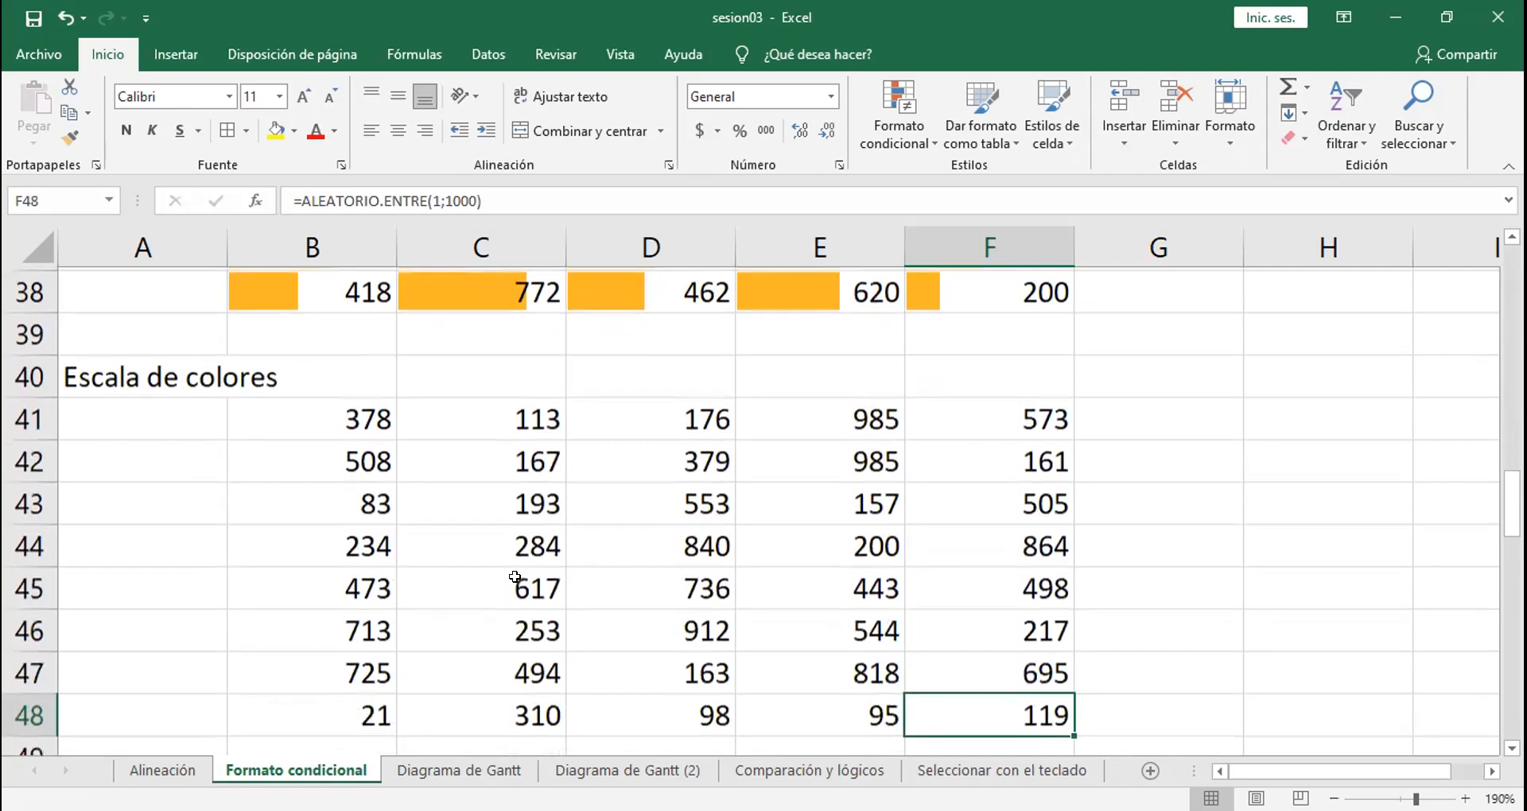
{"action": "key", "text": "Down"}
{"action": "left_click", "coordinate": [302, 354]}
{"action": "left_click_drag", "start_coordinate": [302, 354], "coordinate": [941, 648]}
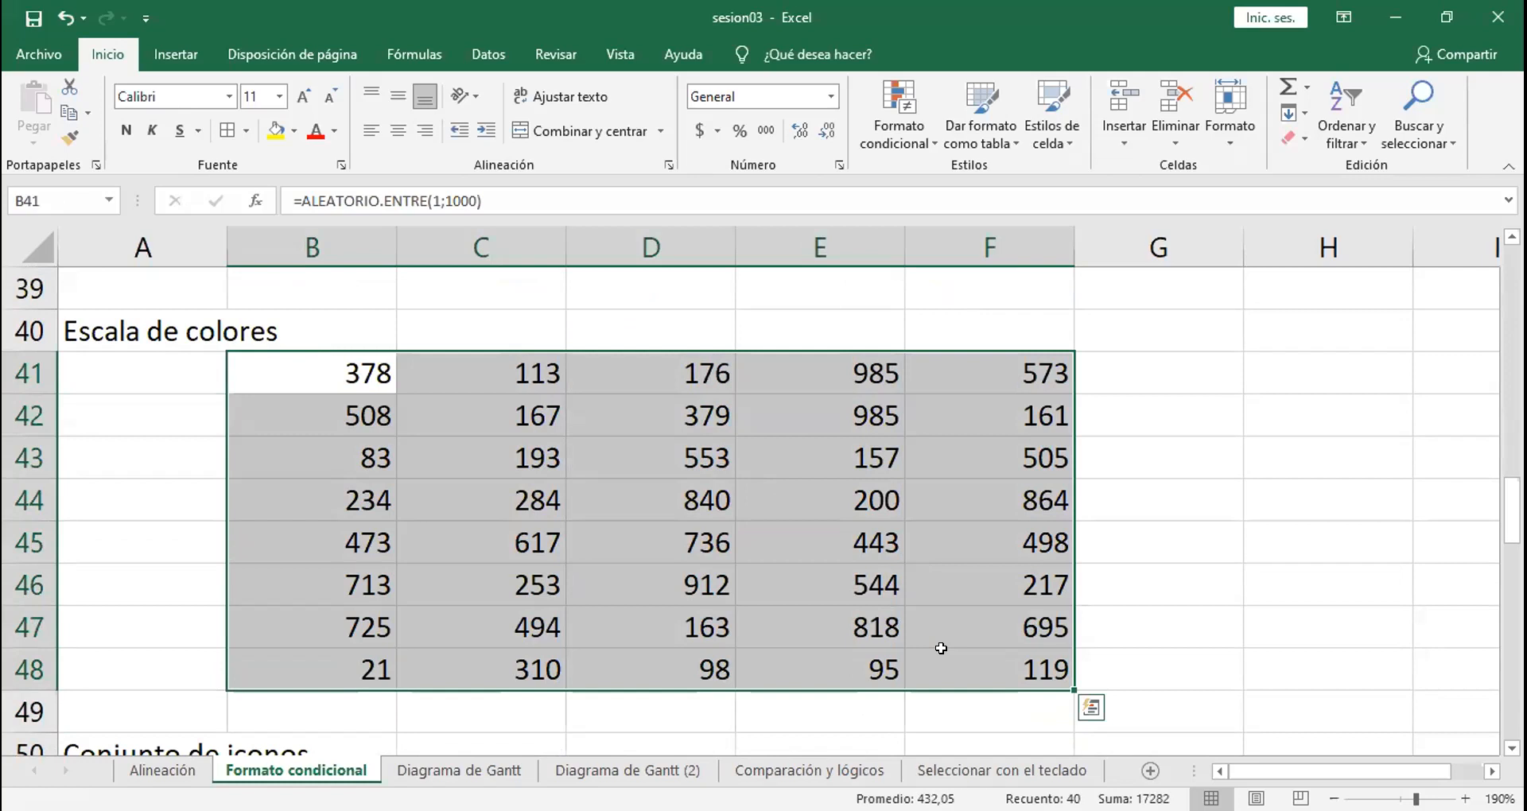
{"action": "left_click", "coordinate": [905, 119]}
{"action": "mouse_move", "coordinate": [1001, 337]}
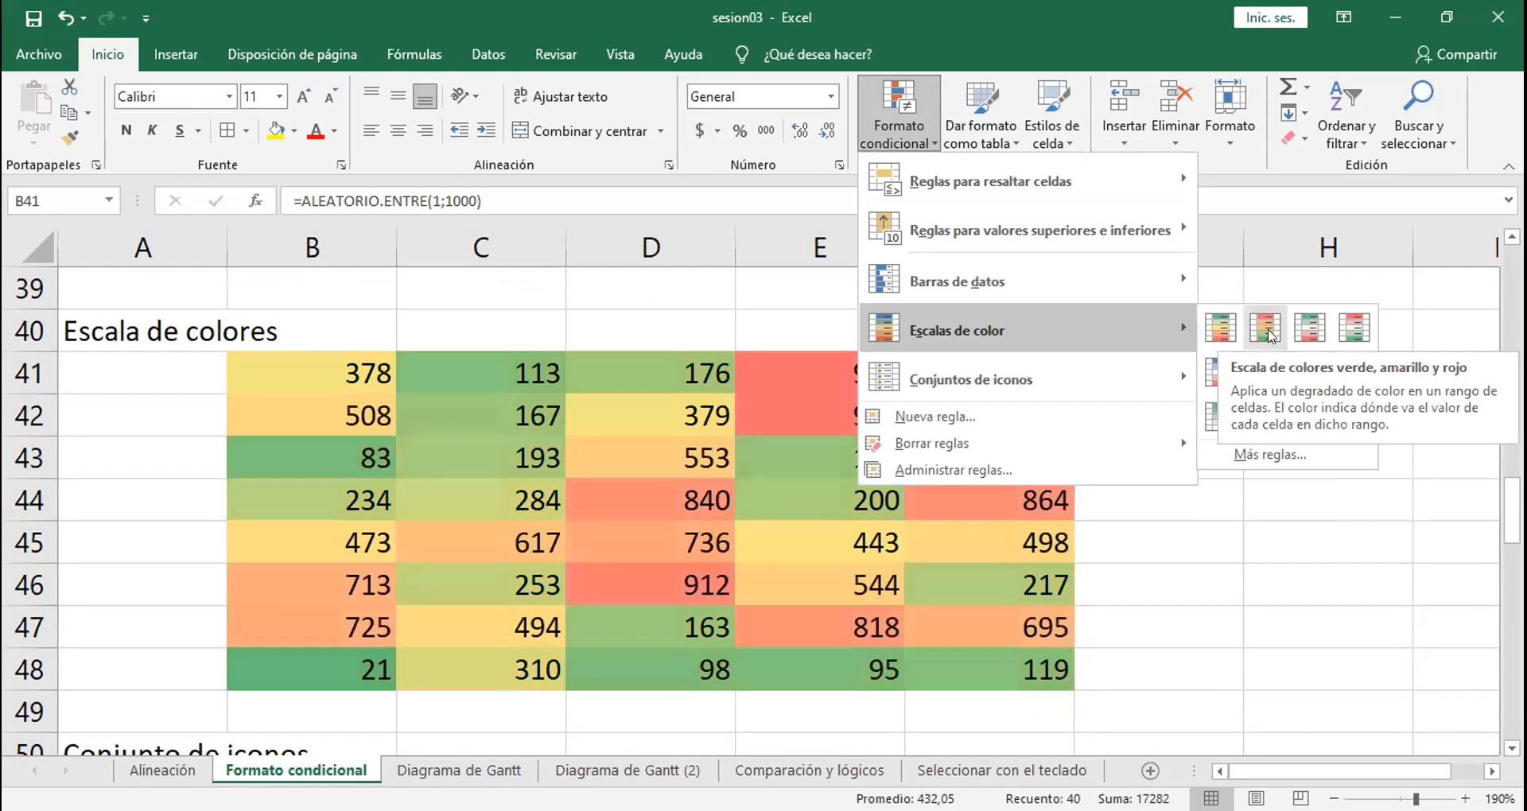
{"action": "left_click", "coordinate": [1219, 322]}
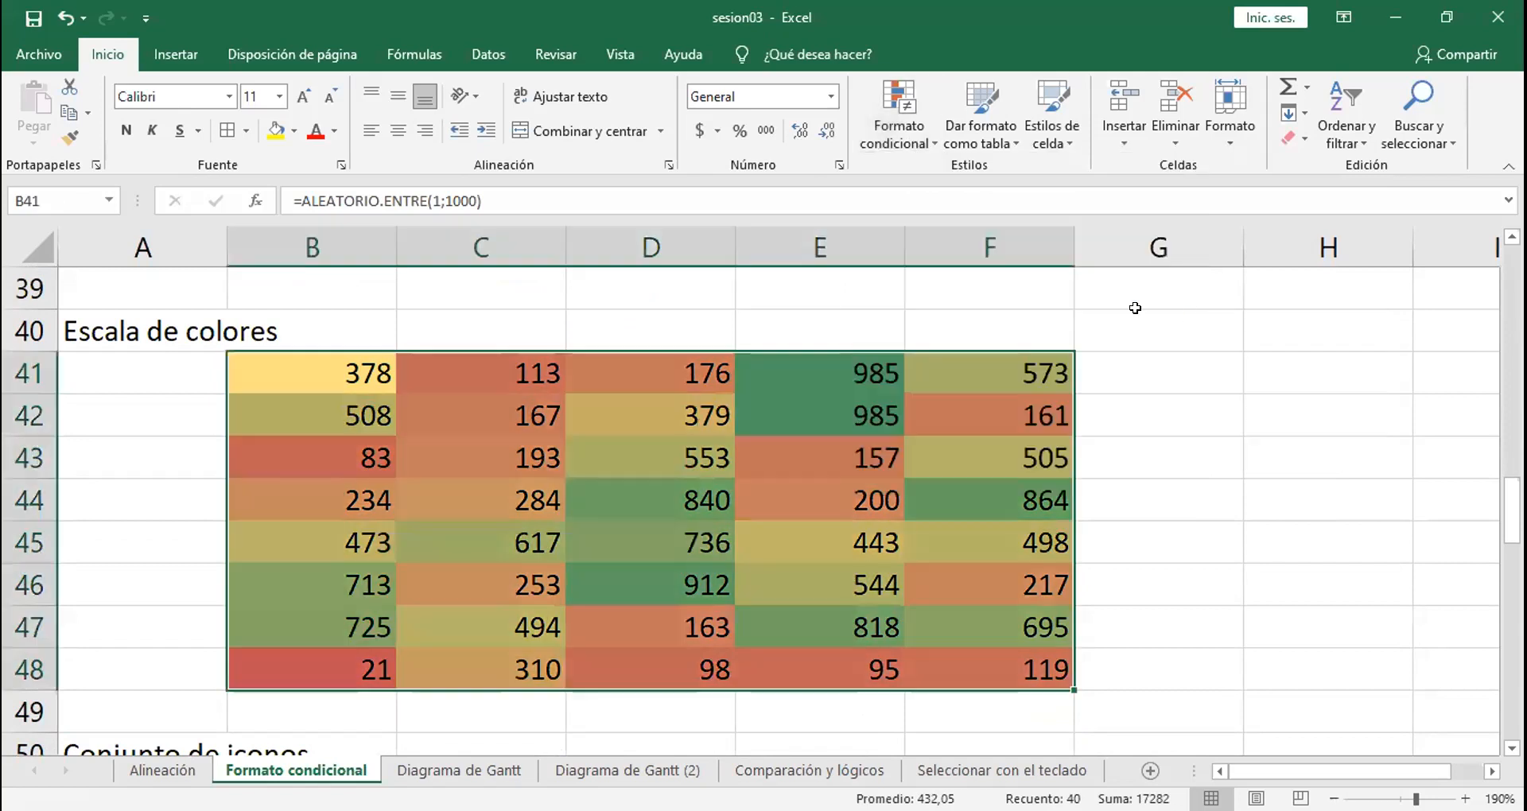
{"action": "left_click", "coordinate": [987, 283]}
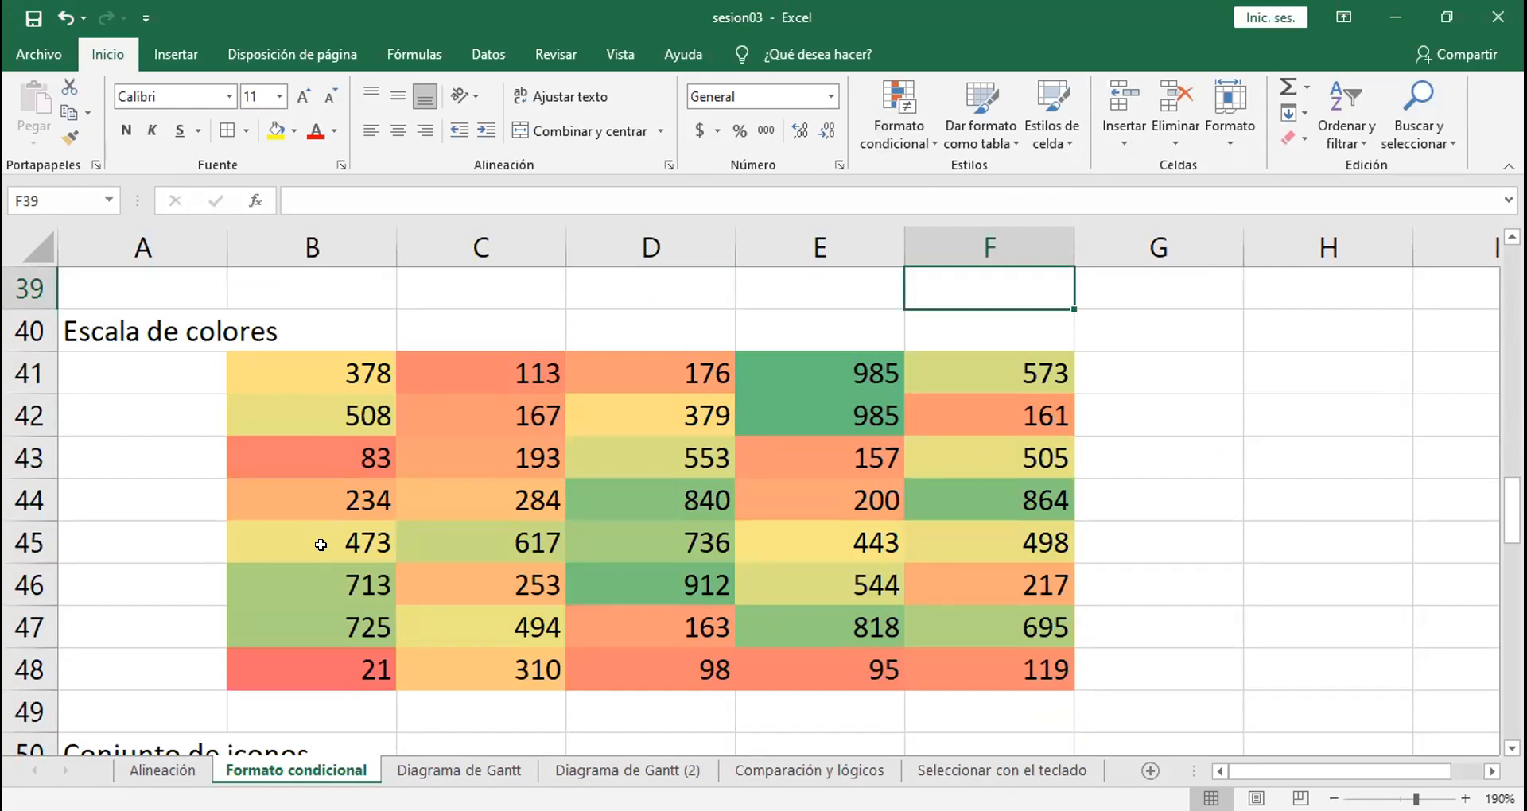
{"action": "left_click", "coordinate": [852, 363]}
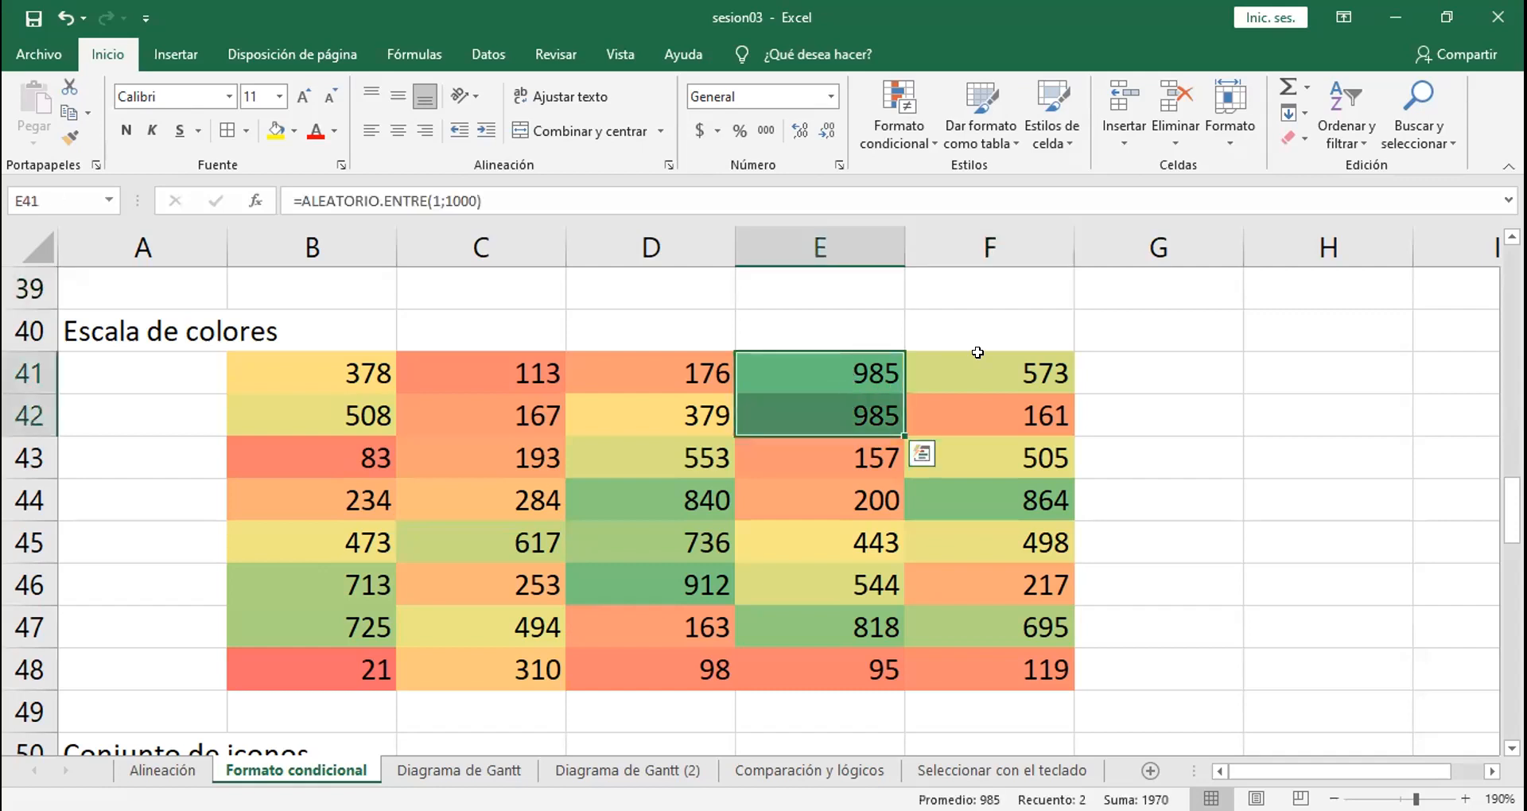
{"action": "left_click", "coordinate": [1012, 368]}
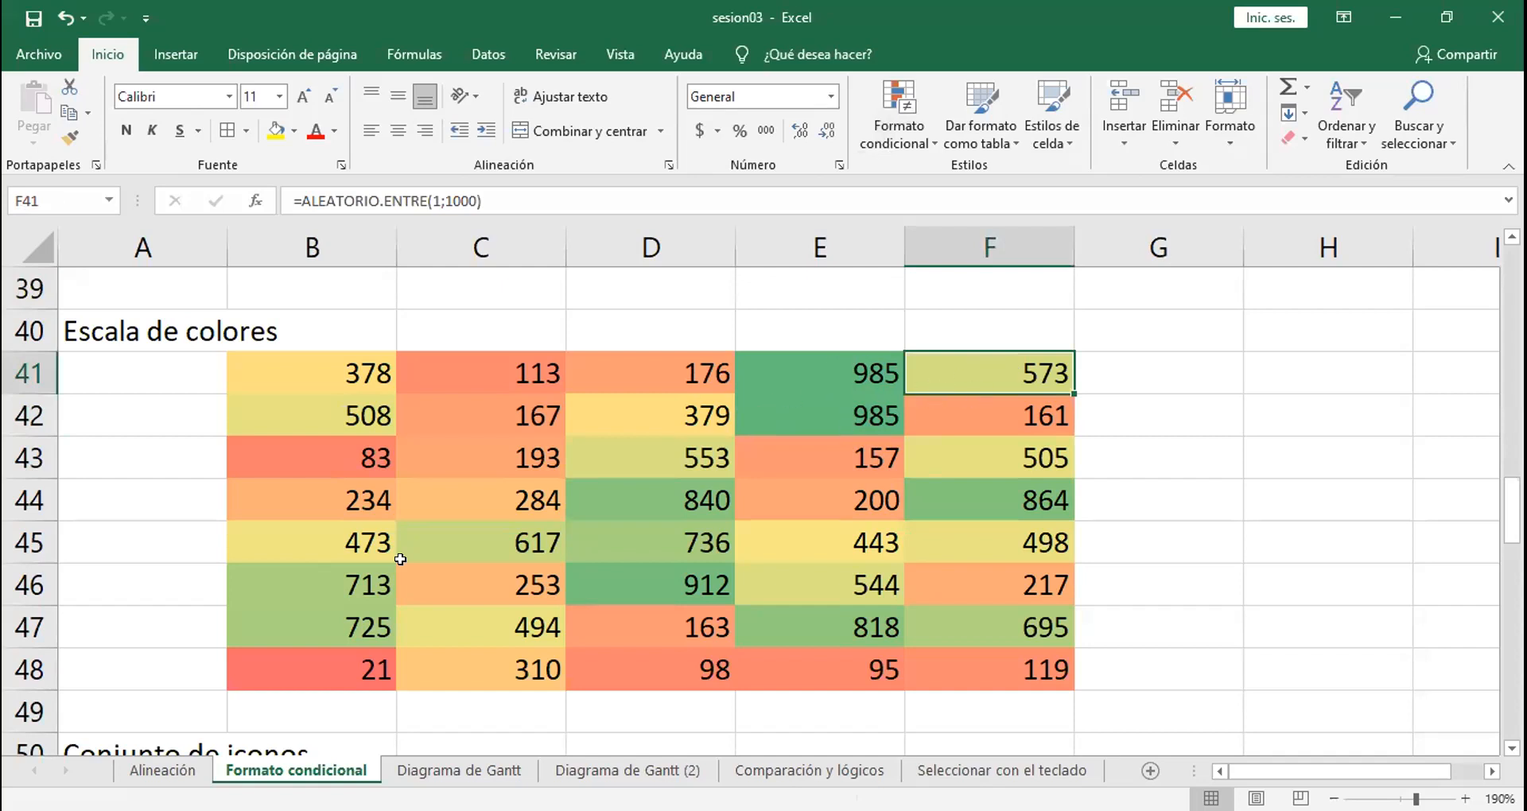
{"action": "left_click", "coordinate": [318, 651]}
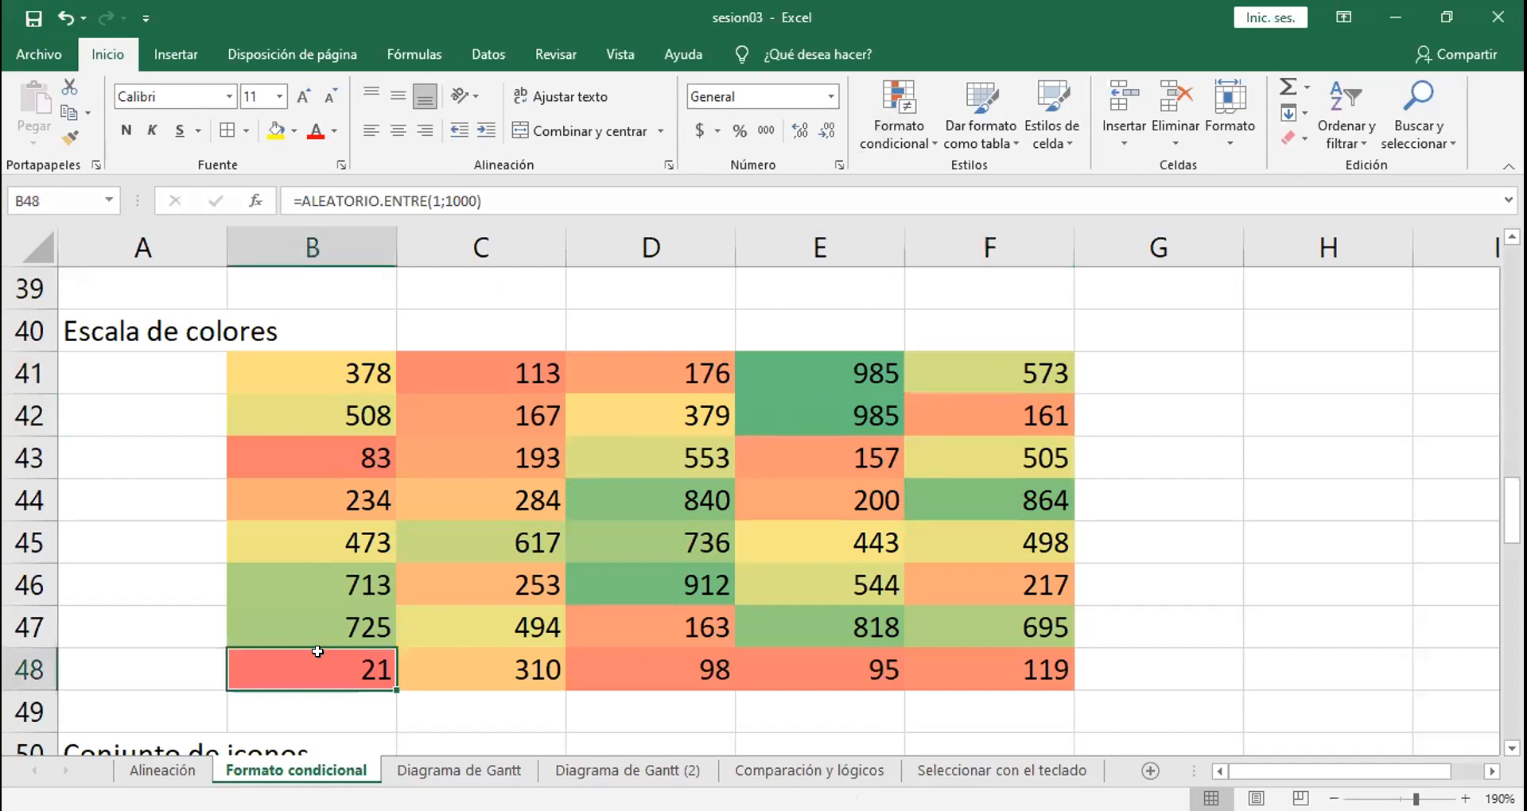
{"action": "left_click", "coordinate": [440, 480]}
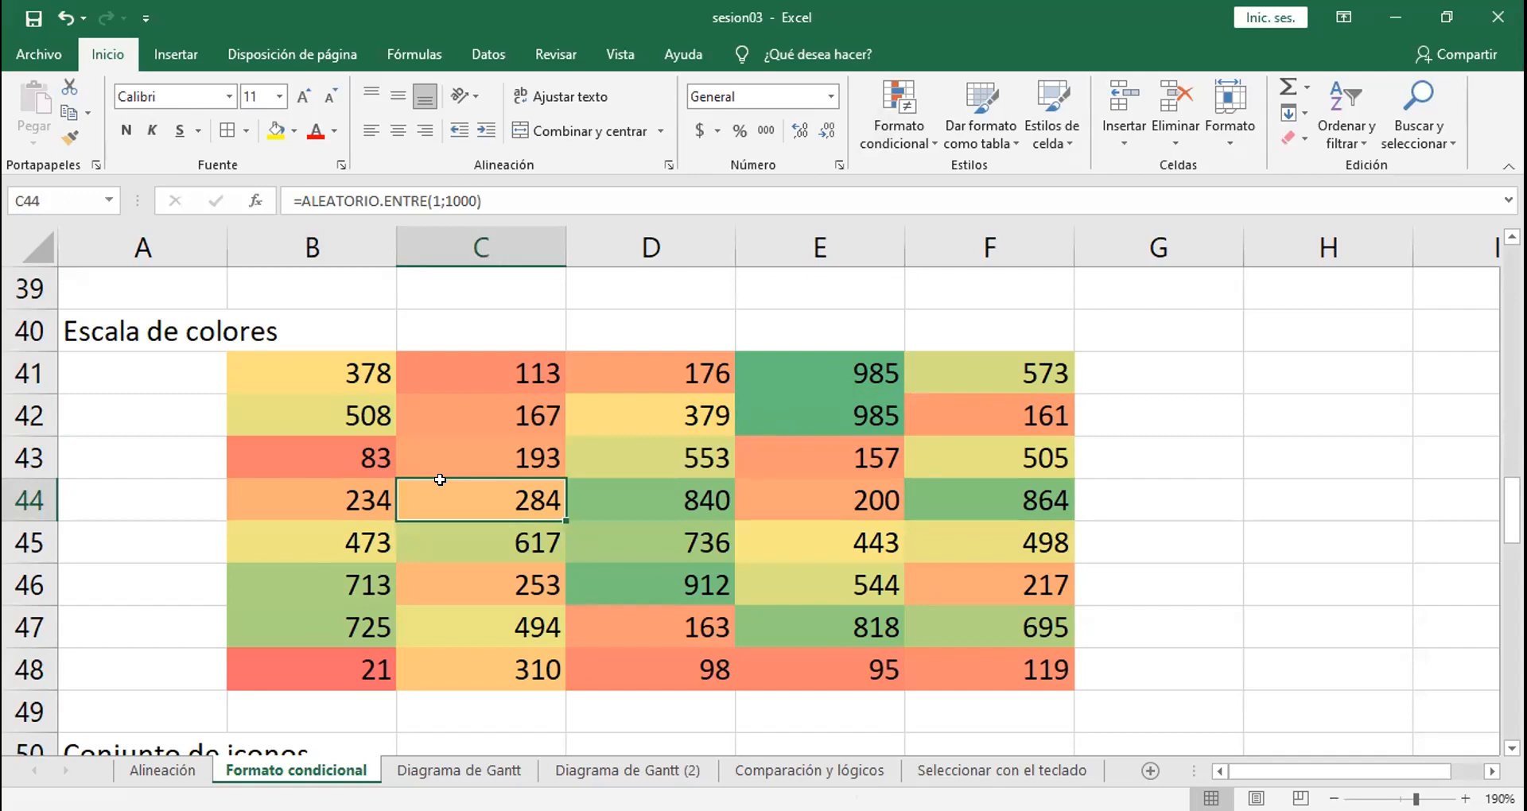
Step: Replace the formula in cell B41 with the fixed value 50
{"action": "left_click", "coordinate": [347, 368]}
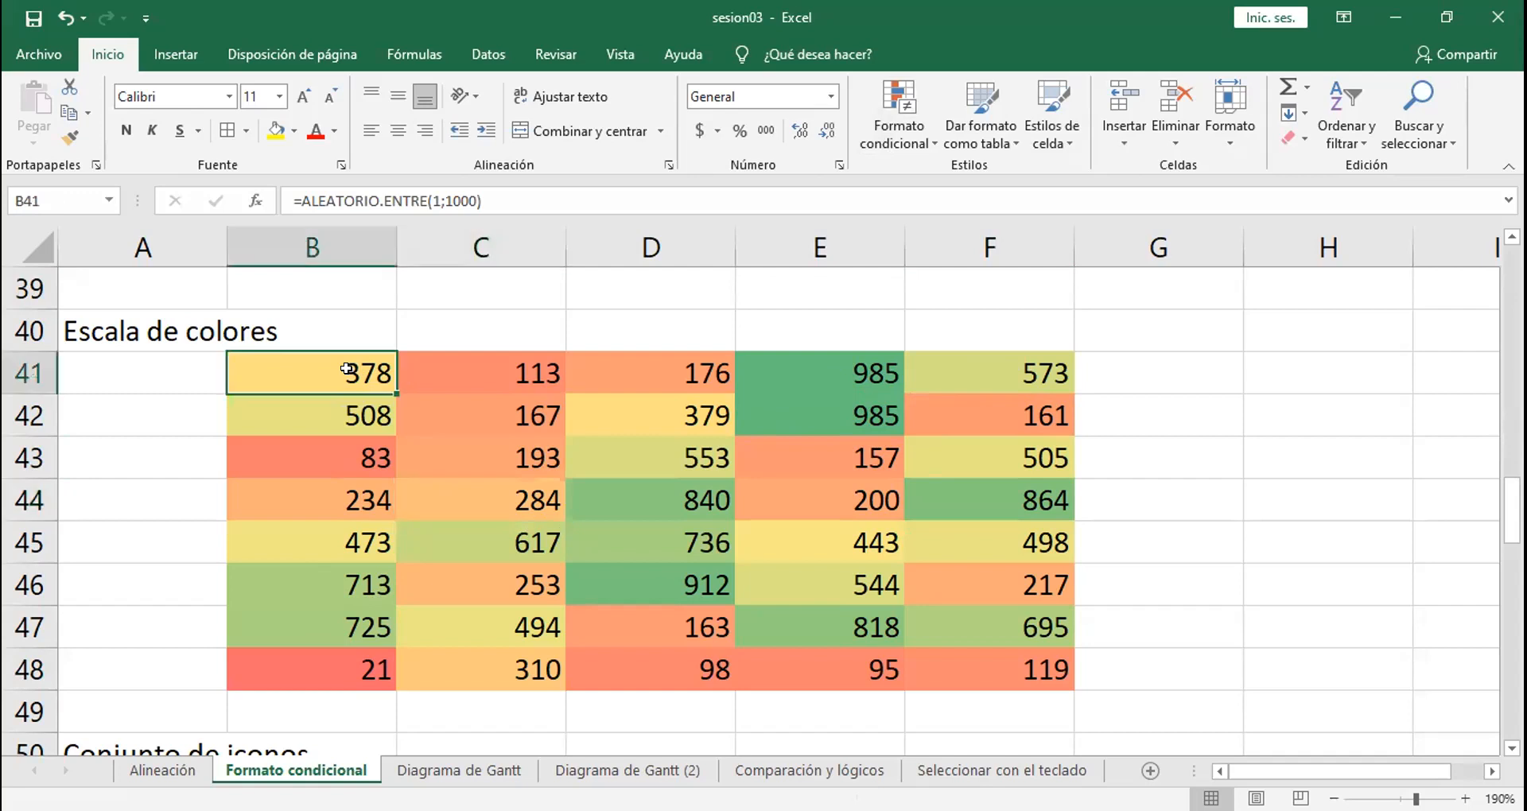
{"action": "type", "text": "50"}
{"action": "key", "text": "Return"}
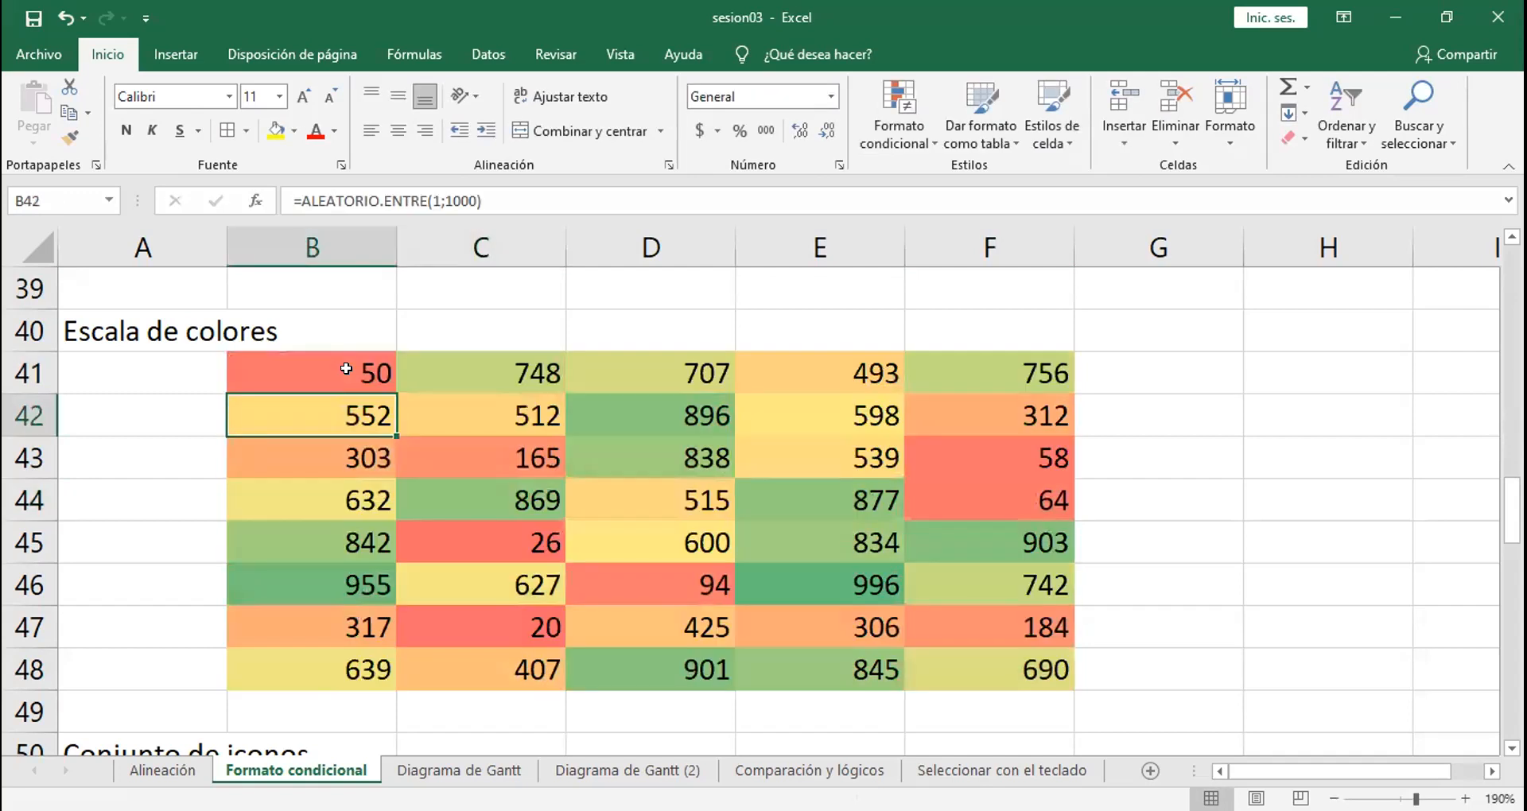
Step: Enter the formula =B41+20 in cell B42 and fill it down to B48
{"action": "type", "text": "="}
{"action": "left_click", "coordinate": [348, 369]}
{"action": "type", "text": "+20"}
{"action": "key", "text": "Return"}
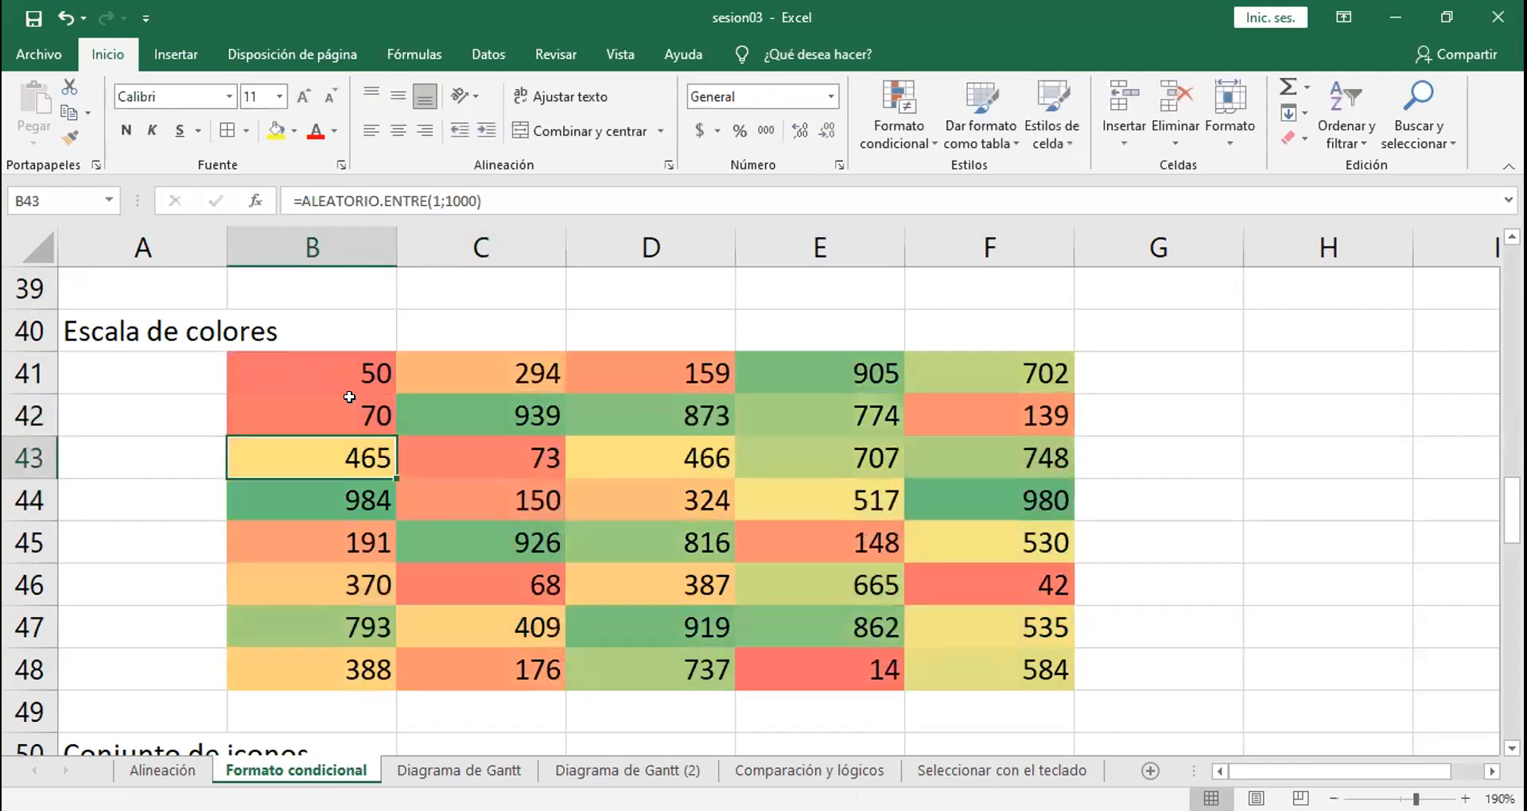
{"action": "left_click", "coordinate": [349, 397]}
{"action": "left_click_drag", "start_coordinate": [395, 435], "coordinate": [403, 682]}
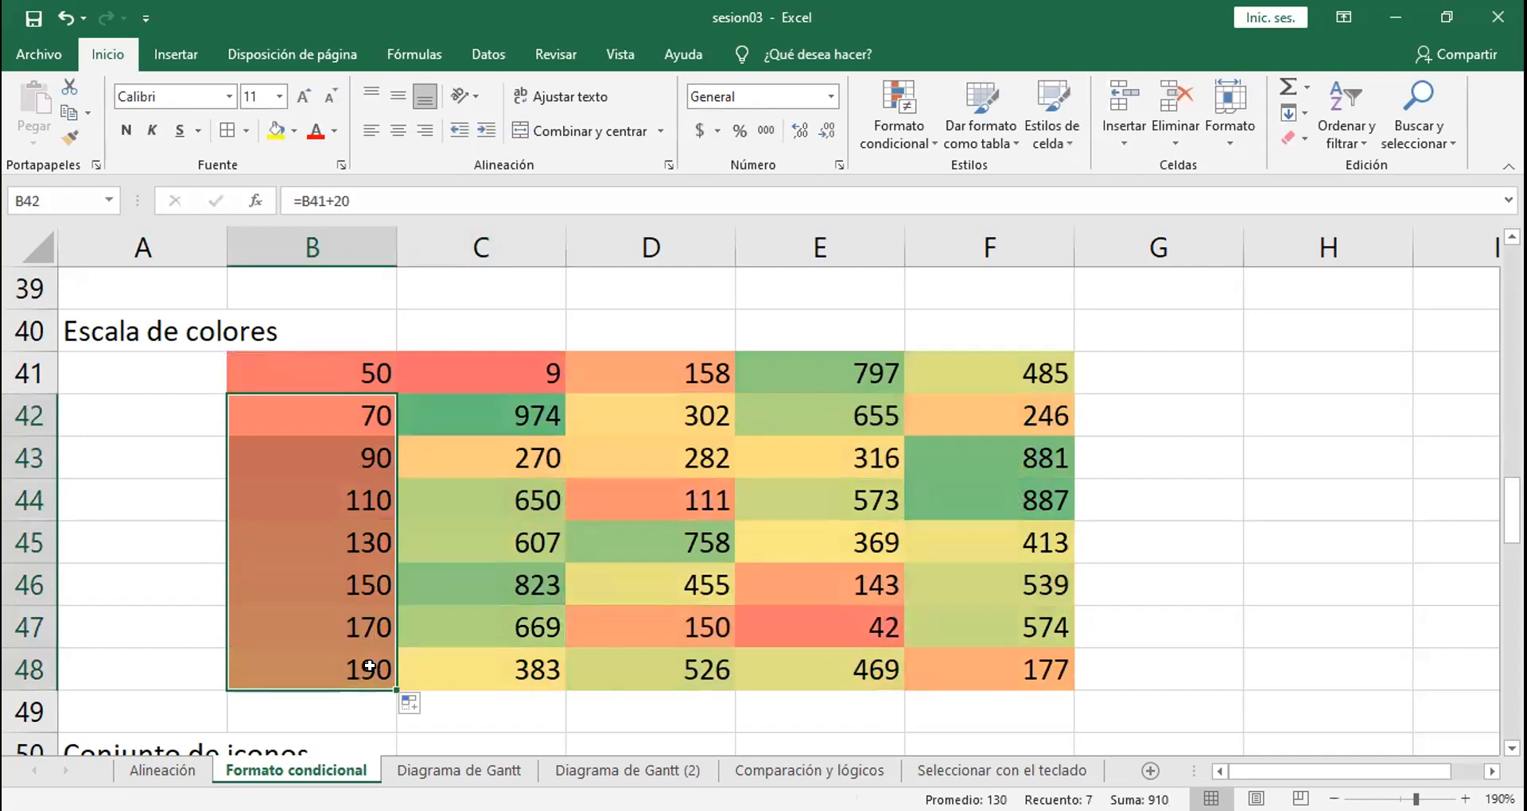
Step: Enter the formula =B48+50 in cell C41
{"action": "left_click", "coordinate": [481, 371]}
{"action": "type", "text": "="}
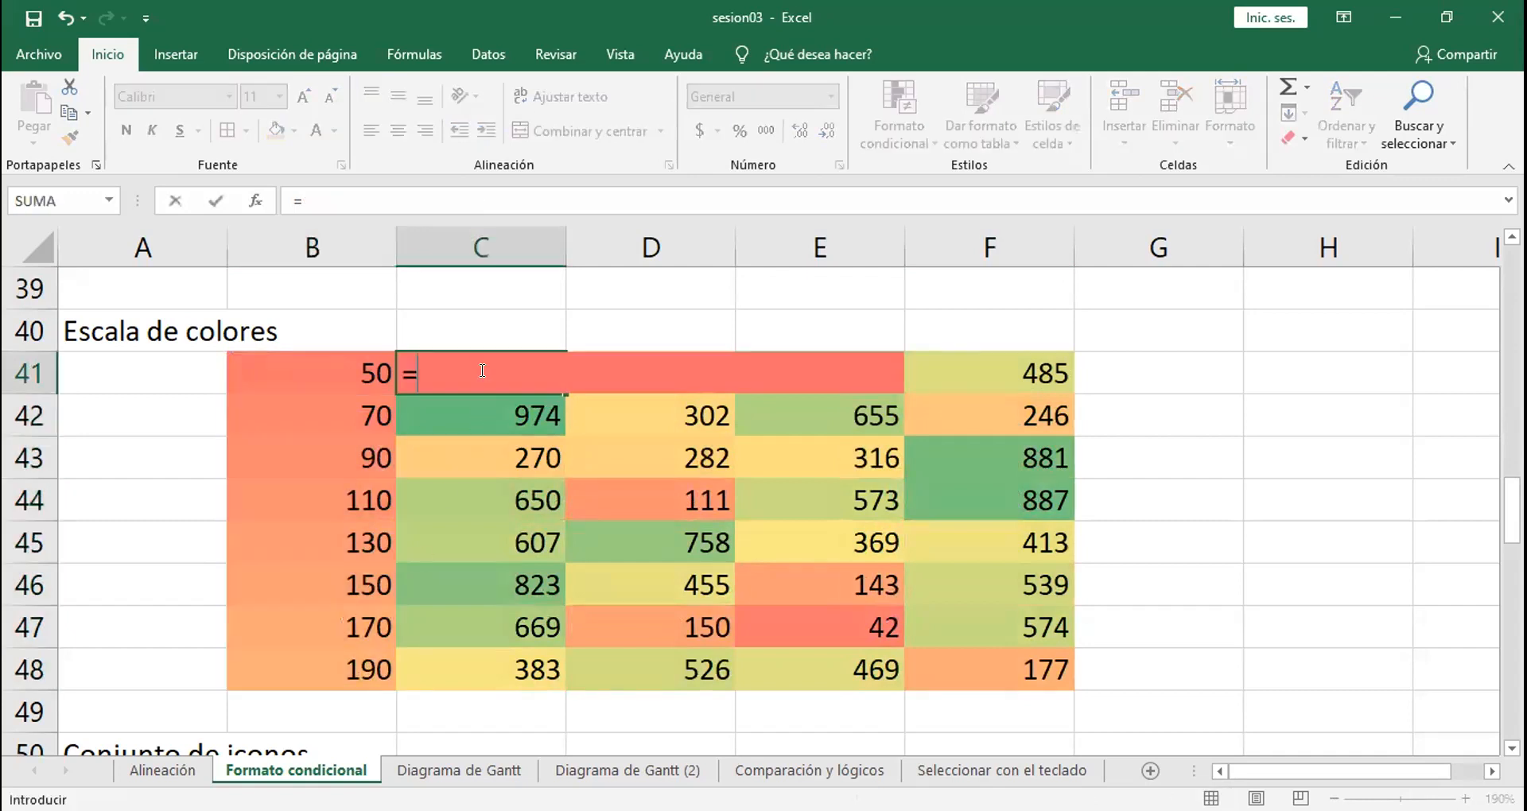
{"action": "left_click", "coordinate": [319, 661]}
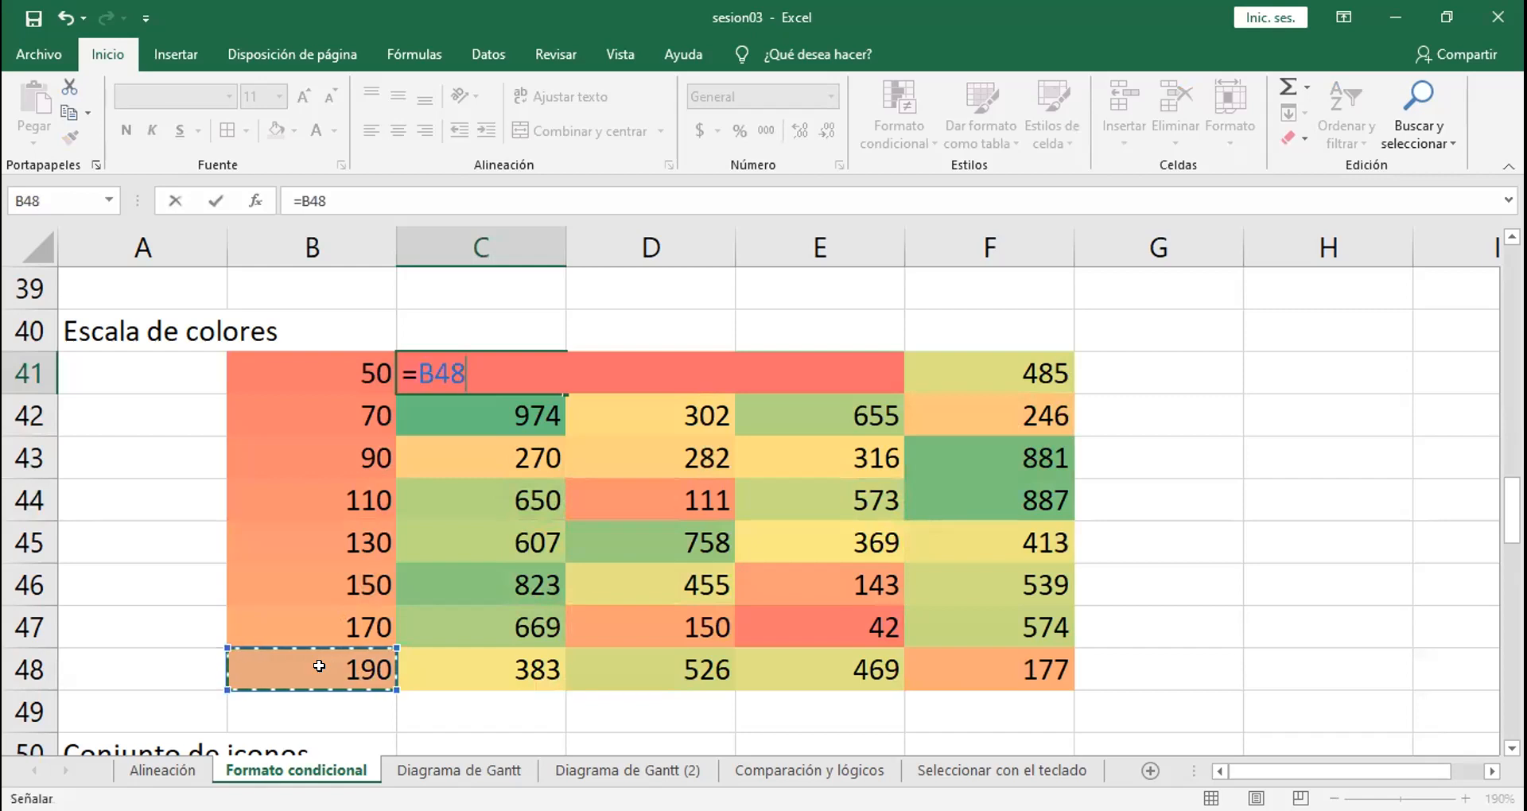
{"action": "type", "text": "+50"}
{"action": "key", "text": "Return"}
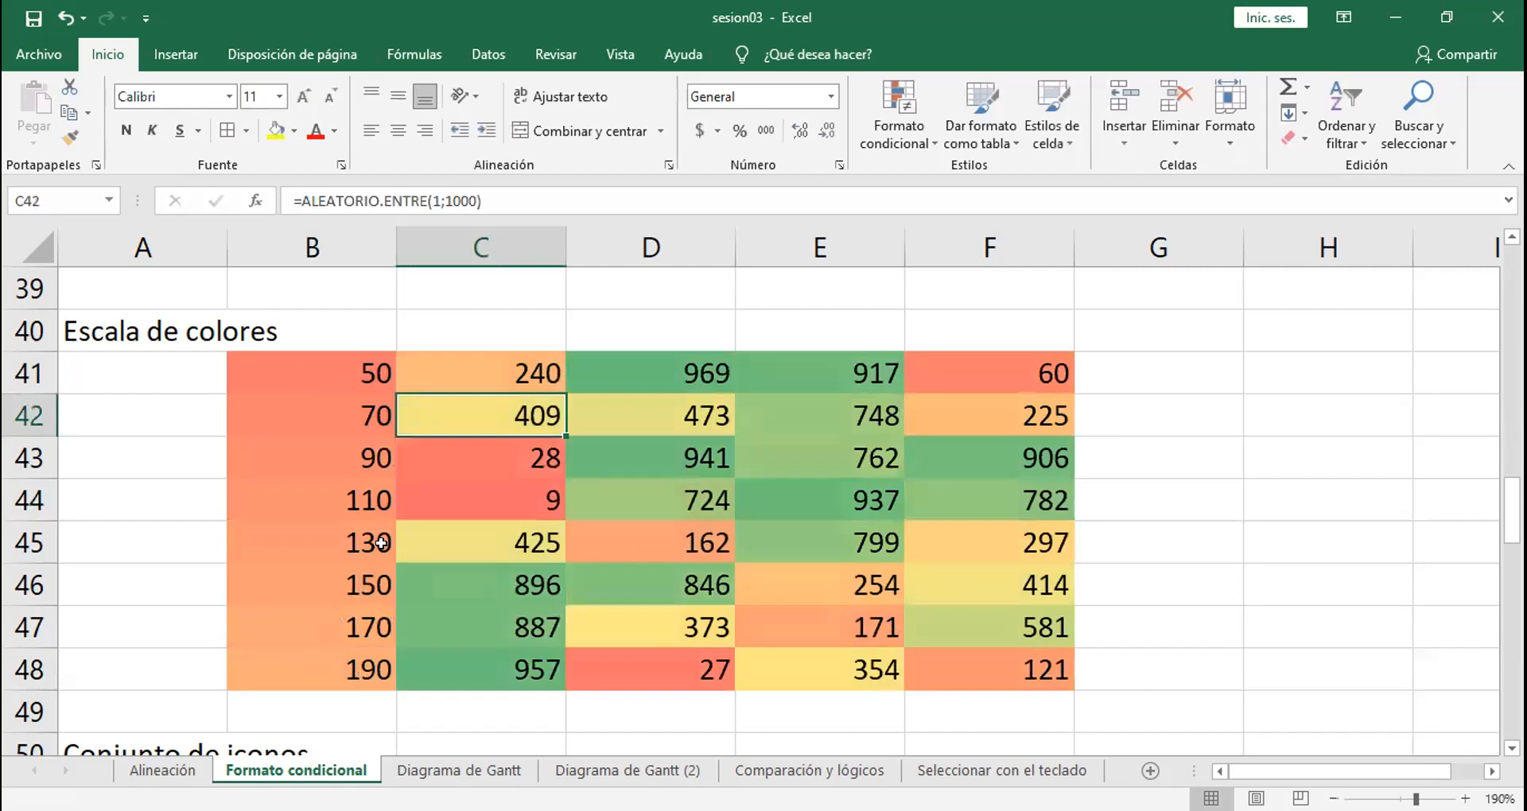
Step: Fill the formulas of B42:B48 into C42:C48 and extend C41:C48 across to column F
{"action": "mouse_move", "coordinate": [368, 405]}
{"action": "left_mouse_down"}
{"action": "mouse_move", "coordinate": [372, 671]}
{"action": "mouse_move", "coordinate": [384, 685]}
{"action": "mouse_move", "coordinate": [532, 676]}
{"action": "left_mouse_up"}
{"action": "left_click_drag", "start_coordinate": [517, 372], "coordinate": [1041, 670]}
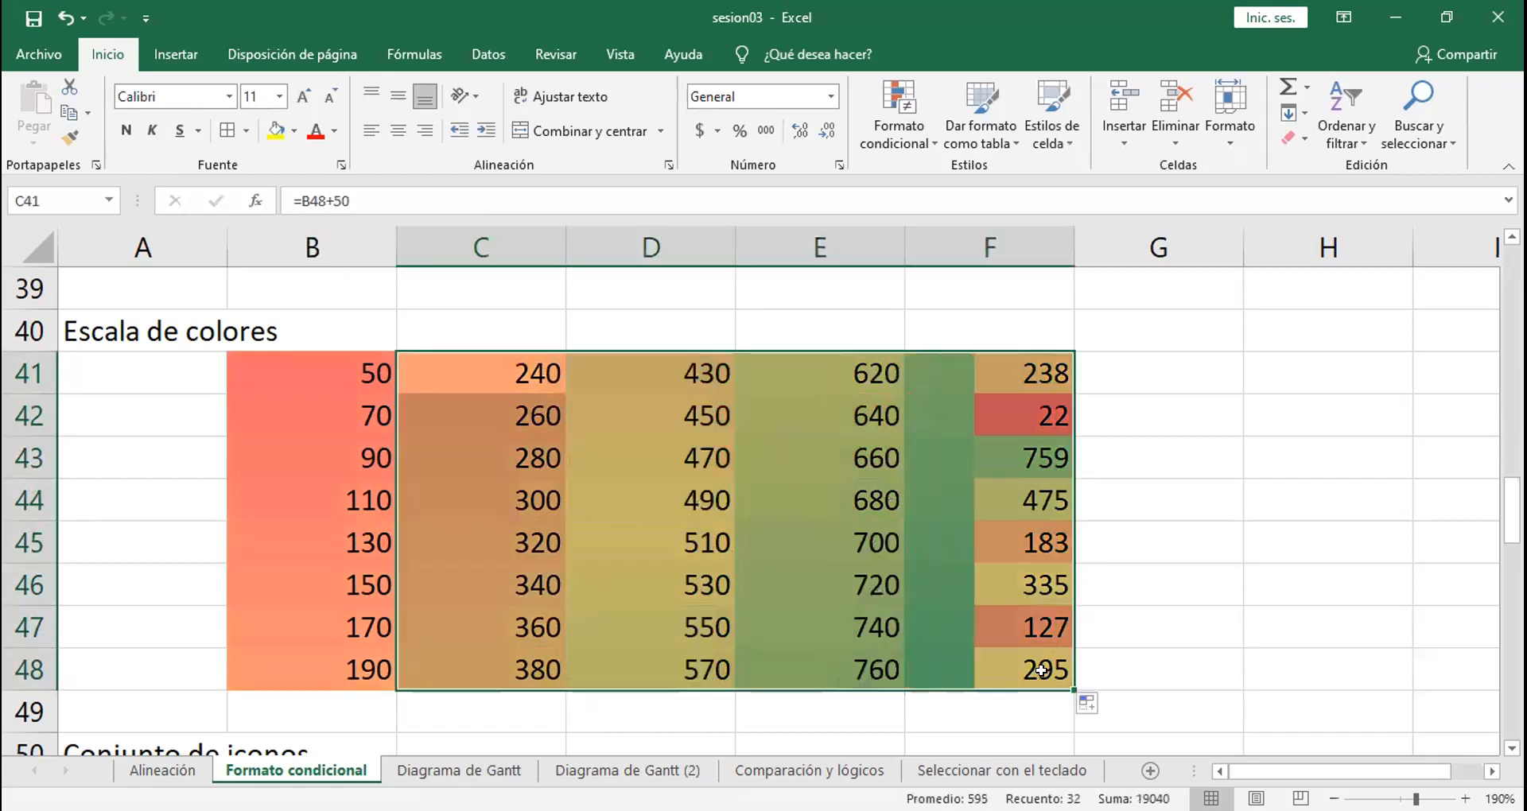
{"action": "left_click", "coordinate": [1149, 351]}
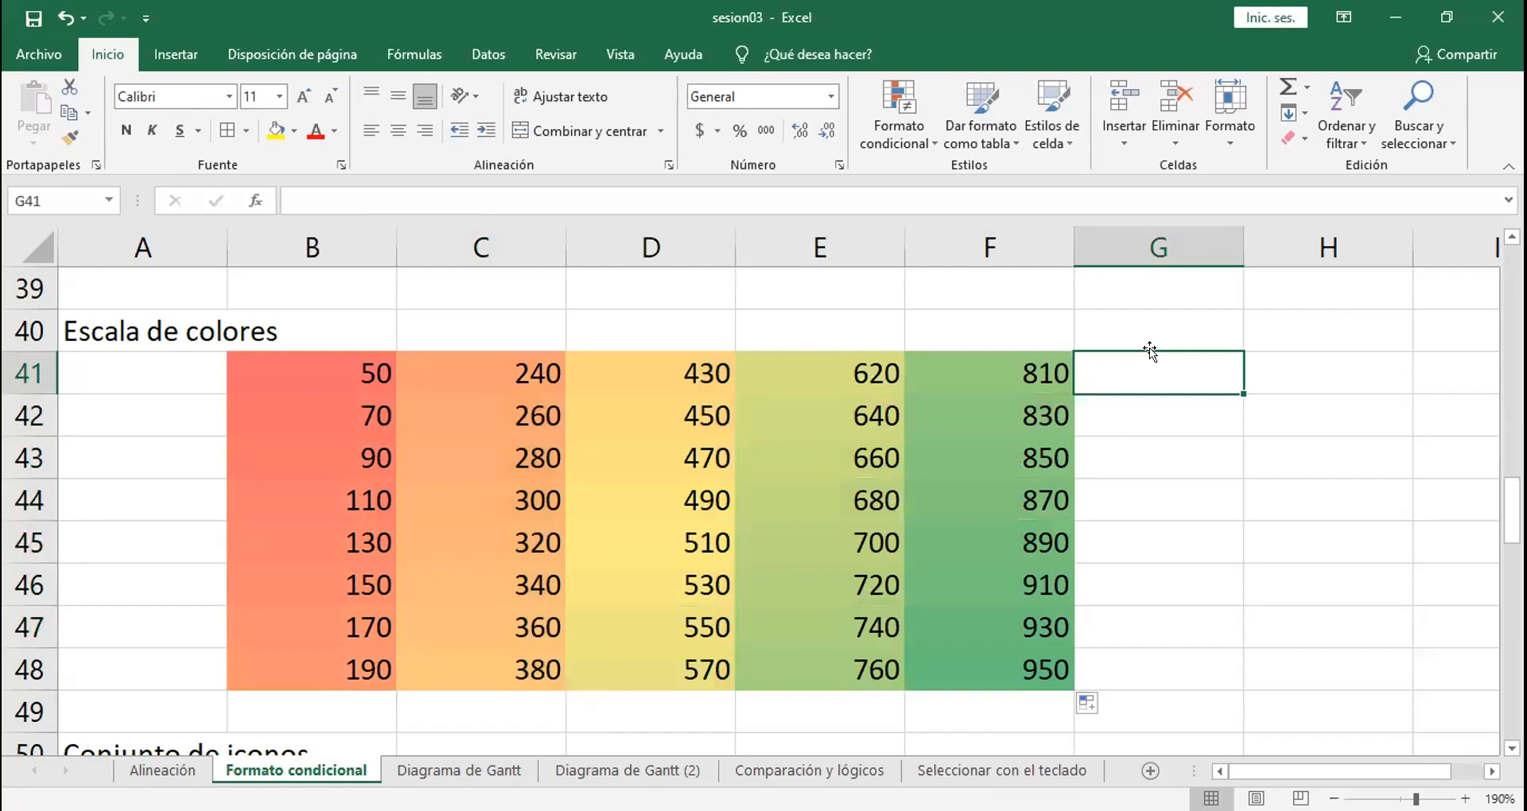
{"action": "left_click", "coordinate": [674, 299]}
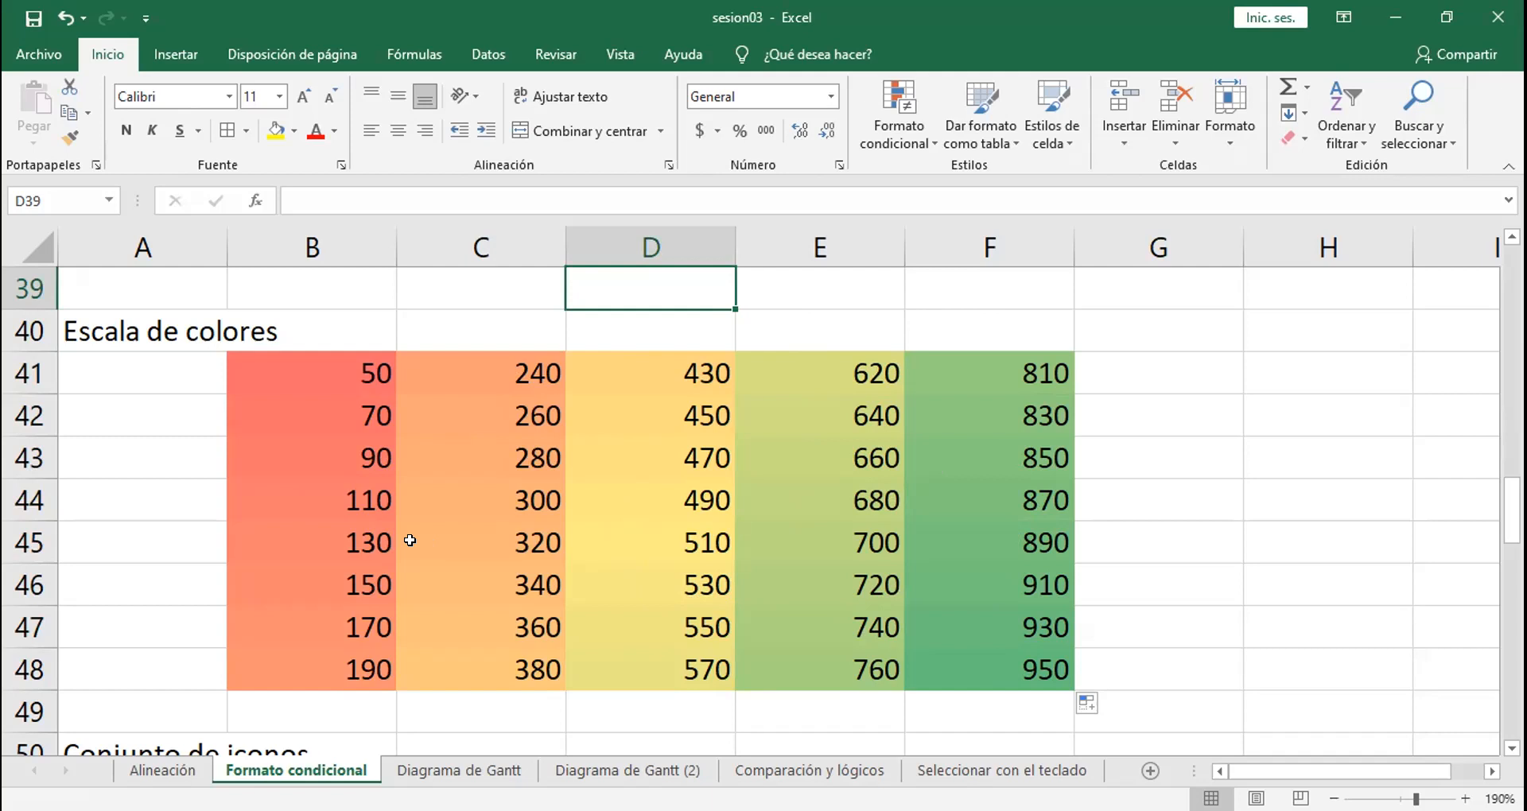
{"action": "key", "text": "Down"}
{"action": "key", "text": "Down"}
{"action": "key", "text": "Down"}
{"action": "key", "text": "Down"}
{"action": "key", "text": "Down"}
{"action": "key", "text": "Down"}
{"action": "key", "text": "Down"}
{"action": "key", "text": "Down"}
{"action": "key", "text": "Down"}
{"action": "key", "text": "Down"}
{"action": "key", "text": "Down"}
{"action": "key", "text": "Down"}
{"action": "key", "text": "Down"}
{"action": "key", "text": "Down"}
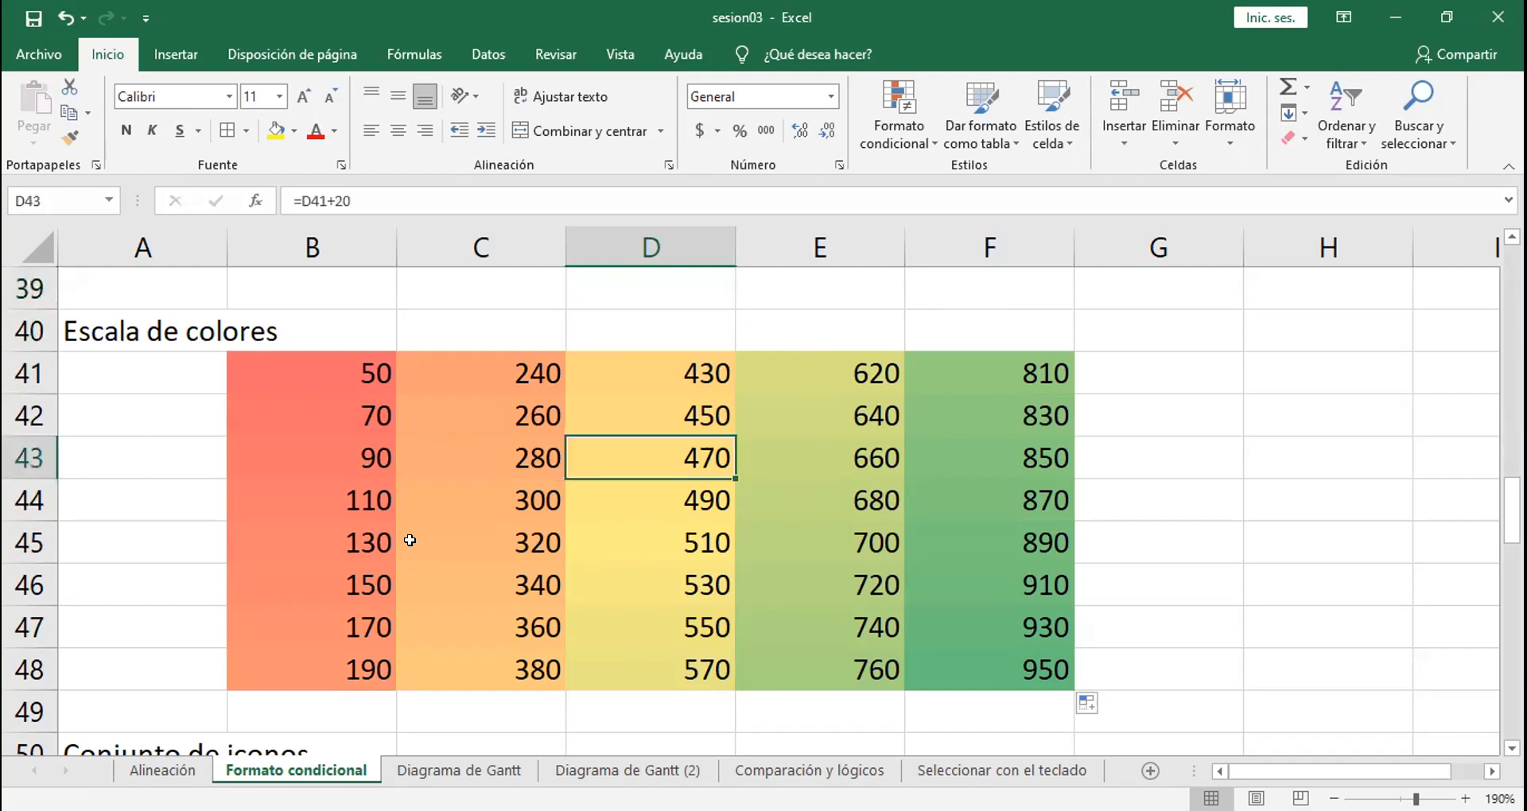
{"action": "key", "text": "Down"}
{"action": "key", "text": "Down"}
{"action": "key", "text": "Down"}
{"action": "key", "text": "Down"}
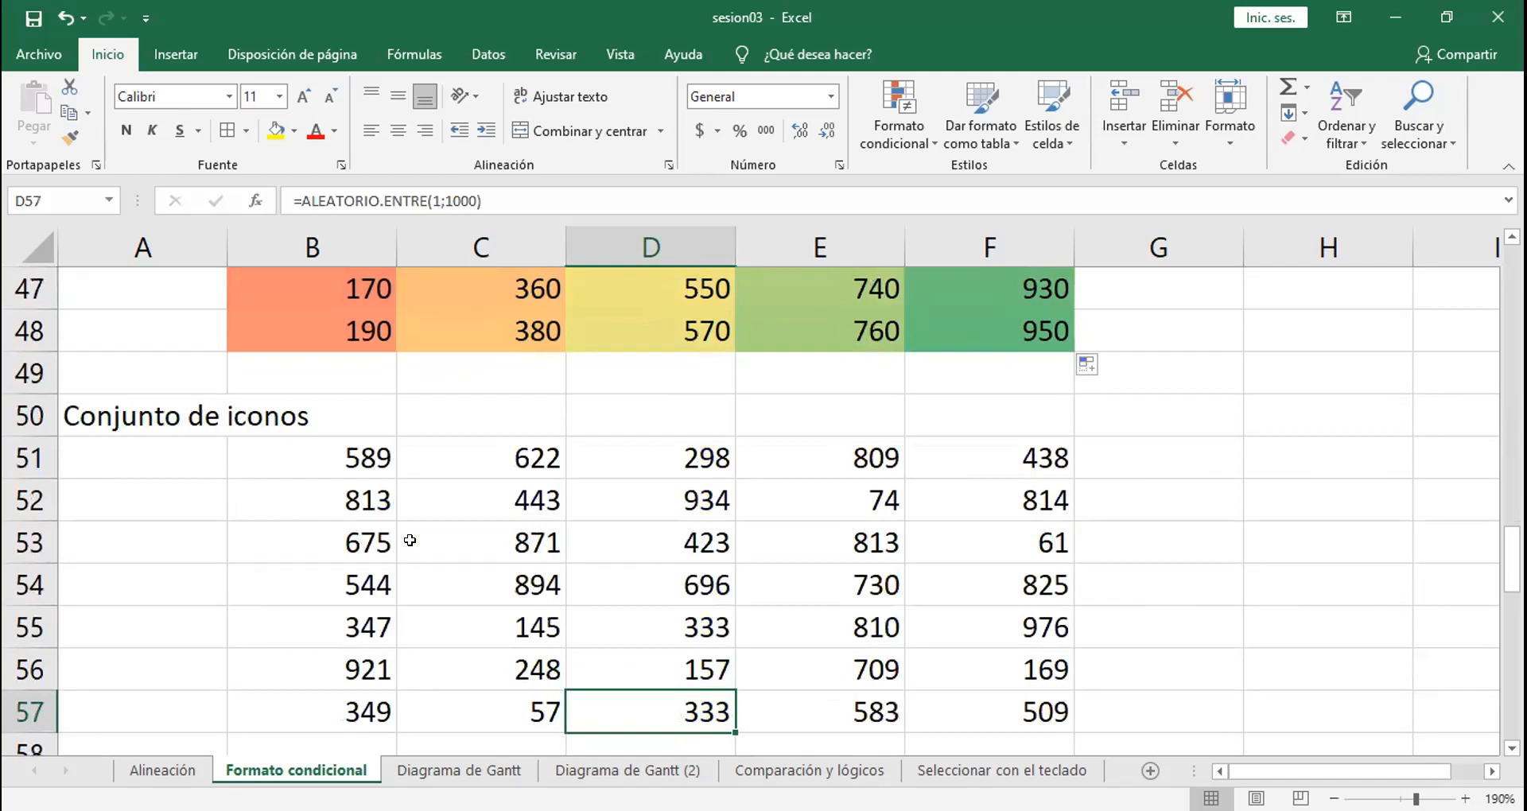
{"action": "key", "text": "Up"}
{"action": "key", "text": "Up"}
{"action": "key", "text": "Up"}
{"action": "key", "text": "Up"}
{"action": "key", "text": "Up"}
{"action": "key", "text": "Up"}
{"action": "key", "text": "Up"}
{"action": "key", "text": "Up"}
{"action": "key", "text": "Up"}
{"action": "key", "text": "Up"}
{"action": "key", "text": "Up"}
{"action": "key", "text": "Up"}
{"action": "key", "text": "Up"}
{"action": "key", "text": "Up"}
{"action": "key", "text": "Up"}
{"action": "key", "text": "Up"}
{"action": "key", "text": "Up"}
{"action": "key", "text": "Up"}
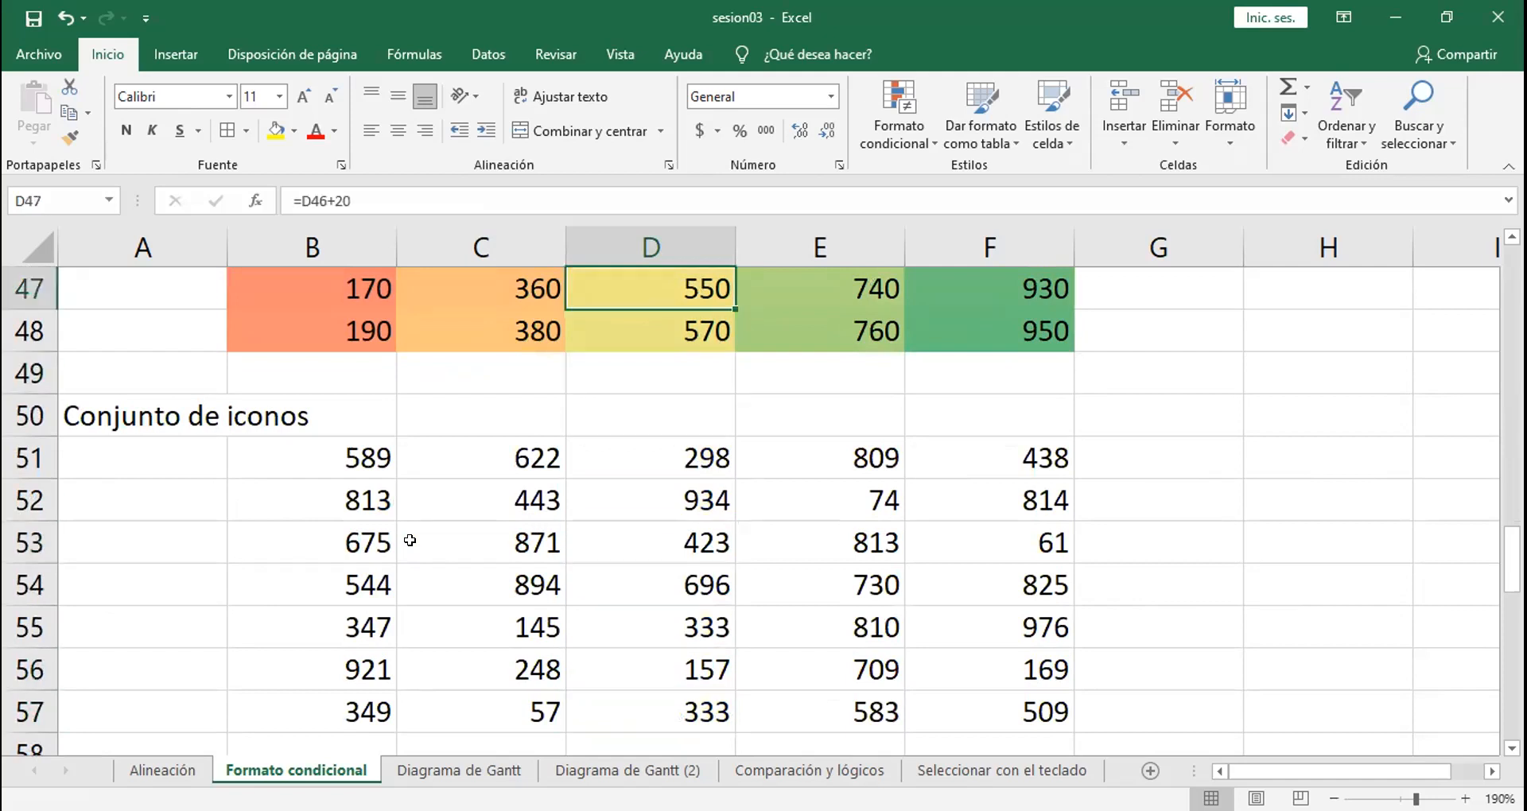
Step: Start a new color scale rule for B41:F48 and set its format style to Escala de 3 colores
{"action": "left_click", "coordinate": [298, 365]}
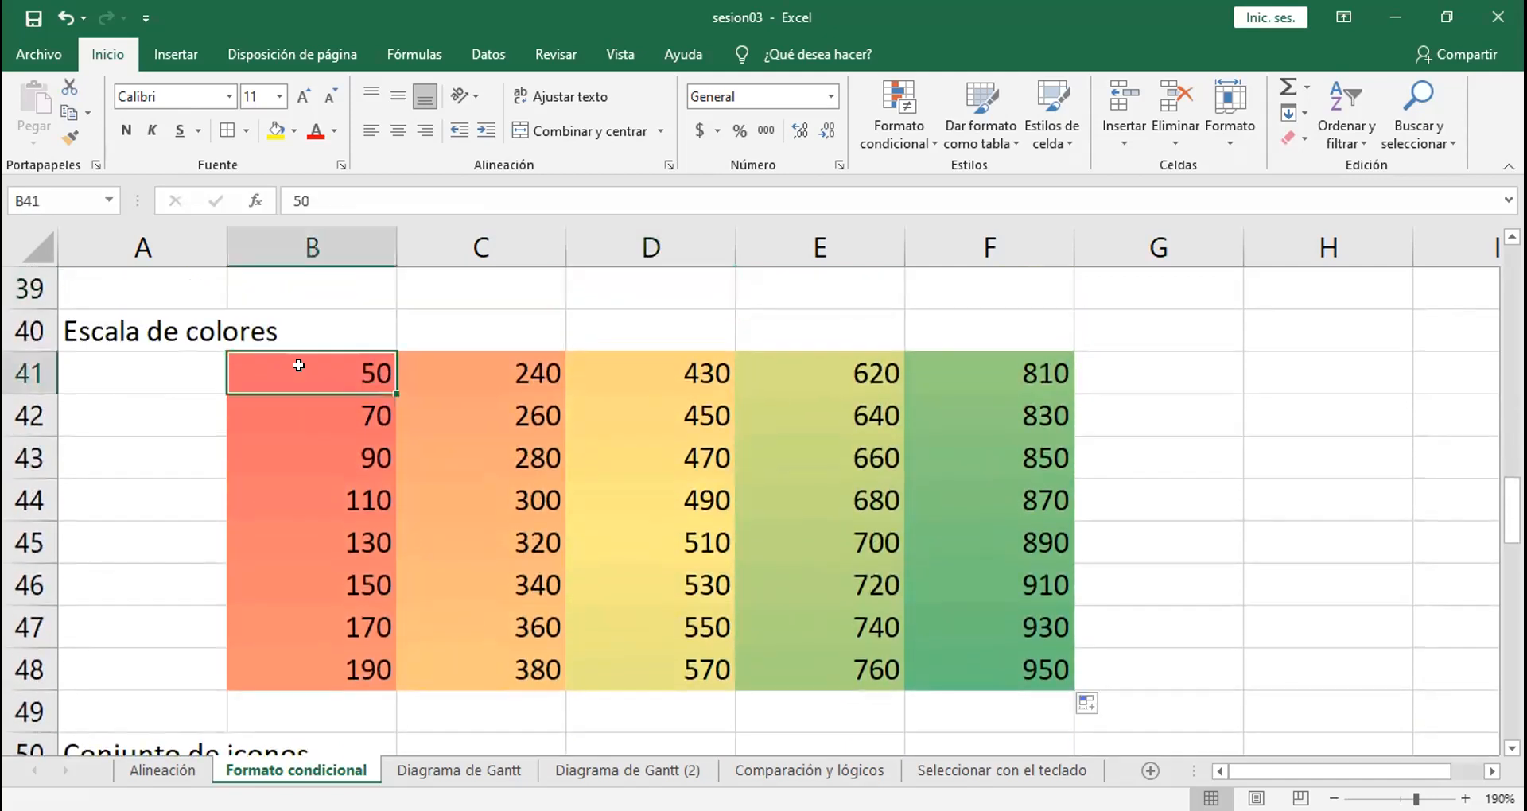
{"action": "left_click_drag", "start_coordinate": [298, 365], "coordinate": [962, 664]}
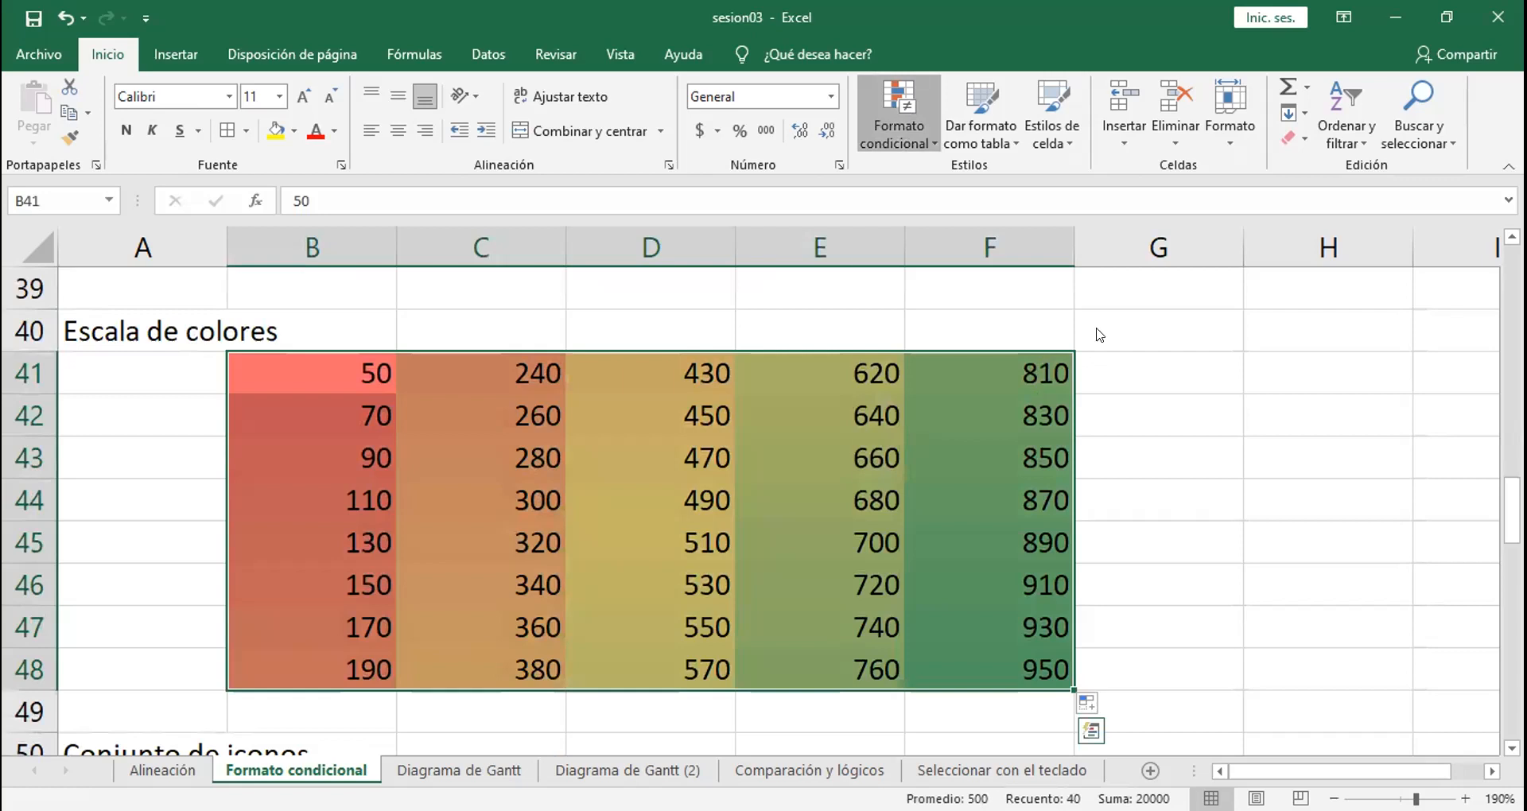
{"action": "mouse_move", "coordinate": [1100, 335]}
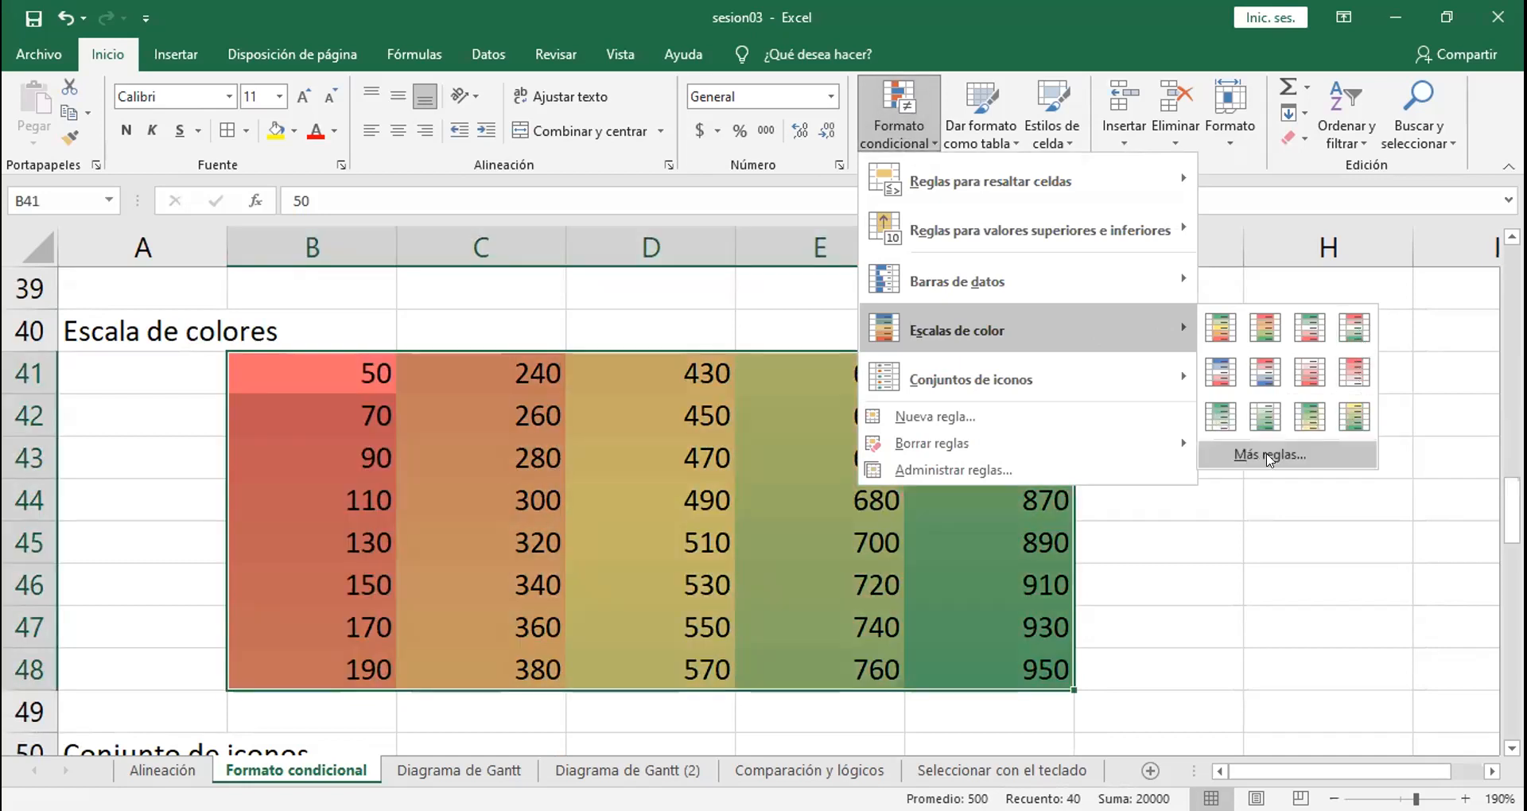
{"action": "left_click", "coordinate": [1264, 454]}
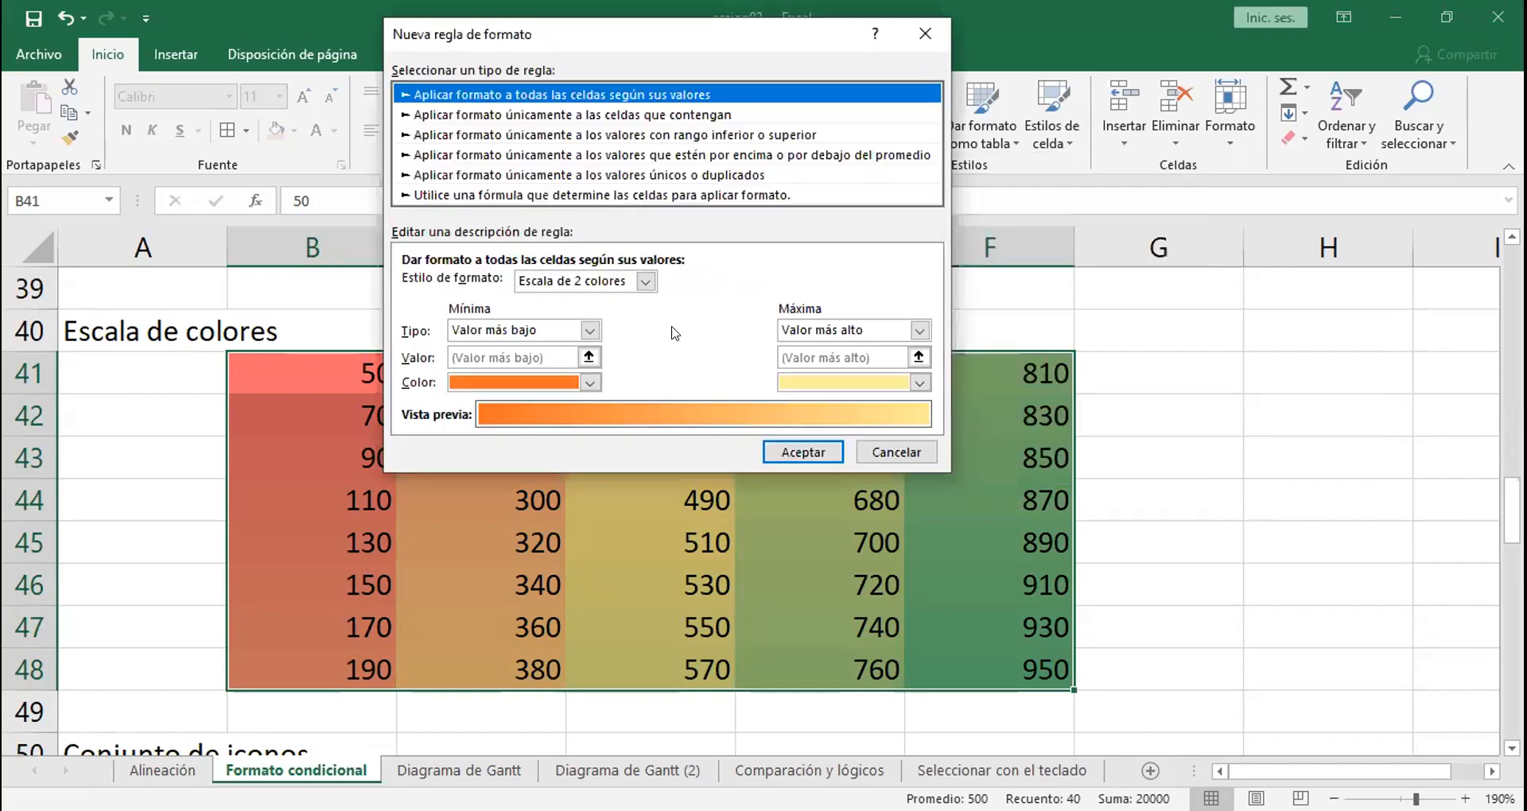
{"action": "left_click", "coordinate": [590, 383]}
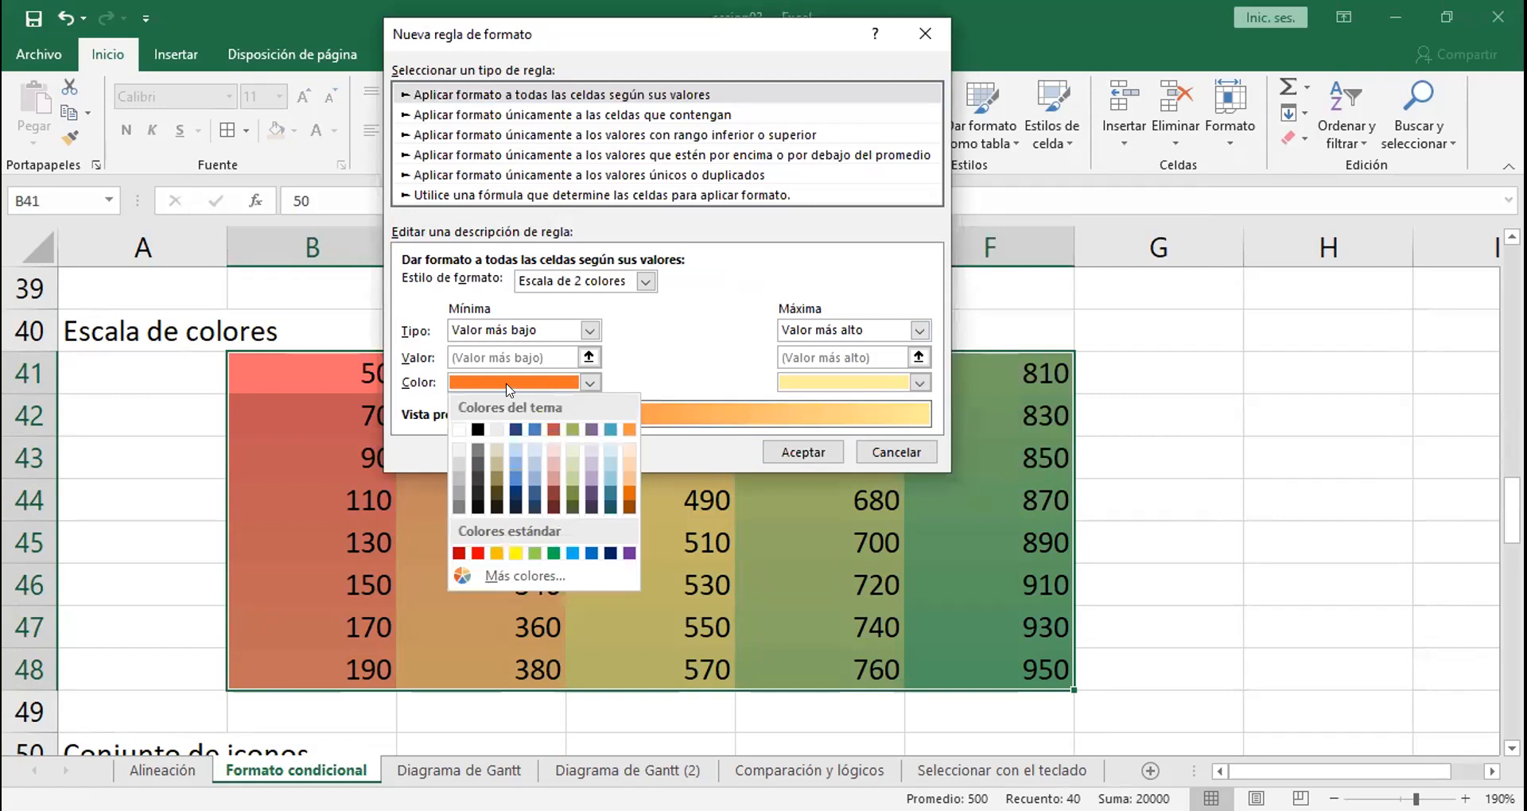
{"action": "left_click", "coordinate": [645, 280]}
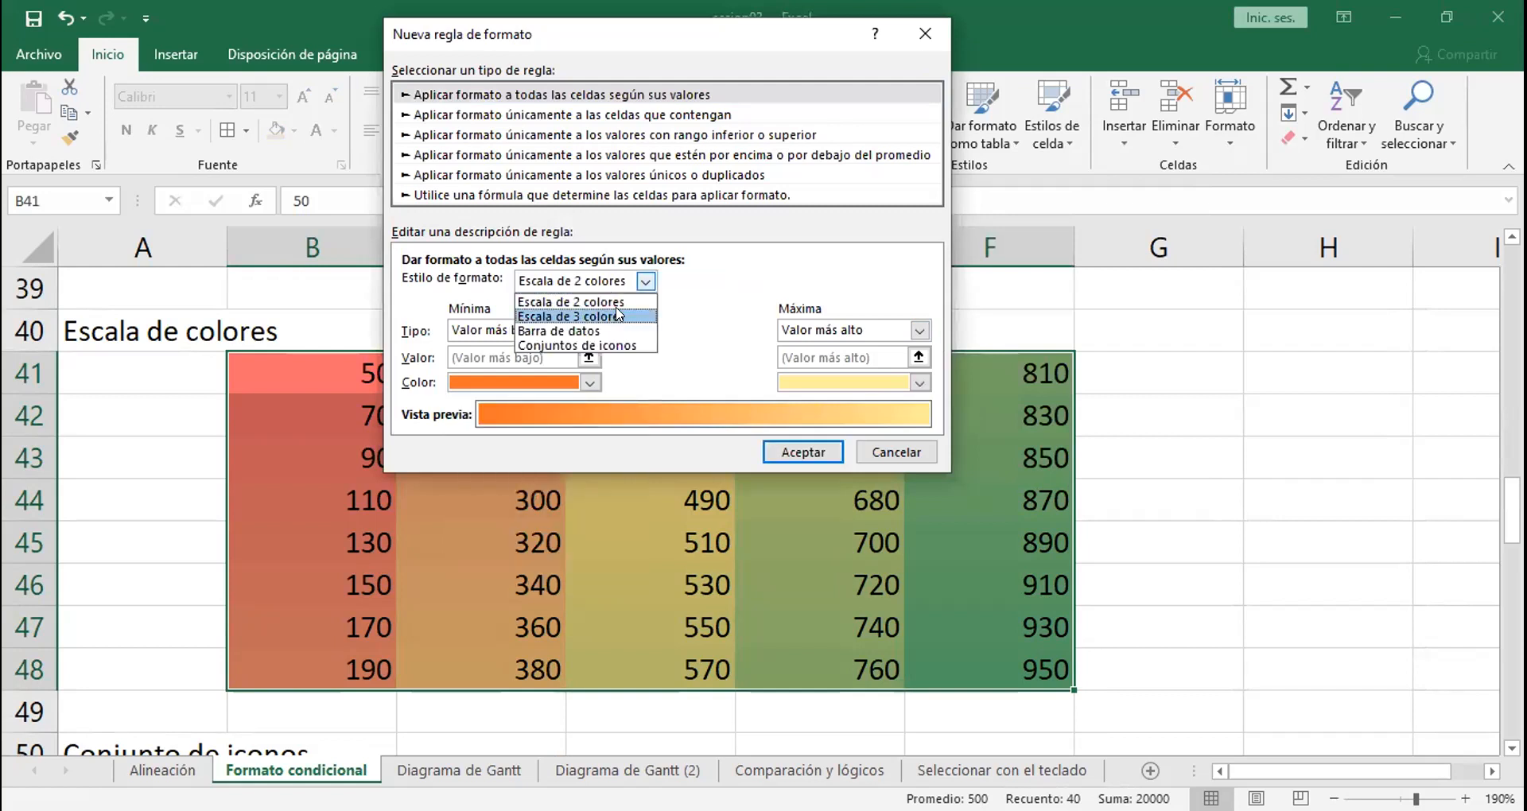
{"action": "left_click", "coordinate": [618, 315]}
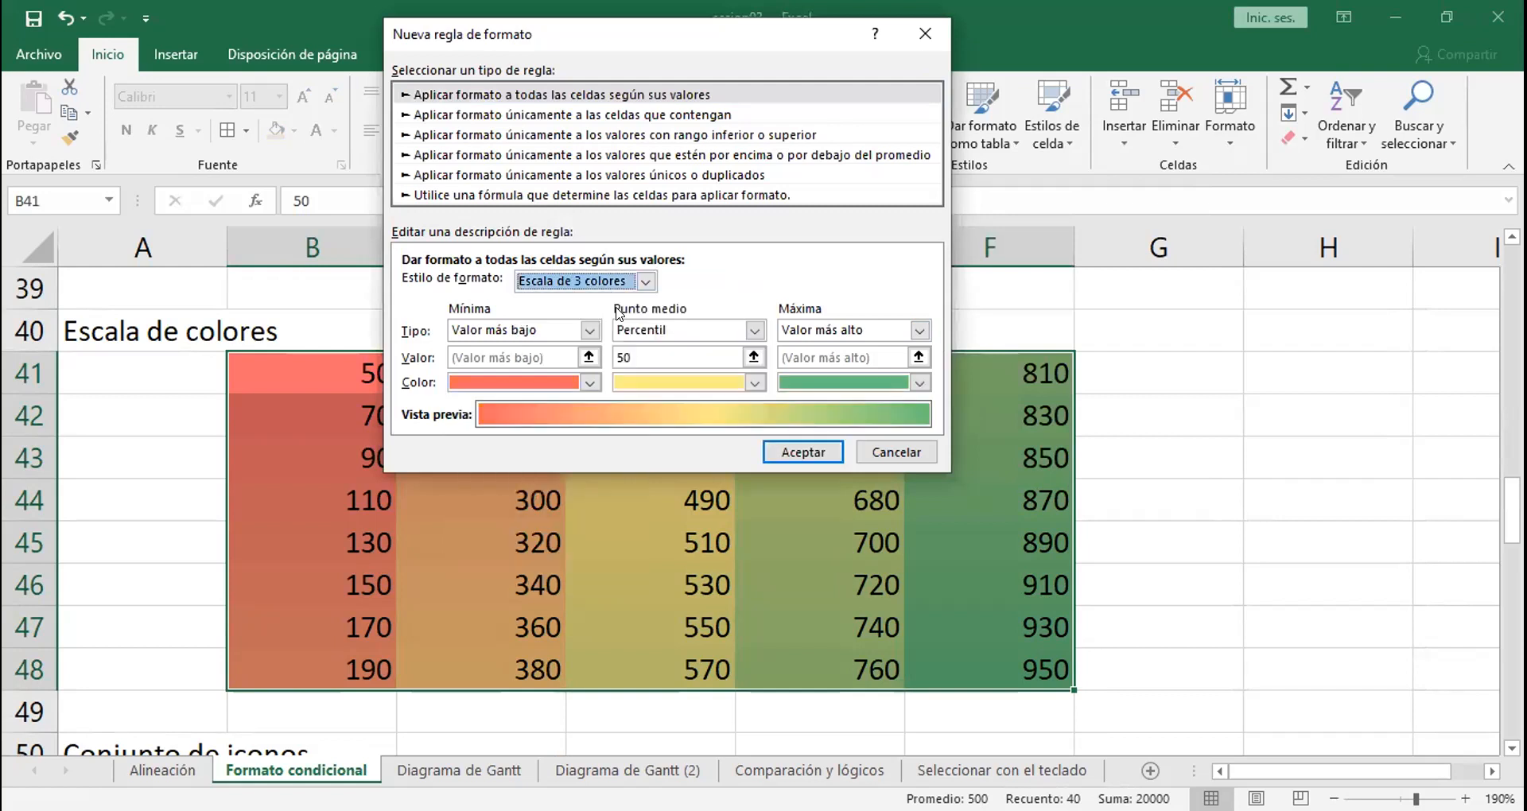
Step: Set the scale's minimum color to black, midpoint to dark olive green and maximum to standard green, and apply the rule
{"action": "left_click", "coordinate": [588, 382]}
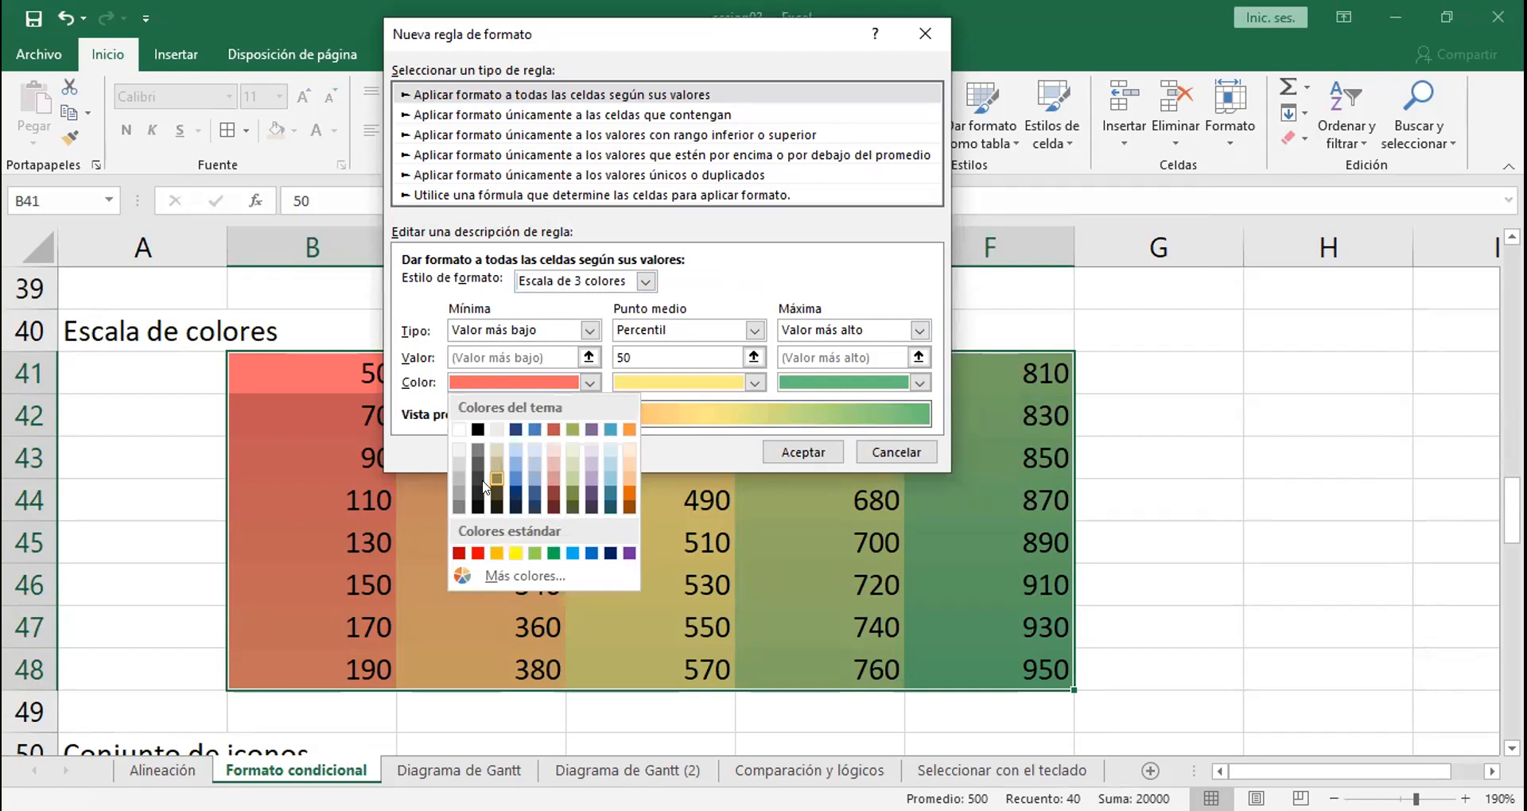
{"action": "left_click", "coordinate": [477, 429]}
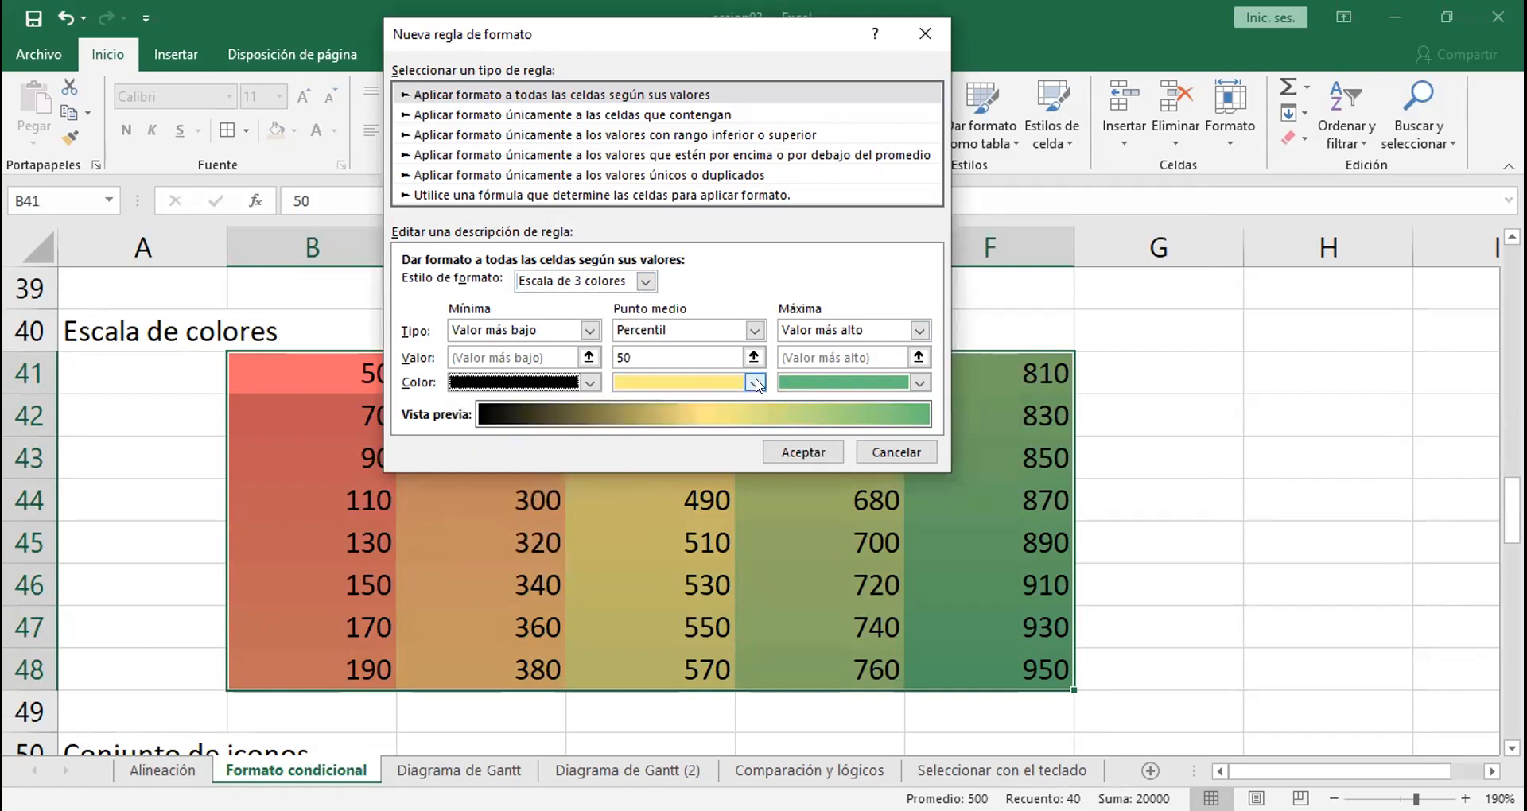
{"action": "left_click", "coordinate": [755, 384]}
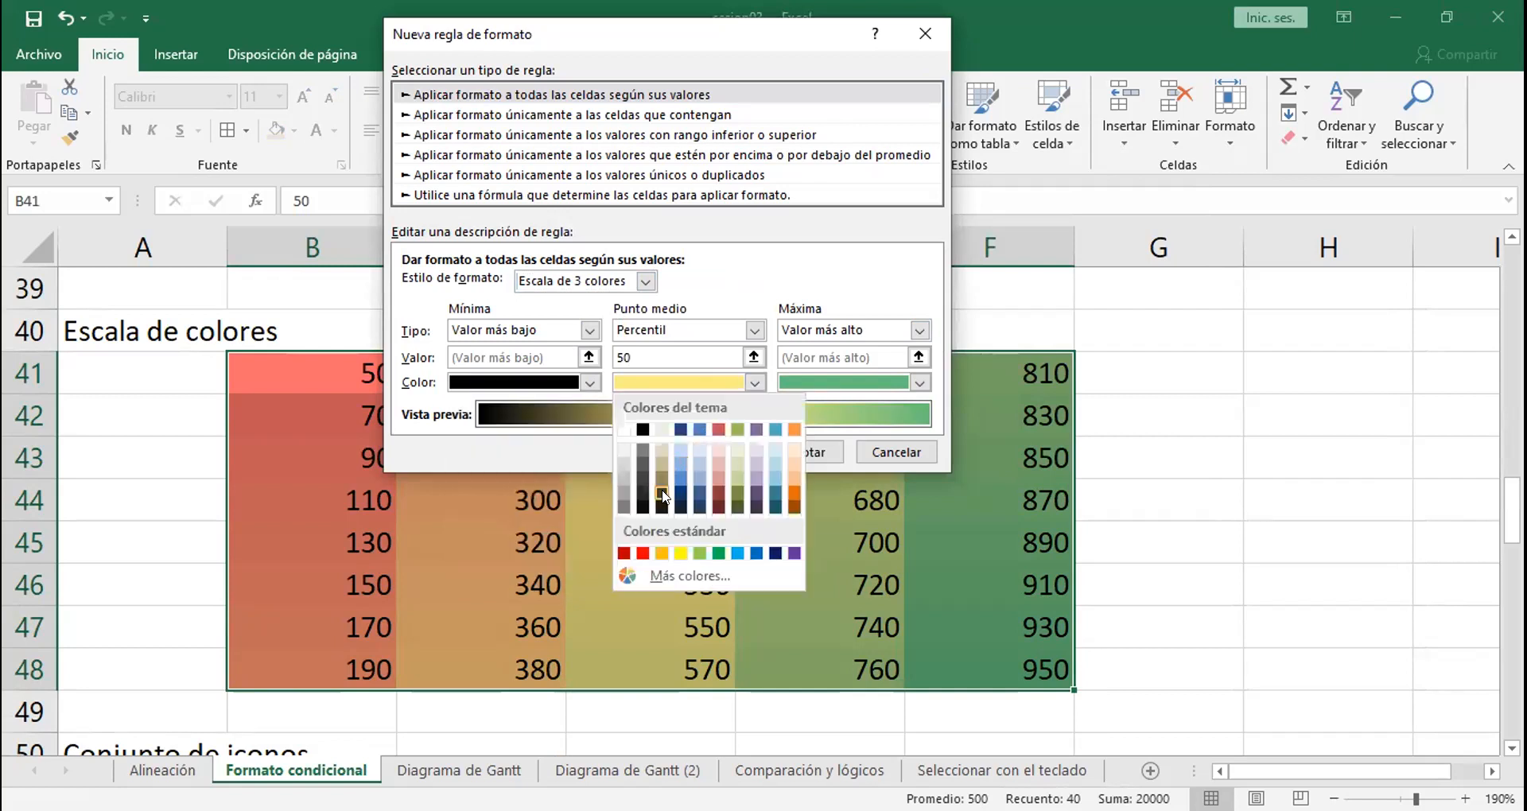
{"action": "left_click", "coordinate": [738, 493]}
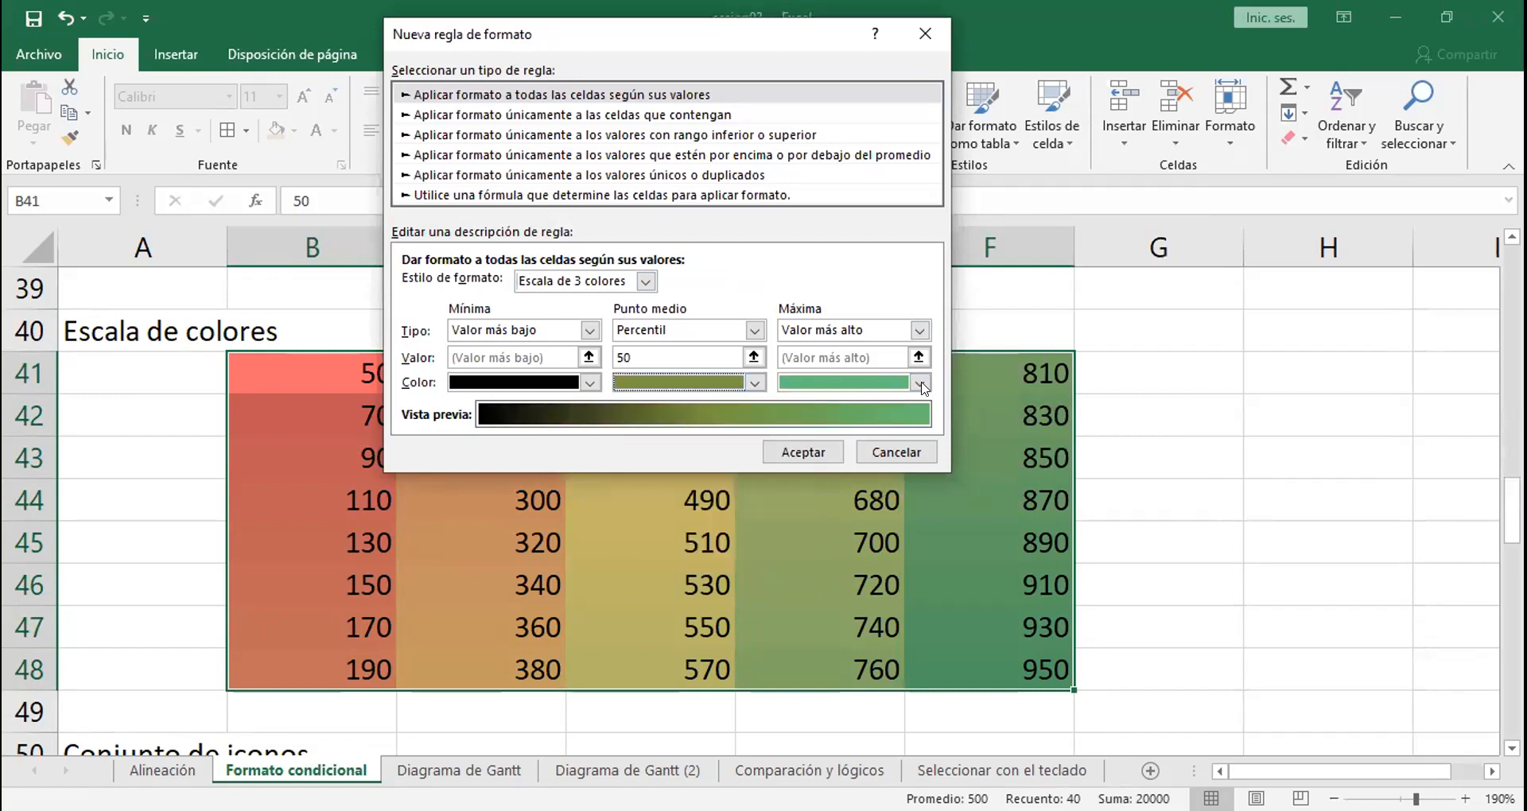
{"action": "left_click", "coordinate": [919, 385]}
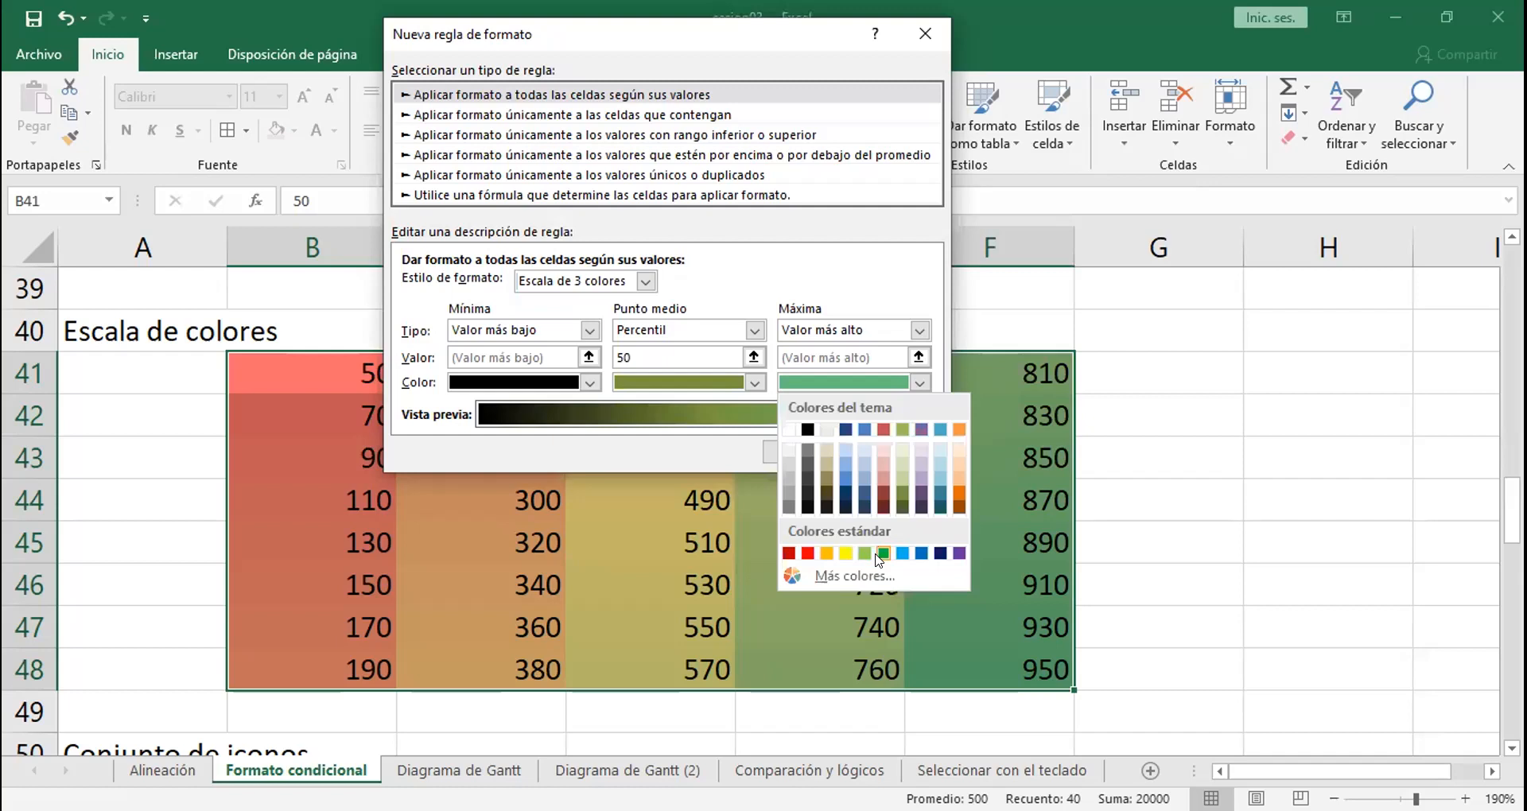
{"action": "left_click", "coordinate": [881, 554]}
{"action": "left_click", "coordinate": [801, 452]}
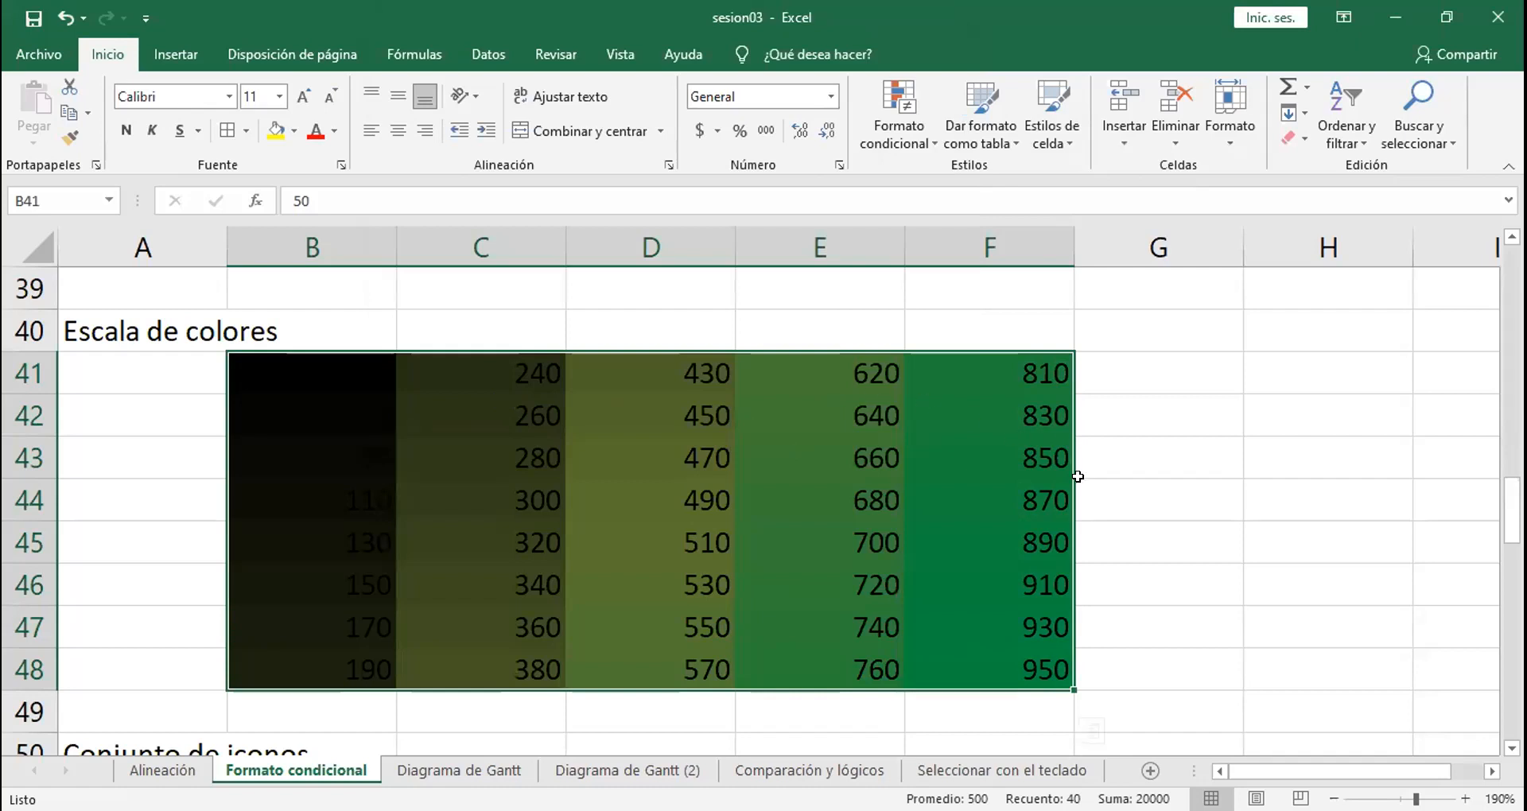
{"action": "left_click", "coordinate": [1134, 517]}
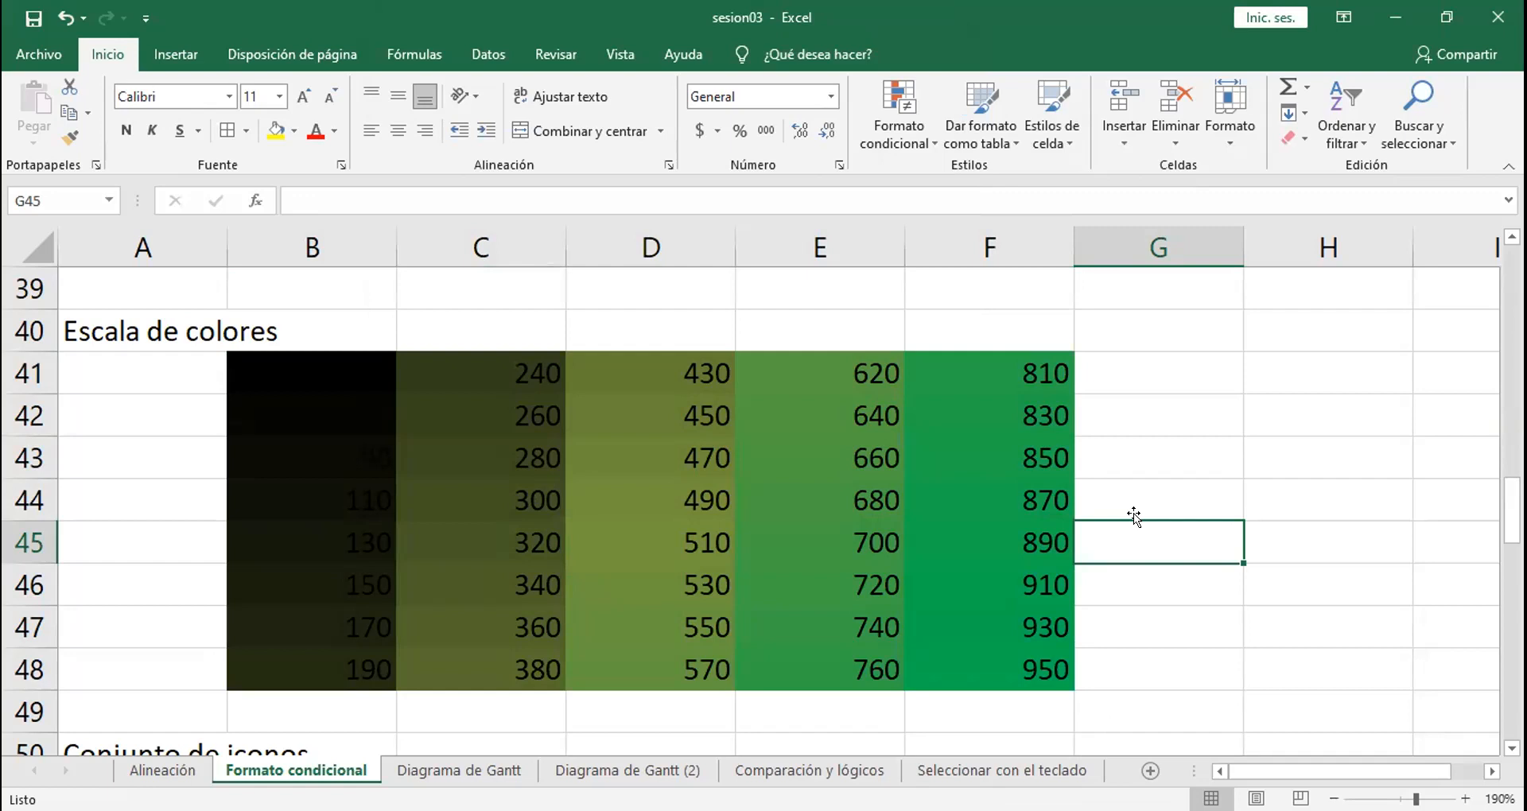
Step: Apply the icon set with circled check, exclamation and cross symbols to the range B51:F57
{"action": "key", "text": "Down"}
{"action": "key", "text": "Down"}
{"action": "key", "text": "Down"}
{"action": "key", "text": "Down"}
{"action": "key", "text": "Down"}
{"action": "key", "text": "Down"}
{"action": "key", "text": "Down"}
{"action": "key", "text": "Down"}
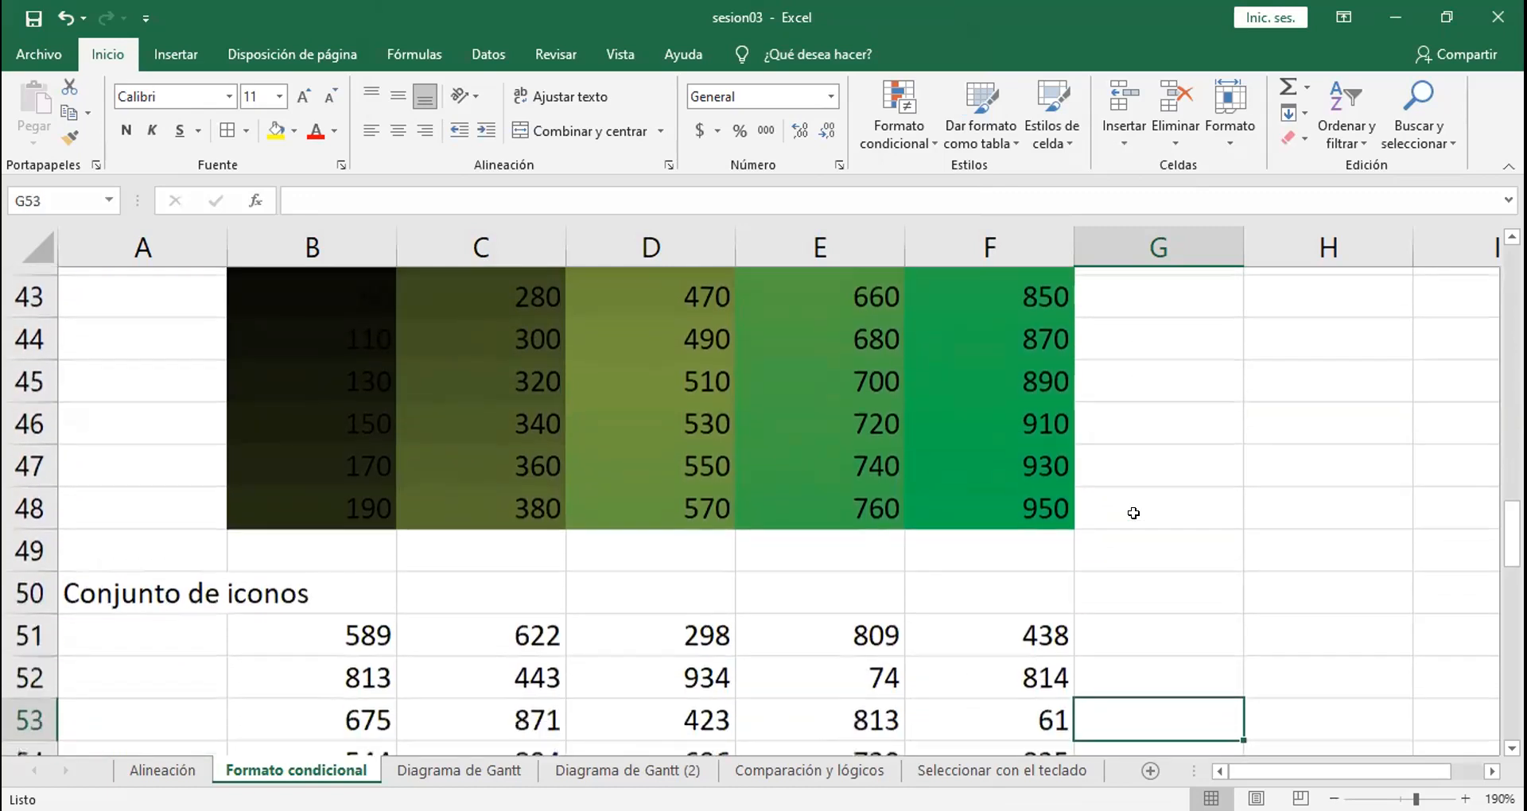
{"action": "key", "text": "Down"}
{"action": "key", "text": "Down"}
{"action": "key", "text": "Down"}
{"action": "key", "text": "Down"}
{"action": "key", "text": "Down"}
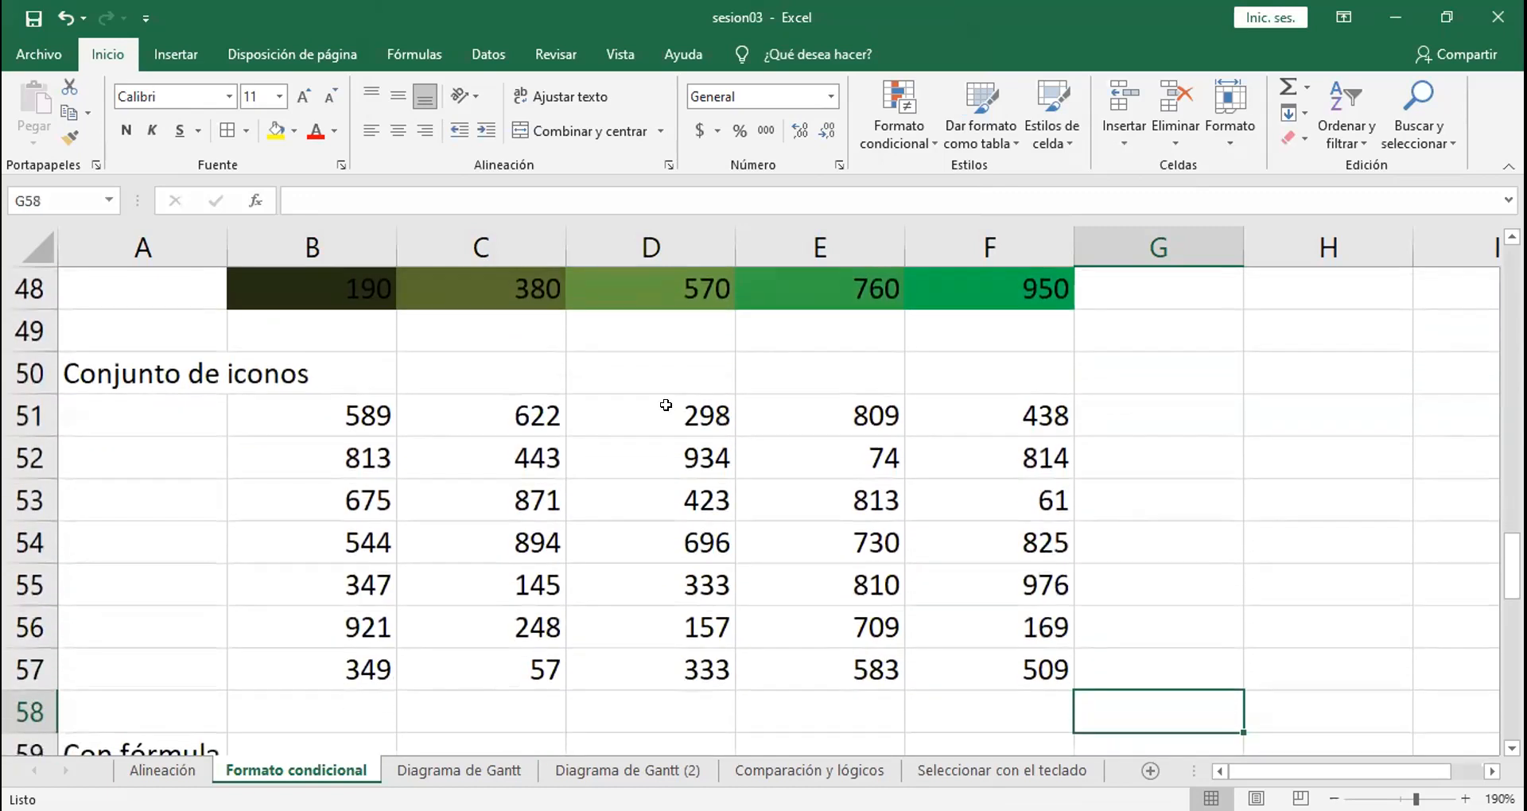
{"action": "left_click_drag", "start_coordinate": [339, 420], "coordinate": [988, 648]}
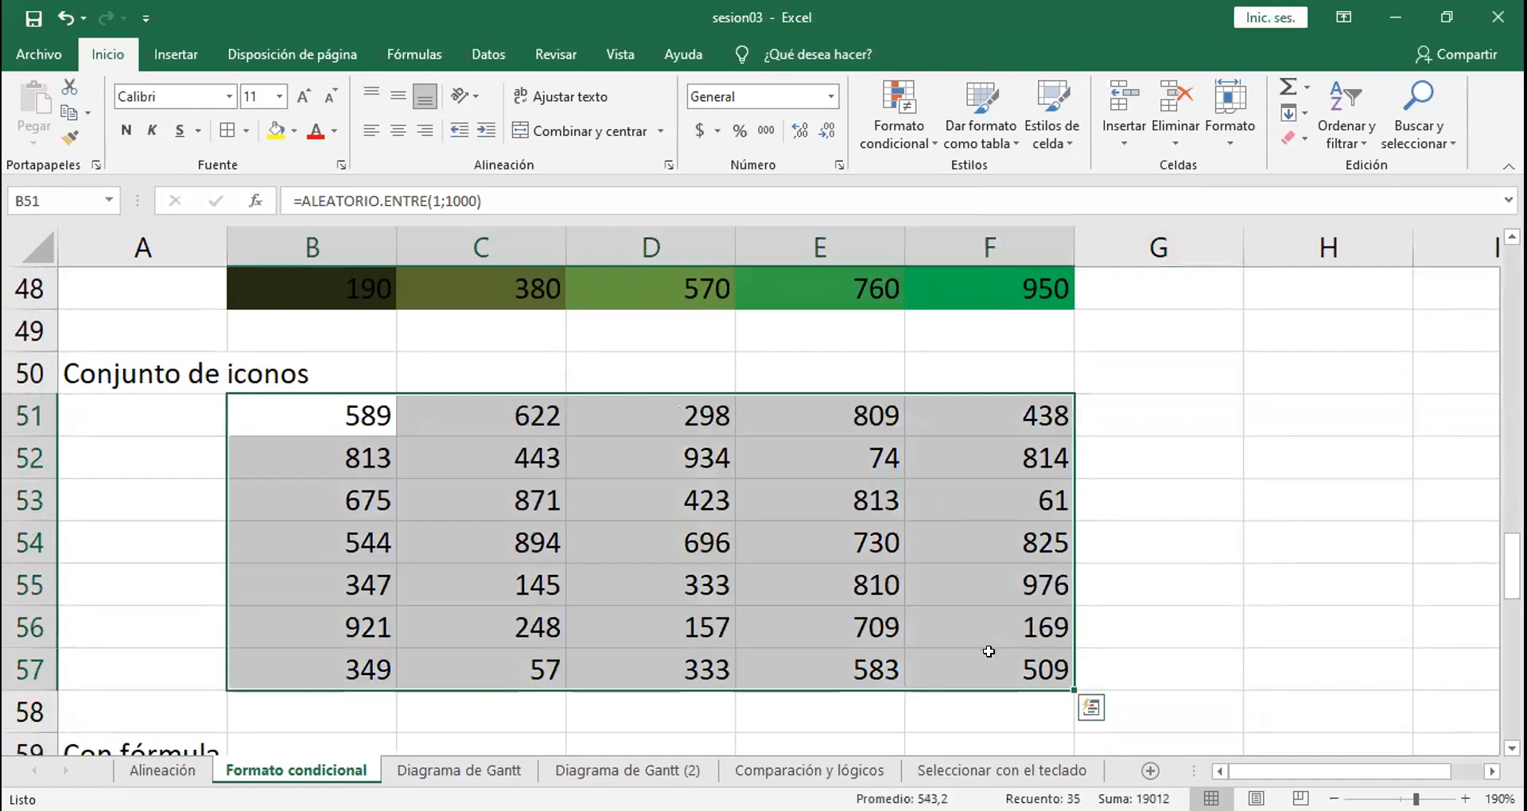
{"action": "left_click", "coordinate": [900, 118]}
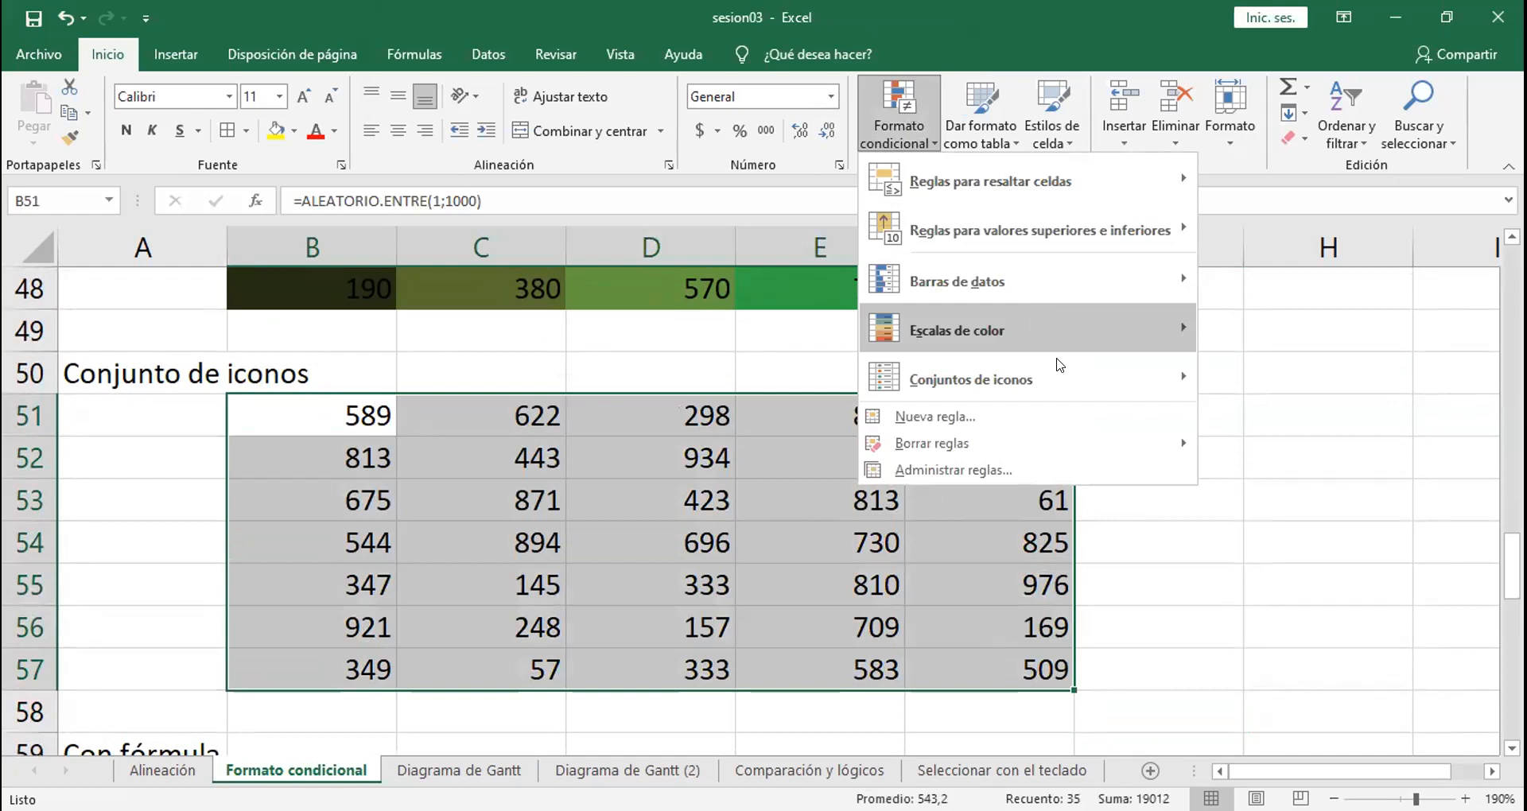
{"action": "mouse_move", "coordinate": [1059, 365]}
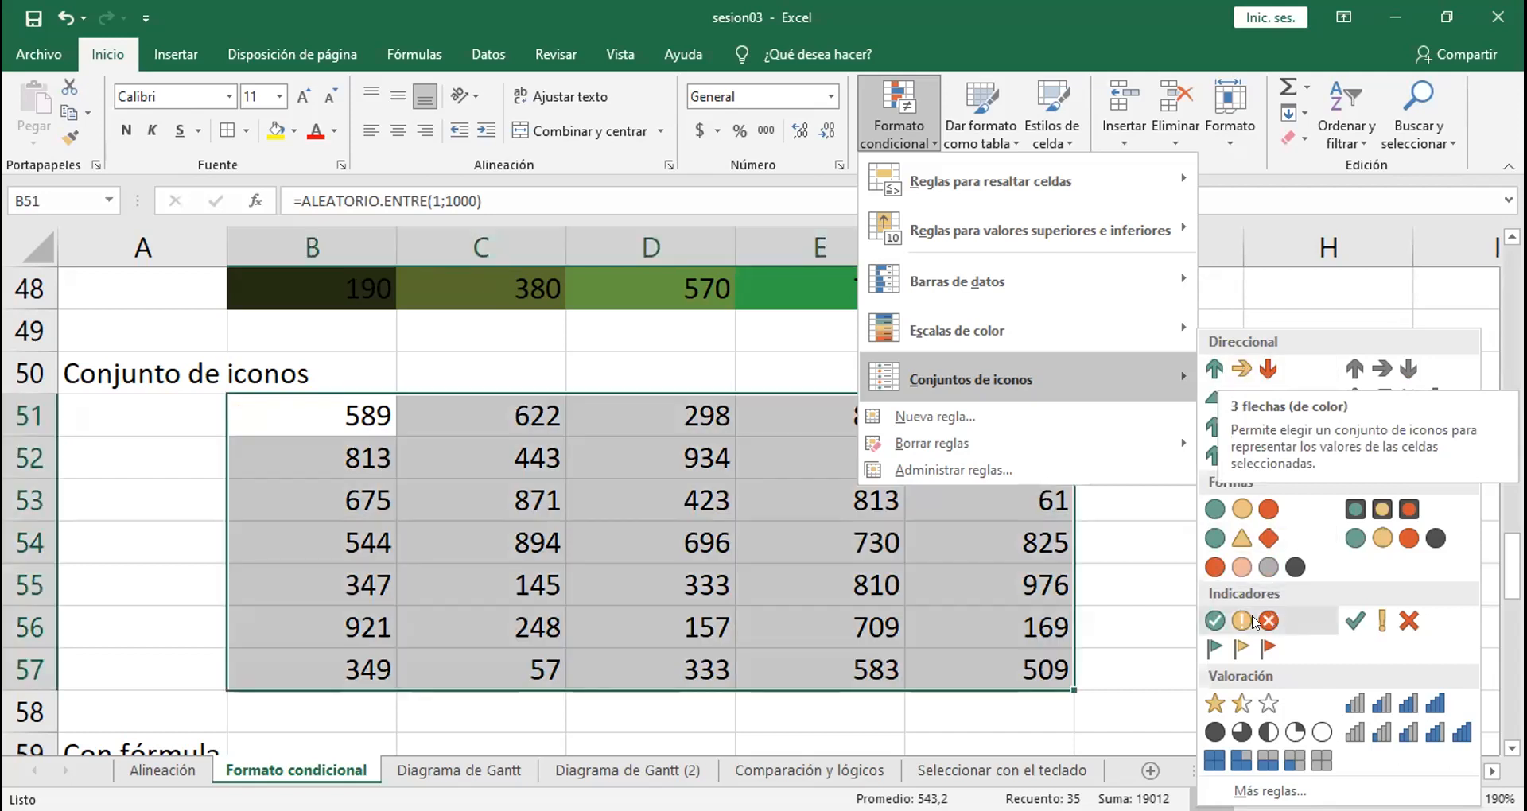
{"action": "left_click", "coordinate": [1253, 621]}
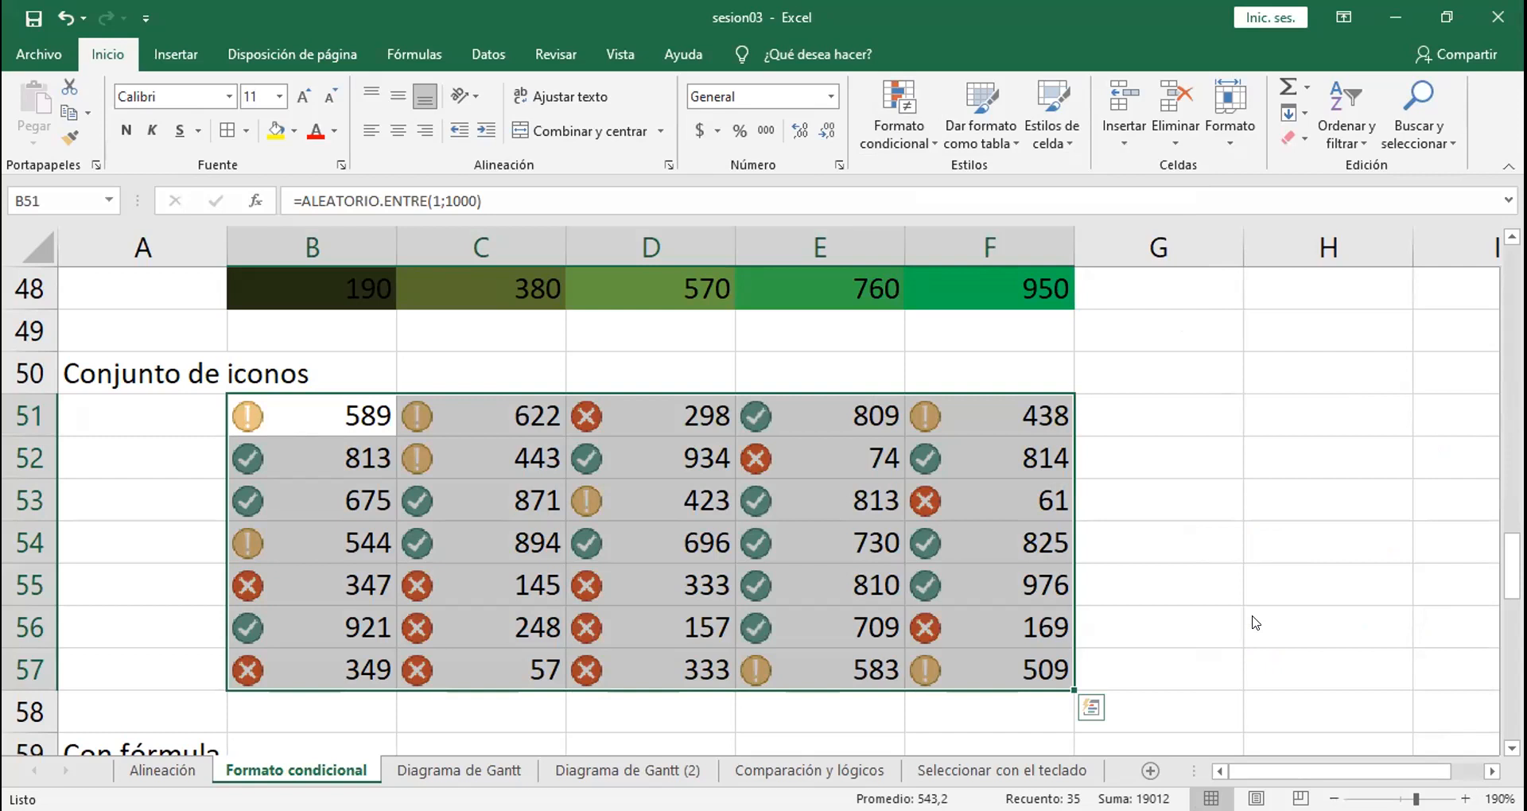
{"action": "left_click", "coordinate": [170, 432]}
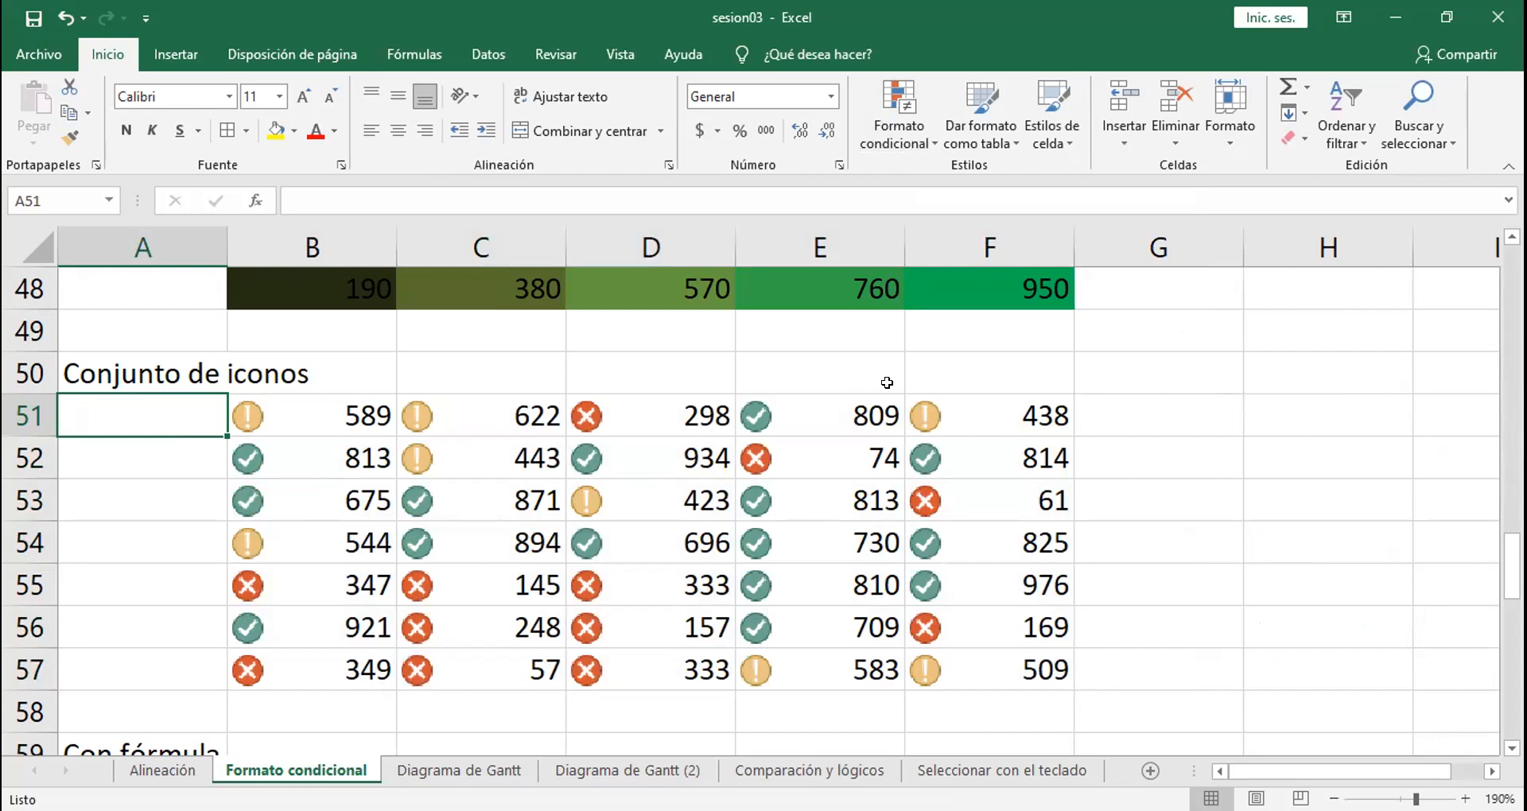
{"action": "left_click", "coordinate": [976, 418]}
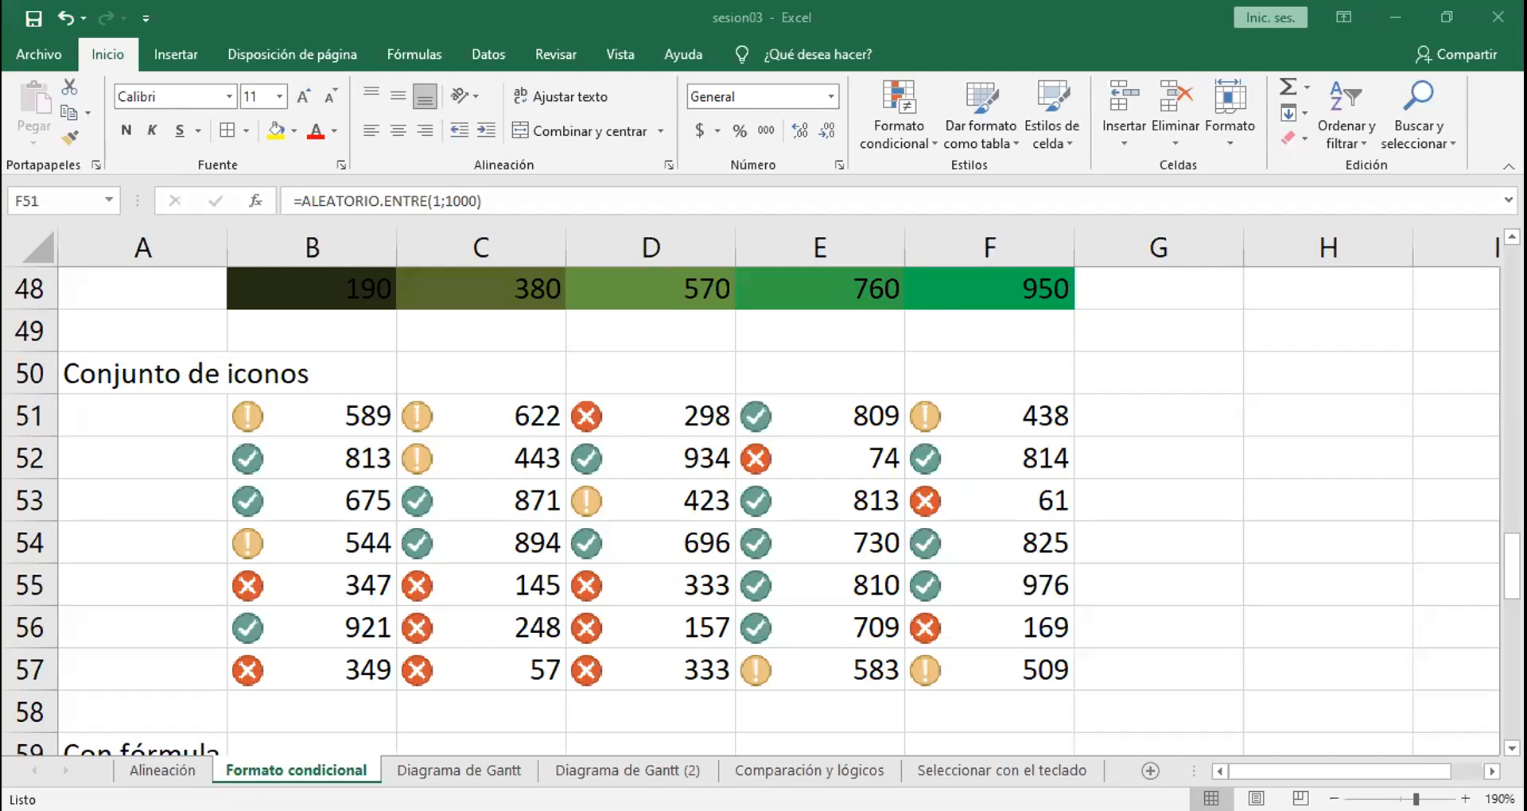
{"action": "scroll", "coordinate": [762, 509], "scroll_direction": "down", "scroll_amount": 2}
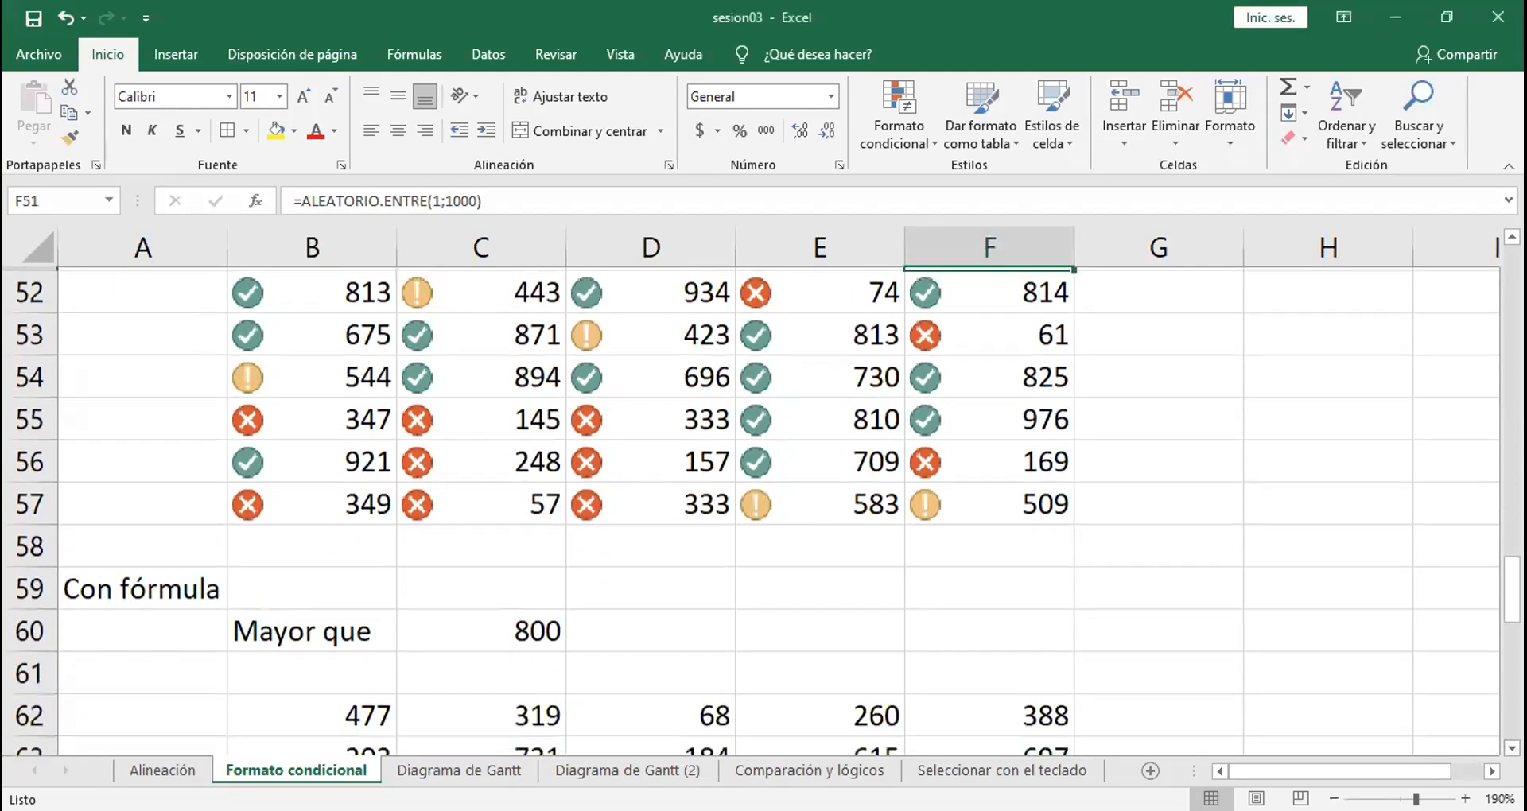
{"action": "scroll", "coordinate": [761, 509], "scroll_direction": "down", "scroll_amount": 2}
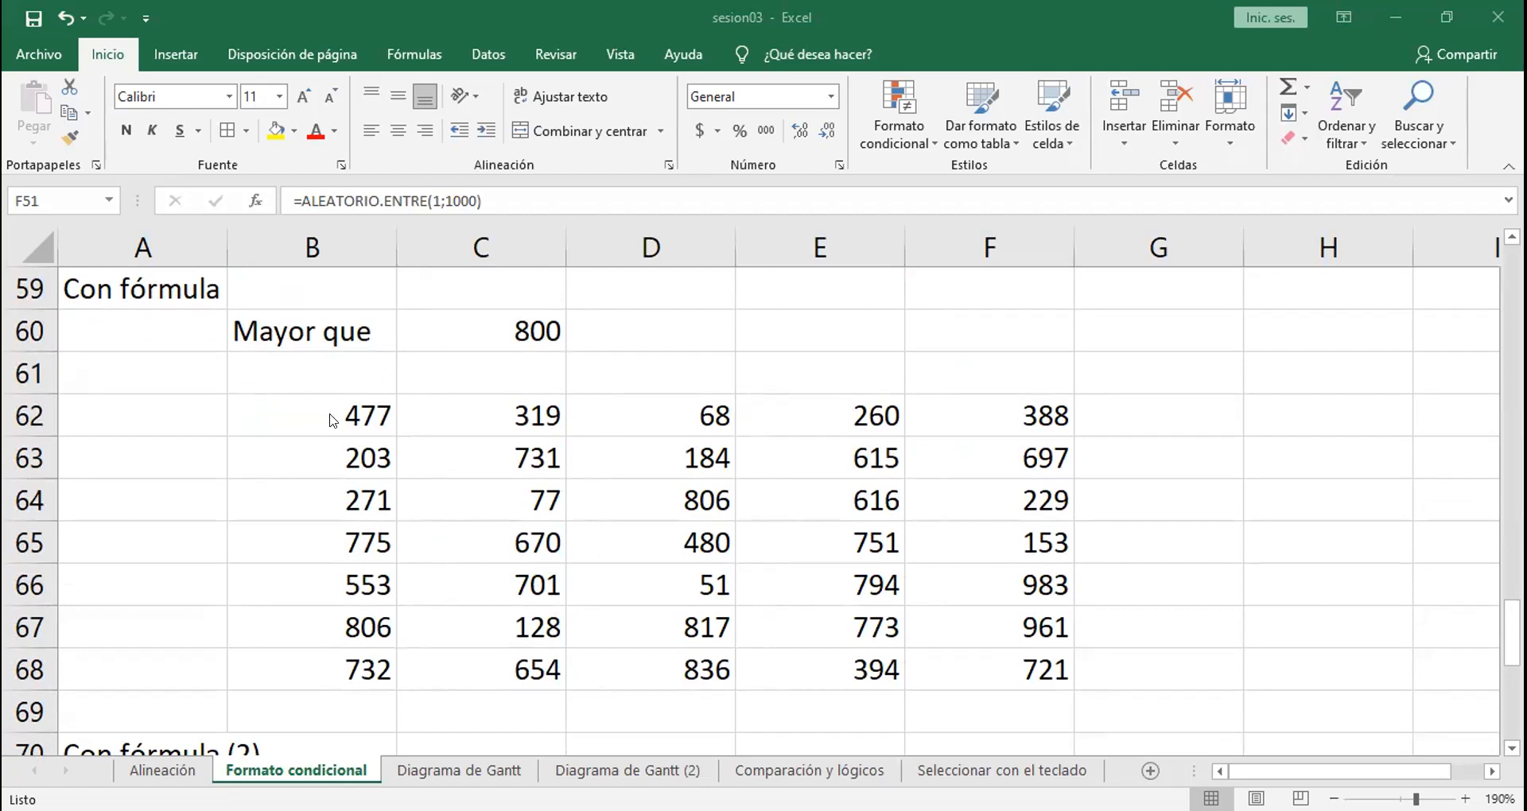
{"action": "left_click_drag", "start_coordinate": [332, 420], "coordinate": [950, 649]}
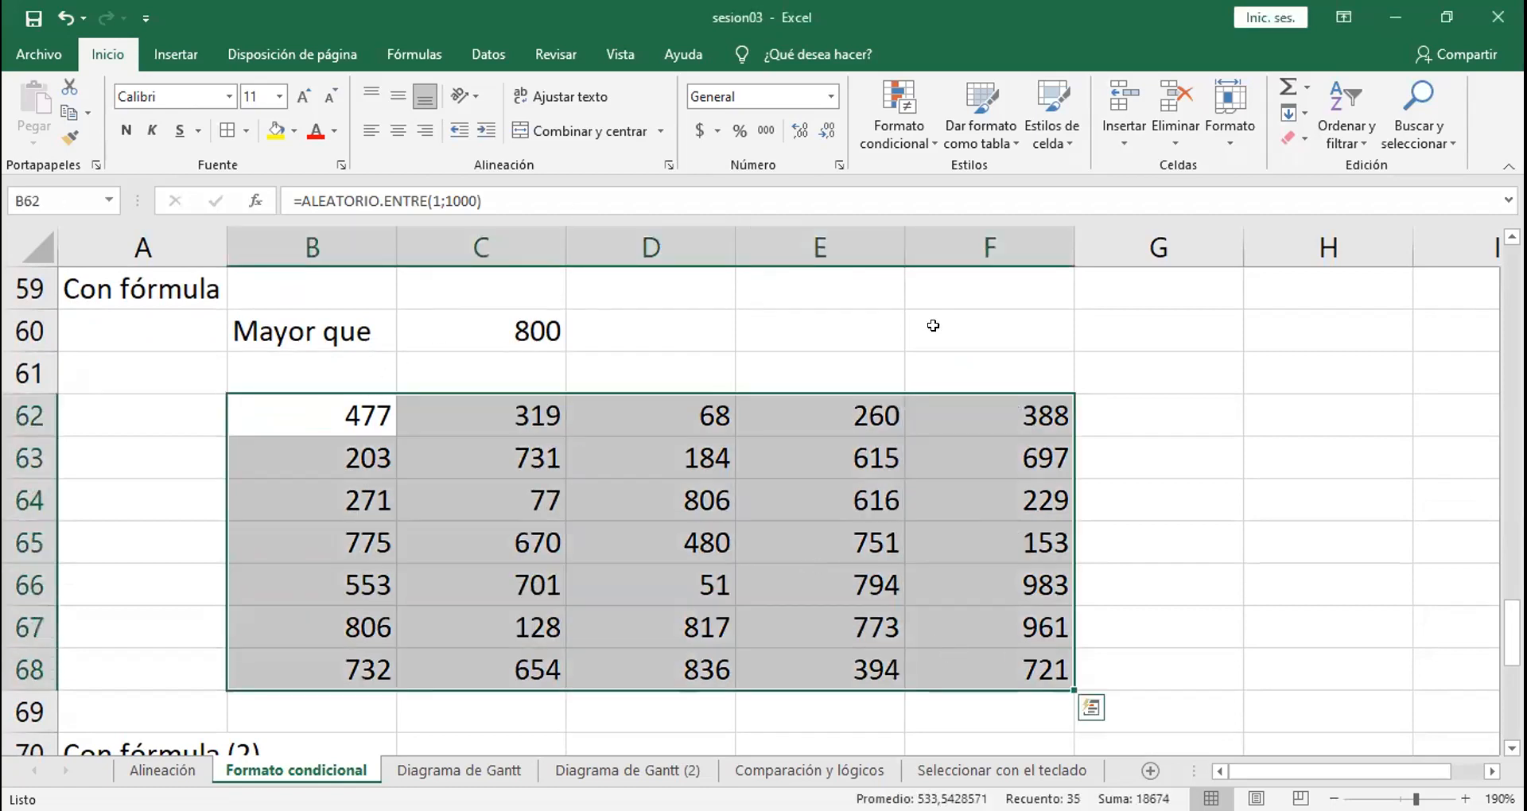
{"action": "left_click", "coordinate": [898, 119]}
{"action": "mouse_move", "coordinate": [1034, 182]}
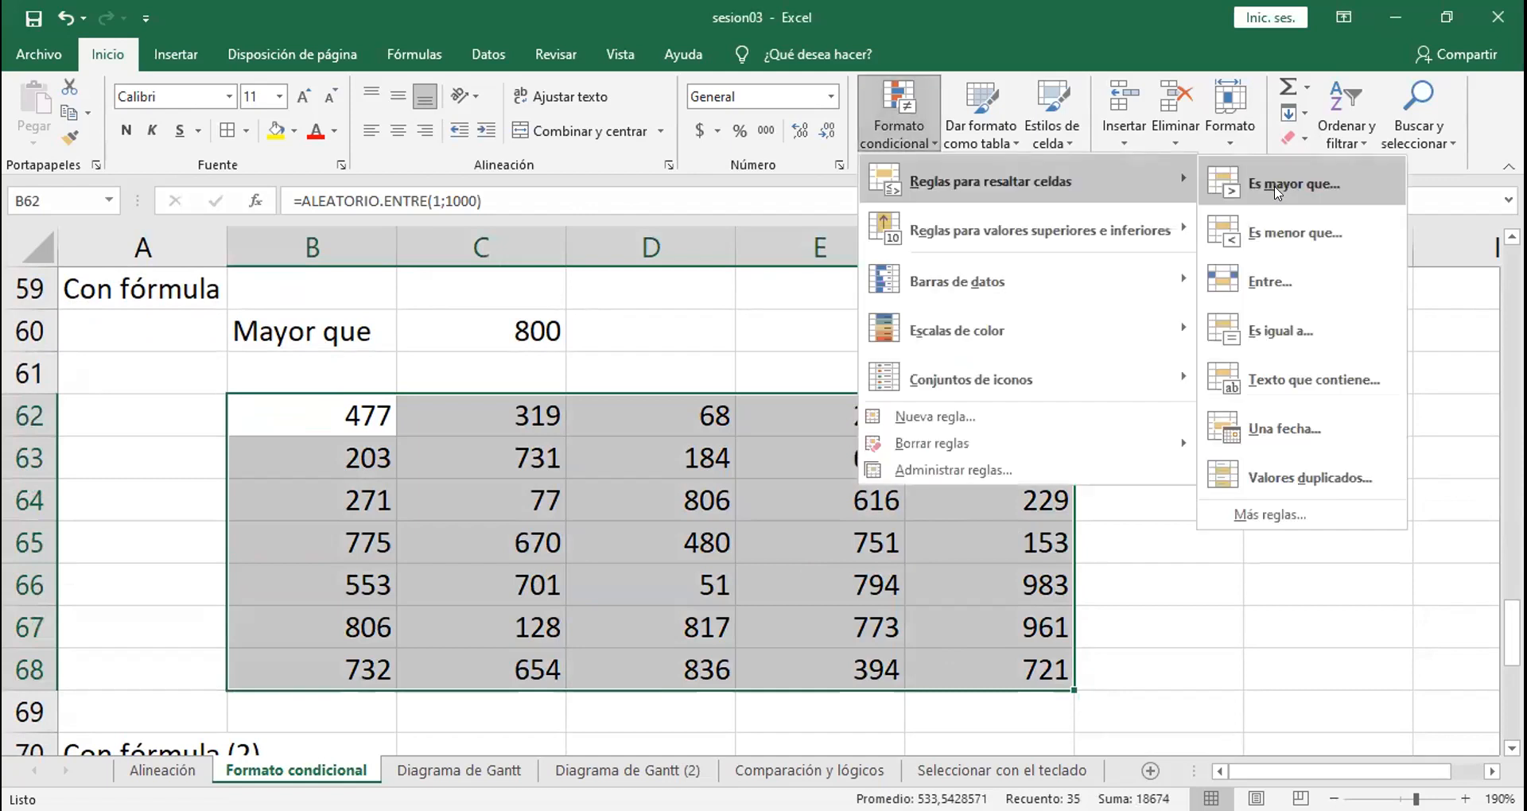
{"action": "left_click", "coordinate": [1275, 191]}
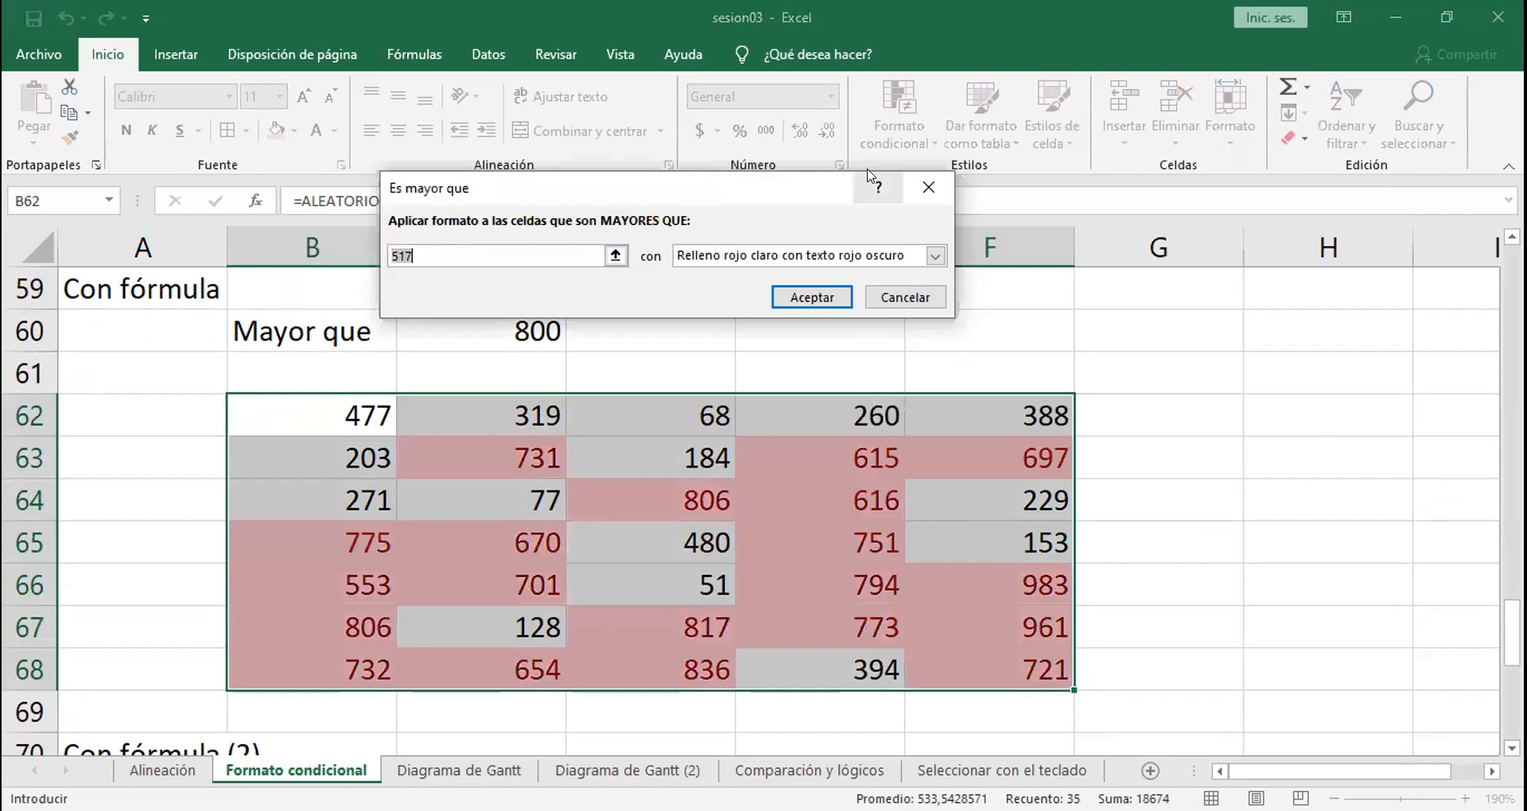
{"action": "key", "text": "Escape"}
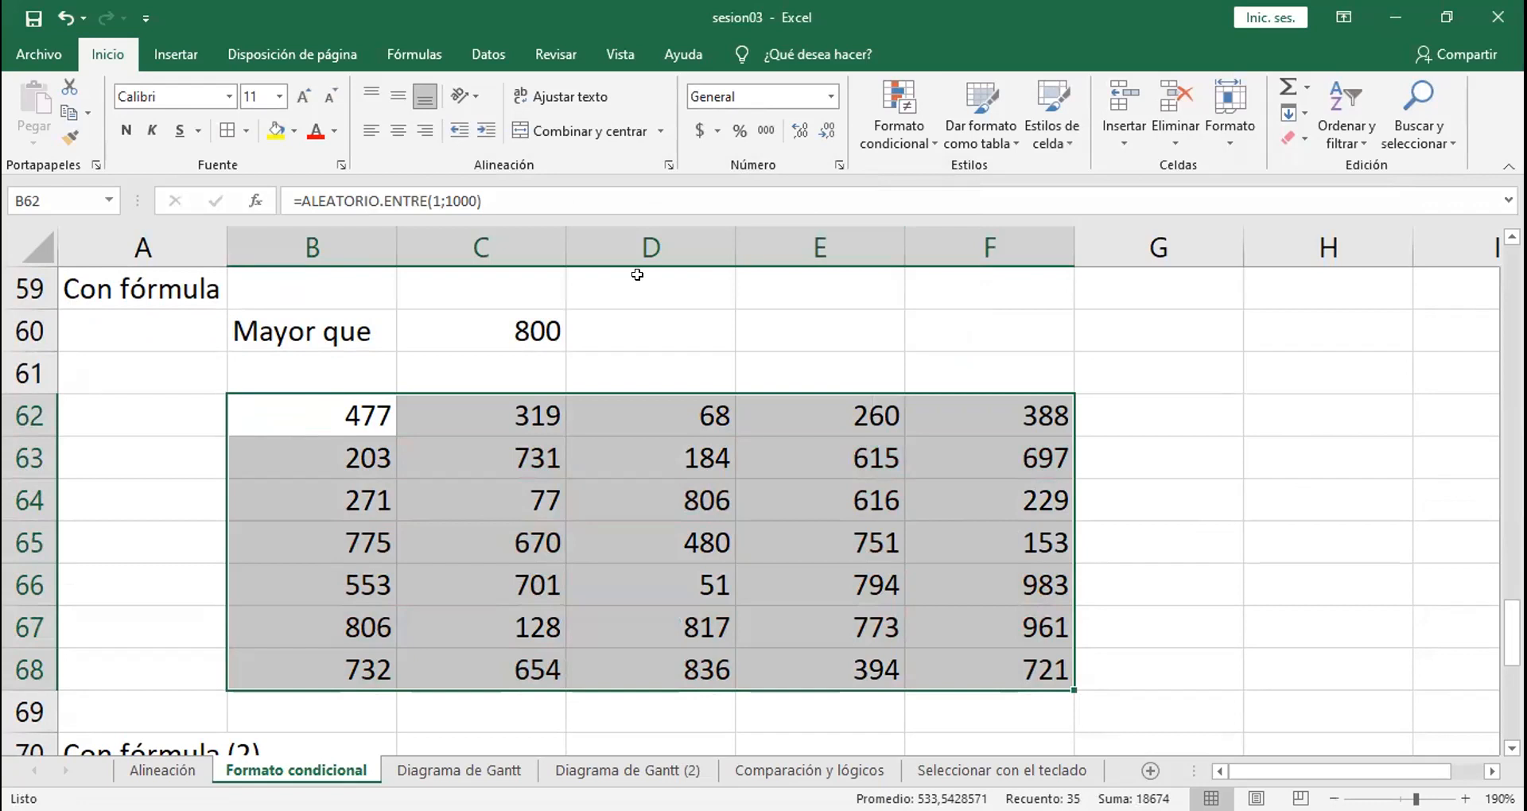
Step: Set the Mayor que threshold in cell C60 to 400
{"action": "left_click", "coordinate": [511, 319]}
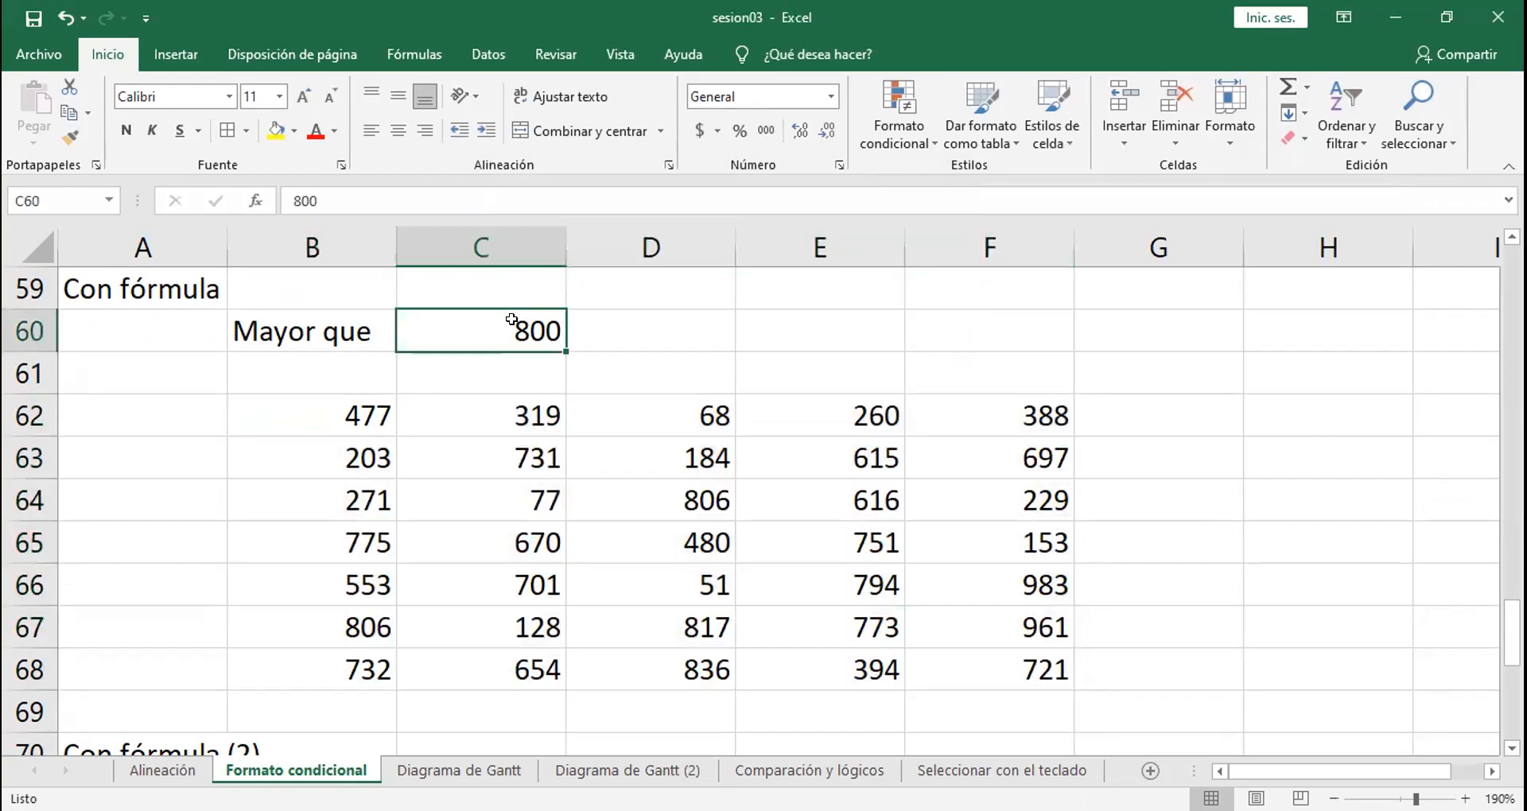
{"action": "type", "text": "400"}
{"action": "key", "text": "Return"}
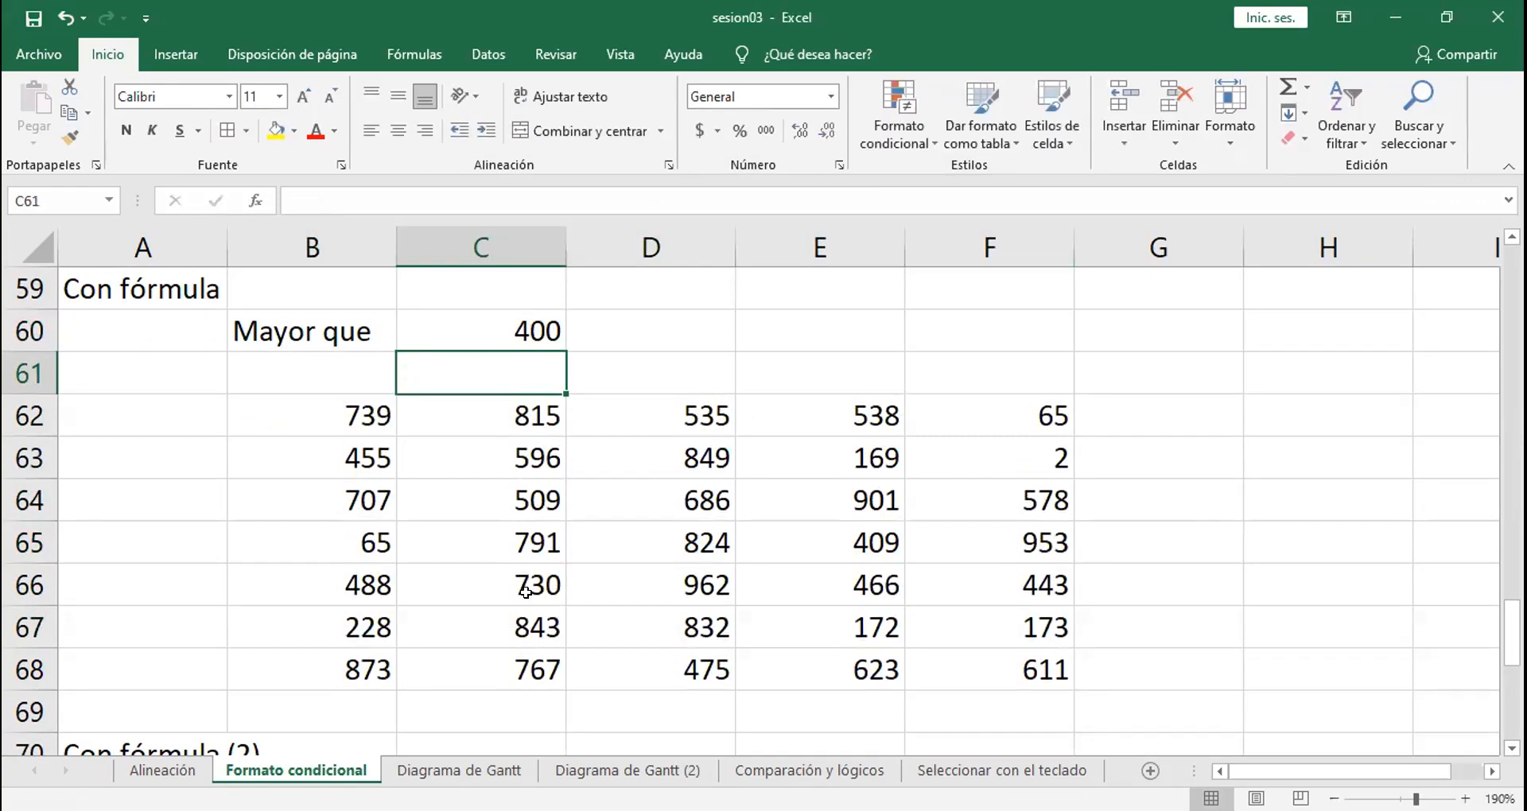
Step: Replace the random-number formulas in B62:F68 with their static values
{"action": "left_click_drag", "start_coordinate": [350, 417], "coordinate": [992, 670]}
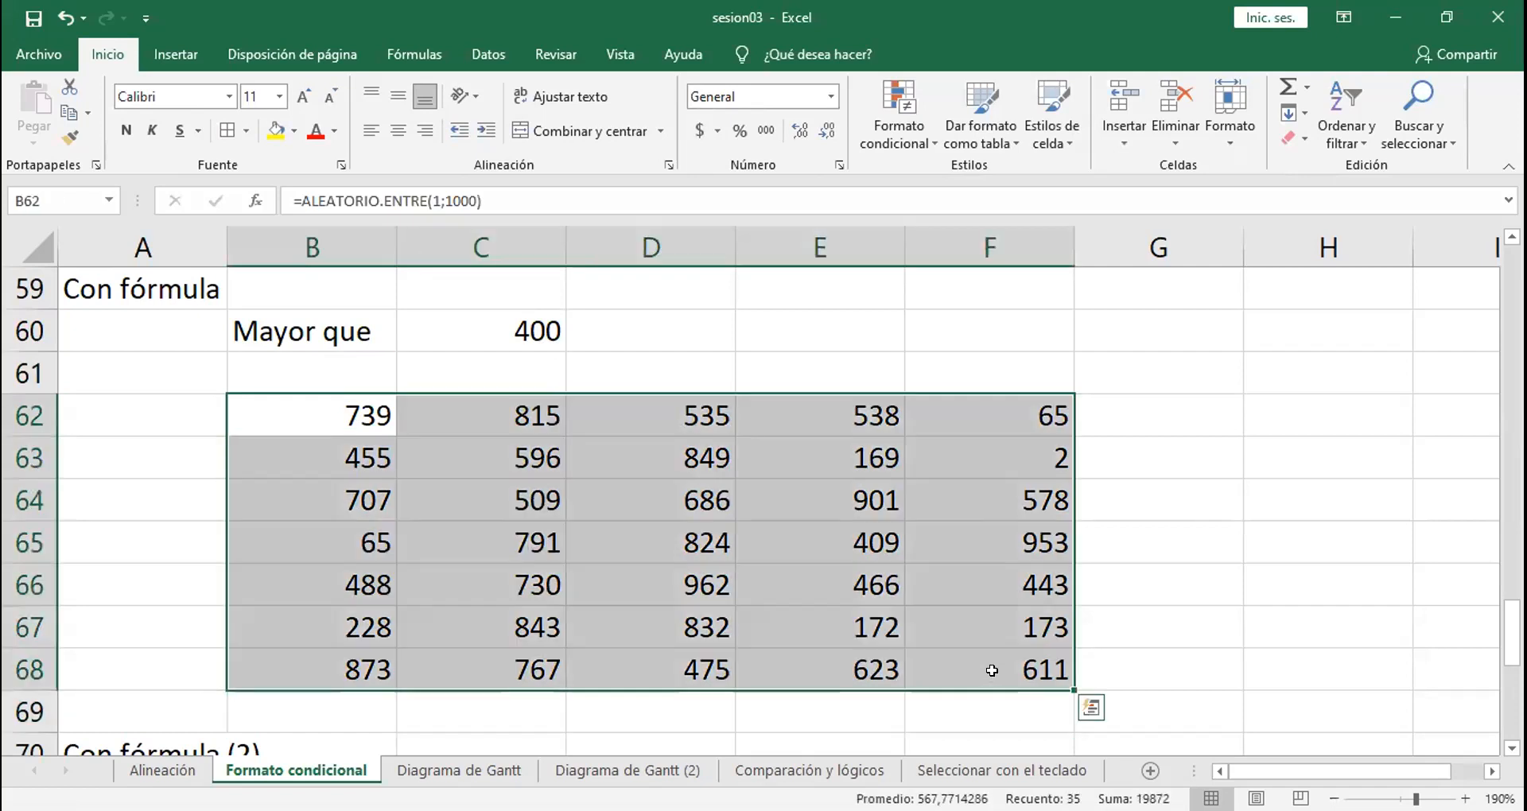
{"action": "key", "text": "ctrl+c"}
{"action": "left_click", "coordinate": [317, 402]}
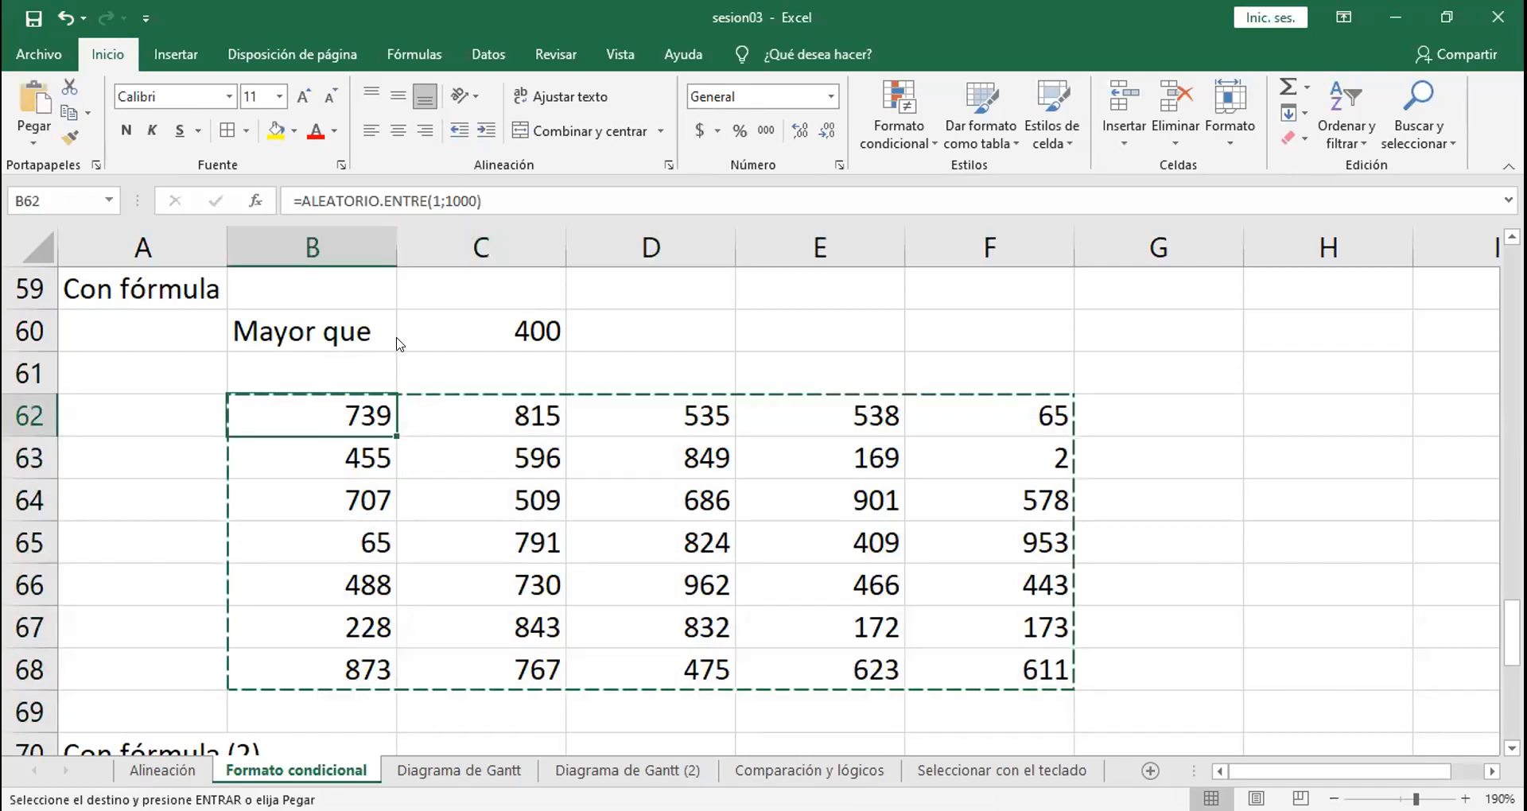
{"action": "right_click", "coordinate": [326, 395]}
{"action": "left_click", "coordinate": [404, 391]}
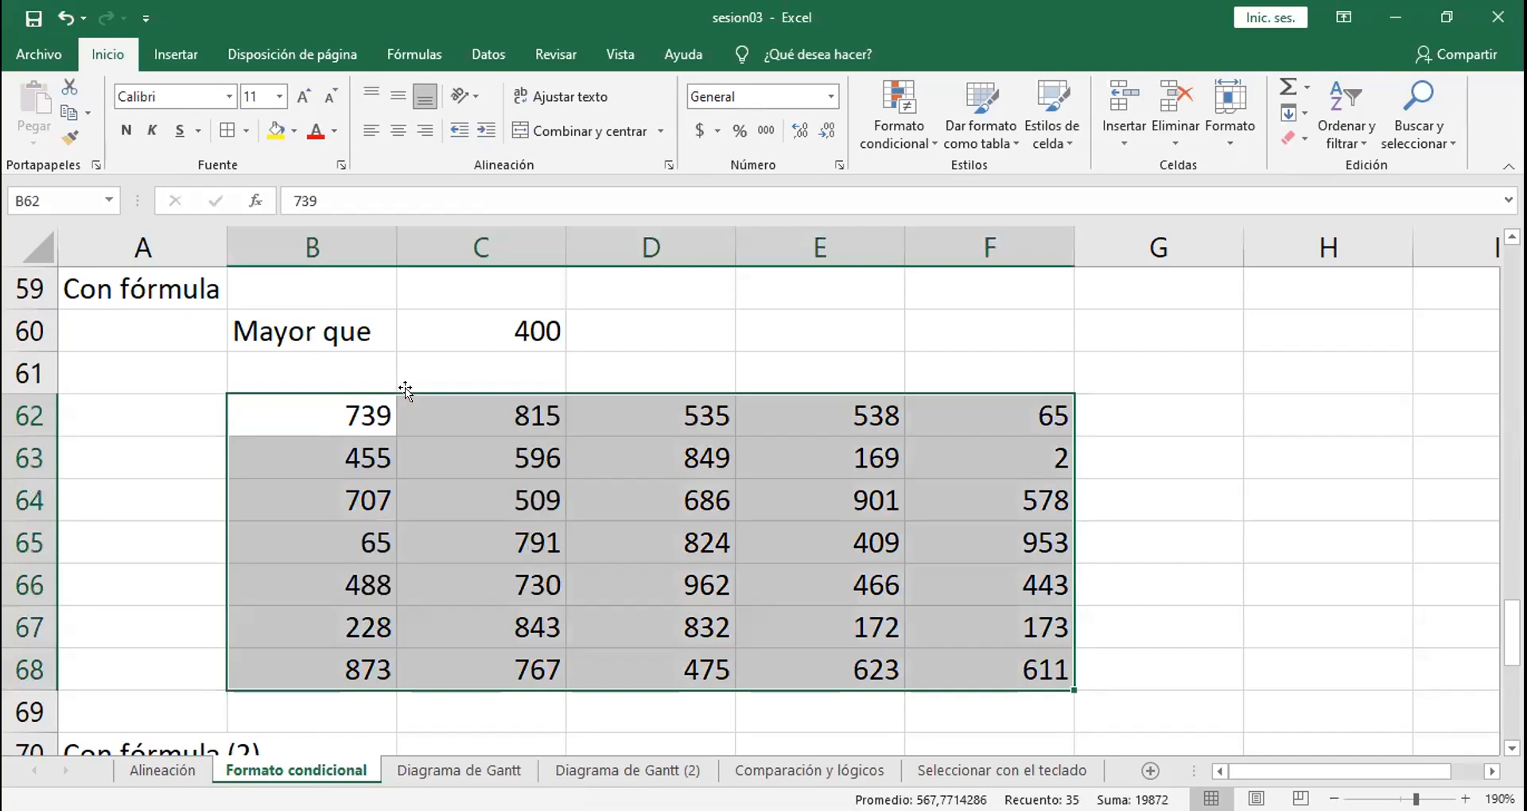
Step: Set the Mayor que threshold in cell C60 to 300
{"action": "left_click", "coordinate": [511, 335]}
{"action": "type", "text": "300"}
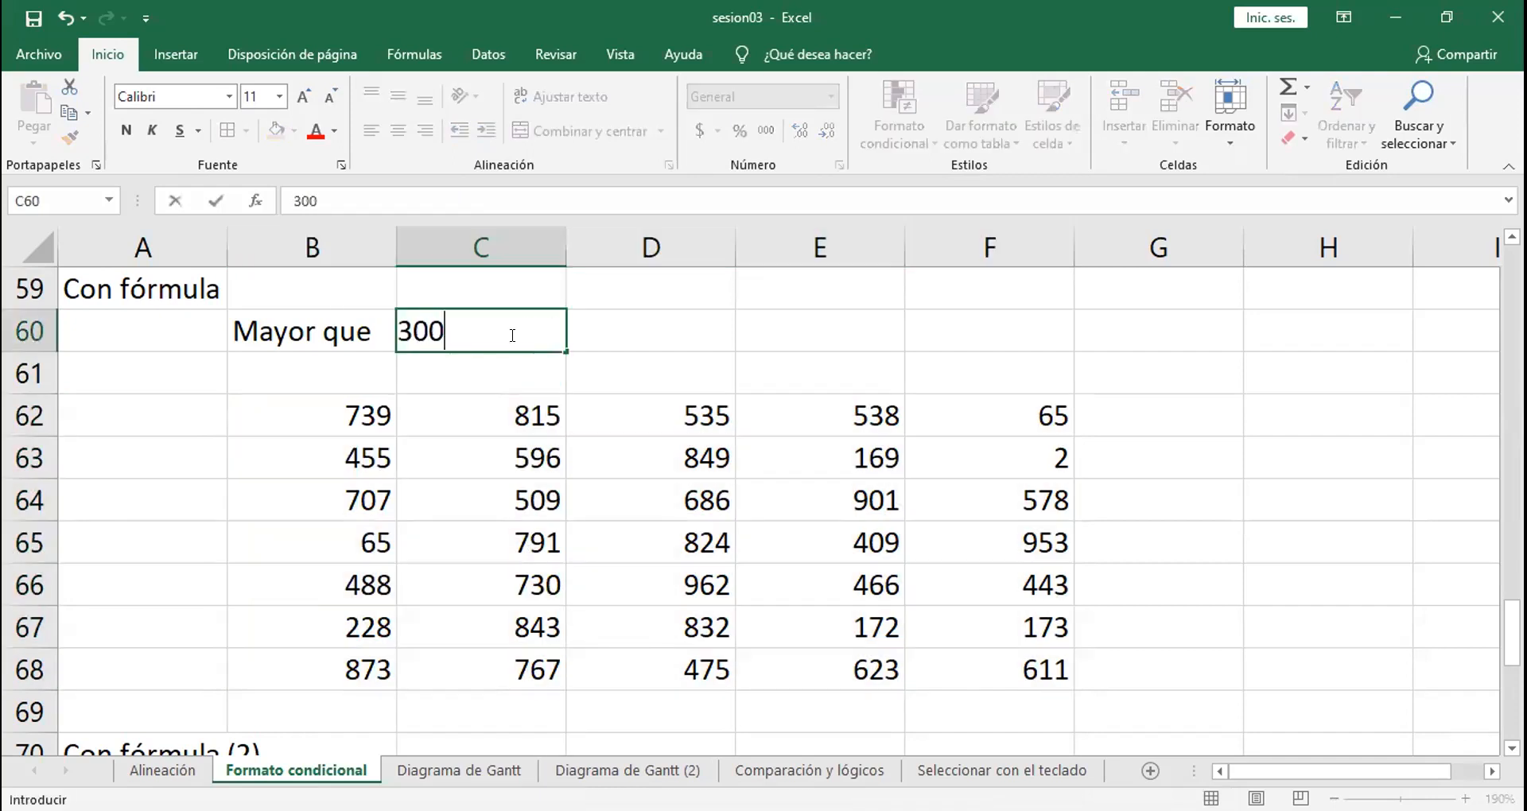
{"action": "key", "text": "Return"}
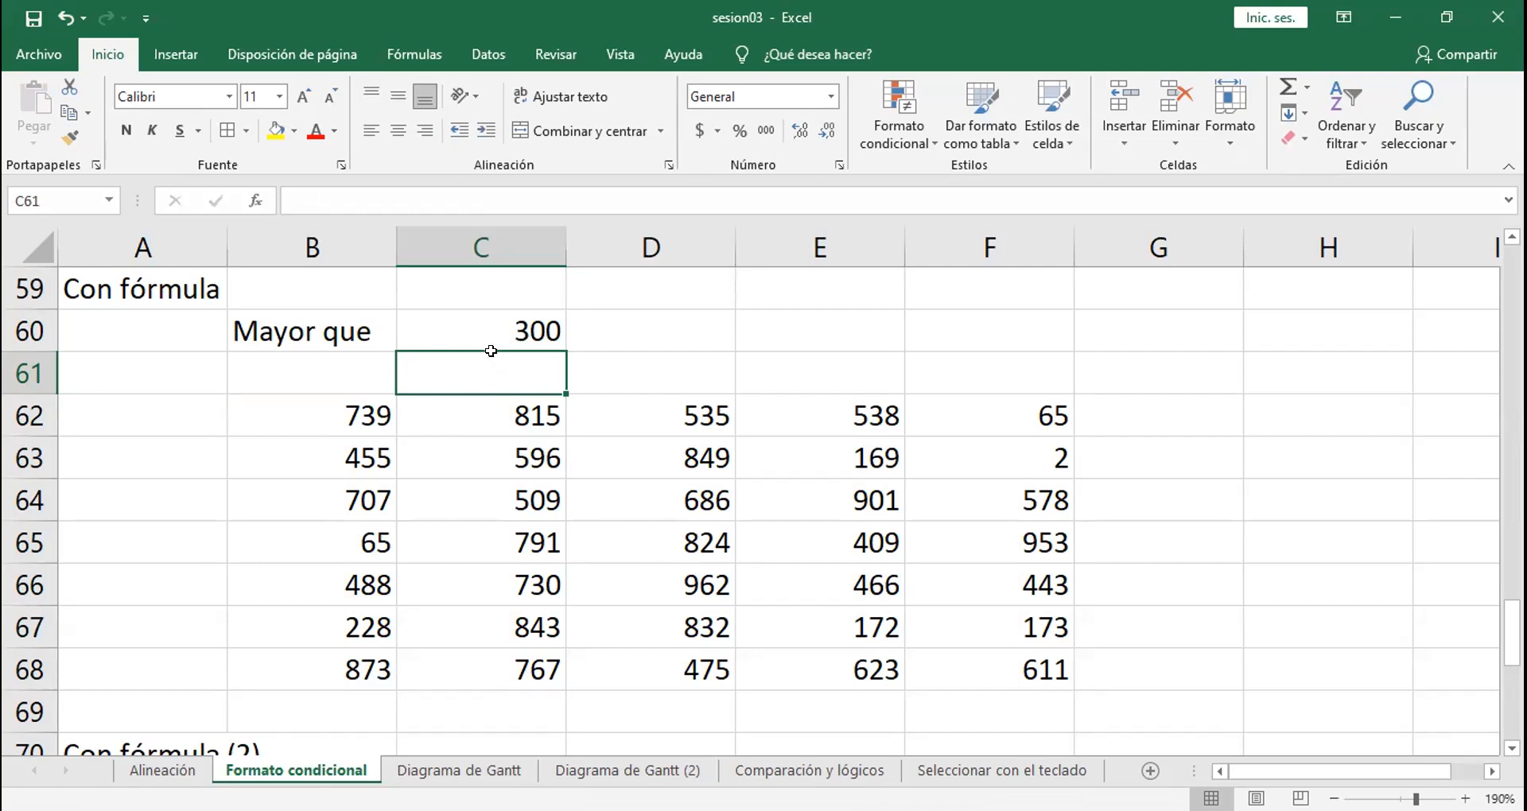
{"action": "left_click", "coordinate": [481, 318]}
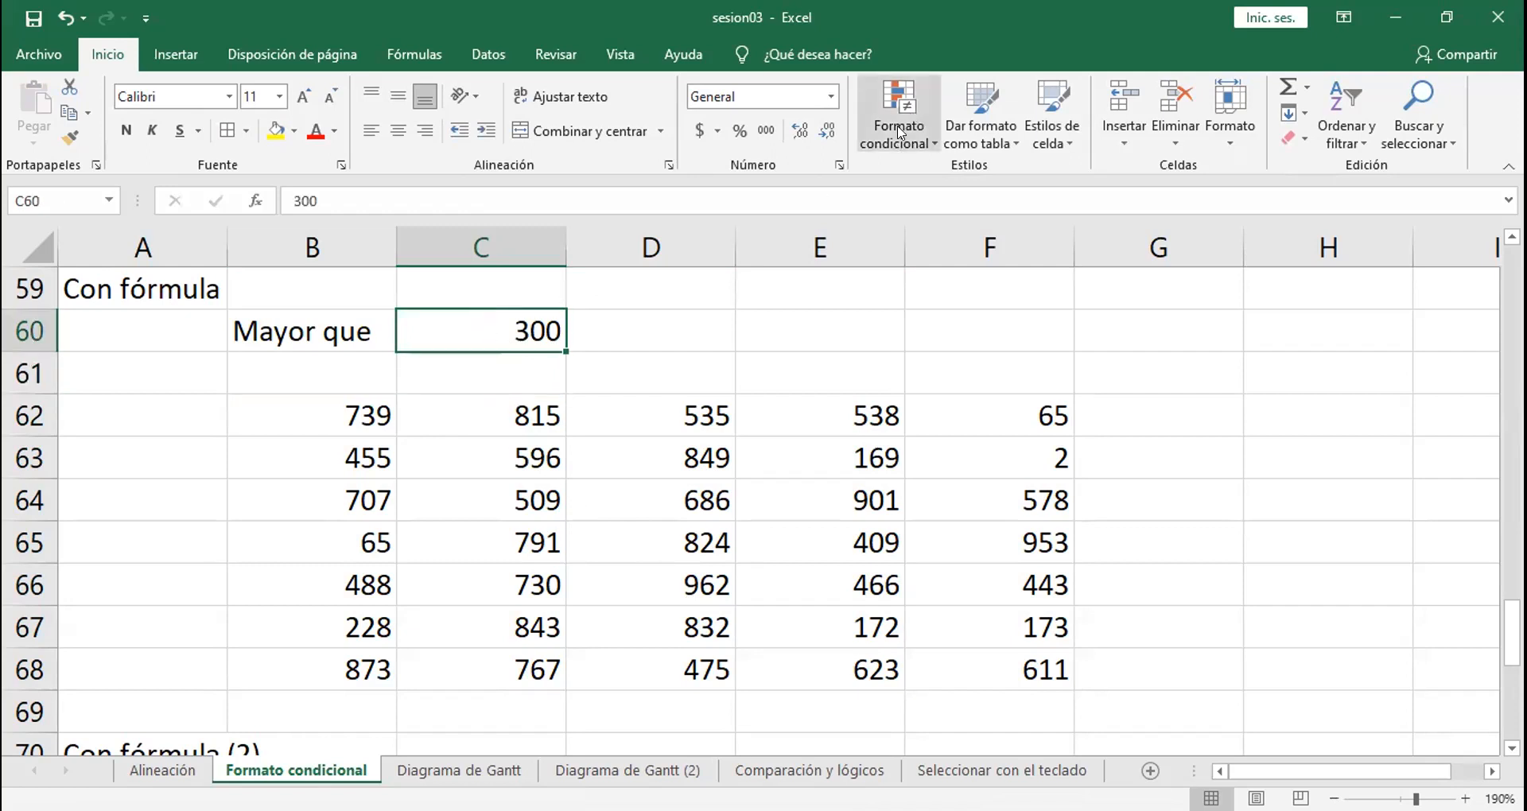
Step: Start a new conditional formatting rule for B62:F68 that uses a formula to determine which cells to format
{"action": "left_click_drag", "start_coordinate": [350, 408], "coordinate": [973, 649]}
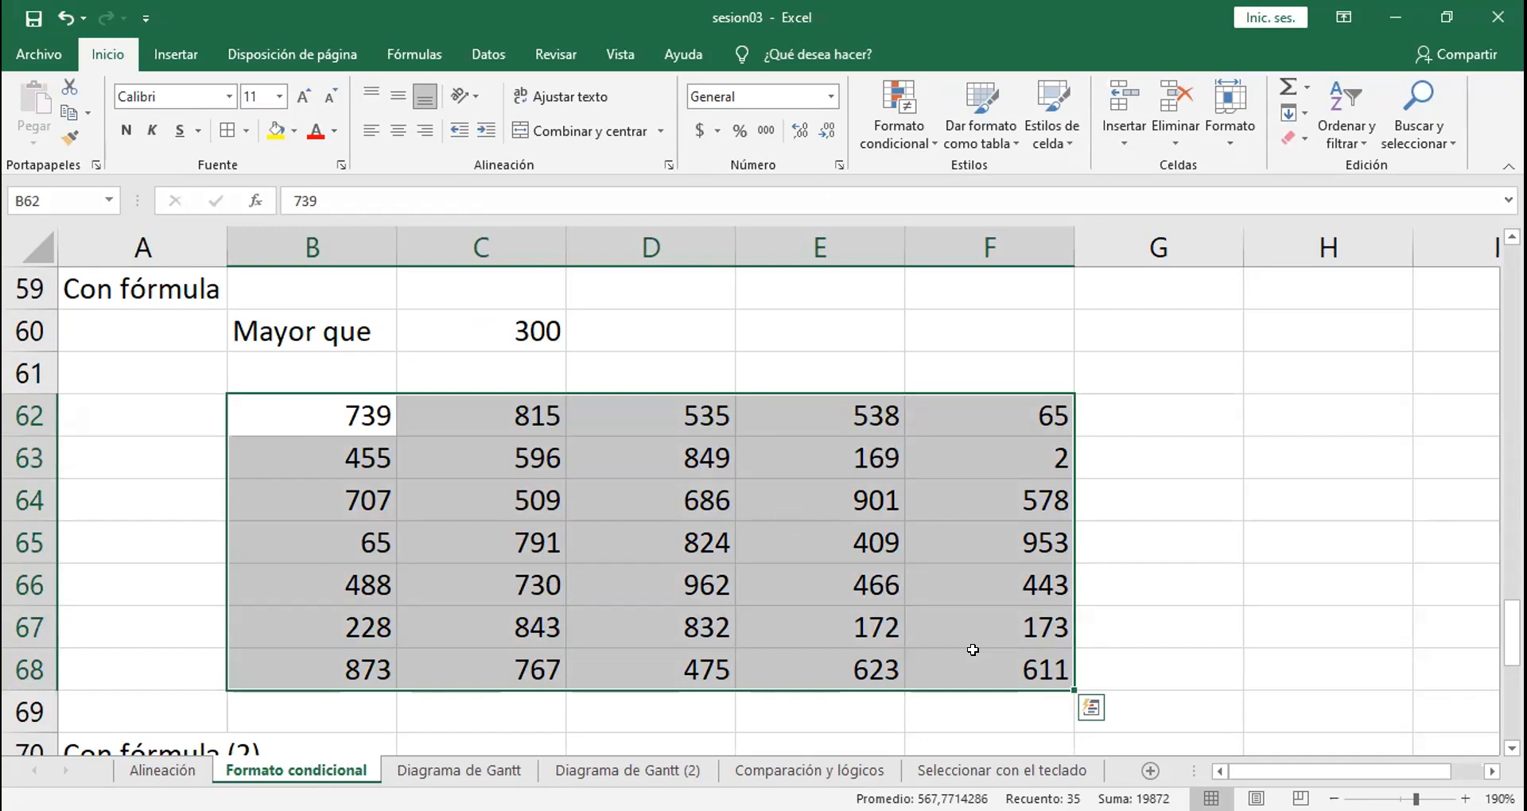
{"action": "left_click", "coordinate": [903, 126]}
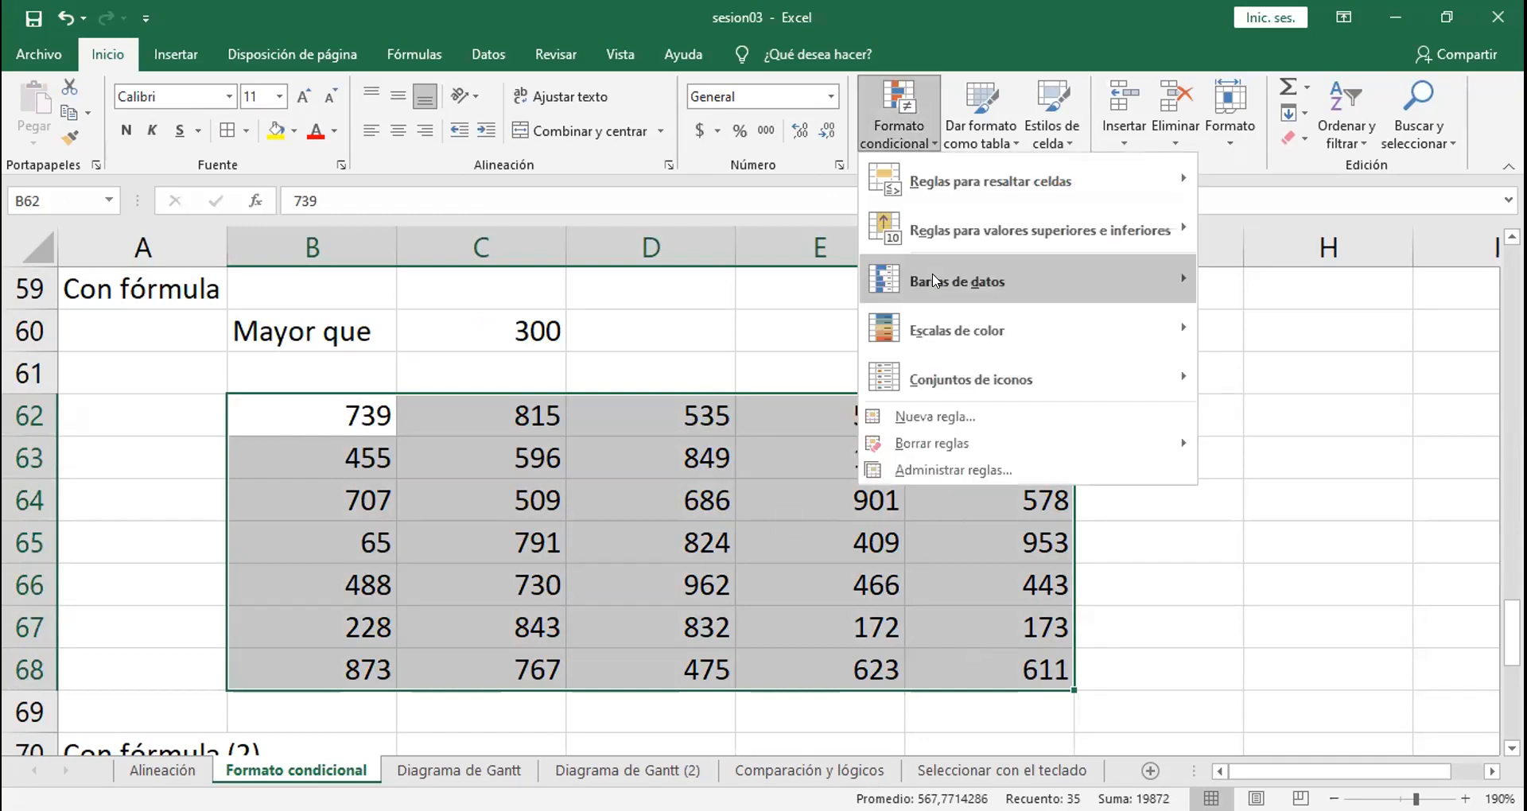
{"action": "left_click", "coordinate": [937, 417]}
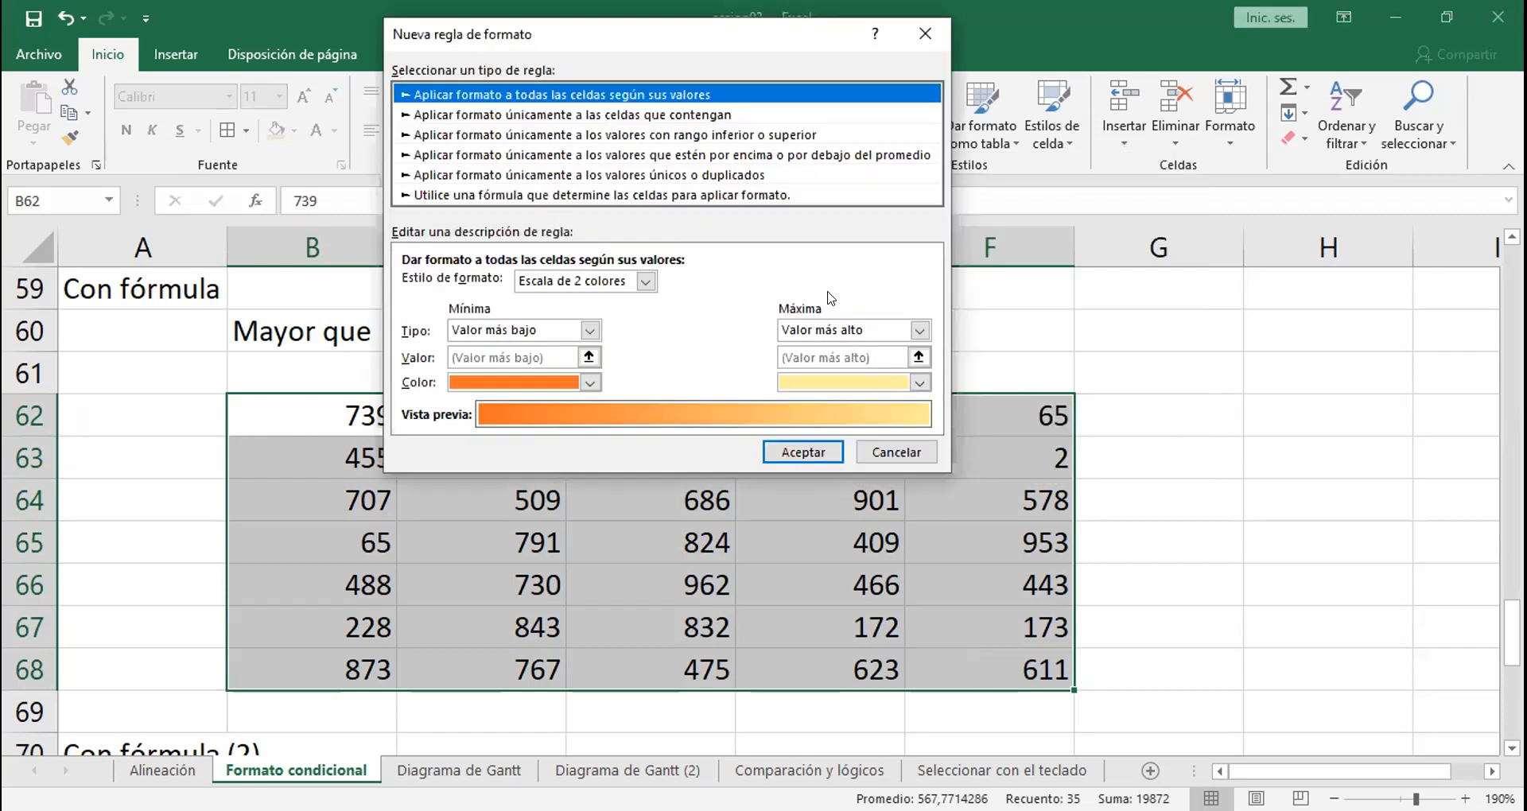
{"action": "left_click", "coordinate": [493, 197]}
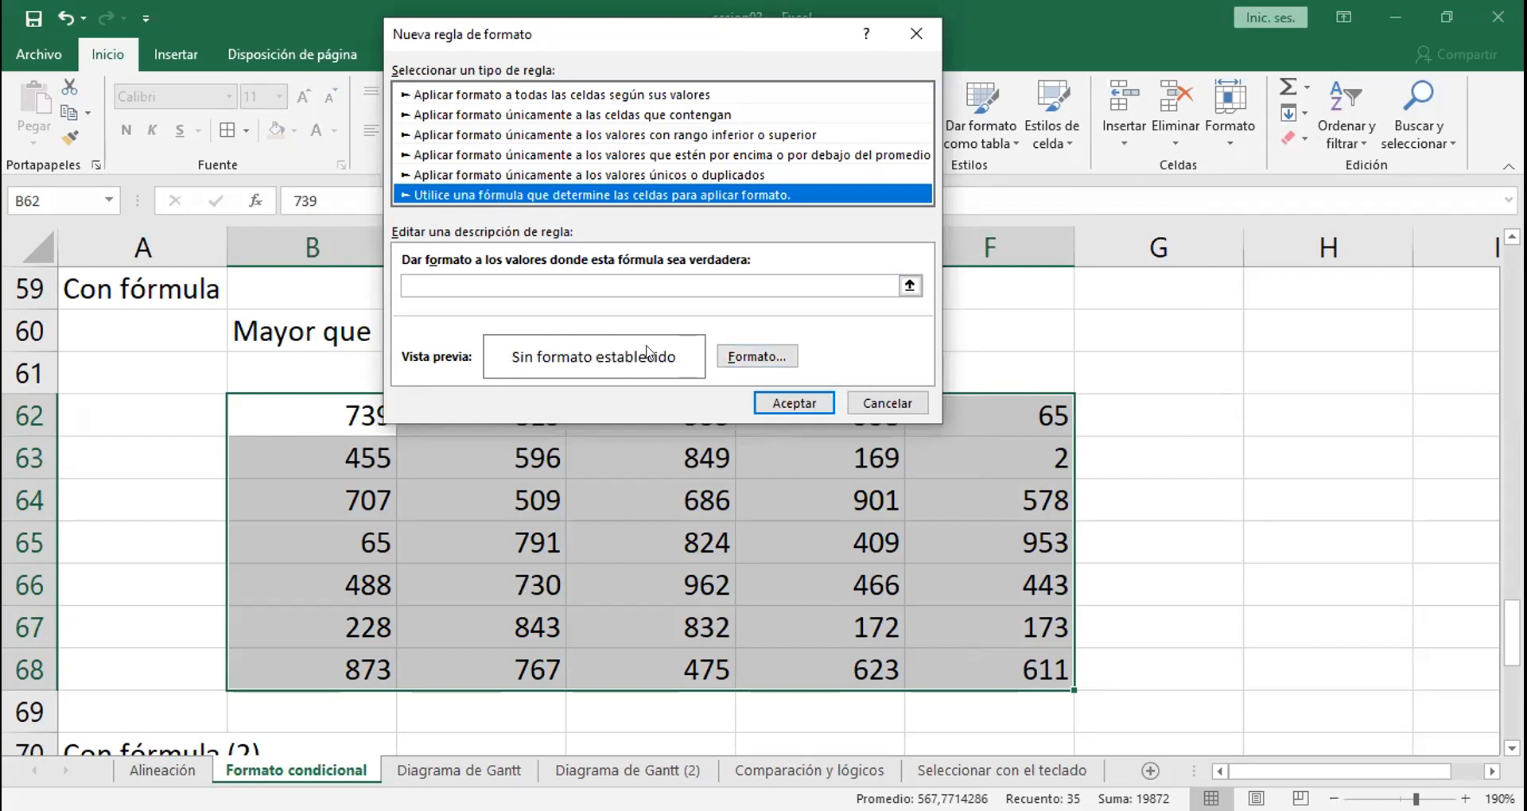
Step: Look through the rule's font, border and number format options, and set its format to a purple background fill
{"action": "left_click", "coordinate": [755, 355]}
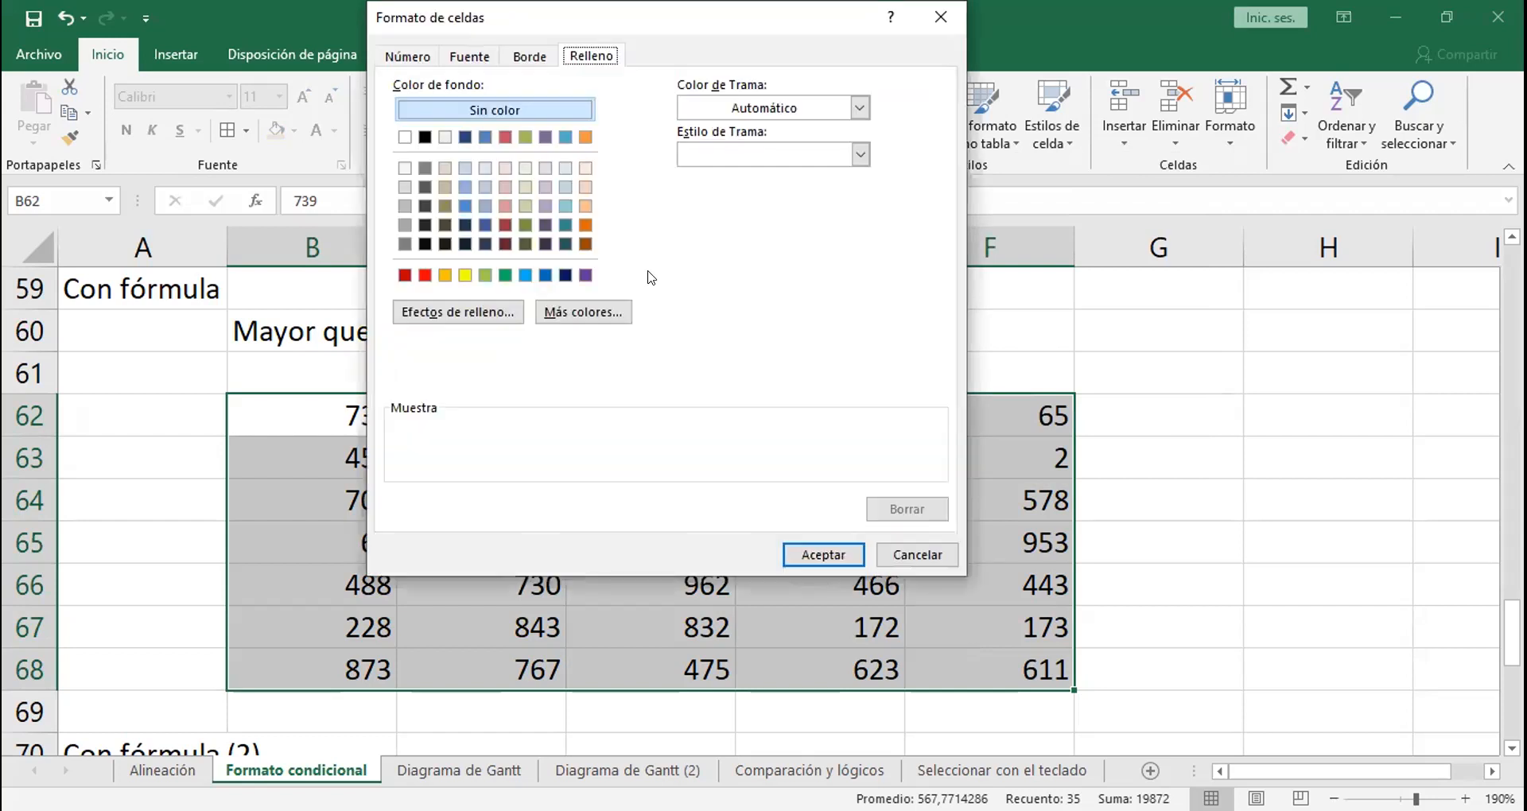
{"action": "left_click", "coordinate": [475, 49]}
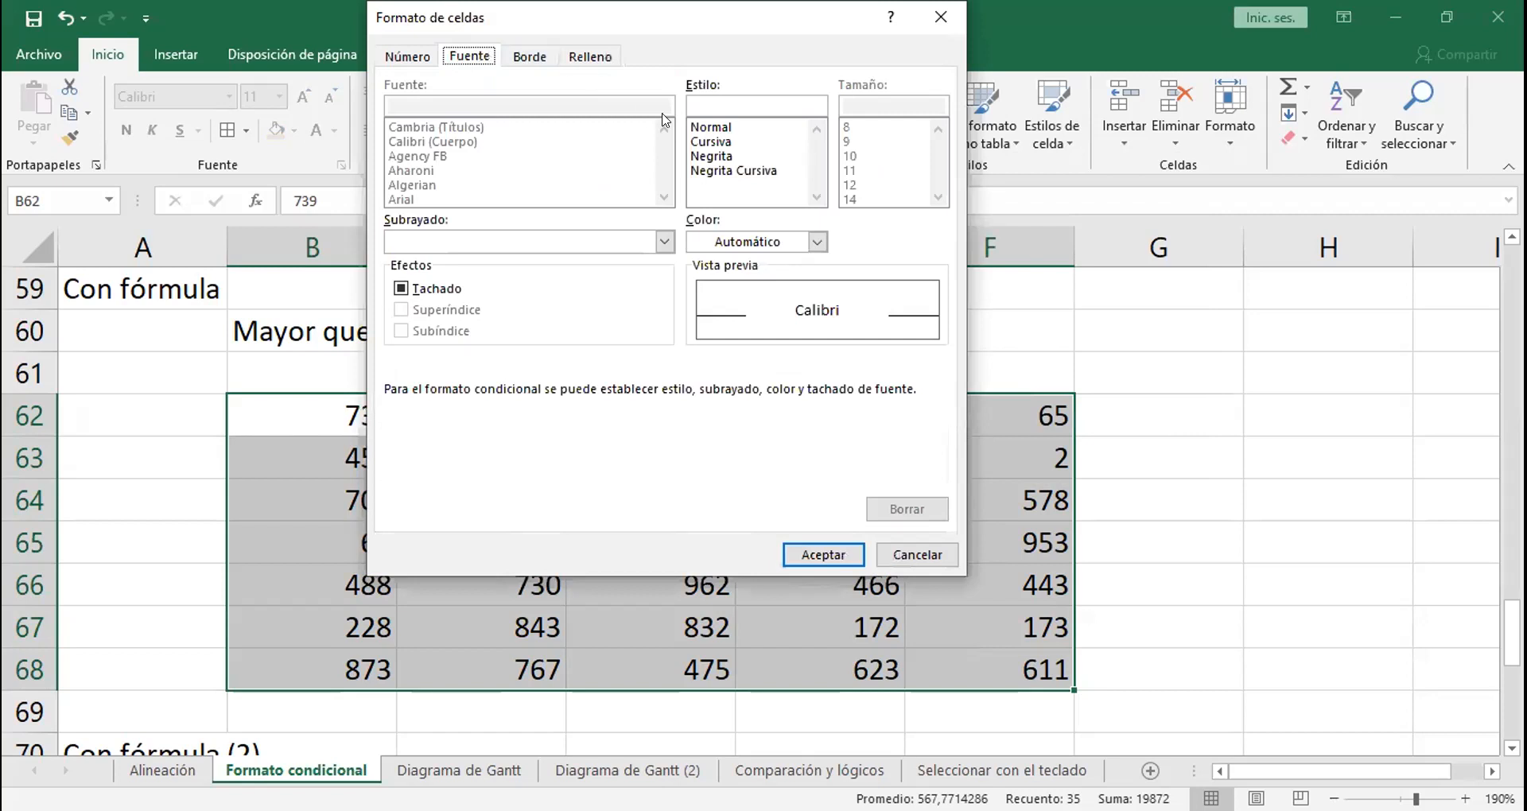
{"action": "left_click", "coordinate": [515, 55]}
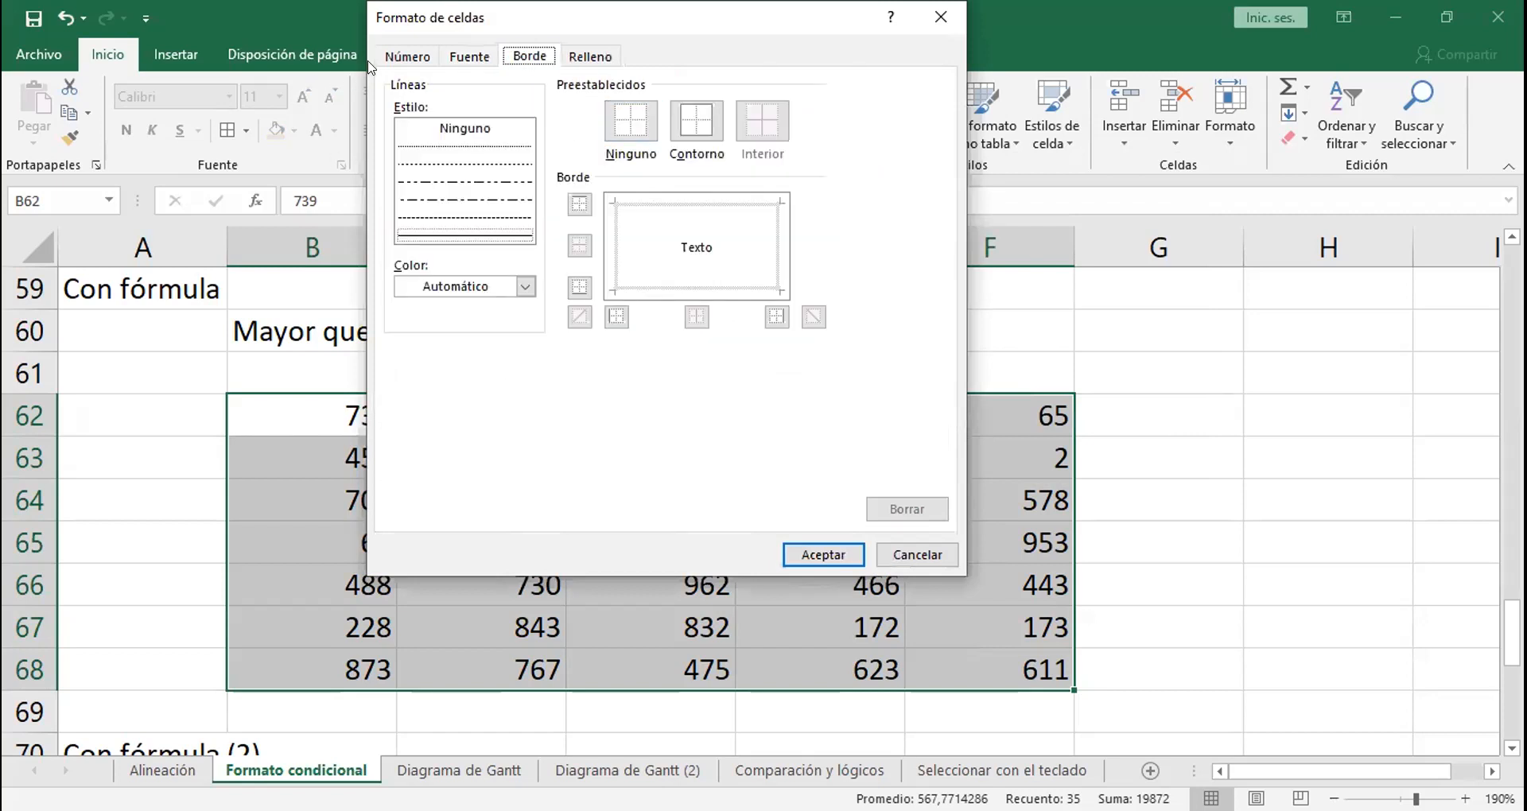
{"action": "left_click", "coordinate": [403, 56]}
{"action": "left_click", "coordinate": [575, 61]}
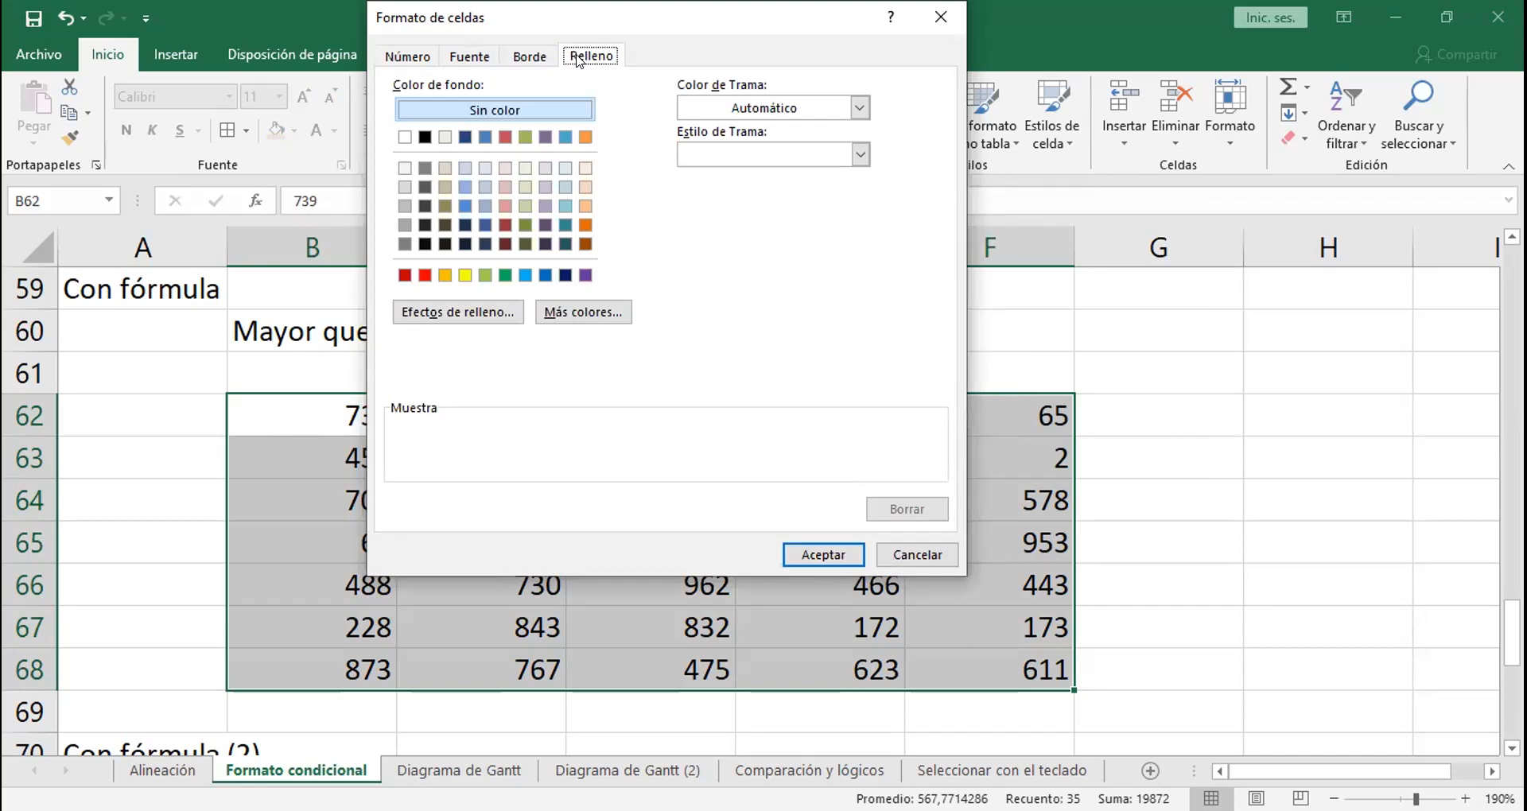
{"action": "left_click", "coordinate": [412, 55]}
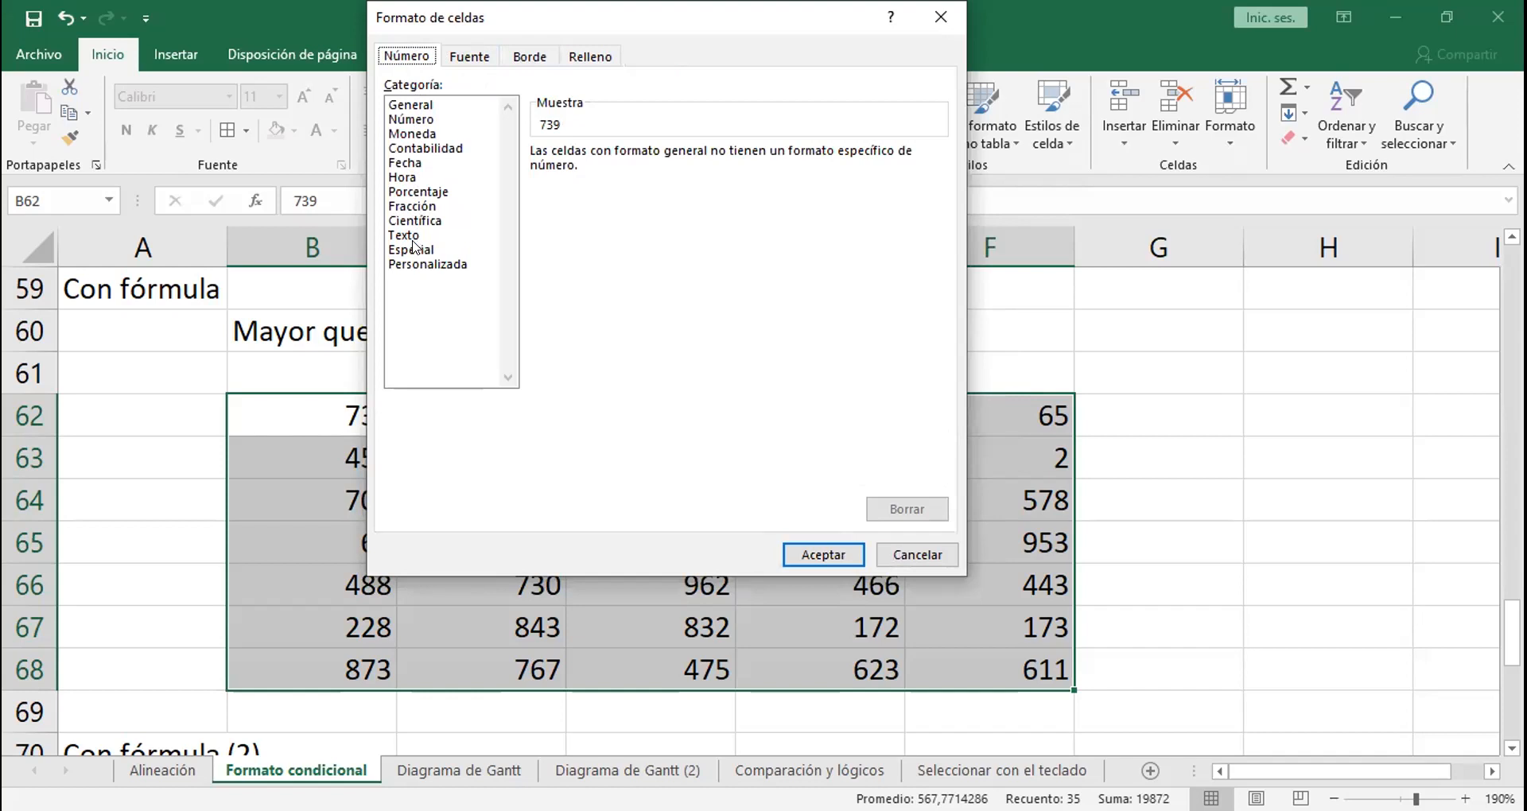
{"action": "left_click", "coordinate": [585, 57]}
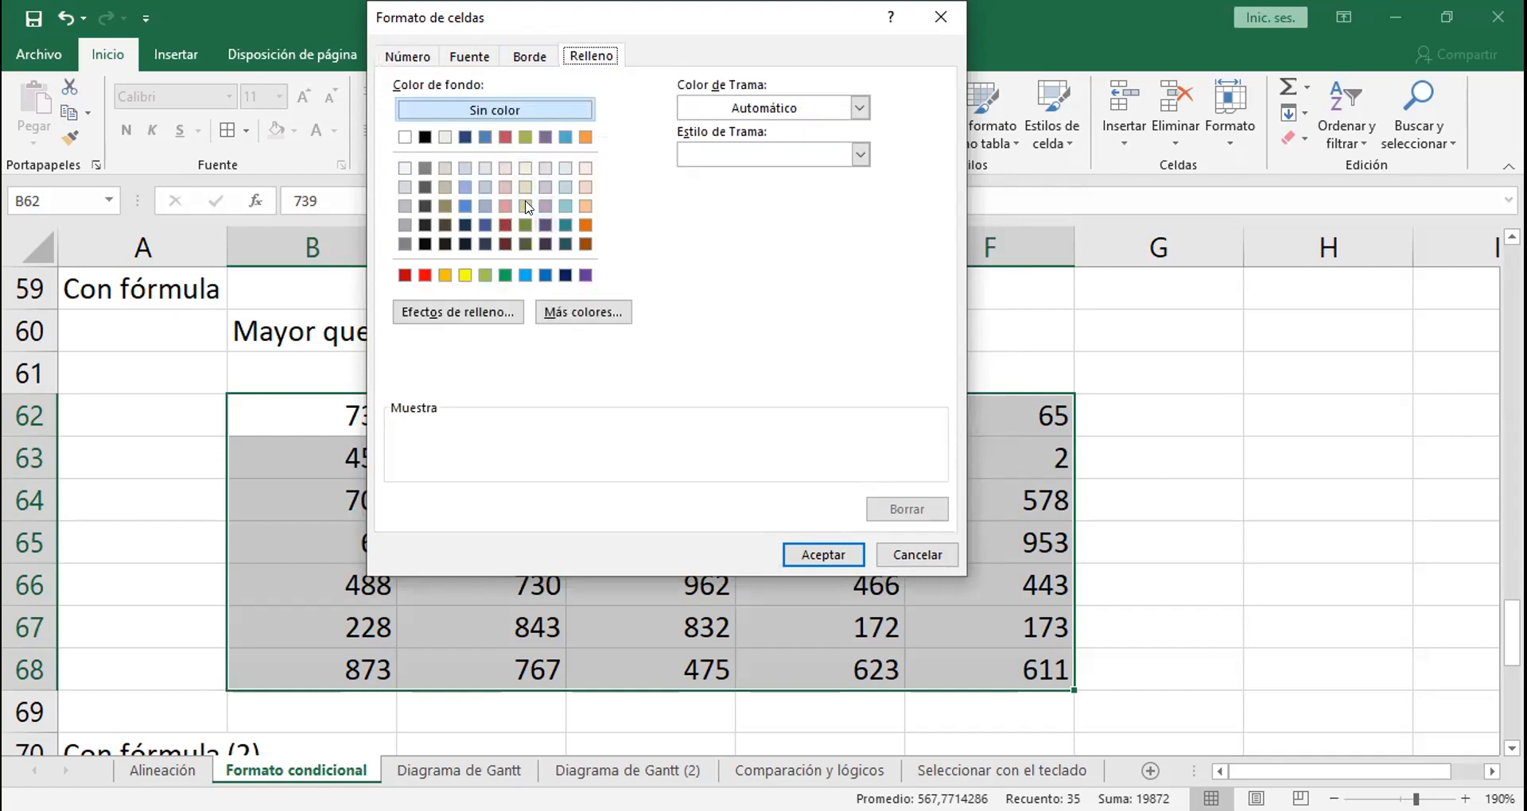
{"action": "left_click", "coordinate": [545, 137]}
{"action": "left_click", "coordinate": [521, 54]}
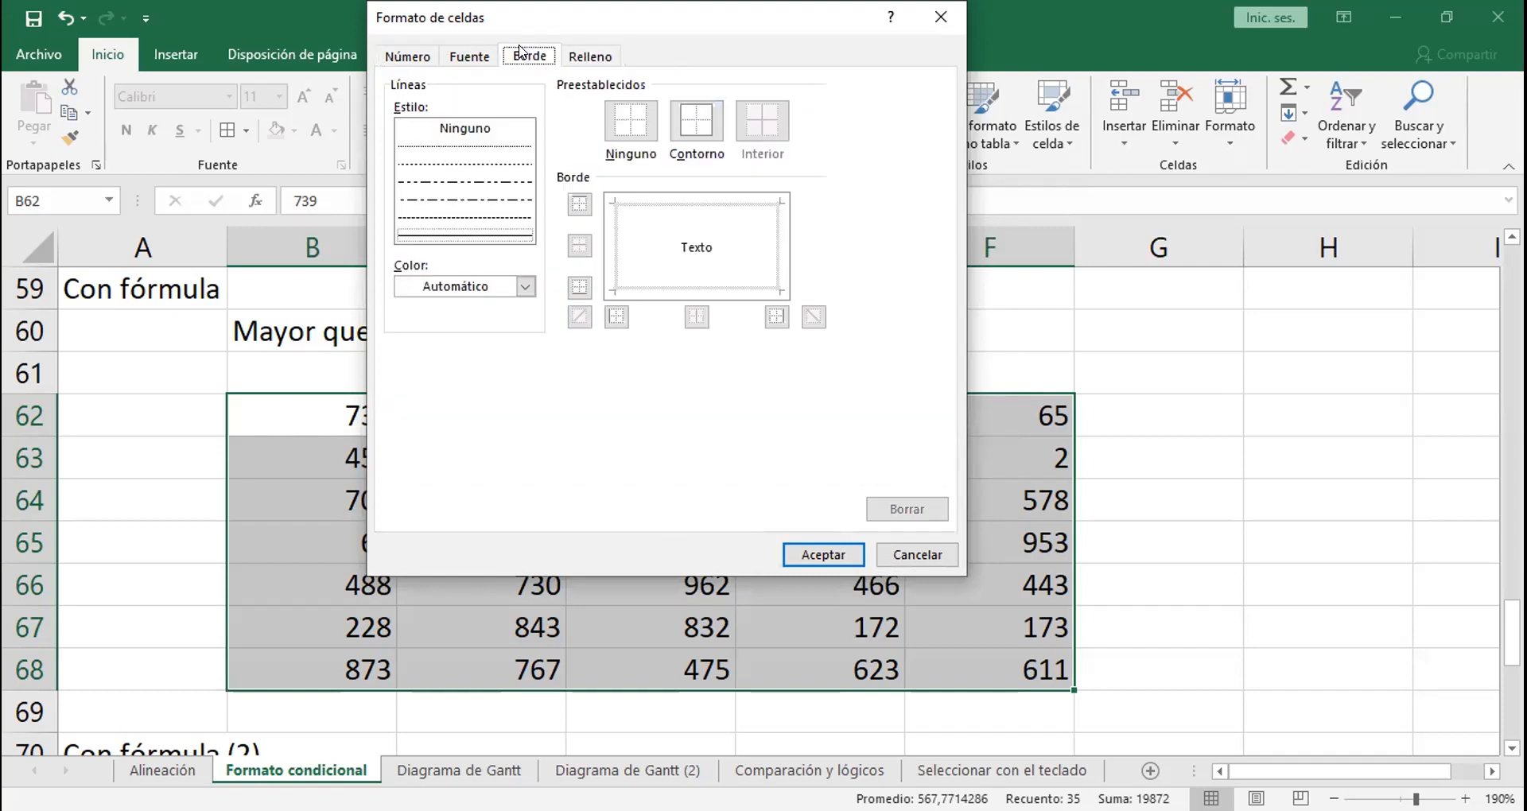
{"action": "left_click", "coordinate": [813, 548]}
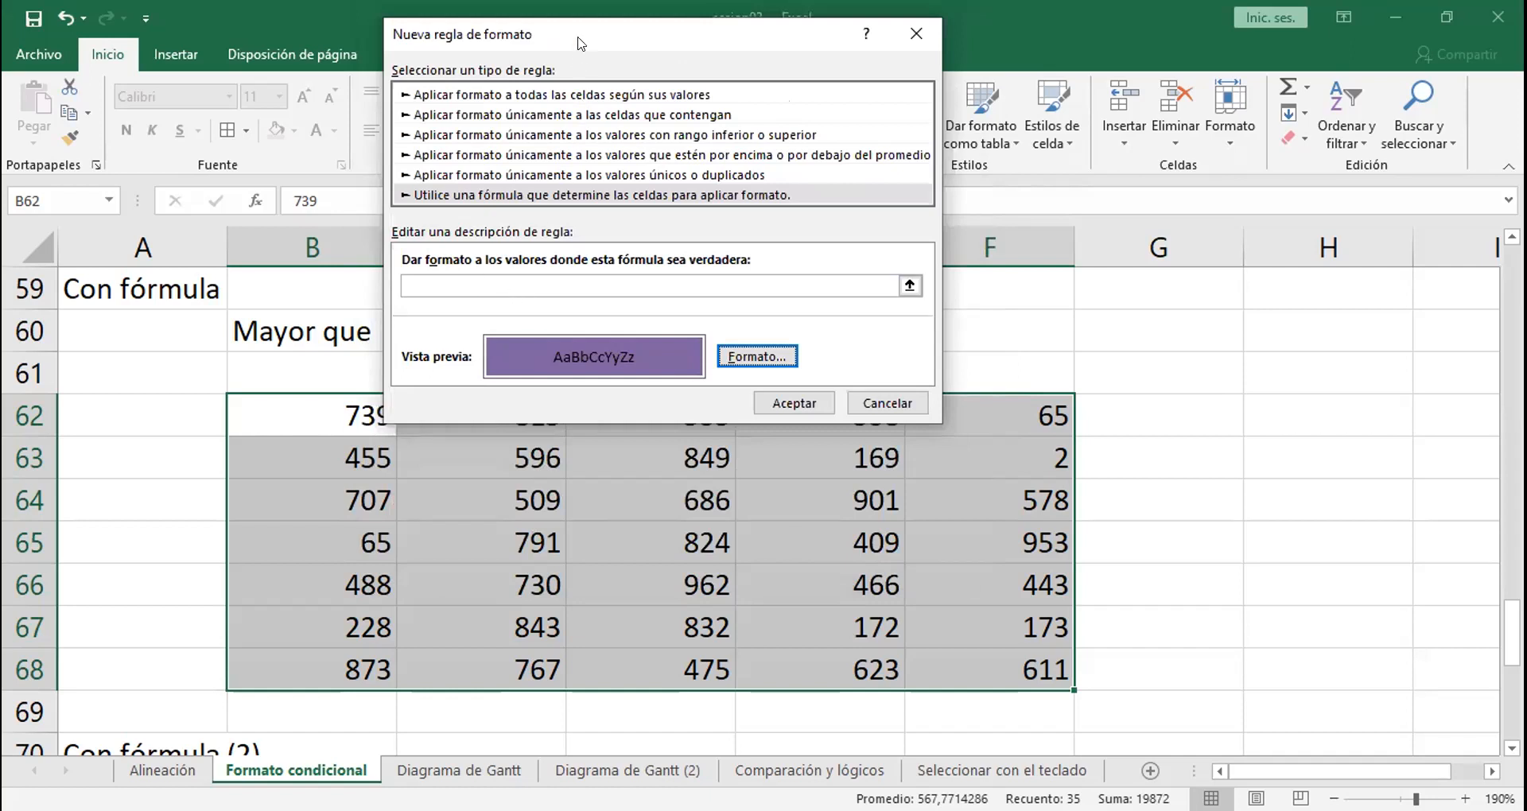
Step: Enter the rule formula =B62>C60 and apply the rule to B62:F68
{"action": "left_click_drag", "start_coordinate": [578, 44], "coordinate": [915, 291]}
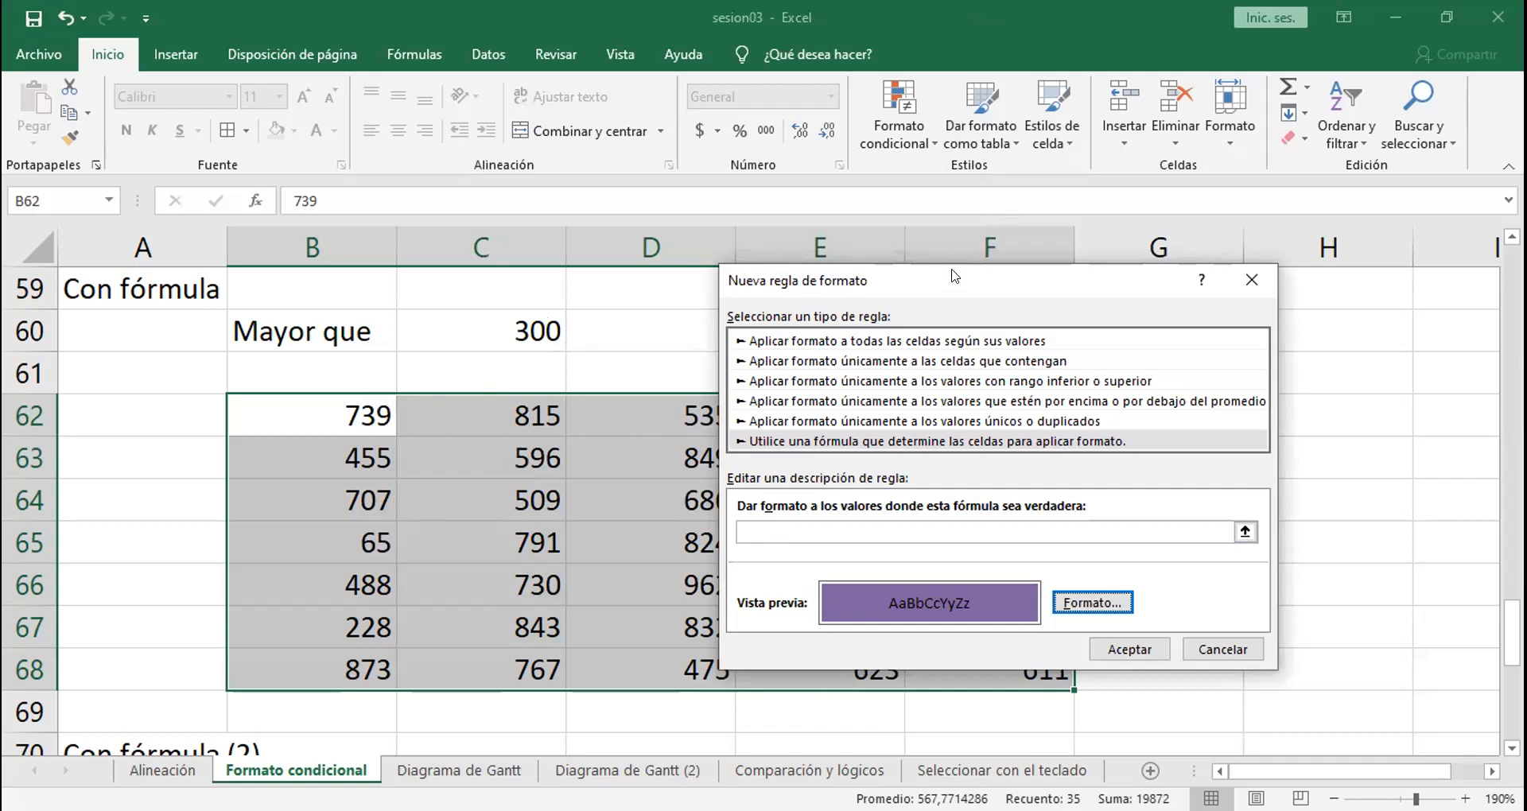
{"action": "left_click_drag", "start_coordinate": [954, 276], "coordinate": [1000, 129]}
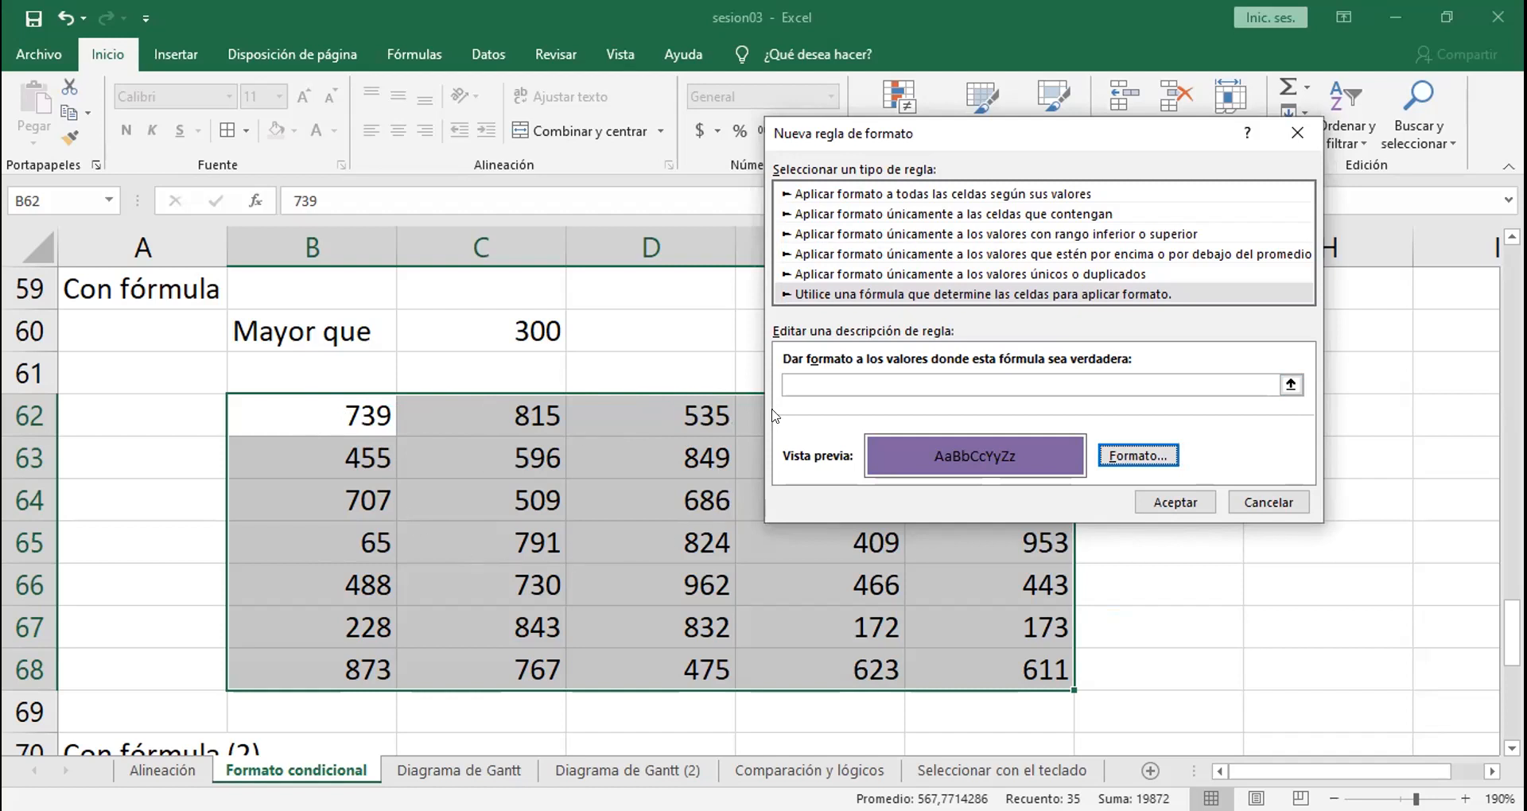
{"action": "left_click", "coordinate": [815, 385]}
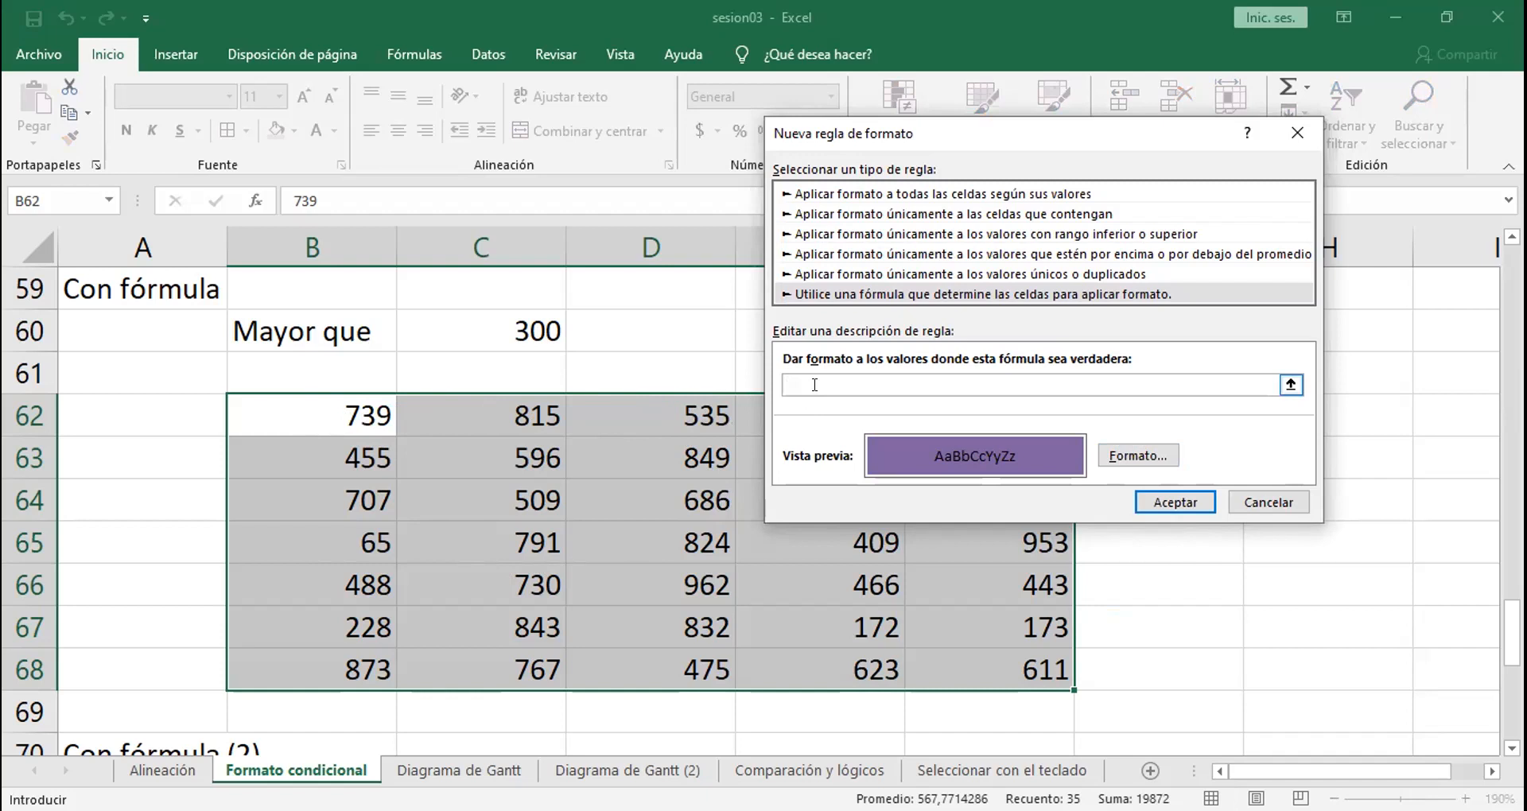
{"action": "type", "text": "="}
{"action": "type", "text": "b62>c60"}
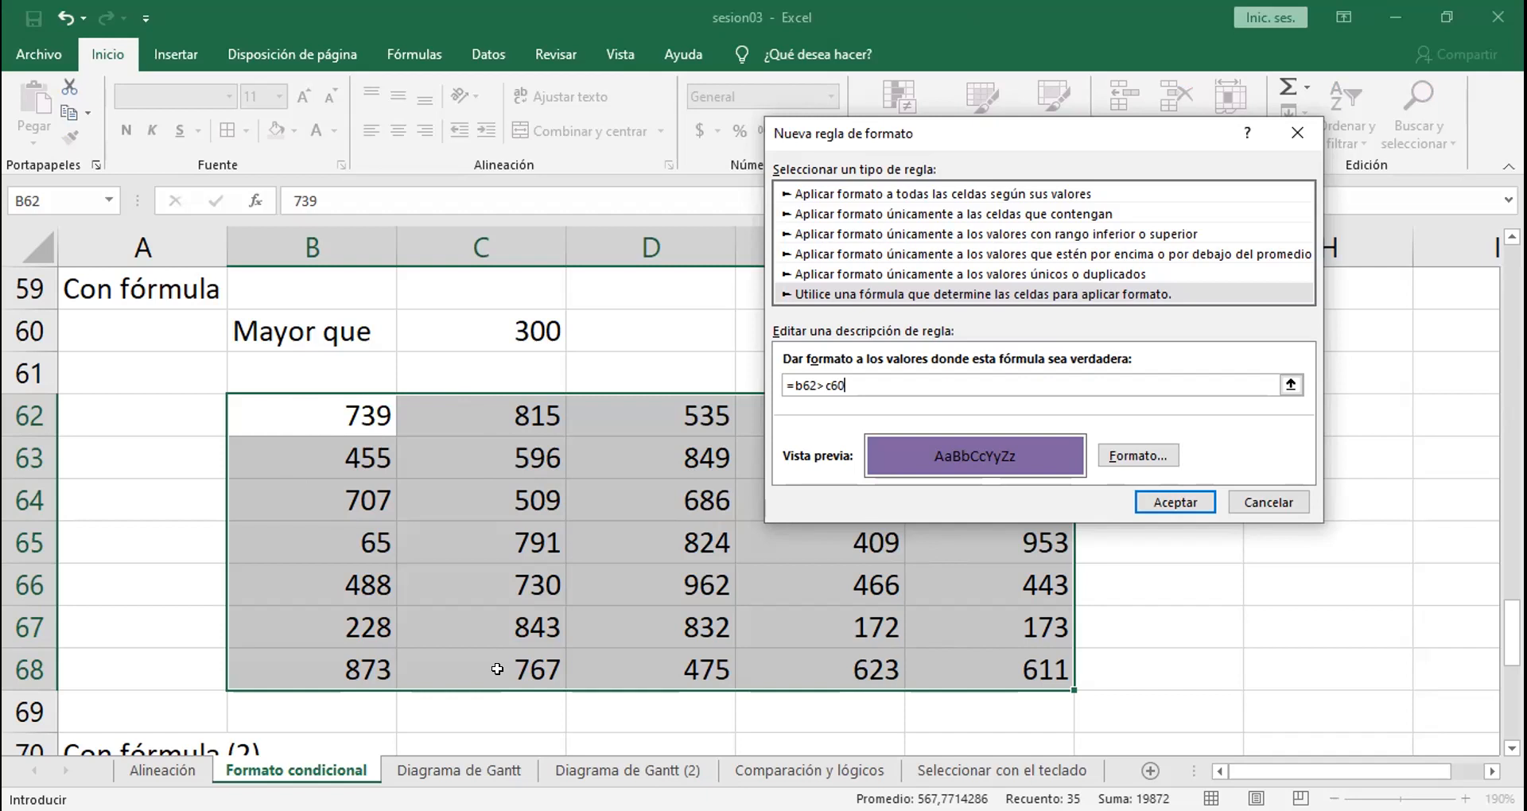
{"action": "left_click", "coordinate": [1156, 503]}
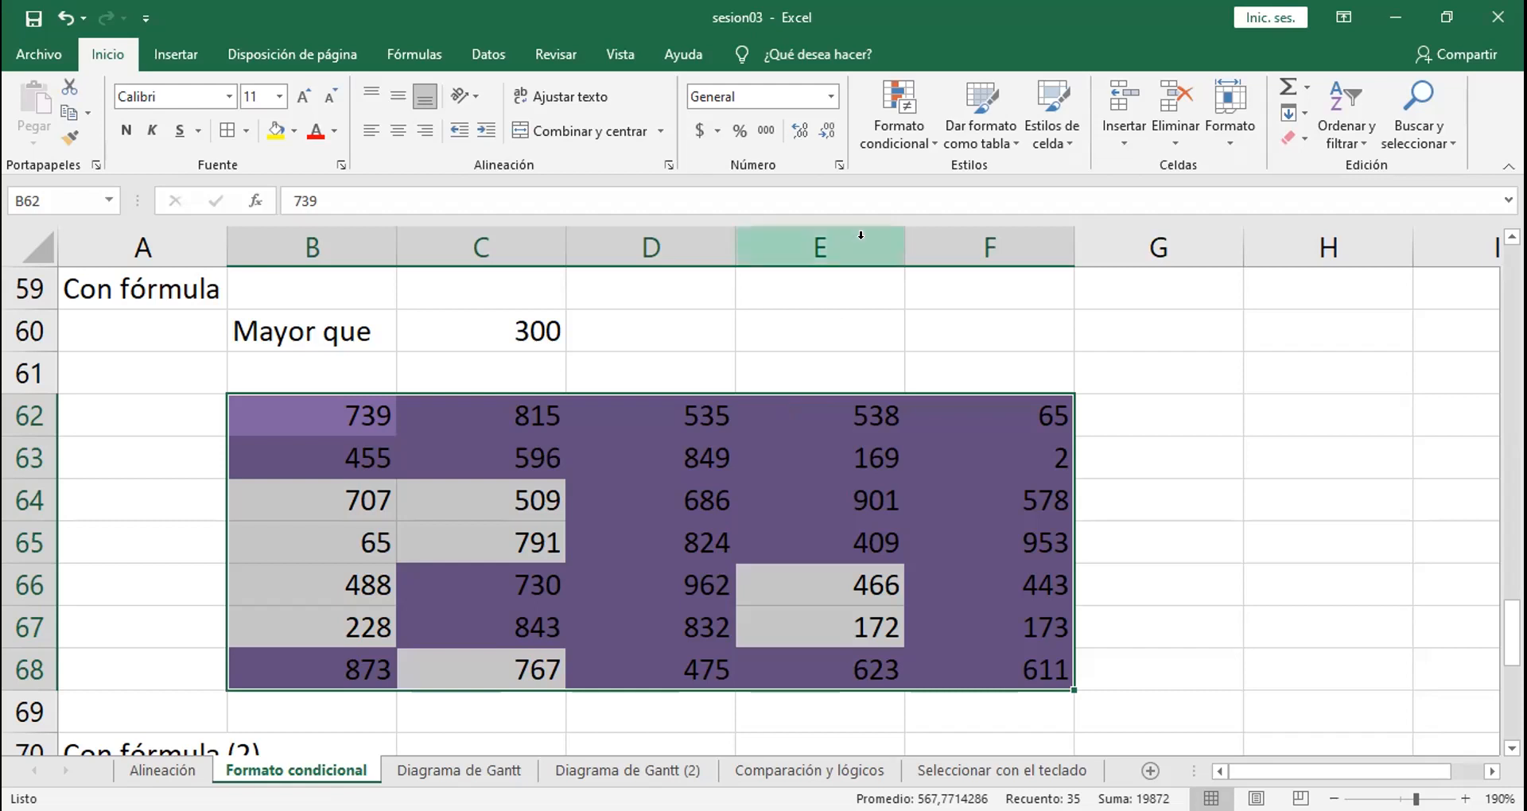
Step: Edit the B62:F68 rule so its formula reads =$B$62>C60, and apply the change
{"action": "left_click", "coordinate": [906, 117]}
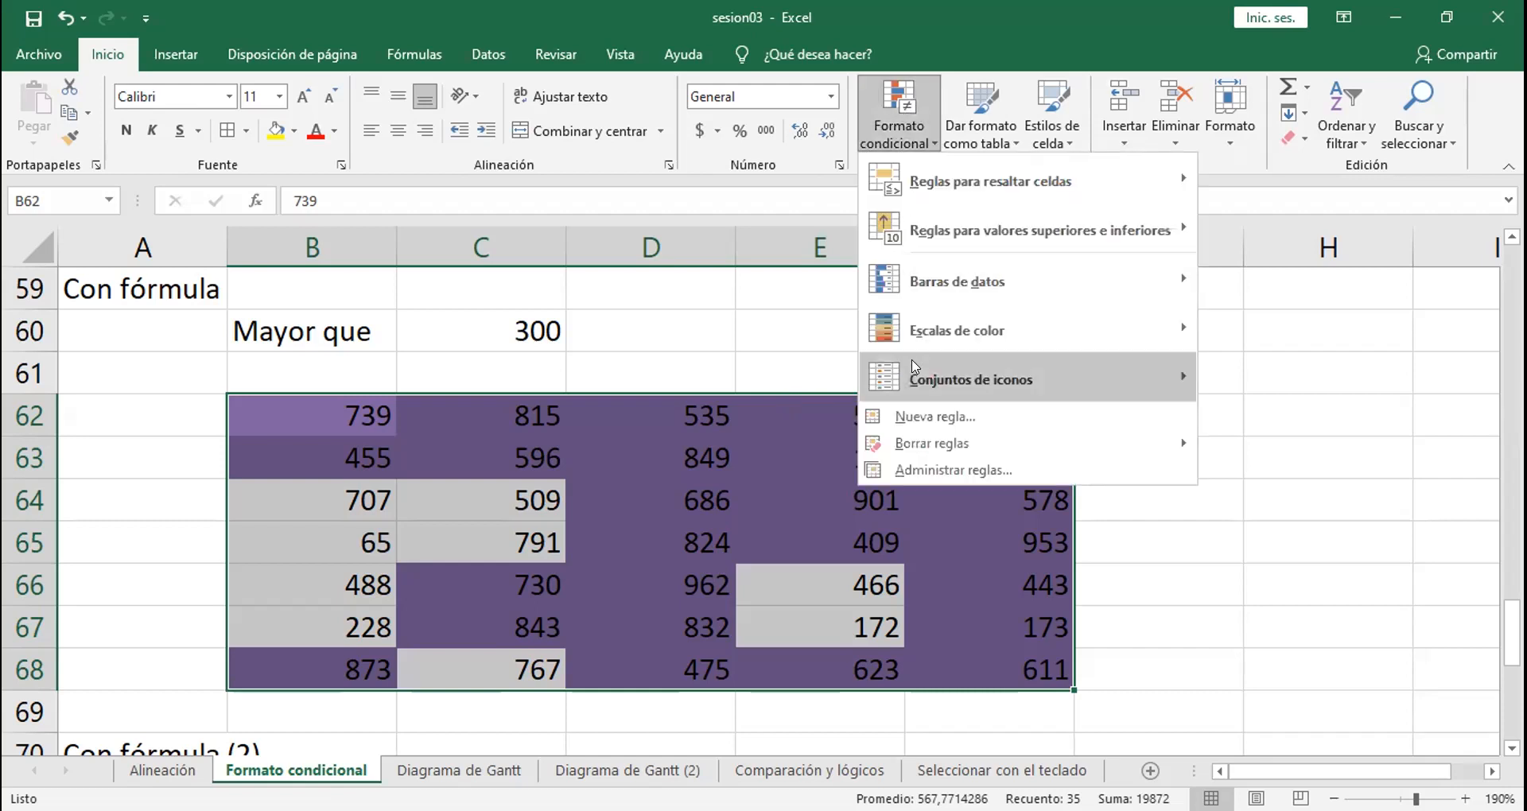
{"action": "left_click", "coordinate": [922, 470]}
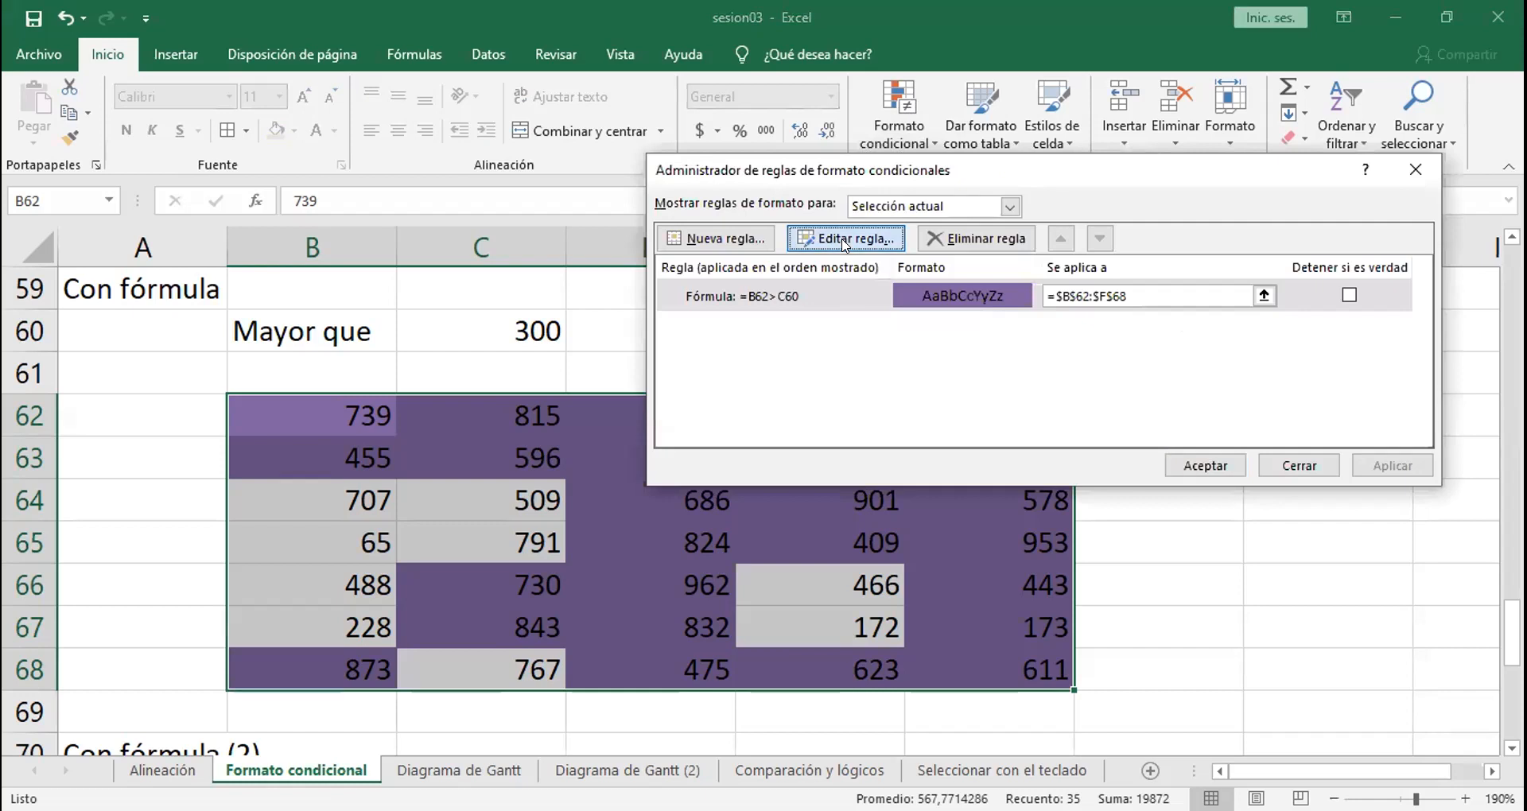
{"action": "left_click", "coordinate": [845, 241]}
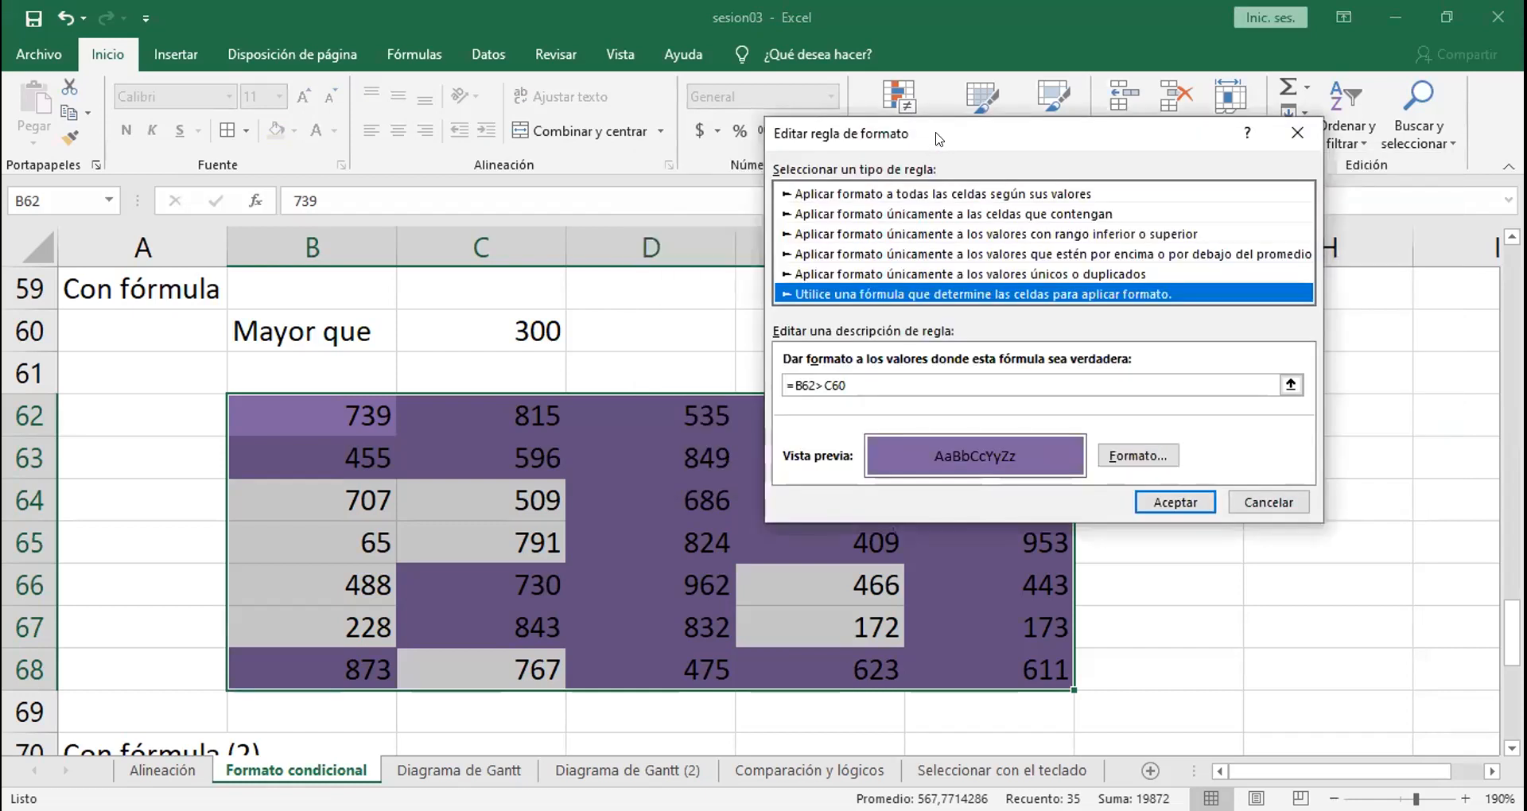
{"action": "left_click_drag", "start_coordinate": [938, 139], "coordinate": [855, 133]}
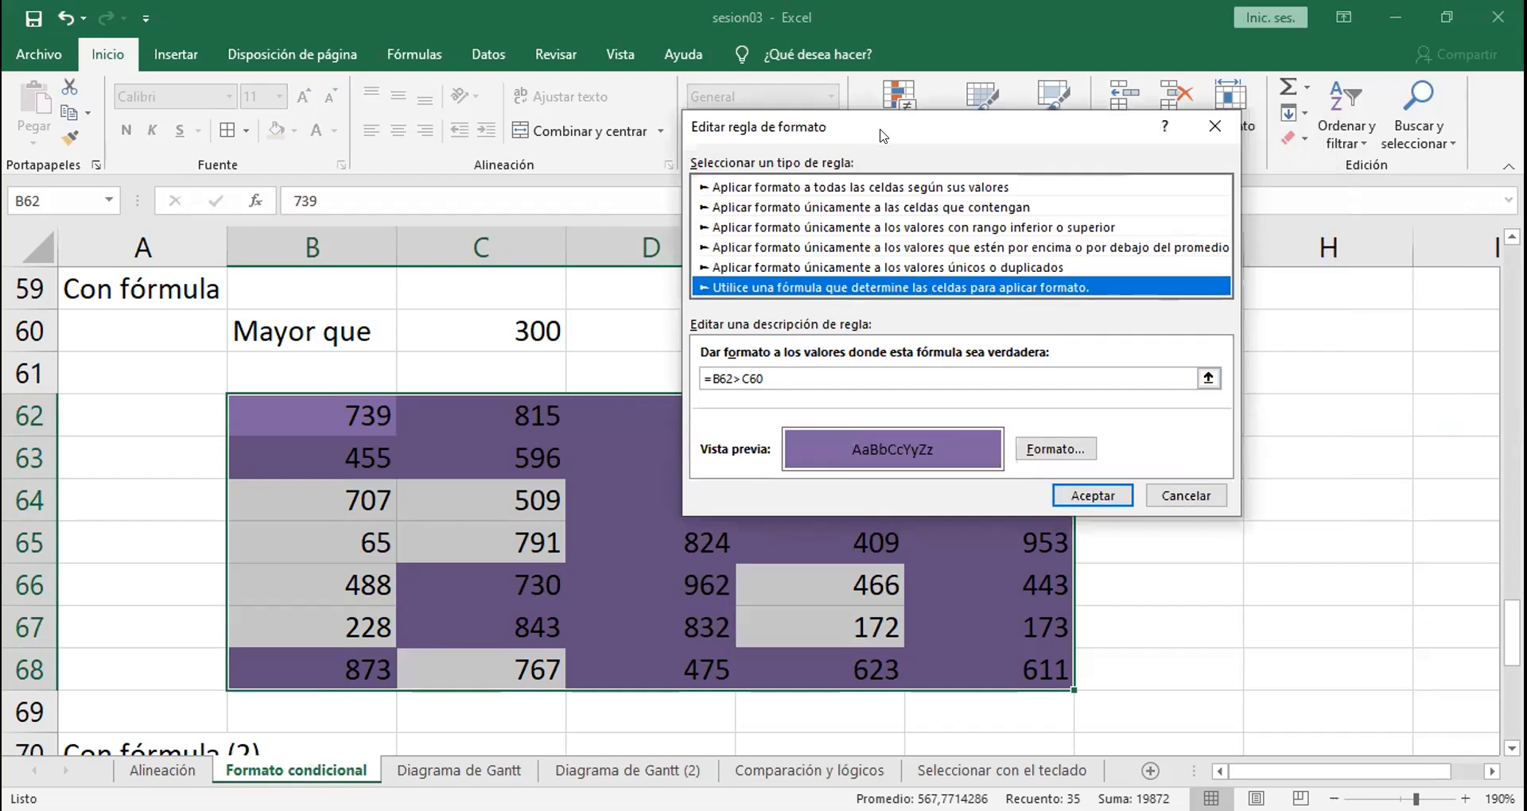
{"action": "left_click_drag", "start_coordinate": [880, 136], "coordinate": [960, 296]}
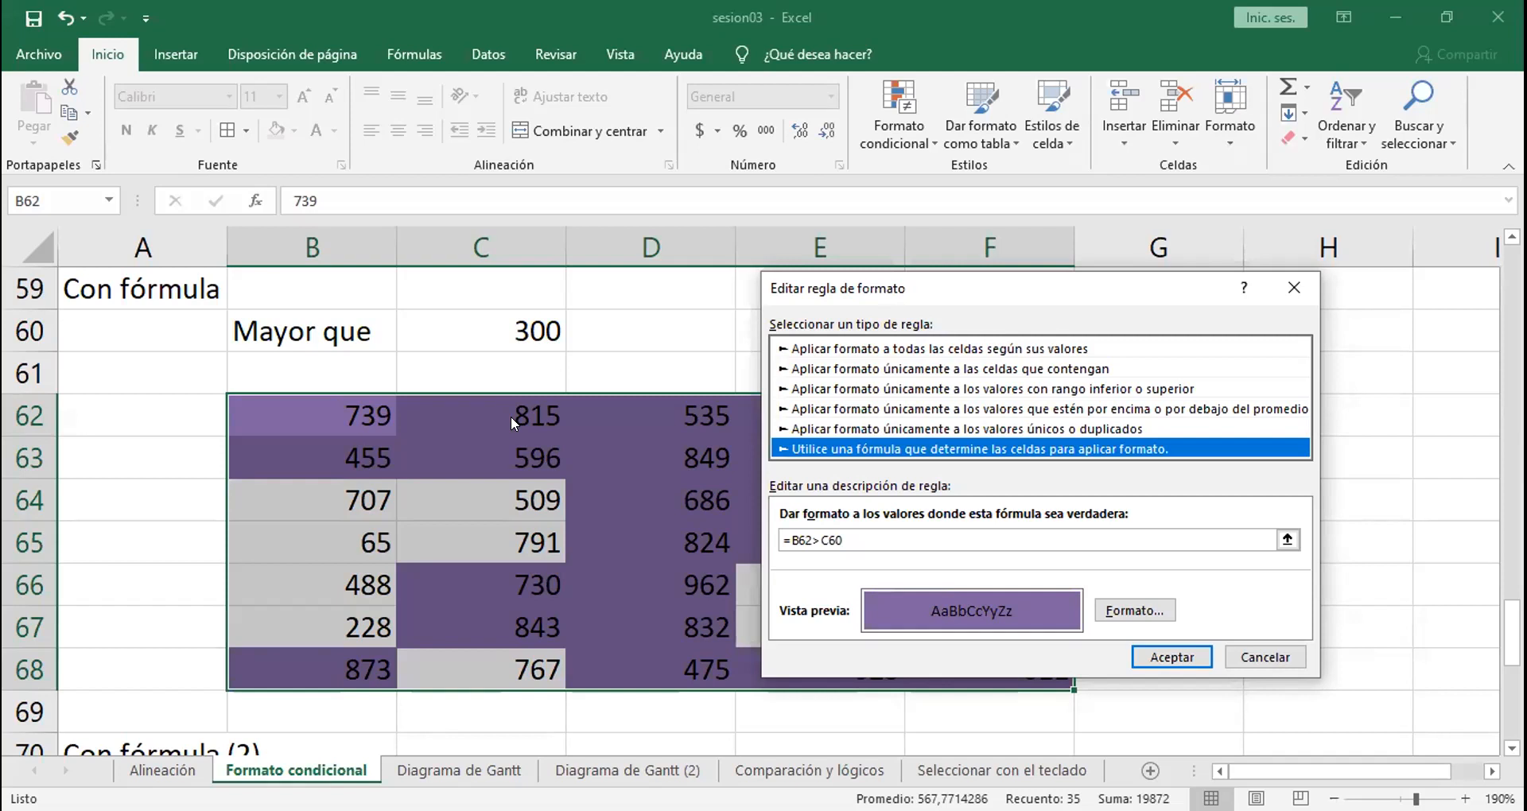
{"action": "left_click", "coordinate": [789, 537]}
{"action": "type", "text": "$"}
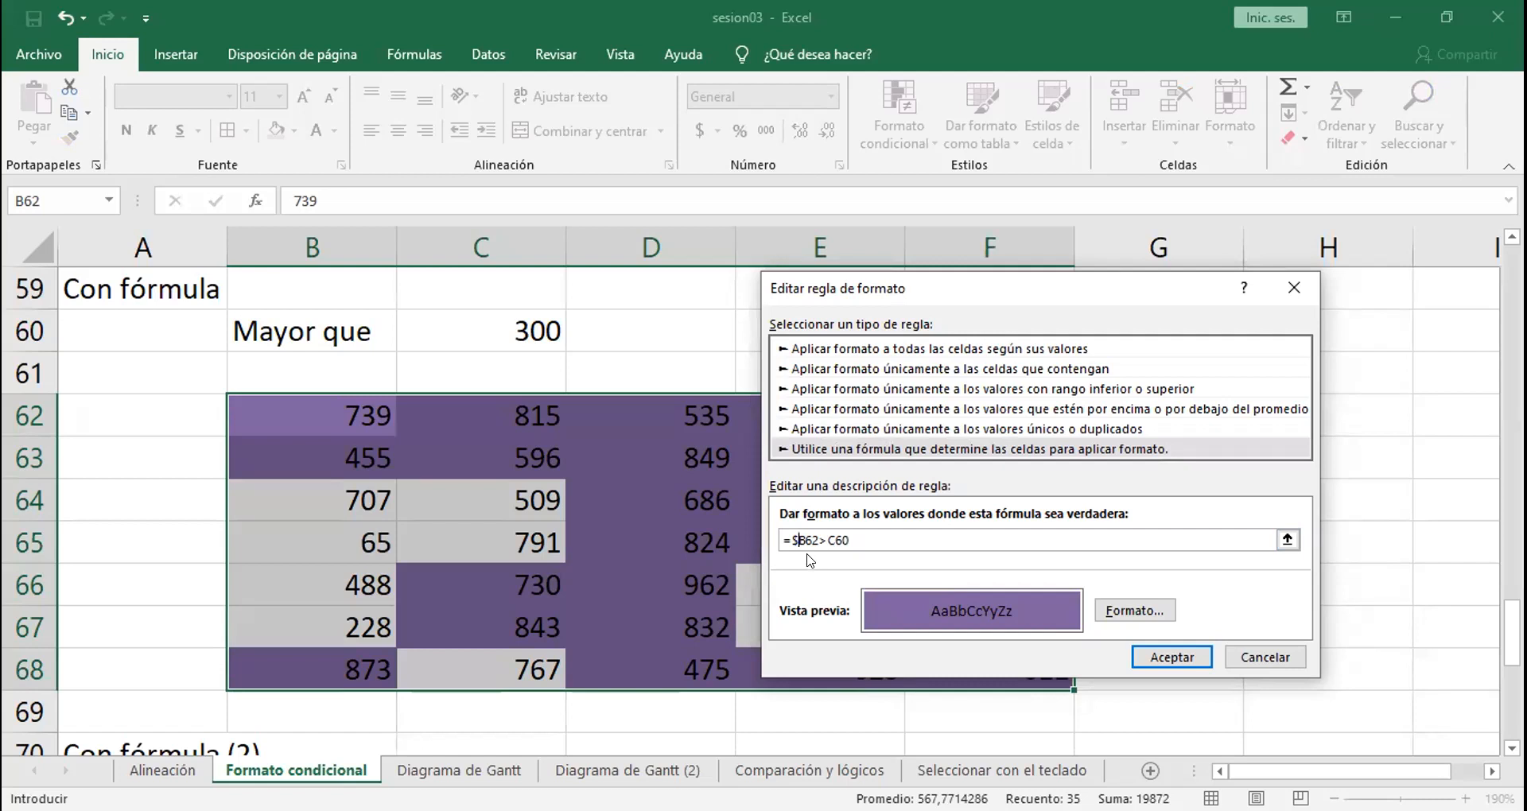
{"action": "type", "text": "$"}
{"action": "left_click", "coordinate": [1167, 658]}
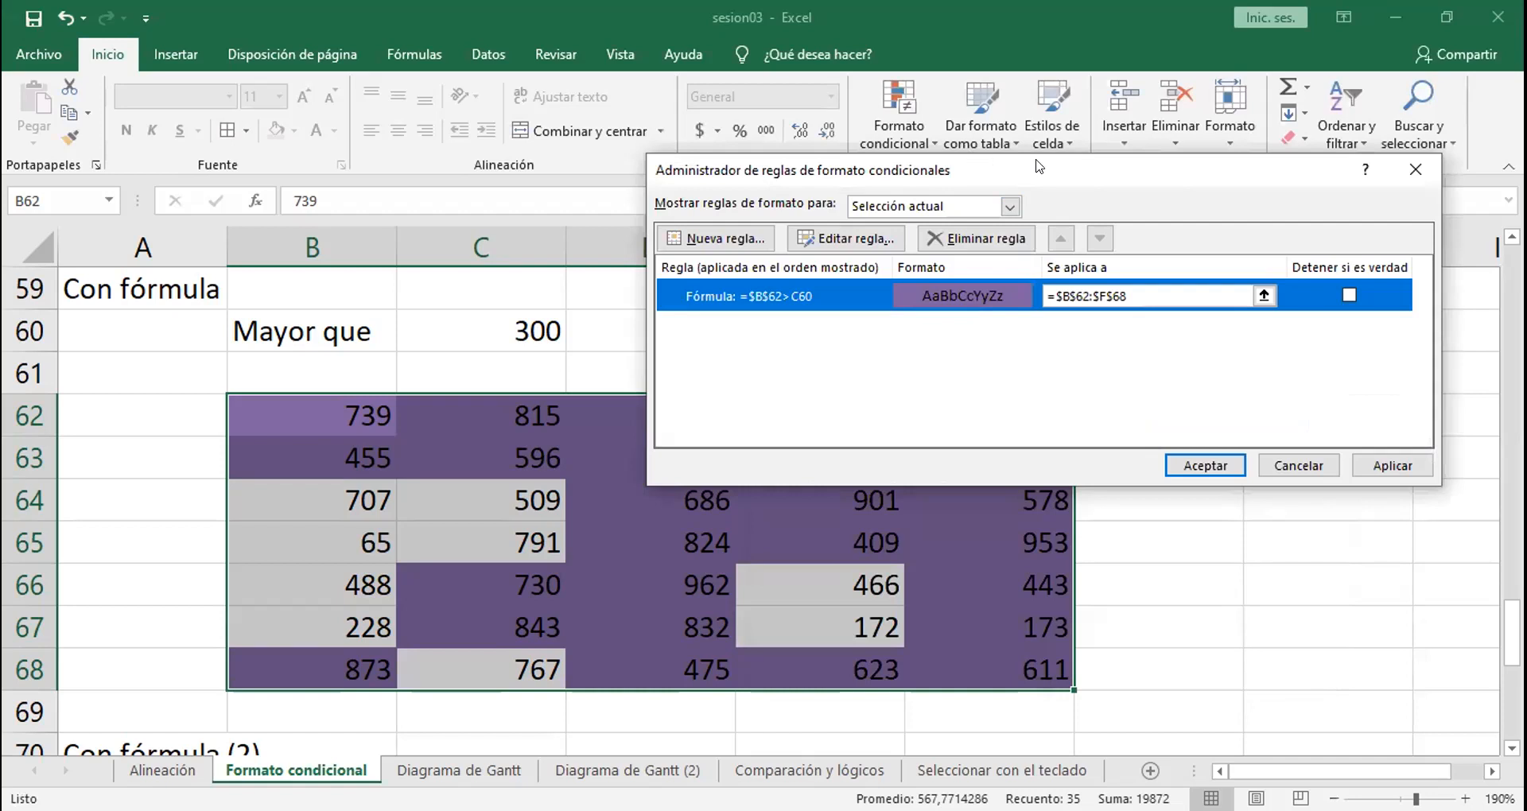
{"action": "left_click", "coordinate": [1384, 466]}
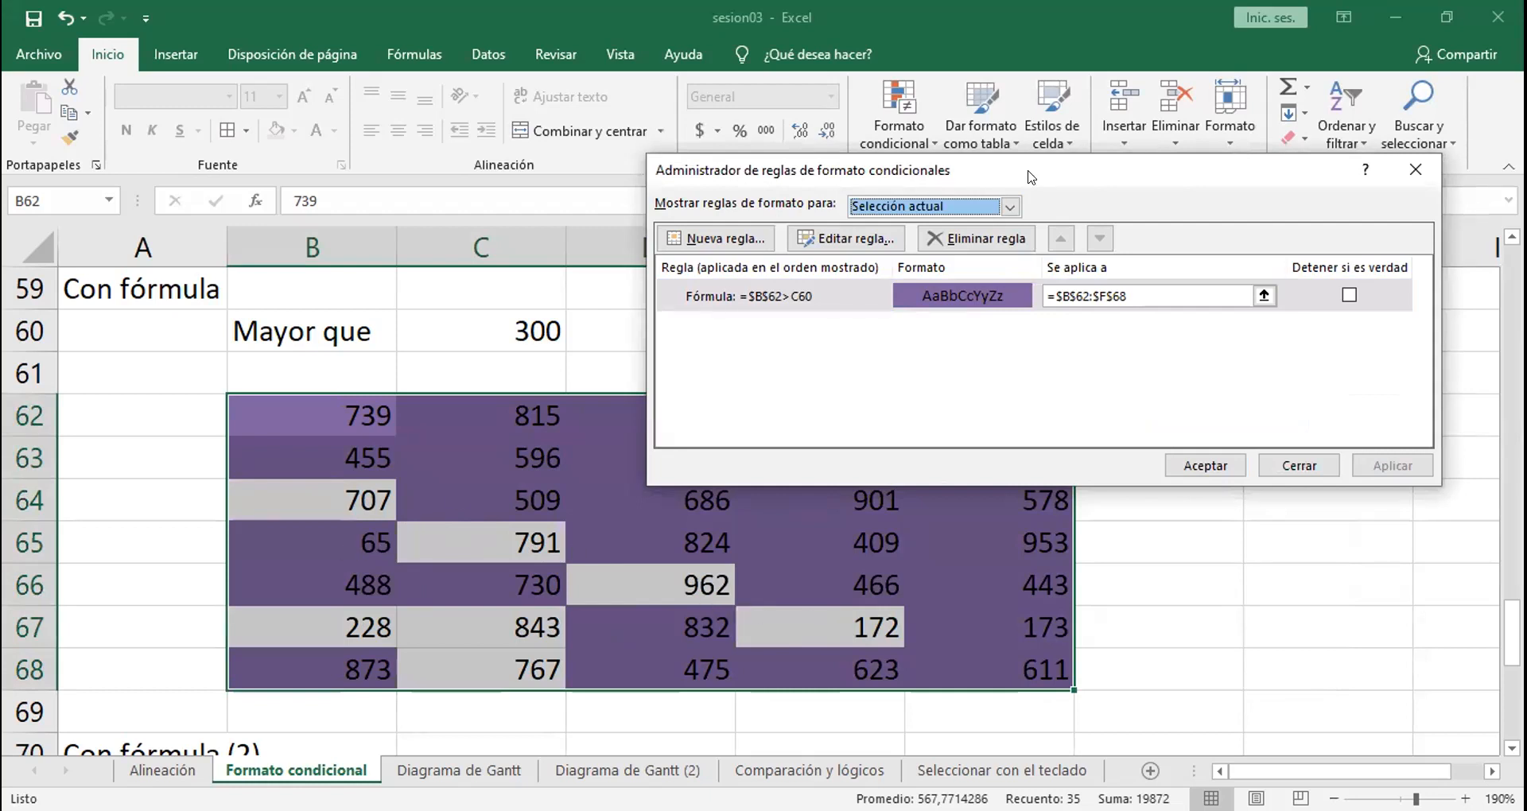
Step: Open the formula rule that applies to B62:F68 for editing
{"action": "left_click_drag", "start_coordinate": [1022, 175], "coordinate": [764, 187]}
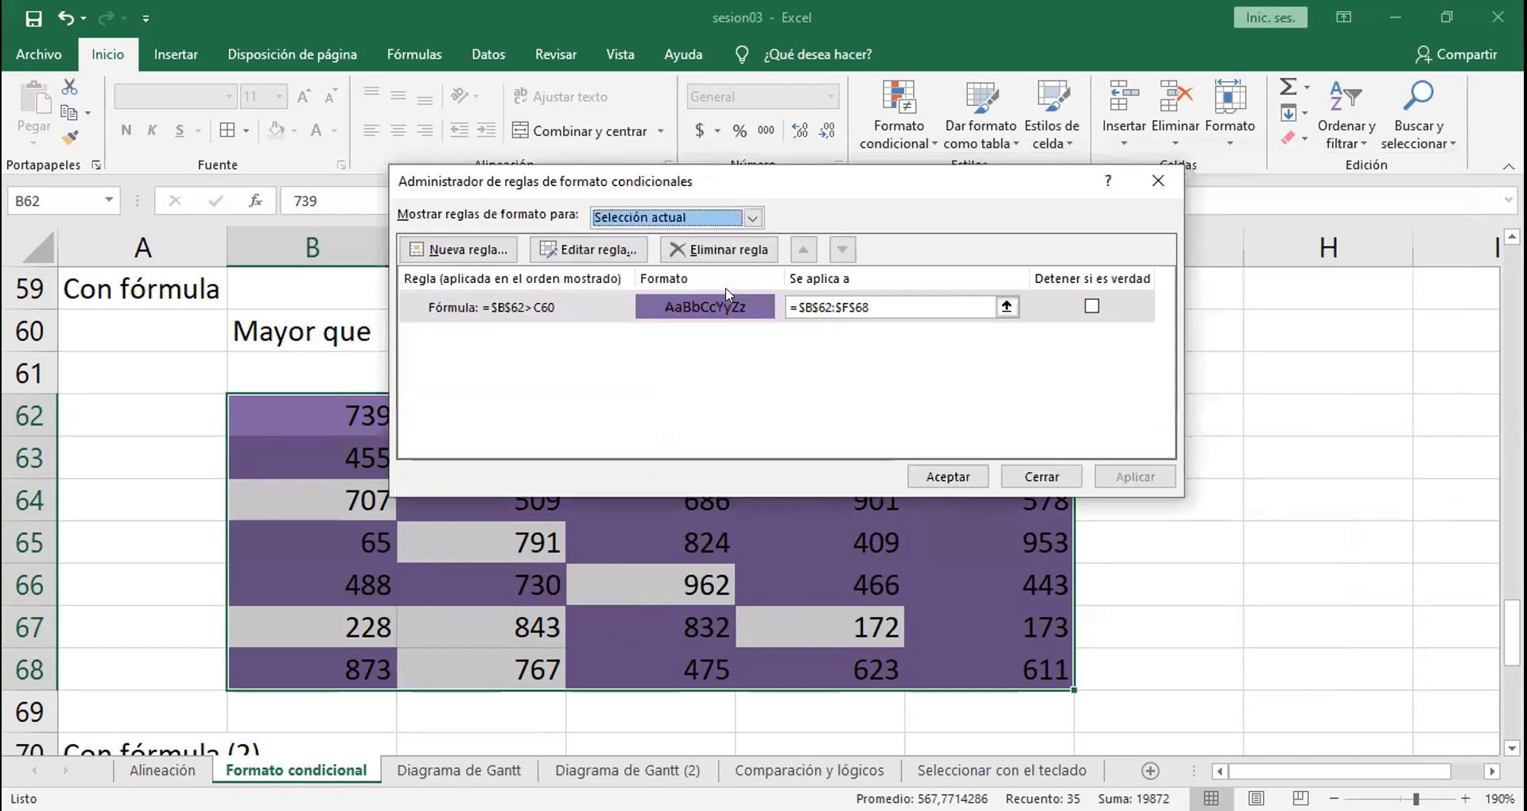
{"action": "left_click", "coordinate": [590, 249]}
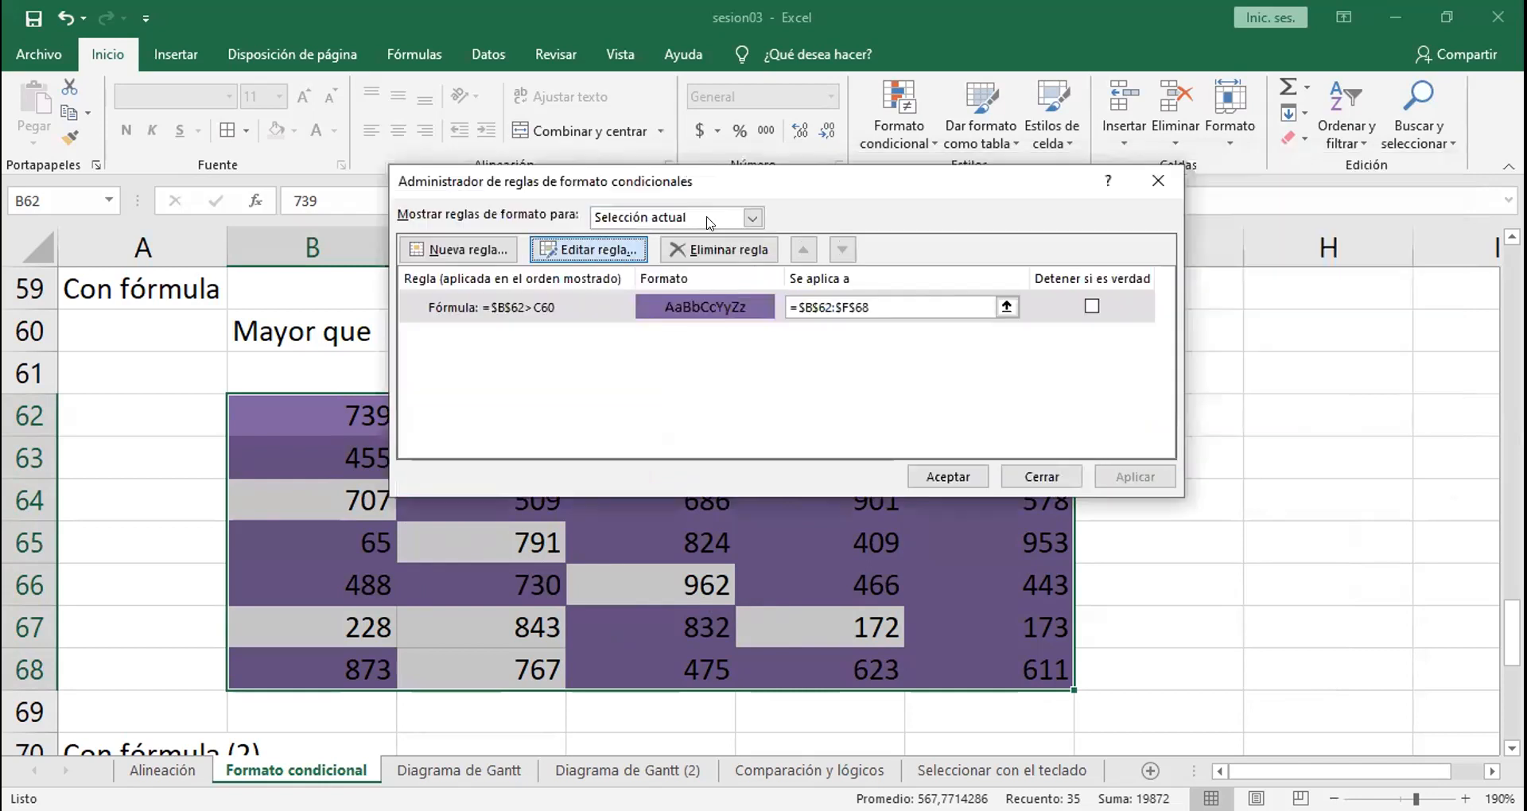
{"action": "left_click_drag", "start_coordinate": [797, 149], "coordinate": [994, 196]}
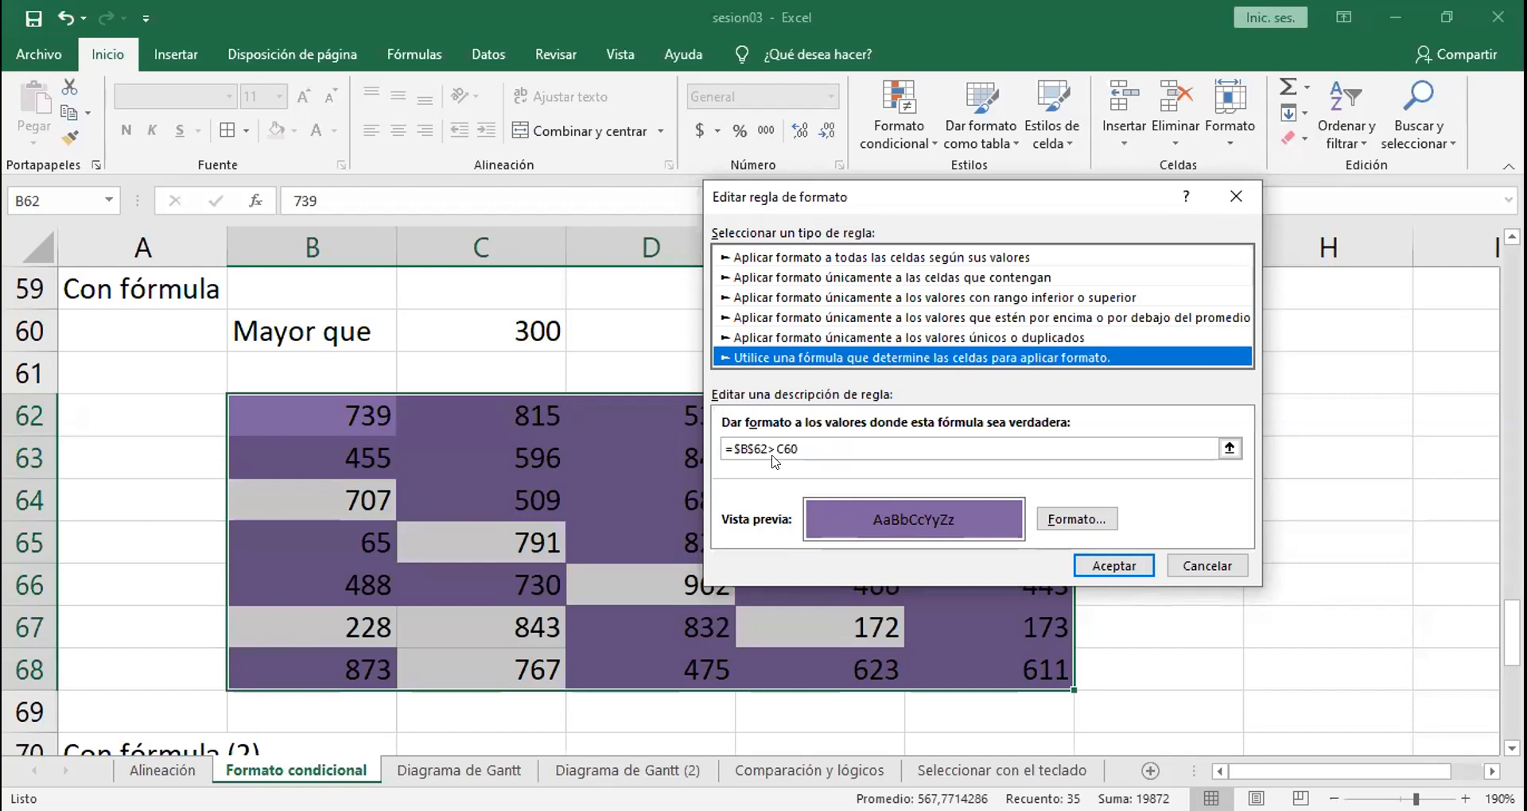
Step: Try to extend the rule's formula by appending ;f68 after C60, and remove the addition again
{"action": "left_click", "coordinate": [813, 445]}
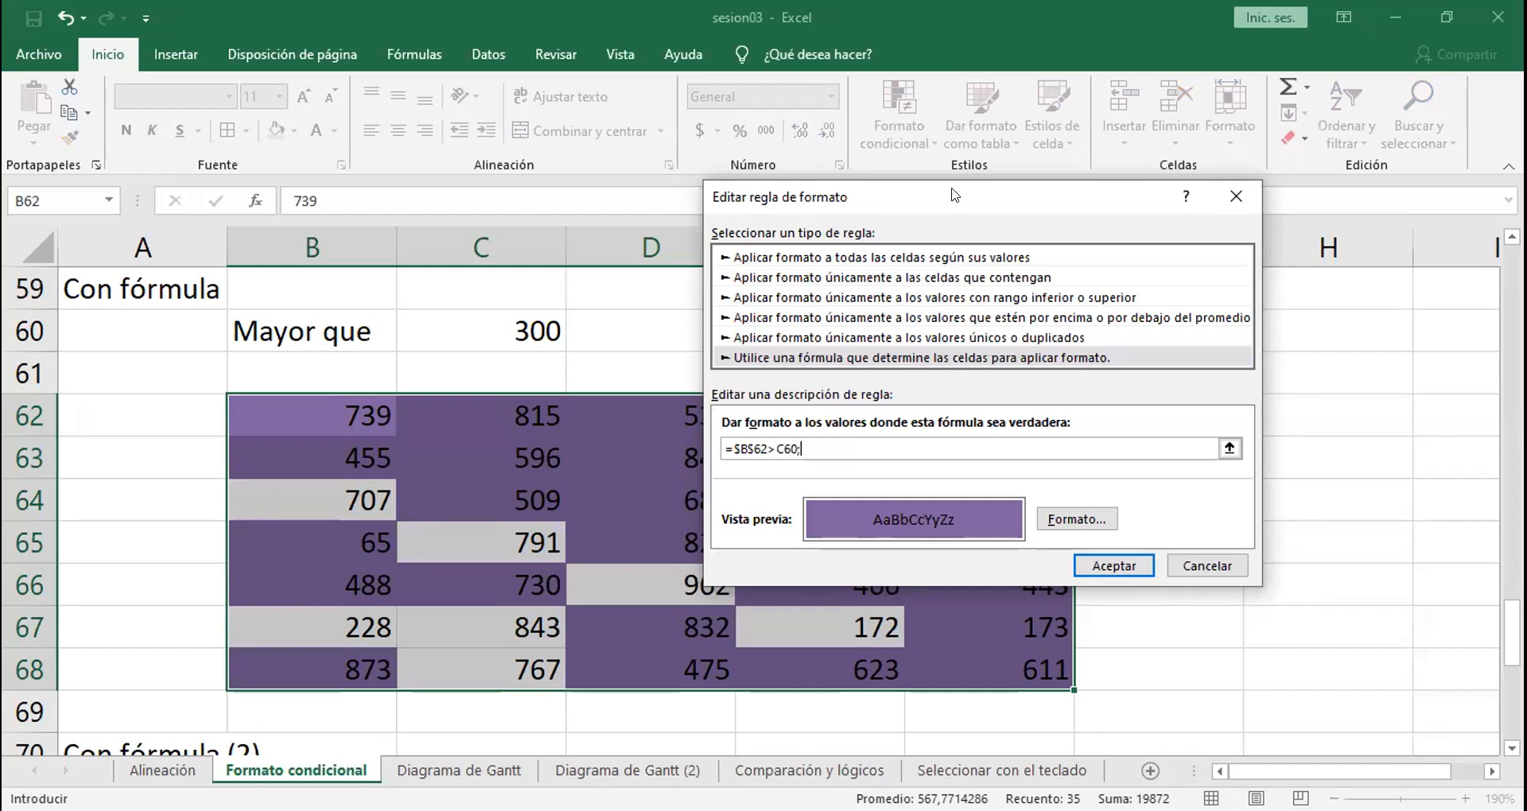
{"action": "left_click_drag", "start_coordinate": [954, 195], "coordinate": [601, 228]}
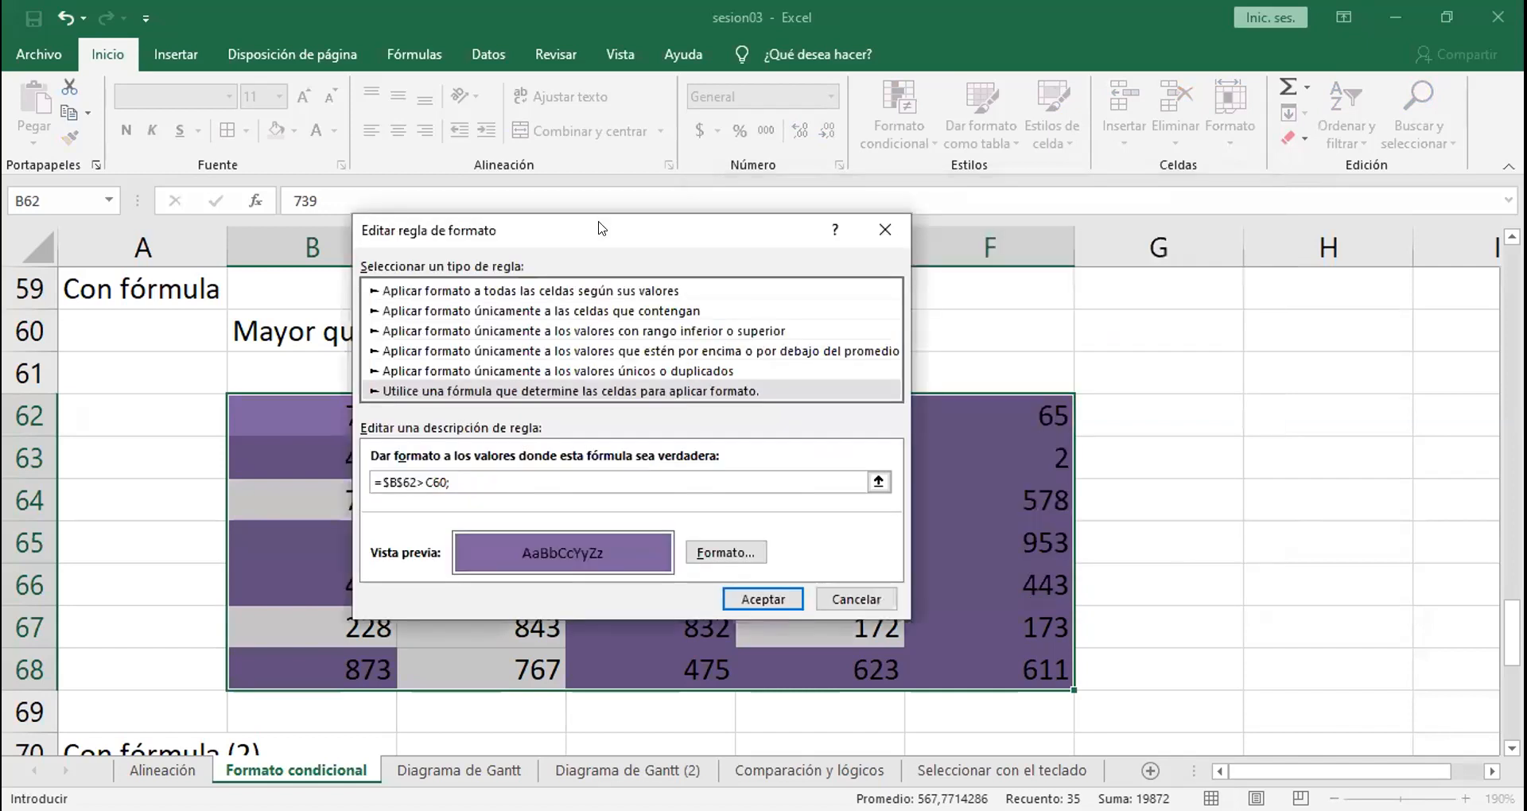
{"action": "type", "text": "f68"}
{"action": "left_click", "coordinate": [768, 600]}
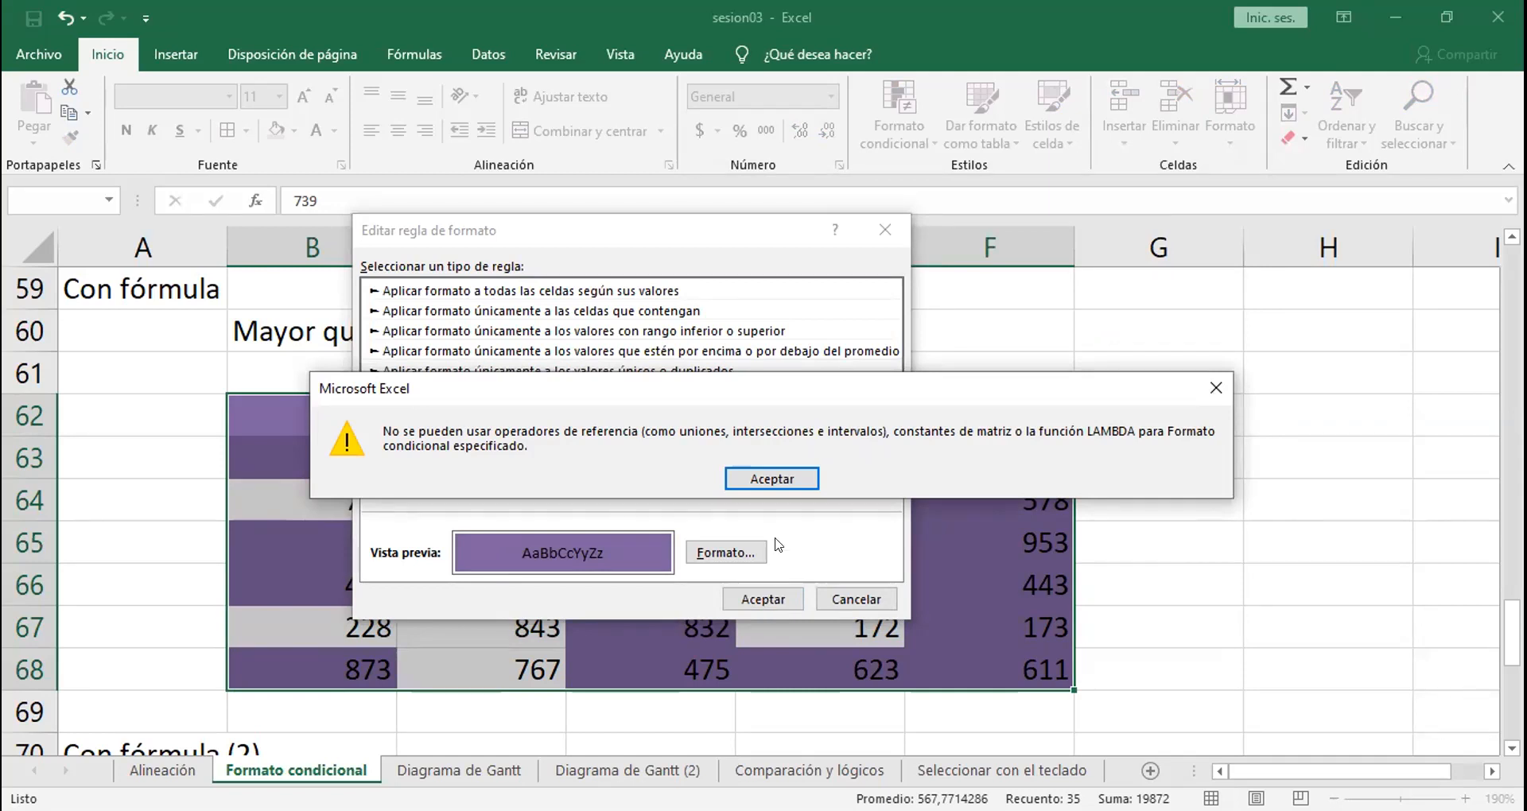
{"action": "left_click", "coordinate": [775, 483]}
{"action": "left_click", "coordinate": [675, 479]}
{"action": "key", "text": "BackSpace"}
{"action": "key", "text": "BackSpace"}
{"action": "key", "text": "BackSpace"}
{"action": "key", "text": "BackSpace"}
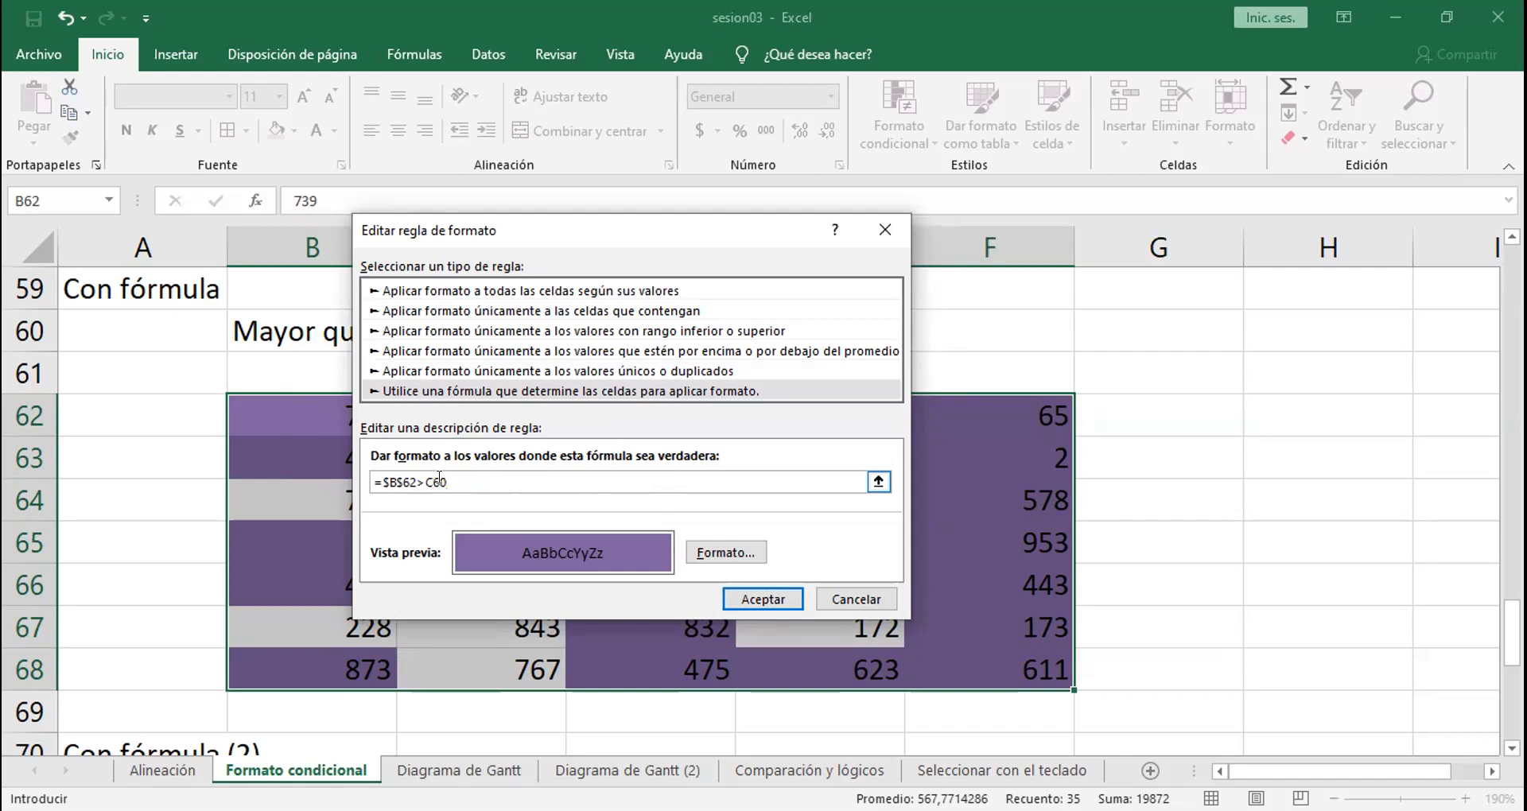
Step: Change the rule's formula to =B62>$C$60 and apply it to B62:F68
{"action": "left_click", "coordinate": [402, 481]}
{"action": "key", "text": "BackSpace"}
{"action": "left_click", "coordinate": [386, 480]}
{"action": "key", "text": "BackSpace"}
{"action": "left_click", "coordinate": [409, 474]}
{"action": "type", "text": "$C$"}
{"action": "left_click", "coordinate": [422, 475]}
{"action": "type", "text": "$"}
{"action": "left_click_drag", "start_coordinate": [612, 241], "coordinate": [738, 257]}
{"action": "left_click", "coordinate": [888, 617]}
{"action": "left_click", "coordinate": [1127, 477]}
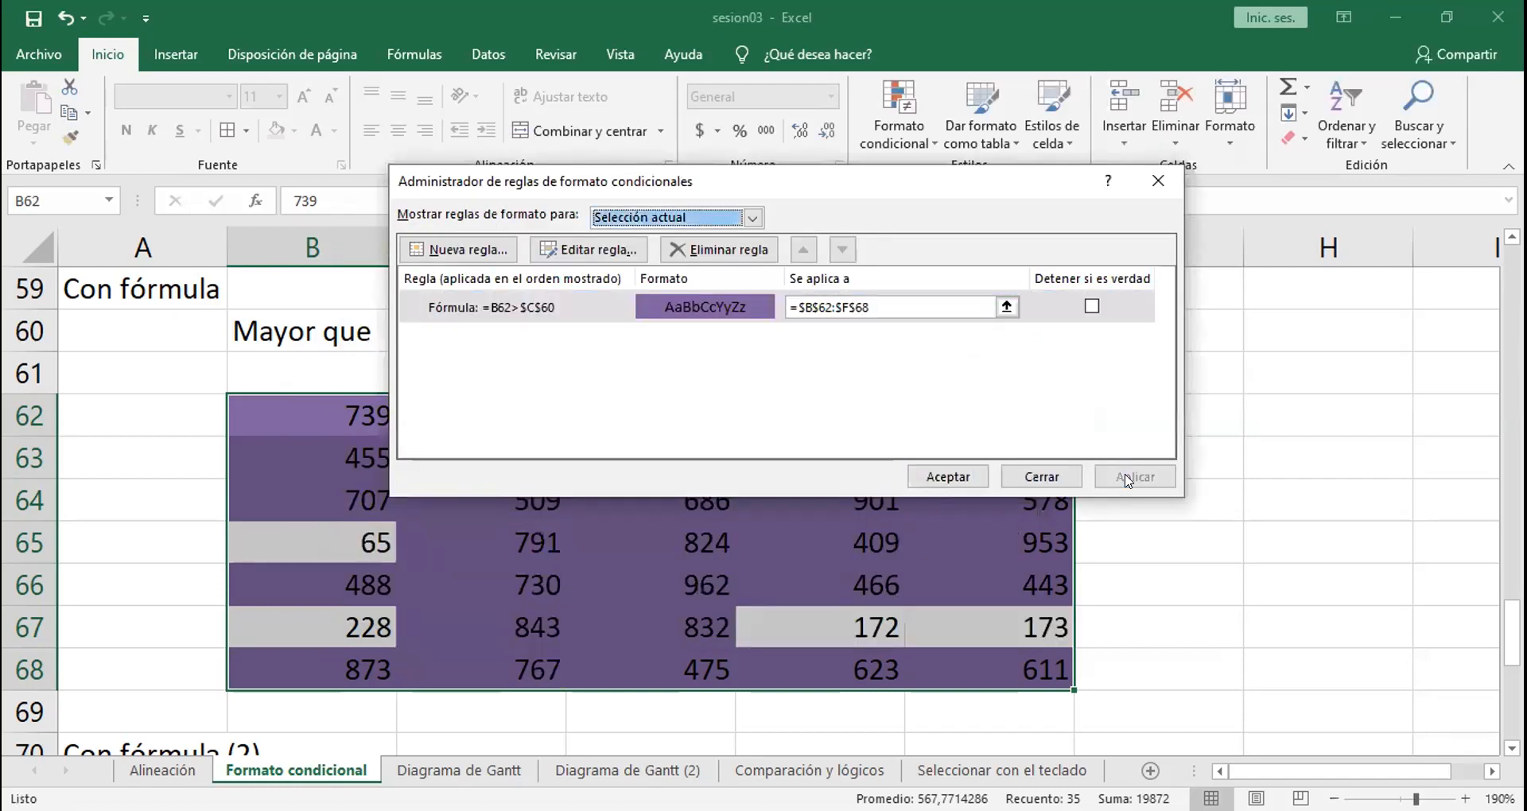
{"action": "left_click", "coordinate": [942, 475]}
{"action": "left_click", "coordinate": [1154, 564]}
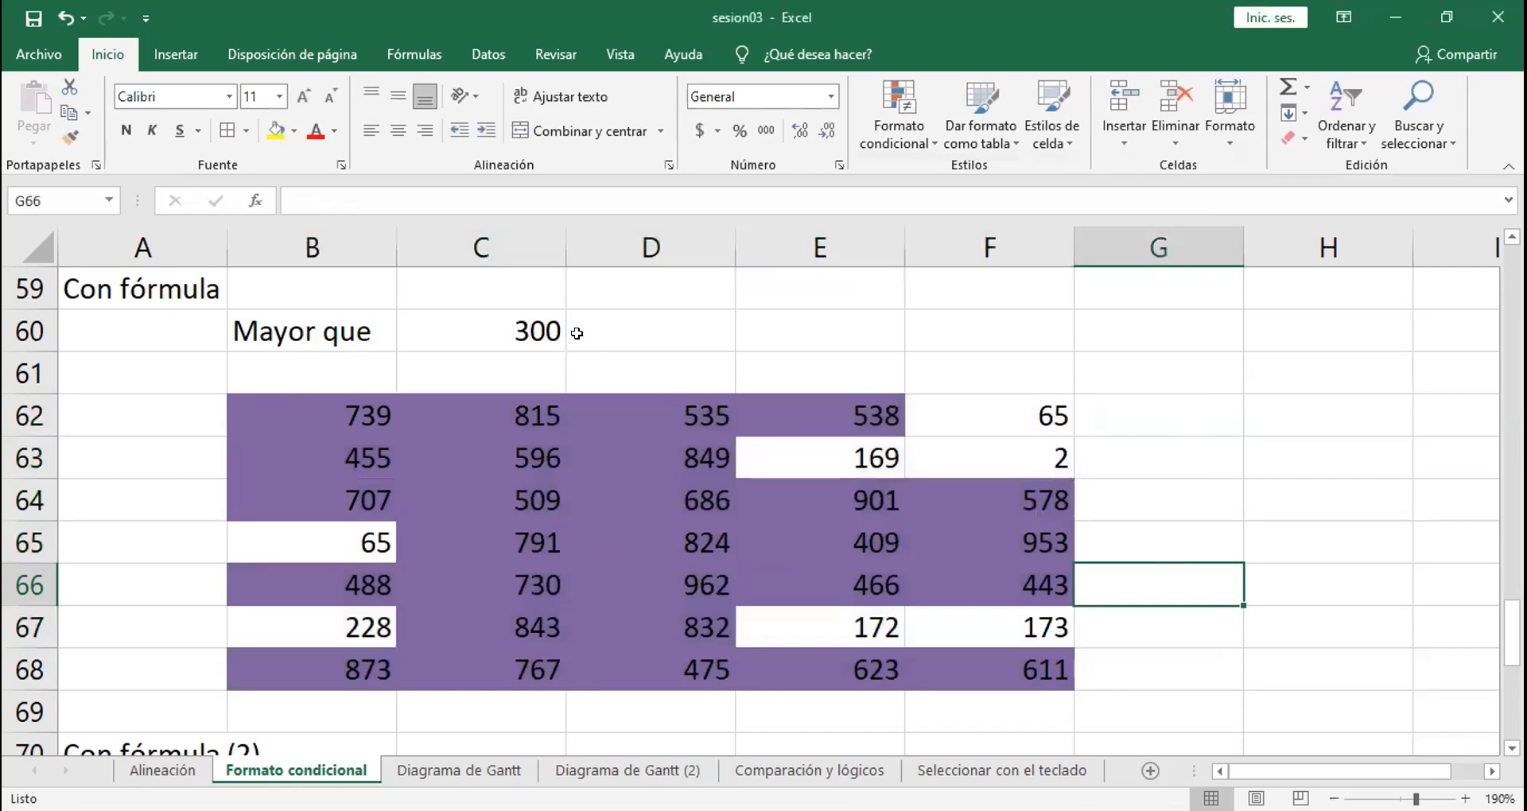
Step: Test the rule by setting the threshold in C60 to 500, 700 and finally 800
{"action": "left_click", "coordinate": [518, 332]}
{"action": "type", "text": "500"}
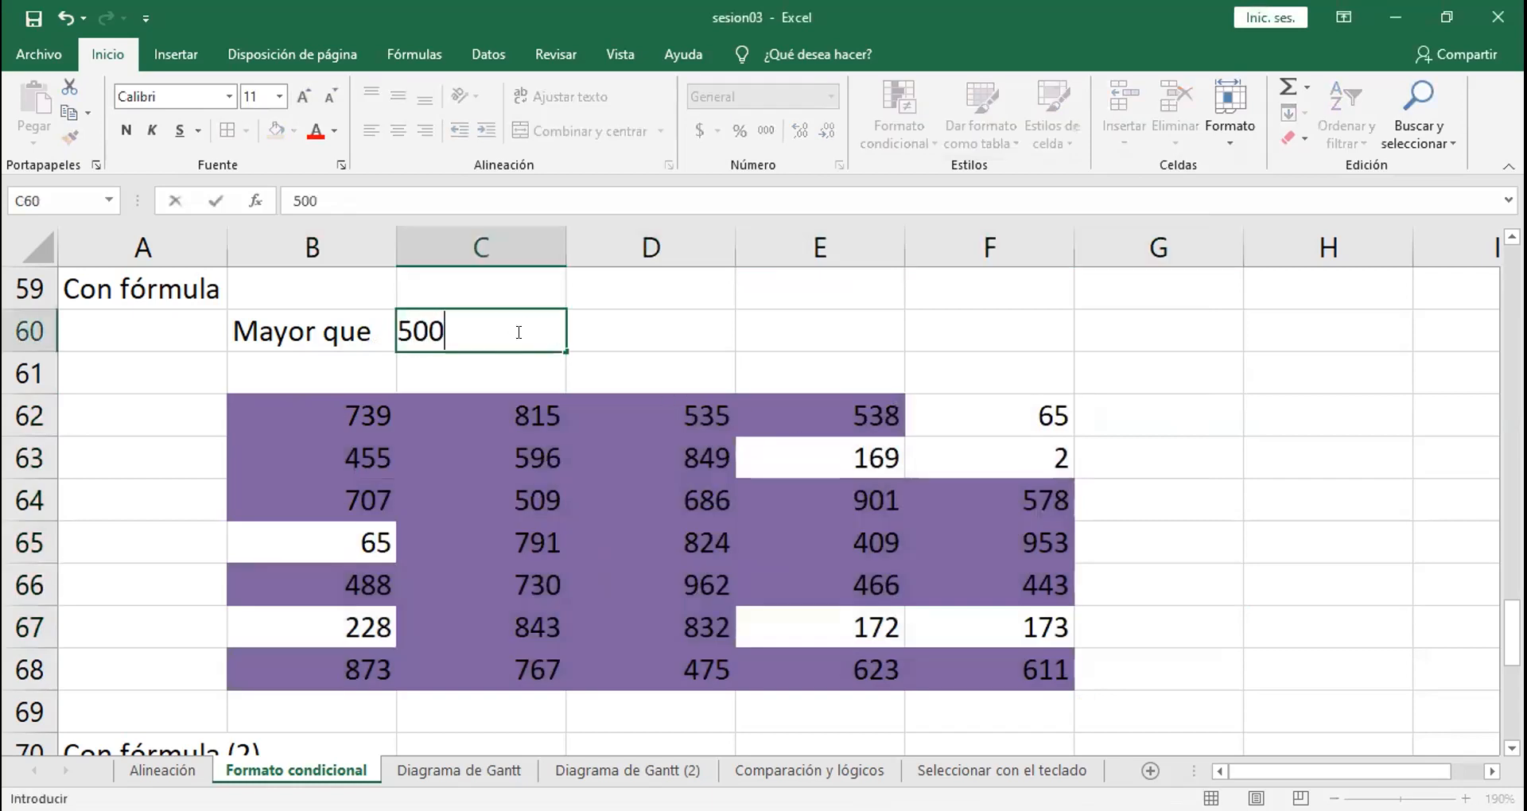
{"action": "key", "text": "Return"}
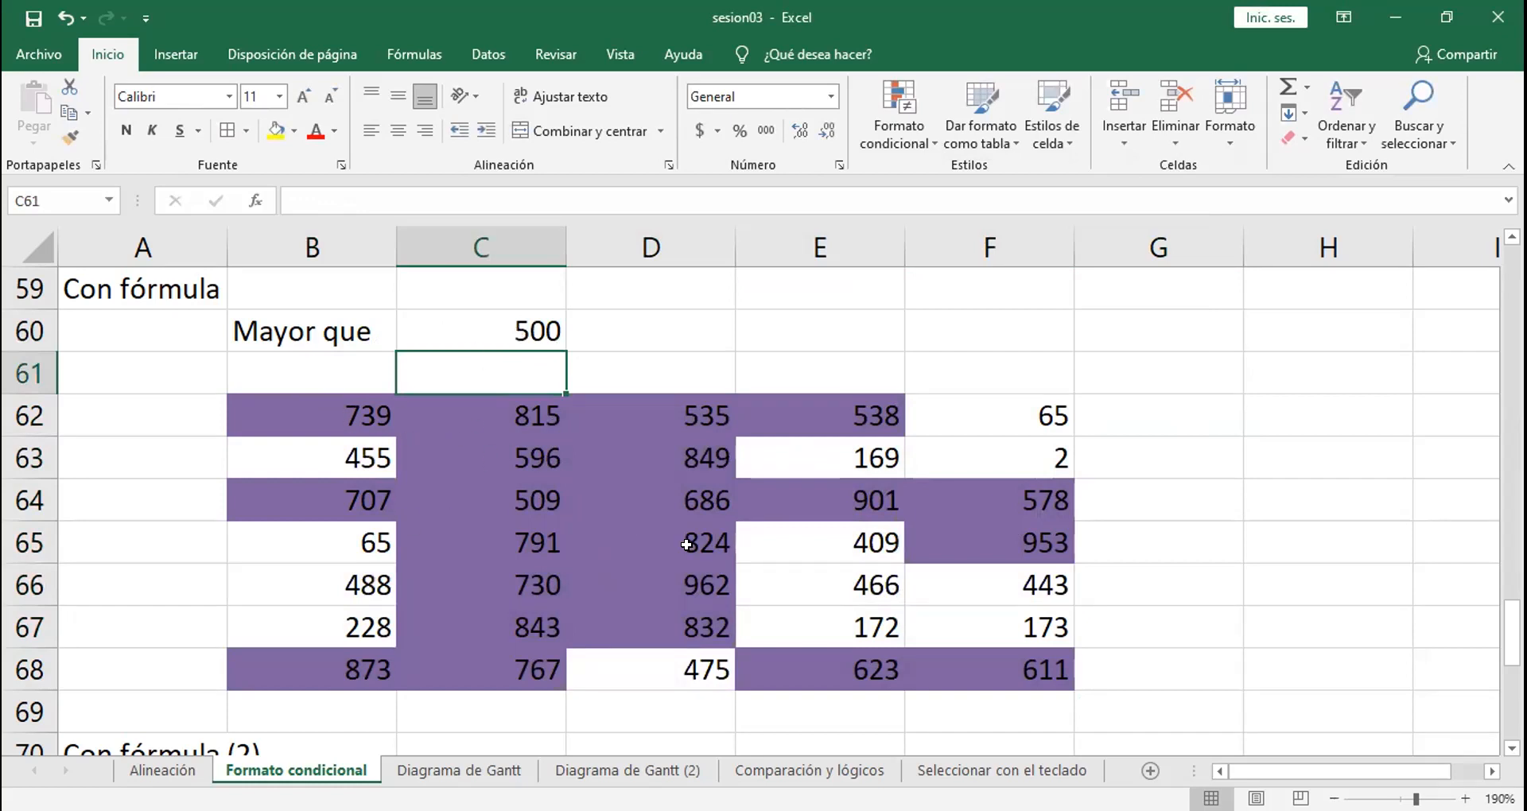
{"action": "left_click", "coordinate": [494, 331]}
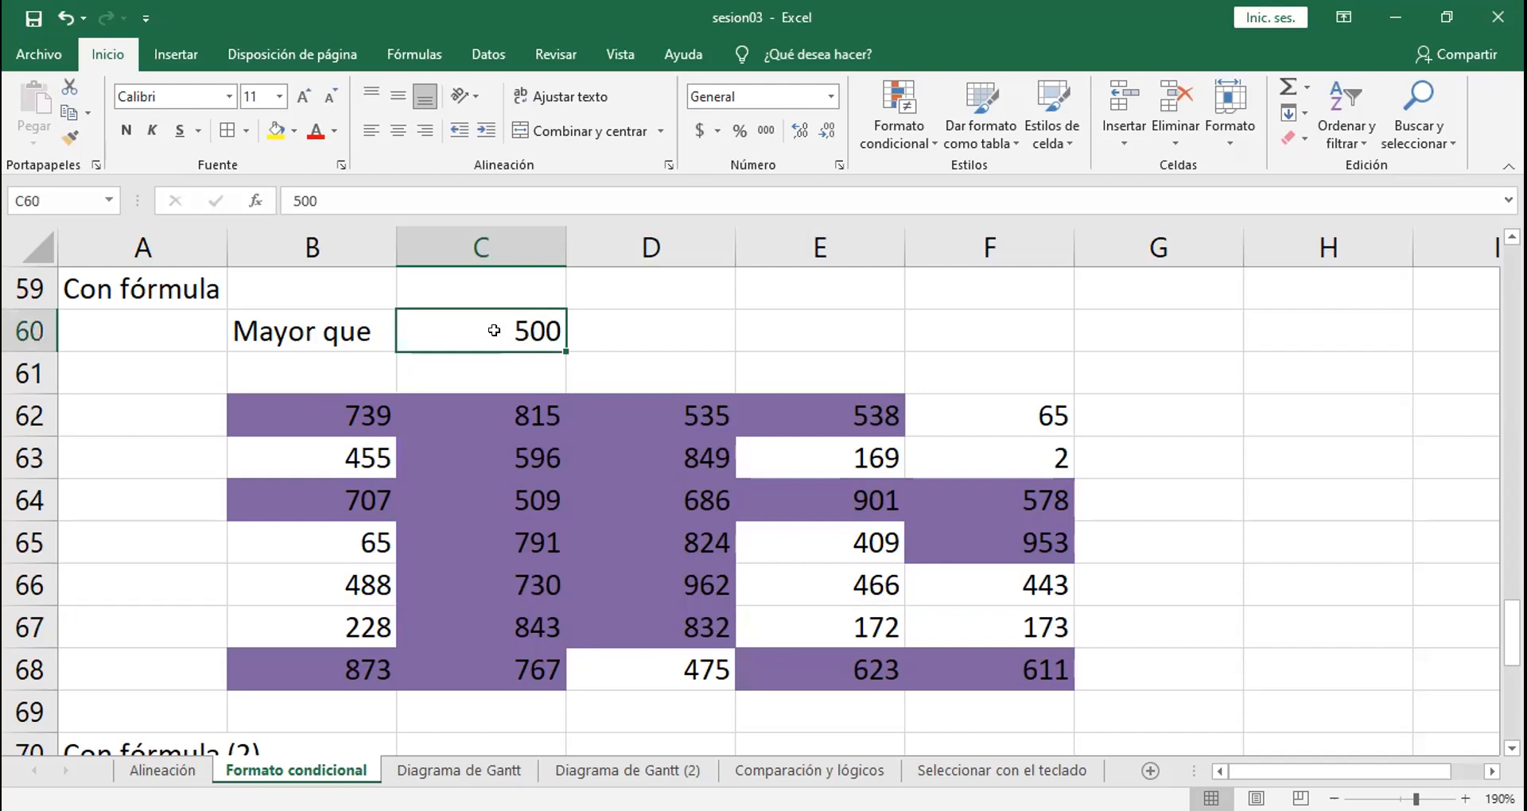
{"action": "type", "text": "700"}
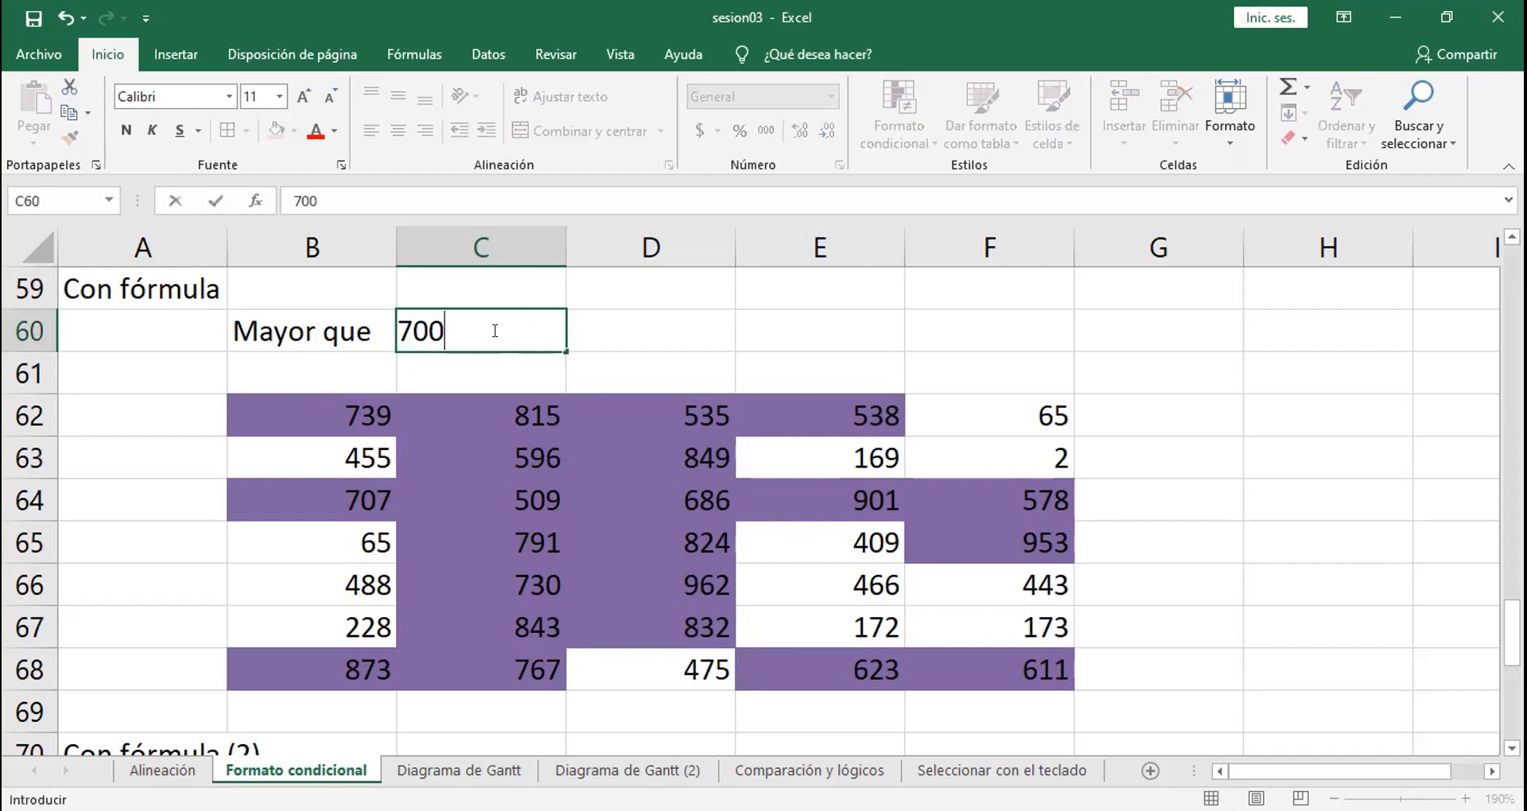
{"action": "key", "text": "Return"}
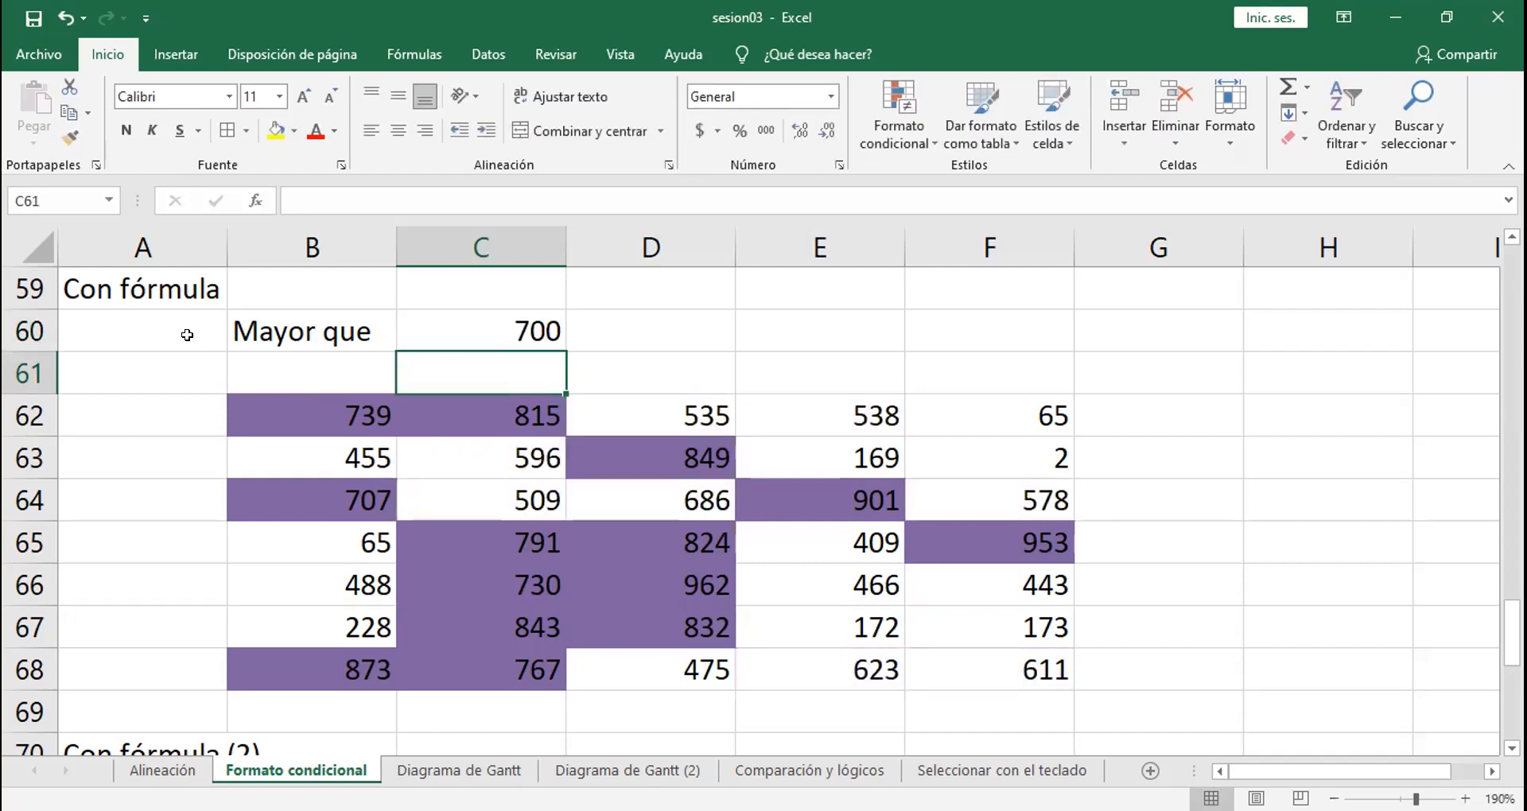
{"action": "left_click", "coordinate": [491, 310]}
{"action": "type", "text": "800"}
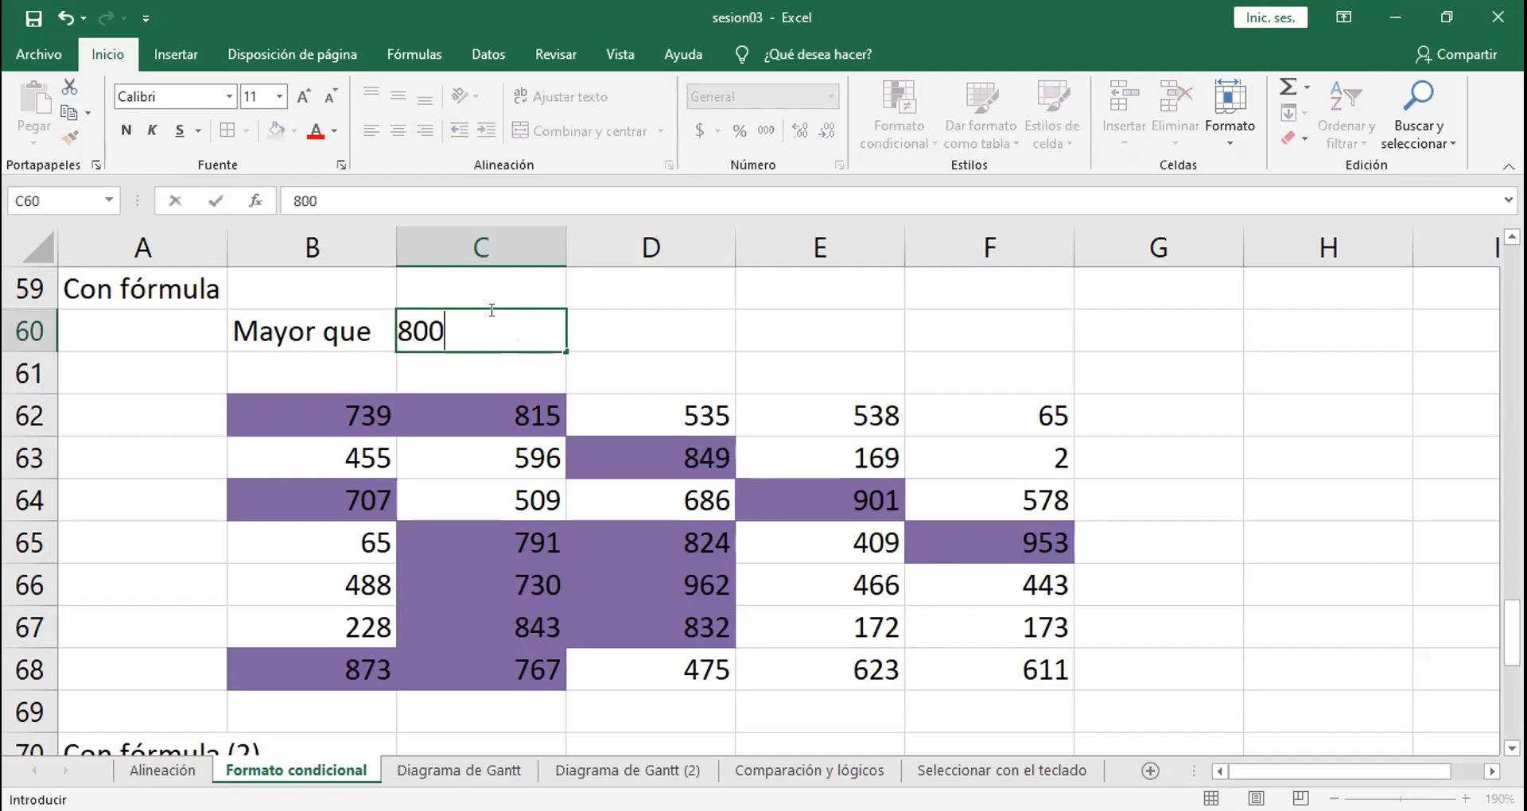
{"action": "key", "text": "Return"}
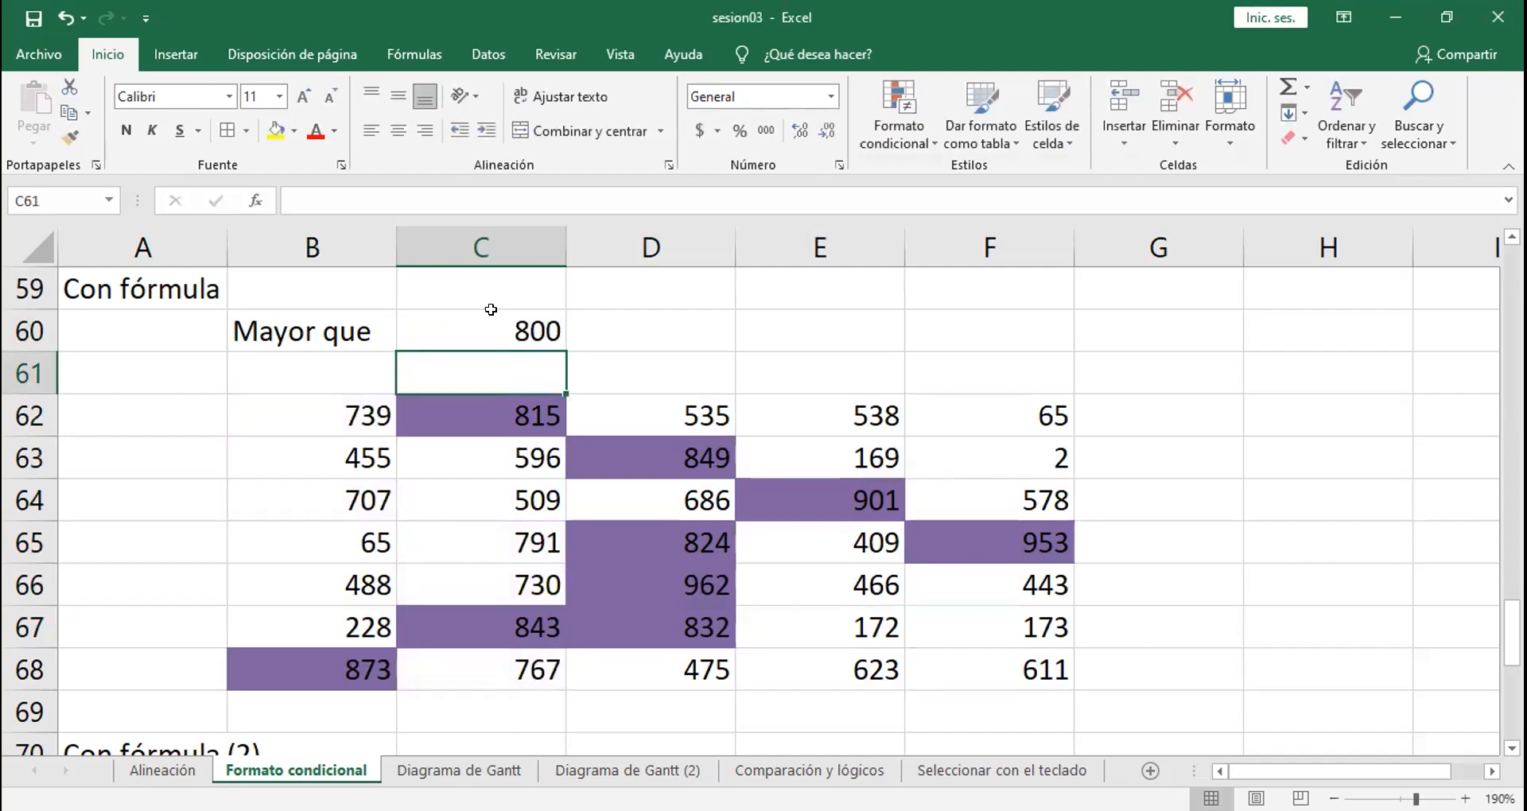
Step: Reopen the B62:F68 rule, examine the relative and absolute references in its formula, and close it without changes
{"action": "left_click_drag", "start_coordinate": [294, 402], "coordinate": [941, 654]}
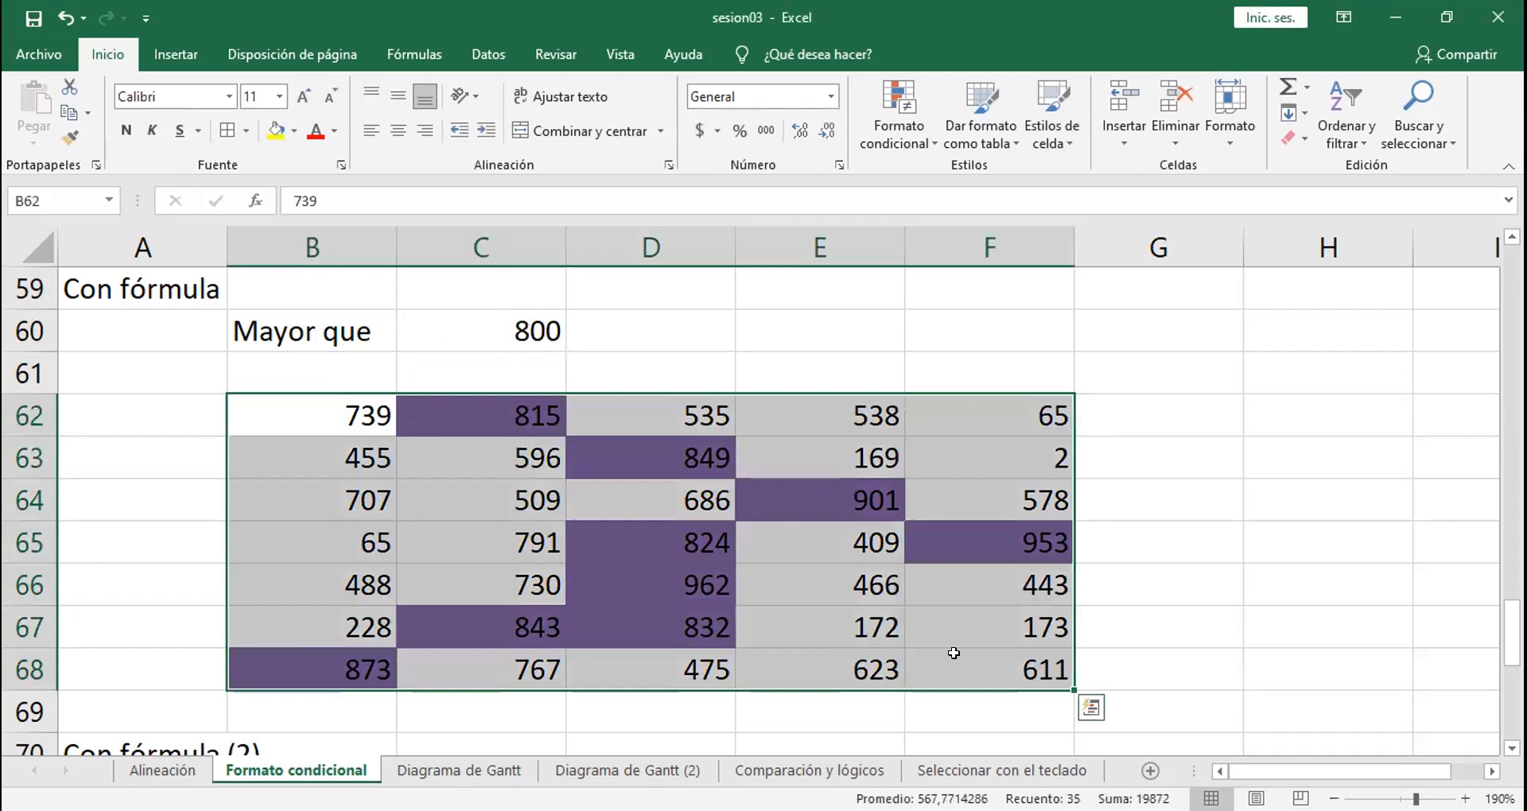
{"action": "left_click", "coordinate": [888, 147]}
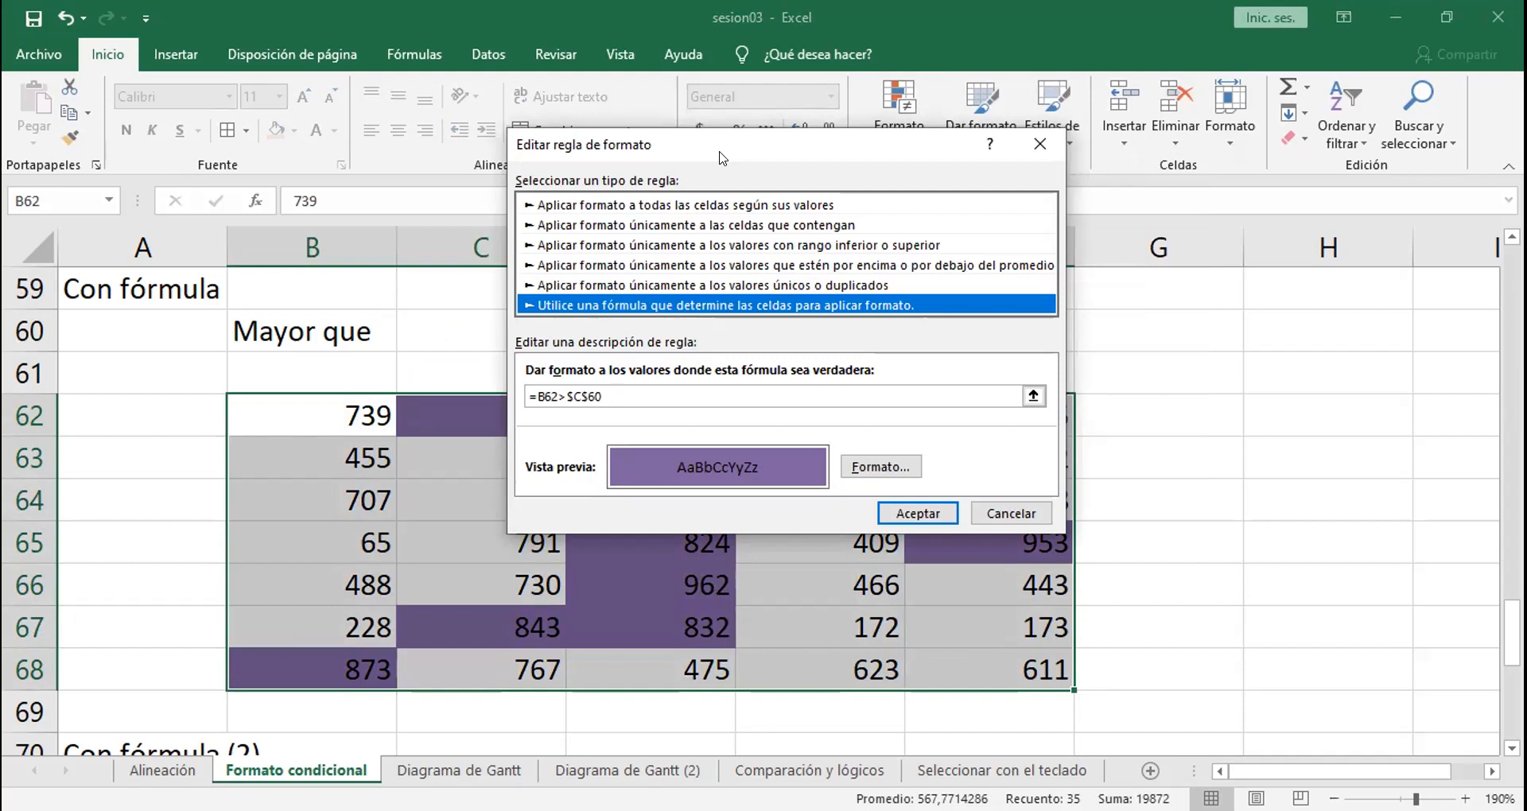
{"action": "left_click_drag", "start_coordinate": [722, 157], "coordinate": [623, 30]}
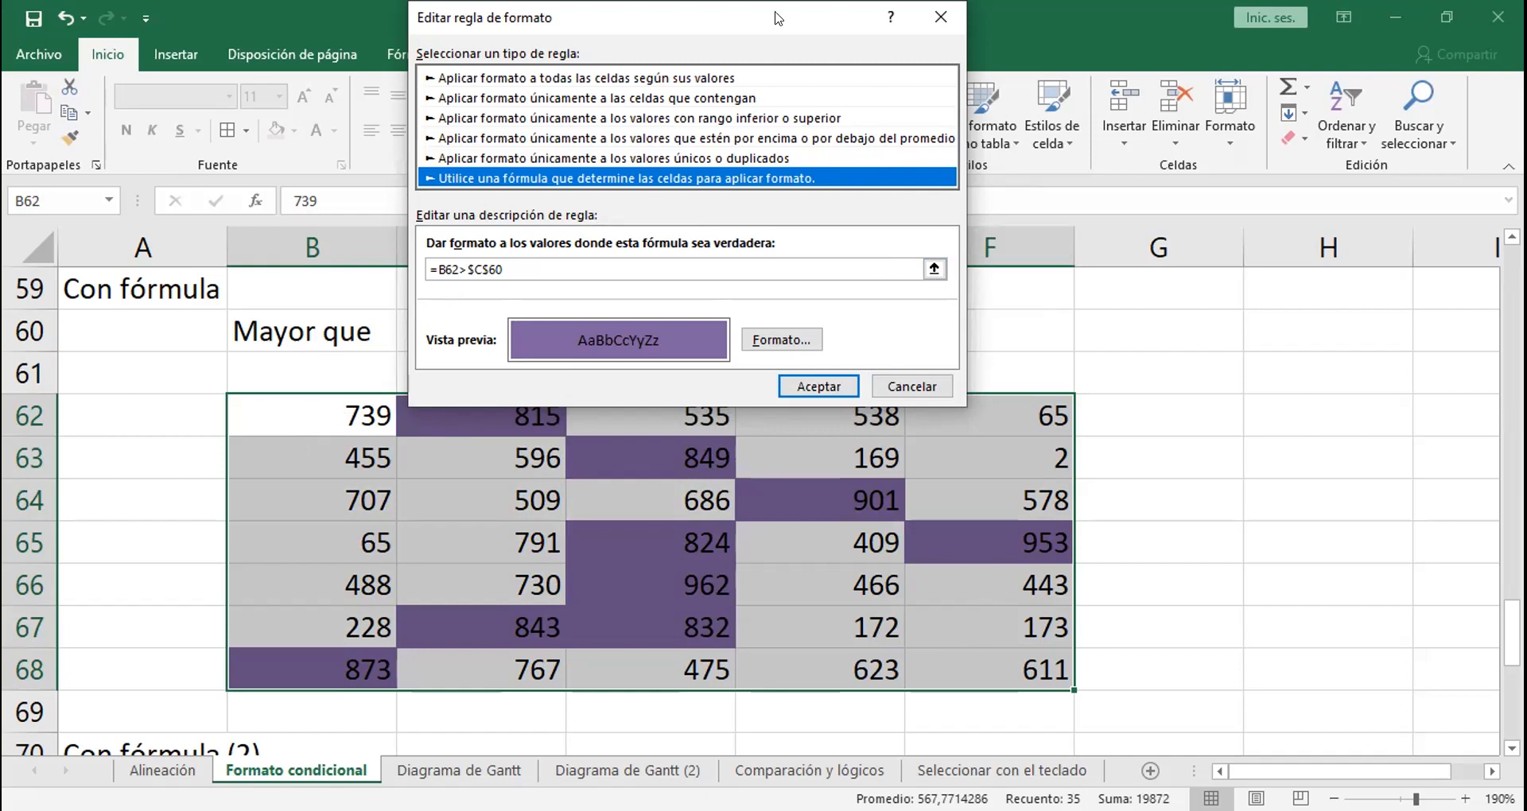
{"action": "left_click_drag", "start_coordinate": [698, 11], "coordinate": [1049, 383]}
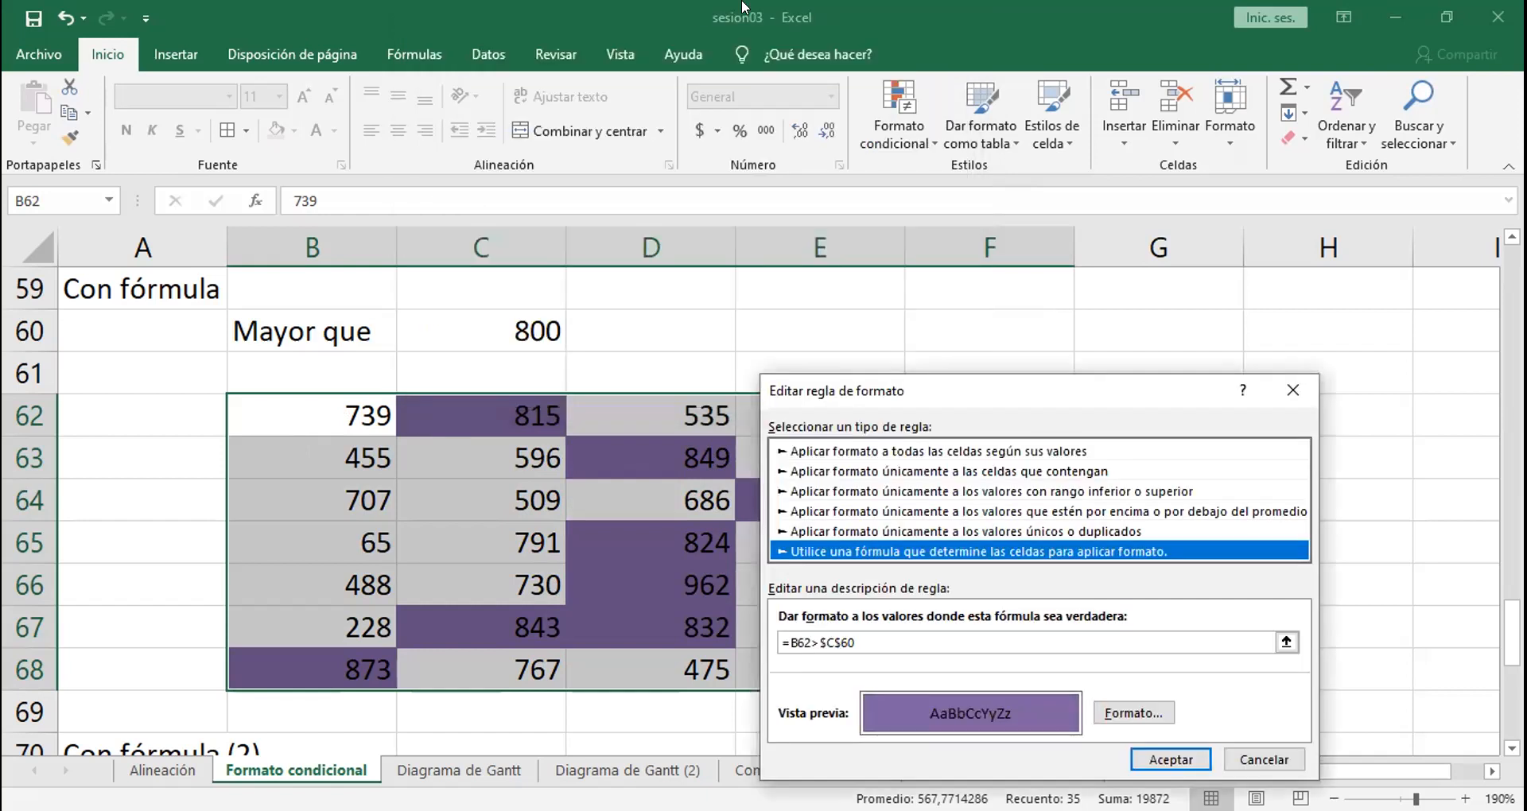
{"action": "left_click", "coordinate": [627, 365]}
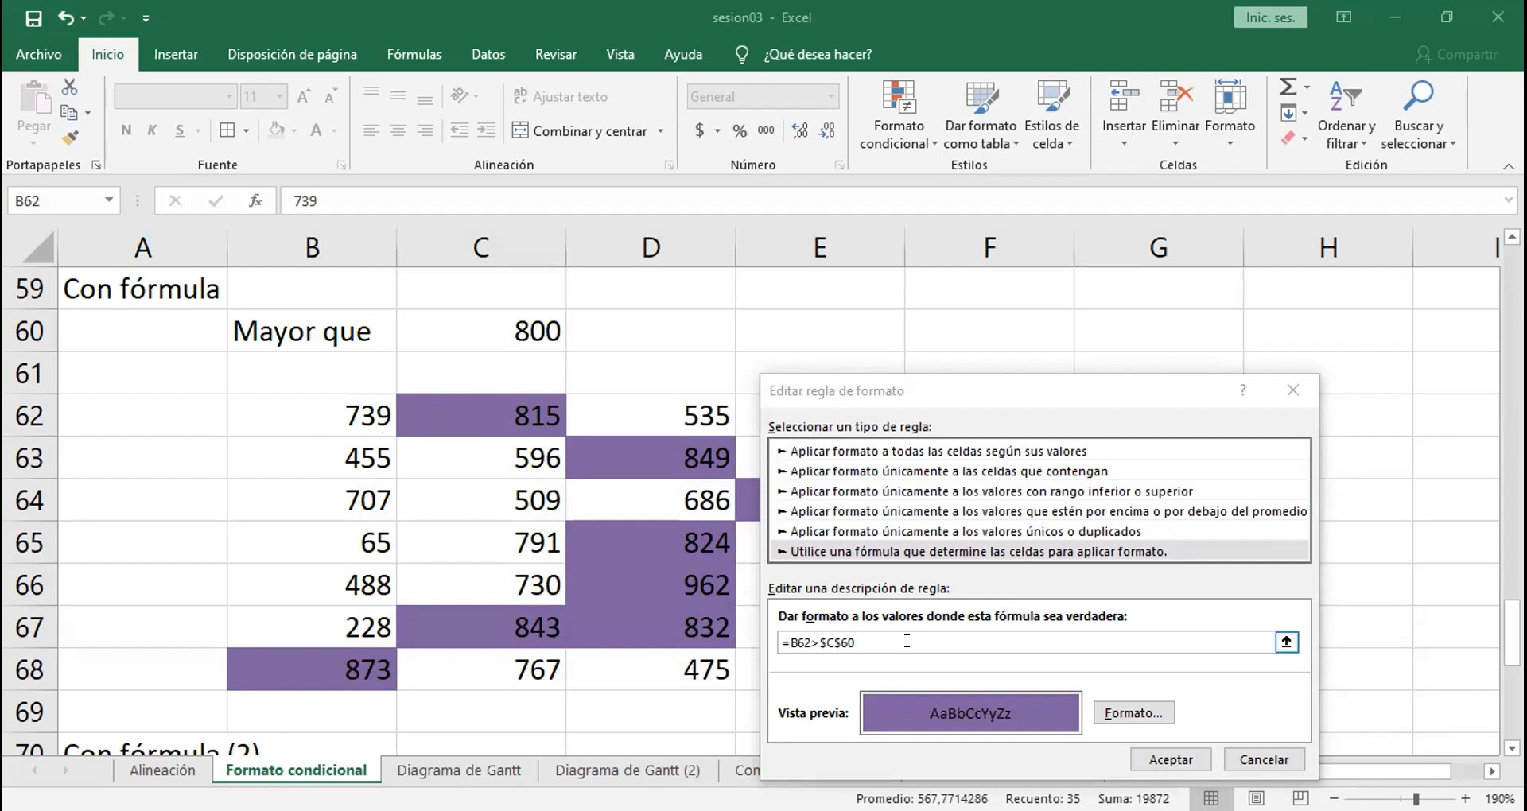
{"action": "left_click", "coordinate": [1165, 757]}
{"action": "left_click", "coordinate": [1118, 477]}
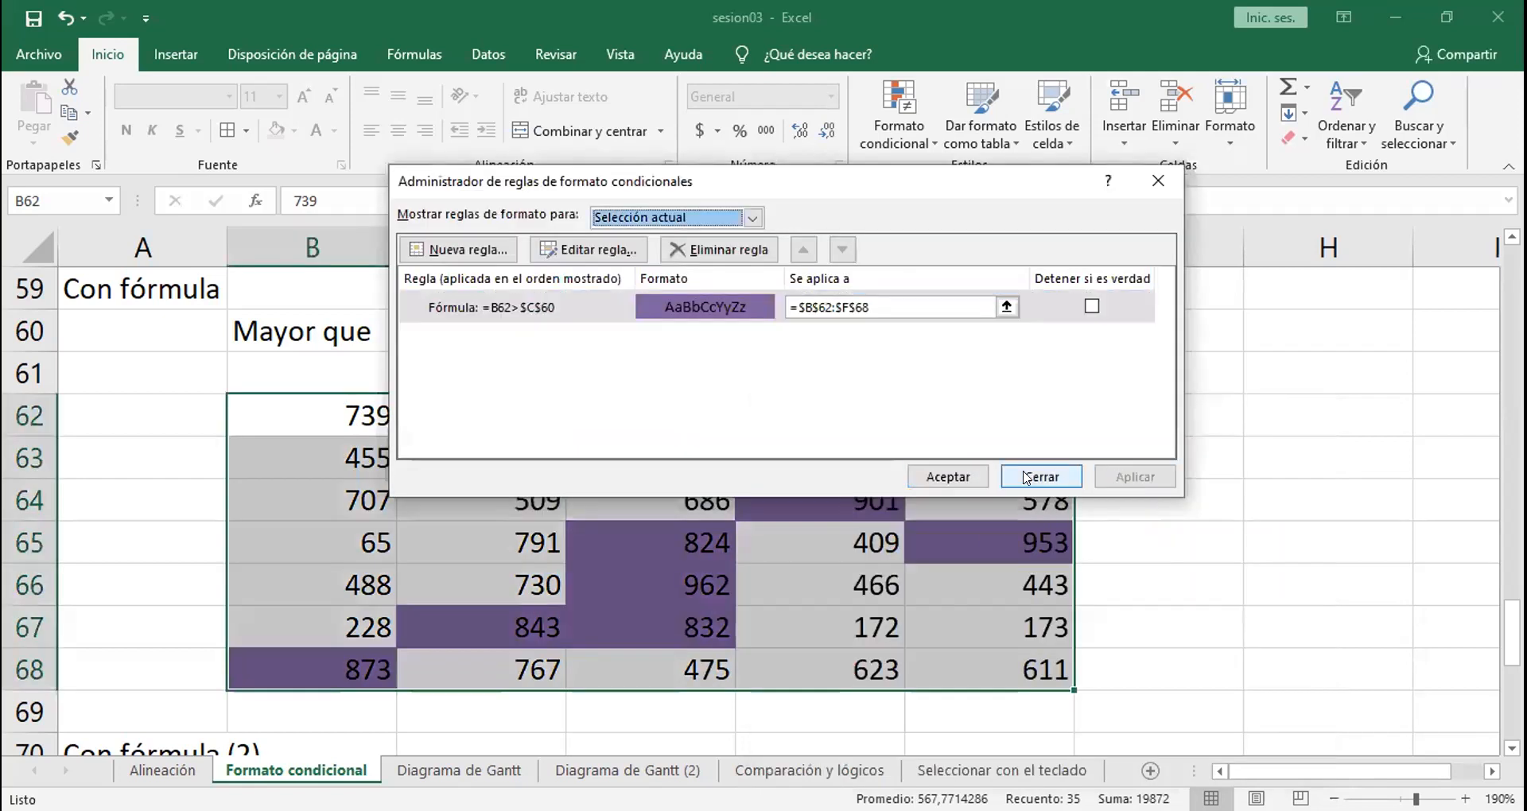
{"action": "left_click", "coordinate": [946, 477]}
{"action": "left_click", "coordinate": [597, 488]}
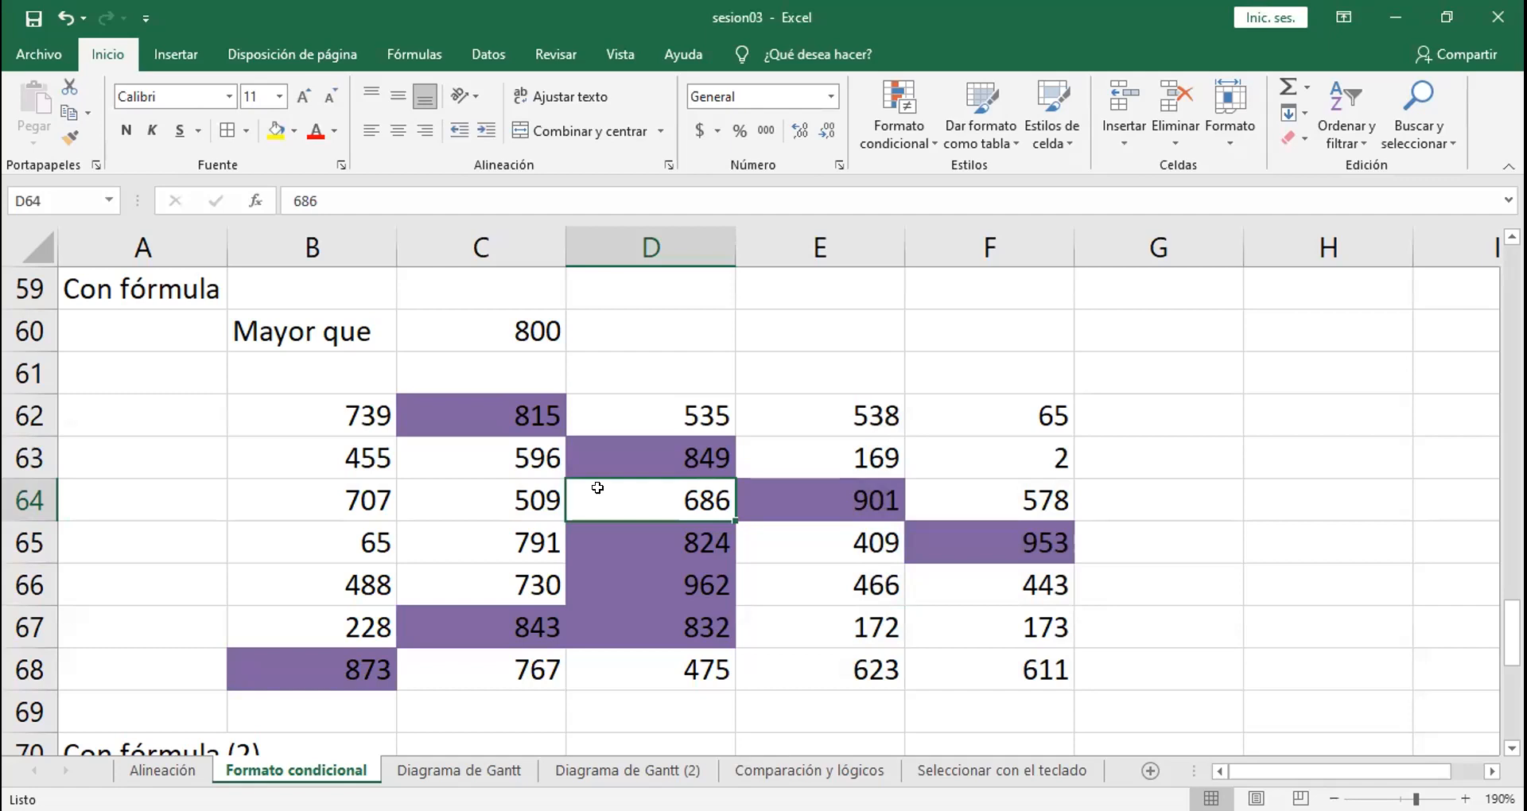
Step: Go to the "Con fórmula (2)" section and select its two number columns, B72:C81
{"action": "left_click", "coordinate": [531, 491]}
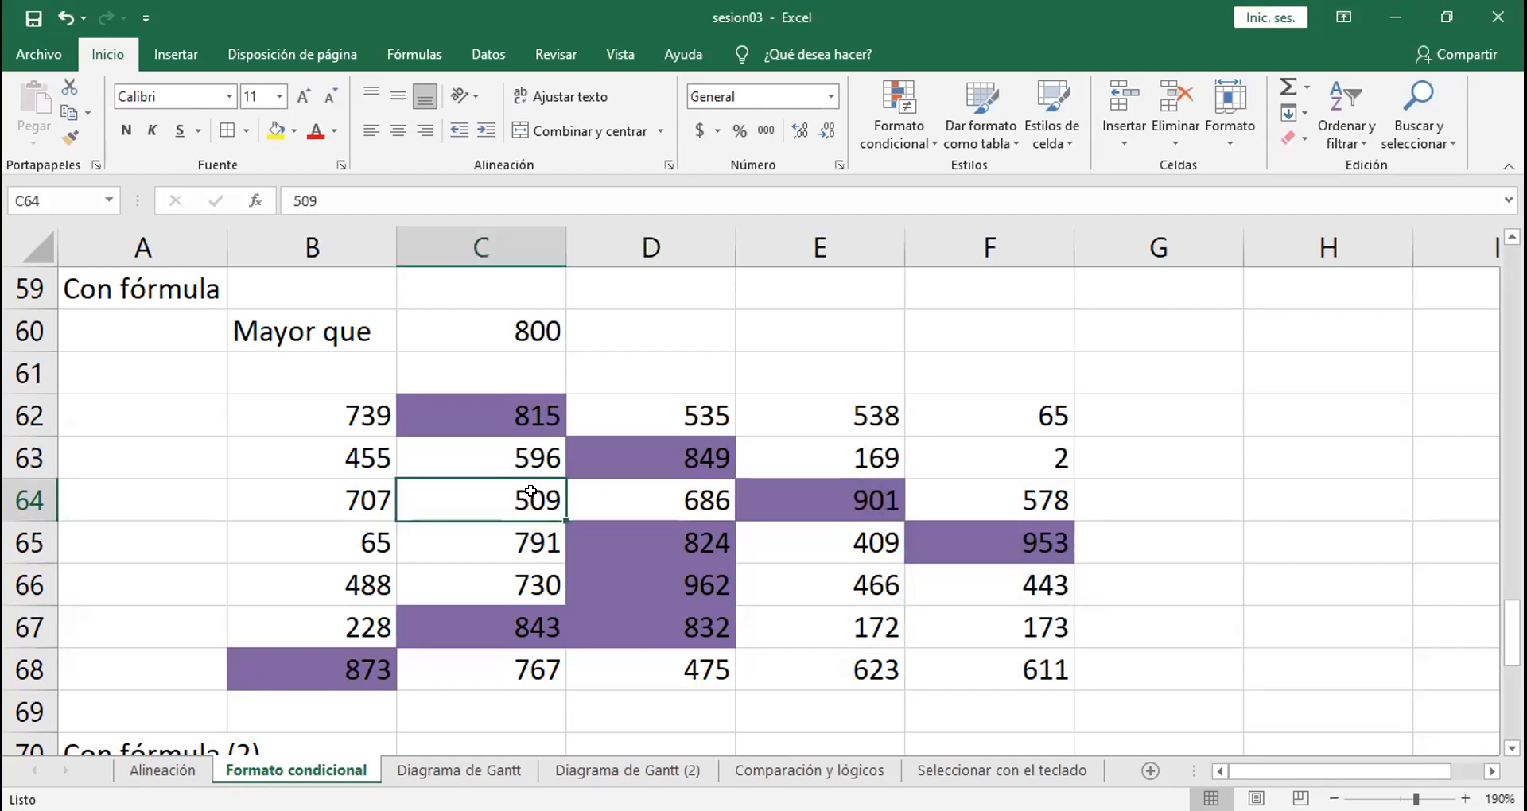
{"action": "key", "text": "Down"}
{"action": "key", "text": "Down"}
{"action": "key", "text": "Down"}
{"action": "key", "text": "Down"}
{"action": "key", "text": "Down"}
{"action": "key", "text": "Down"}
{"action": "key", "text": "Down"}
{"action": "key", "text": "Down"}
{"action": "key", "text": "Down"}
{"action": "key", "text": "Down"}
{"action": "key", "text": "Down"}
{"action": "key", "text": "Down"}
{"action": "key", "text": "Down"}
{"action": "key", "text": "Down"}
{"action": "key", "text": "Down"}
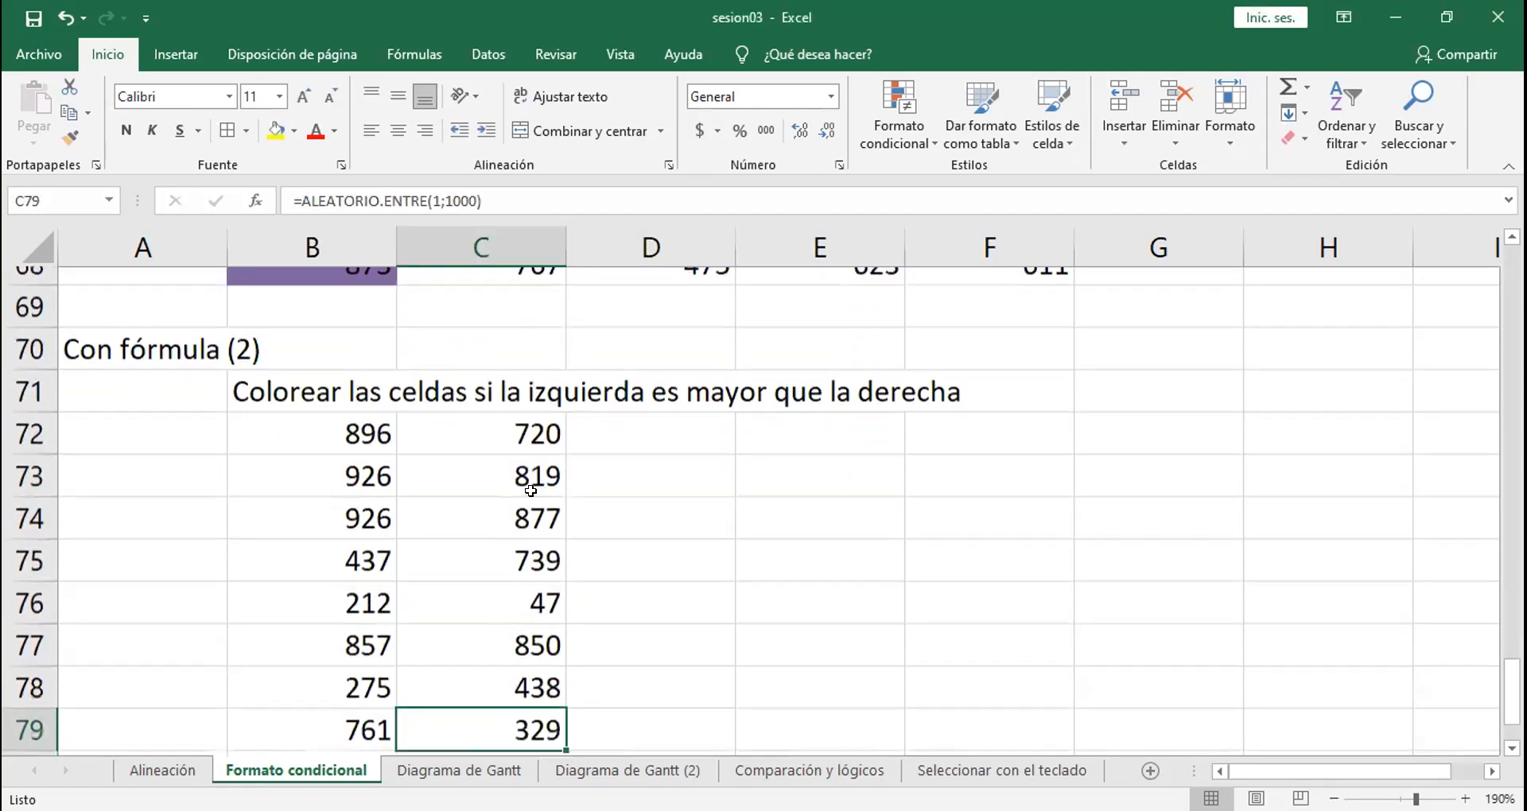
{"action": "key", "text": "Down"}
{"action": "key", "text": "Down"}
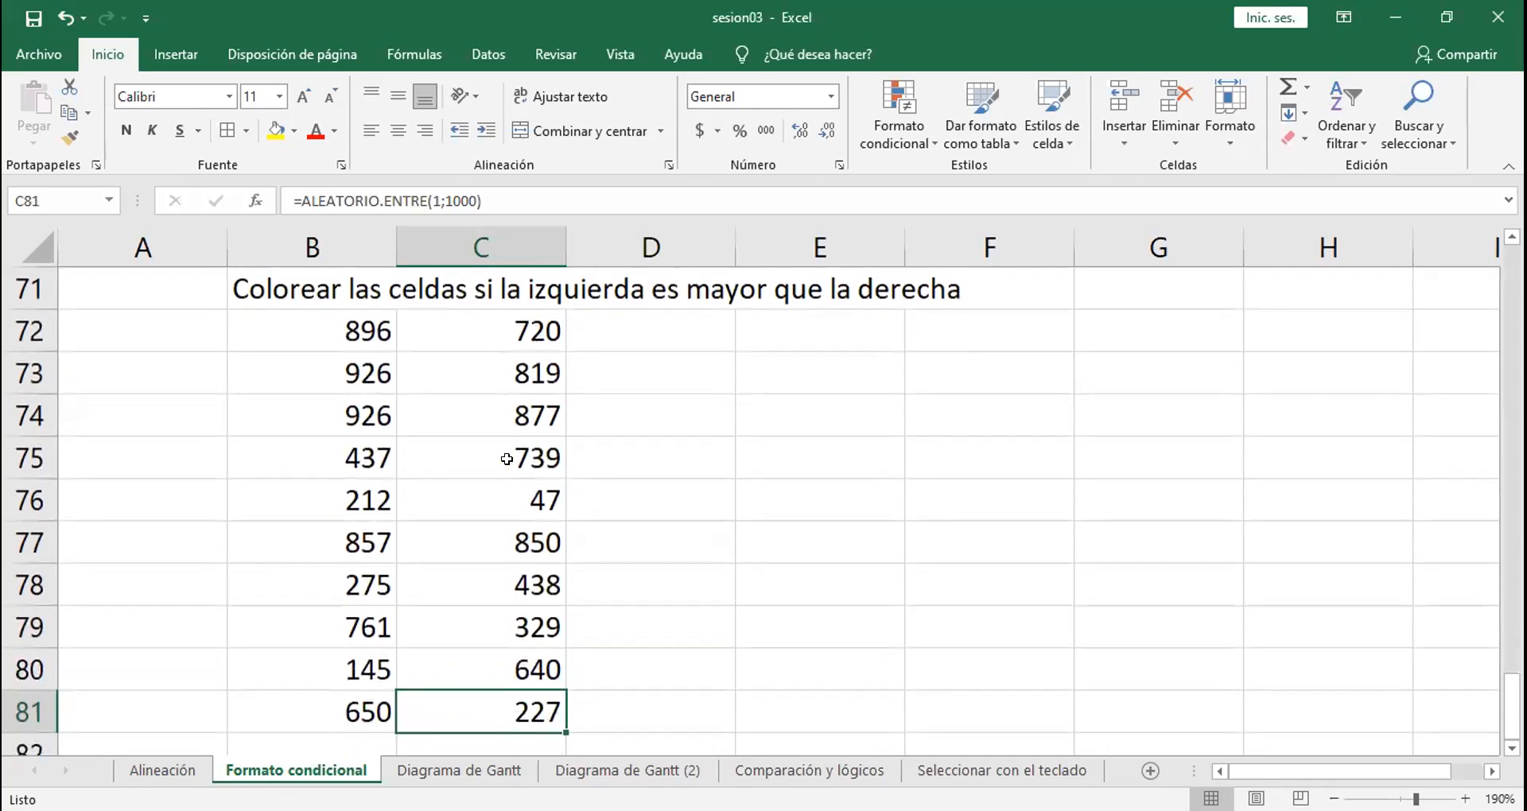
{"action": "key", "text": "ctrl+Up"}
{"action": "key", "text": "Left"}
{"action": "key", "text": "ctrl+shift+Right"}
{"action": "key", "text": "ctrl+shift+Down"}
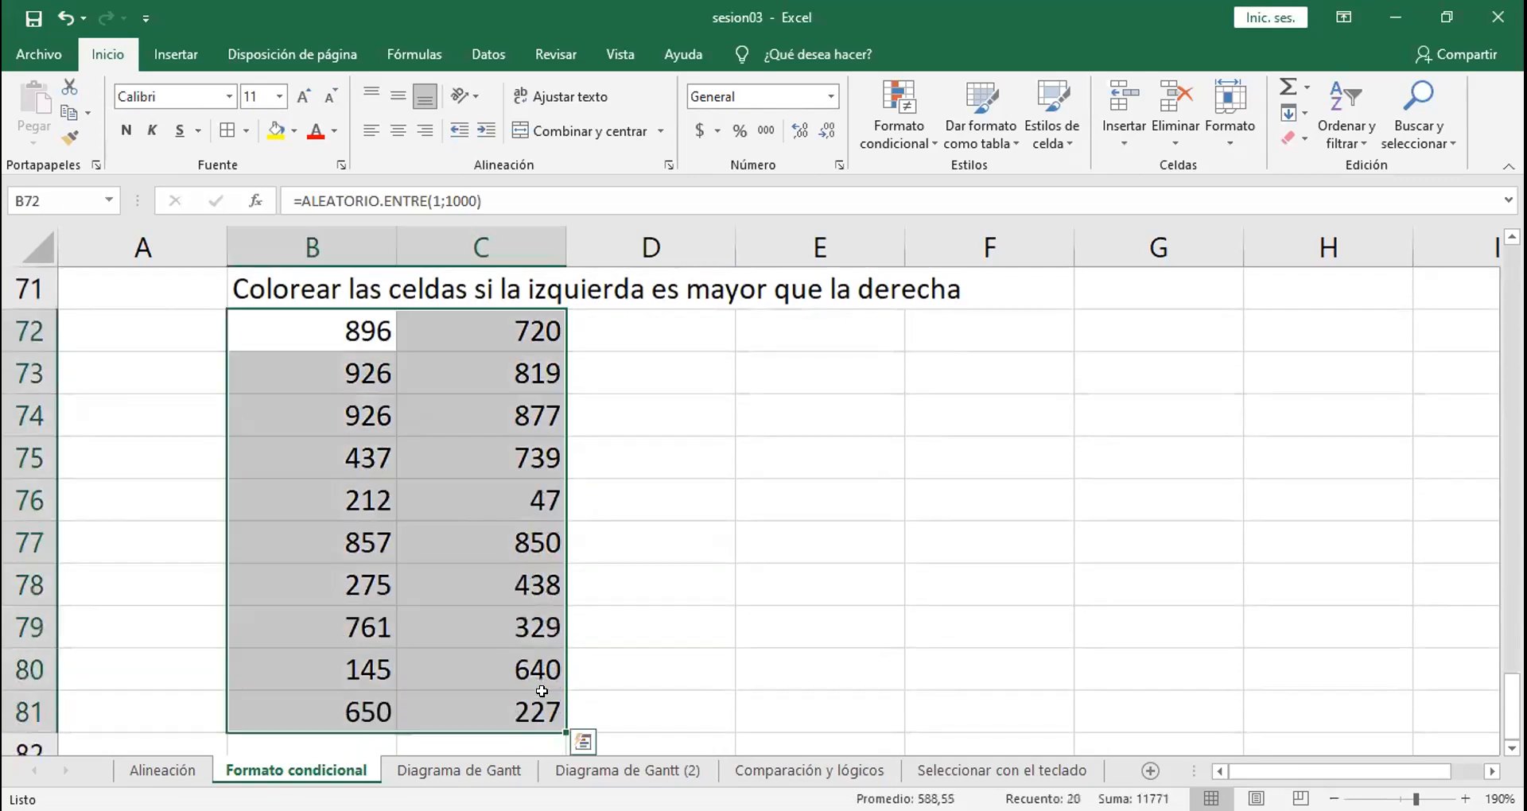
Step: Paste B72:C81 over itself as values, and undo the paste
{"action": "key", "text": "ctrl+c"}
{"action": "left_click", "coordinate": [327, 328]}
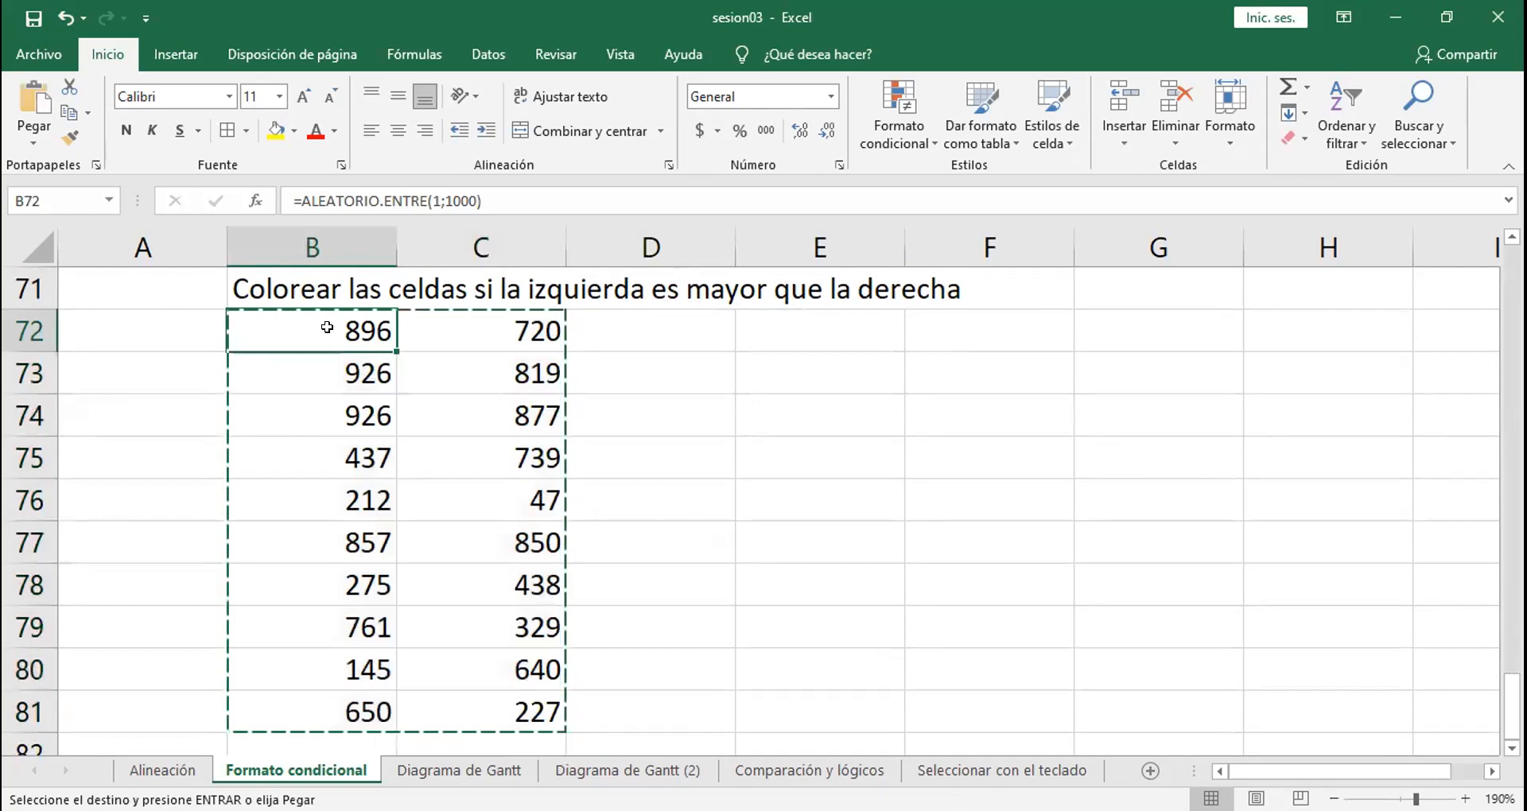
{"action": "right_click", "coordinate": [327, 328]}
{"action": "left_click", "coordinate": [410, 400]}
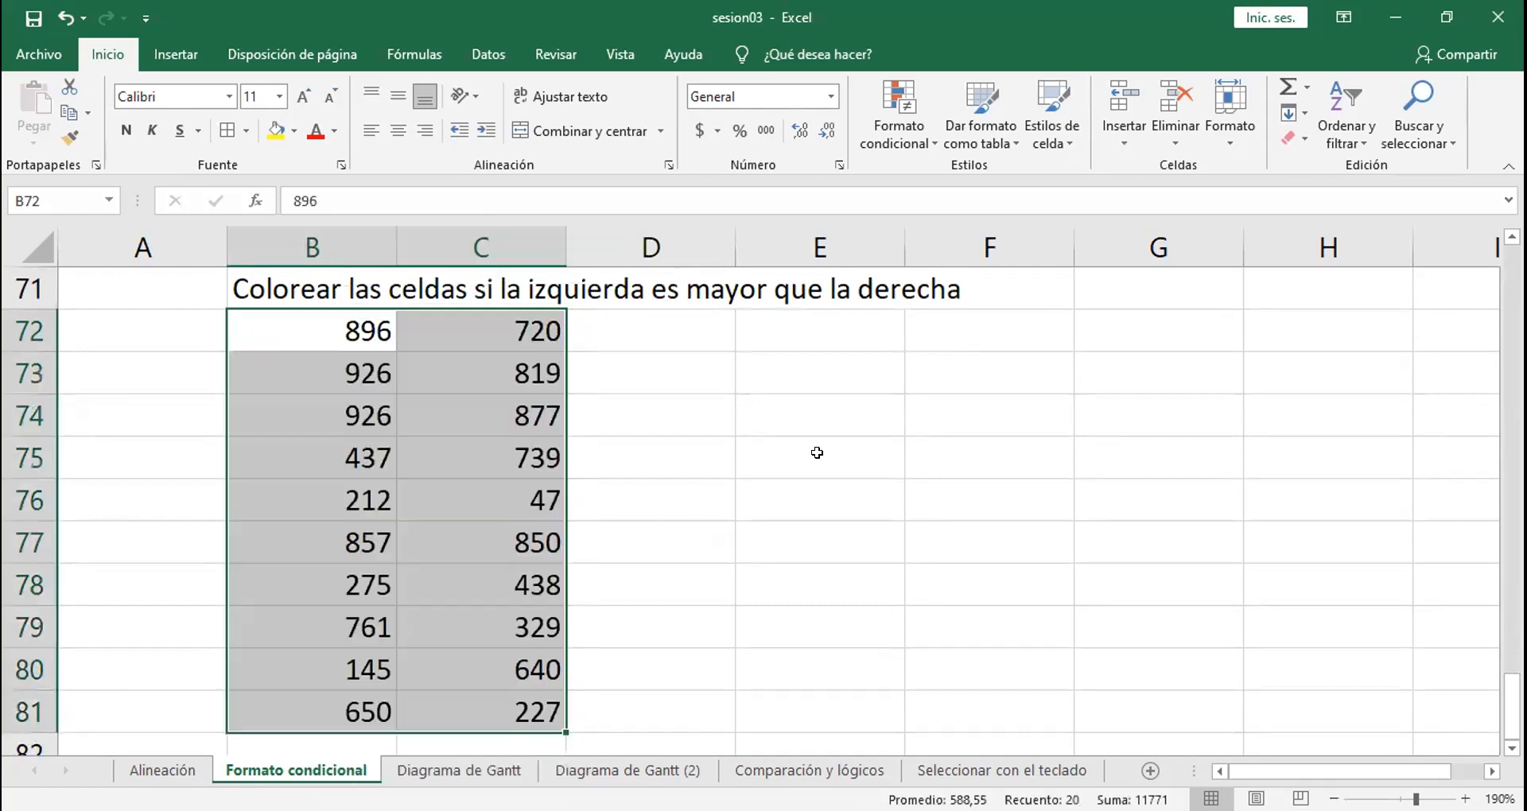
{"action": "left_click", "coordinate": [817, 452]}
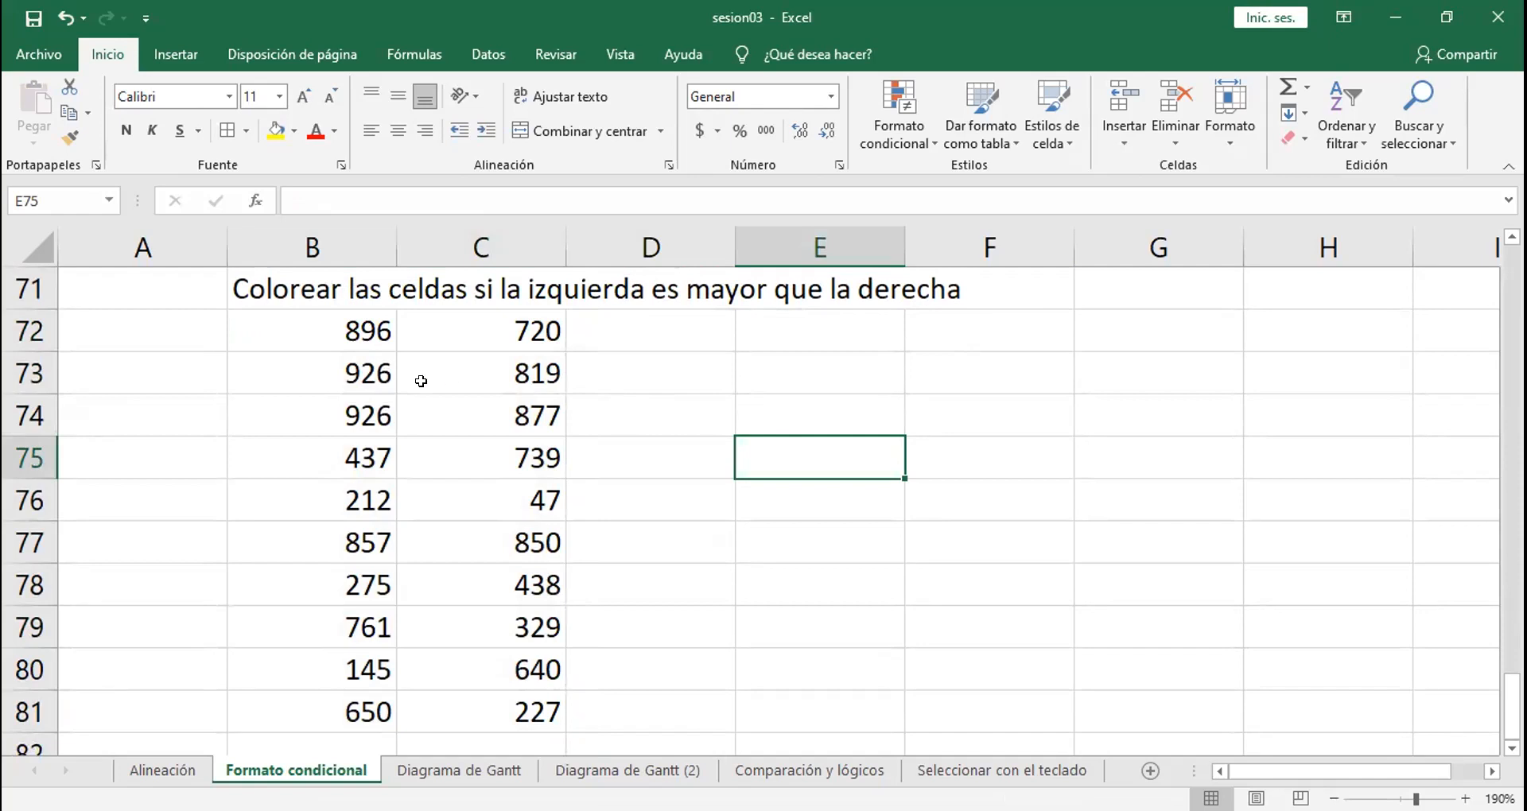
{"action": "key", "text": "ctrl+z"}
Step: Replace the ALEATORIO.ENTRE formulas in B72:C81 with their current values
{"action": "key", "text": "ctrl+c"}
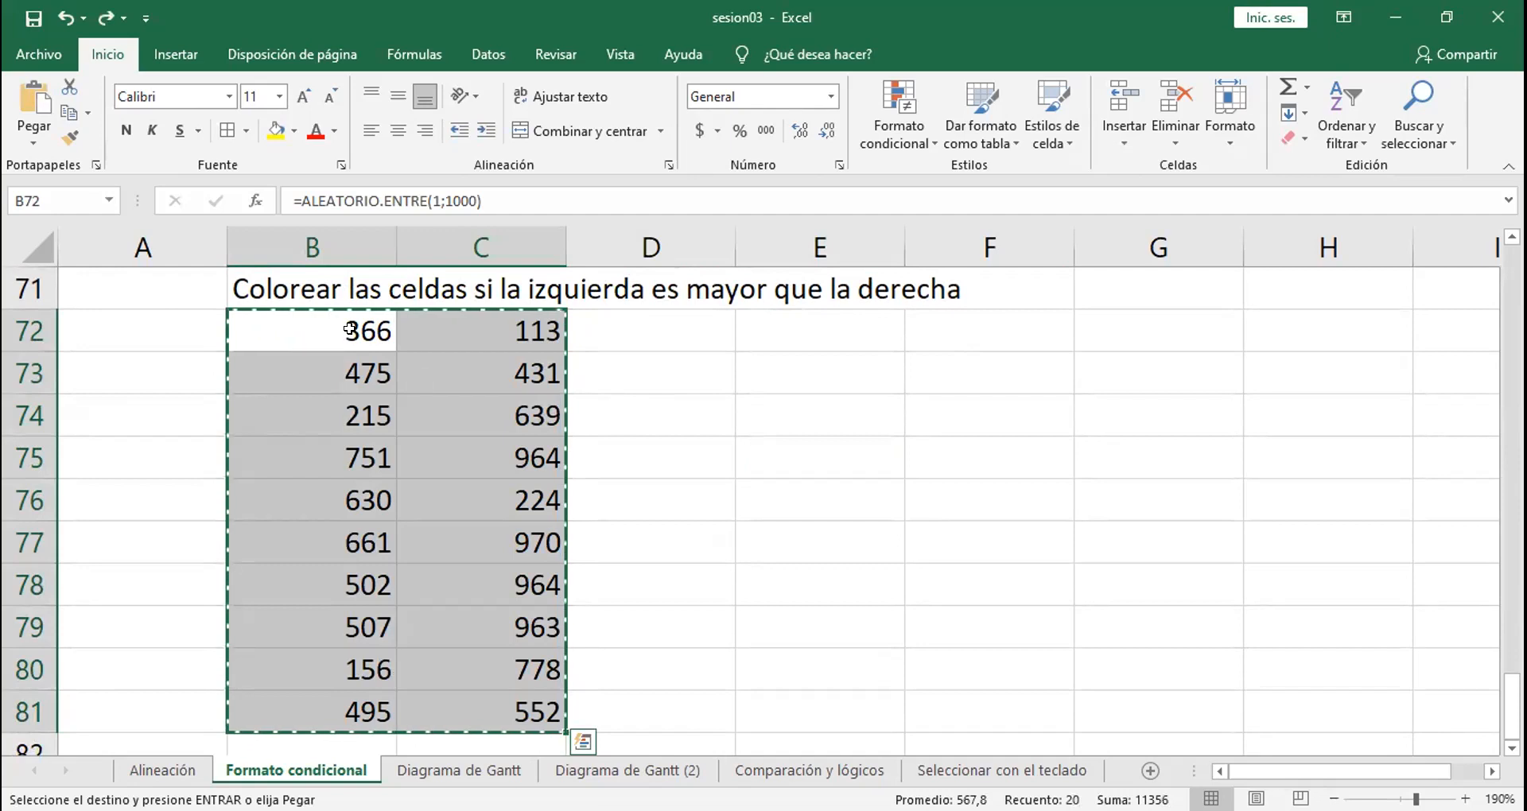
{"action": "left_click", "coordinate": [412, 398]}
{"action": "key", "text": "Escape"}
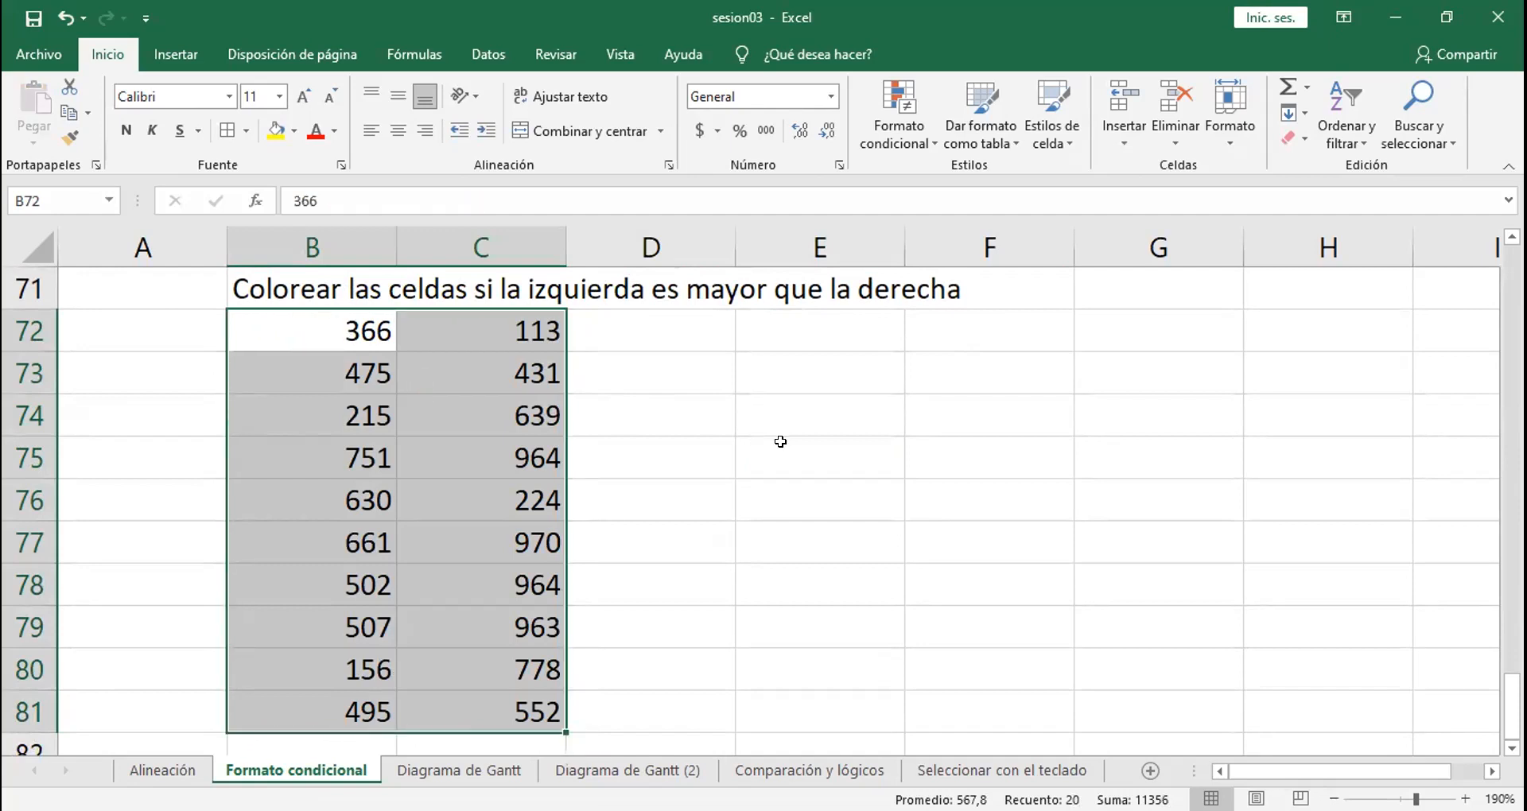
{"action": "left_click", "coordinate": [780, 441]}
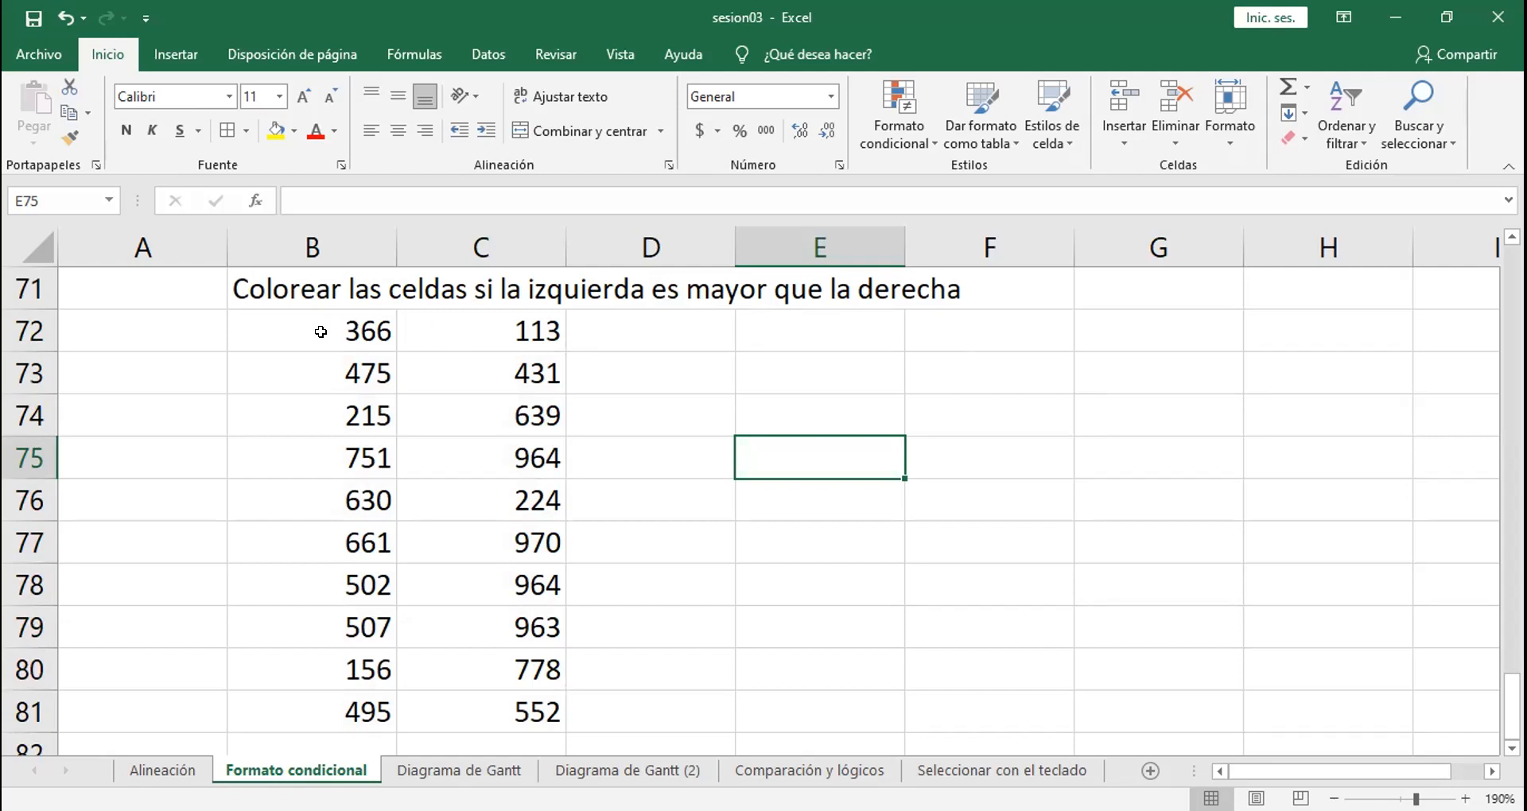
Step: Fill the first pair of values, B72:C72, with yellow
{"action": "left_click_drag", "start_coordinate": [319, 331], "coordinate": [477, 331]}
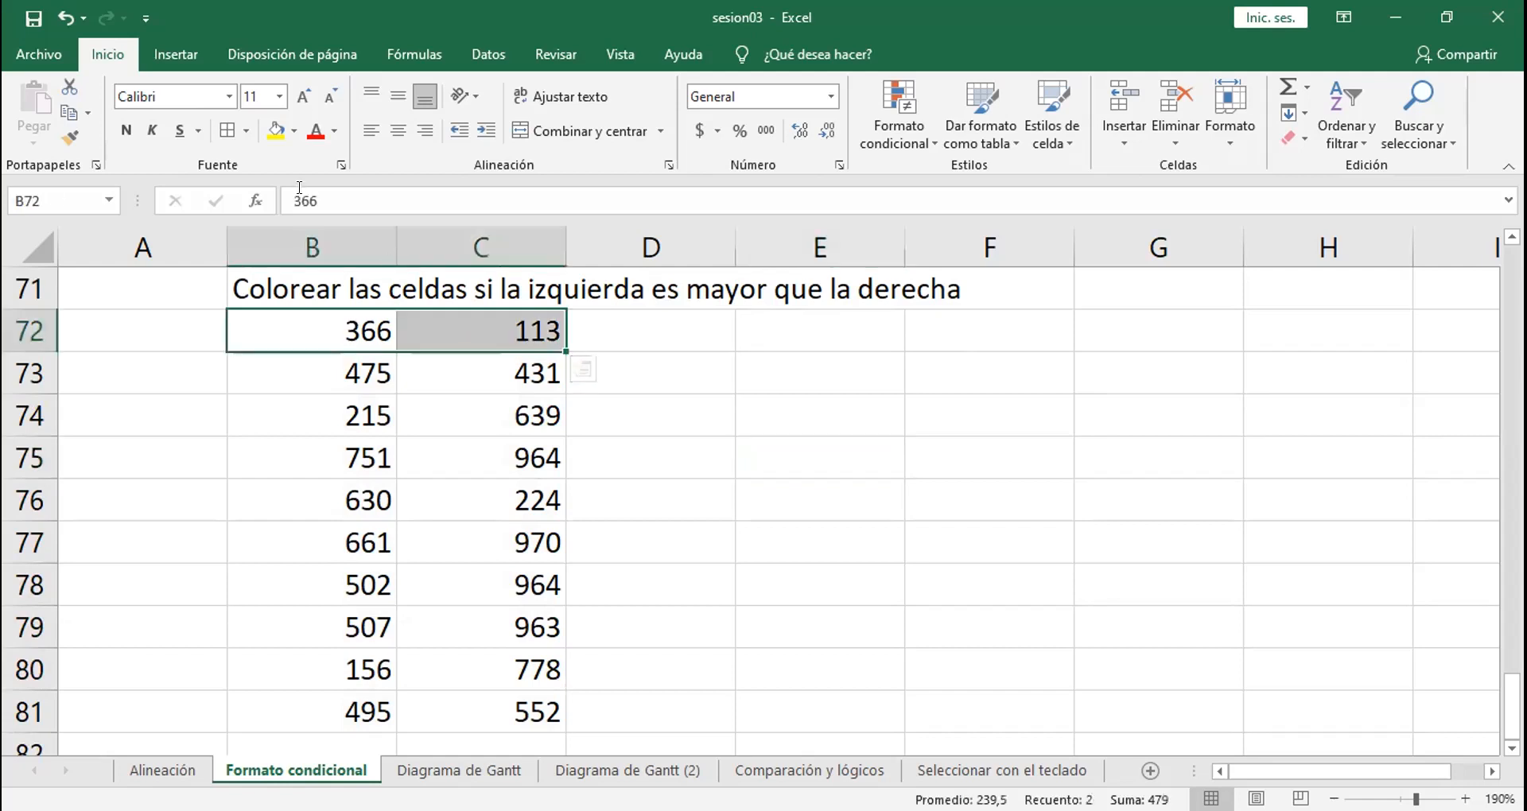
{"action": "left_click", "coordinate": [272, 132]}
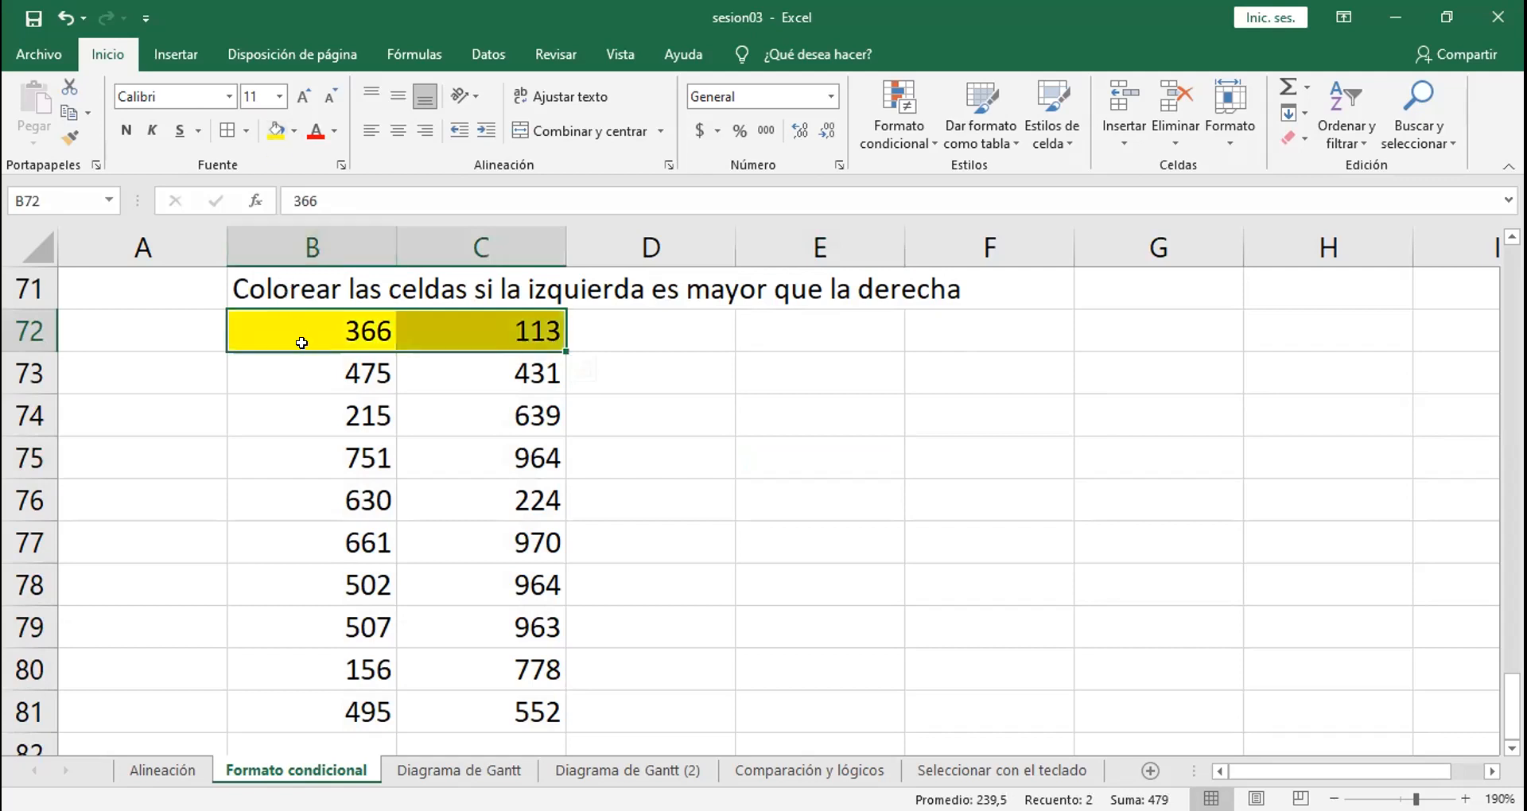
Step: Fill the second pair of values, B73:C73, with yellow, and undo that fill
{"action": "left_click_drag", "start_coordinate": [317, 371], "coordinate": [453, 367]}
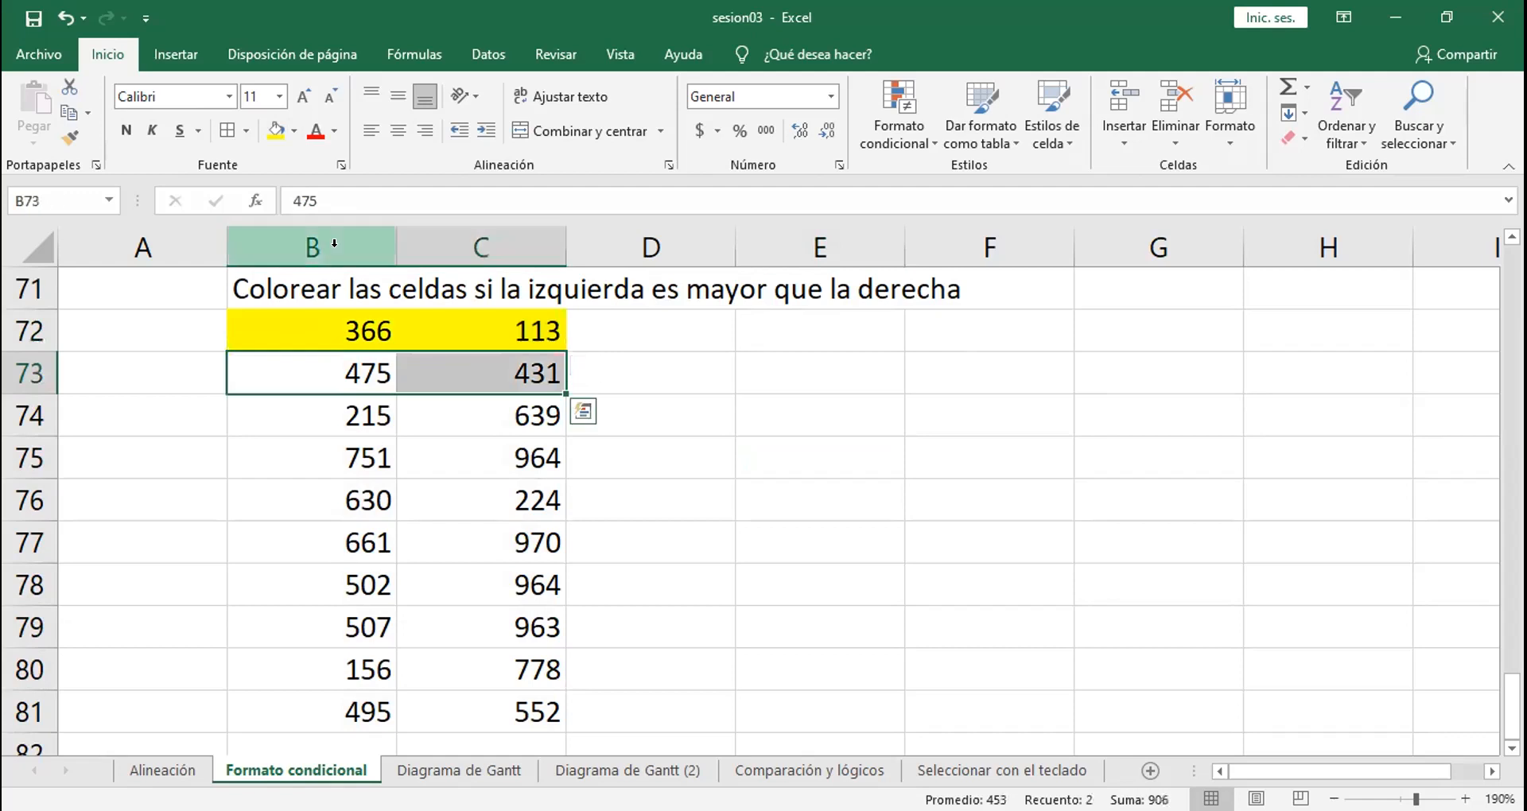
{"action": "left_click", "coordinate": [275, 132]}
{"action": "left_click", "coordinate": [703, 418]}
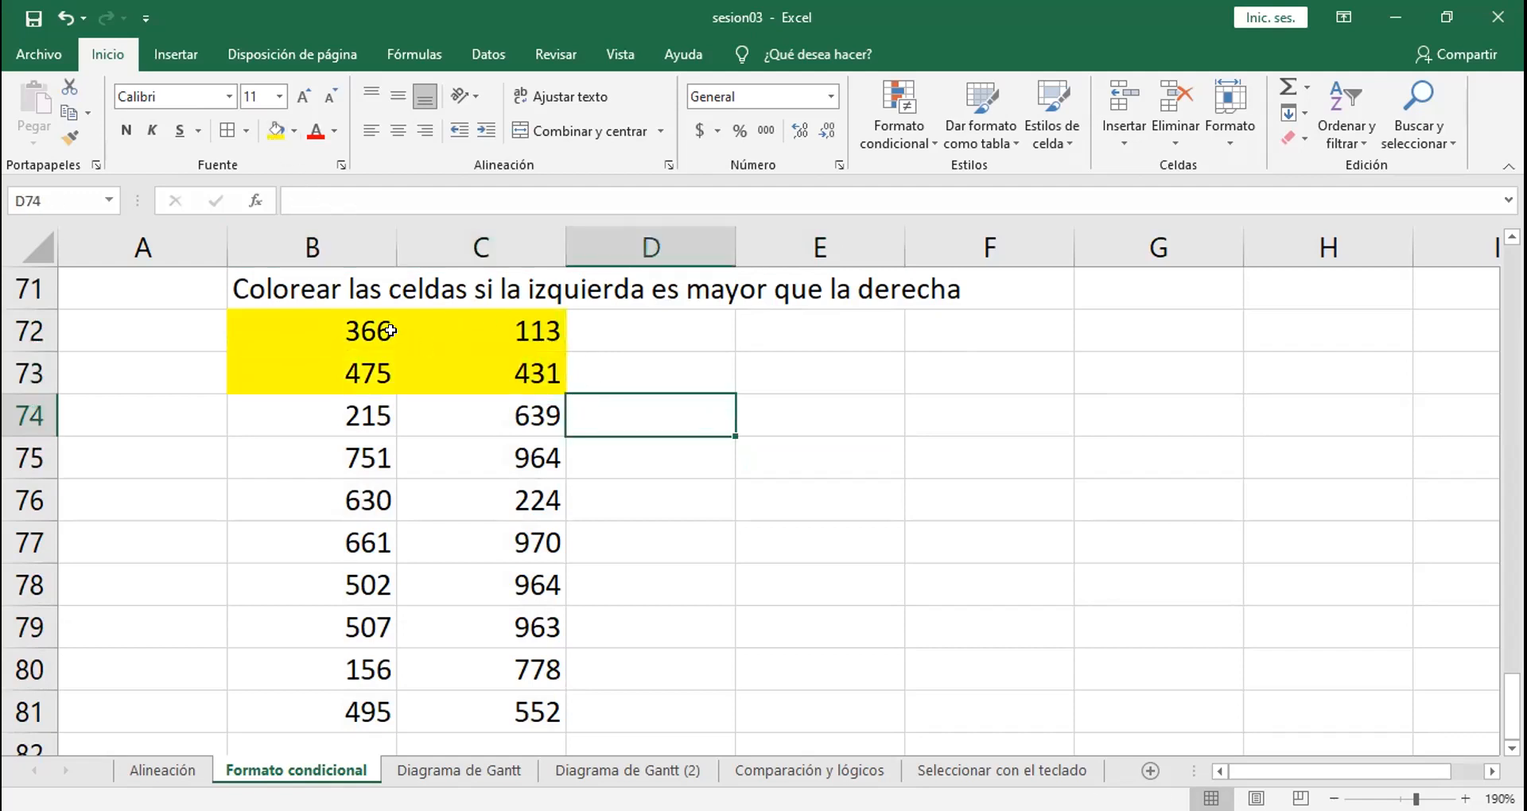
{"action": "key", "text": "ctrl+z"}
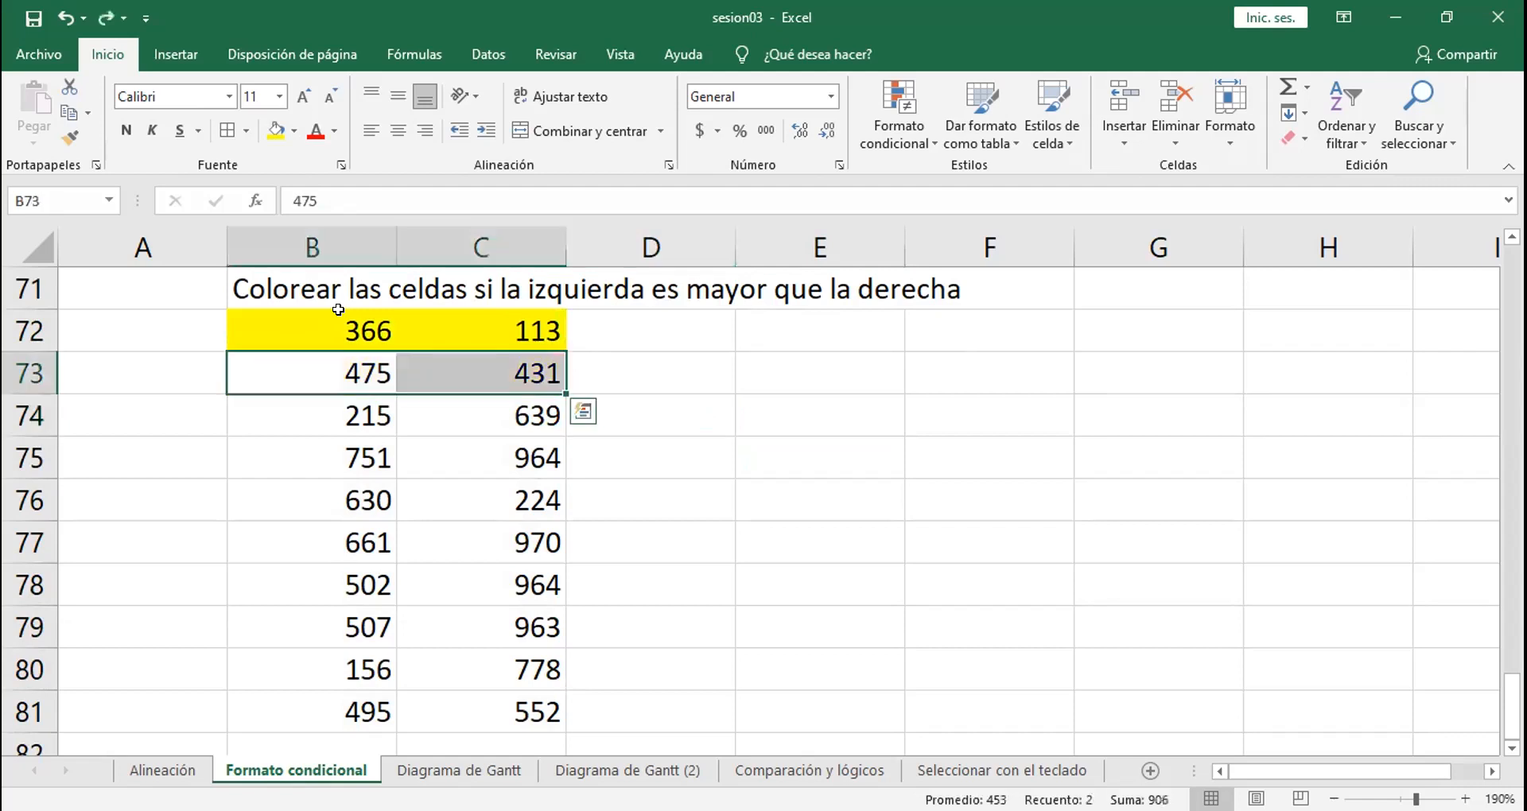
{"action": "left_click", "coordinate": [737, 438]}
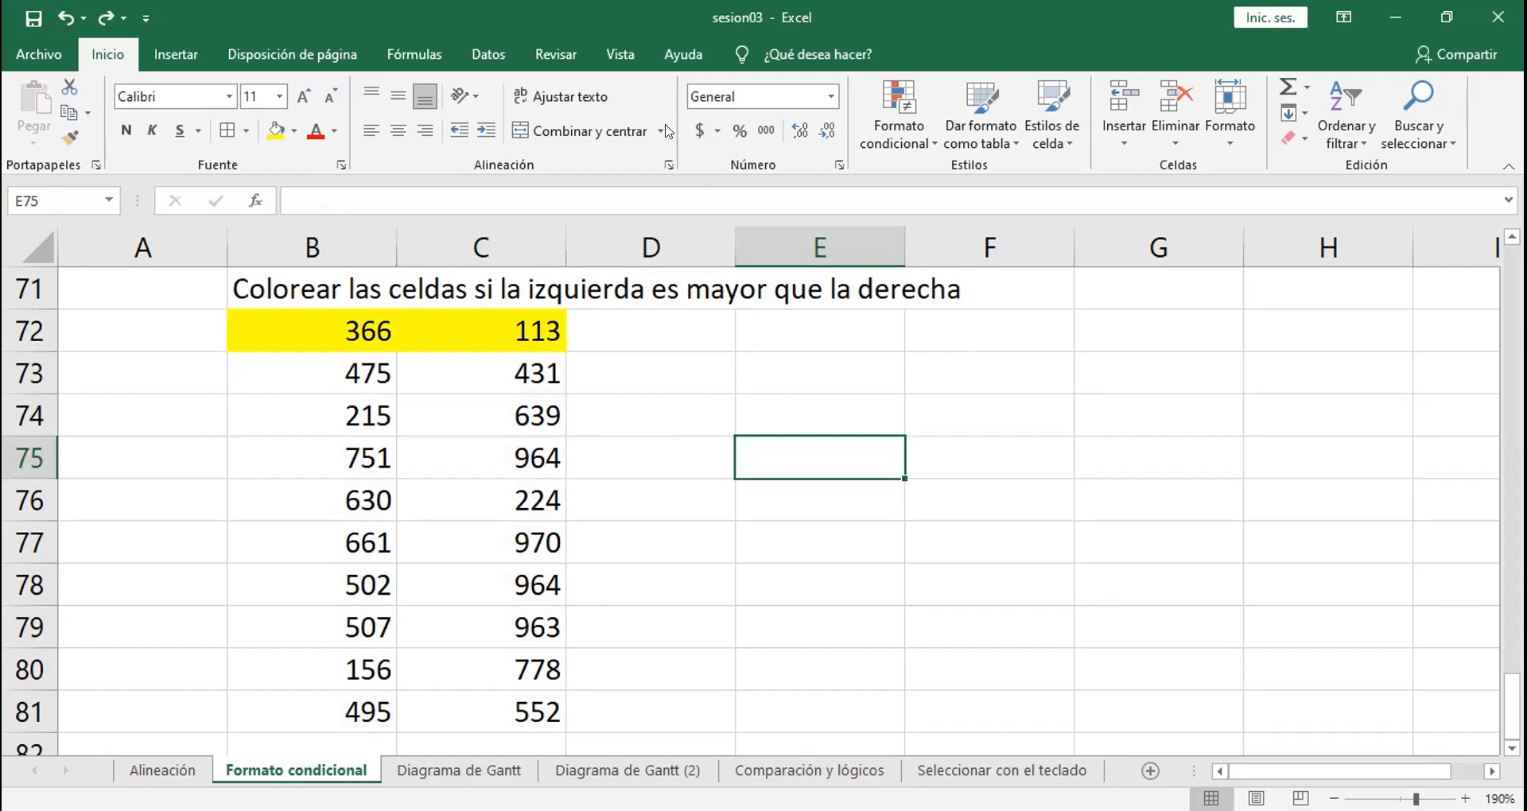
{"action": "key", "text": "alt+Tab"}
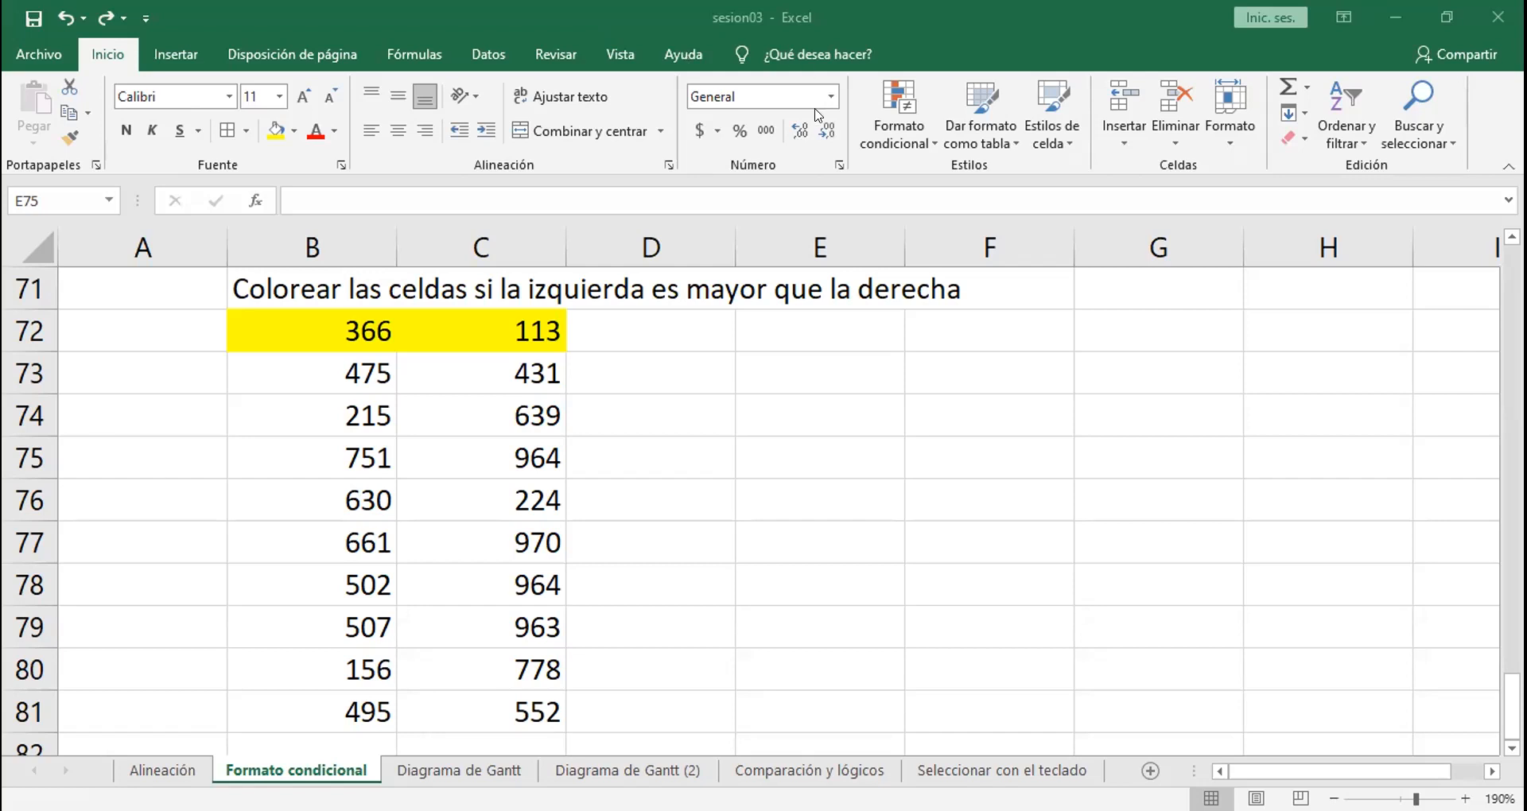
{"action": "left_click", "coordinate": [880, 135]}
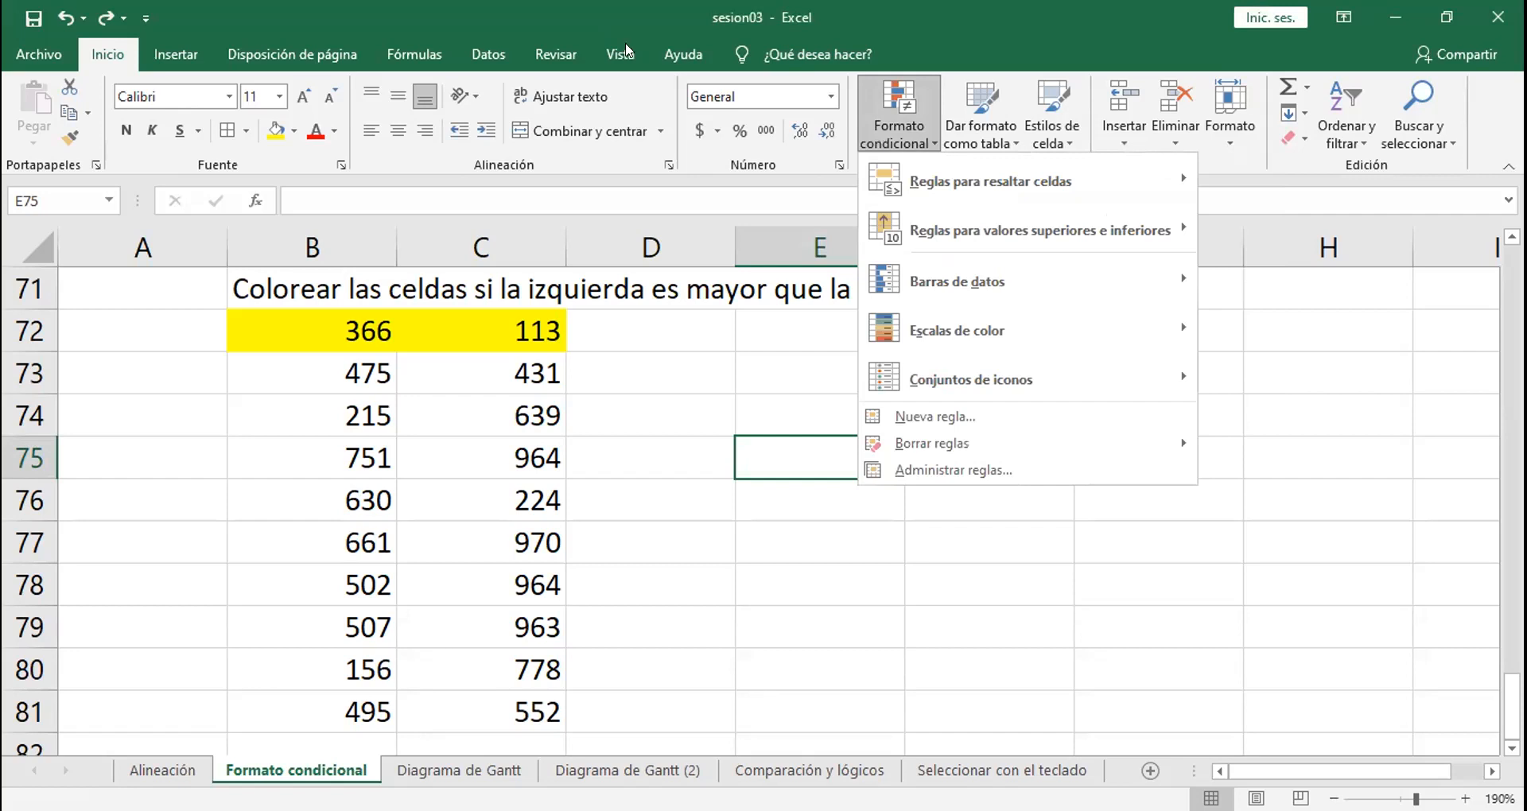
{"action": "left_click", "coordinate": [885, 140]}
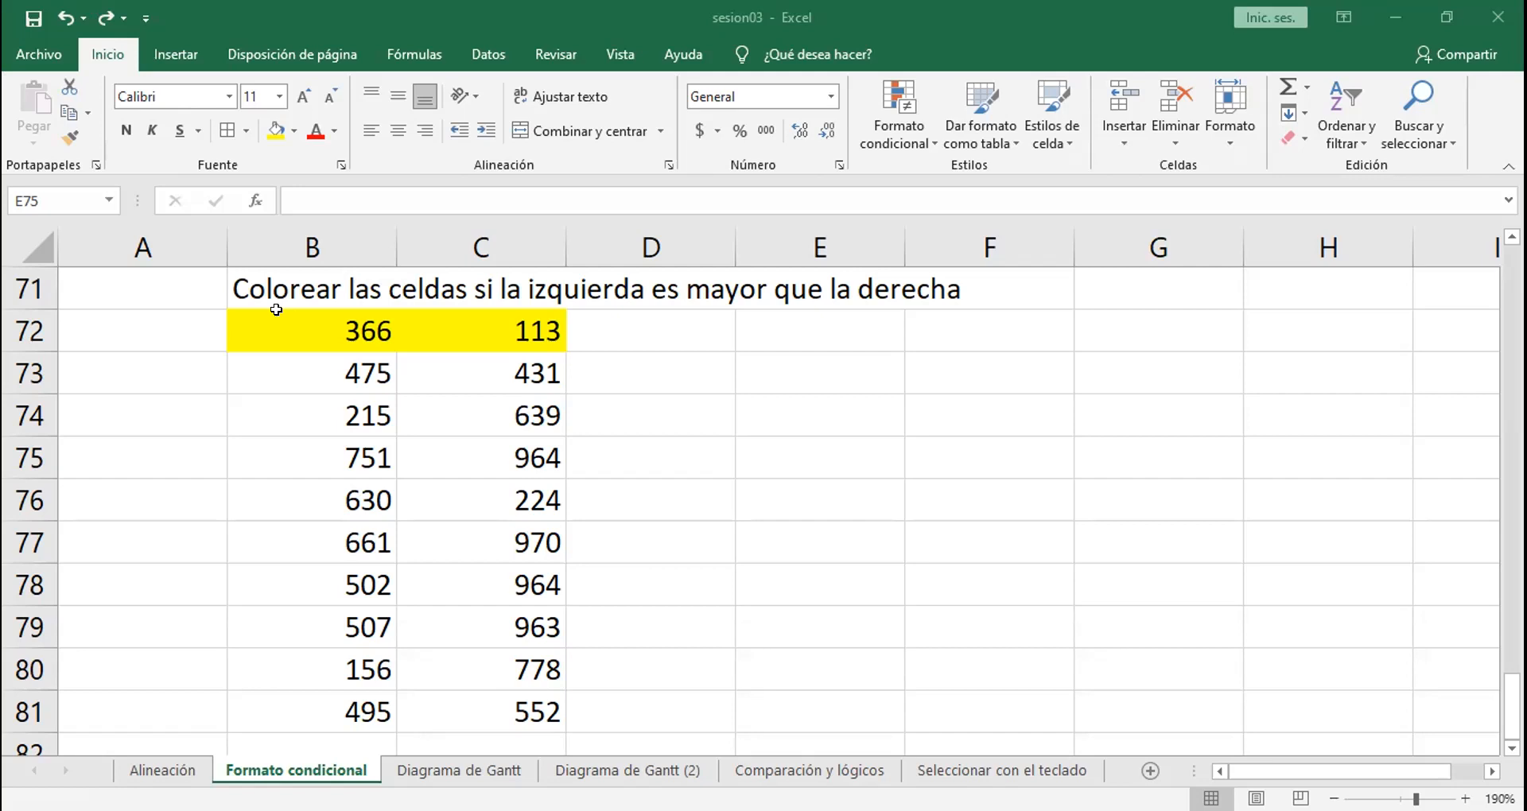
Step: Remove the yellow fill from the first pair of values, B72:C72
{"action": "left_click_drag", "start_coordinate": [275, 312], "coordinate": [501, 331]}
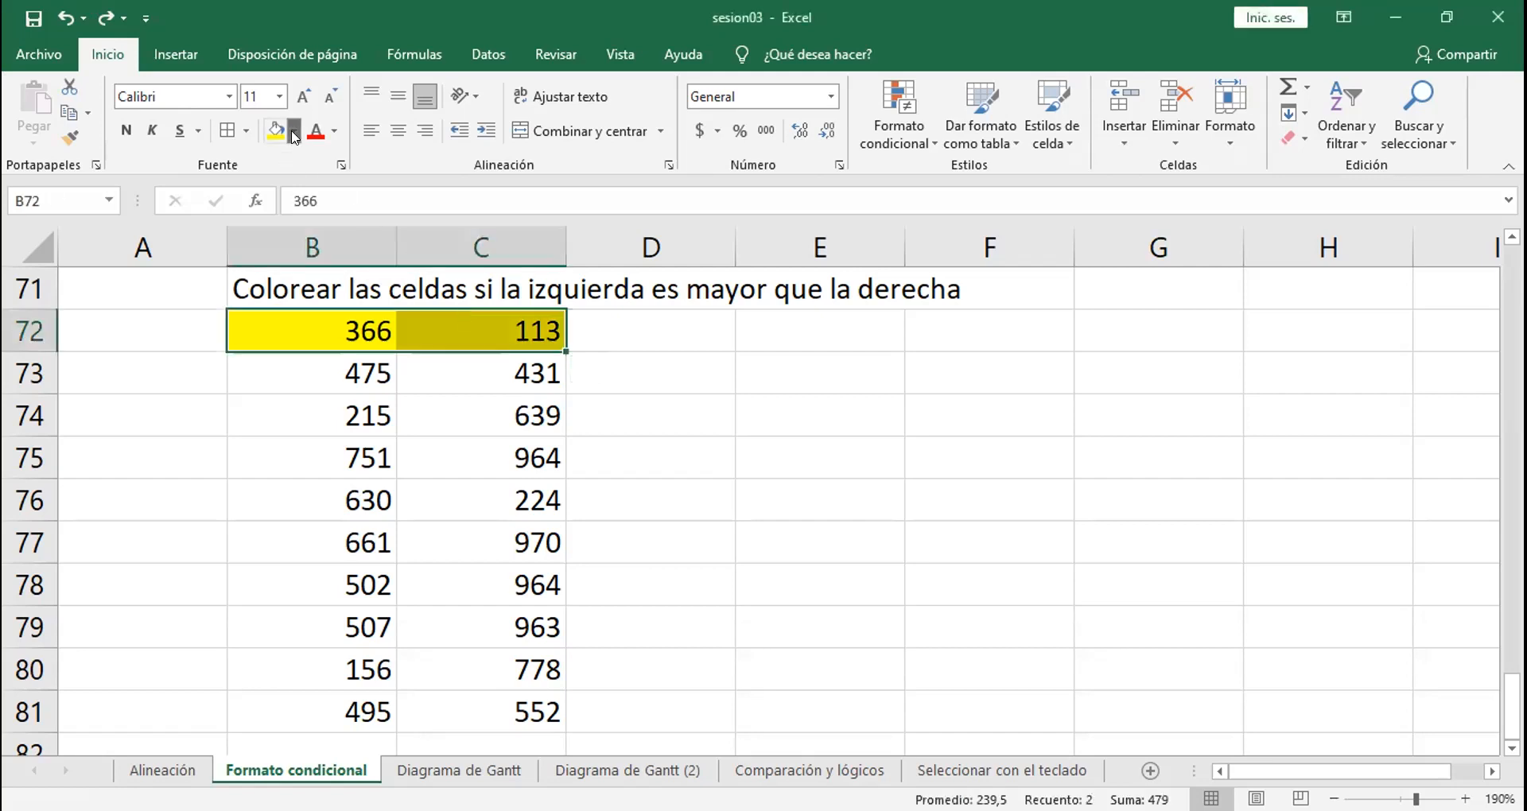
{"action": "left_click", "coordinate": [547, 462]}
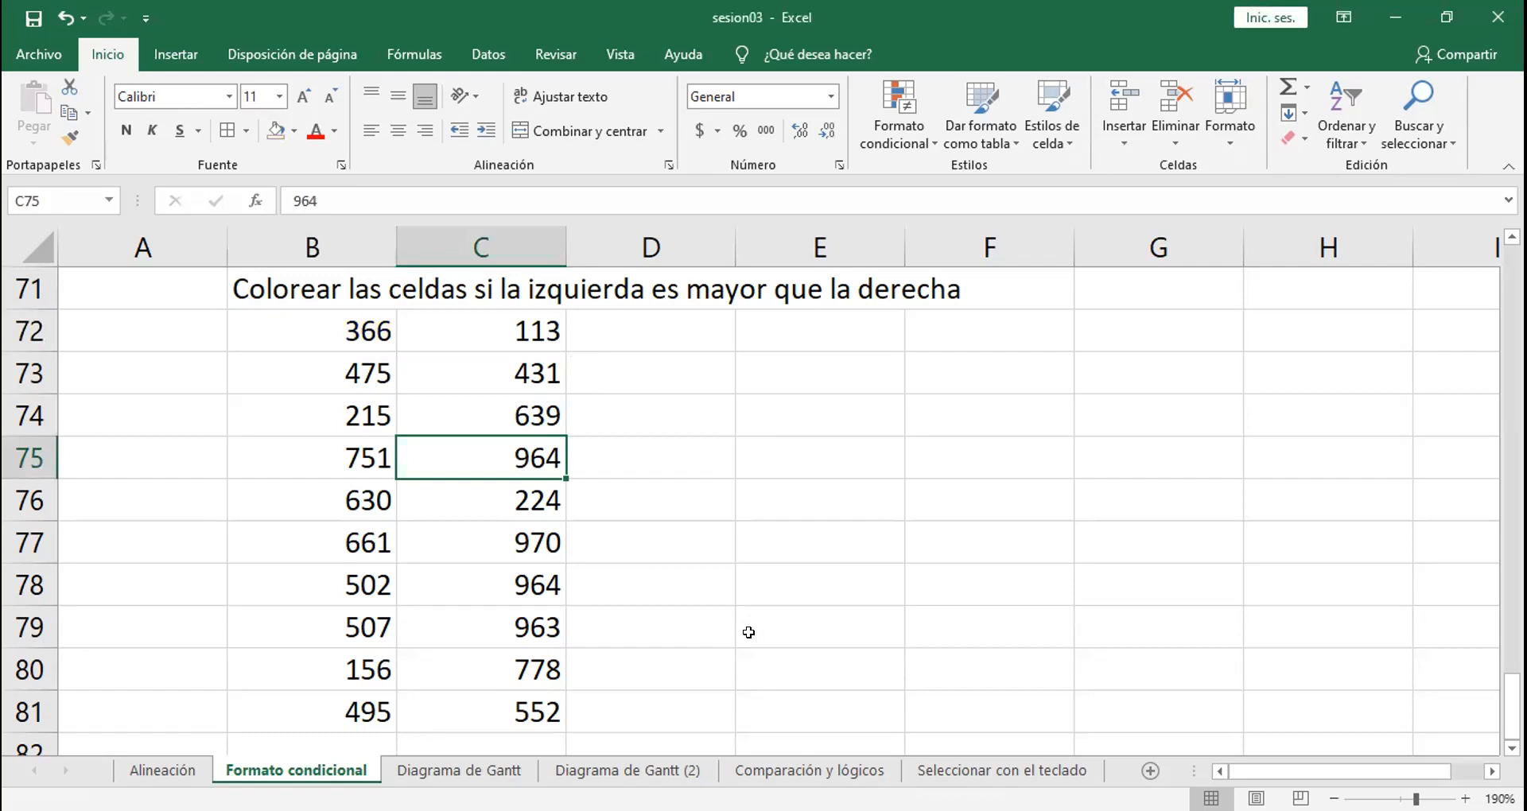
{"action": "left_click", "coordinate": [422, 368]}
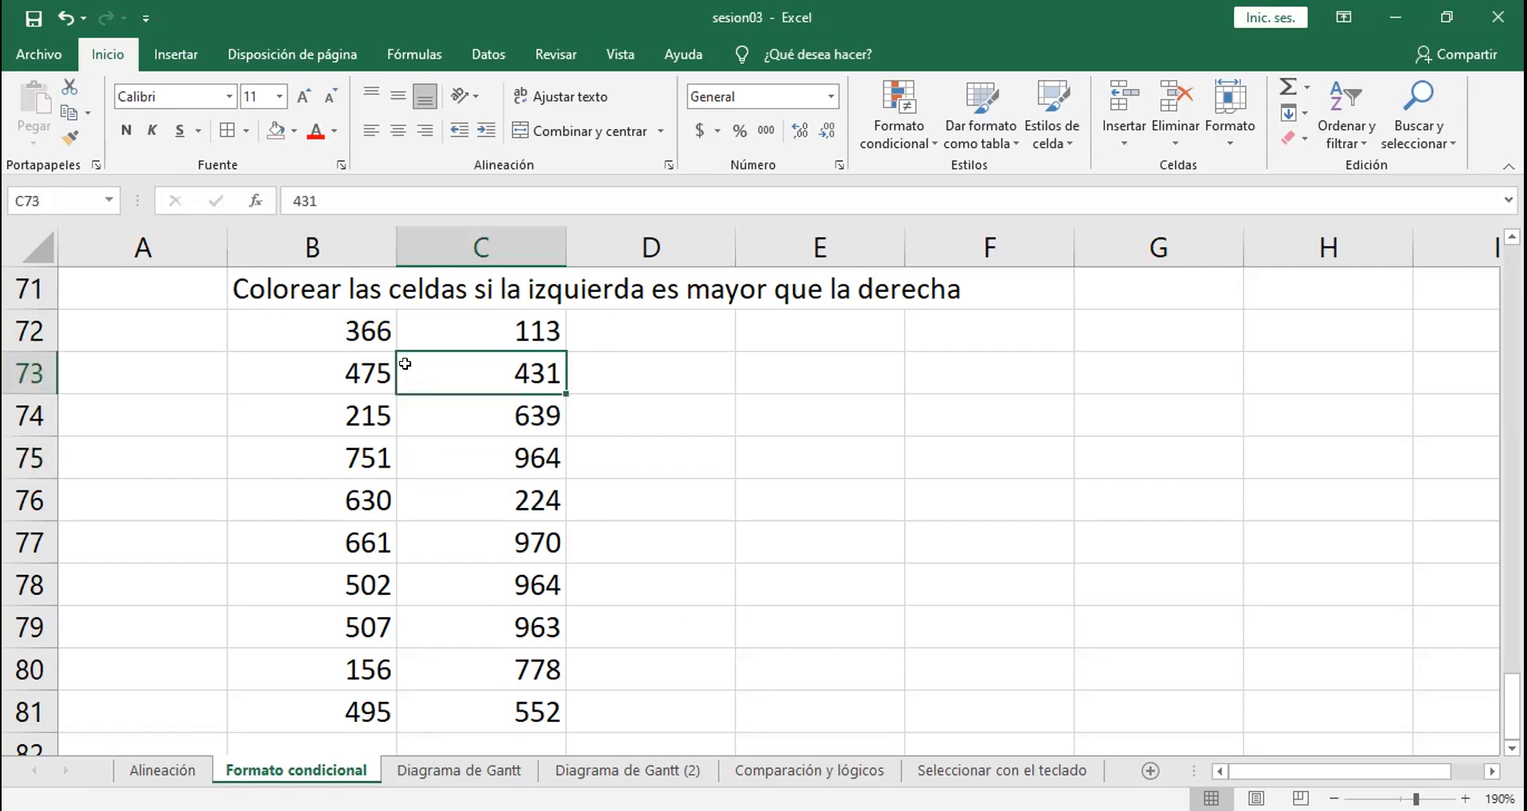
Step: Start a formula-based conditional formatting rule for B72:C81 and give it a dark red fill
{"action": "left_click", "coordinate": [298, 326]}
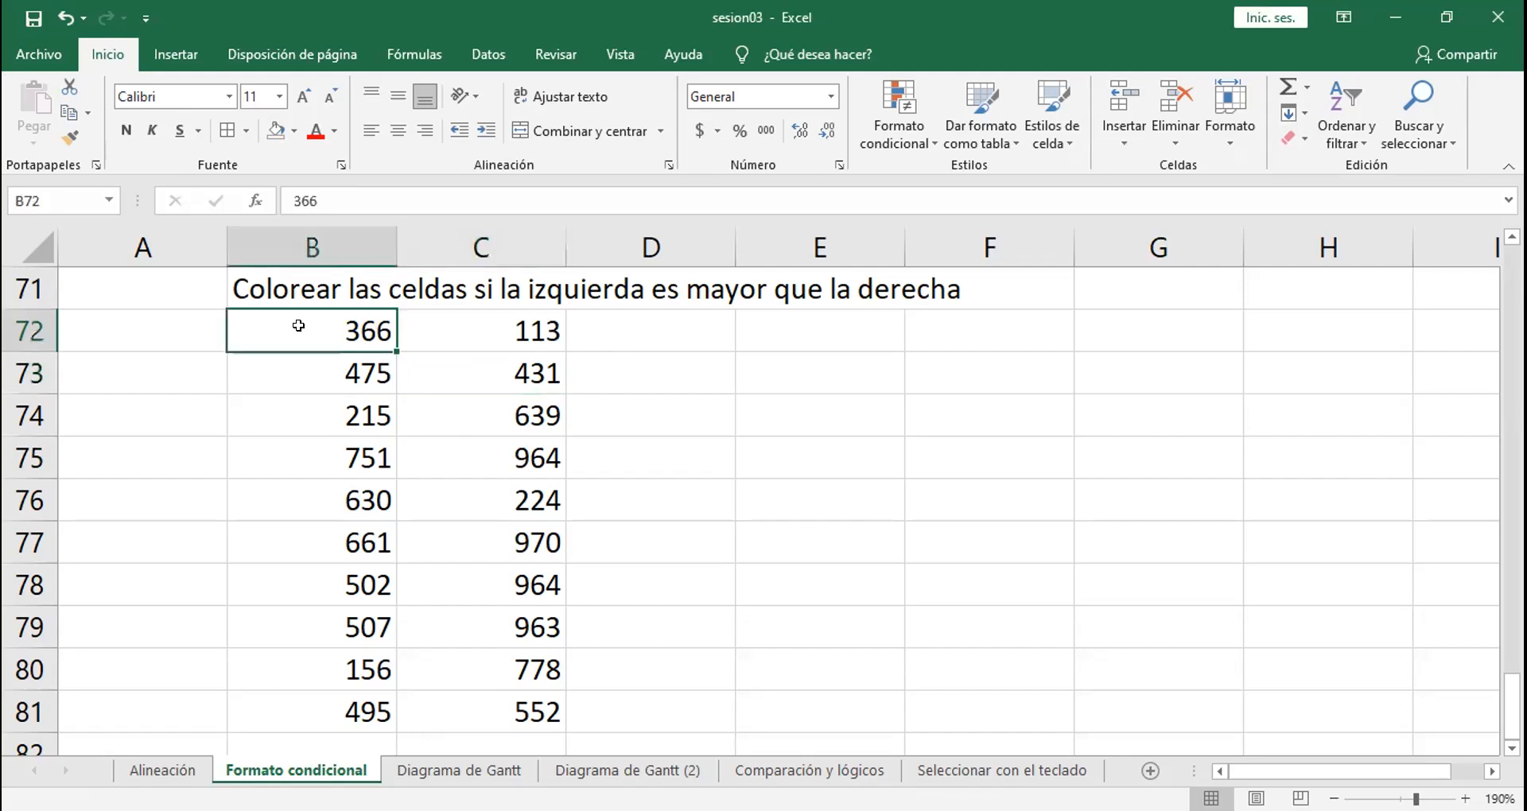
{"action": "left_click_drag", "start_coordinate": [301, 326], "coordinate": [525, 708]}
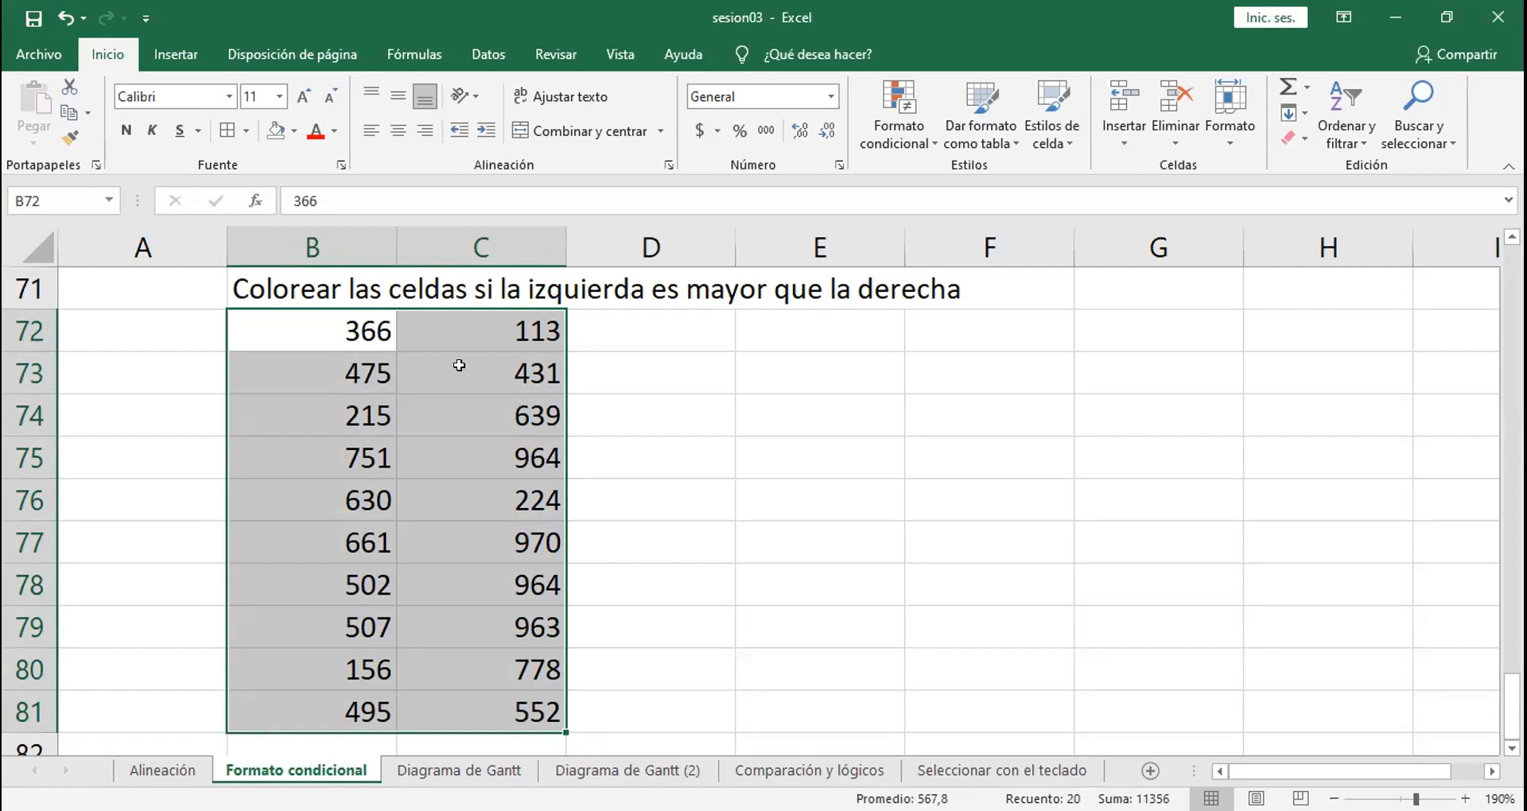
{"action": "left_click_drag", "start_coordinate": [457, 319], "coordinate": [477, 693]}
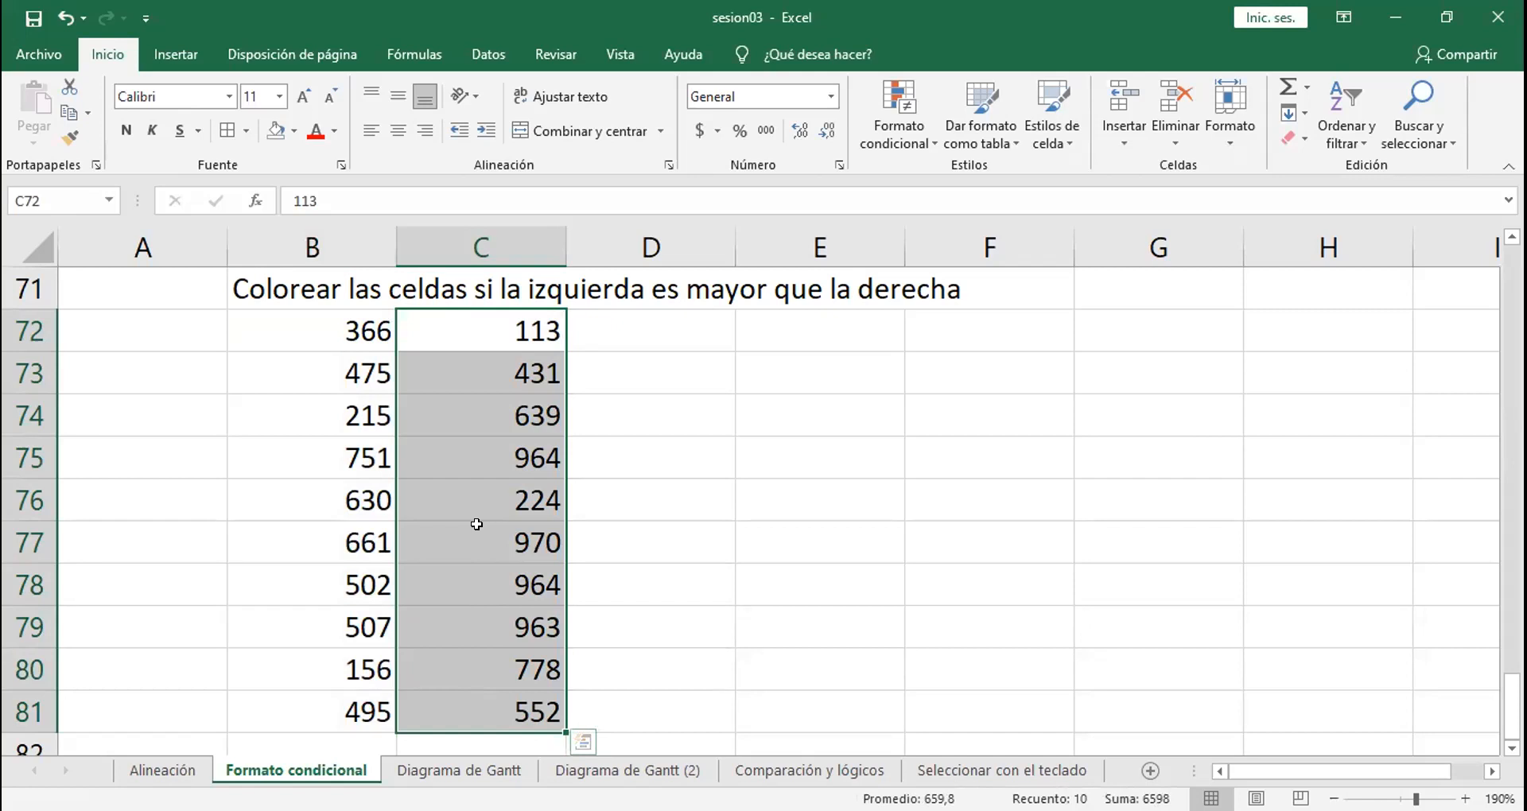
{"action": "left_click_drag", "start_coordinate": [322, 332], "coordinate": [512, 691]}
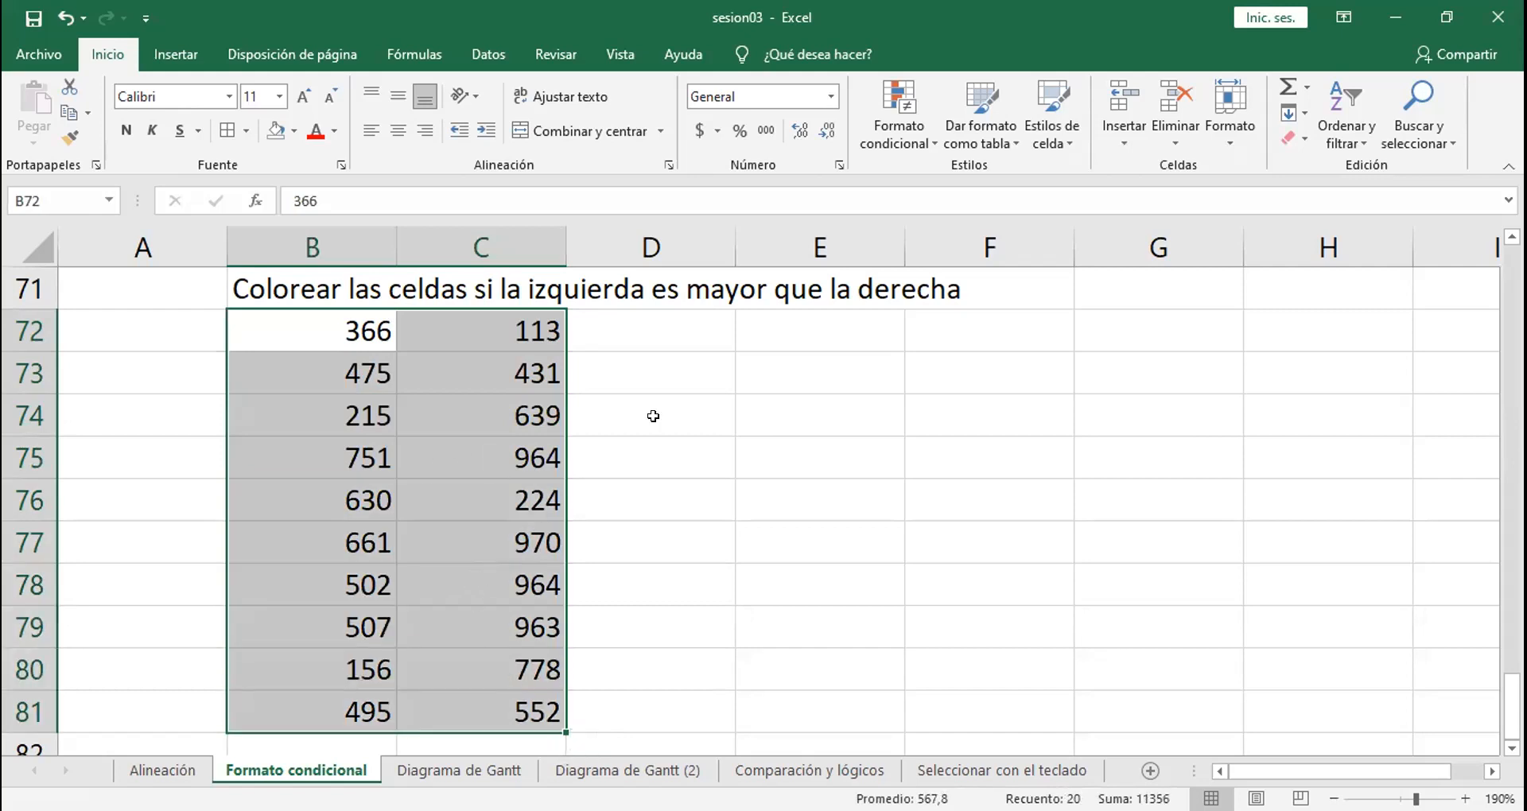
{"action": "left_click", "coordinate": [882, 123]}
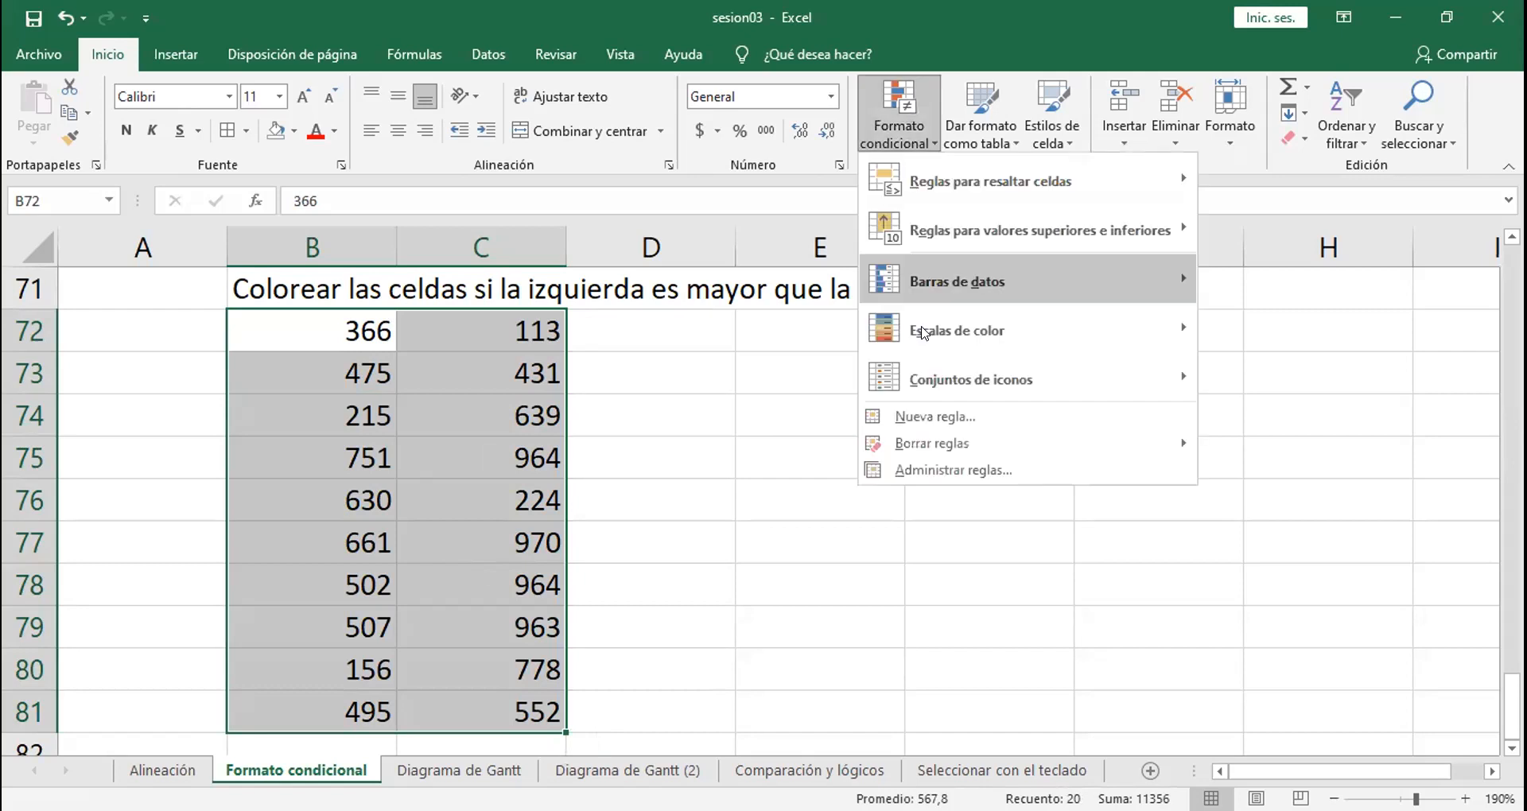
{"action": "left_click", "coordinate": [937, 416]}
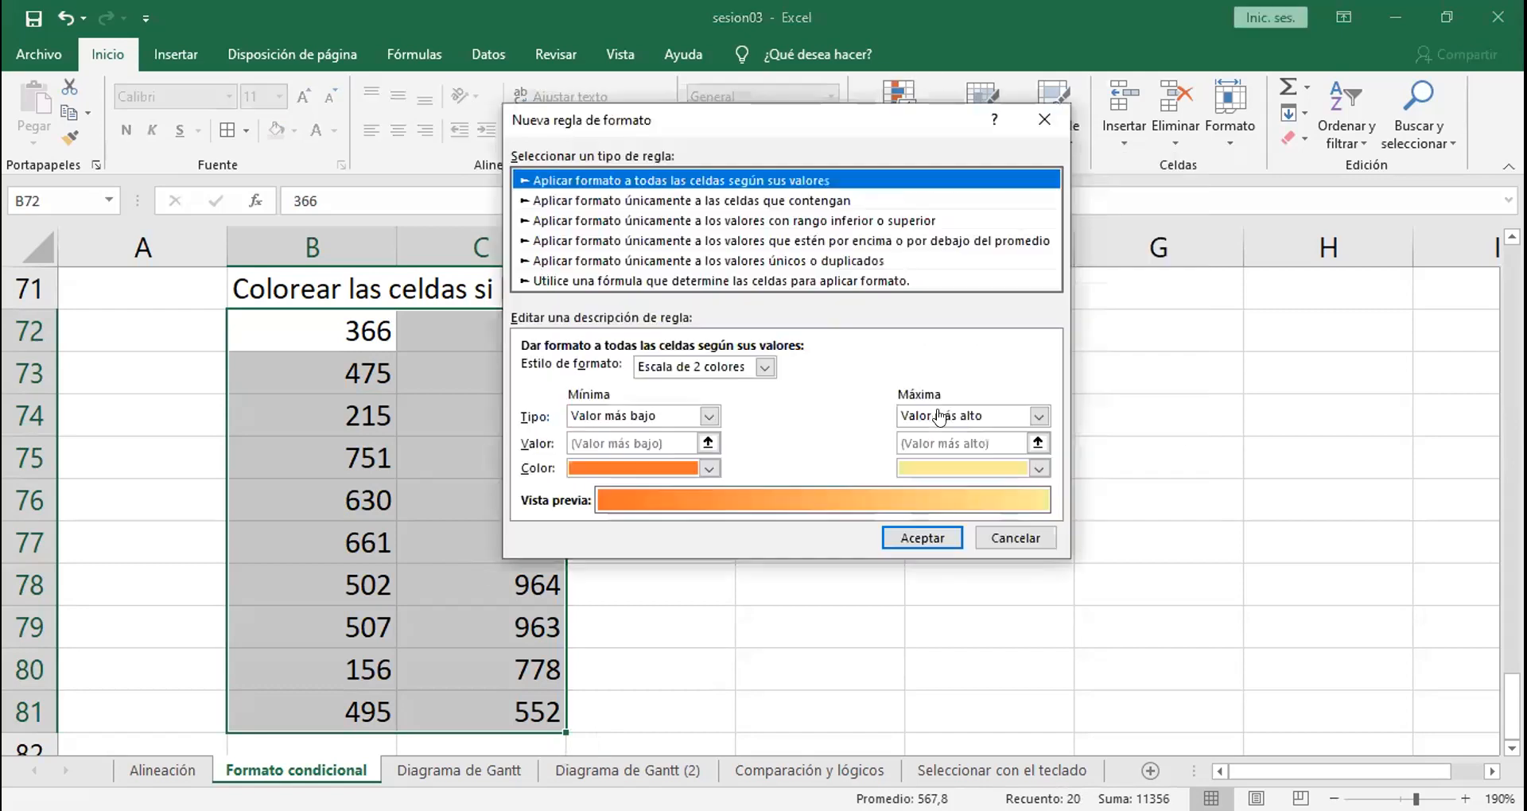
{"action": "left_click", "coordinate": [574, 281]}
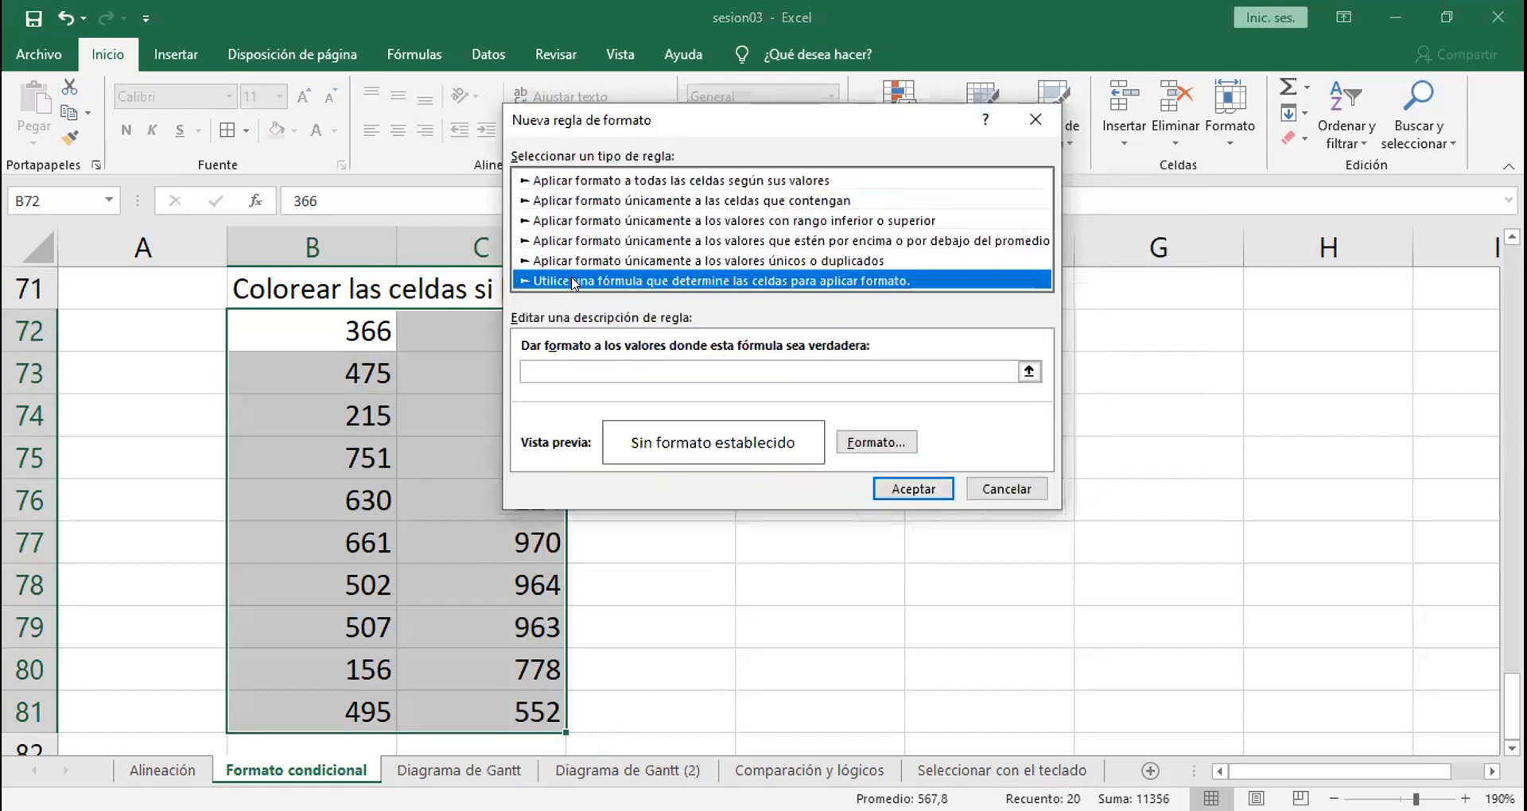
{"action": "left_click", "coordinate": [726, 371]}
{"action": "left_click", "coordinate": [859, 451]}
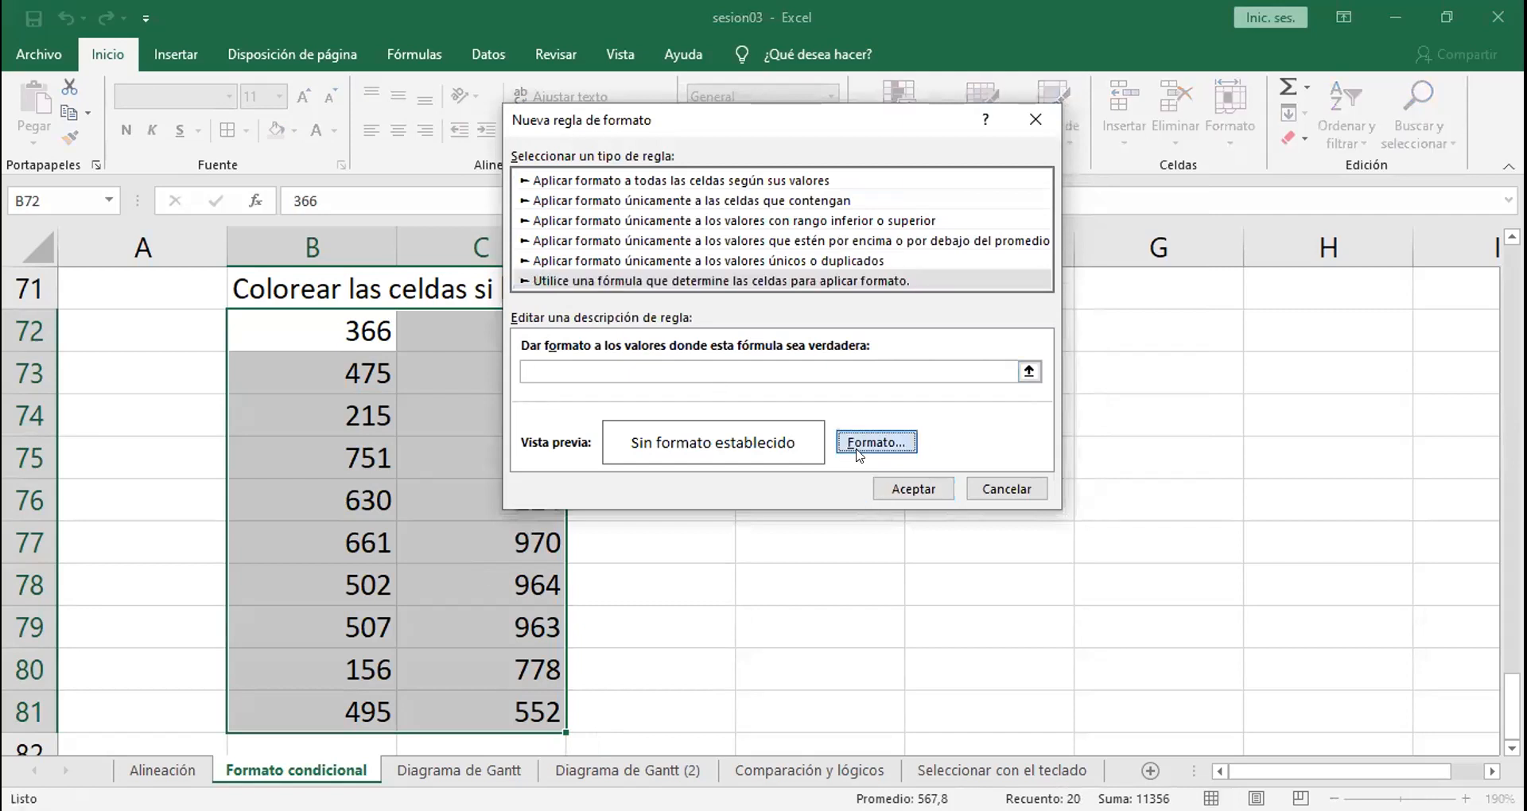
{"action": "left_click", "coordinate": [624, 228]}
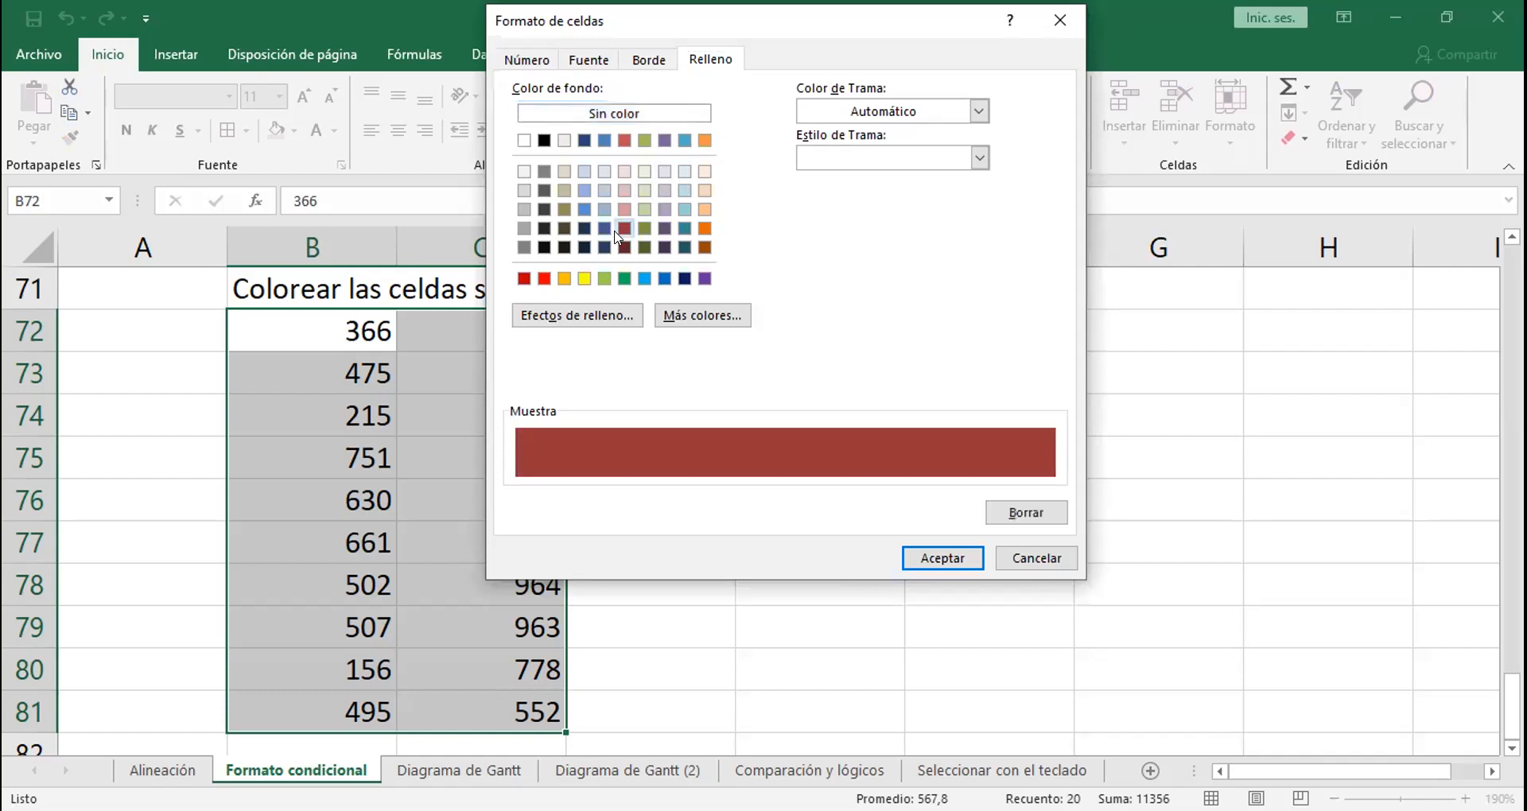
{"action": "left_click", "coordinate": [922, 560]}
Step: Enter =B72>C72 as the new rule's formula and apply the rule to B72:C81
{"action": "left_click", "coordinate": [674, 367]}
{"action": "type", "text": "="}
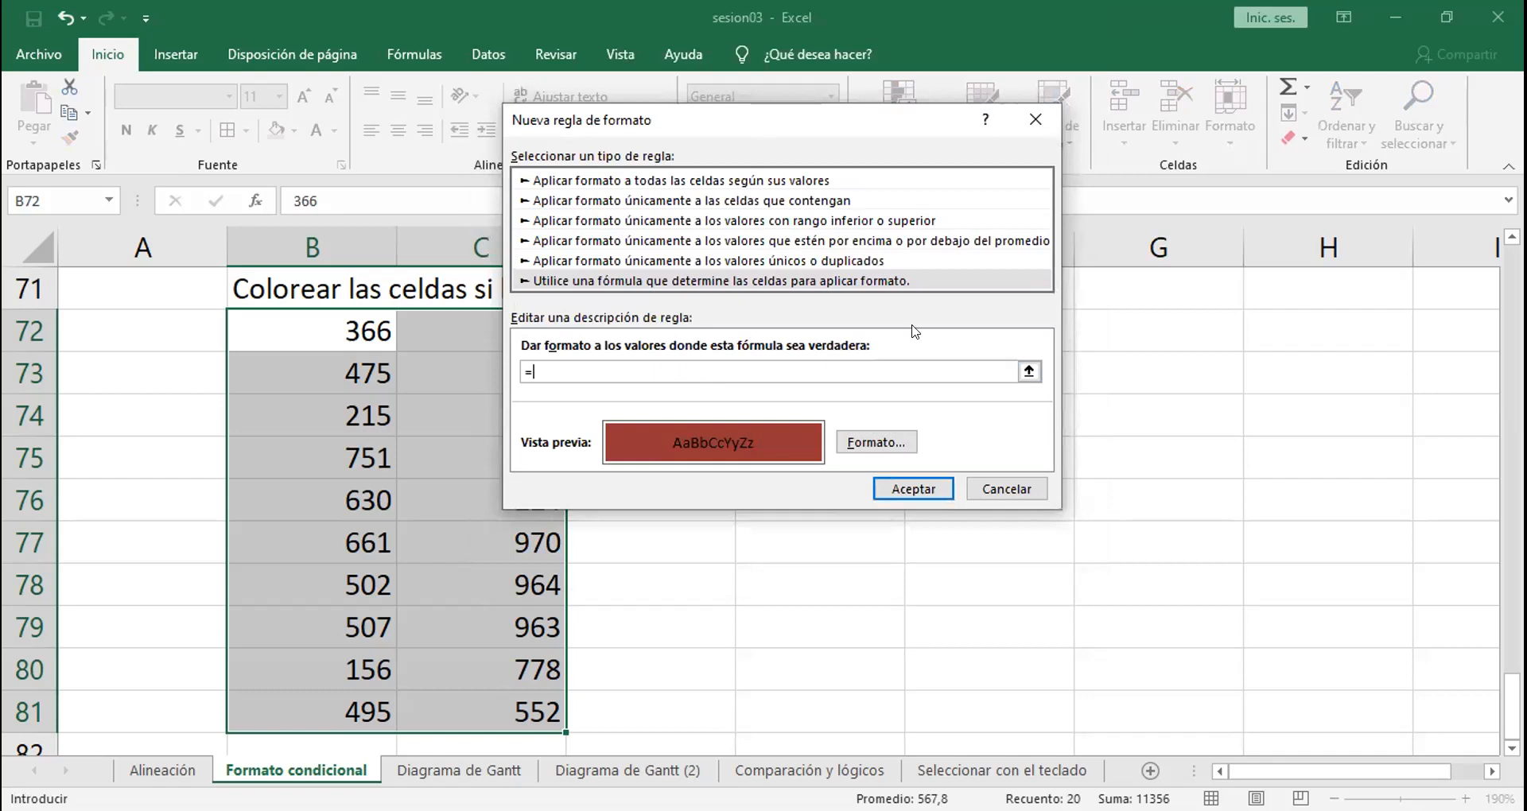
{"action": "left_click_drag", "start_coordinate": [757, 119], "coordinate": [917, 332]}
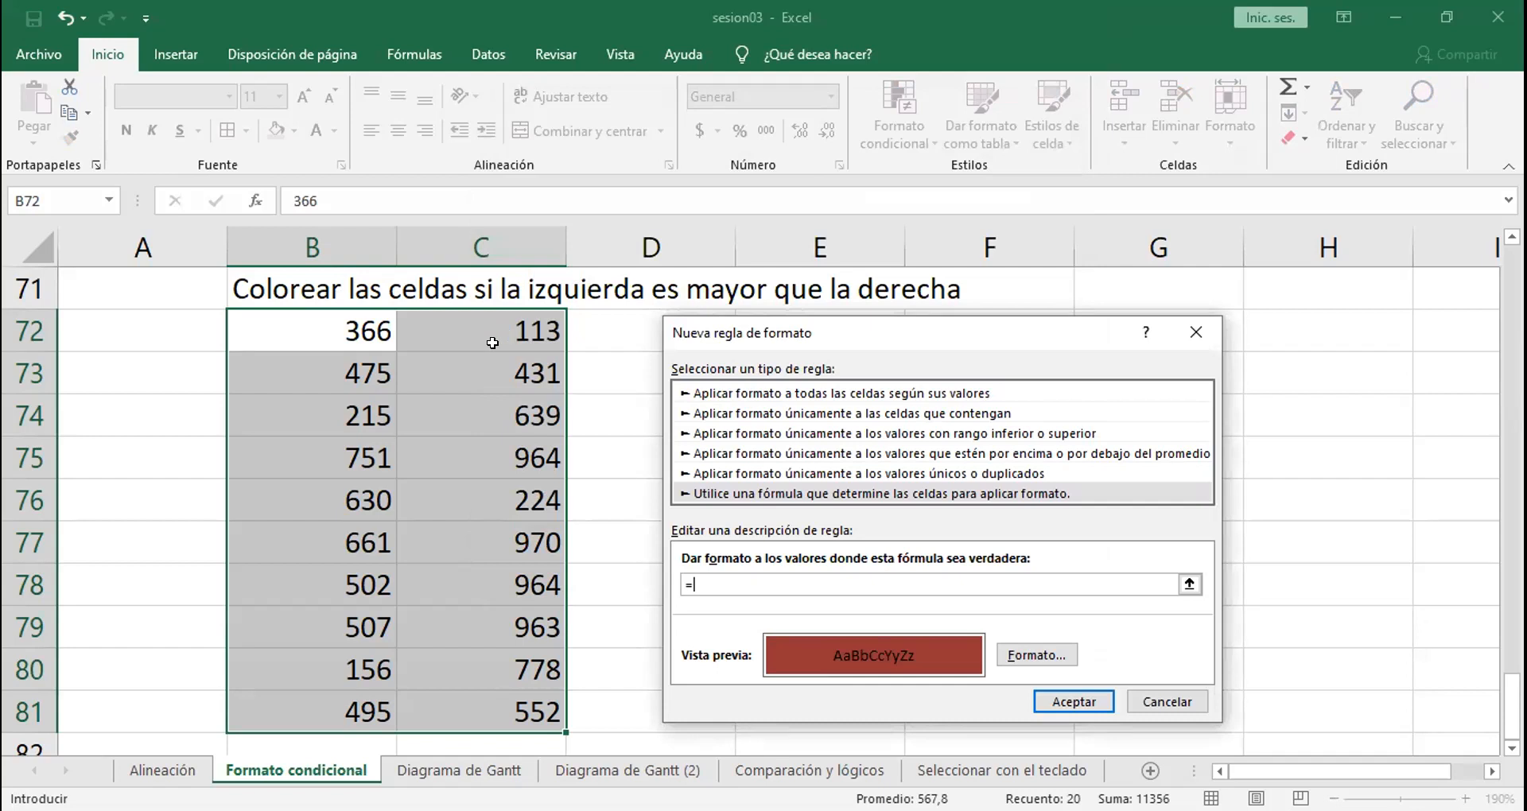
{"action": "type", "text": "b72>c72"}
{"action": "left_click", "coordinate": [1050, 690]}
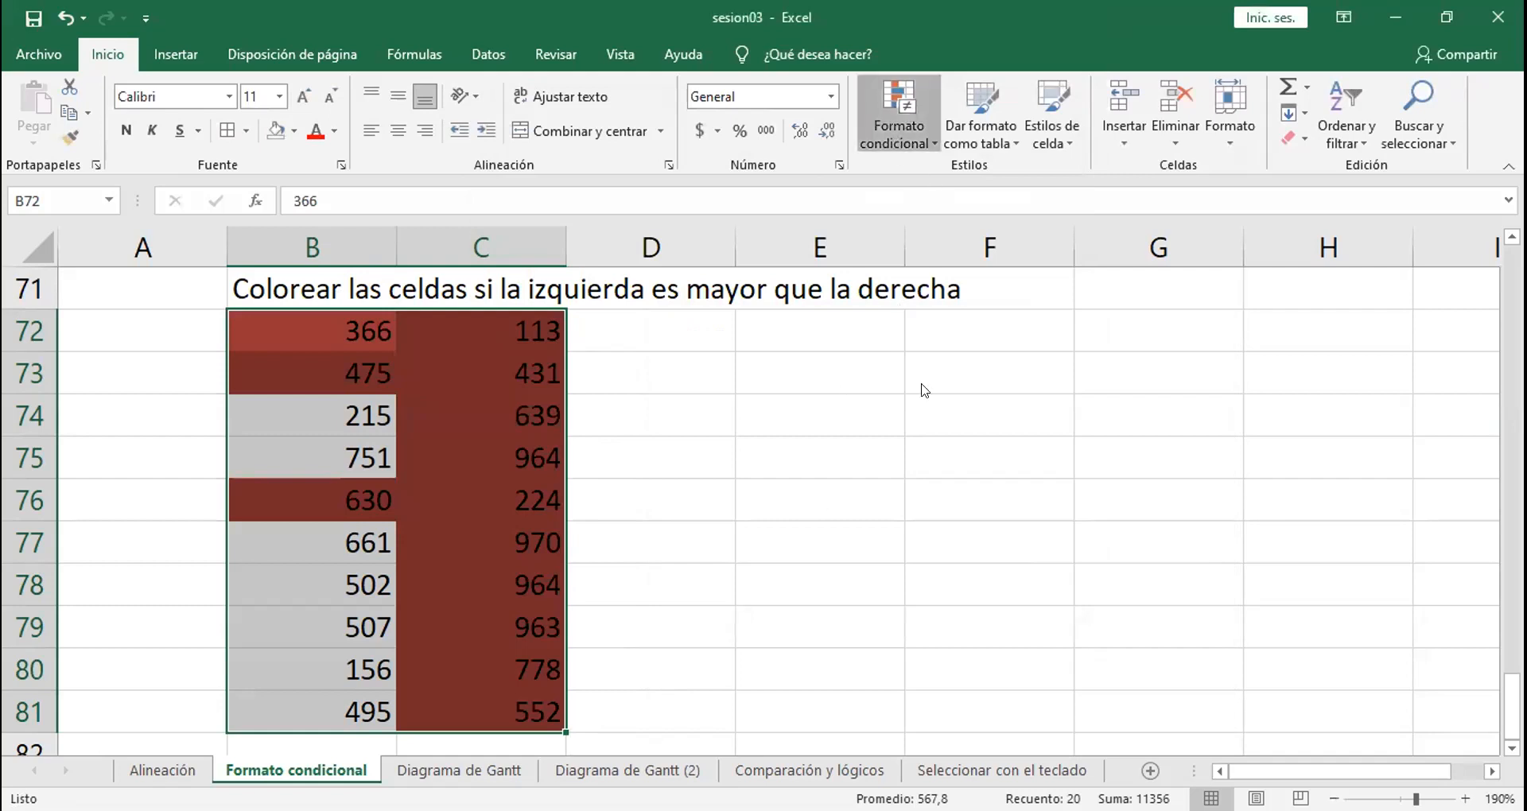
Step: Edit the B72:C81 rule so its formula fixes both columns, =$B72>$C72, and apply it
{"action": "left_click", "coordinate": [930, 470]}
{"action": "left_click", "coordinate": [725, 439]}
{"action": "left_click_drag", "start_coordinate": [828, 318], "coordinate": [808, 268]}
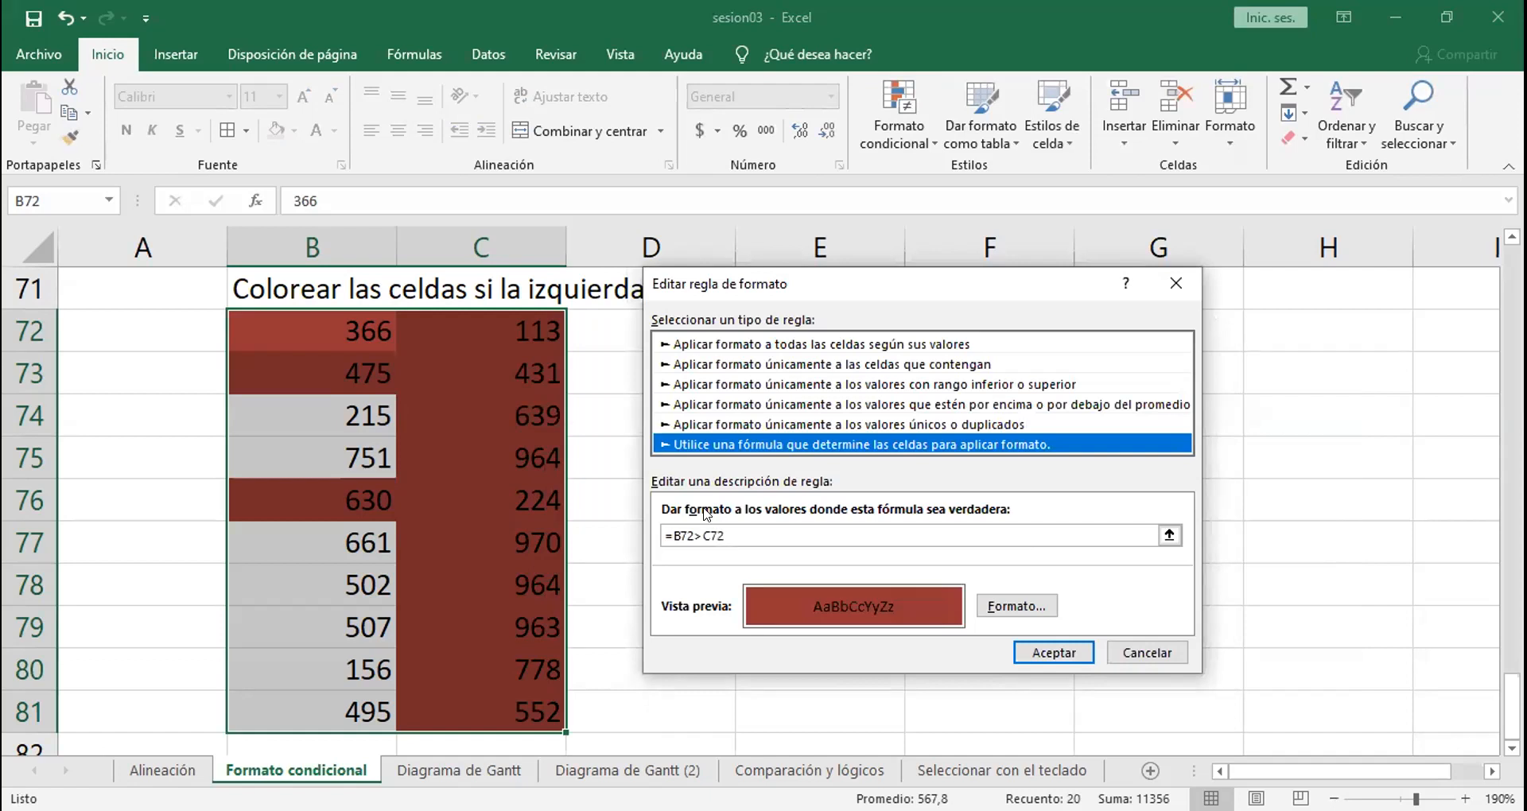
{"action": "left_click", "coordinate": [671, 527]}
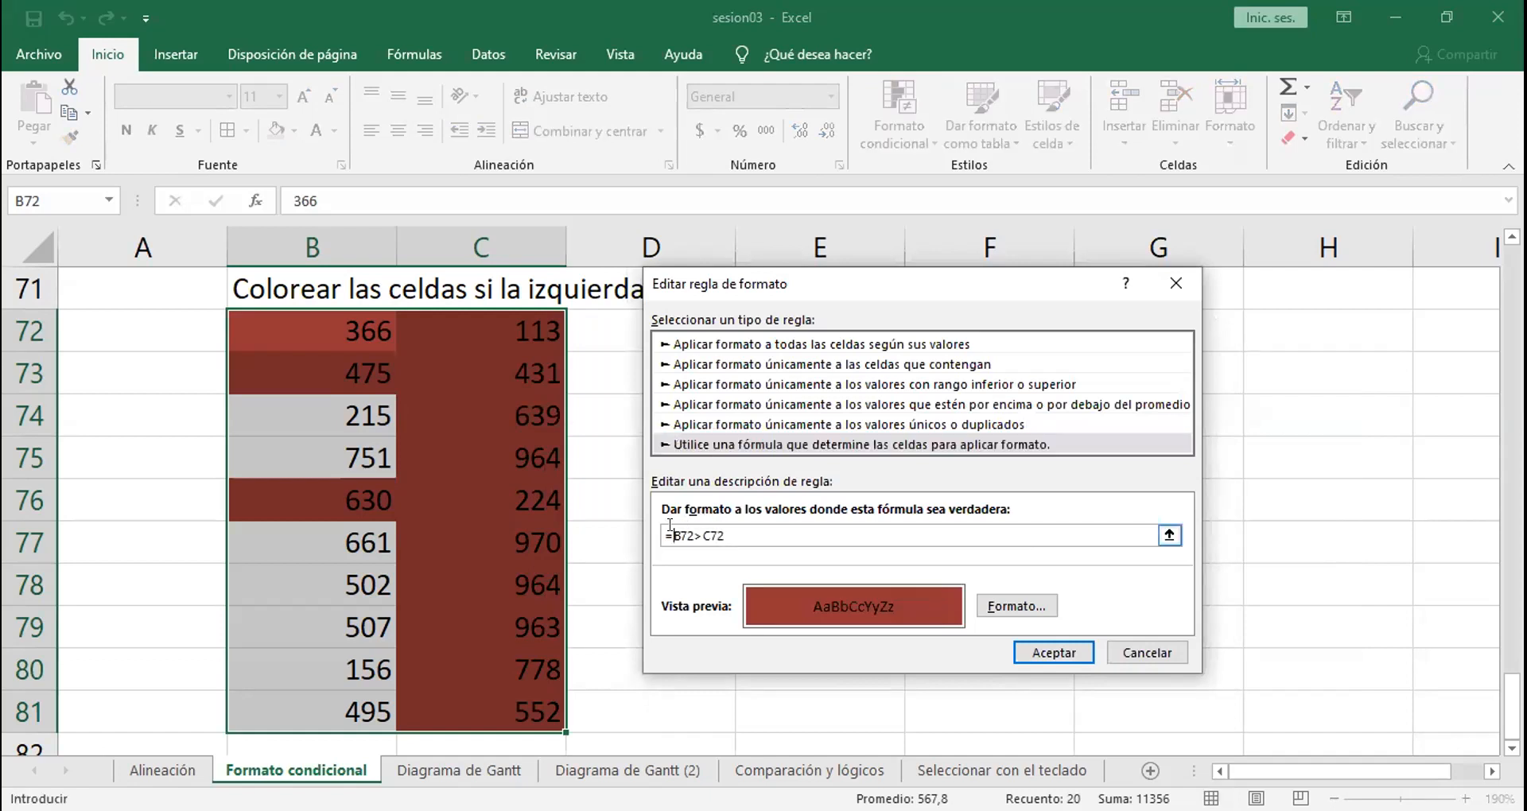
{"action": "type", "text": "$B72>$"}
{"action": "left_click", "coordinate": [1060, 653]}
{"action": "left_click", "coordinate": [1288, 665]}
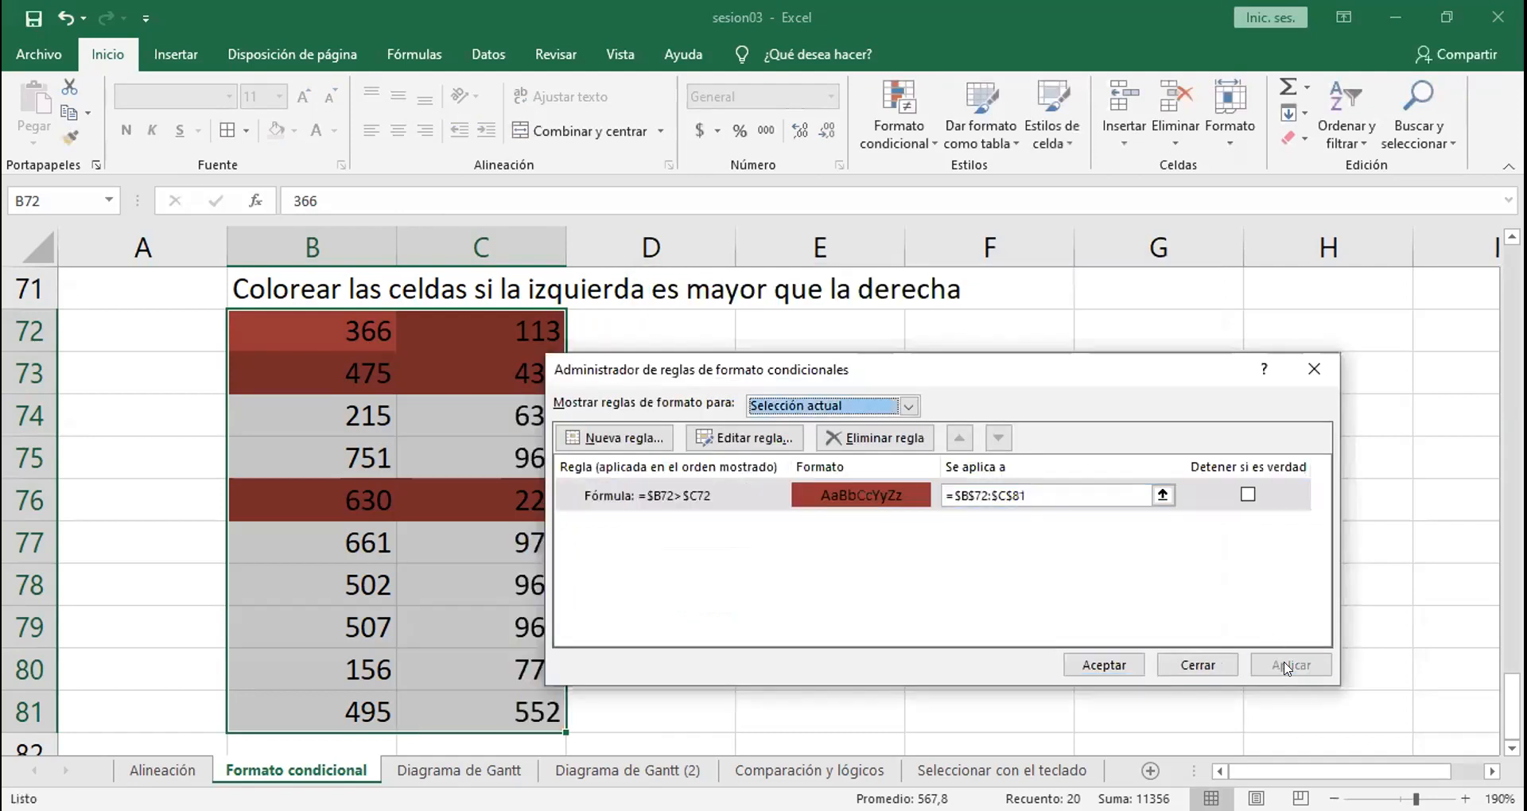
{"action": "left_click", "coordinate": [1115, 660]}
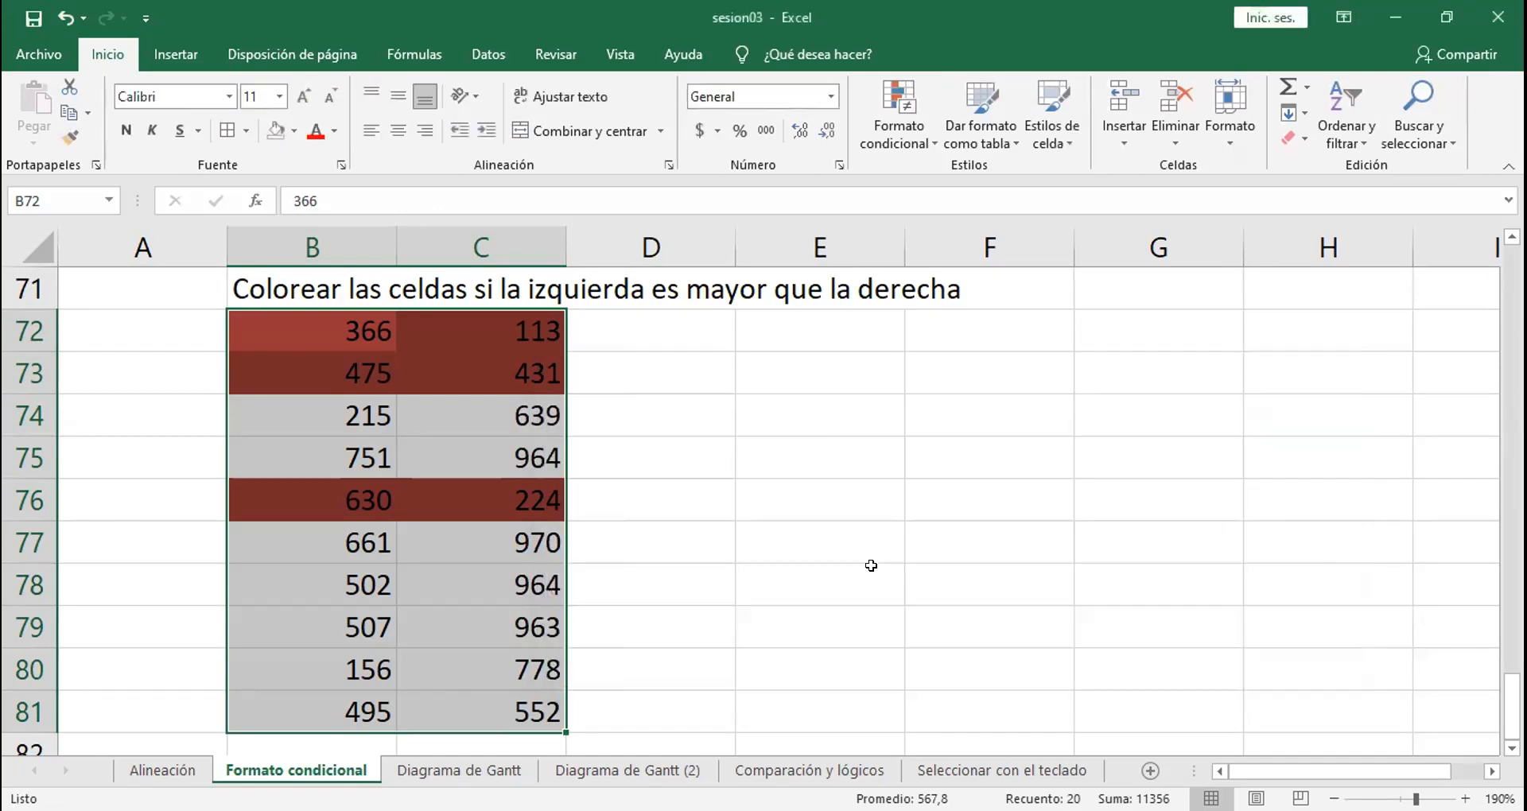
{"action": "left_click", "coordinate": [870, 565]}
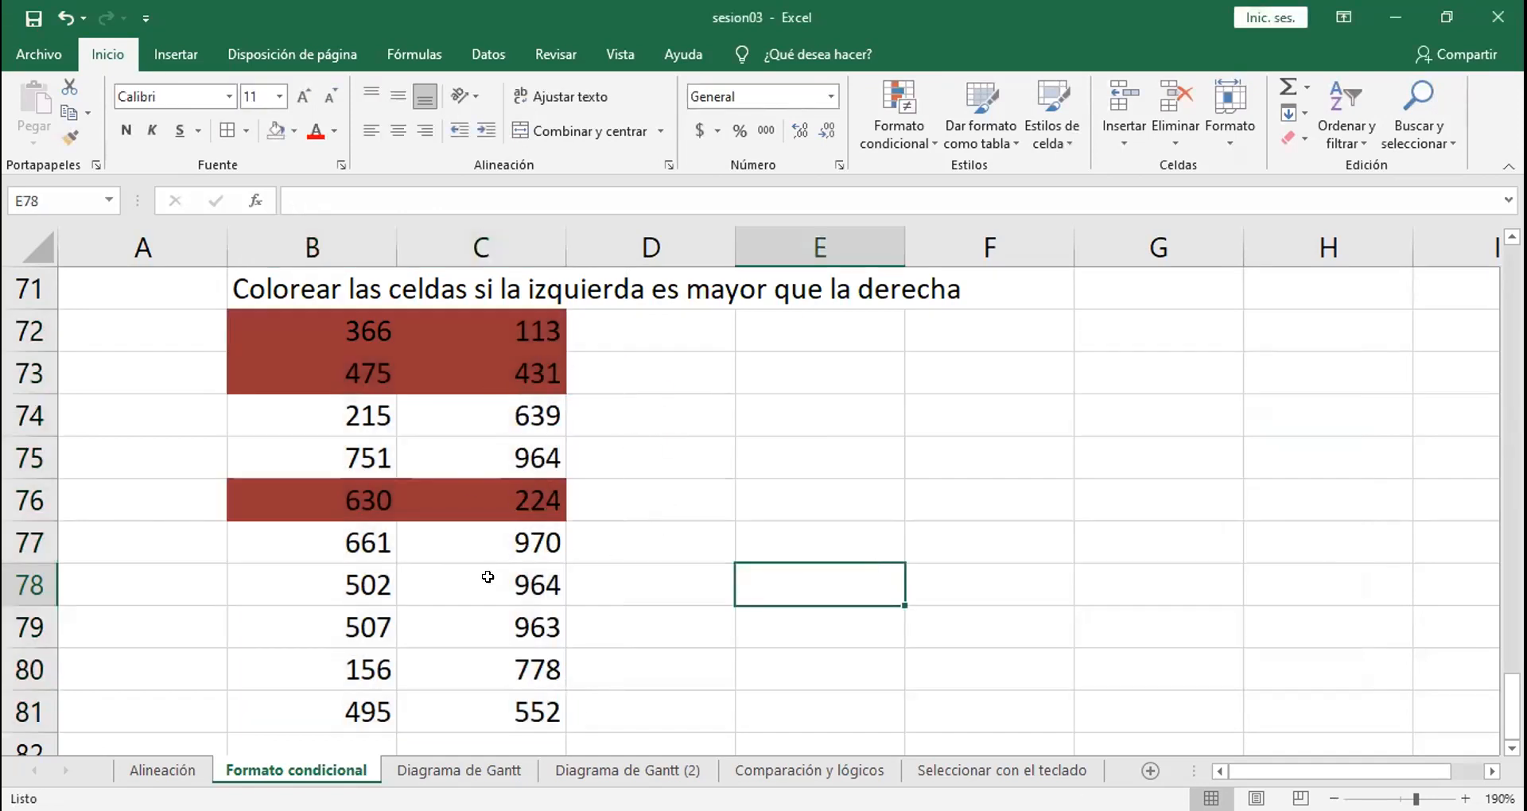
Step: Test the conditional formatting by changing C80 to 50 and B76 to 100
{"action": "left_click", "coordinate": [475, 664]}
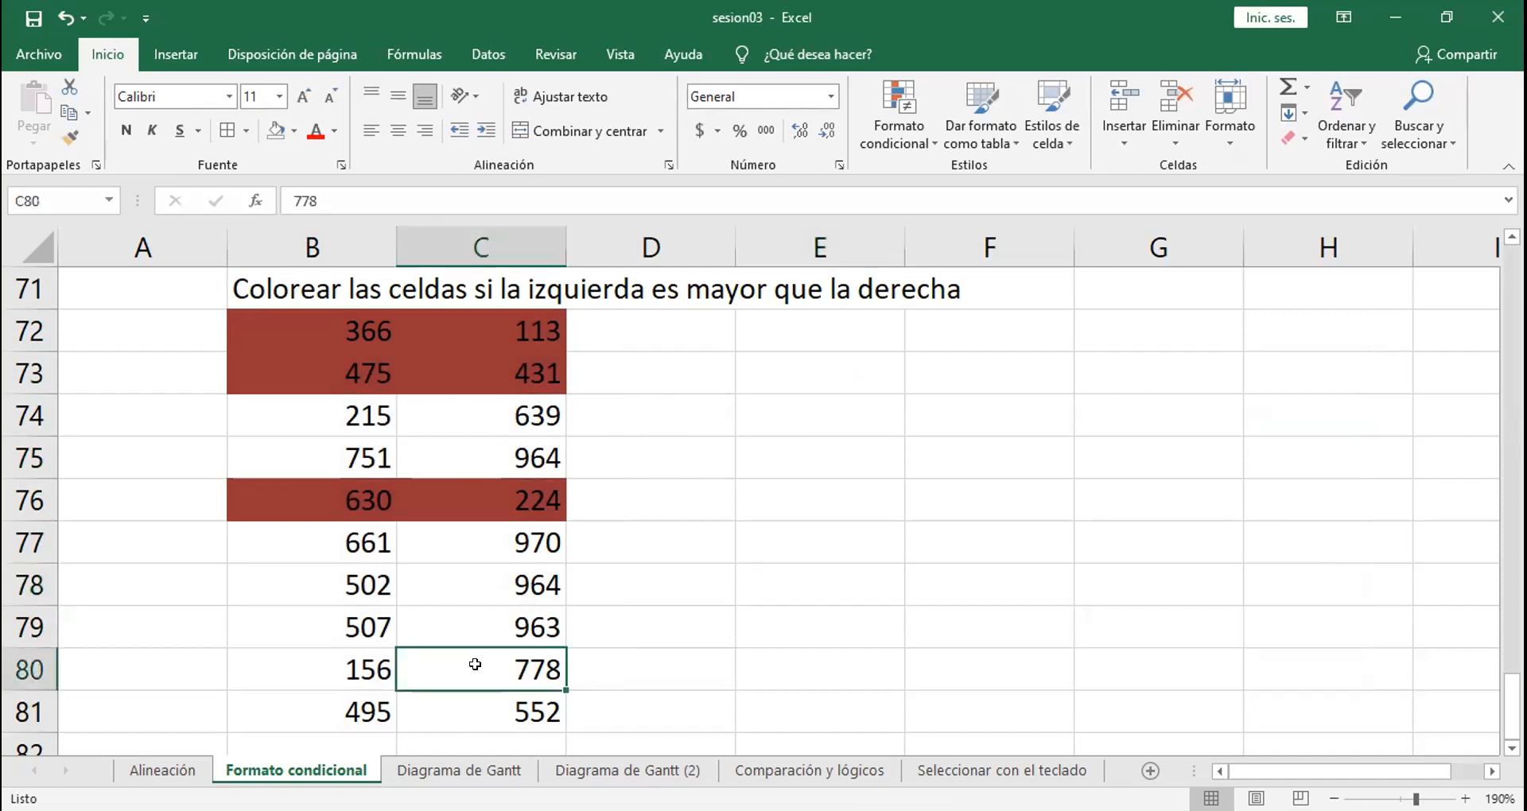
{"action": "type", "text": "50"}
{"action": "key", "text": "Return"}
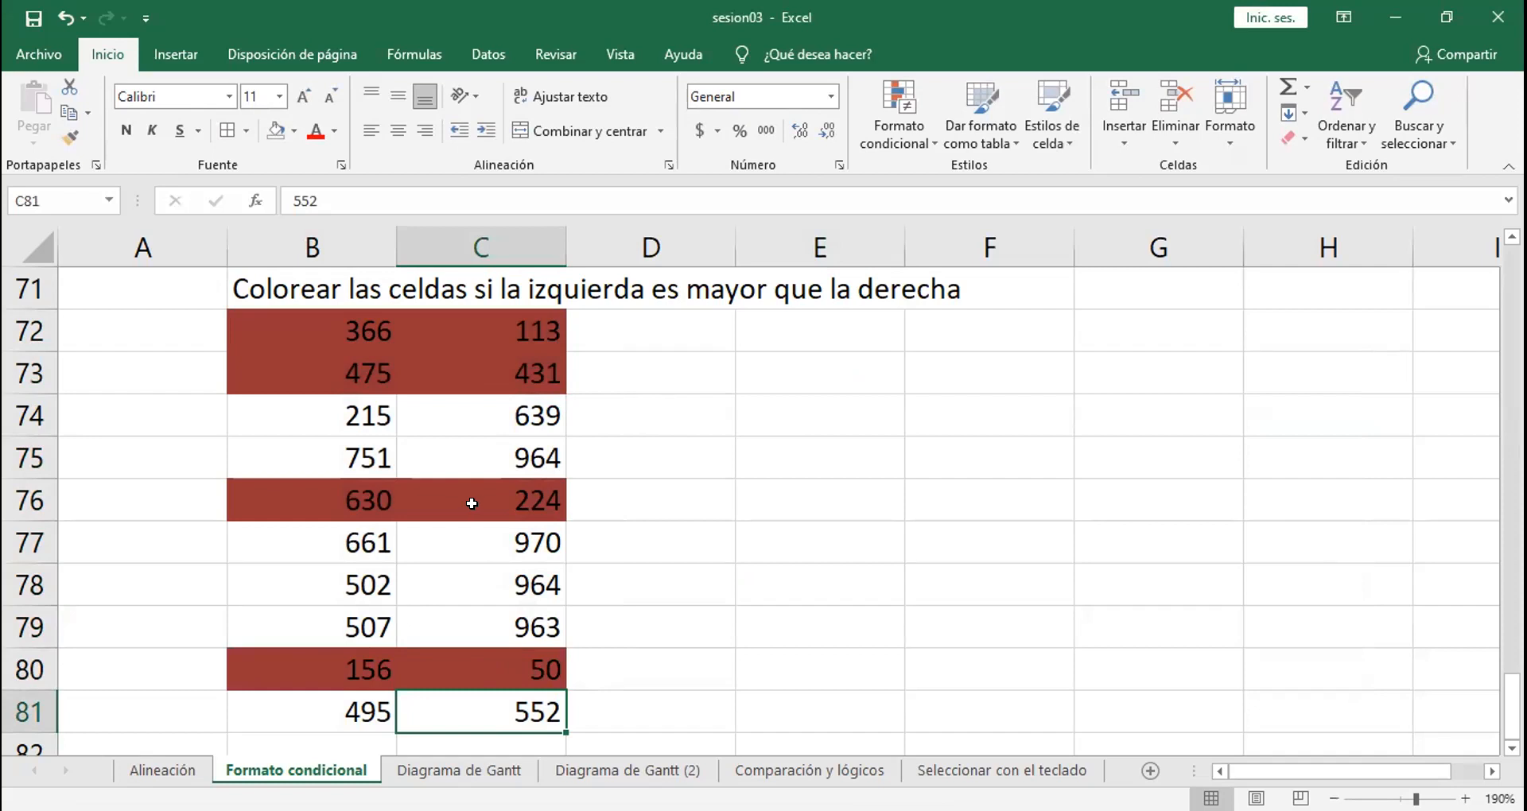
{"action": "left_click", "coordinate": [344, 507]}
{"action": "type", "text": "100"}
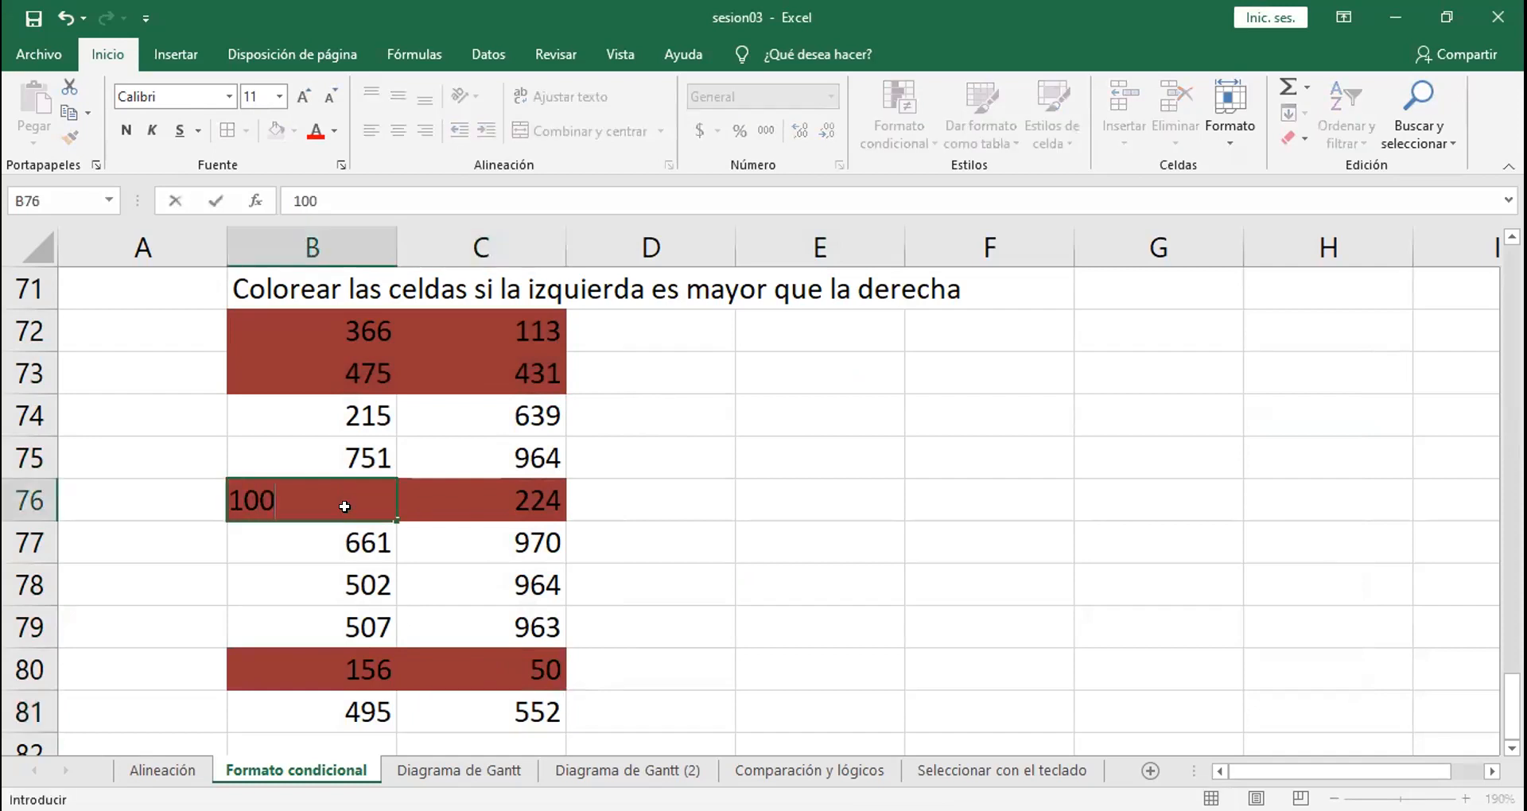
{"action": "key", "text": "Return"}
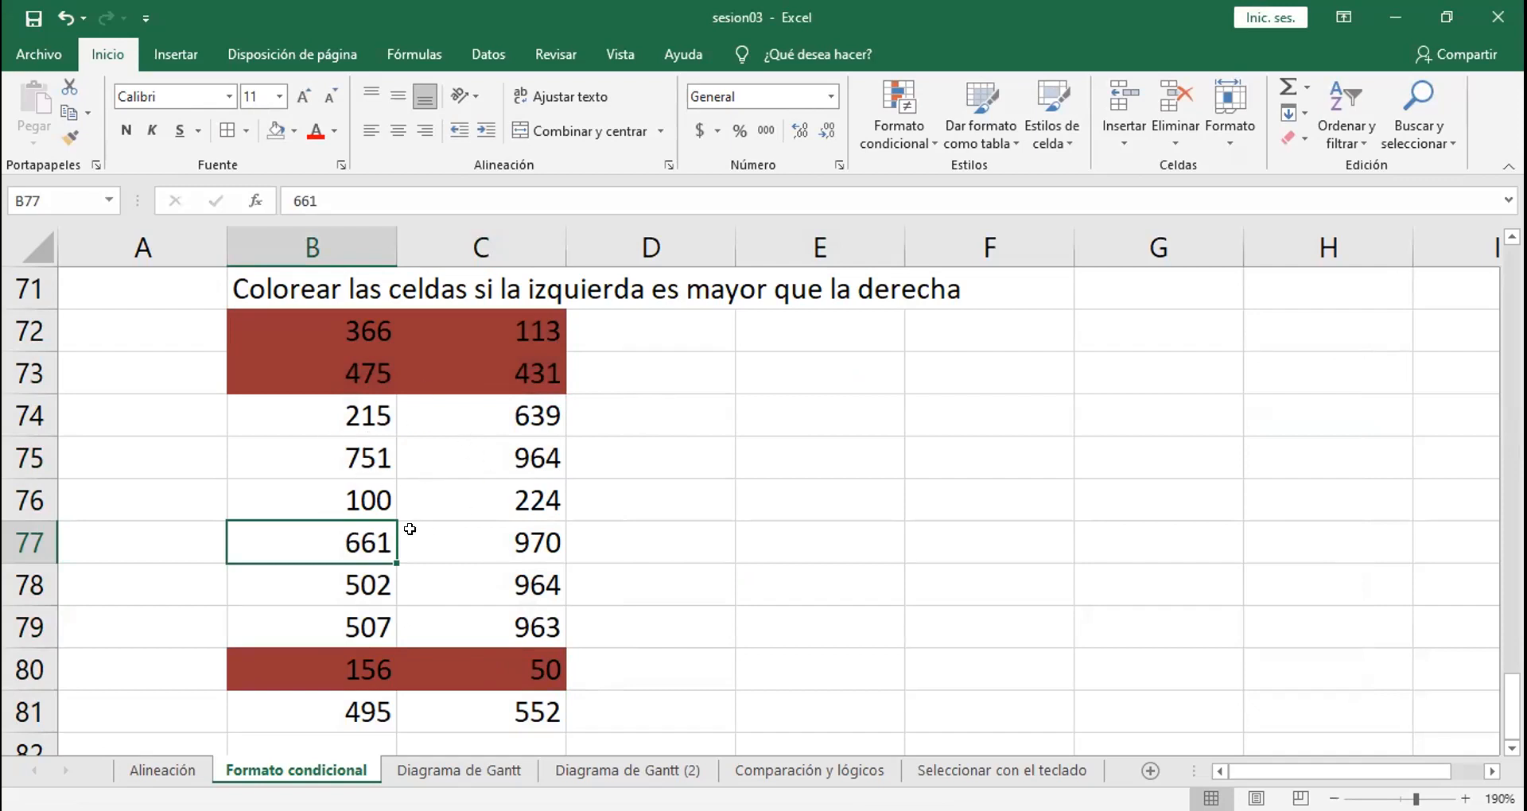
Step: Review the formula of the B72:C81 conditional formatting rule in the rule editor, and close the editor
{"action": "left_click", "coordinate": [458, 431]}
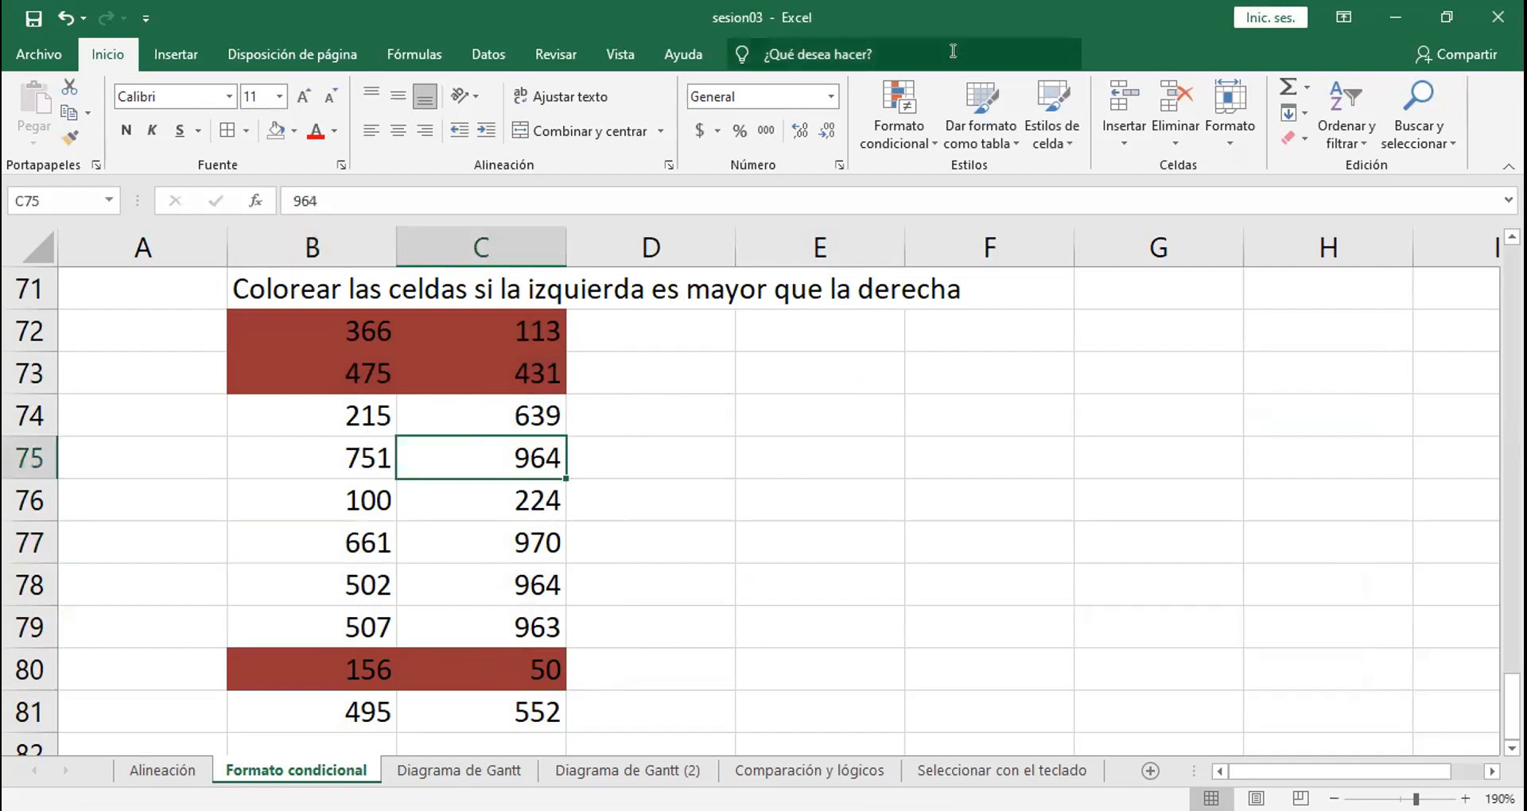
{"action": "left_click", "coordinate": [899, 123]}
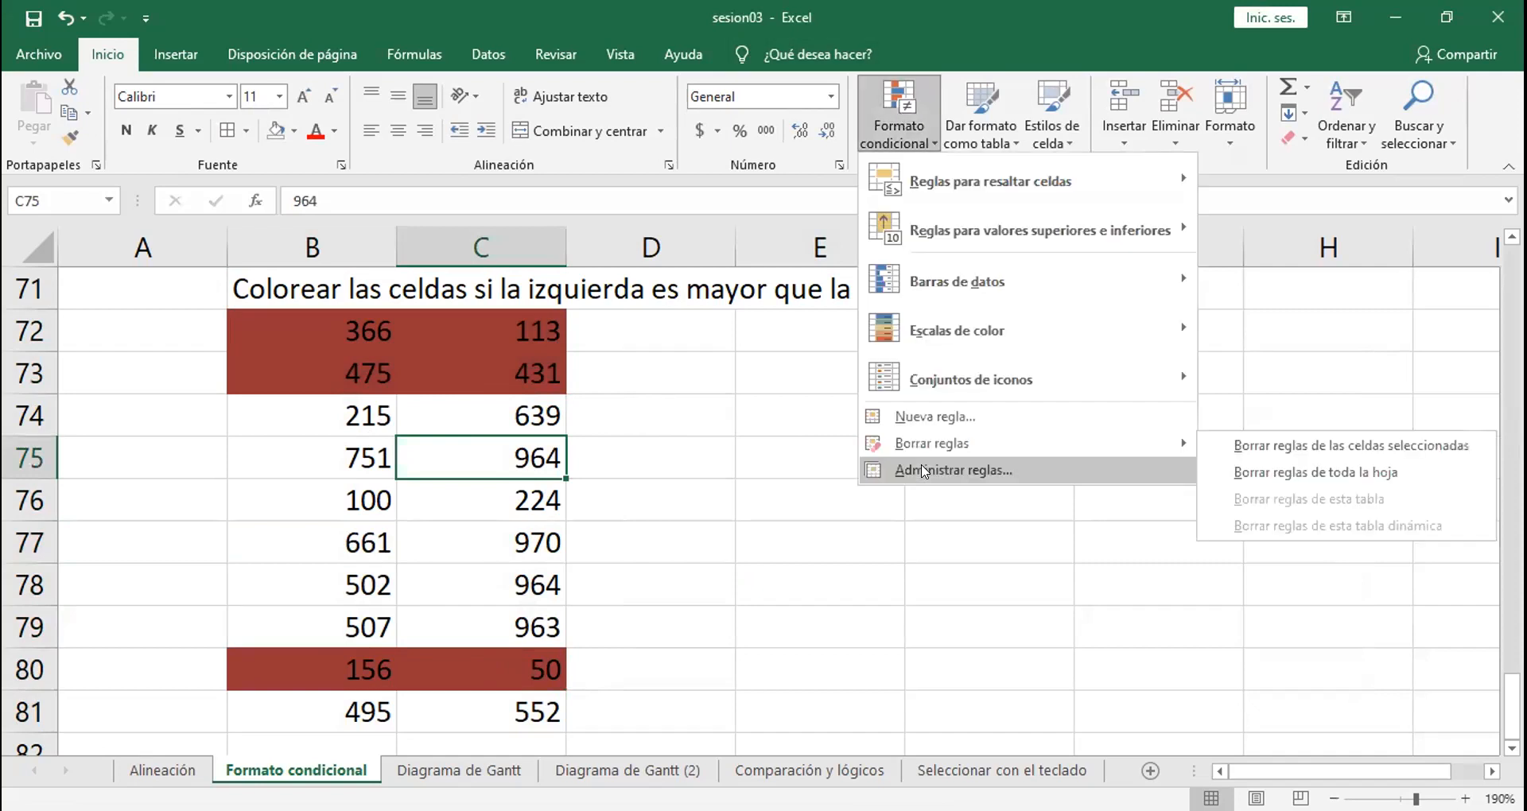
{"action": "left_click", "coordinate": [700, 499]}
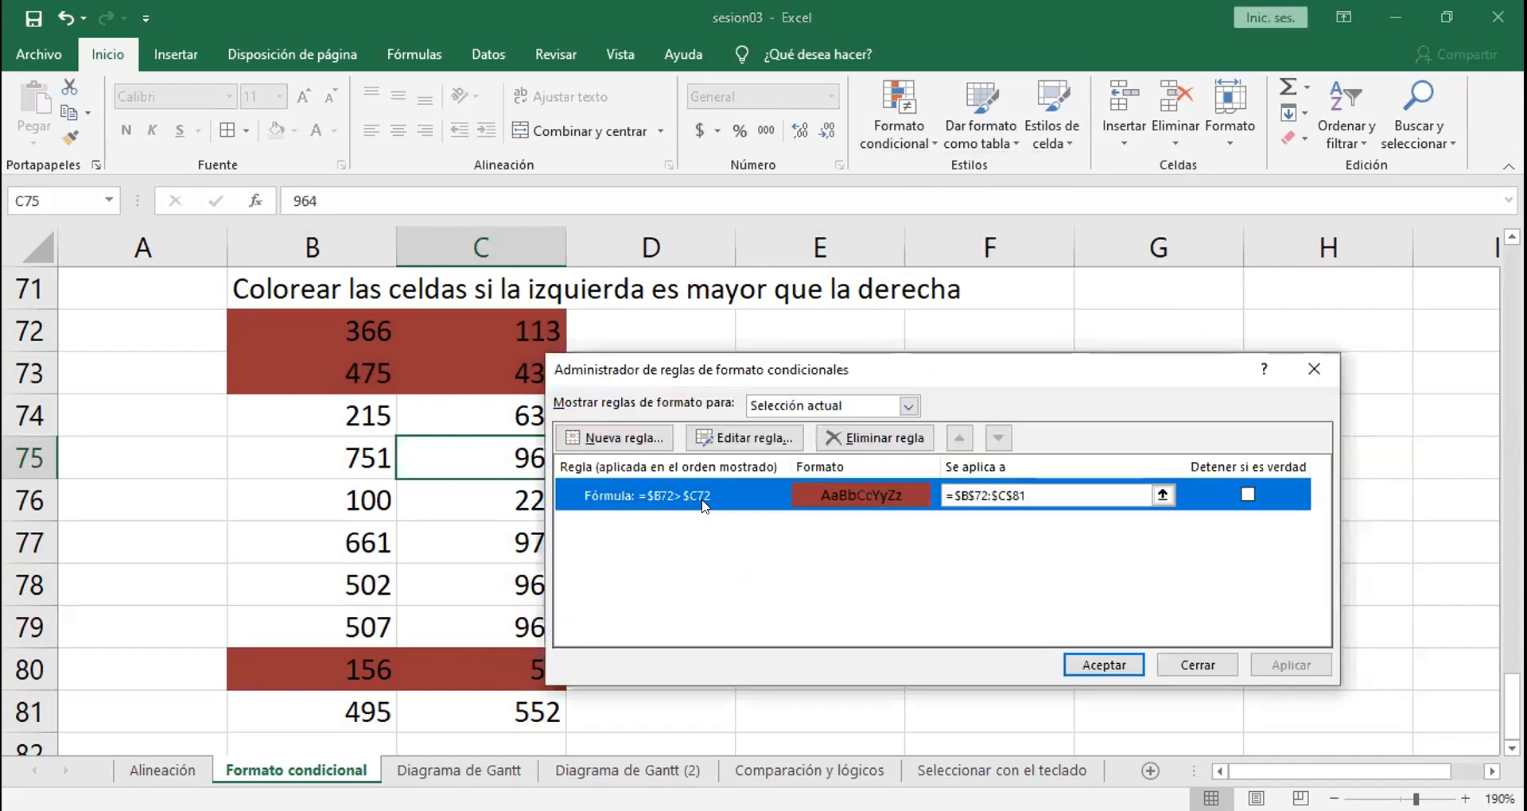
{"action": "left_click_drag", "start_coordinate": [759, 585], "coordinate": [675, 583]}
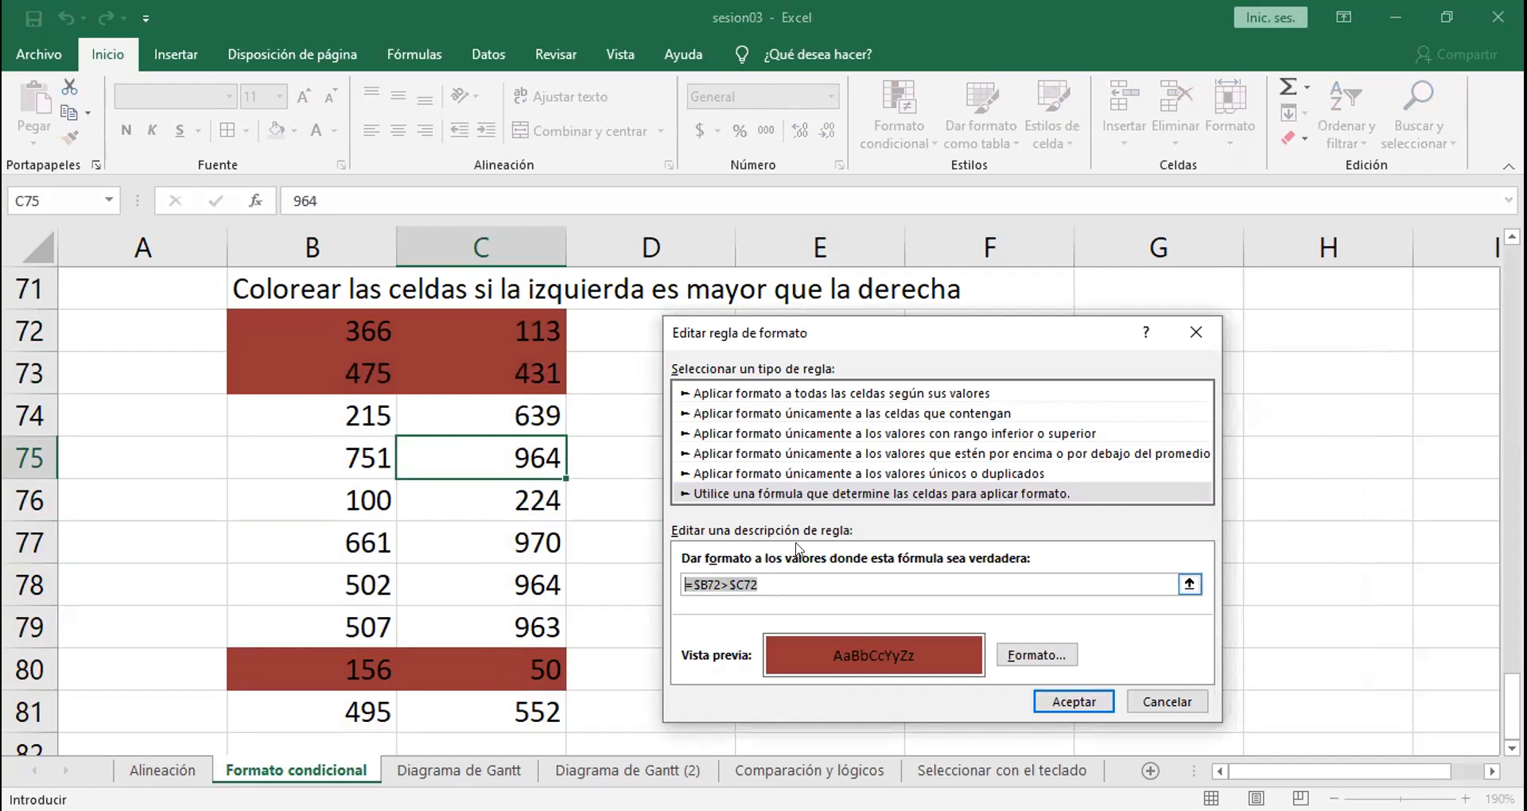
{"action": "key", "text": "Return"}
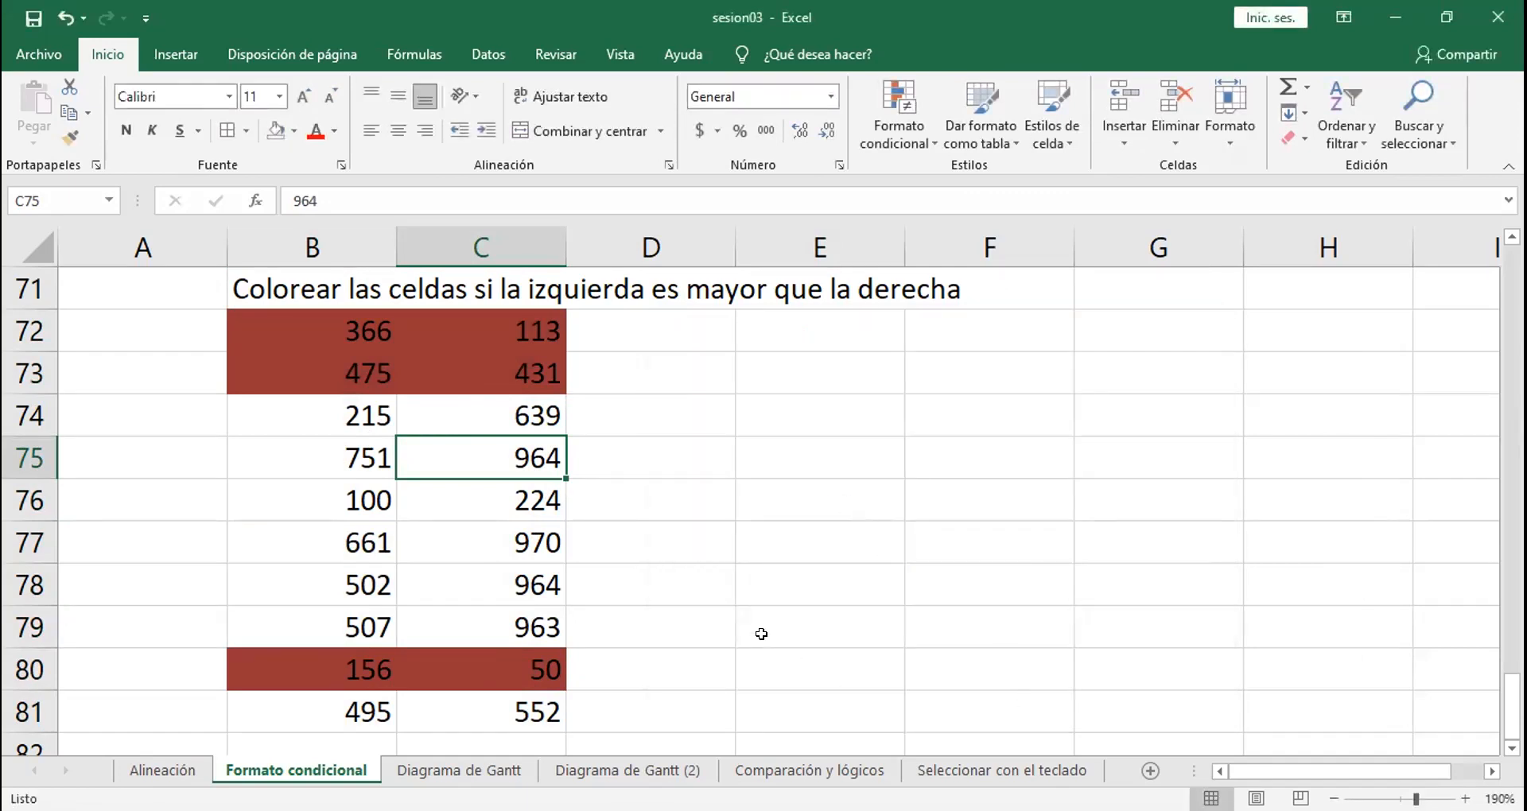
{"action": "left_click", "coordinate": [819, 628]}
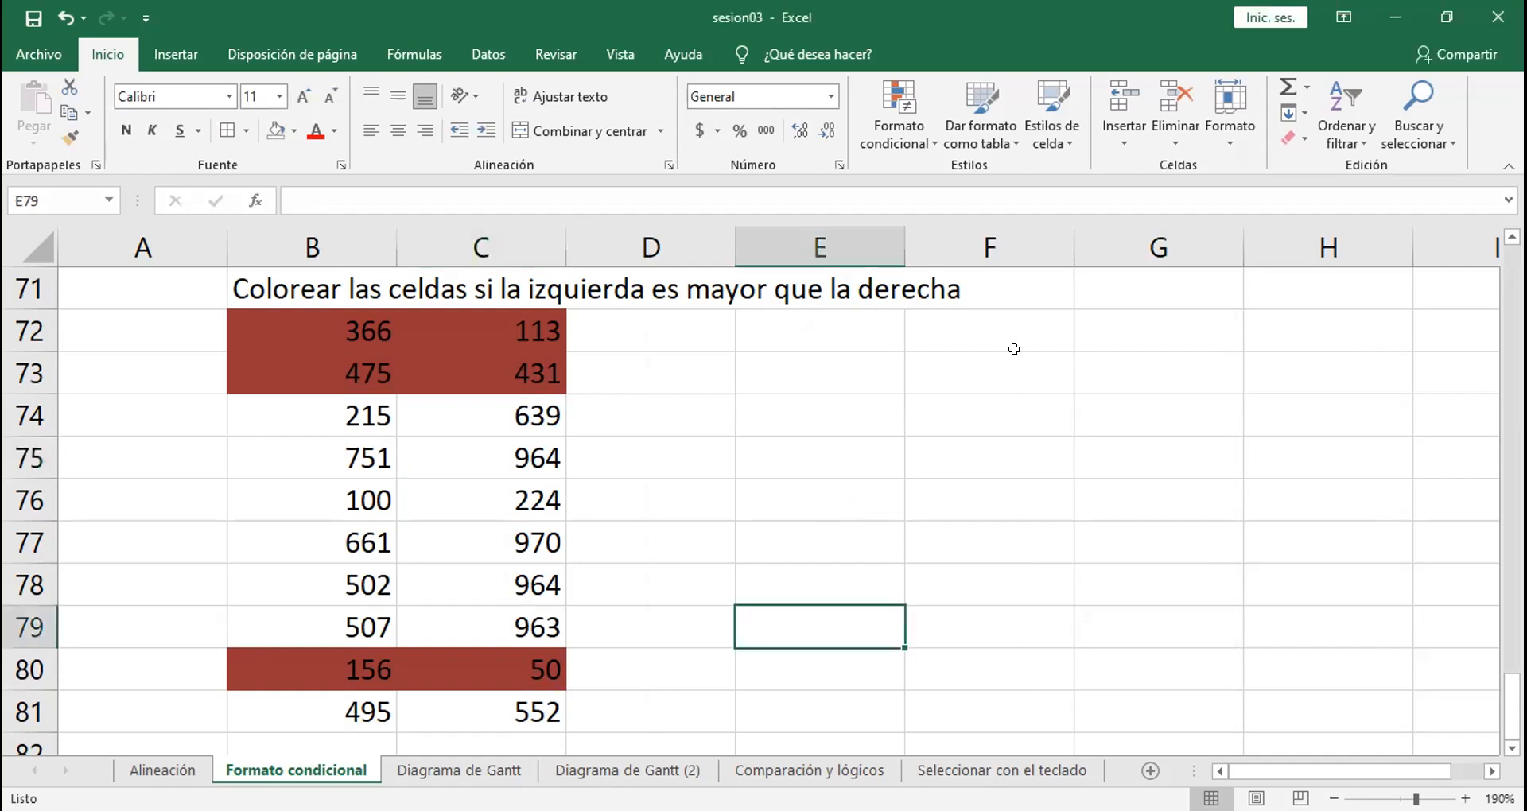
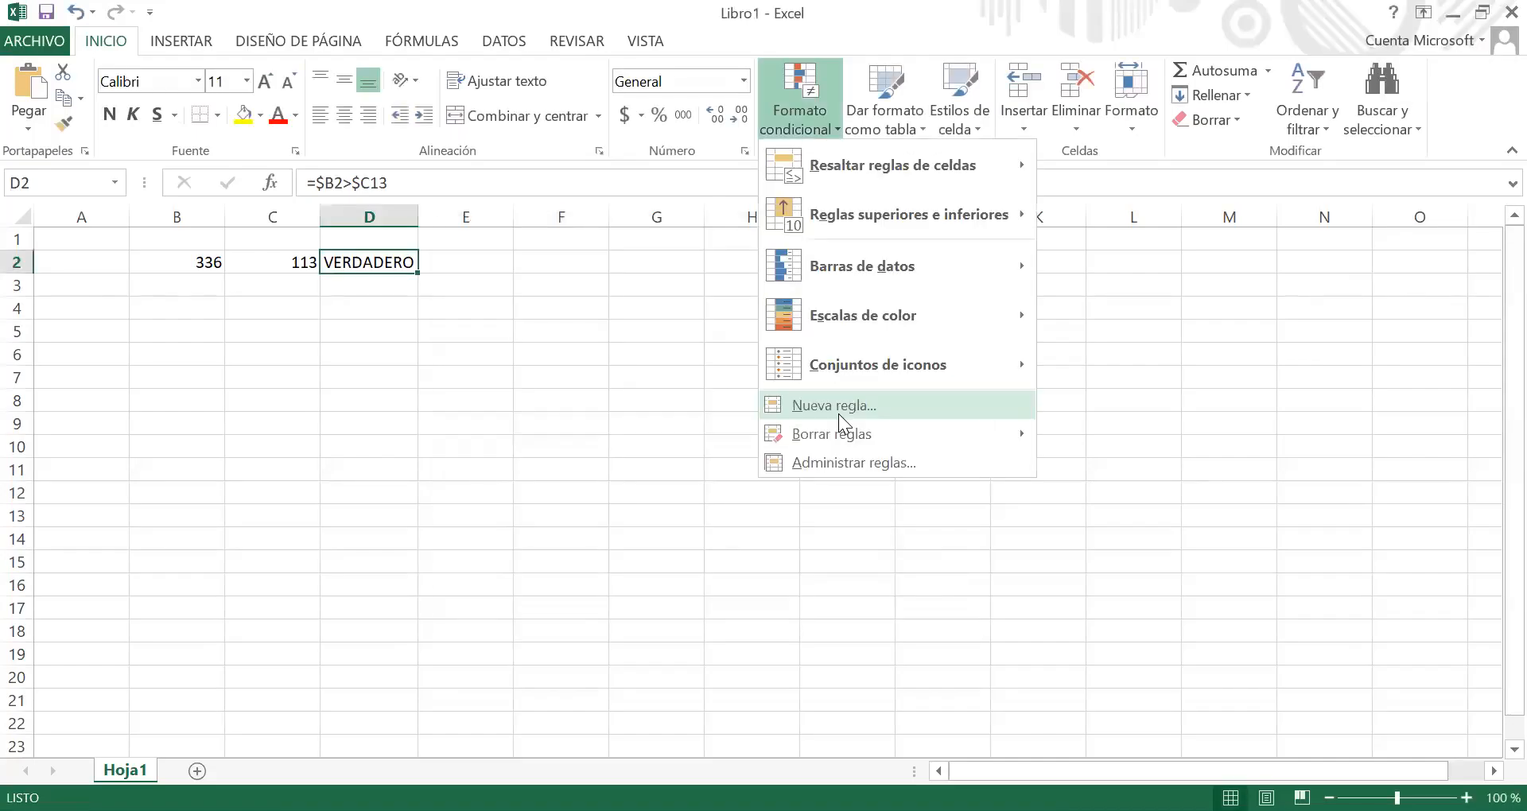
Step: Start a formula-based conditional formatting rule for cell D2 and enter $b2>$c2 as its condition
{"action": "key", "text": "Return"}
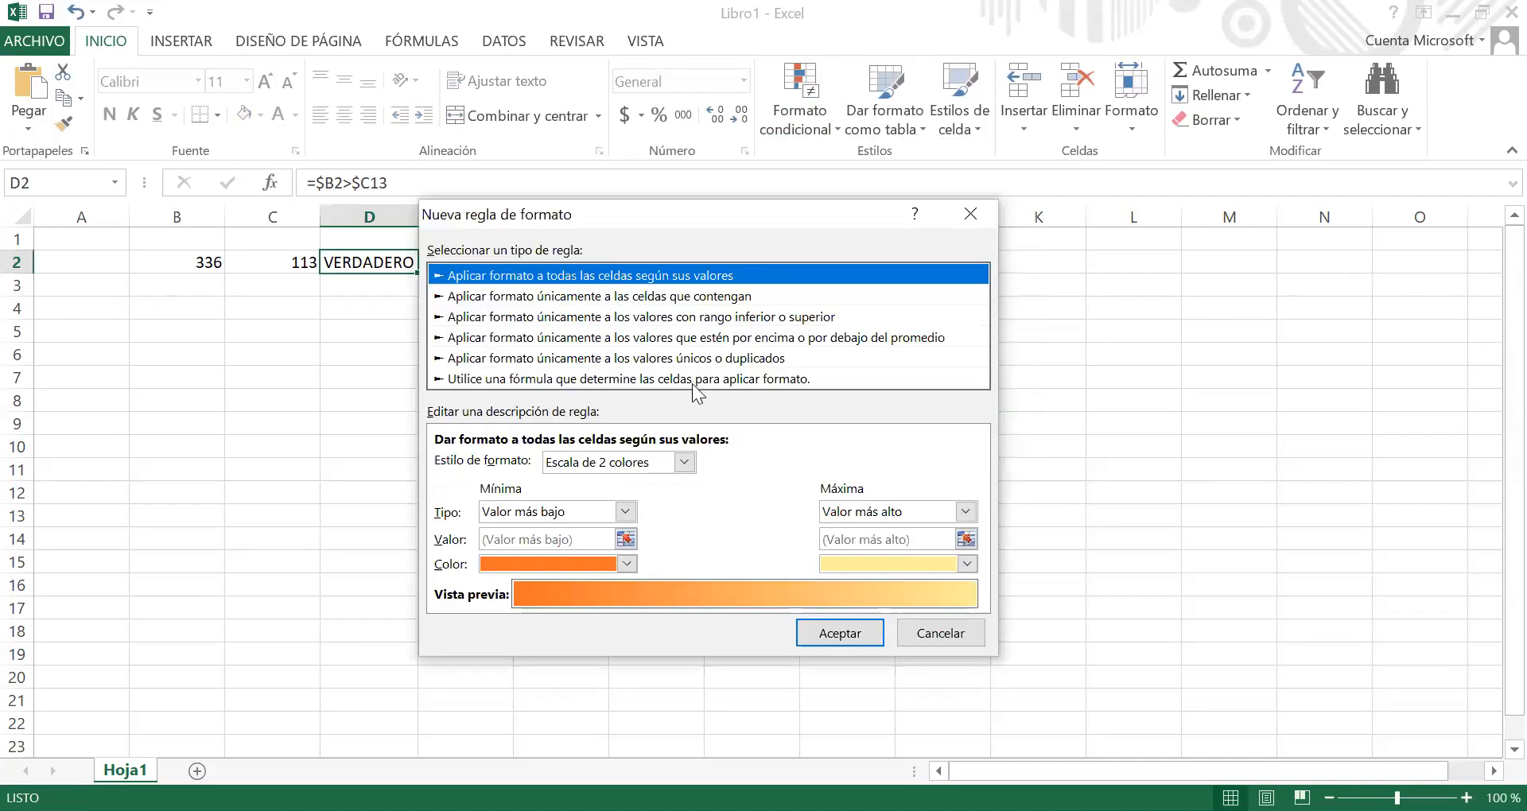
{"action": "left_click", "coordinate": [693, 381]}
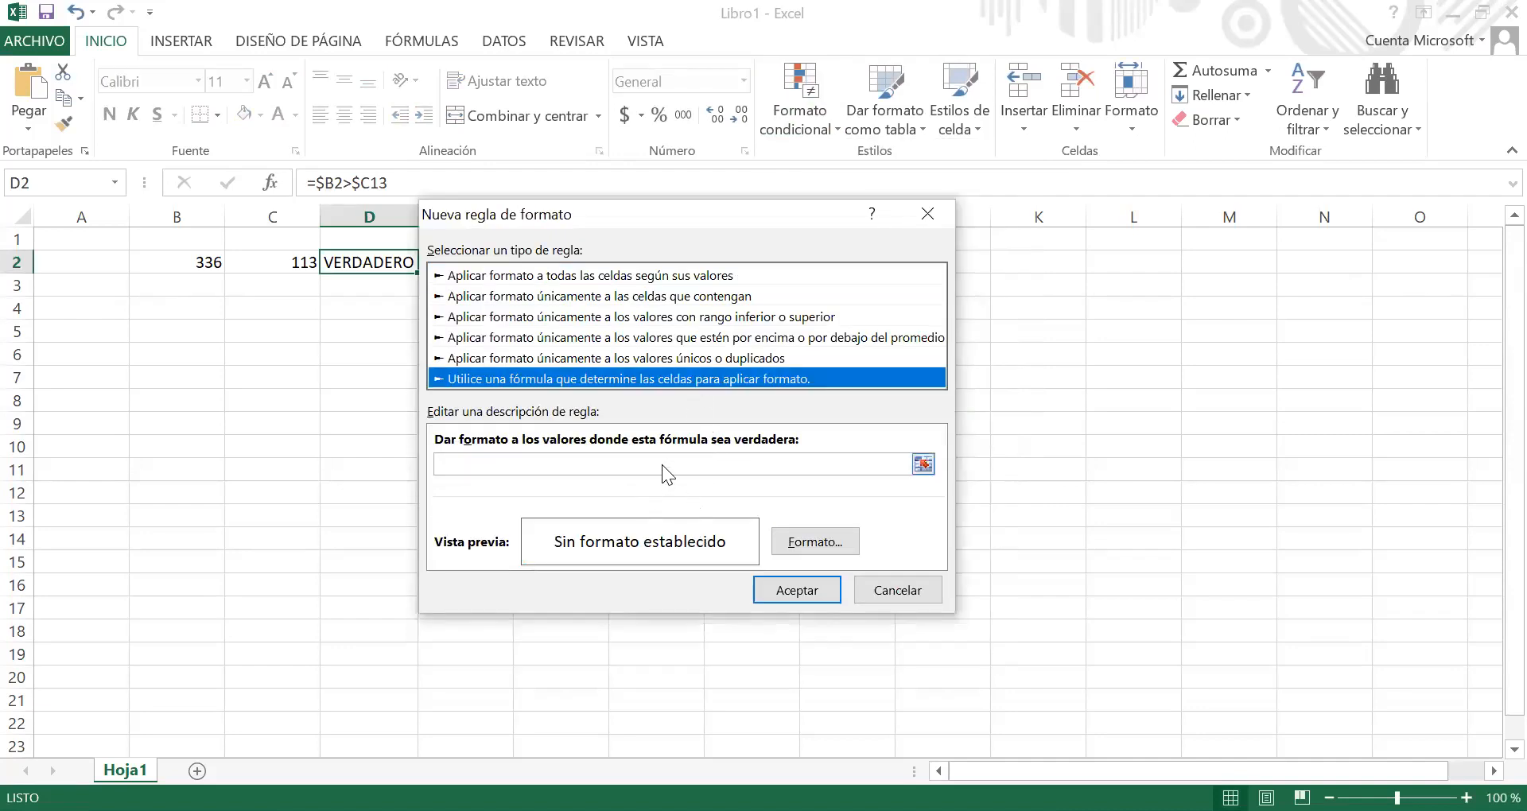
{"action": "left_click", "coordinate": [683, 464]}
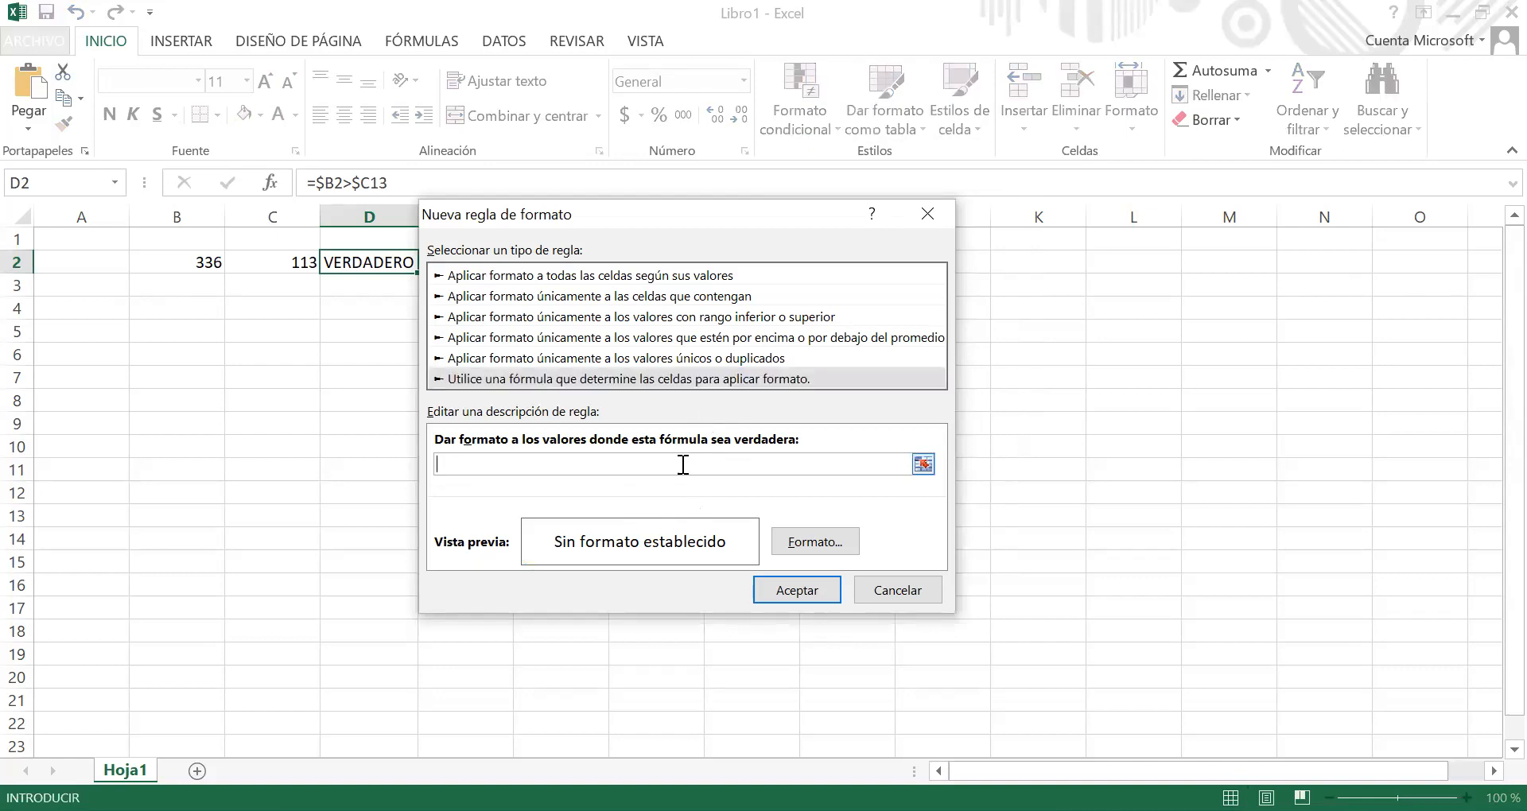
{"action": "type", "text": "$b3>$c2"}
{"action": "key", "text": "BackSpace"}
{"action": "type", "text": "2"}
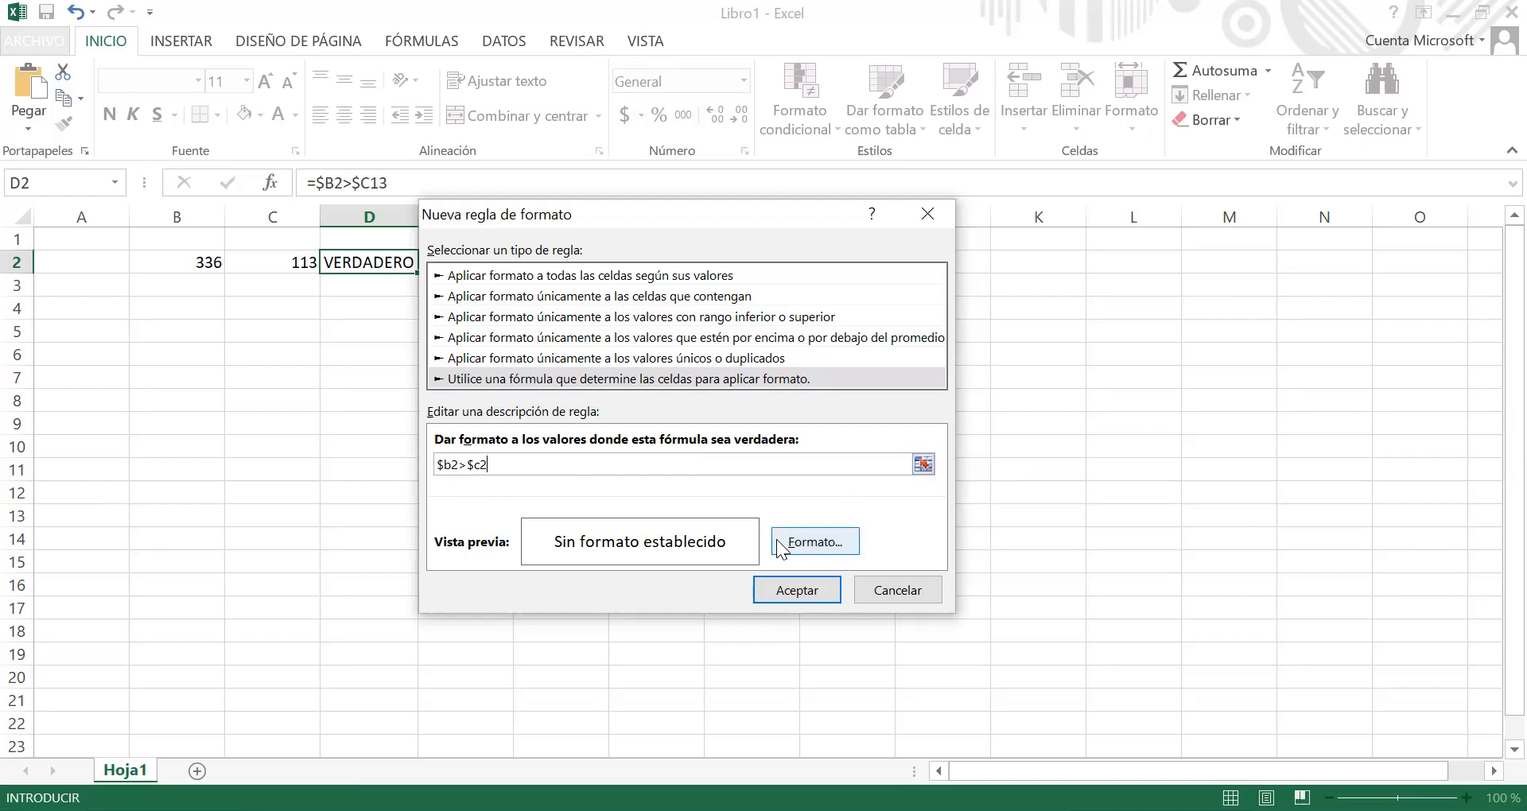
Step: Give the D2 rule a yellow fill and apply it
{"action": "left_click", "coordinate": [824, 529]}
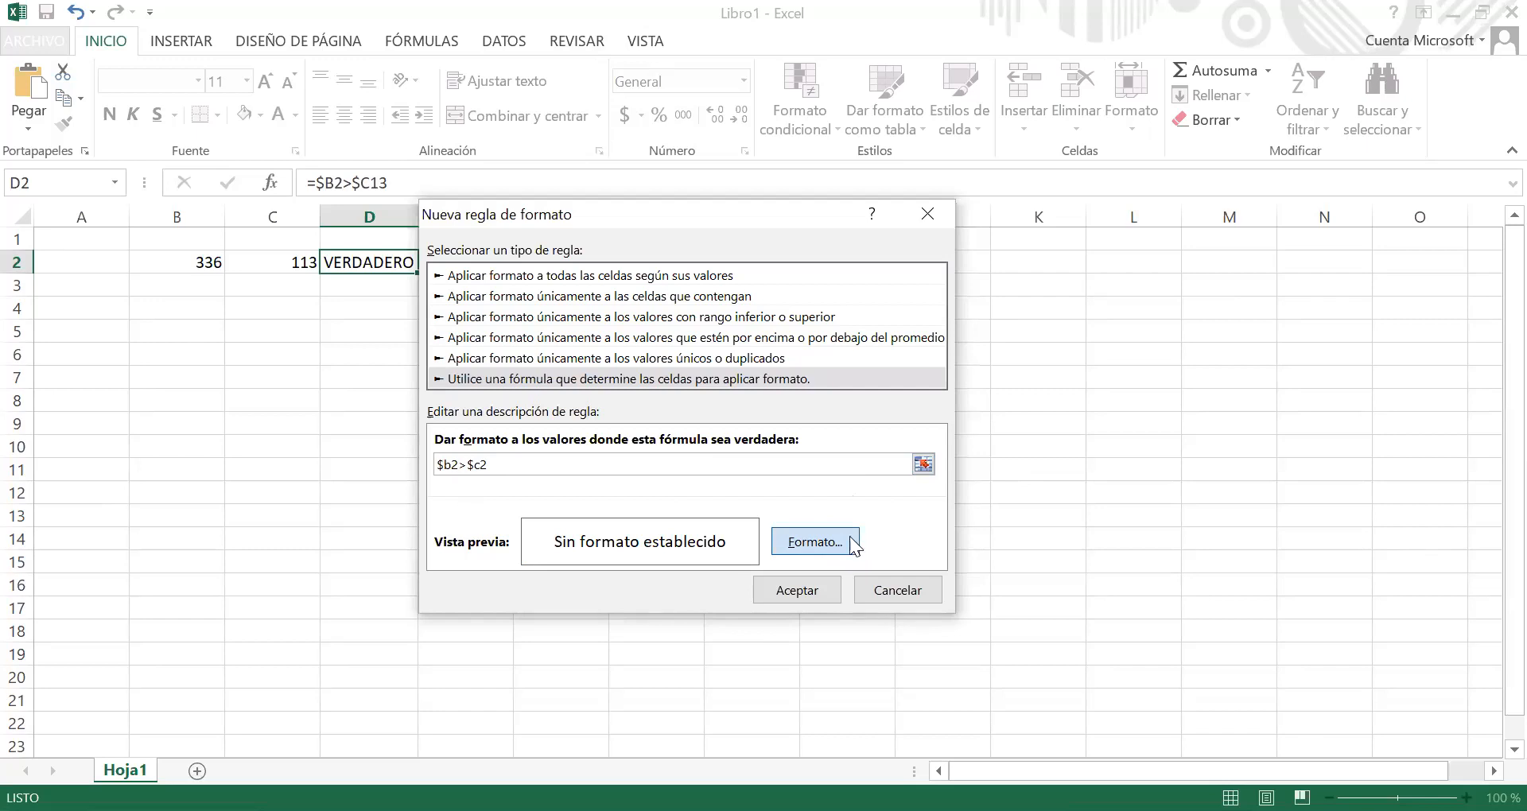
{"action": "left_click", "coordinate": [649, 123]}
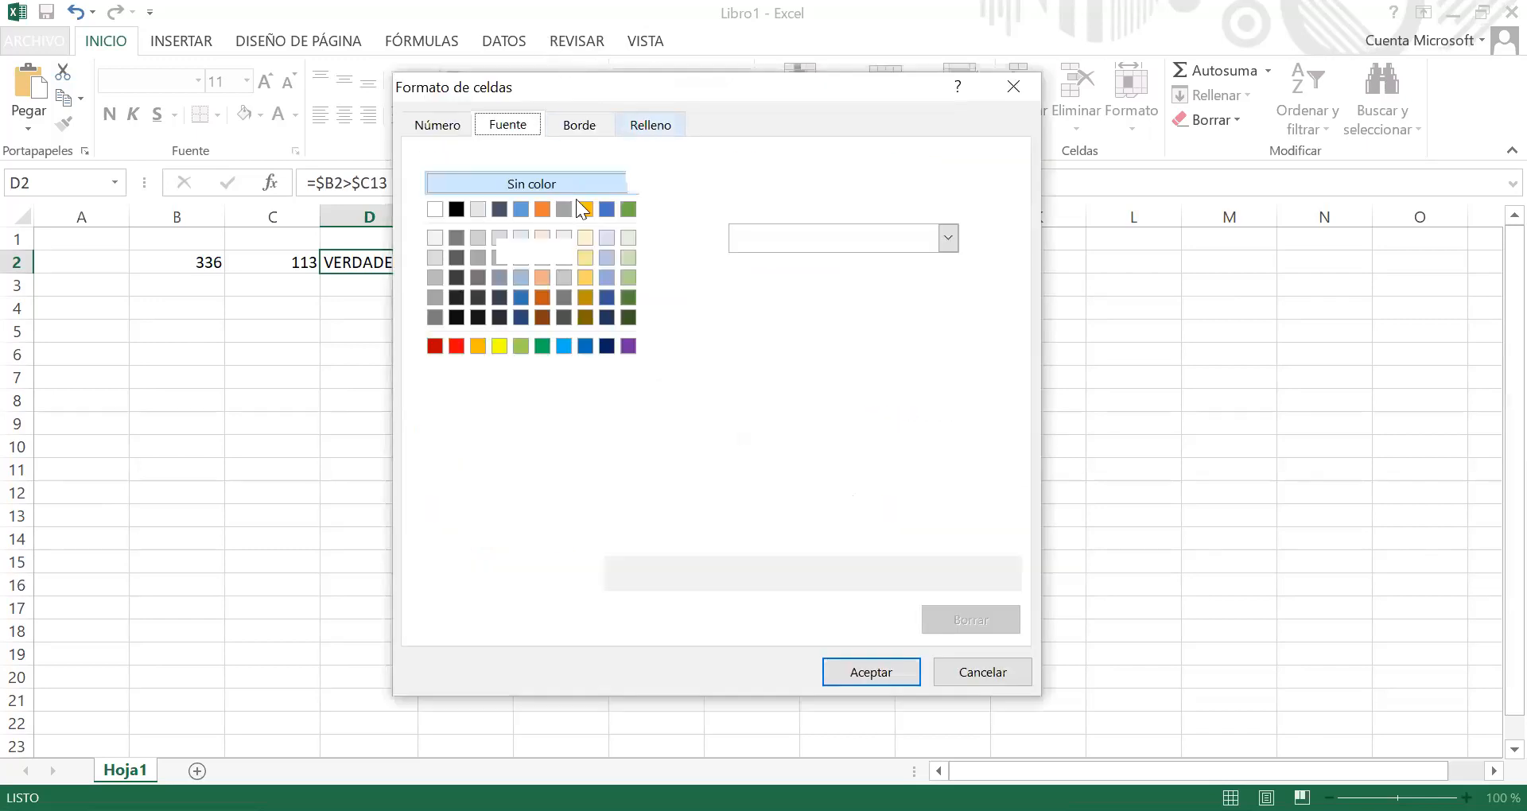
{"action": "left_click", "coordinate": [499, 345]}
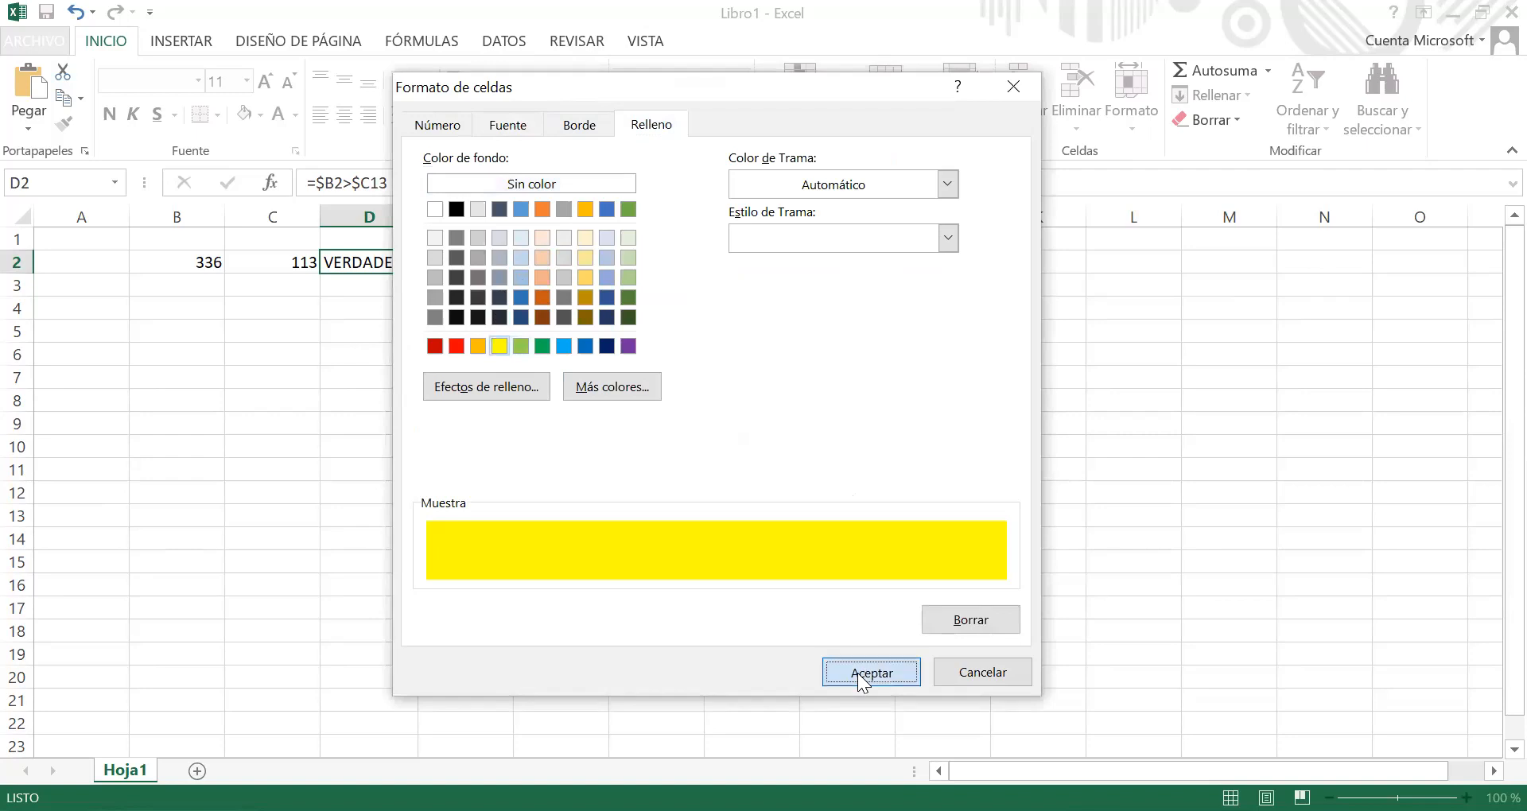
{"action": "left_click", "coordinate": [860, 676]}
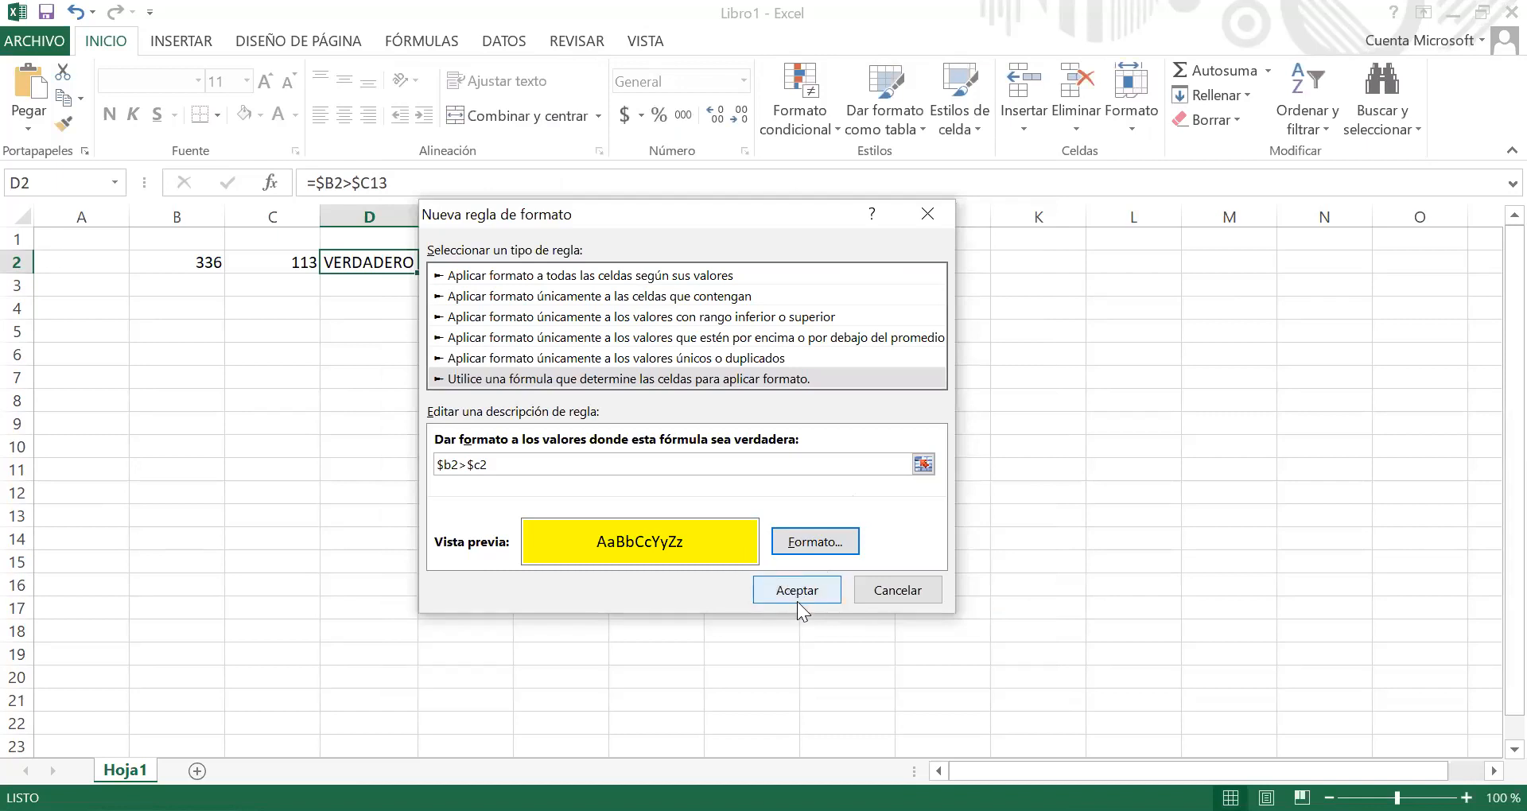
{"action": "left_click", "coordinate": [813, 590]}
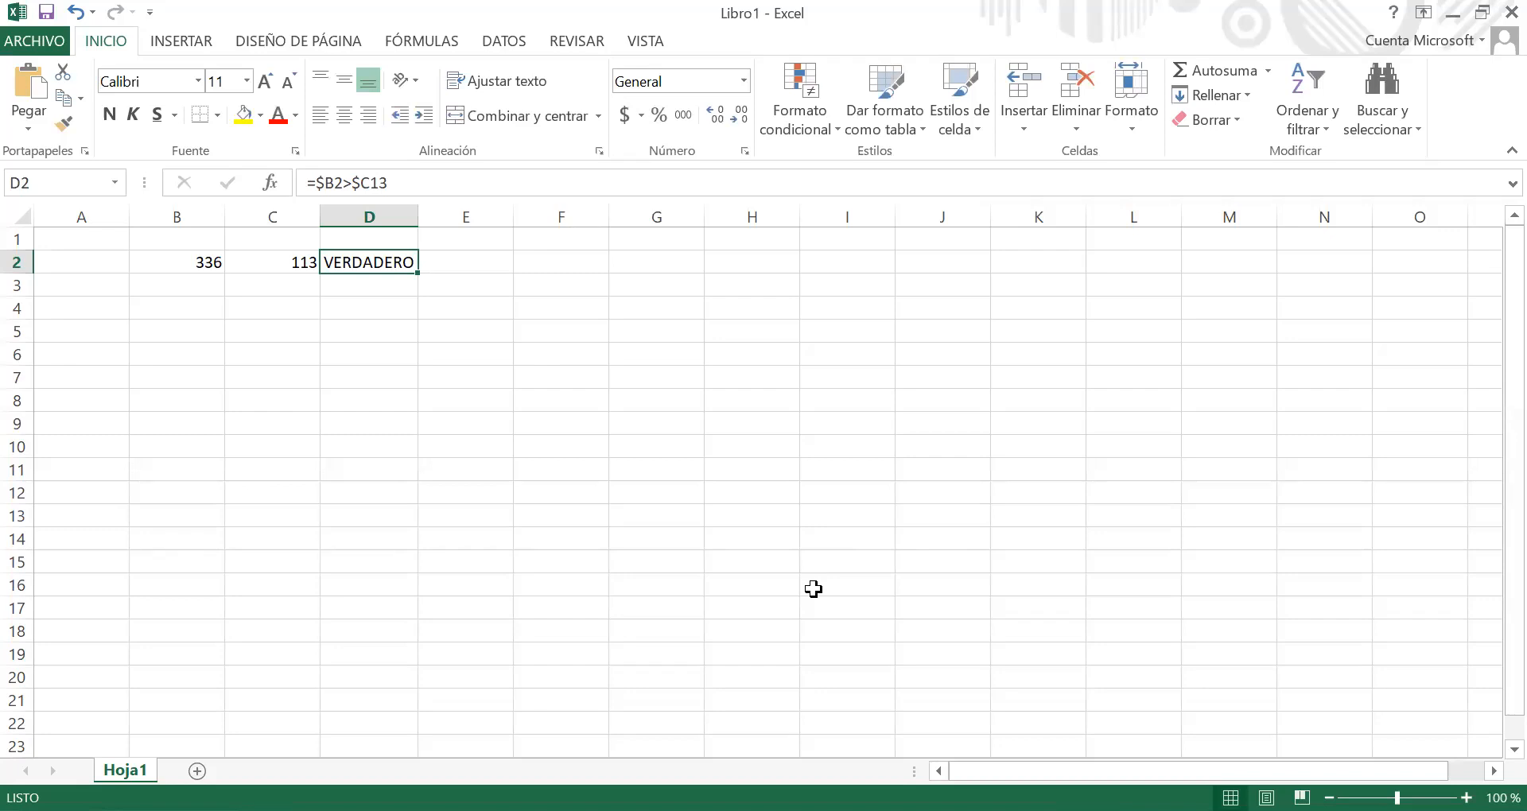
Step: Examine D2's formula and the contents of B2 and C2 to check the effect of the new rule
{"action": "left_click", "coordinate": [397, 303]}
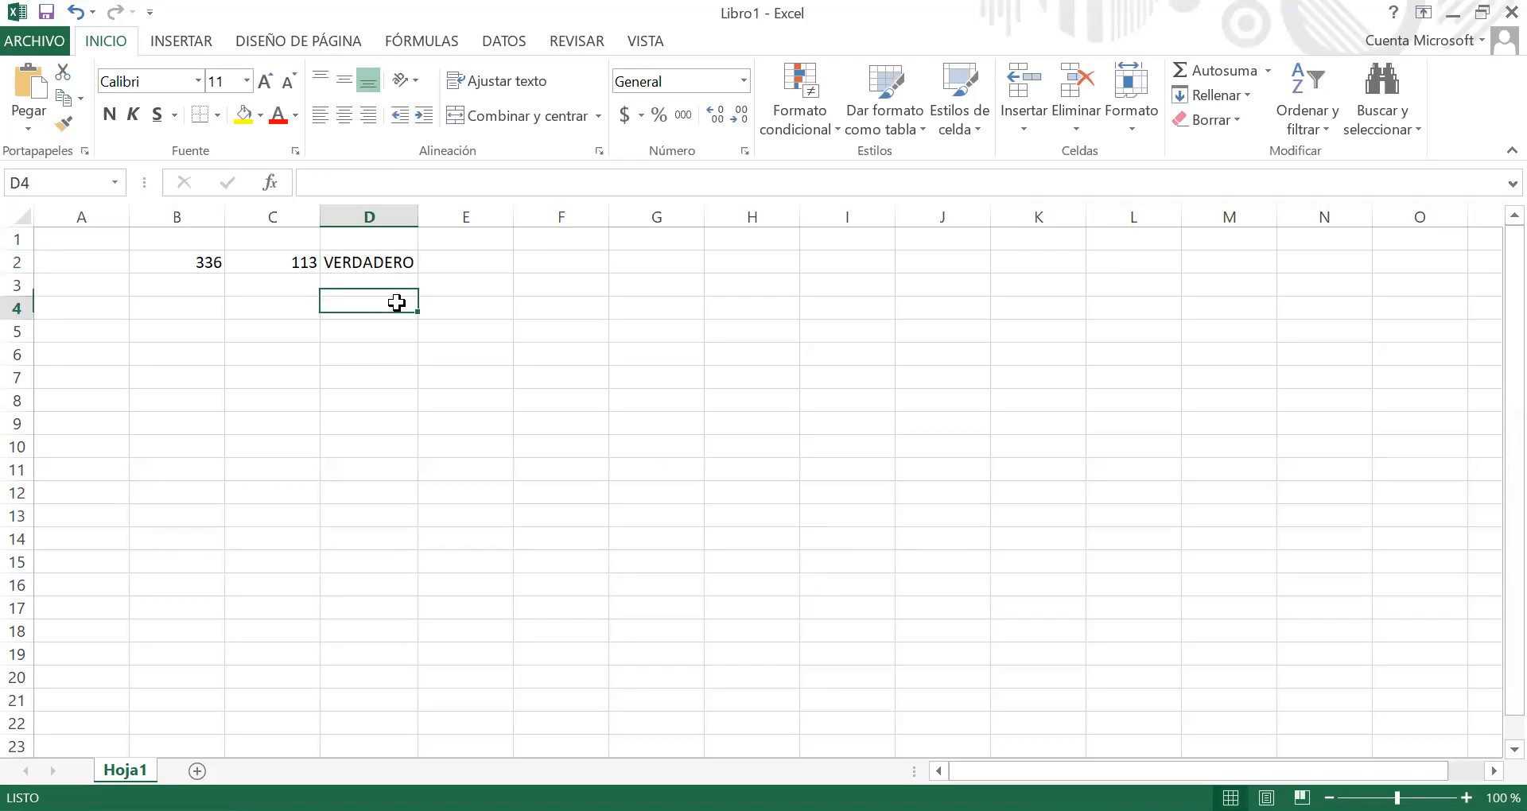
{"action": "left_click", "coordinate": [422, 267]}
{"action": "left_click", "coordinate": [407, 265]}
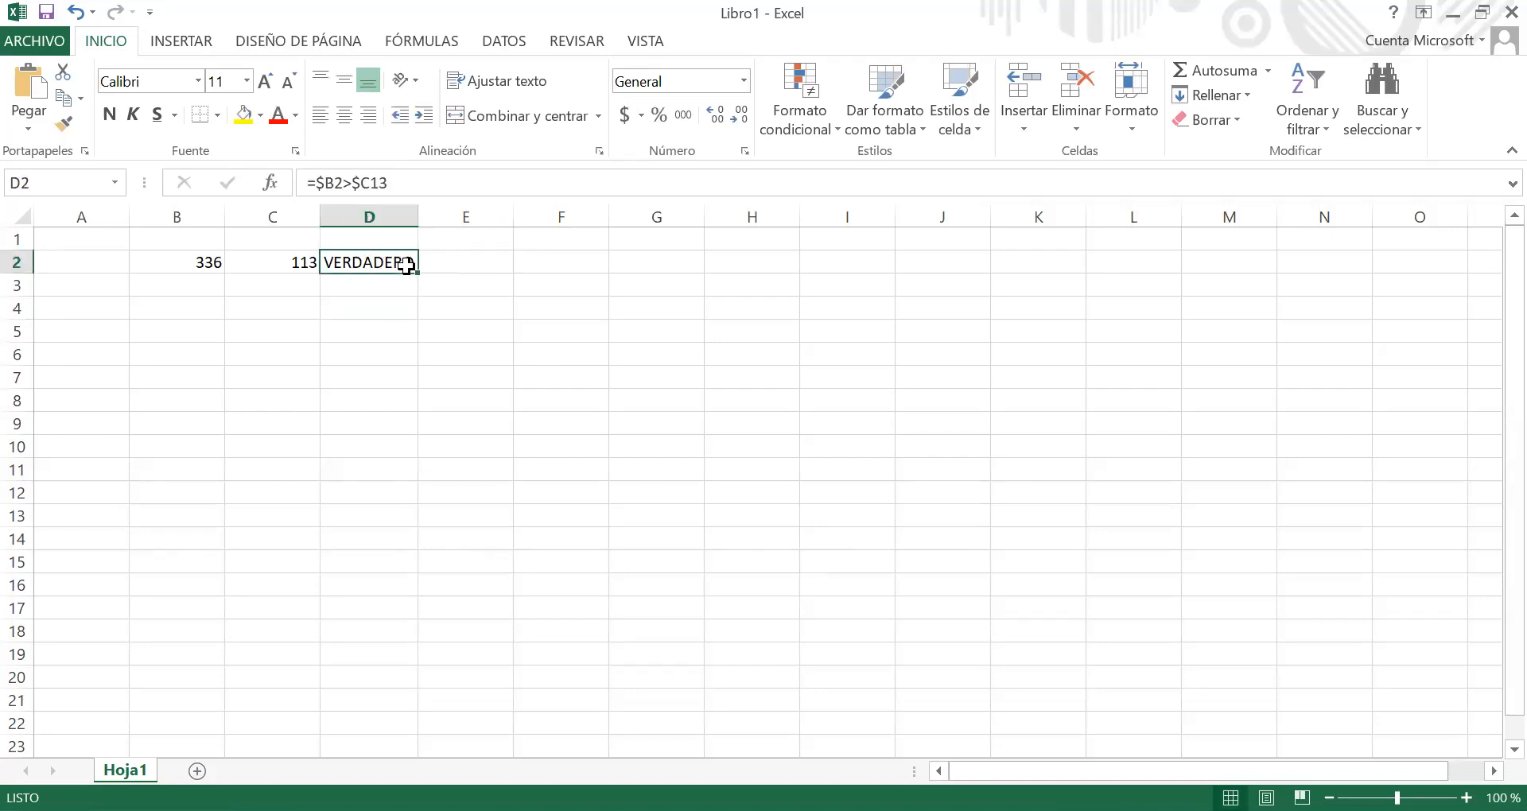
{"action": "left_click", "coordinate": [296, 266]}
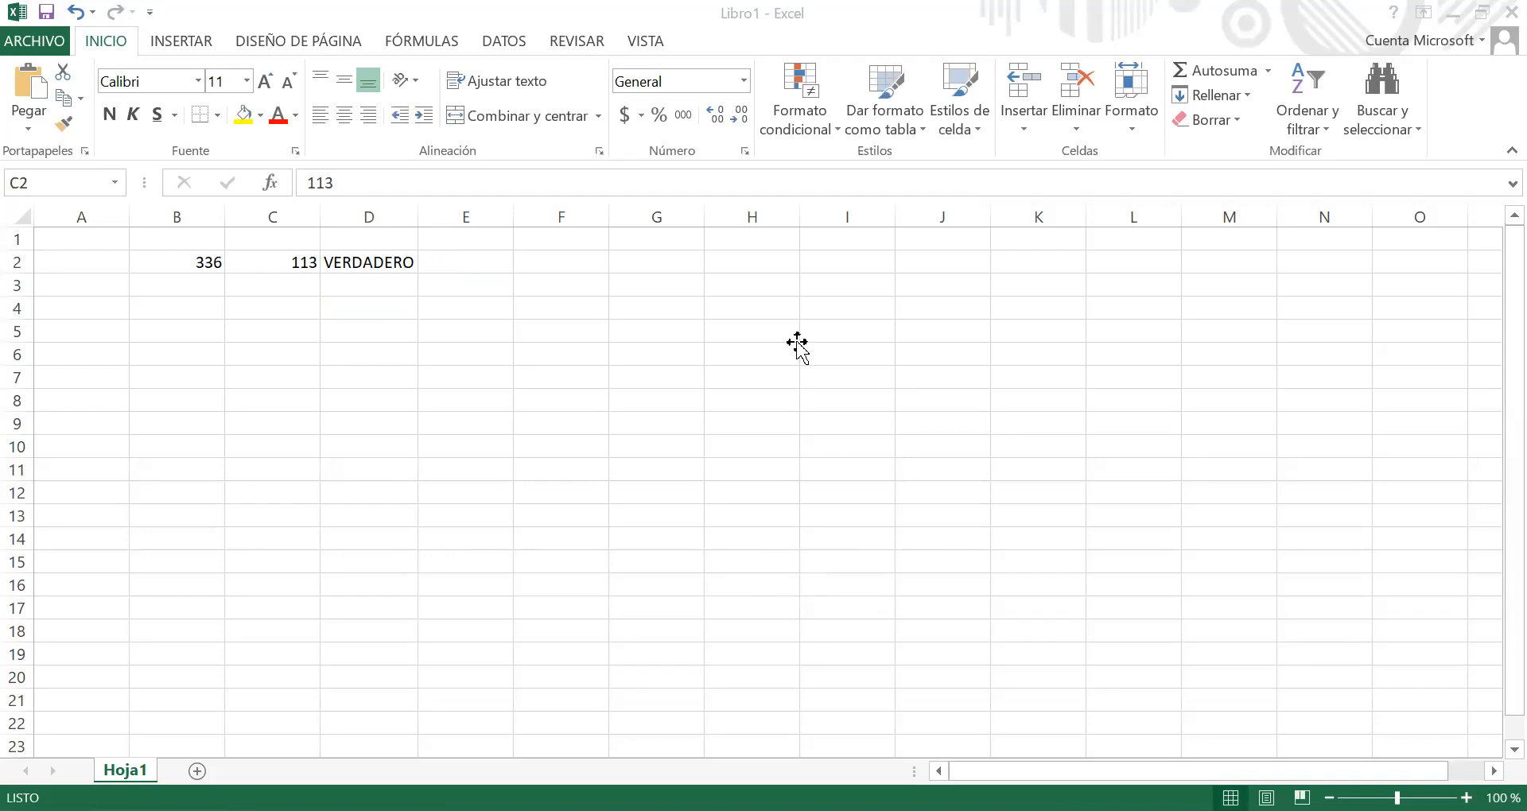
{"action": "left_click", "coordinate": [557, 265]}
{"action": "left_click", "coordinate": [402, 262]}
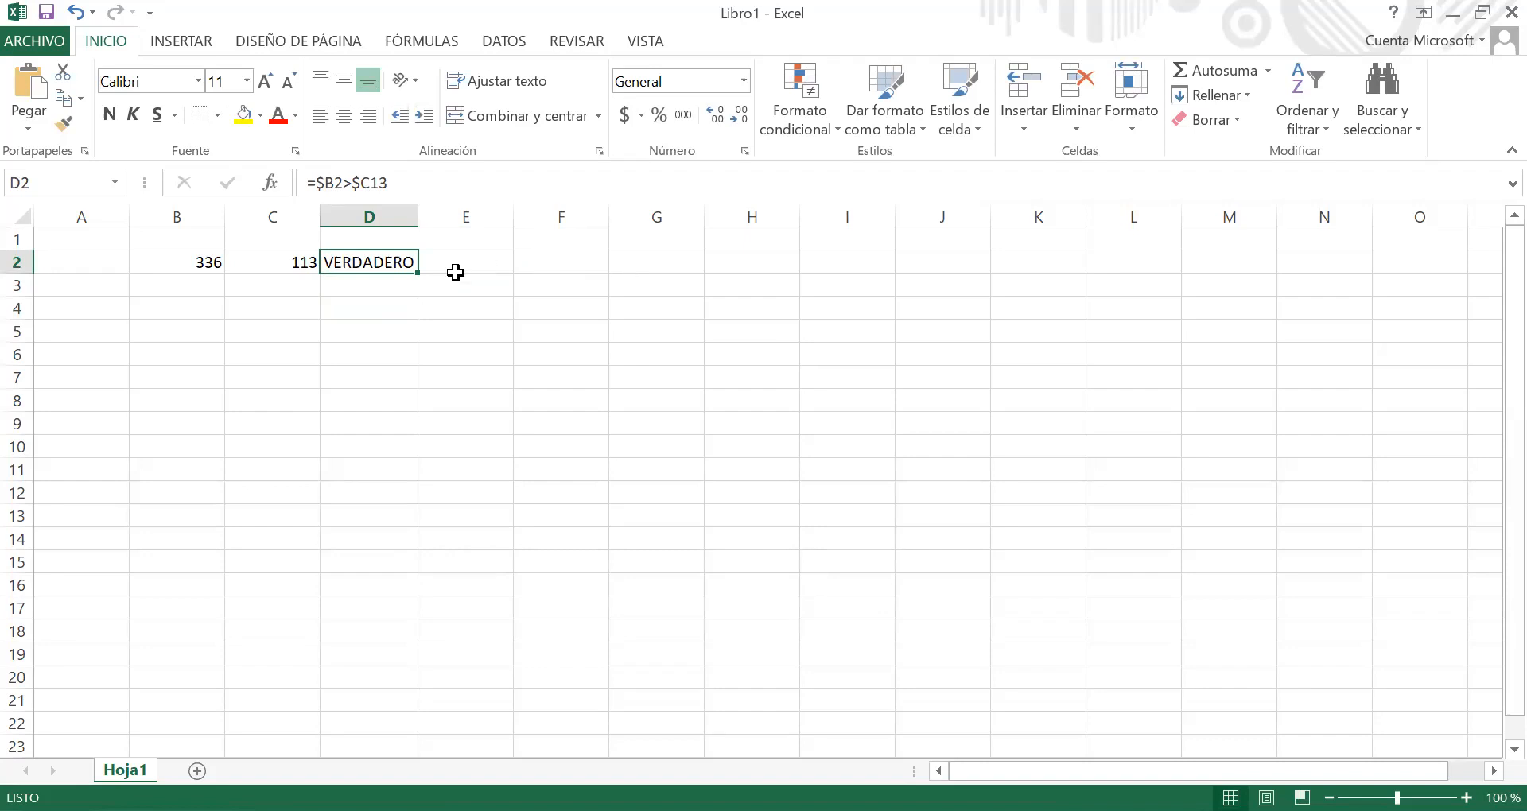
{"action": "left_click", "coordinate": [305, 288]}
{"action": "left_click", "coordinate": [171, 287]}
{"action": "left_click", "coordinate": [230, 282]}
{"action": "left_click", "coordinate": [211, 265]}
{"action": "left_click", "coordinate": [205, 295]}
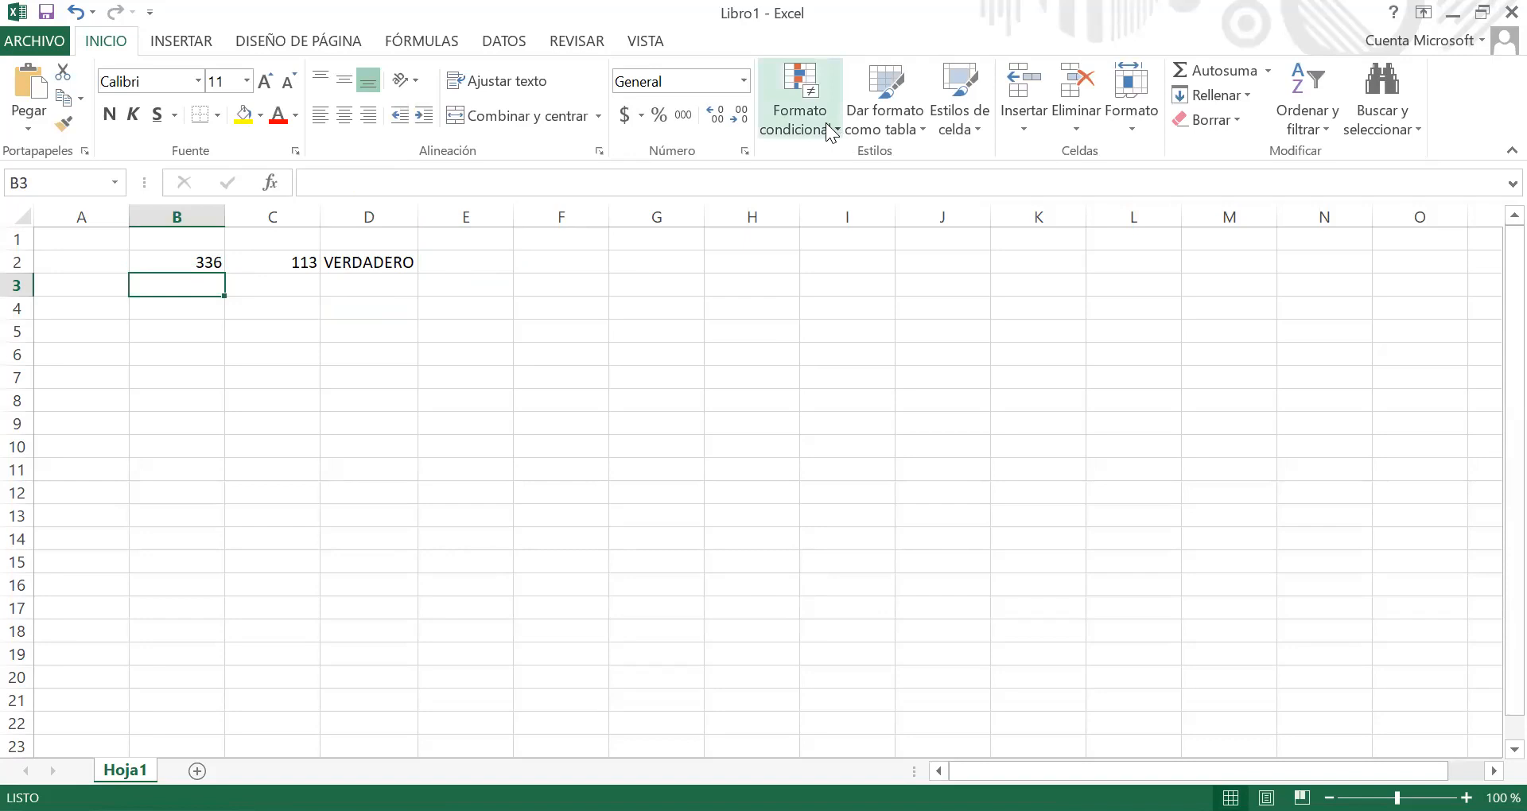
{"action": "left_click", "coordinate": [164, 262]}
{"action": "left_click_drag", "start_coordinate": [164, 262], "coordinate": [285, 266]}
{"action": "left_click", "coordinate": [420, 282]}
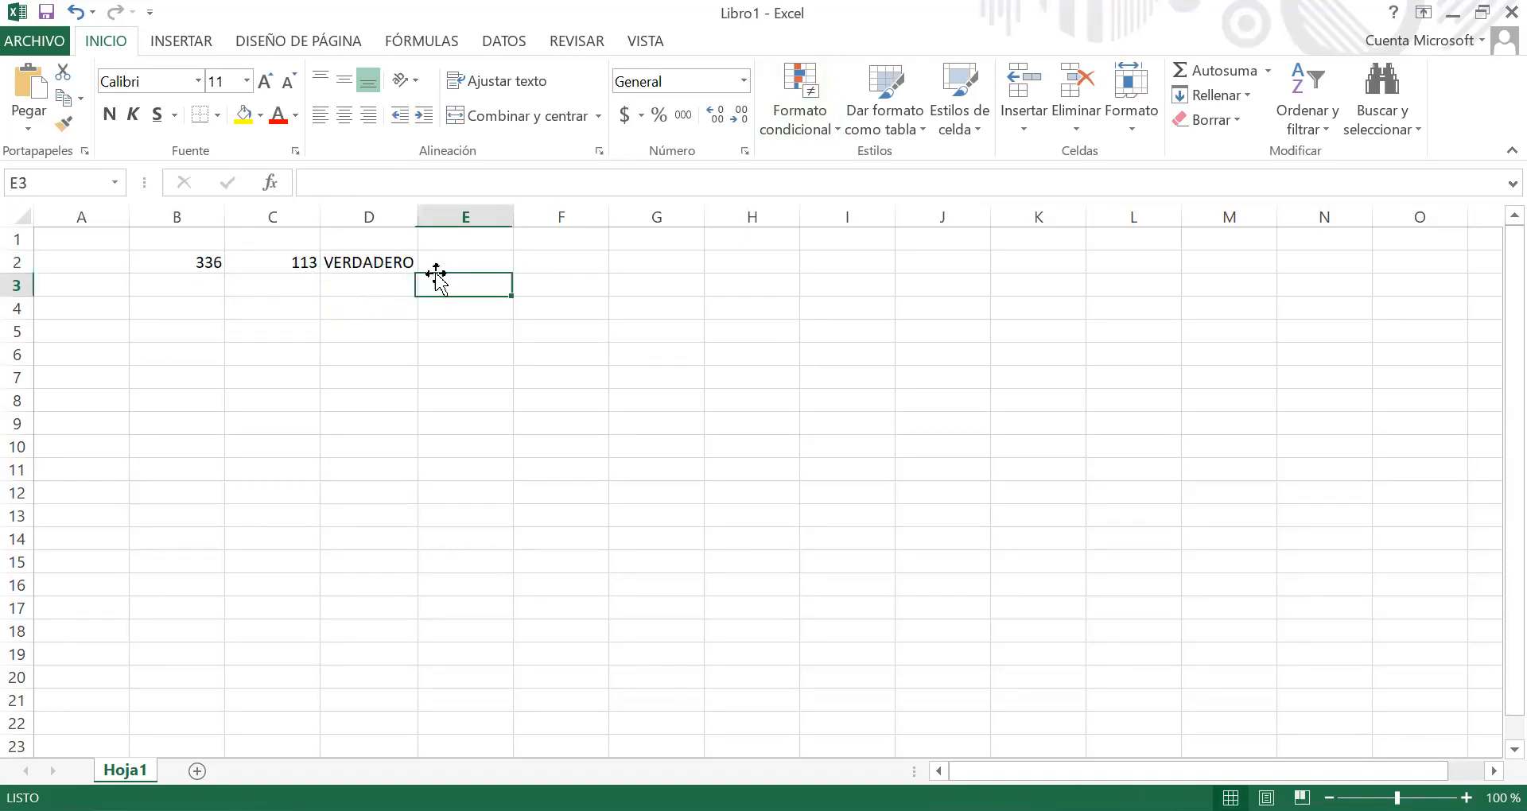
{"action": "left_click_drag", "start_coordinate": [422, 260], "coordinate": [356, 255]}
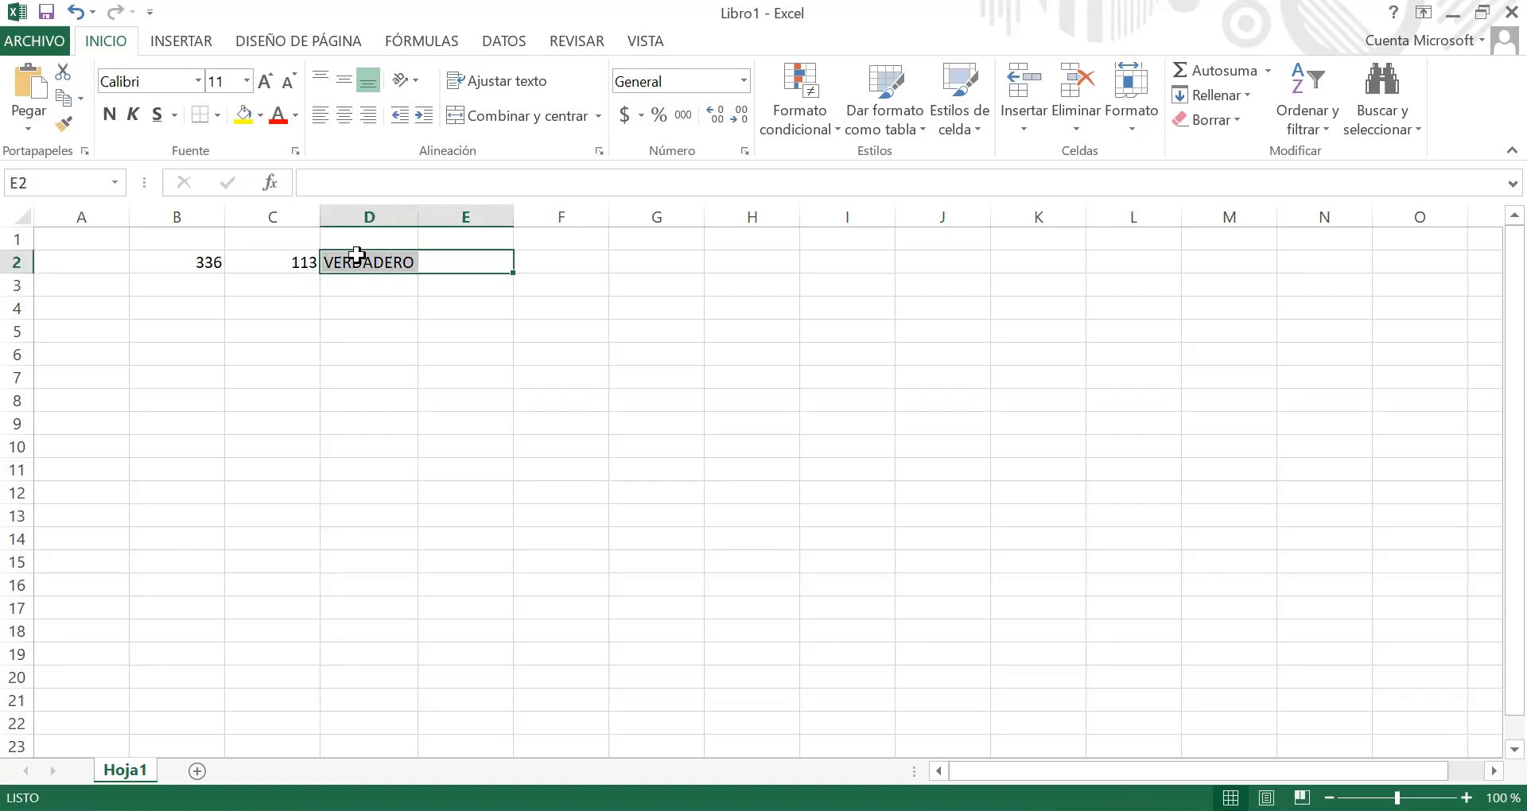
{"action": "left_click", "coordinate": [816, 129]}
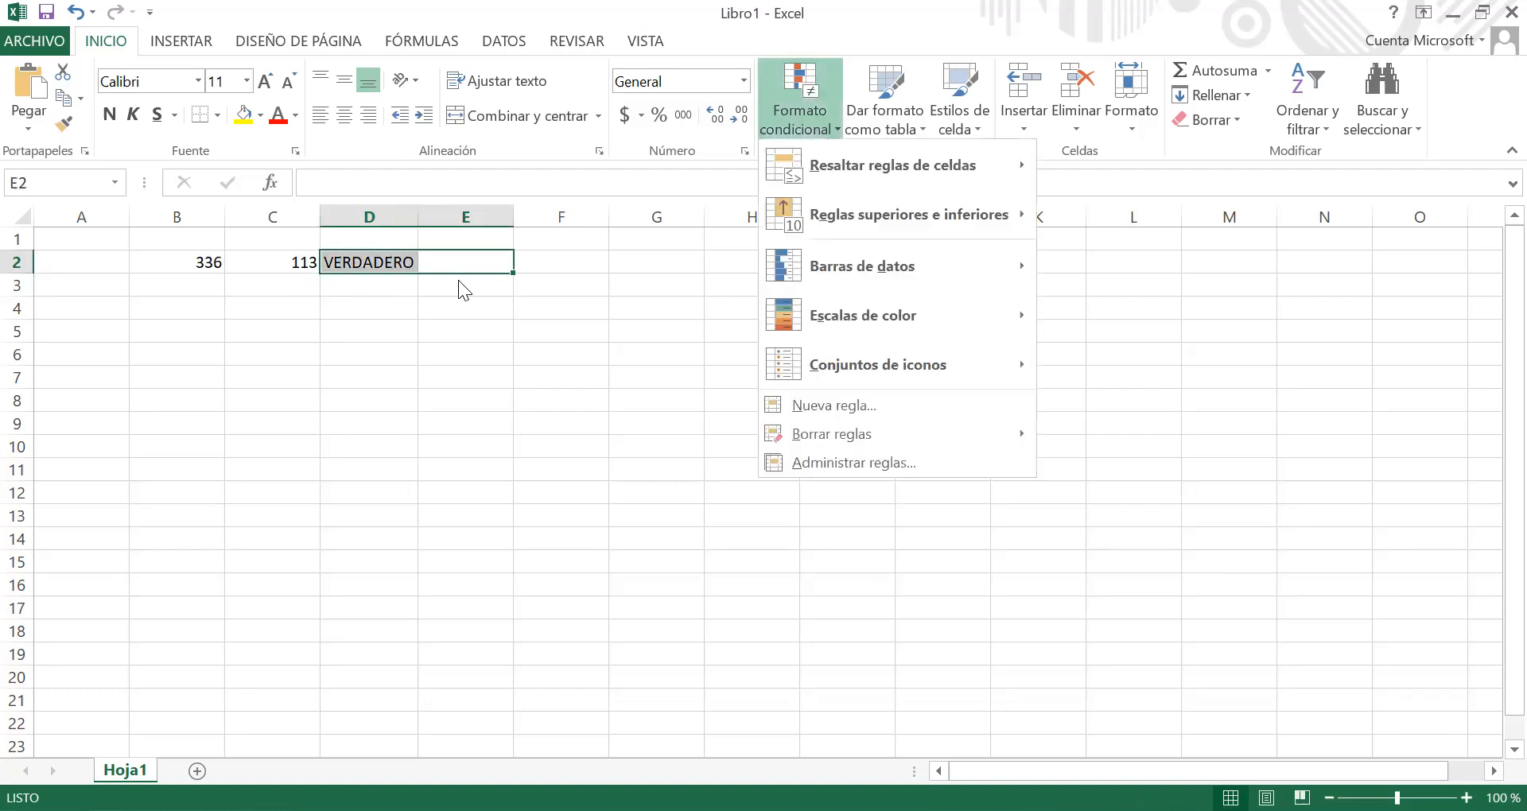
Step: Start a formula-based conditional formatting rule for B2:D2 and enter =$b2>$c2 as its condition
{"action": "left_click", "coordinate": [170, 260]}
{"action": "left_click_drag", "start_coordinate": [177, 263], "coordinate": [376, 263]}
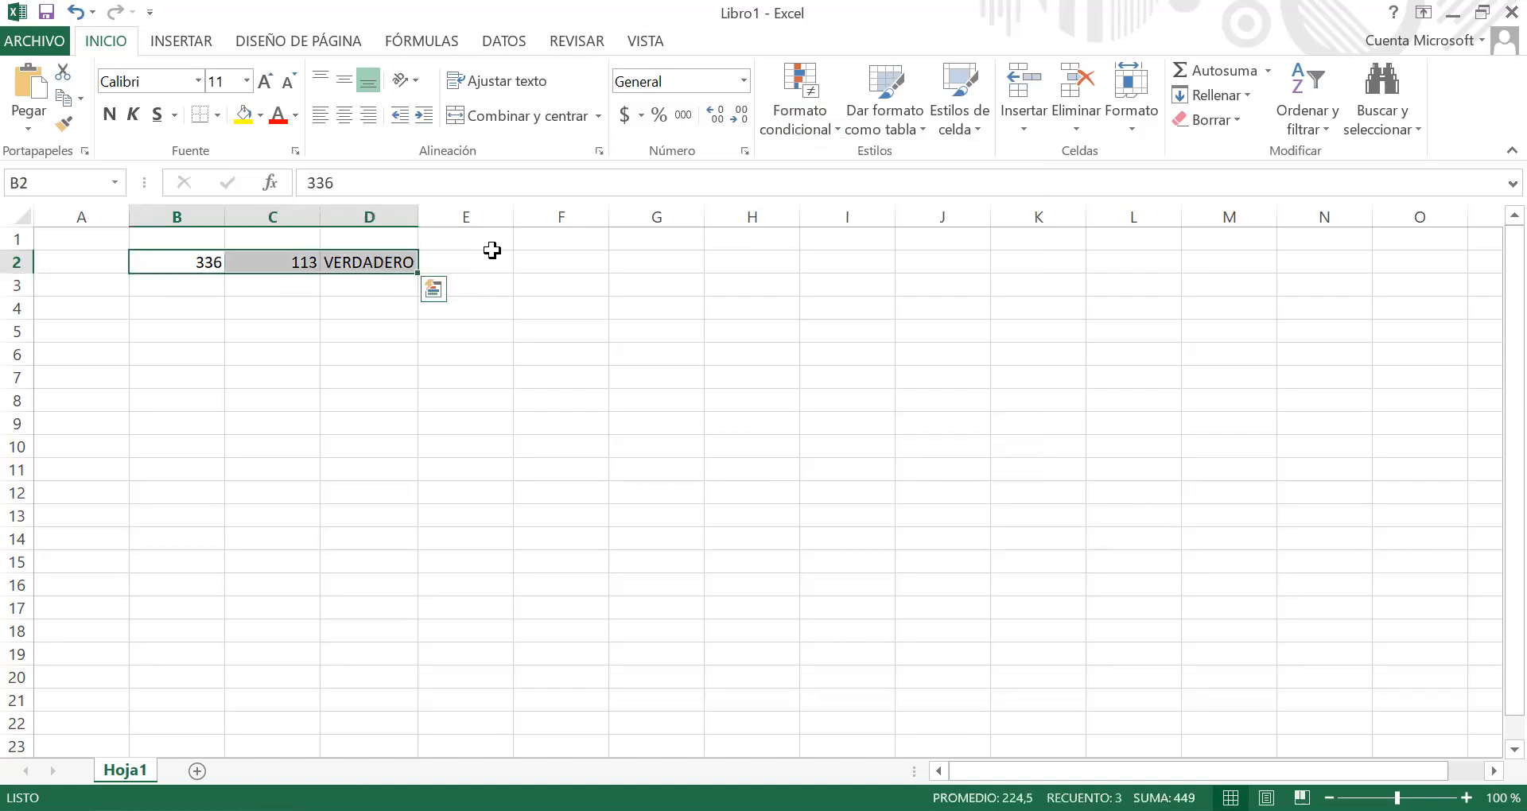
{"action": "left_click", "coordinate": [776, 126]}
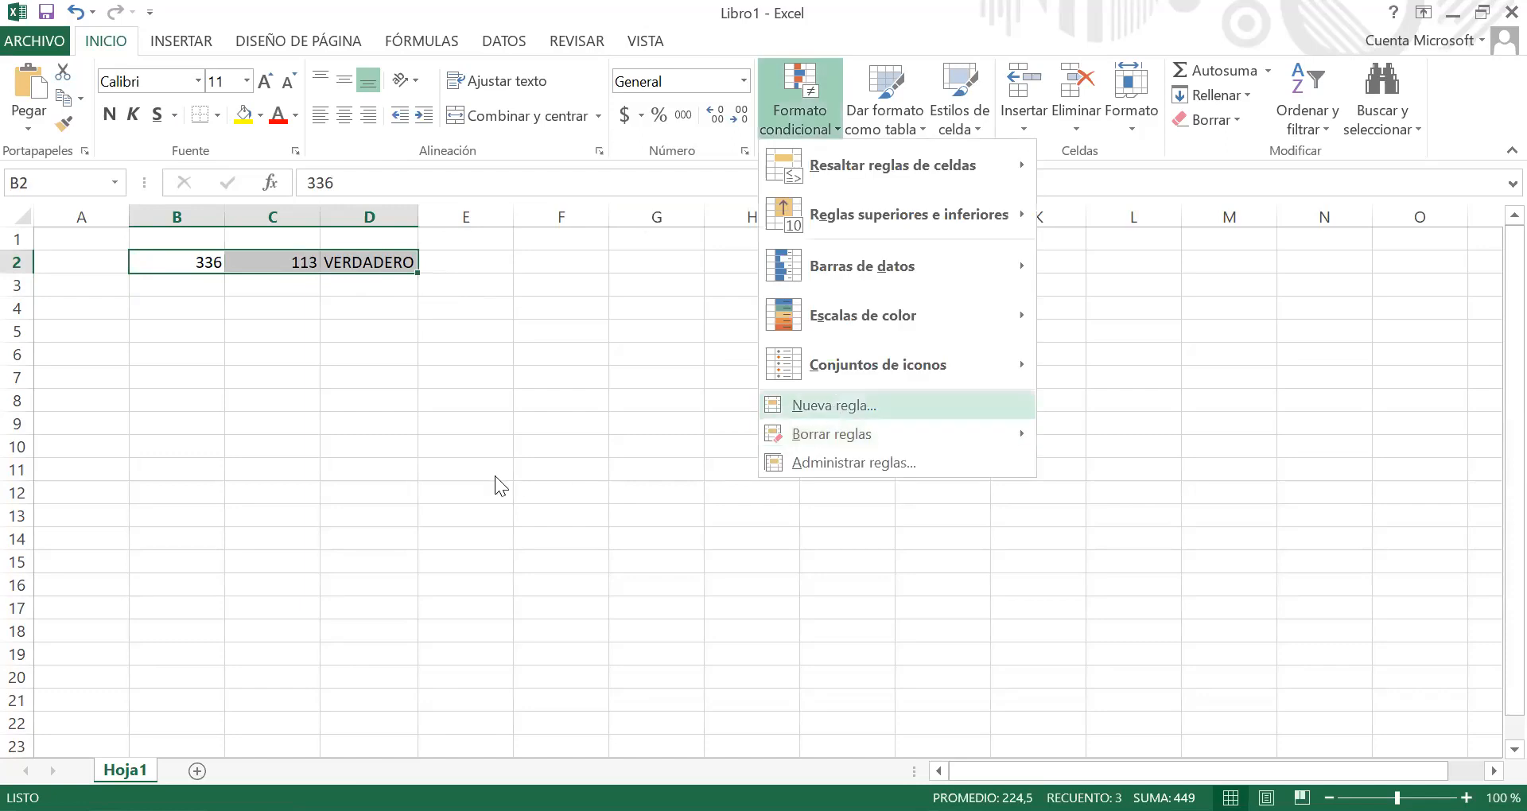
{"action": "key", "text": "Return"}
{"action": "left_click", "coordinate": [658, 358]}
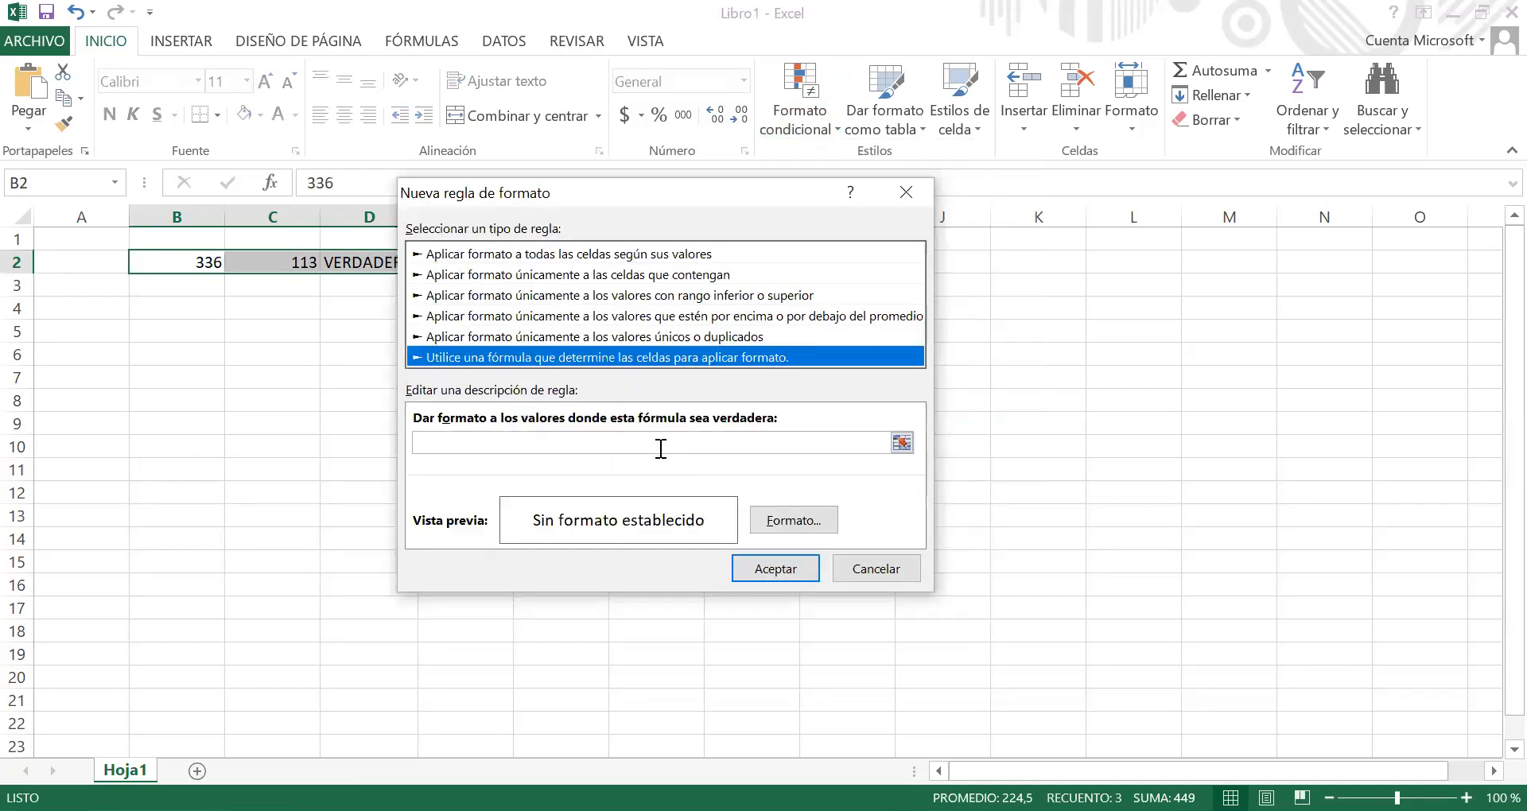
{"action": "left_click", "coordinate": [661, 444]}
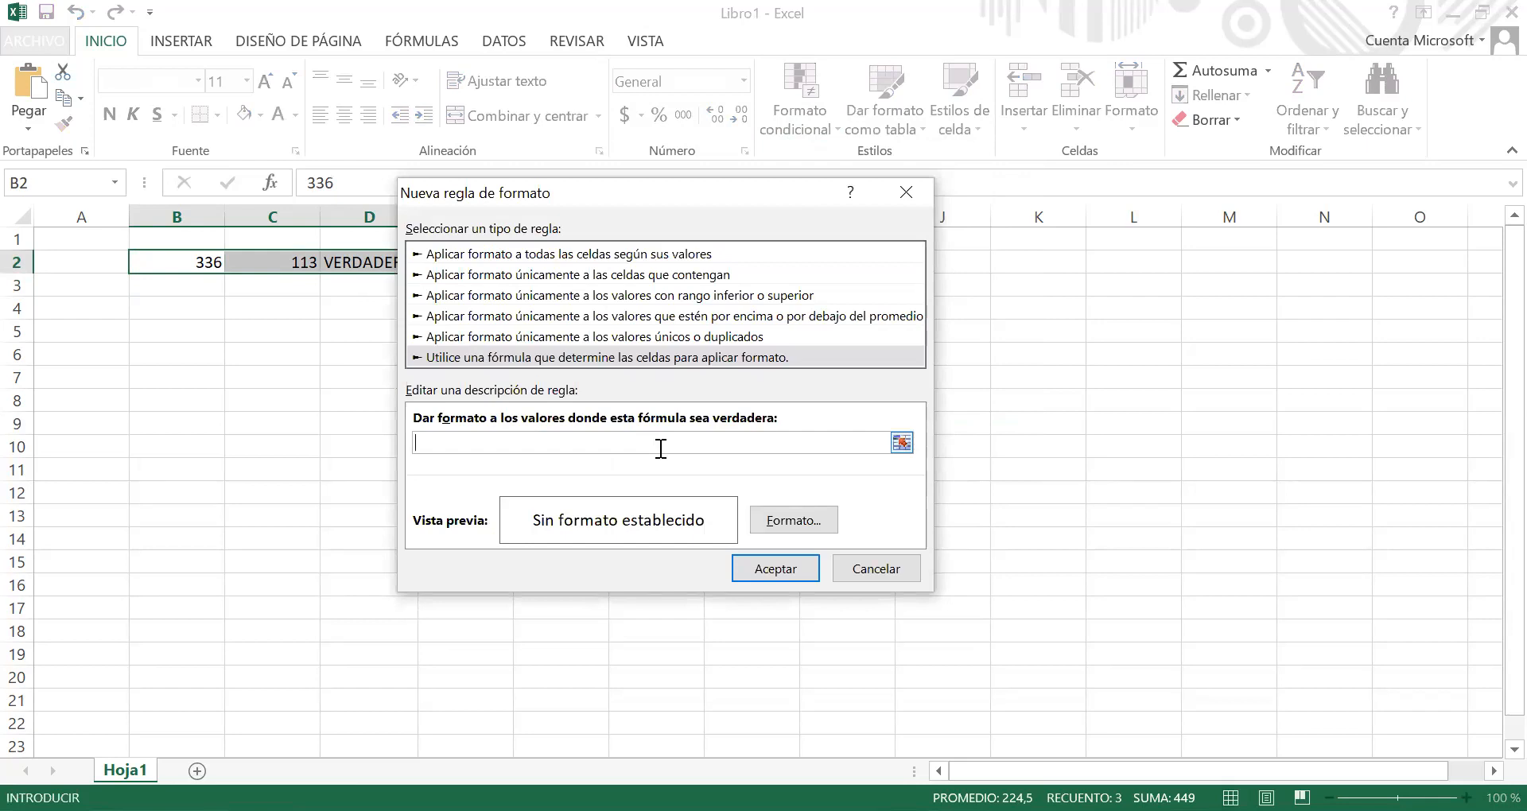
{"action": "type", "text": "$b2>c"}
{"action": "key", "text": "BackSpace"}
{"action": "type", "text": "$c2"}
{"action": "left_click", "coordinate": [416, 442]}
{"action": "type", "text": "="}
Step: Give the B2:D2 rule a yellow fill and apply it
{"action": "left_click", "coordinate": [787, 526]}
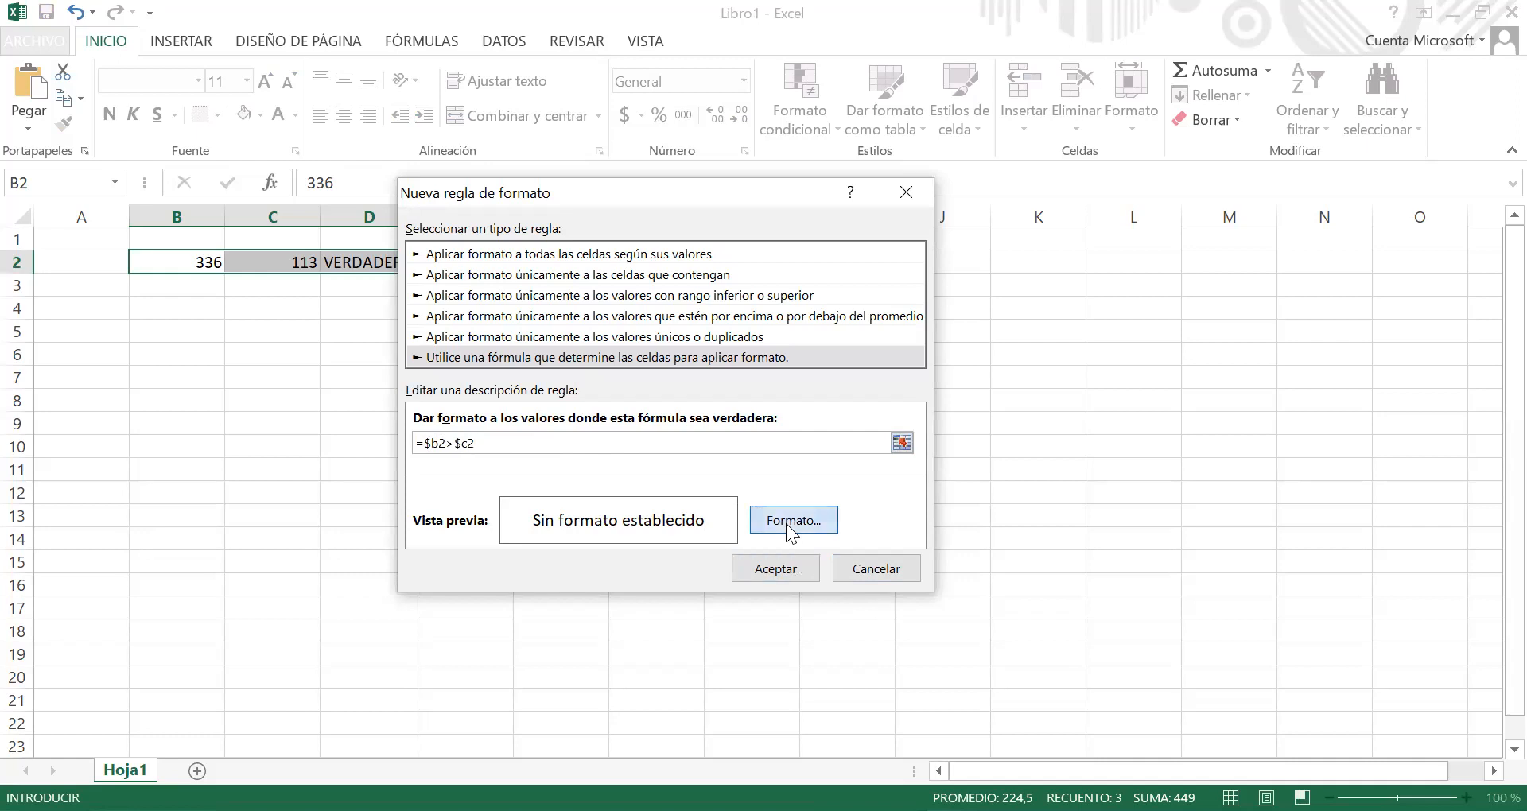
{"action": "left_click", "coordinate": [477, 324]}
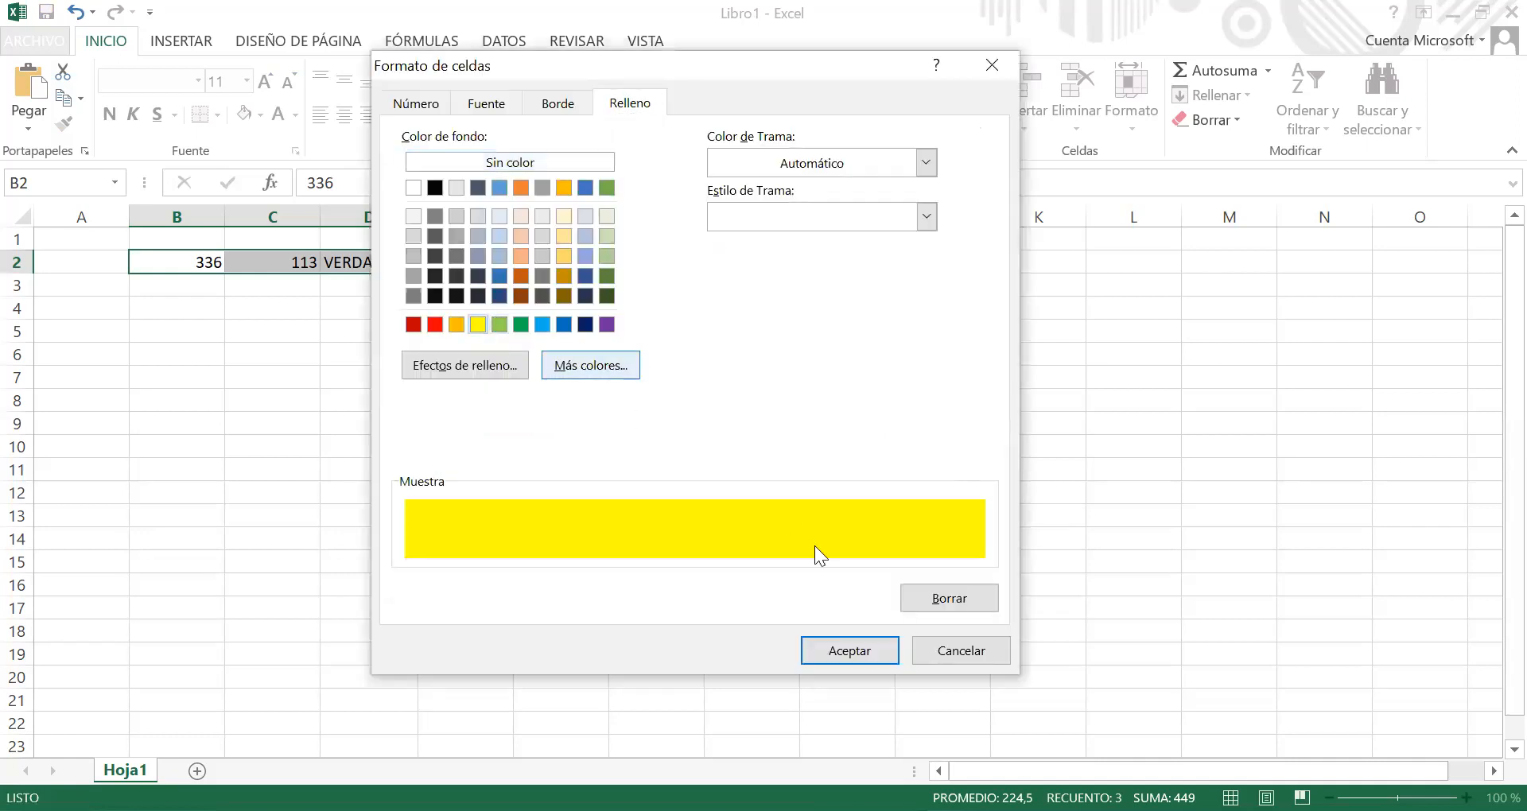
{"action": "left_click", "coordinate": [844, 650]}
{"action": "left_click", "coordinate": [780, 567]}
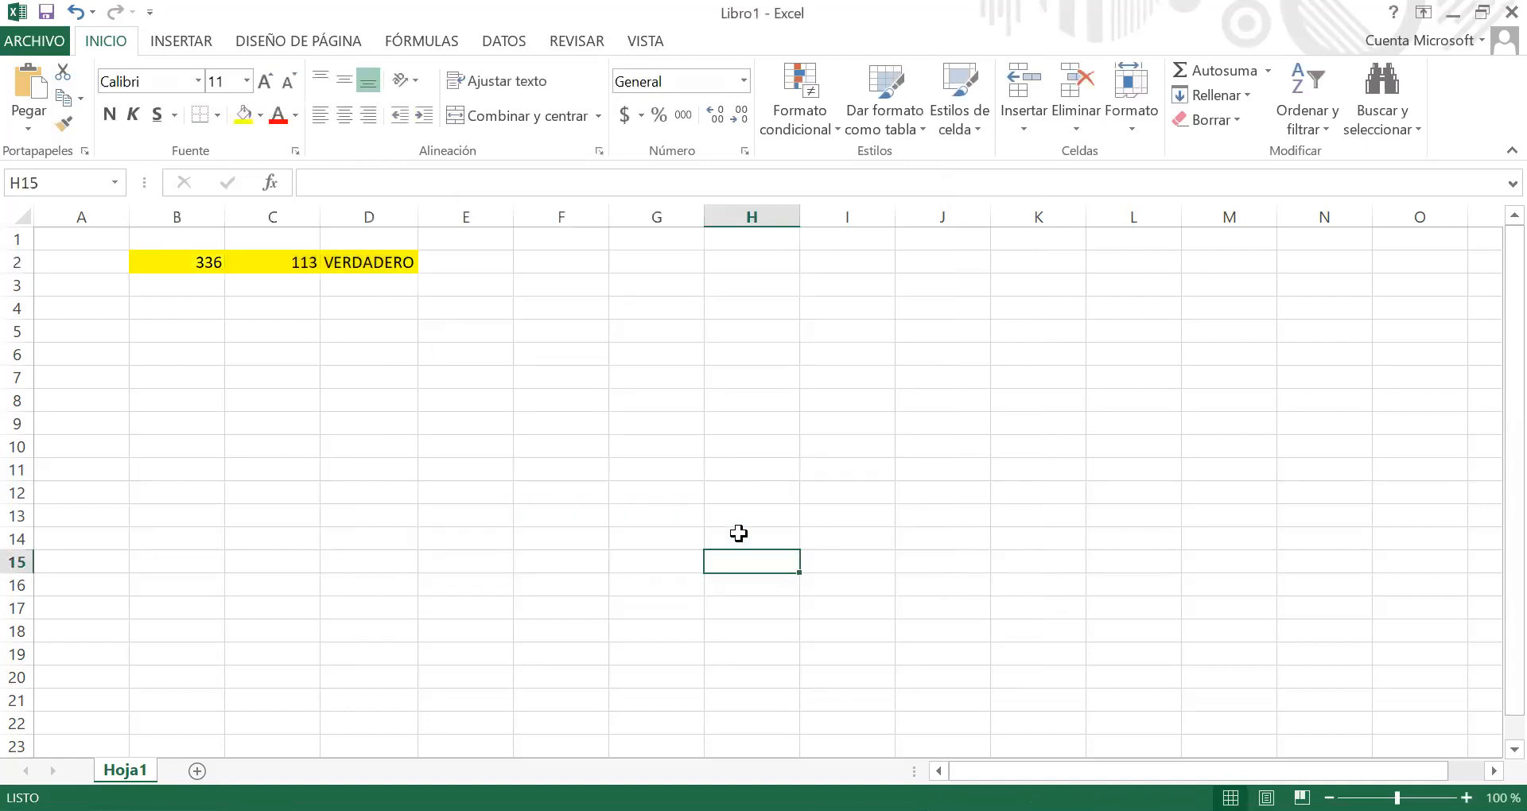
{"action": "left_click", "coordinate": [562, 445]}
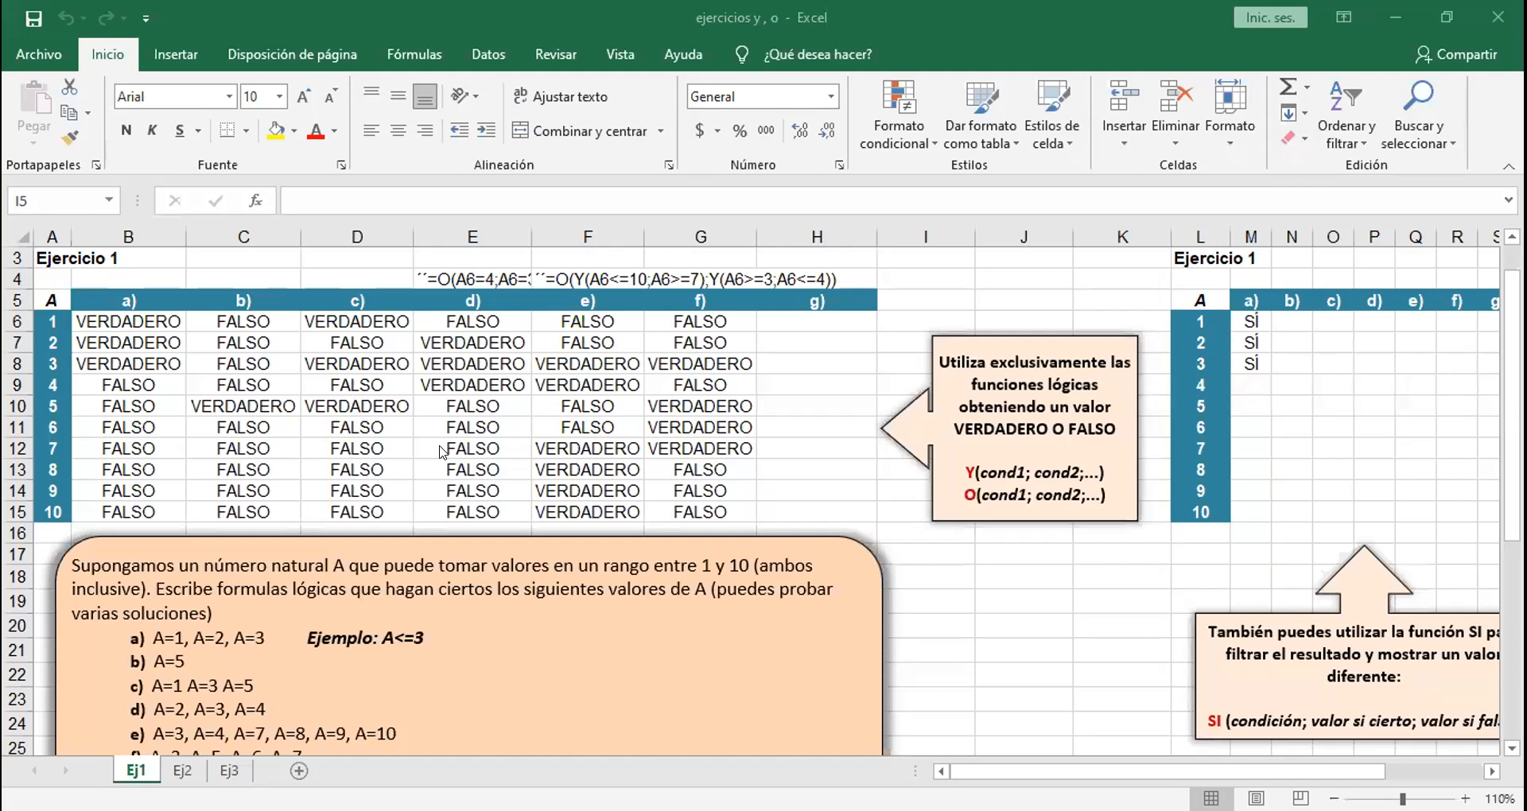
Step: In sheet Ej1 of the "ejercicios y , o" workbook, copy the formula text =A6<=3 from cell B6, leaving the cell unedited
{"action": "left_click", "coordinate": [338, 478]}
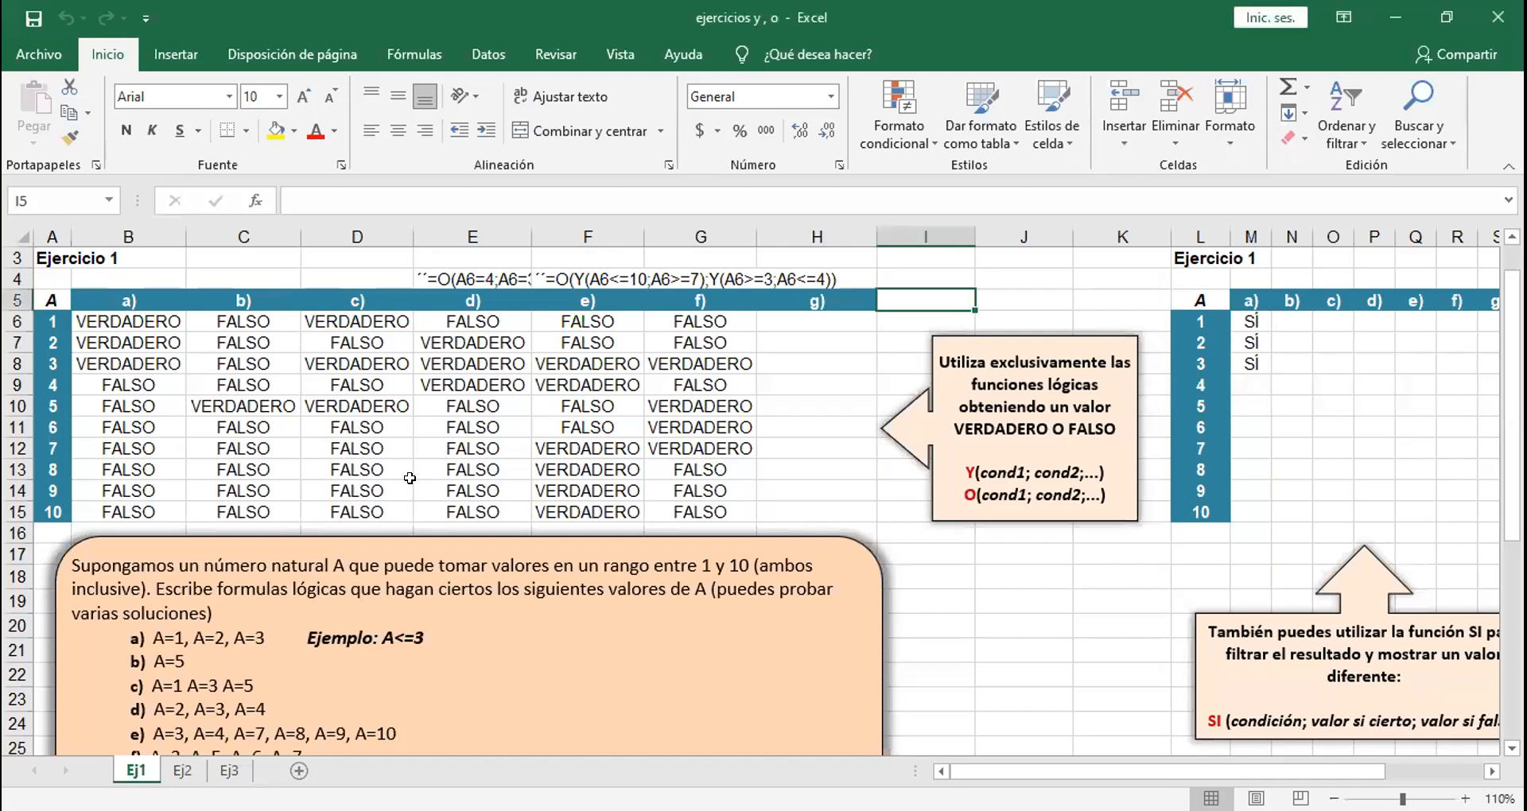
{"action": "left_click_drag", "start_coordinate": [172, 345], "coordinate": [152, 317]}
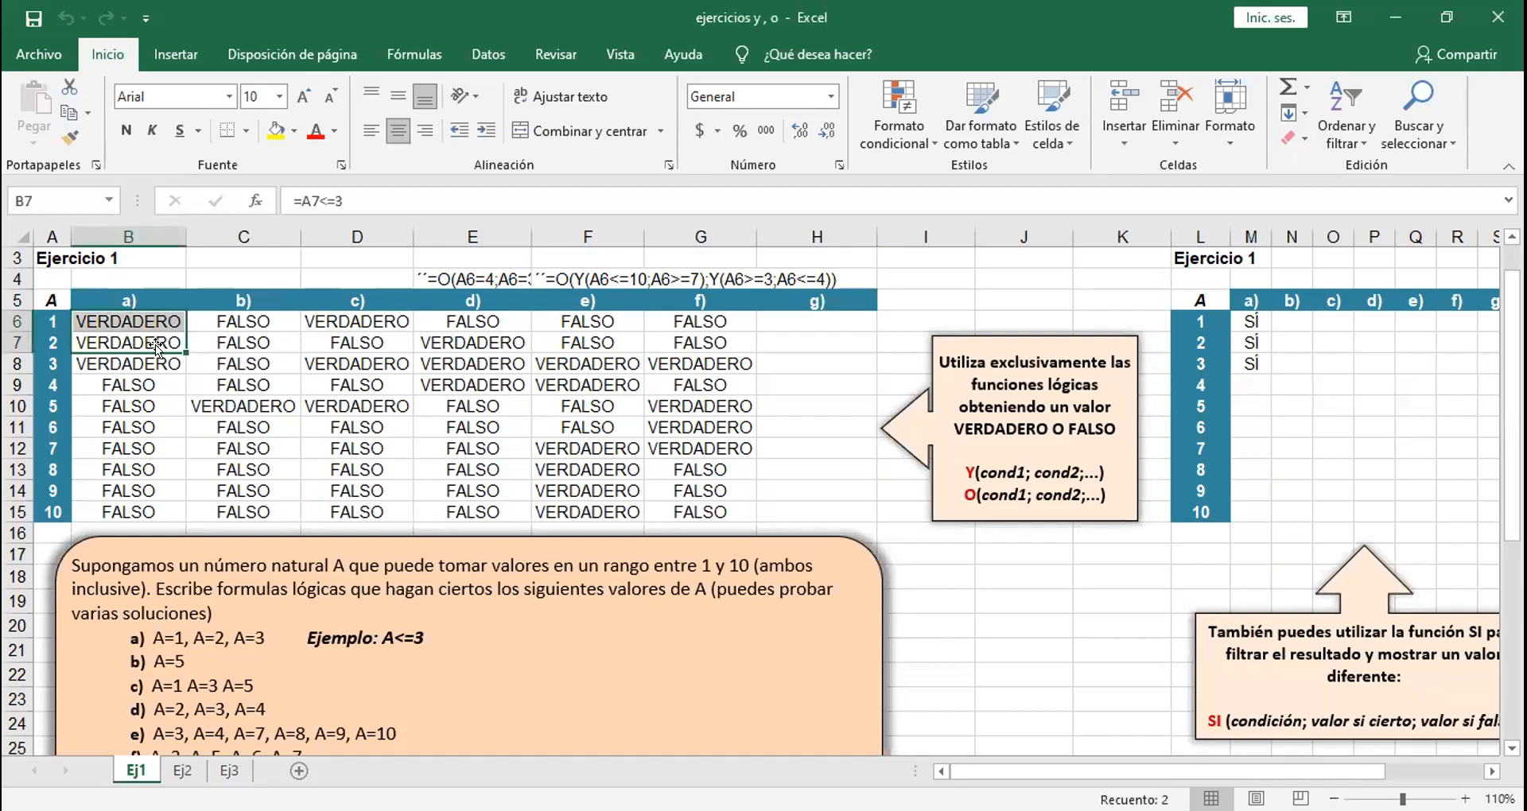
{"action": "left_click", "coordinate": [156, 388]}
{"action": "double_click", "coordinate": [155, 388]}
{"action": "left_click", "coordinate": [136, 321]}
{"action": "left_click_drag", "start_coordinate": [390, 209], "coordinate": [257, 202]}
{"action": "key", "text": "Escape"}
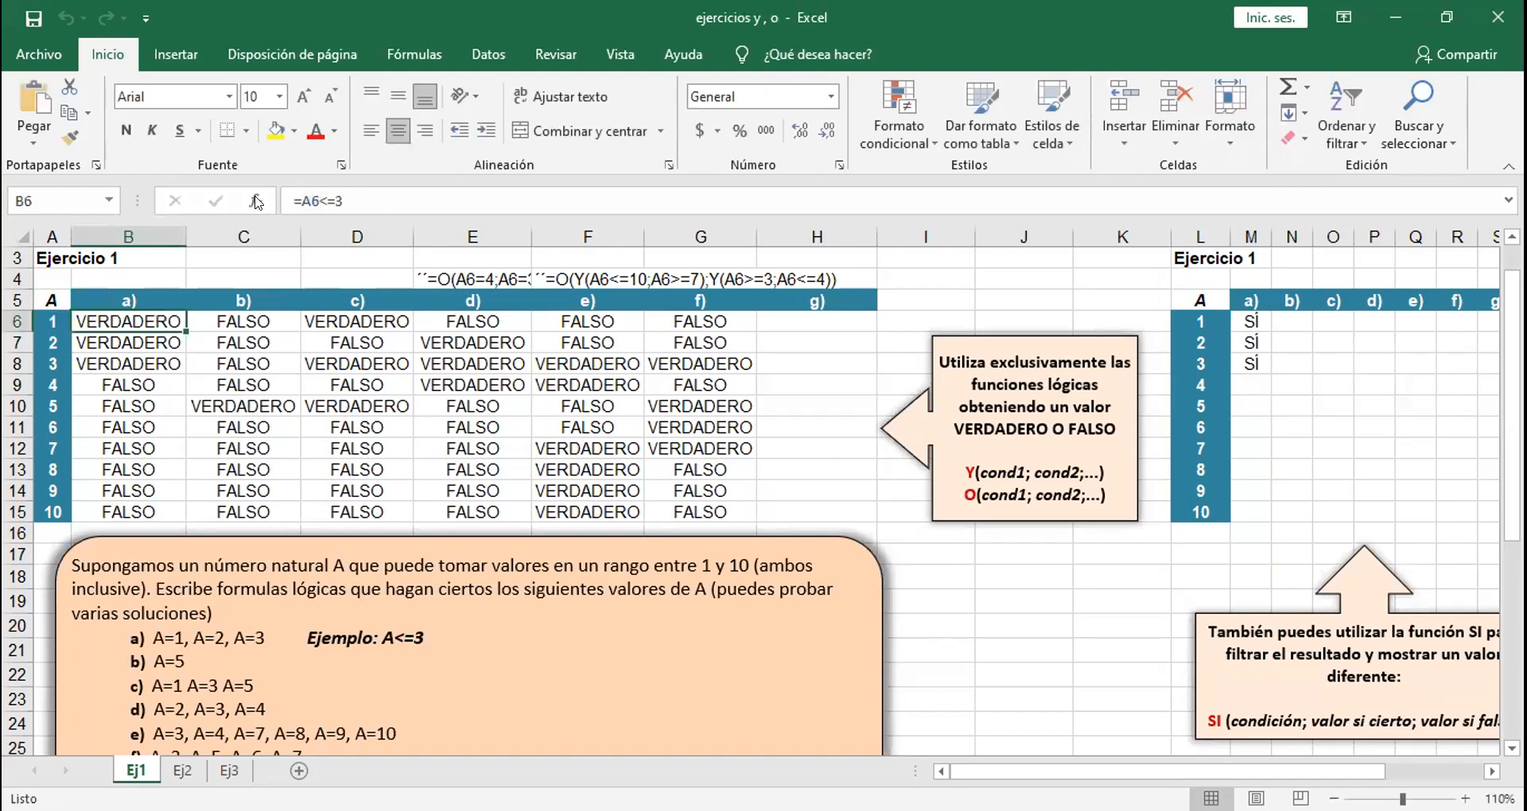
Step: Clear the formulas from B6:G15 in the Ejercicio 1 table
{"action": "left_click_drag", "start_coordinate": [137, 310], "coordinate": [707, 506]}
{"action": "key", "text": "Delete"}
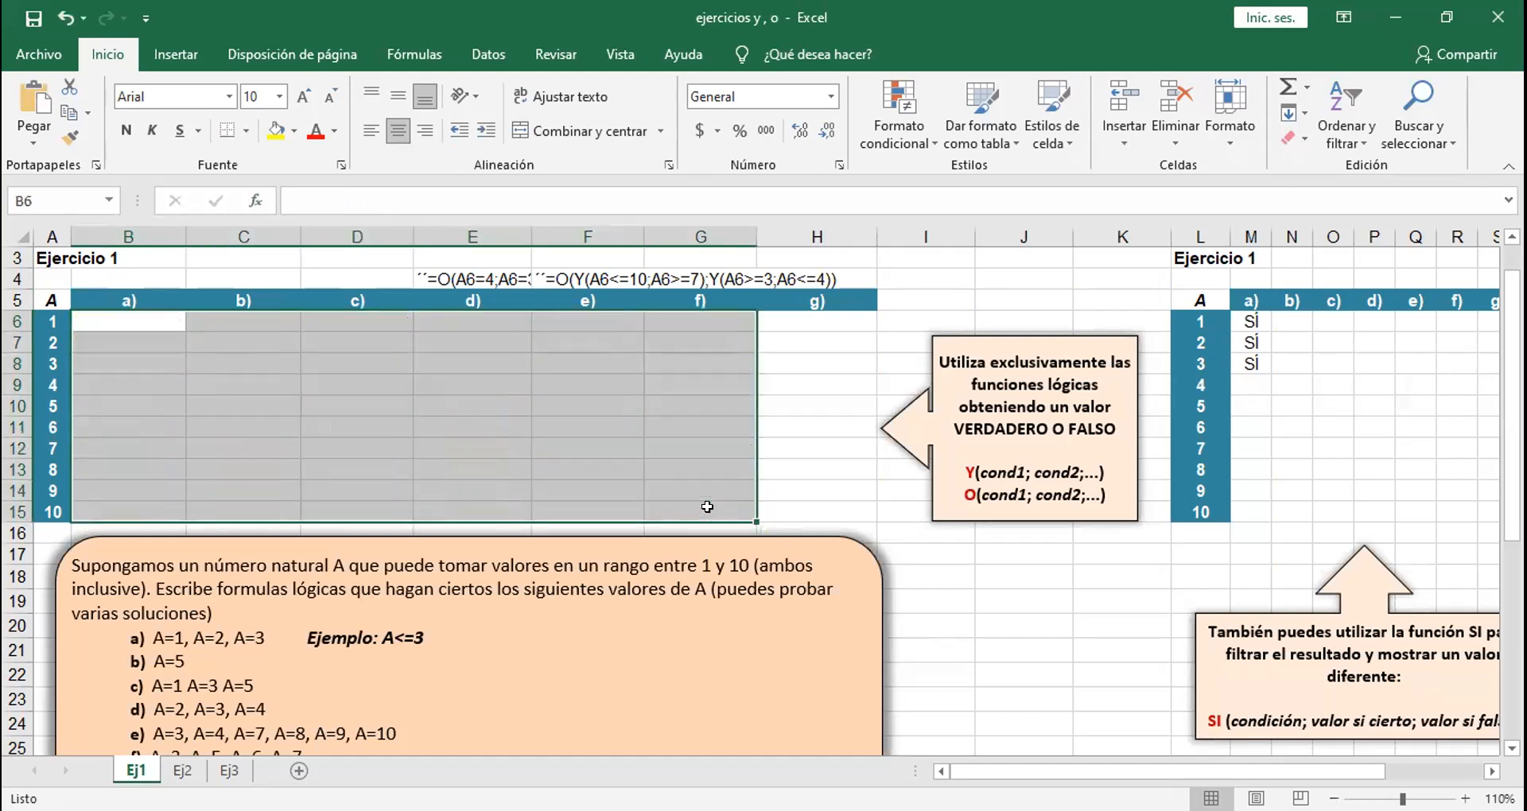
{"action": "left_click", "coordinate": [580, 450]}
Step: Start a formula-based conditional formatting rule for B6:B15 in the Ejercicio 1 table and give it a yellow fill
{"action": "left_click_drag", "start_coordinate": [150, 318], "coordinate": [138, 496]}
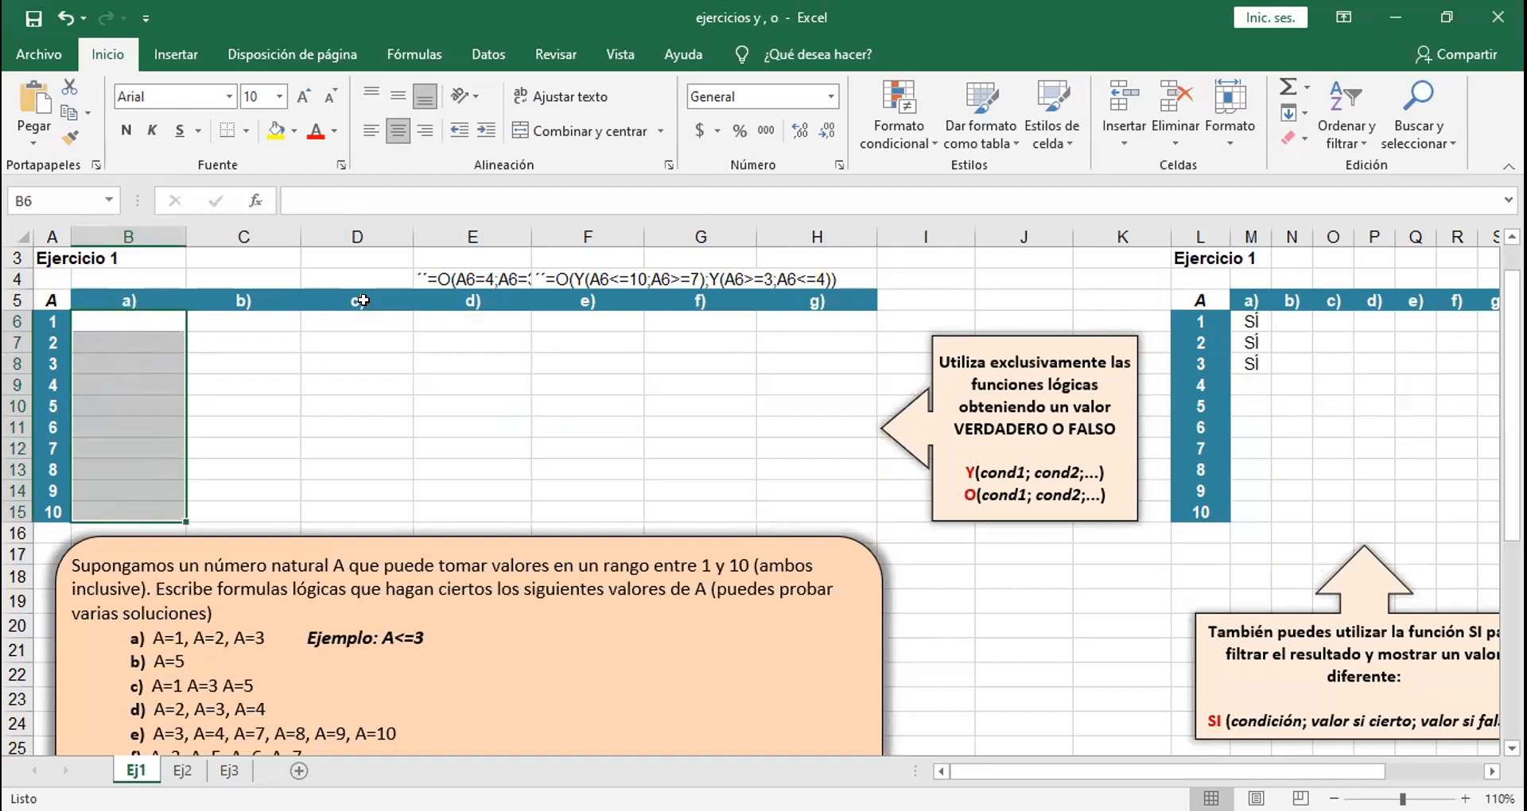
{"action": "left_click", "coordinate": [897, 136]}
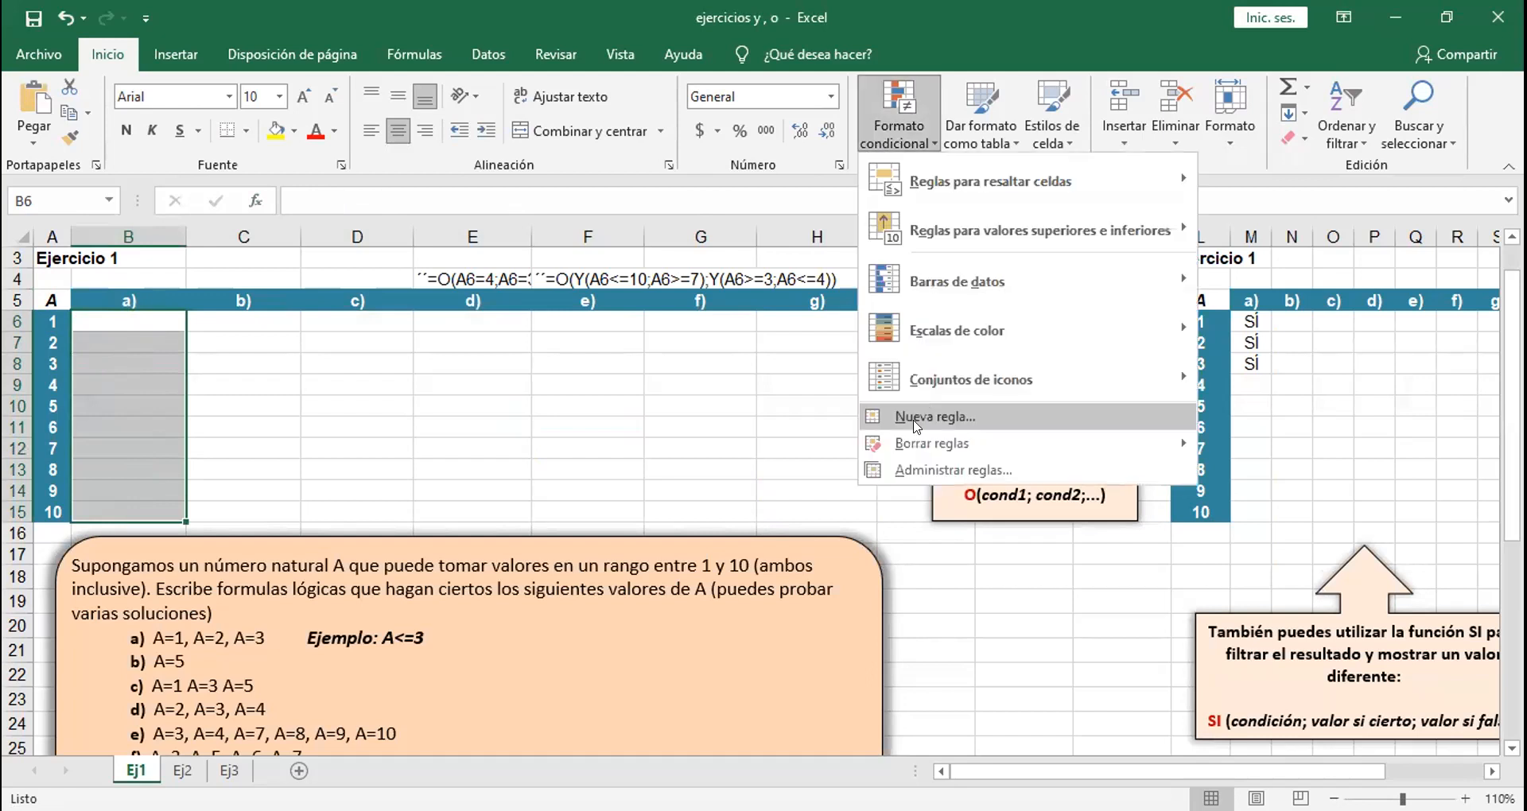
{"action": "left_click", "coordinate": [916, 420]}
{"action": "left_click", "coordinate": [875, 469]}
{"action": "left_click", "coordinate": [1011, 628]}
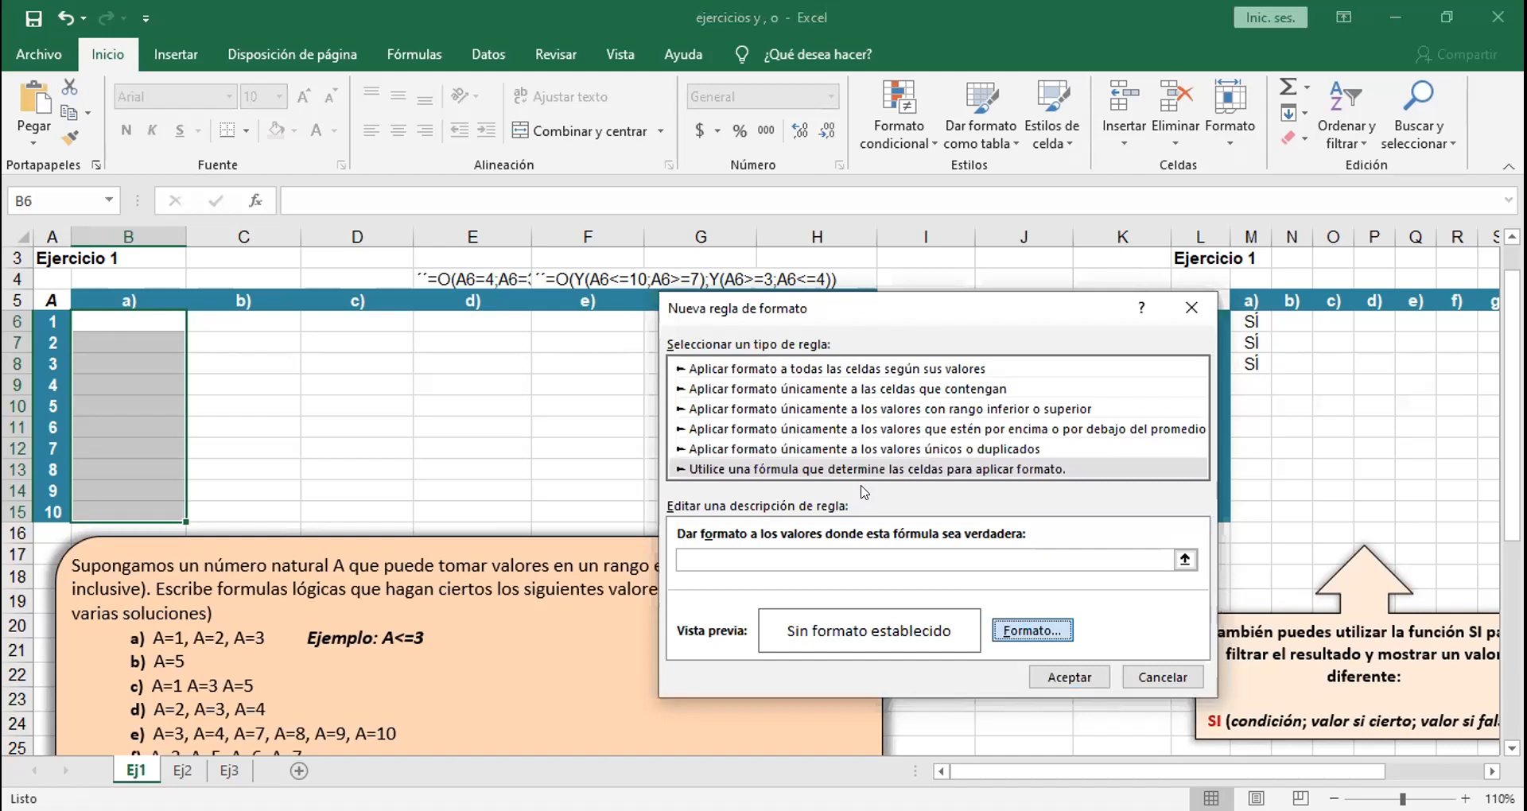
{"action": "left_click", "coordinate": [865, 251]}
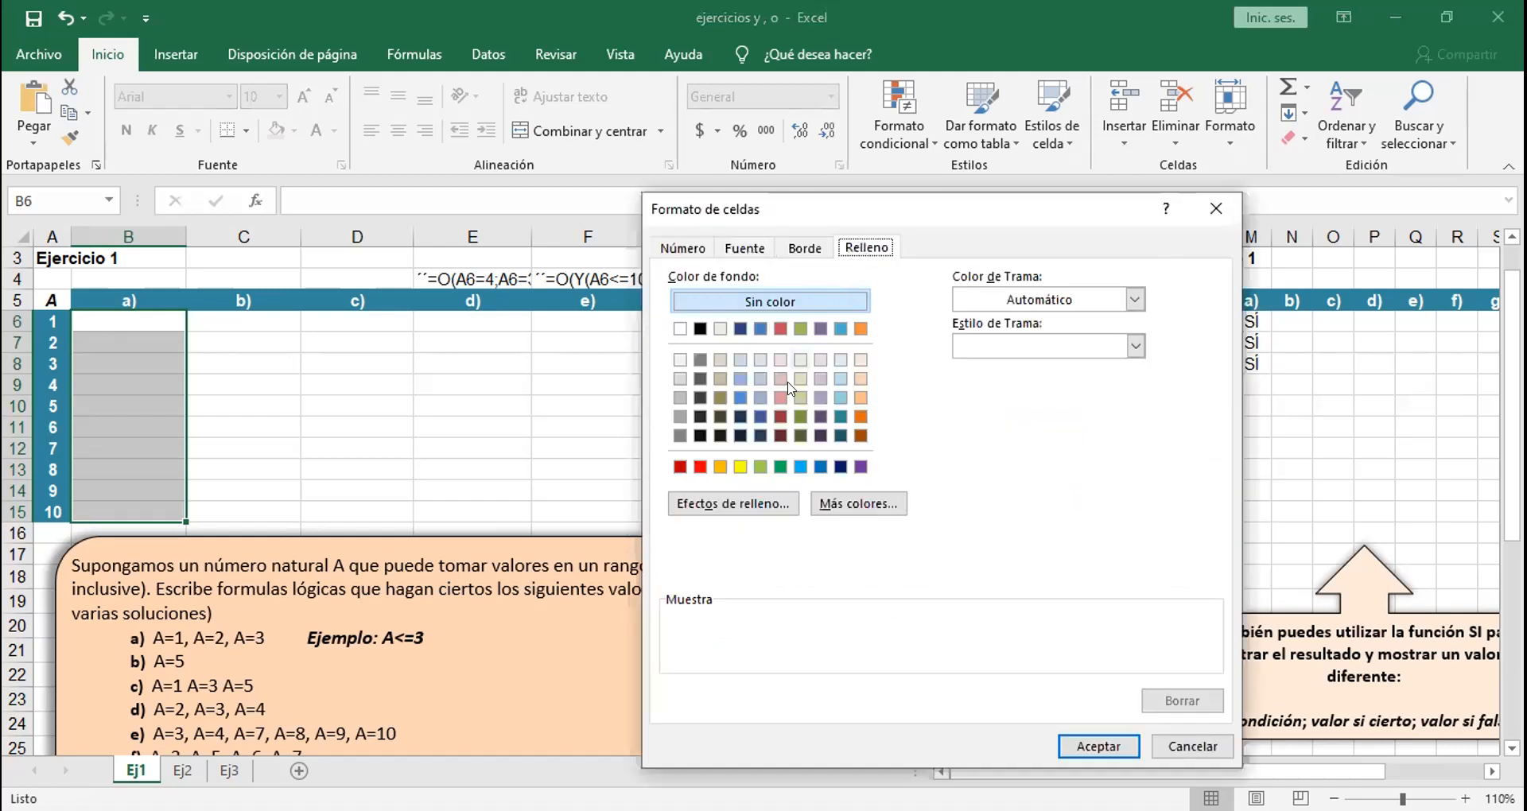
{"action": "left_click", "coordinate": [739, 470]}
{"action": "left_click", "coordinate": [1091, 751]}
Step: Enter =$A6<=3 as the B6:B15 rule's condition and apply the rule
{"action": "type", "text": "=A6<=3"}
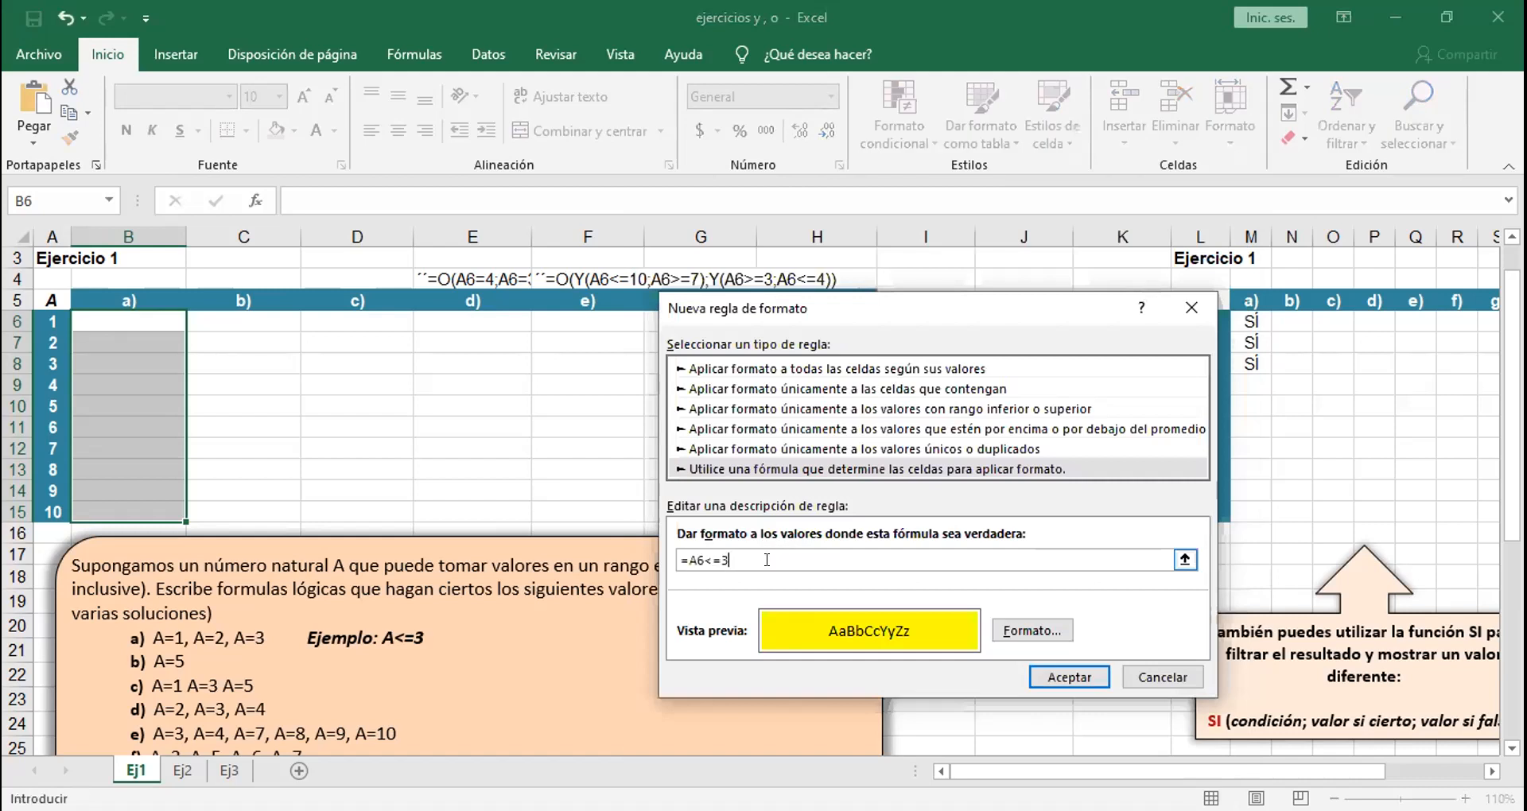
{"action": "left_click", "coordinate": [682, 560]}
{"action": "type", "text": "$"}
{"action": "left_click", "coordinate": [1031, 675]}
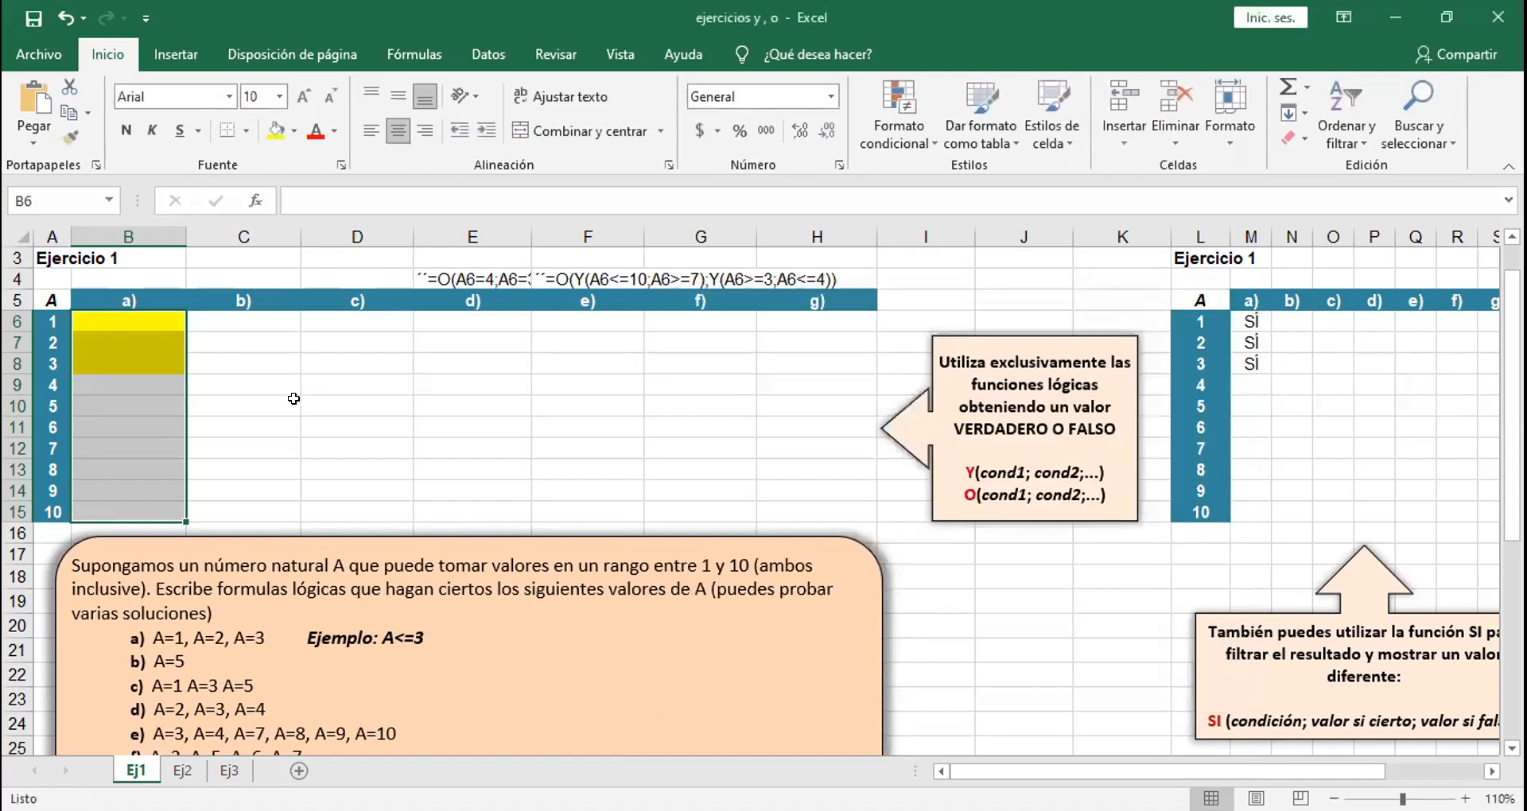
{"action": "left_click", "coordinate": [293, 399]}
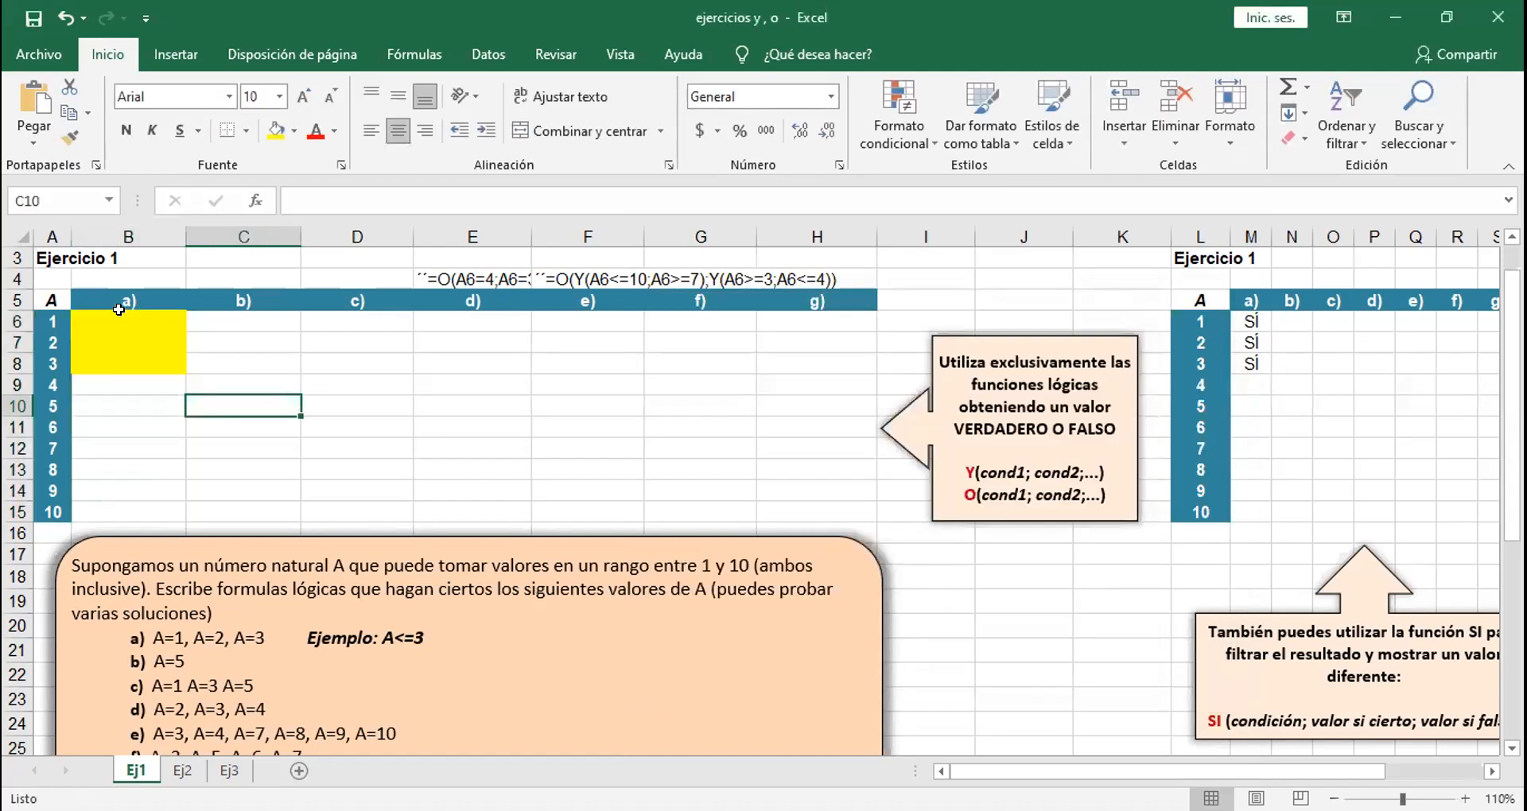
{"action": "left_click_drag", "start_coordinate": [151, 318], "coordinate": [154, 513]}
{"action": "left_click", "coordinate": [284, 417]}
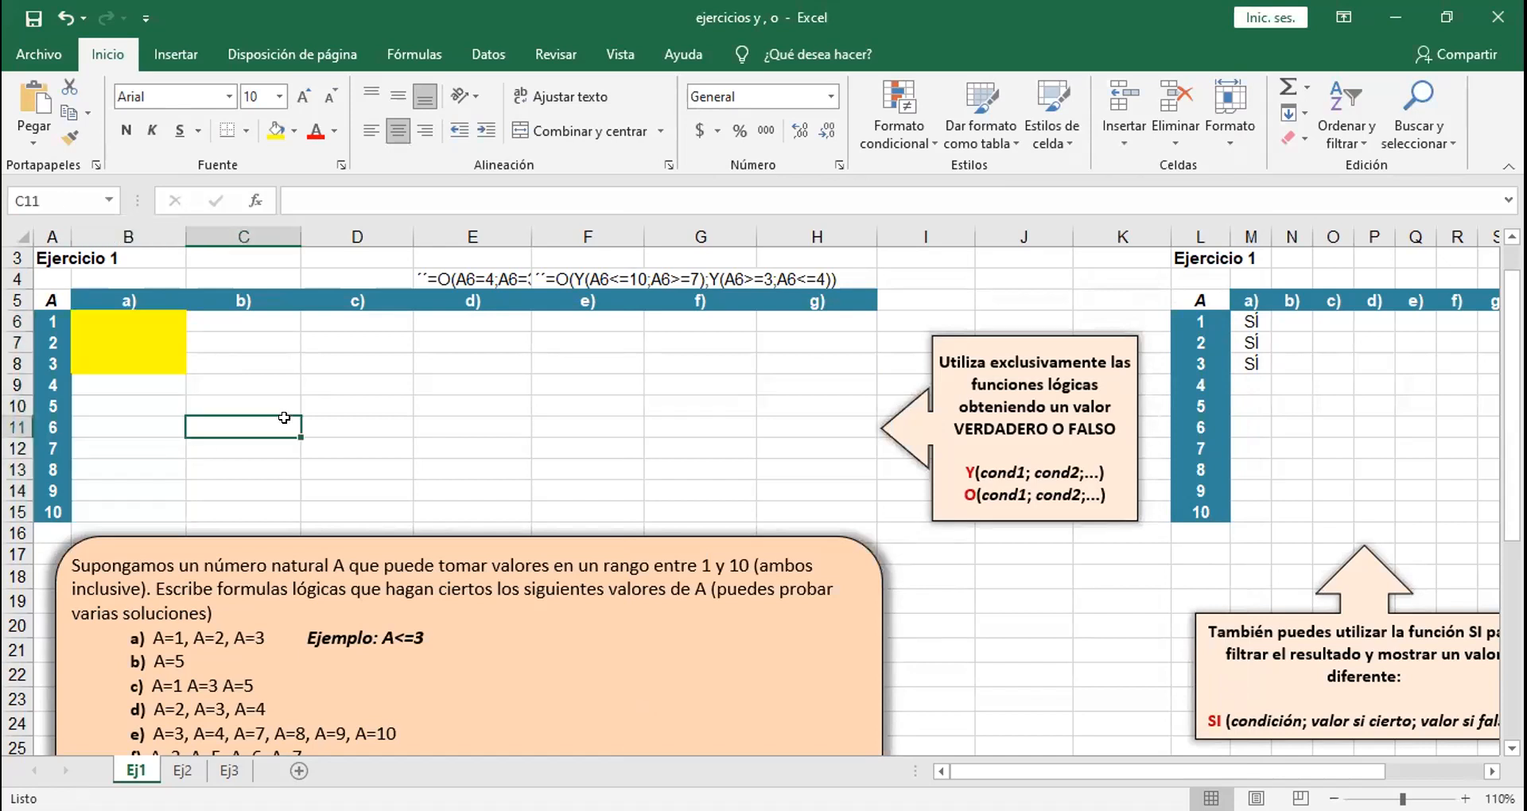
{"action": "left_click_drag", "start_coordinate": [140, 327], "coordinate": [131, 509]}
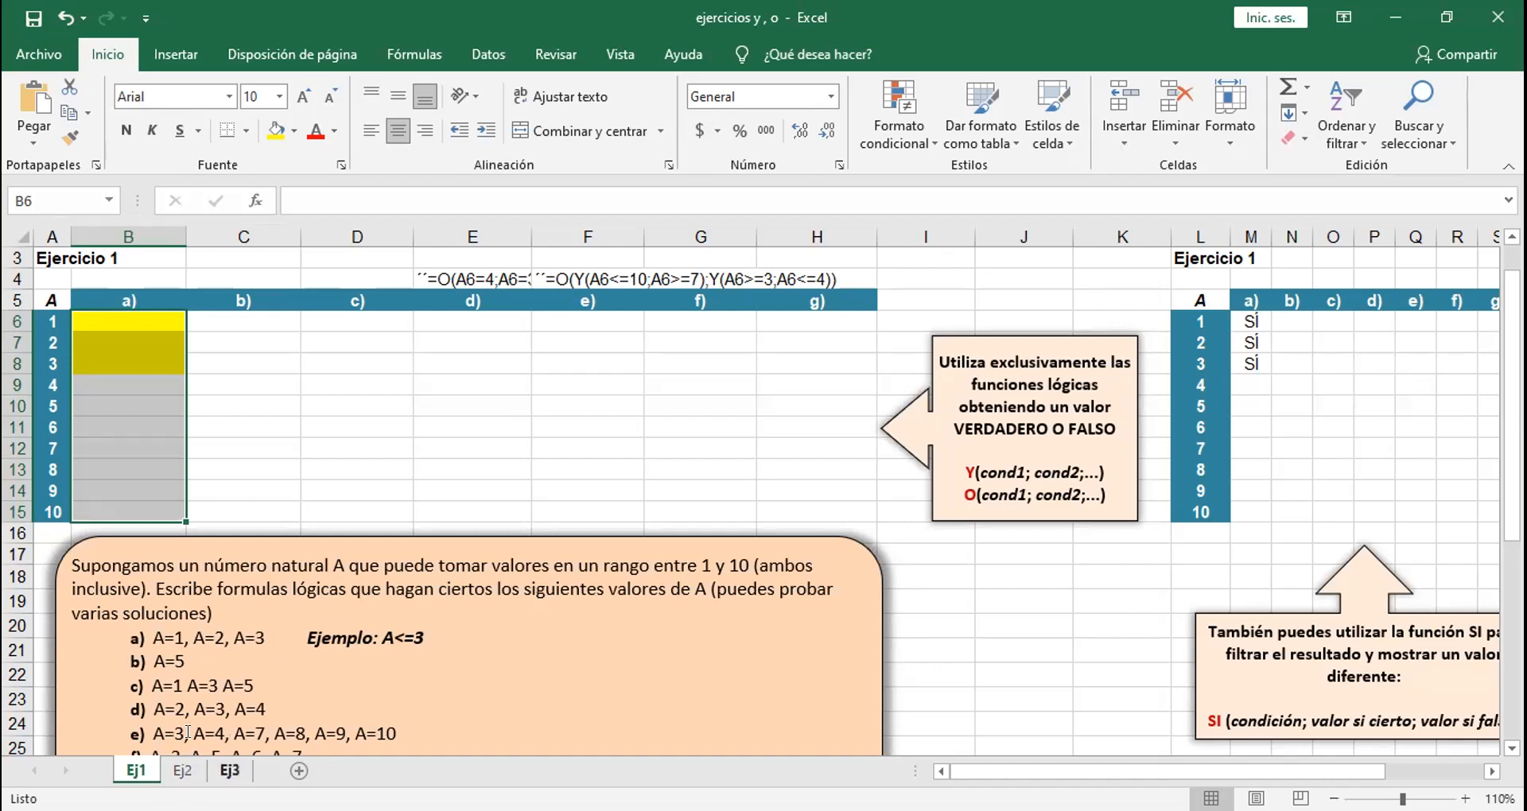
{"action": "left_click", "coordinate": [303, 438]}
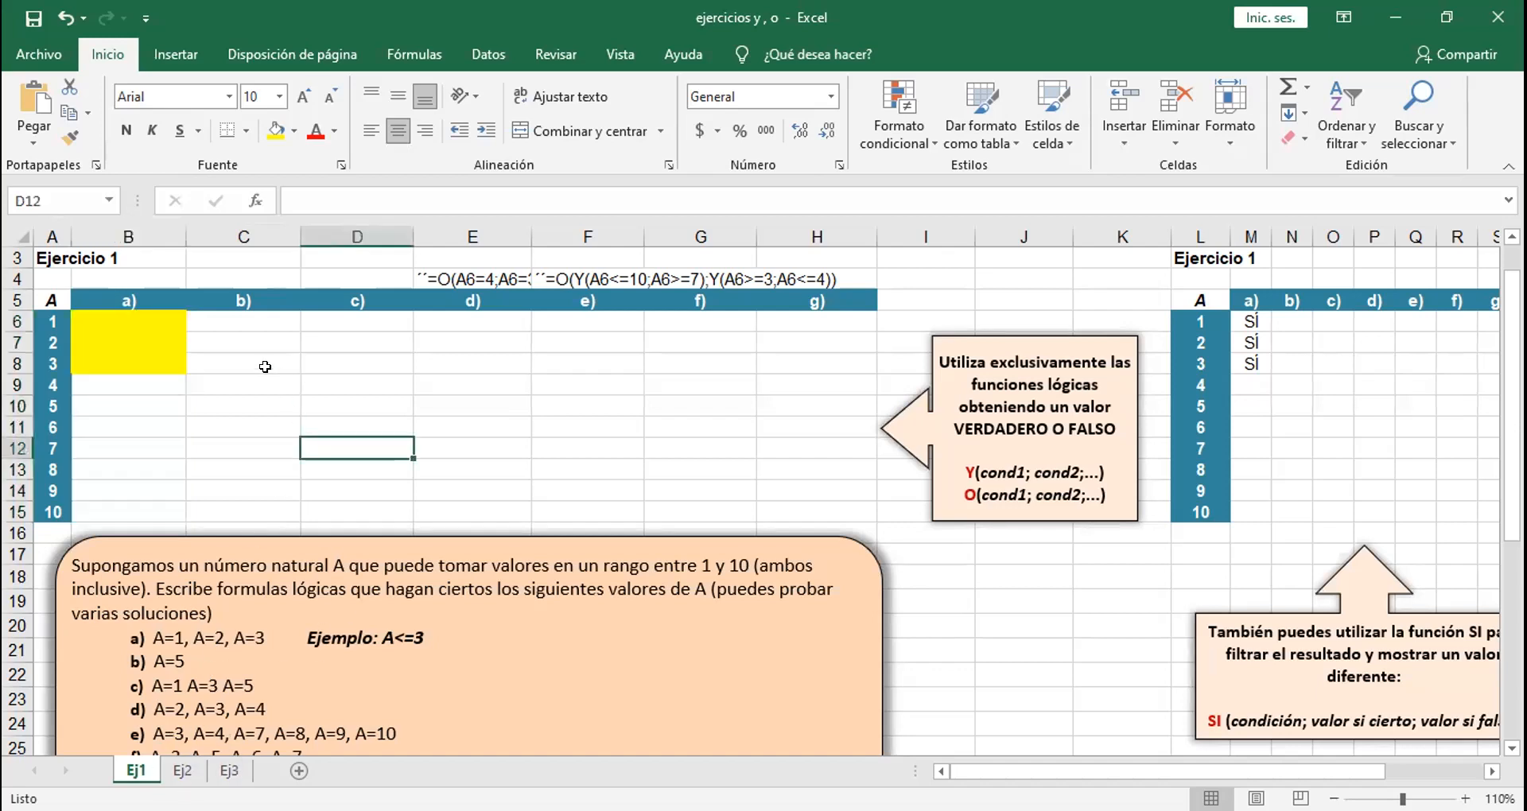
{"action": "left_click", "coordinate": [245, 318]}
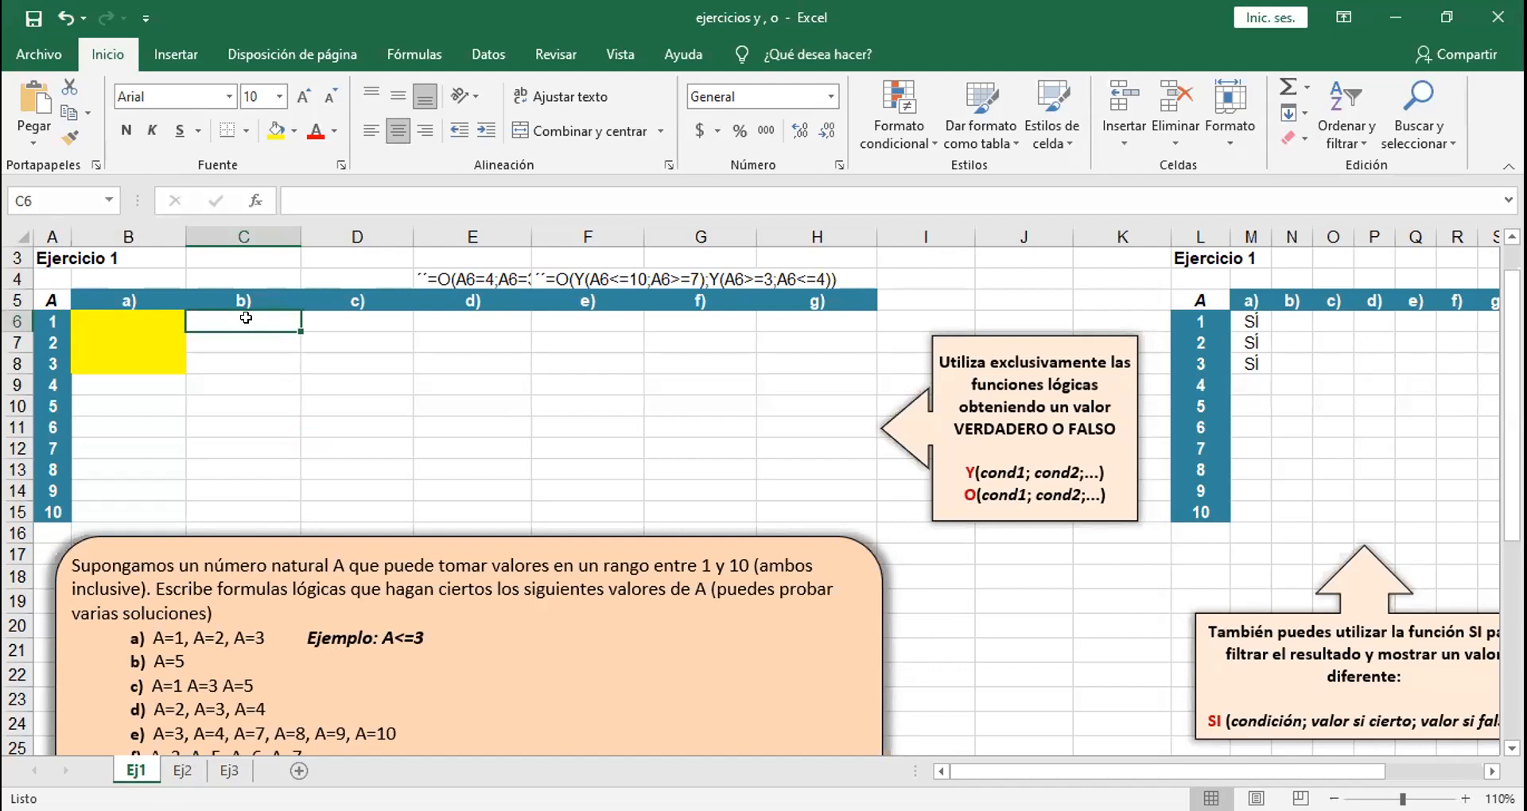
Step: Edit the conditional formatting rule of B6:B15 to add an outline border to its format, and apply the change
{"action": "left_click_drag", "start_coordinate": [153, 315], "coordinate": [138, 504]}
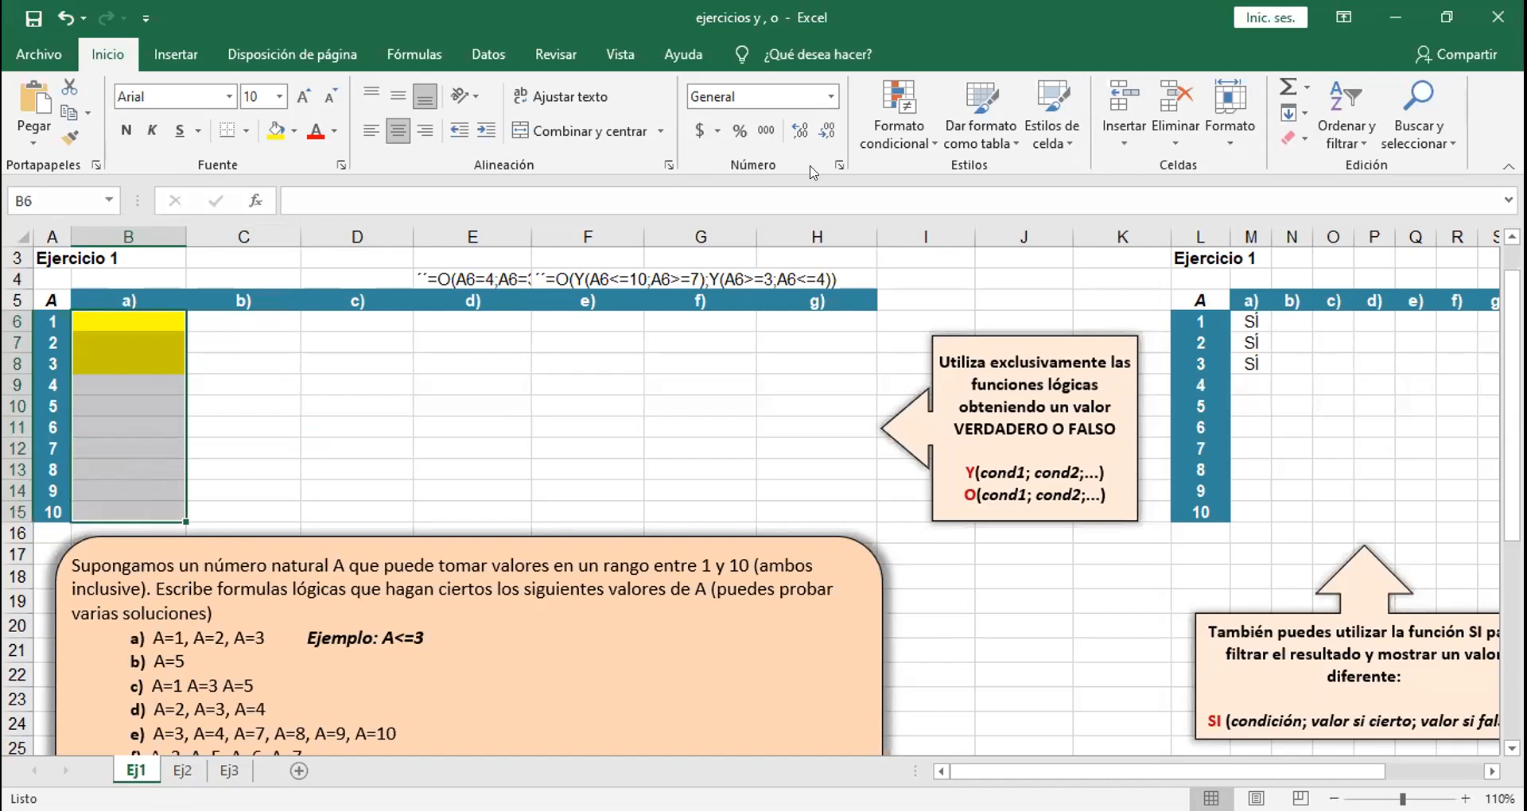
{"action": "left_click", "coordinate": [881, 134]}
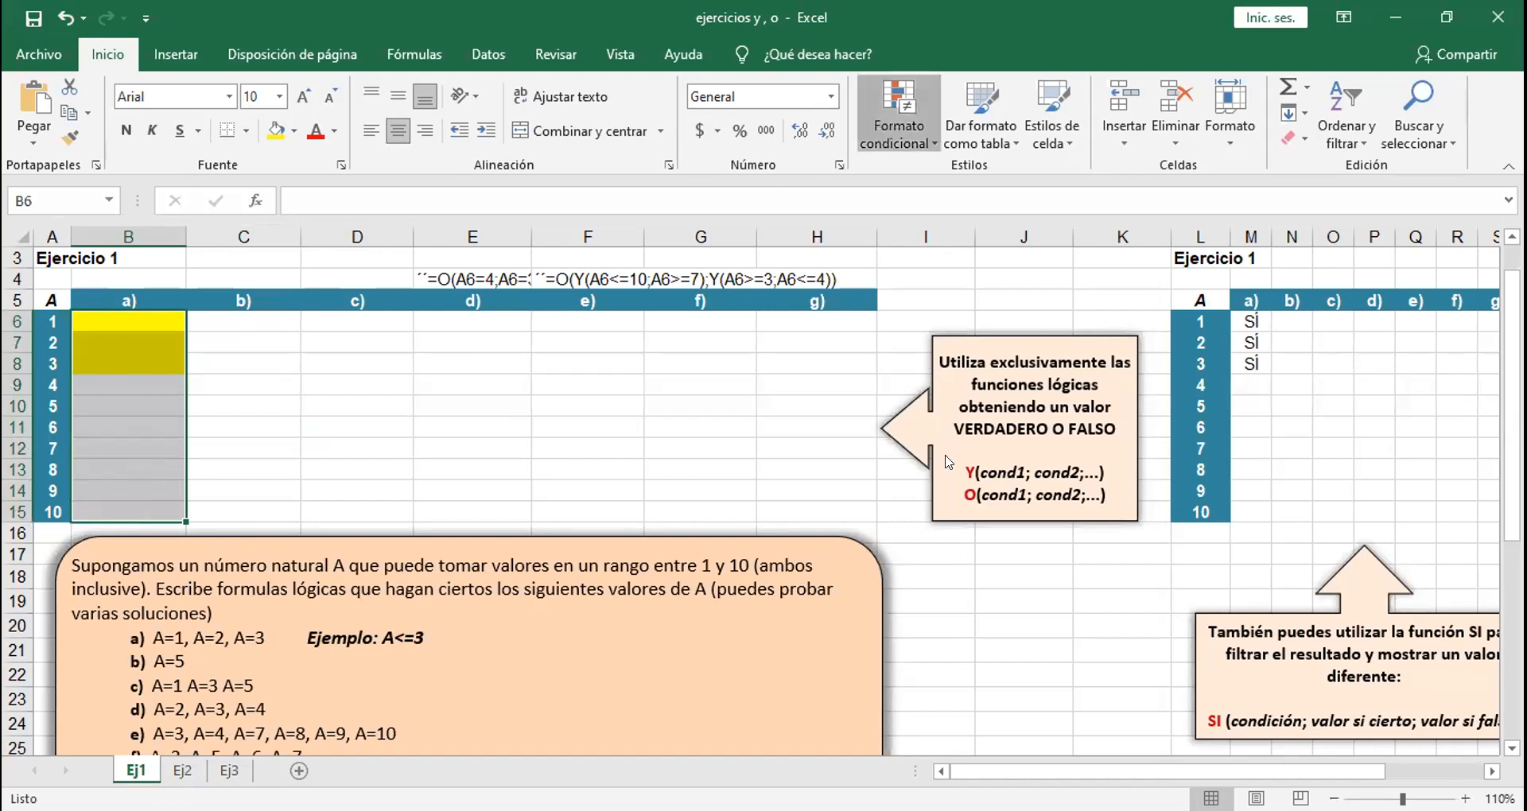
{"action": "double_click", "coordinate": [723, 476]}
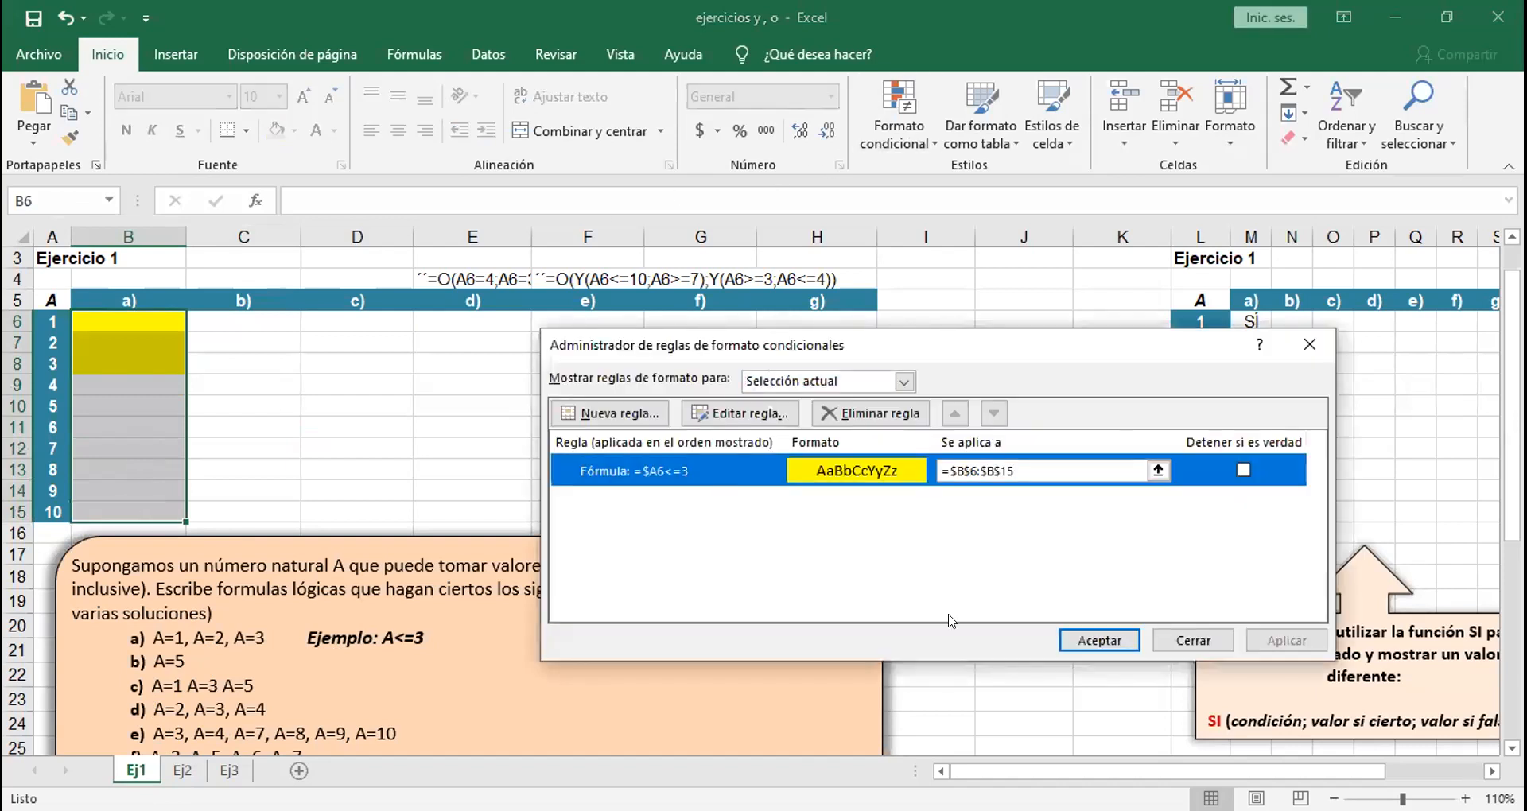
{"action": "left_click", "coordinate": [1031, 630]}
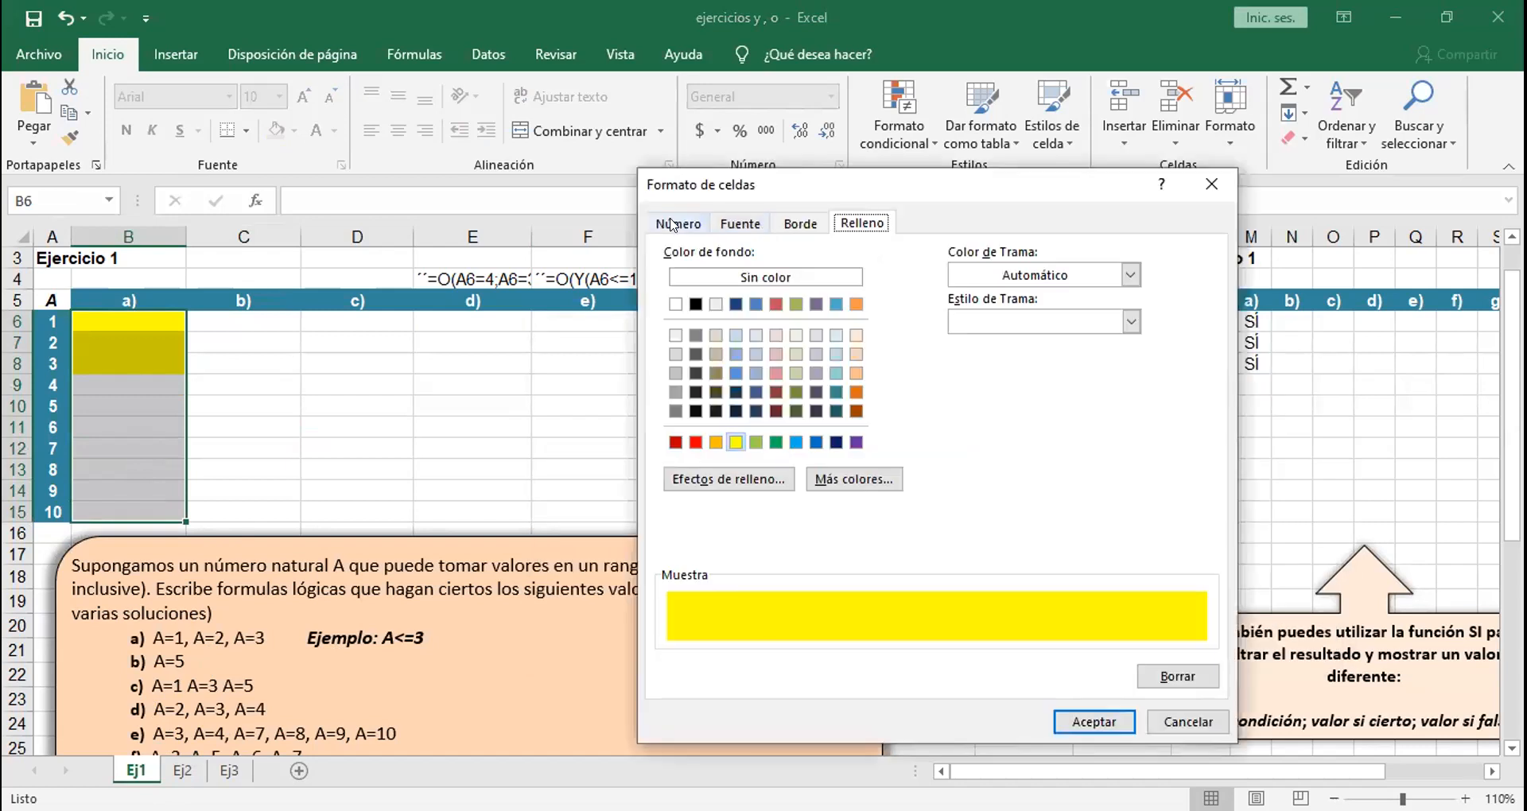
{"action": "left_click", "coordinate": [700, 224]}
{"action": "left_click", "coordinate": [740, 224]}
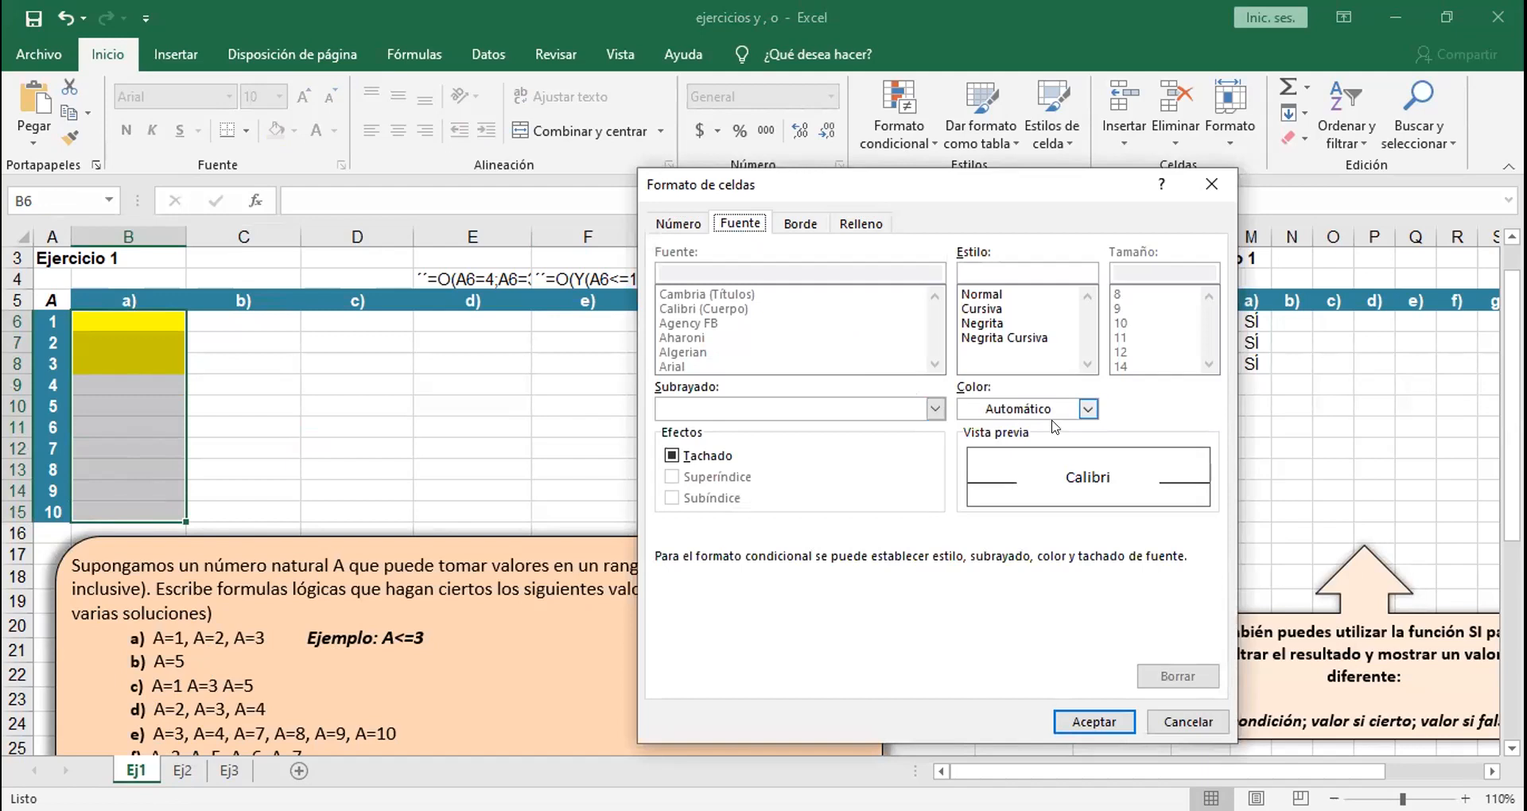
{"action": "left_click", "coordinate": [800, 224]}
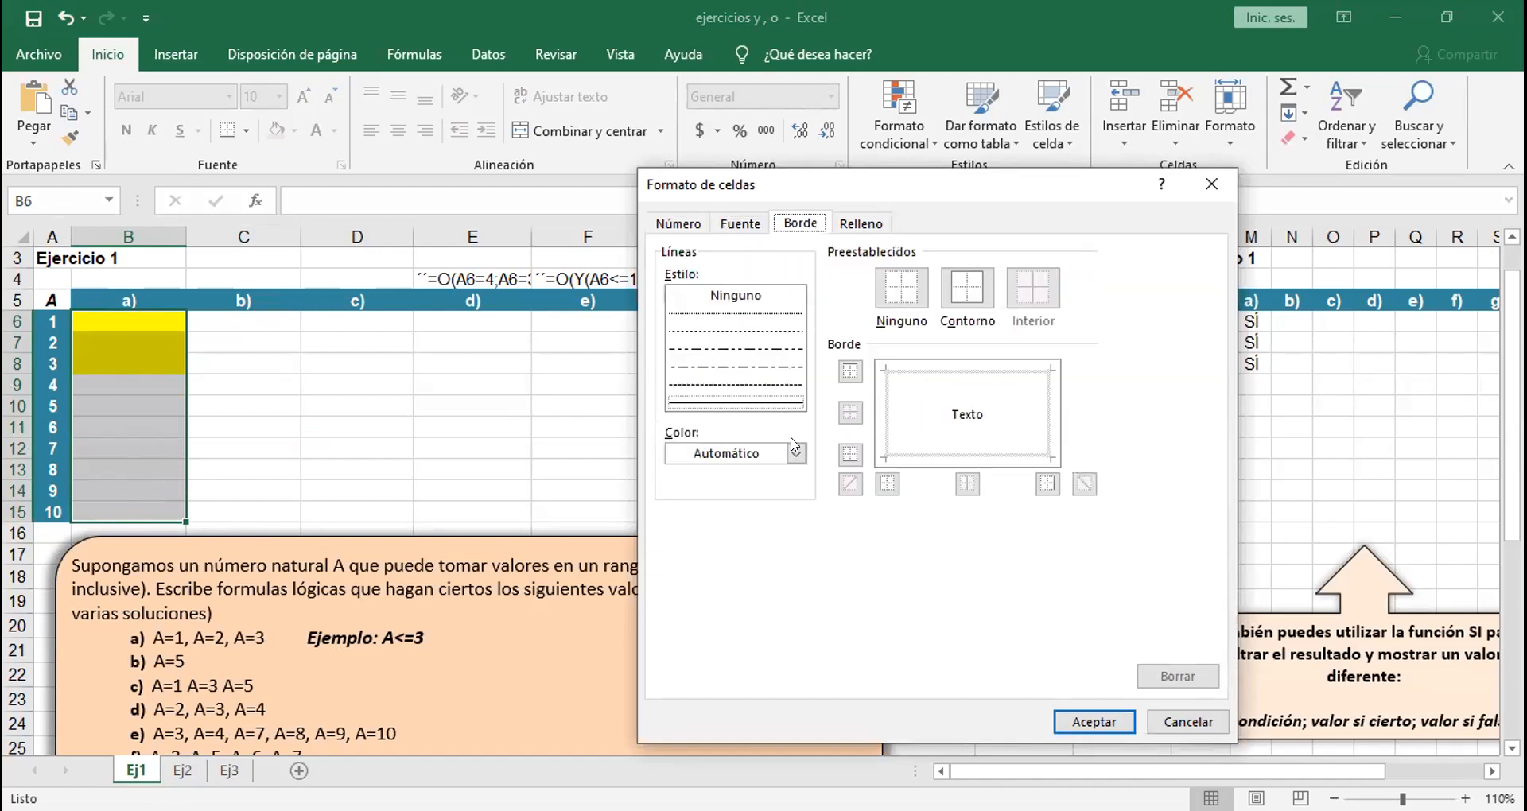
{"action": "left_click", "coordinate": [960, 286]}
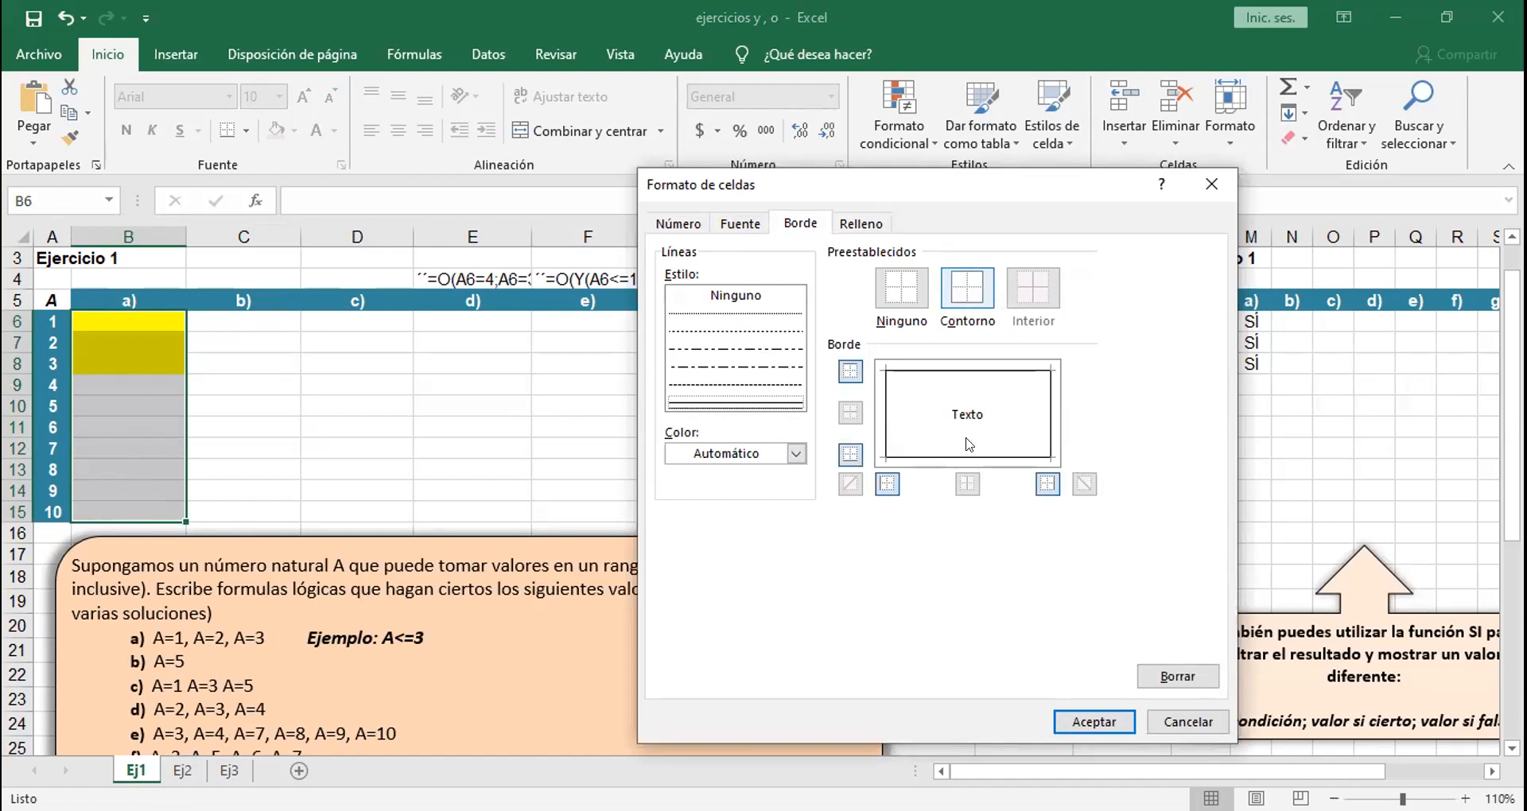
{"action": "left_click", "coordinate": [1091, 722]}
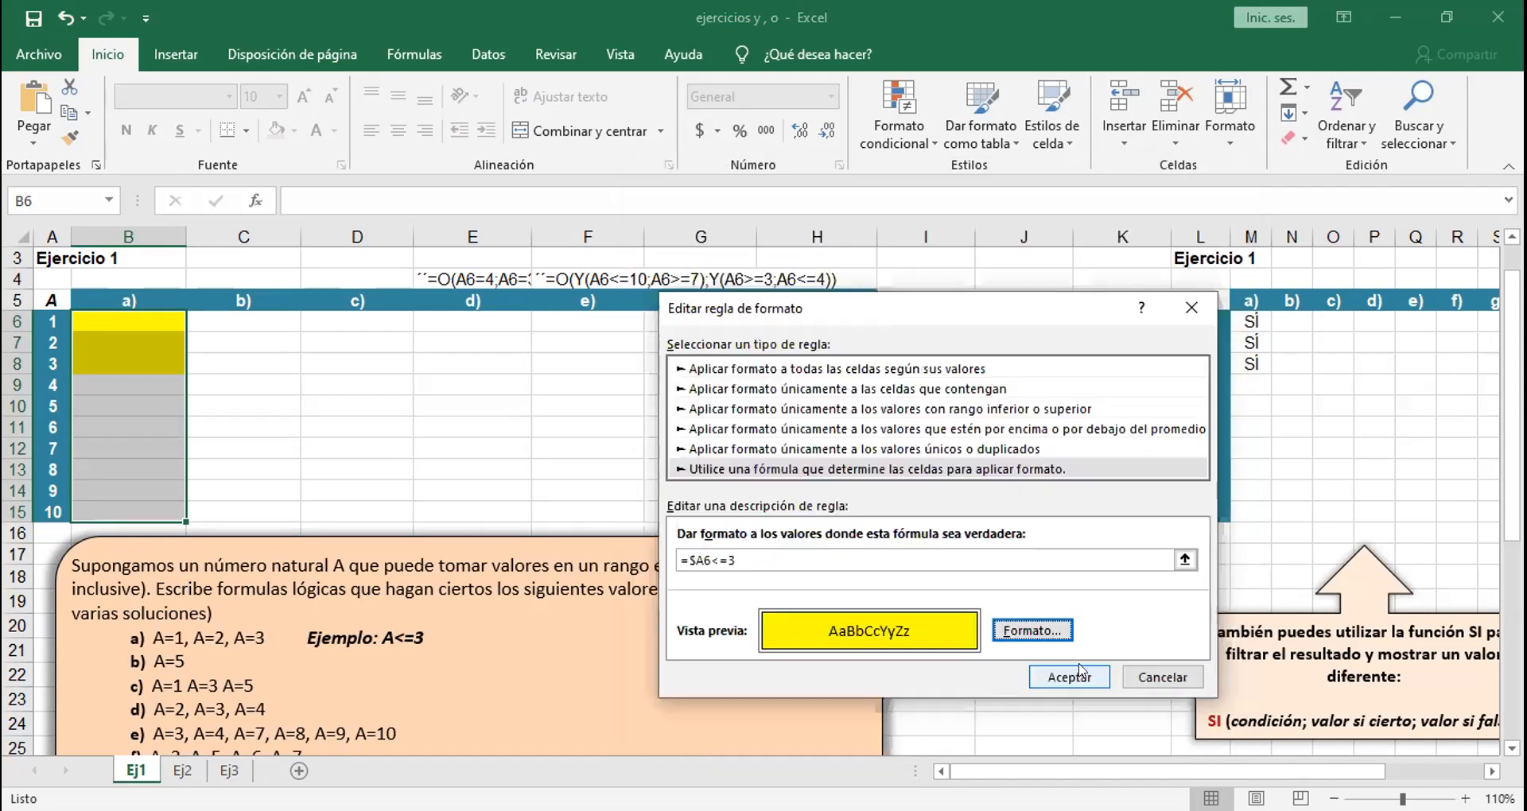
{"action": "left_click", "coordinate": [1074, 674]}
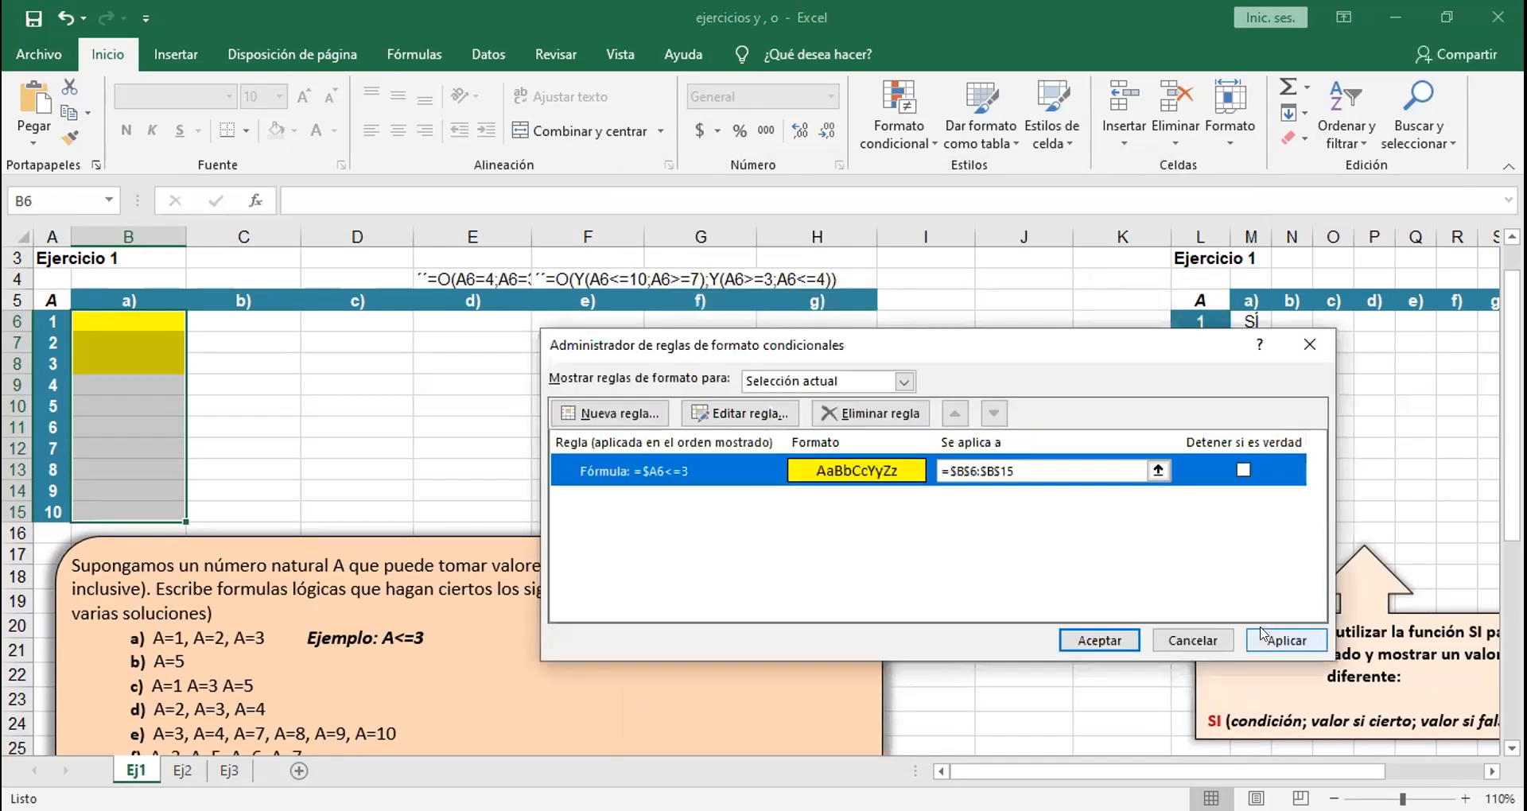
{"action": "left_click", "coordinate": [1115, 640]}
{"action": "left_click", "coordinate": [357, 447]}
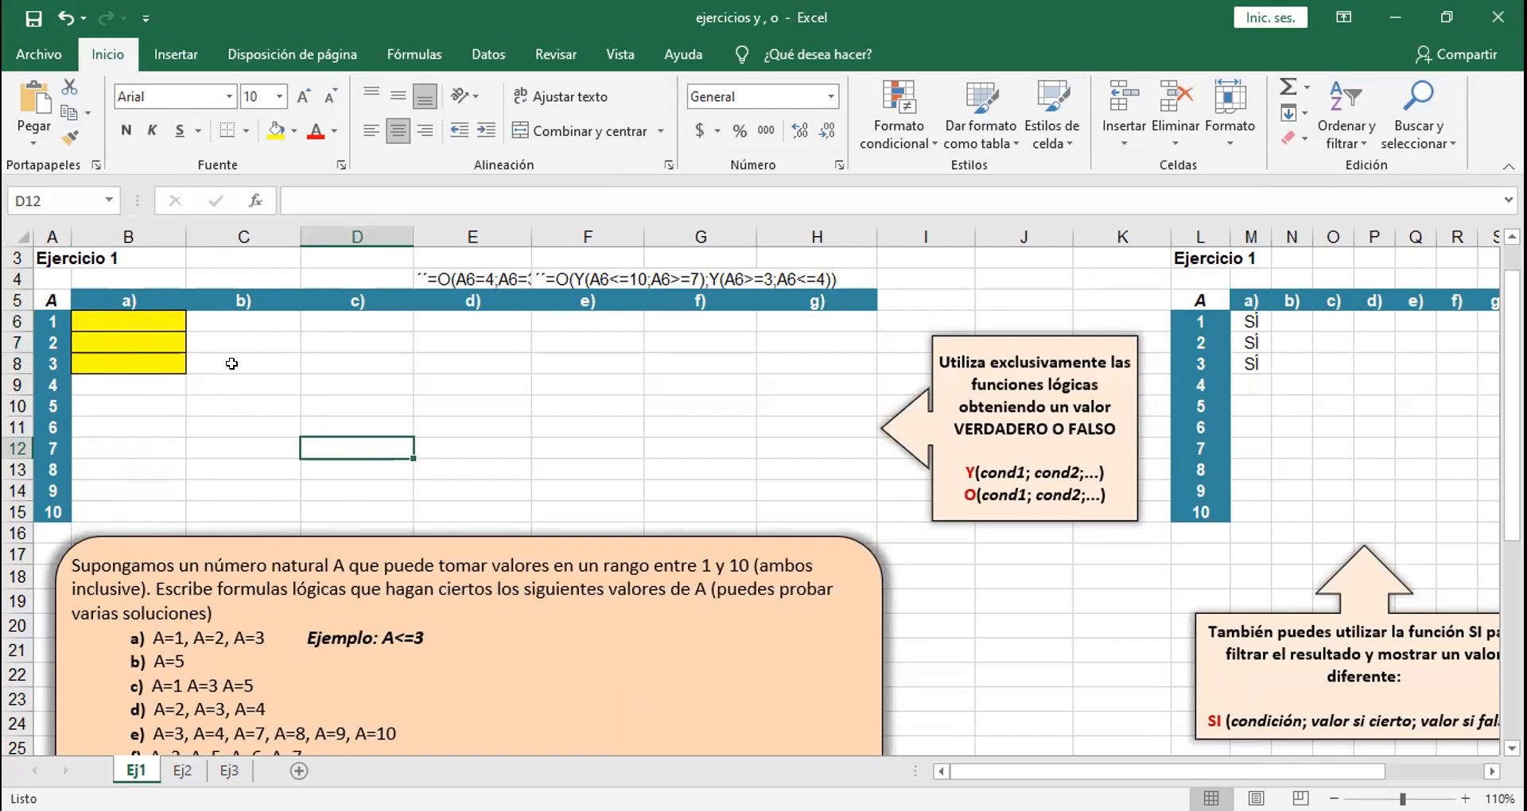
Step: Select cells C6:C13 in column b) of the Ejercicio 1 table
{"action": "left_click", "coordinate": [245, 326]}
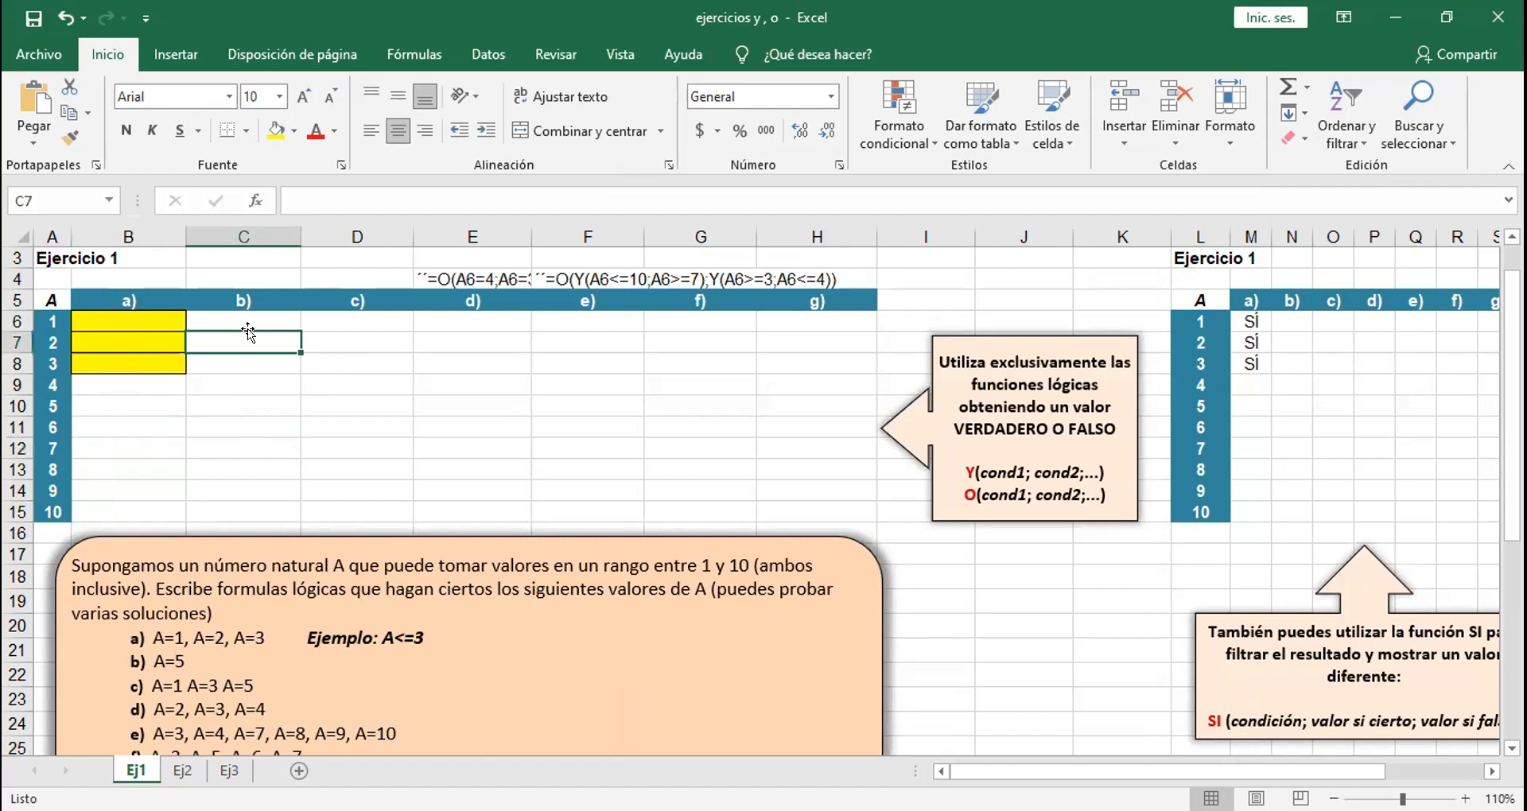
{"action": "left_click_drag", "start_coordinate": [239, 315], "coordinate": [245, 469]}
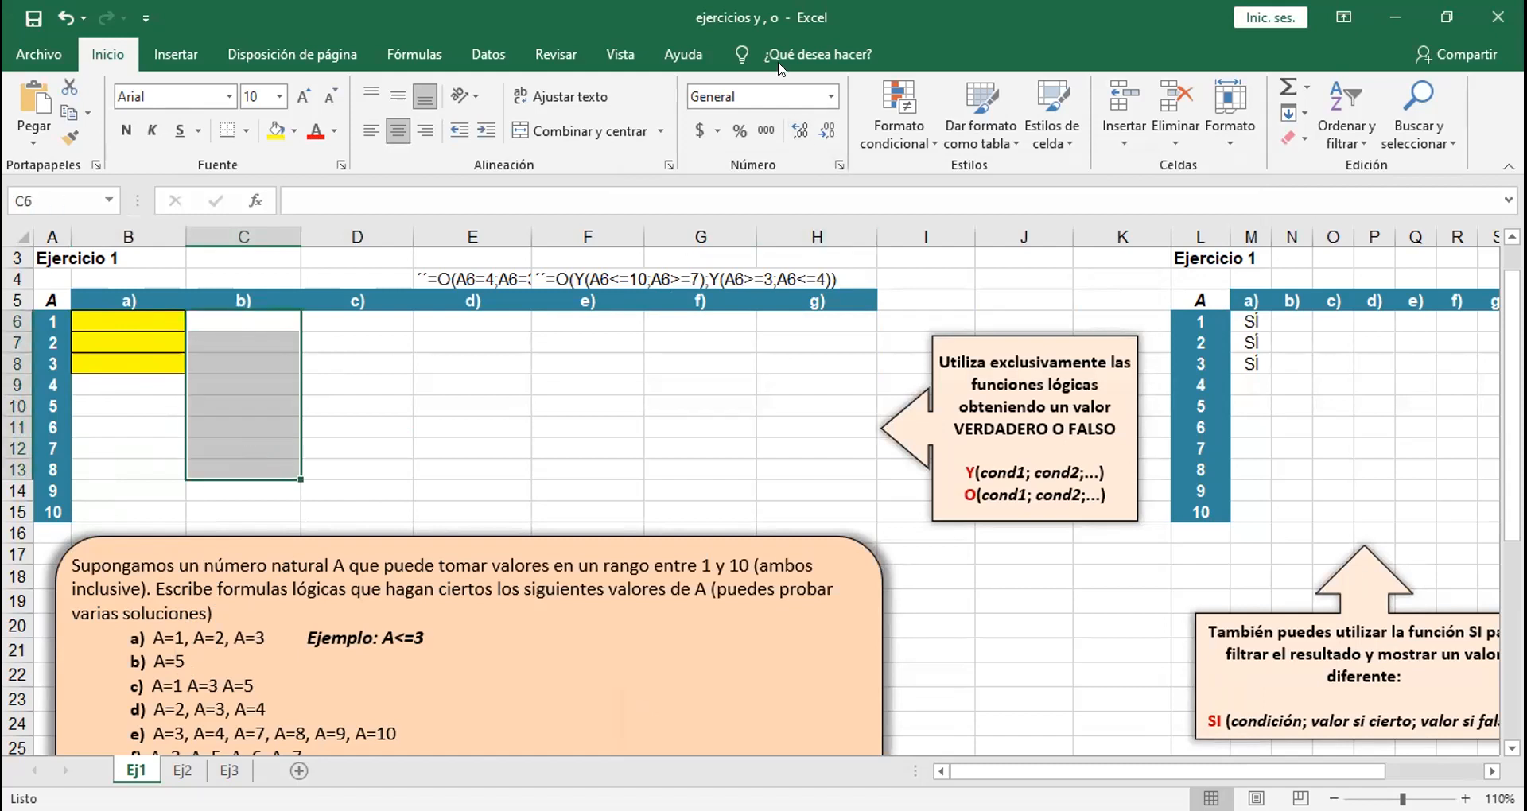